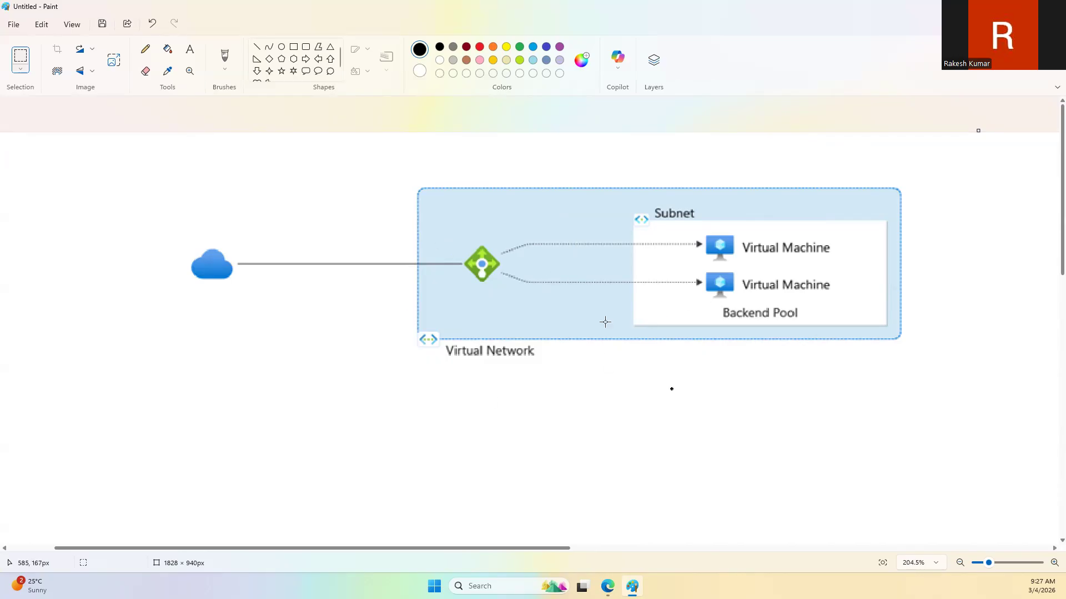
Step: Switch to the browser and close the load balancer reference and search pages, keeping only the Azure portal home page open
{"action": "left_click", "coordinate": [607, 586]}
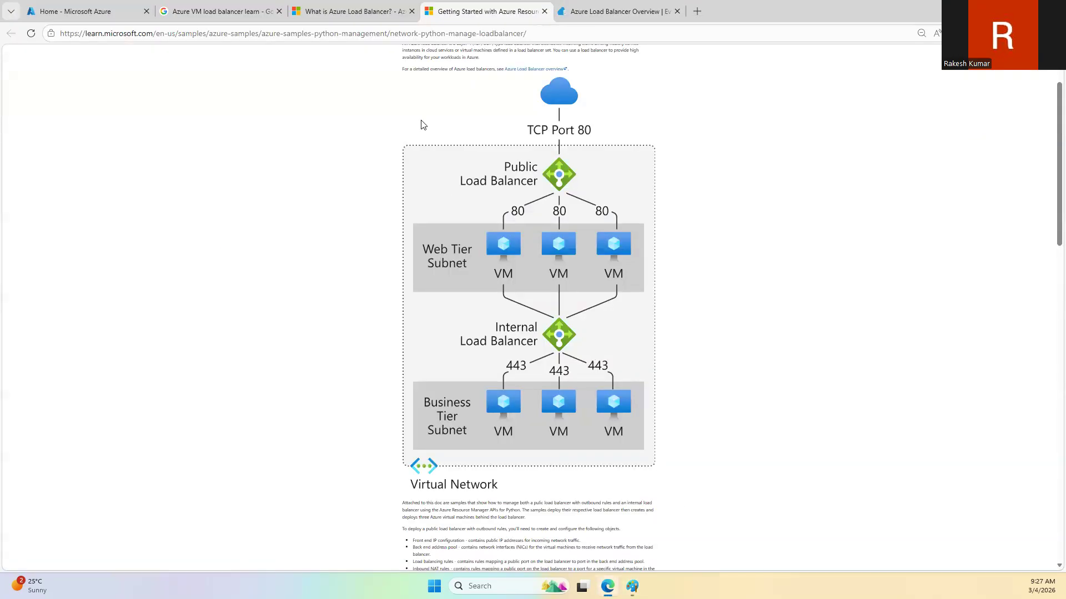
{"action": "key", "text": "ctrl+w"}
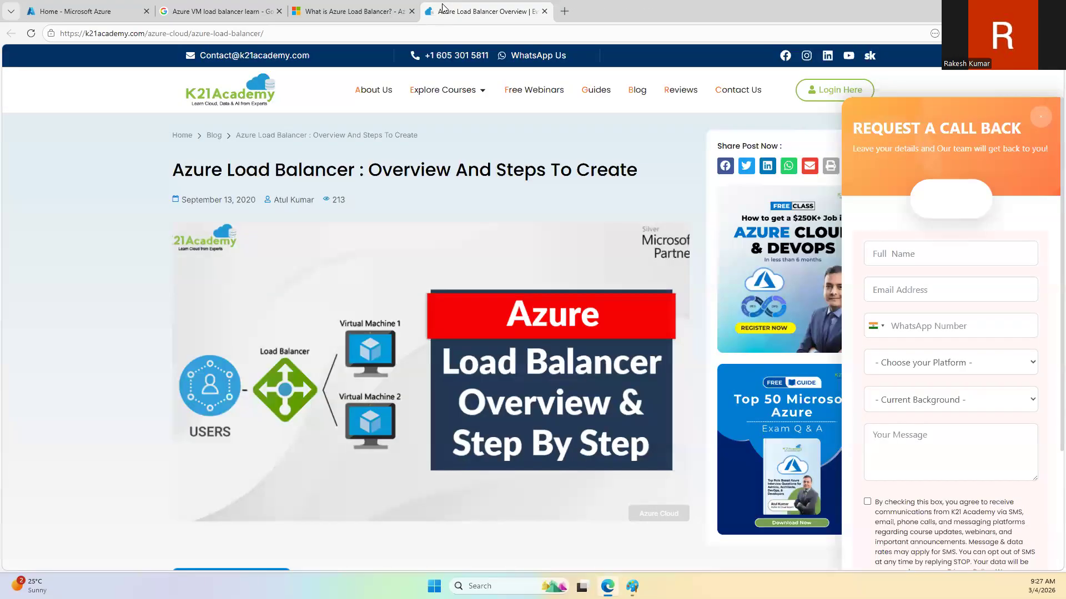
{"action": "key", "text": "ctrl+w"}
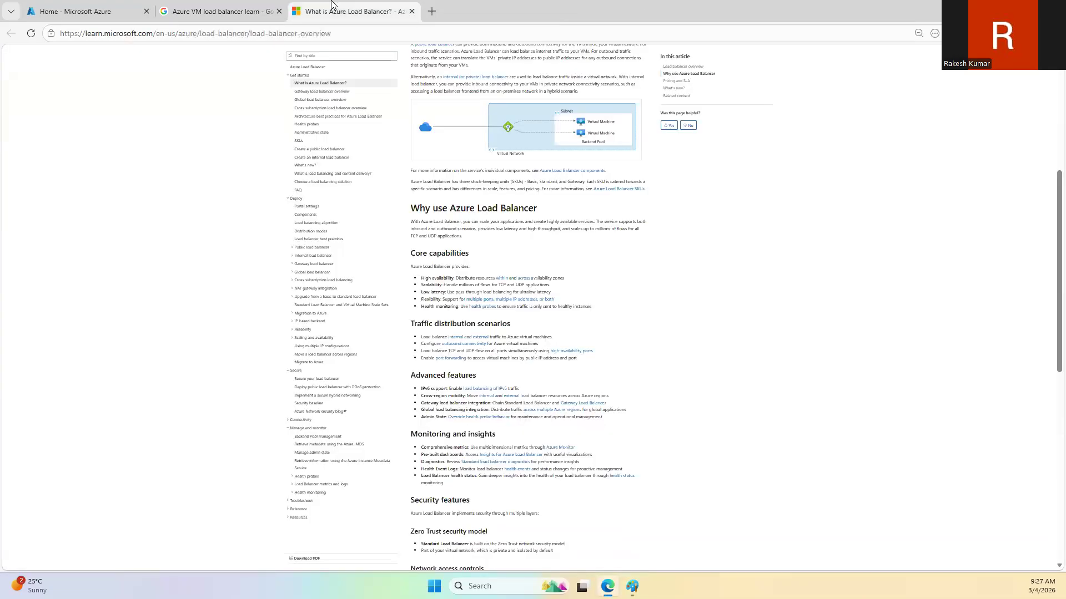
{"action": "key", "text": "ctrl+w"}
{"action": "key", "text": "ctrl+w"}
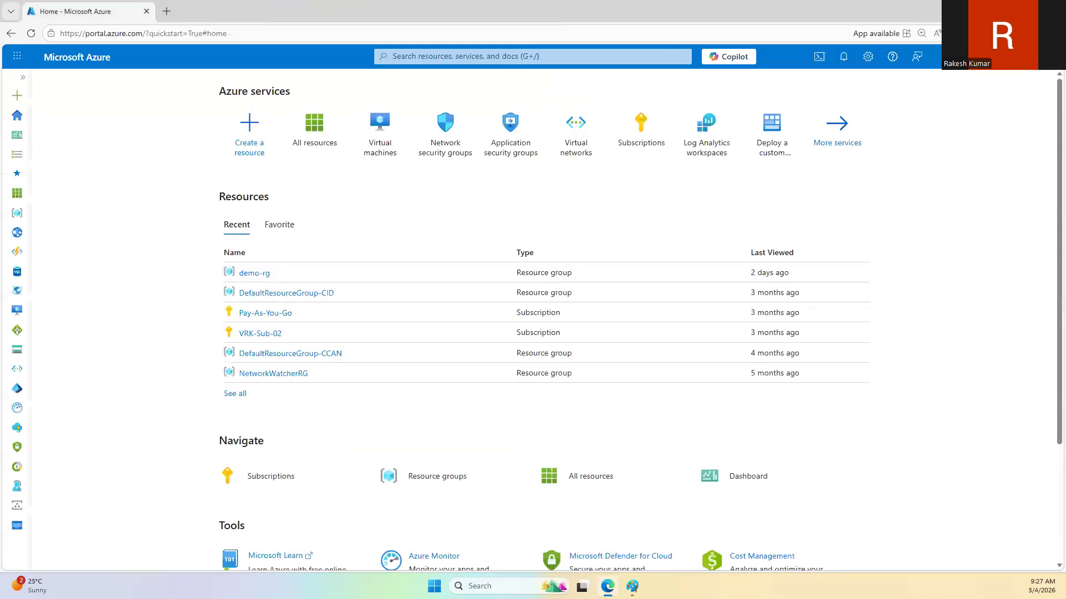
Step: Switch to Paint and start a new blank image in place of the load balancer diagram
{"action": "left_click", "coordinate": [632, 587]}
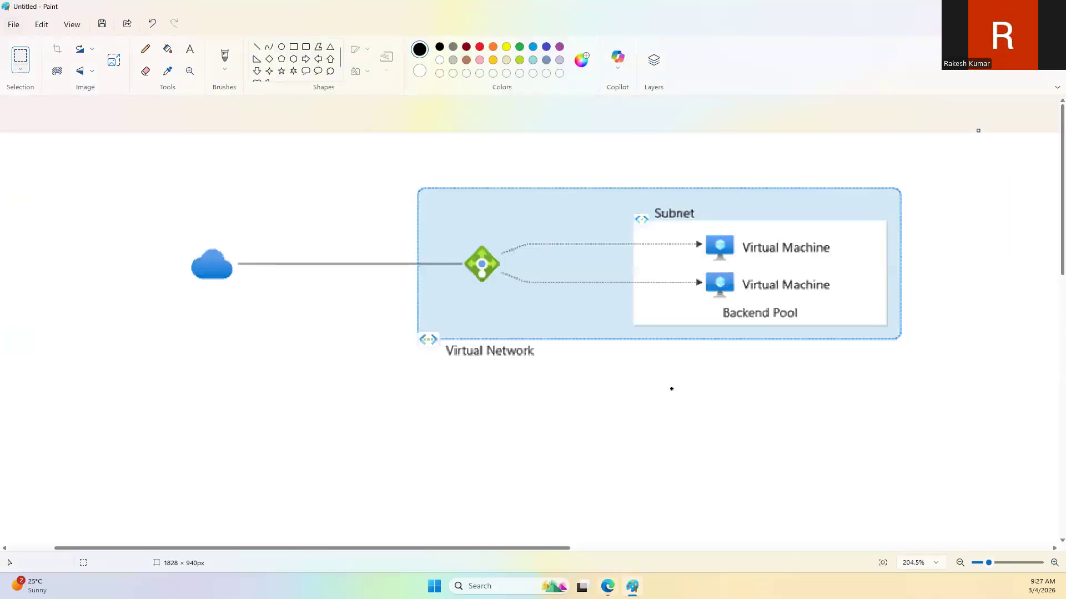
{"action": "left_click", "coordinate": [15, 24]}
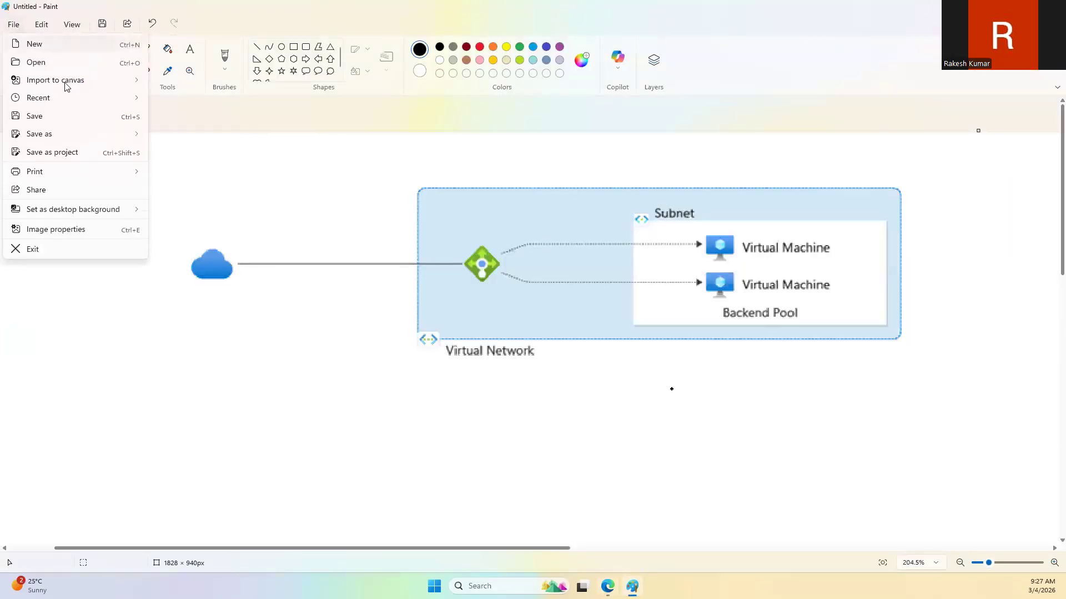
{"action": "left_click", "coordinate": [39, 51]}
{"action": "left_click", "coordinate": [537, 317]}
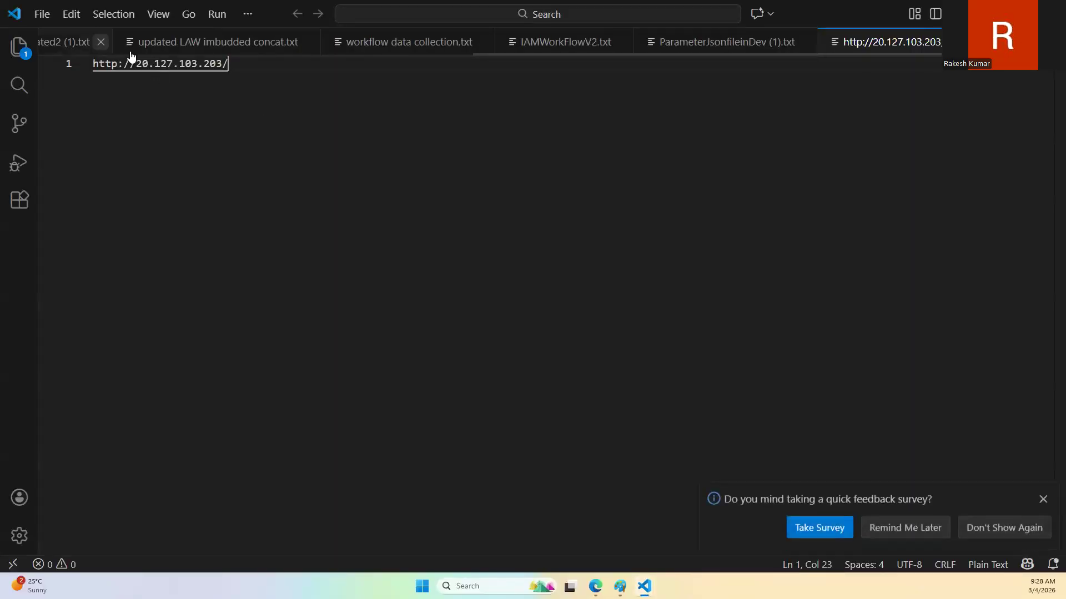
Step: Replace the whole content of the untitled text file in VS Code with the lines "ALB" and "VM"
{"action": "key", "text": "ctrl+a"}
{"action": "key", "text": "BackSpace"}
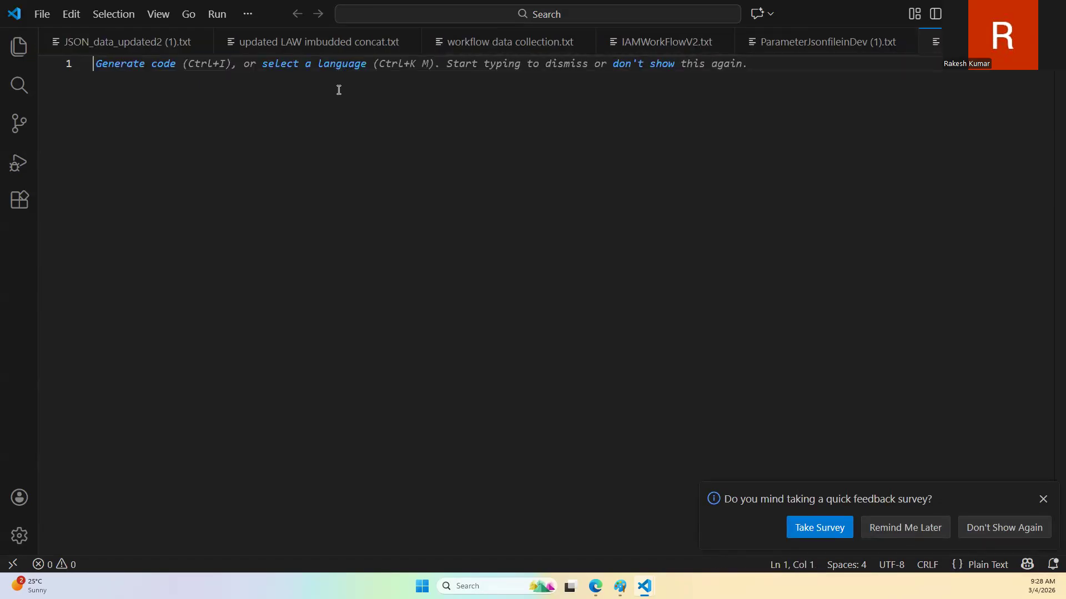
{"action": "type", "text": "ALB"}
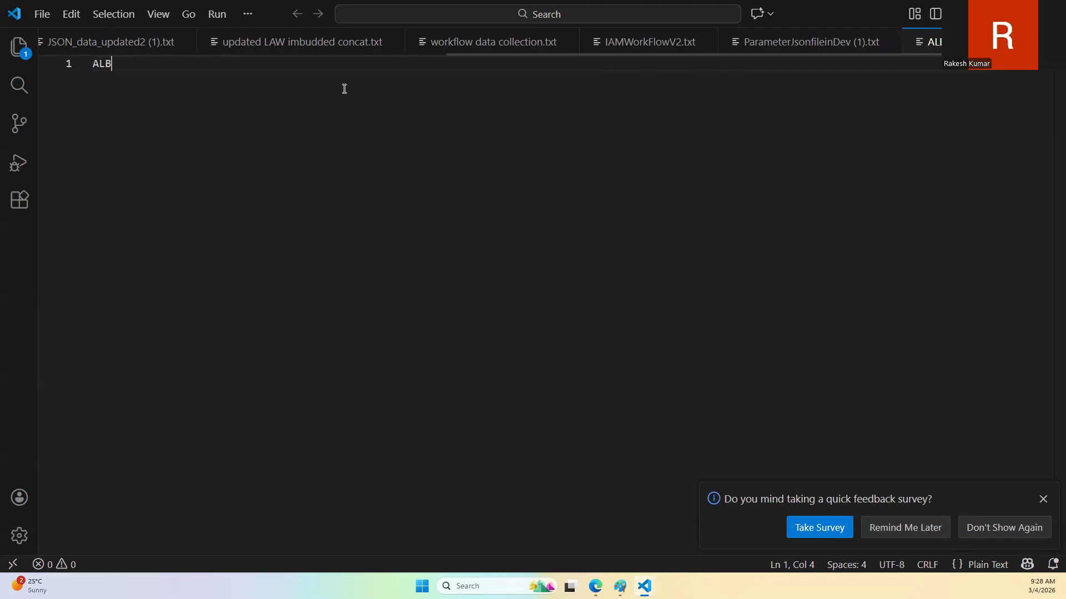
{"action": "key", "text": "Return"}
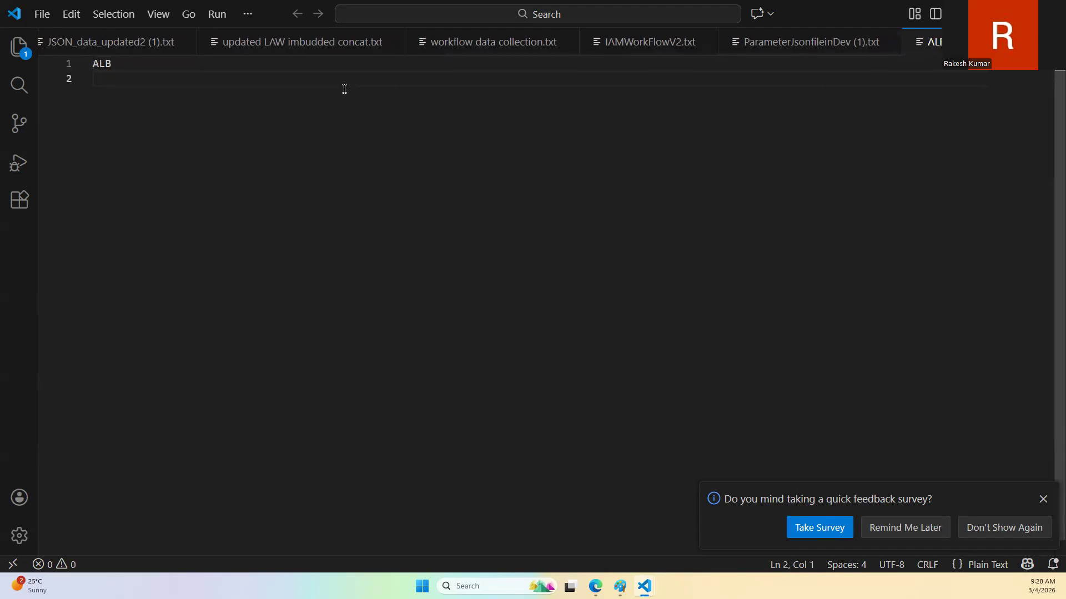
{"action": "type", "text": "VM"}
{"action": "key", "text": "Return"}
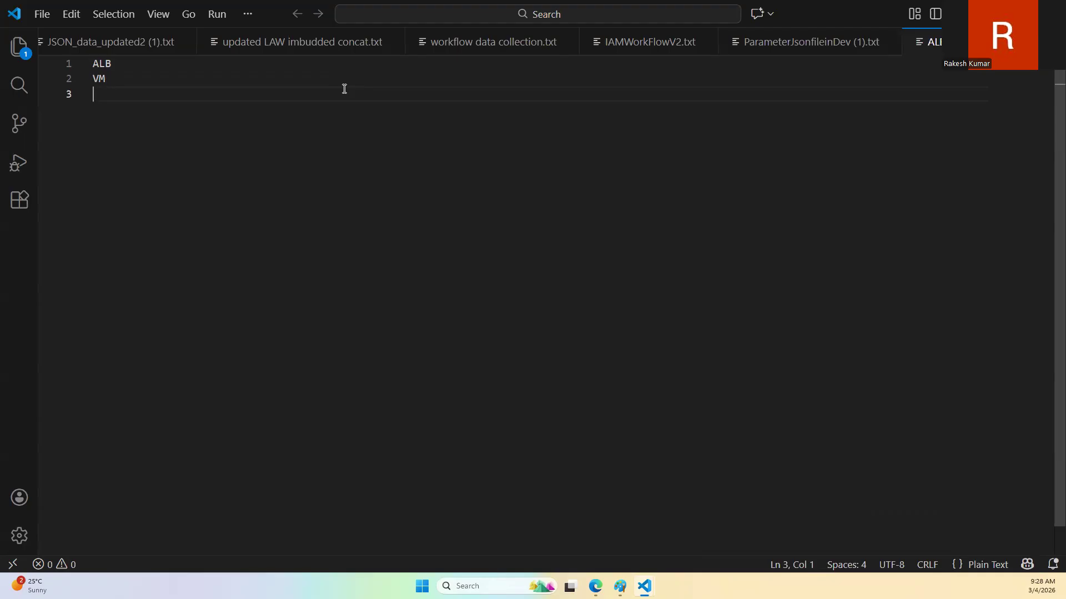
Step: Add the lines "Image" and "Host a website" below VM in the notes
{"action": "type", "text": "Sna"}
{"action": "key", "text": "BackSpace"}
{"action": "key", "text": "BackSpace"}
{"action": "key", "text": "BackSpace"}
{"action": "type", "text": "Image"}
{"action": "key", "text": "Return"}
{"action": "type", "text": "H"}
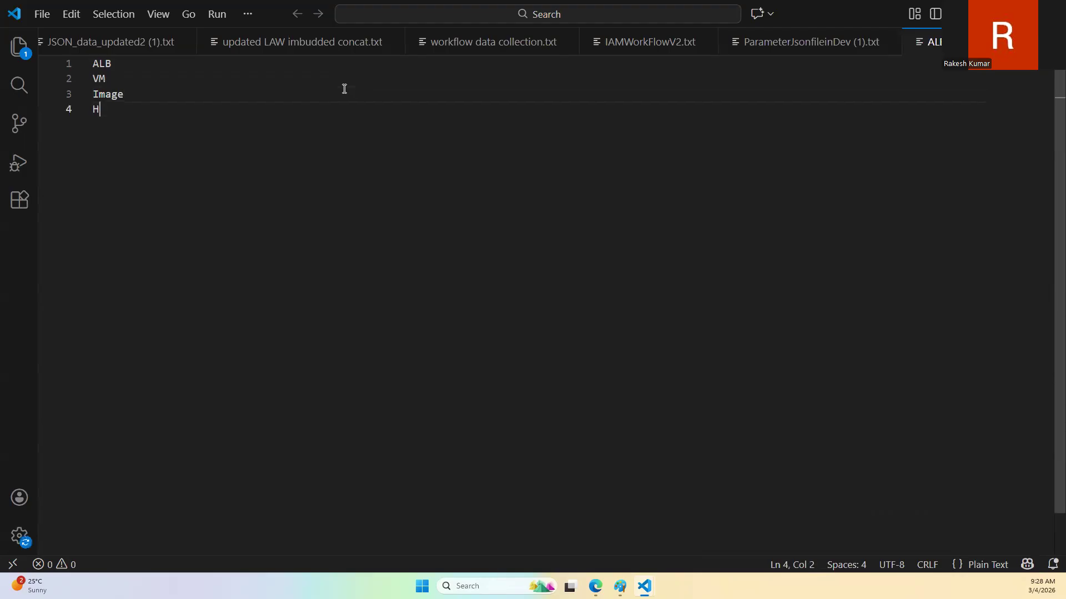
{"action": "type", "text": "ost a website"}
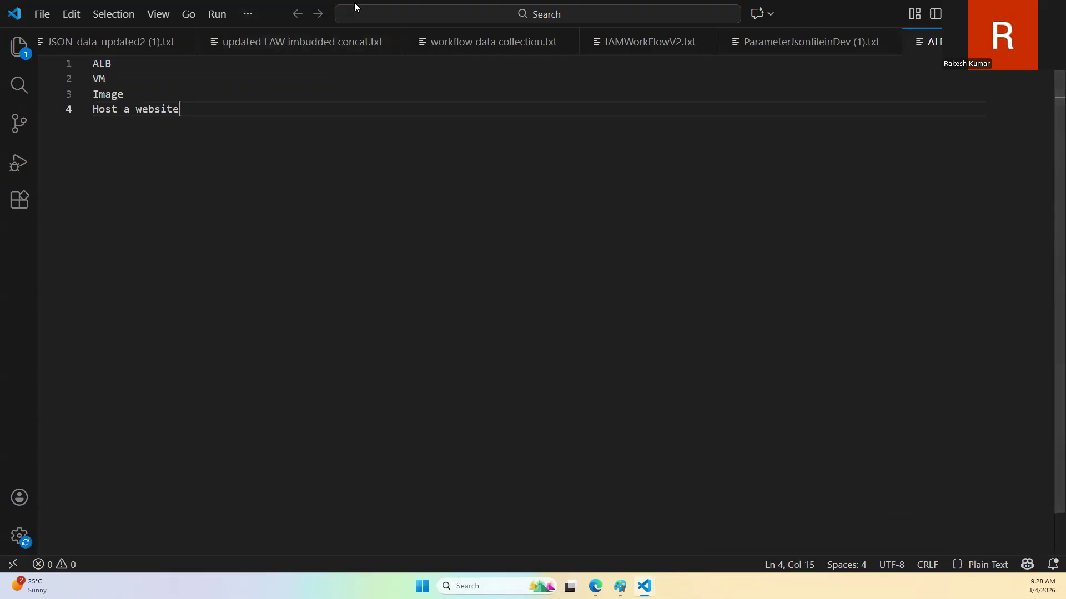
{"action": "left_click", "coordinate": [127, 80]}
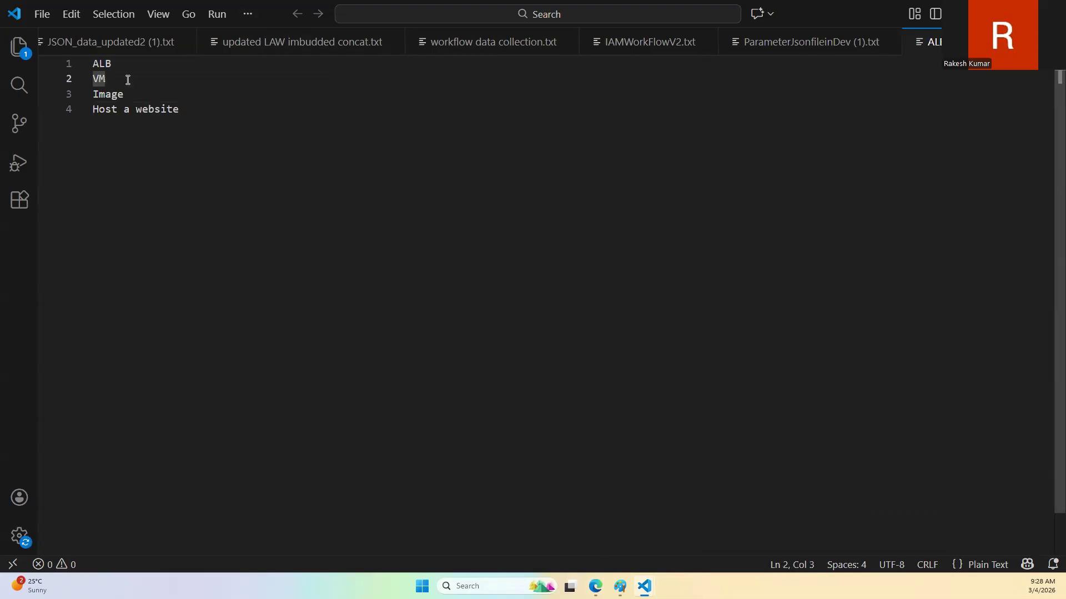
{"action": "key", "text": "Right"}
{"action": "type", "text": "VM"}
Step: Switch to the Azure portal in the browser and start creating a new virtual machine
{"action": "left_click", "coordinate": [595, 586]}
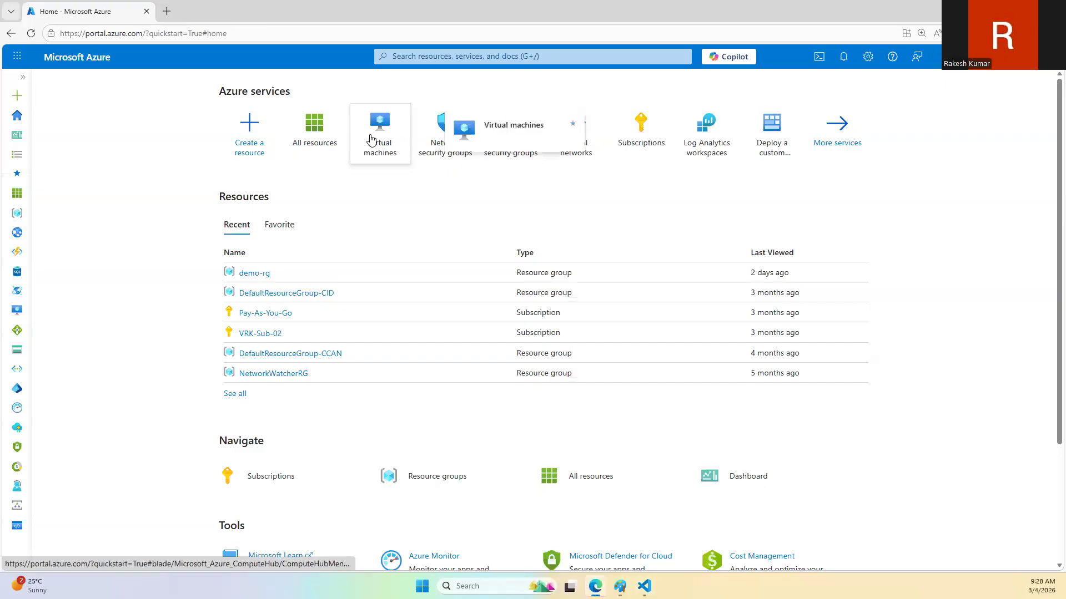
{"action": "left_click", "coordinate": [376, 141]}
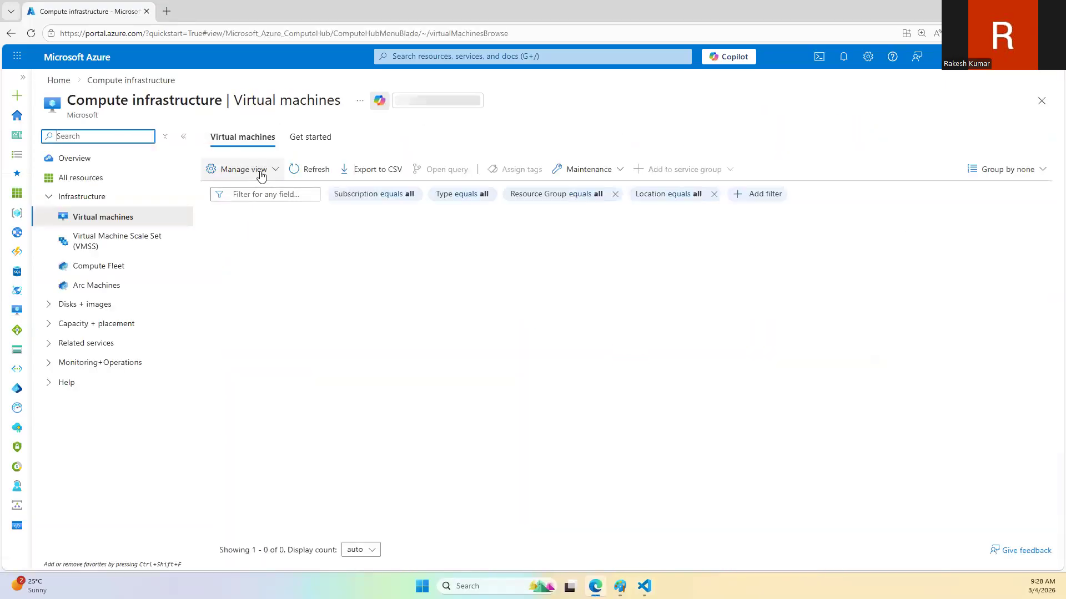
{"action": "left_click", "coordinate": [244, 174]}
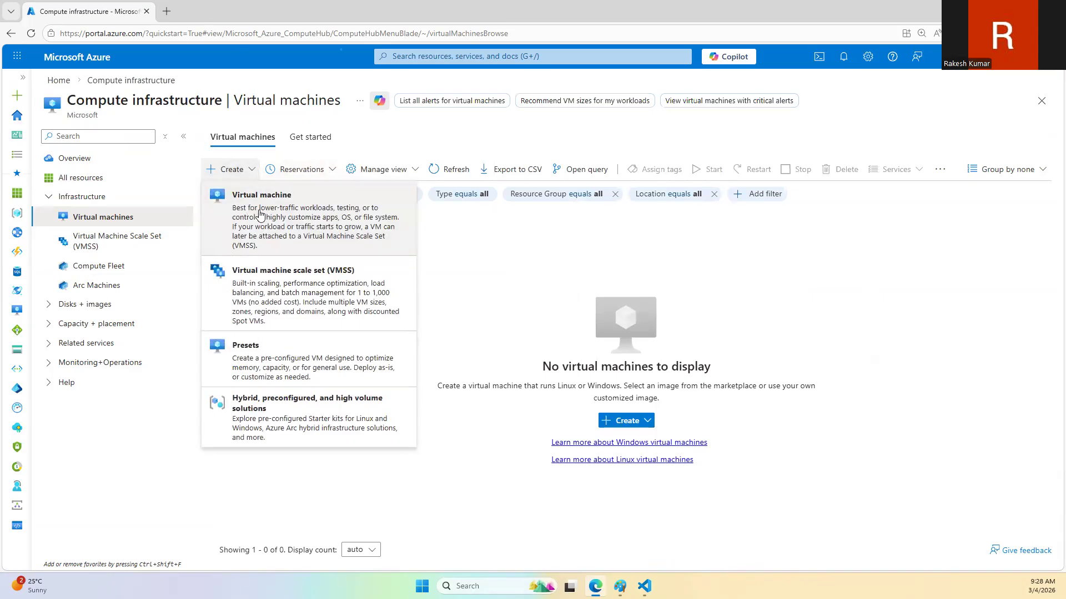
{"action": "left_click", "coordinate": [251, 209]}
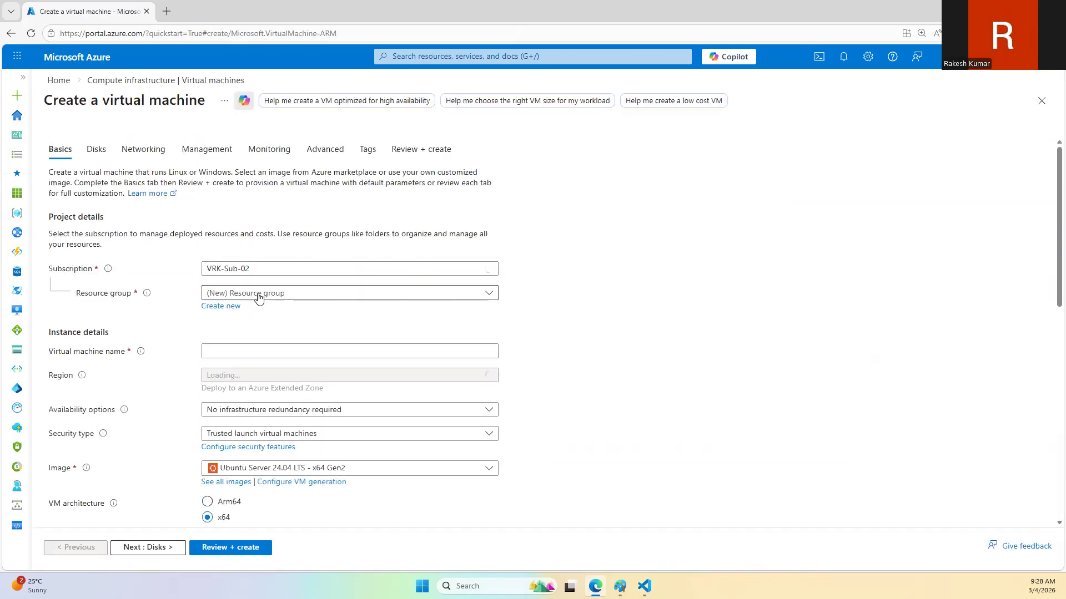
Step: Assign the virtual machine to resource group demo-rg and name it ubuntu-nginx
{"action": "left_click", "coordinate": [253, 293]}
{"action": "left_click", "coordinate": [248, 374]}
{"action": "left_click", "coordinate": [249, 350]}
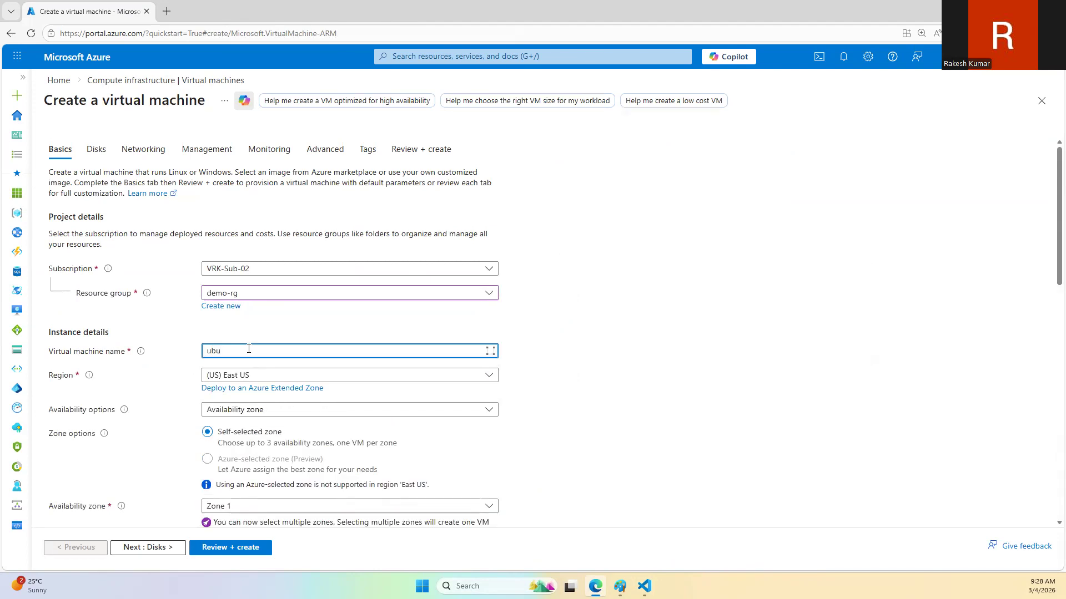
{"action": "type", "text": "ubuntu-nginx"}
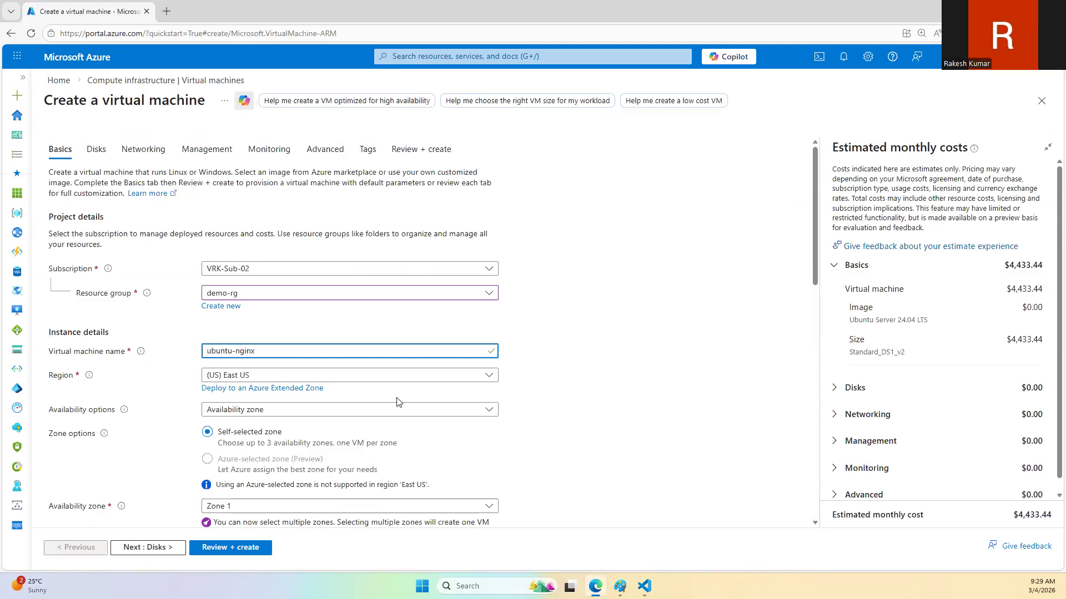
Step: Set availability to No infrastructure redundancy required and security type to Standard, and enable the Azure Spot discount
{"action": "left_click", "coordinate": [319, 409]}
{"action": "left_click", "coordinate": [265, 432]}
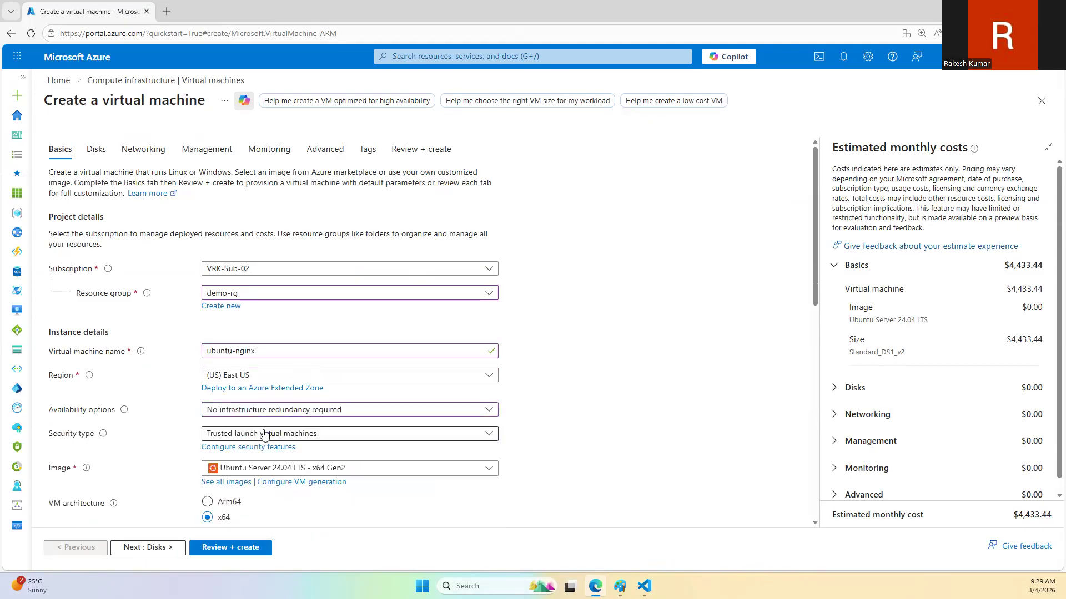
{"action": "scroll", "coordinate": [264, 433], "scroll_direction": "down", "scroll_amount": 3}
{"action": "left_click", "coordinate": [256, 267]}
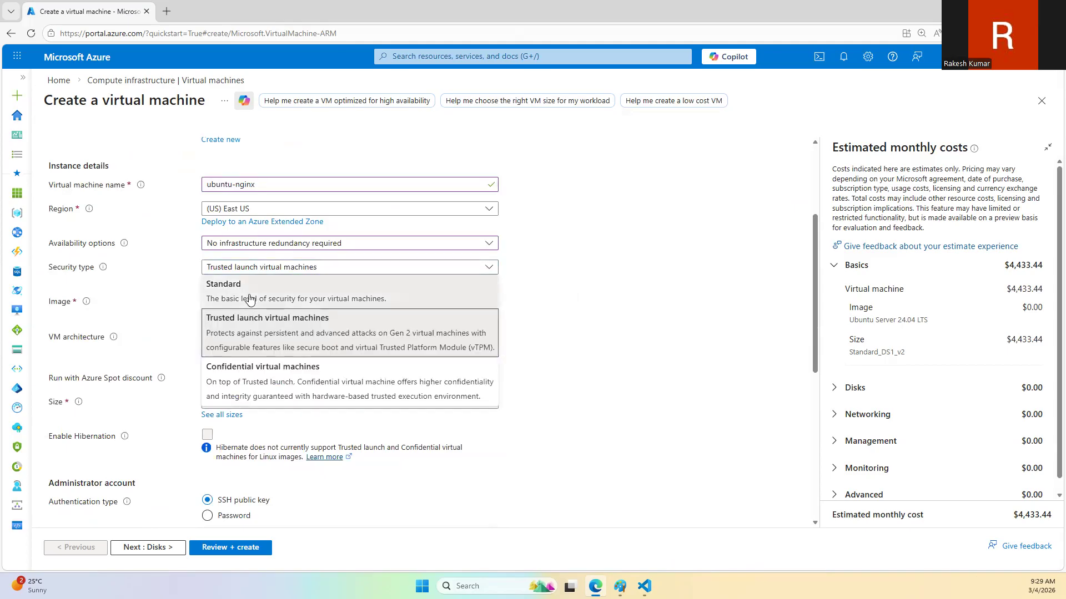
{"action": "left_click", "coordinate": [249, 300]}
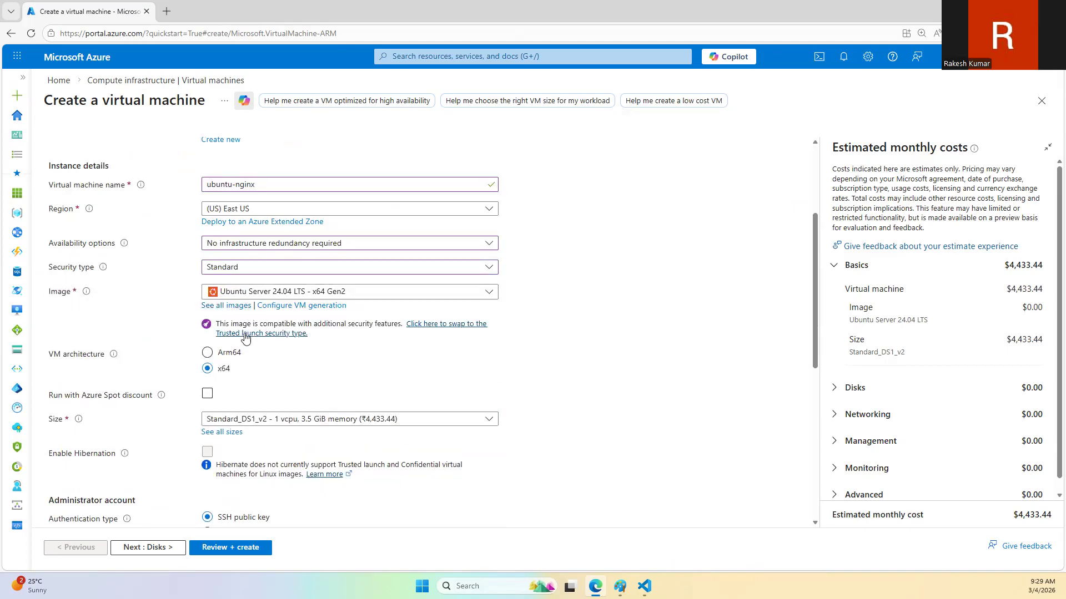
{"action": "left_click", "coordinate": [206, 395]}
Step: Set administrator authentication to Password, with username trainer, and enter and confirm the account password
{"action": "scroll", "coordinate": [258, 409], "scroll_direction": "down", "scroll_amount": 3}
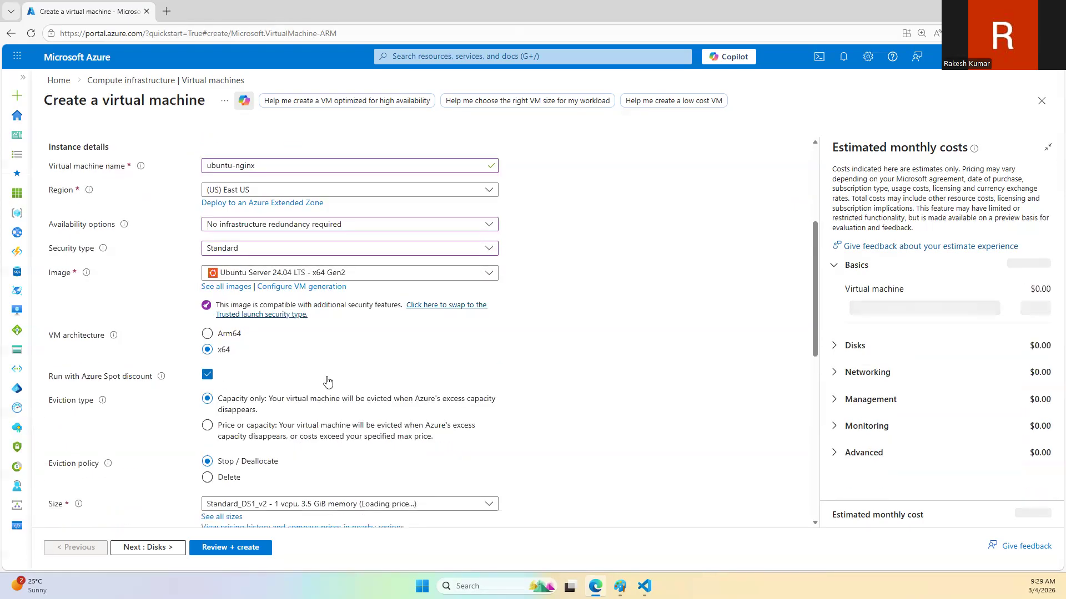
{"action": "scroll", "coordinate": [258, 410], "scroll_direction": "down", "scroll_amount": 5}
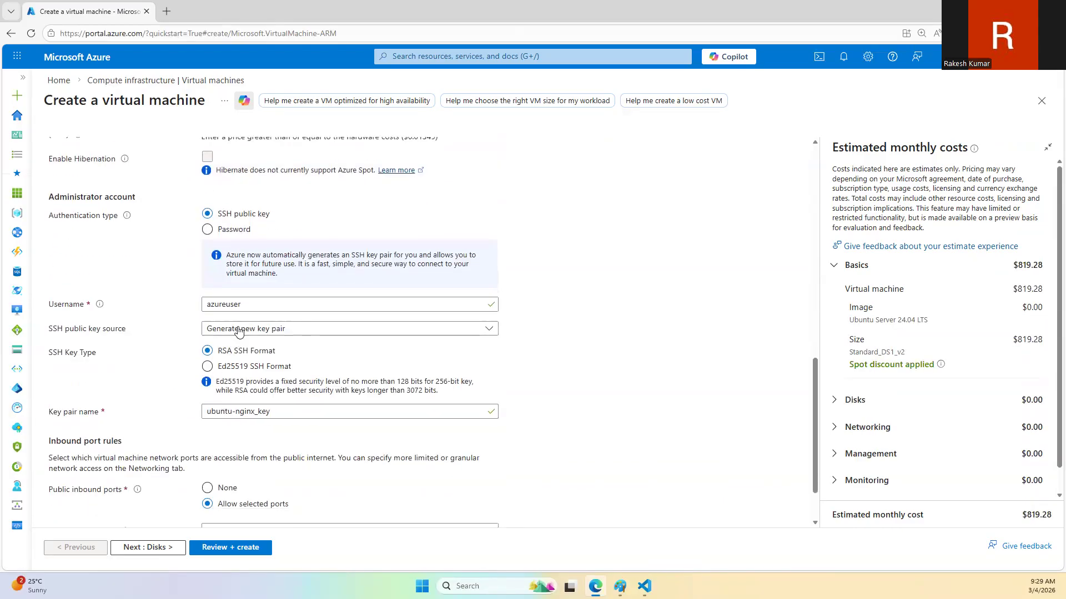
{"action": "left_click", "coordinate": [230, 236]}
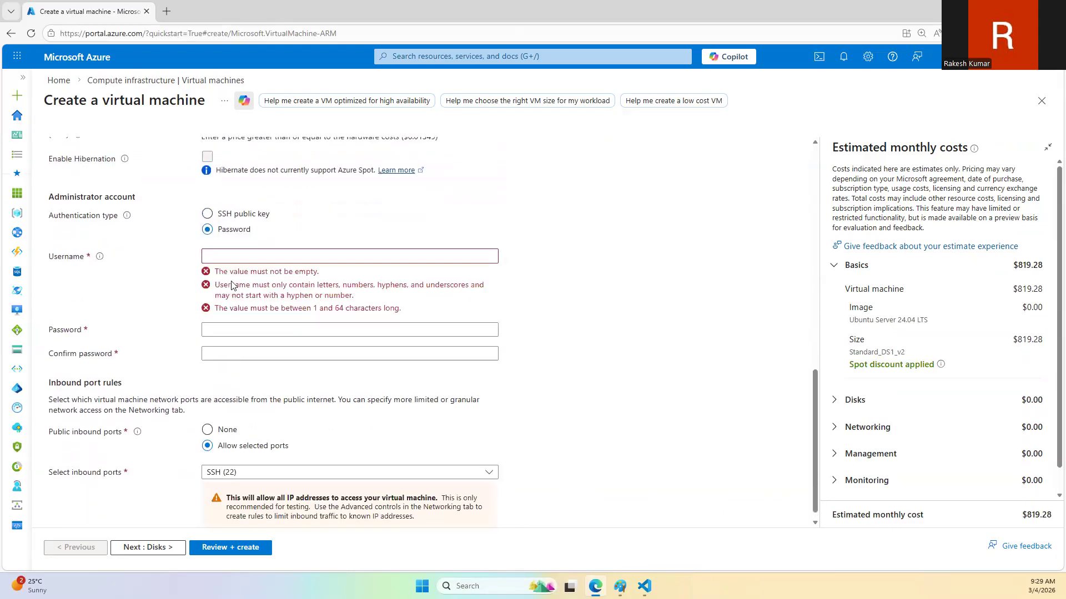
{"action": "scroll", "coordinate": [231, 255], "scroll_direction": "up", "scroll_amount": 1}
{"action": "type", "text": "trainer"}
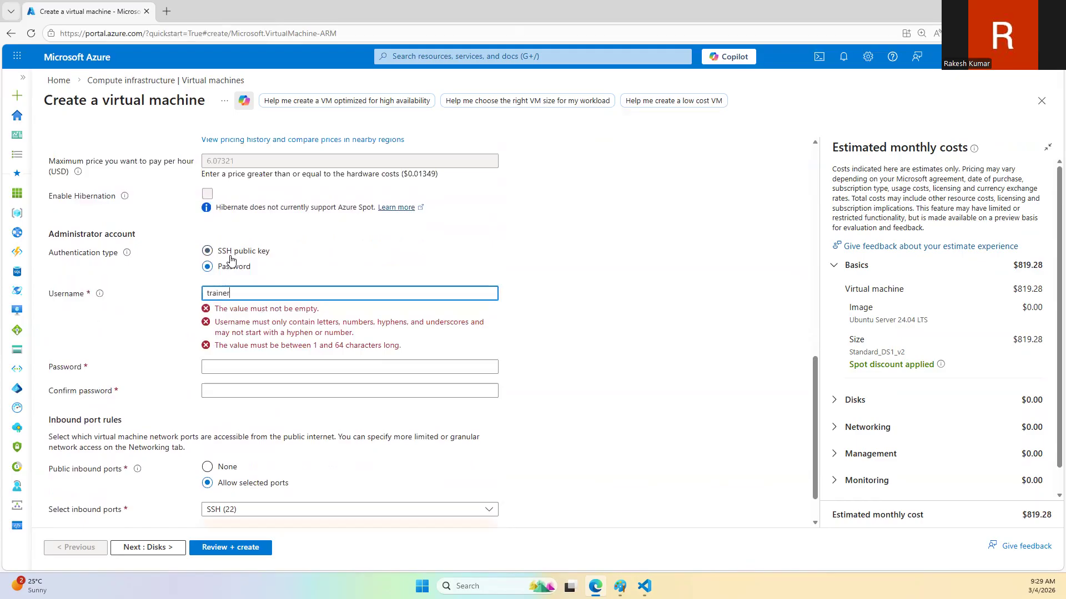
{"action": "key", "text": "Tab"}
{"action": "type", "text": "Passw"}
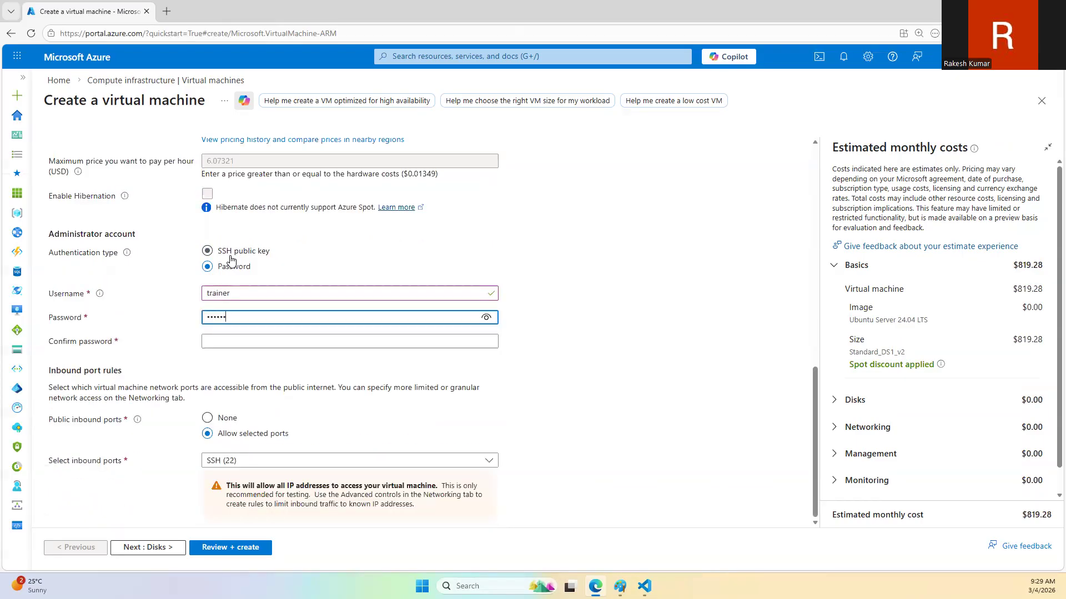
{"action": "type", "text": "ord@12345"}
{"action": "key", "text": "Tab"}
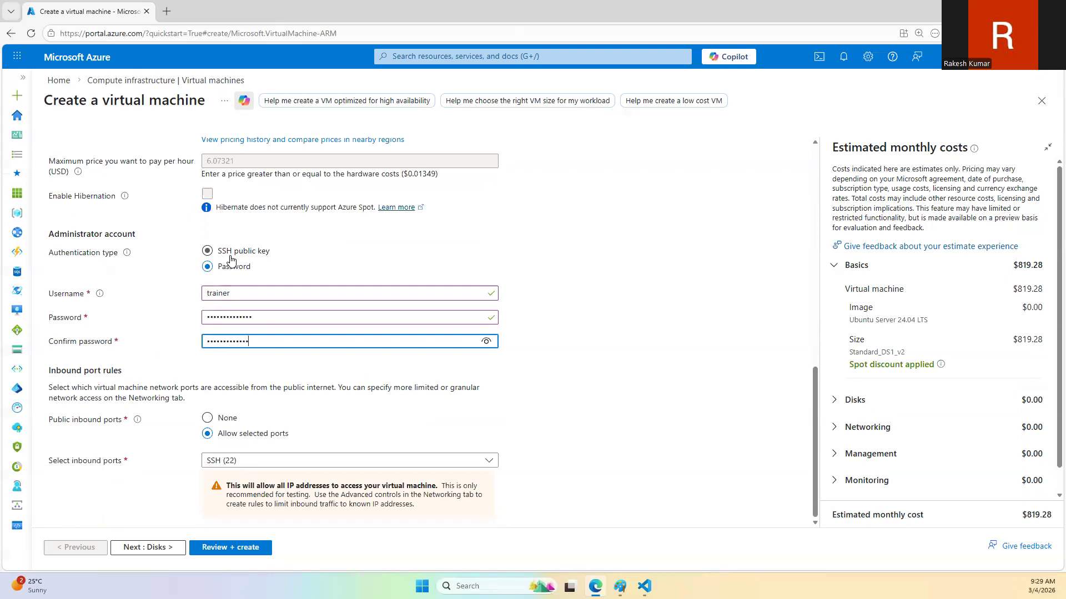
Step: Review the virtual machine's disk settings and its networking settings, including virtual network, public IP and inbound ports
{"action": "scroll", "coordinate": [322, 221], "scroll_direction": "up", "scroll_amount": 10}
{"action": "left_click", "coordinate": [98, 150]}
{"action": "left_click", "coordinate": [142, 150]}
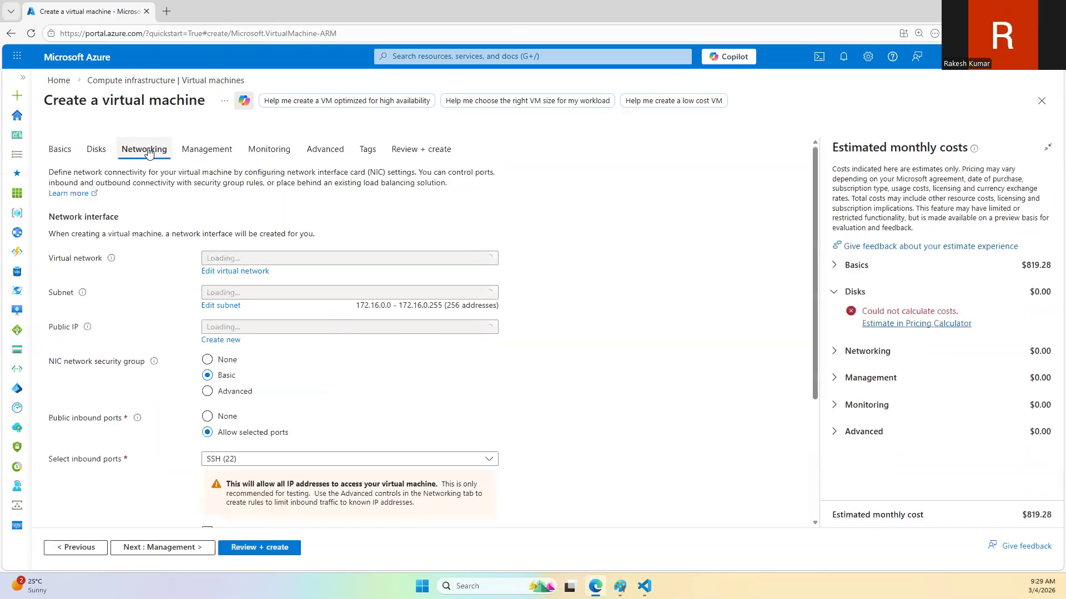
{"action": "left_click", "coordinate": [96, 150]}
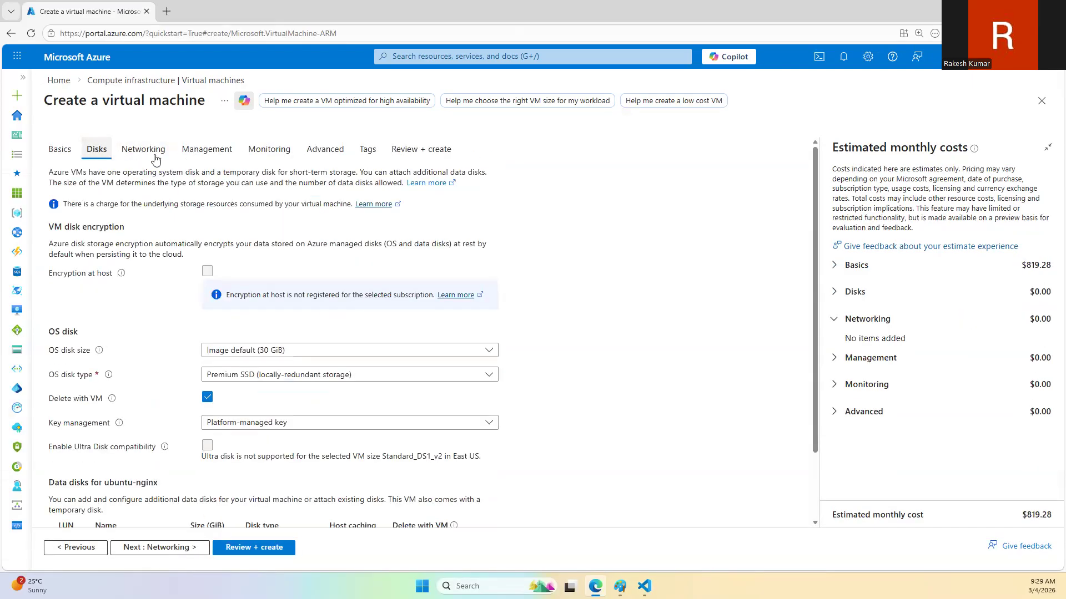
{"action": "left_click", "coordinate": [151, 154]}
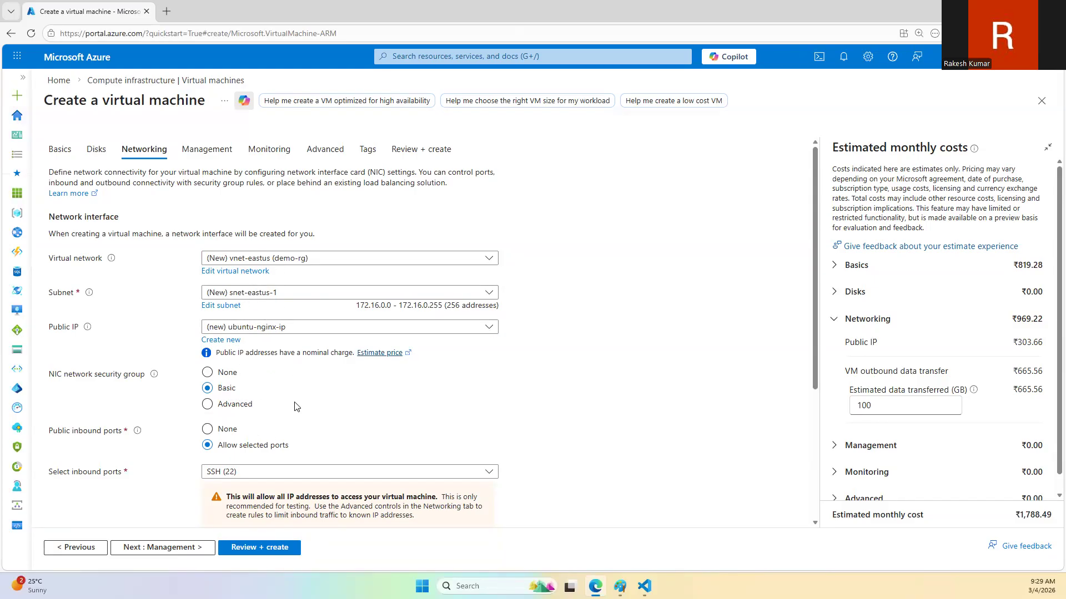
{"action": "scroll", "coordinate": [295, 406], "scroll_direction": "down", "scroll_amount": 2}
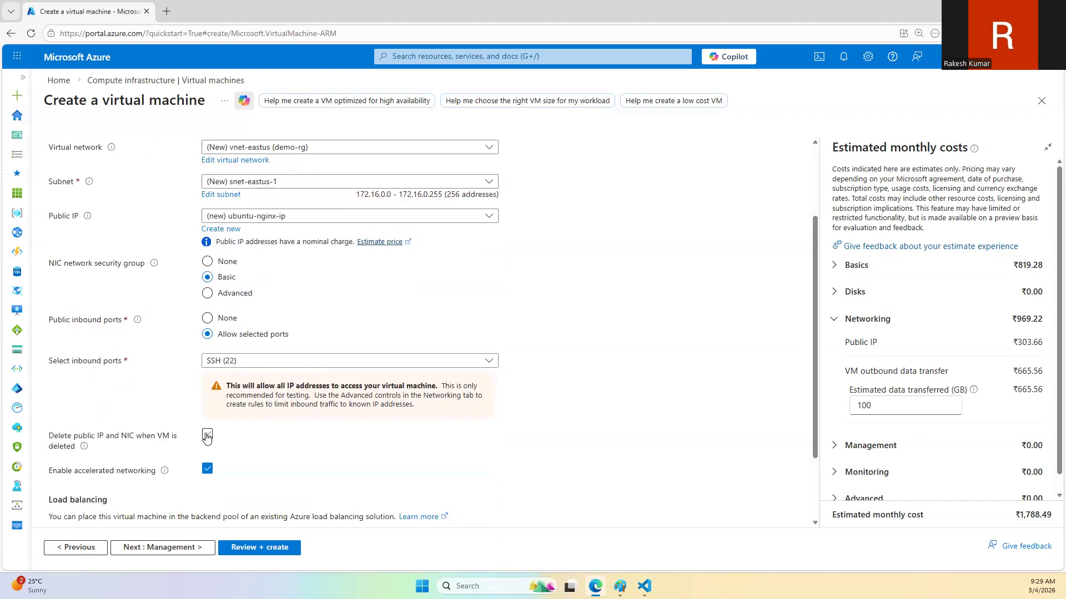
{"action": "scroll", "coordinate": [242, 430], "scroll_direction": "up", "scroll_amount": 2}
Step: Go through the management and monitoring settings and open the final review of the virtual machine configuration
{"action": "left_click", "coordinate": [206, 150]}
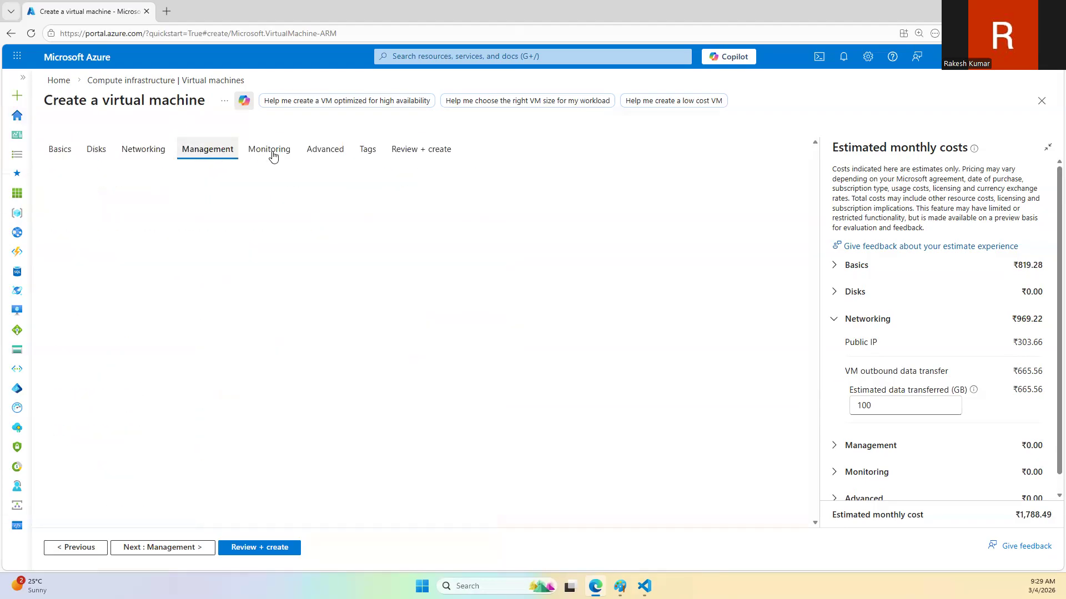
{"action": "left_click", "coordinate": [270, 149]}
{"action": "left_click", "coordinate": [214, 293]}
{"action": "left_click", "coordinate": [425, 153]}
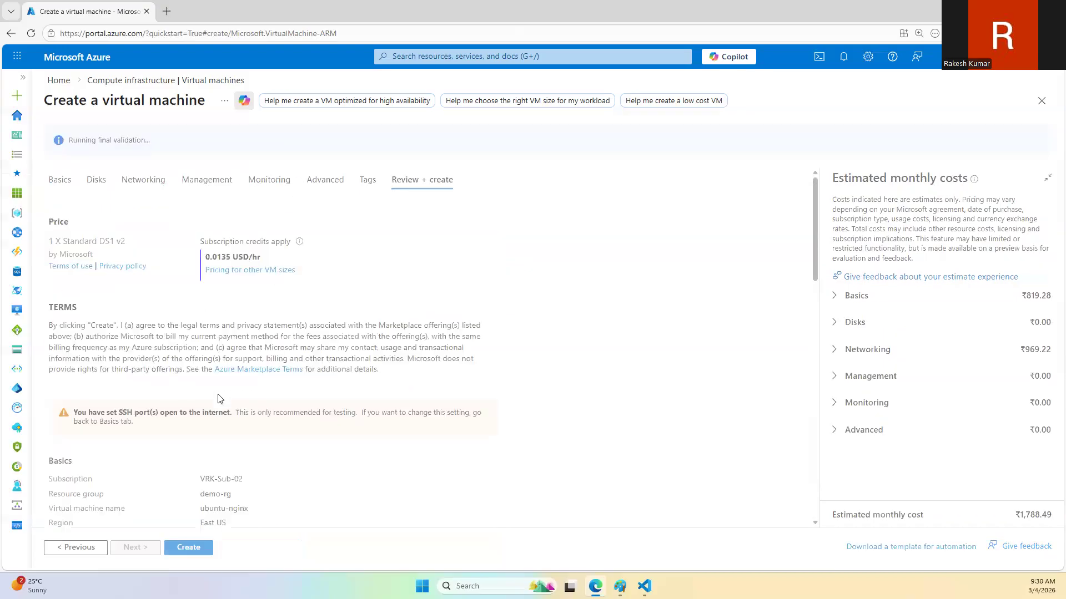
Step: Review the remaining configuration summary and create the ubuntu-nginx virtual machine
{"action": "scroll", "coordinate": [209, 489], "scroll_direction": "down", "scroll_amount": 5}
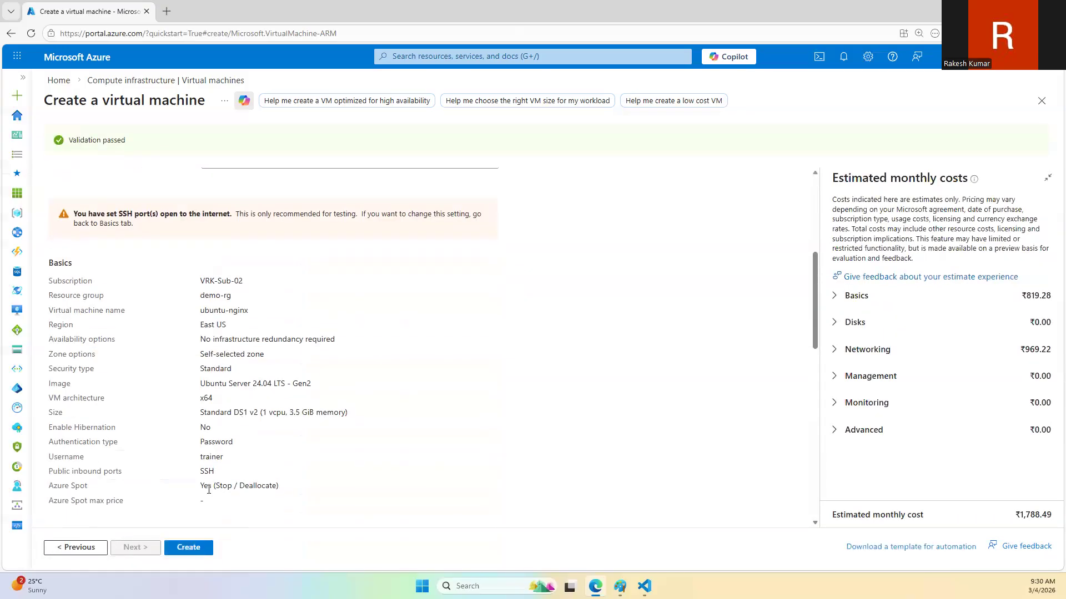
{"action": "left_click", "coordinate": [188, 547]}
Step: Switch to Paint and draw a small square on top of a wider rectangle as a simple computer symbol
{"action": "left_click", "coordinate": [620, 586]}
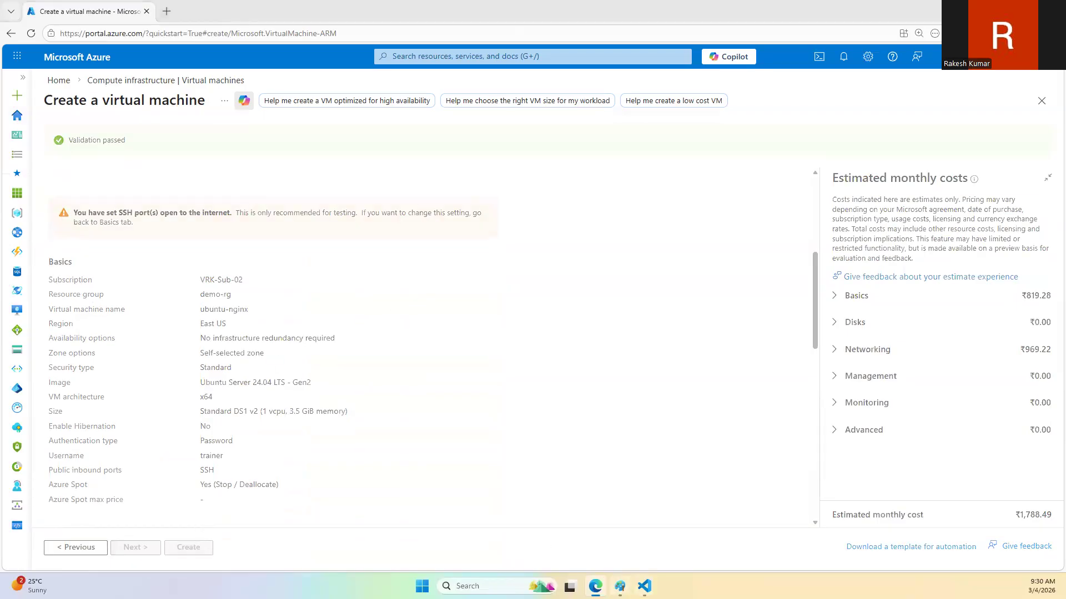
{"action": "left_click", "coordinate": [294, 49]}
{"action": "left_click_drag", "start_coordinate": [108, 233], "coordinate": [165, 289]}
{"action": "left_click", "coordinate": [228, 272]}
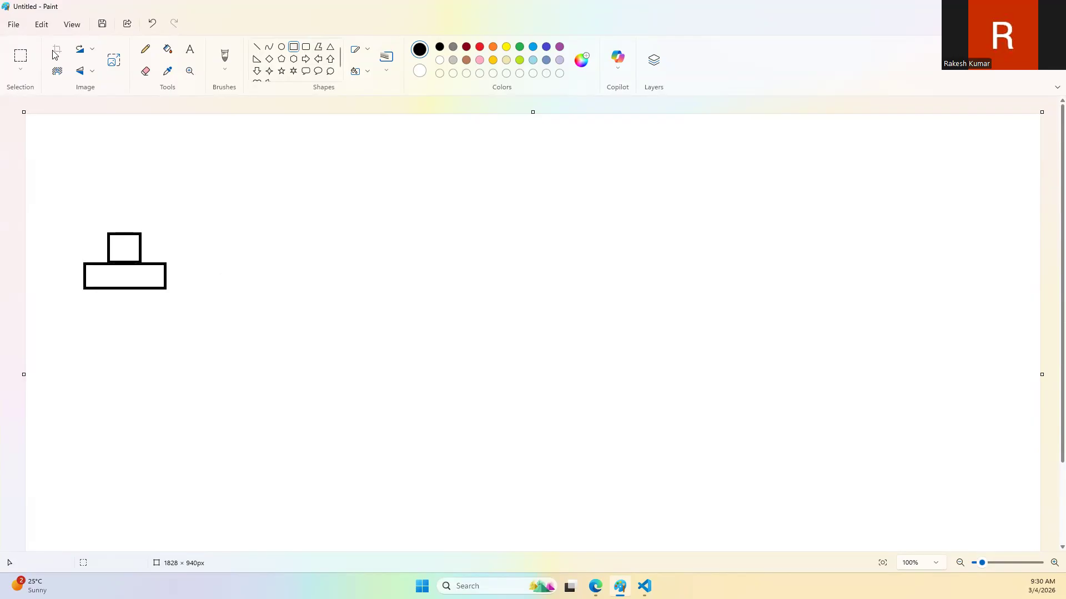
Step: Add a two-line text label next to the computer symbol reading "VM" and "Ubunutu-nginx"
{"action": "left_click", "coordinate": [159, 237]}
{"action": "type", "text": "VM"}
{"action": "key", "text": "Return"}
{"action": "type", "text": "Ubun"}
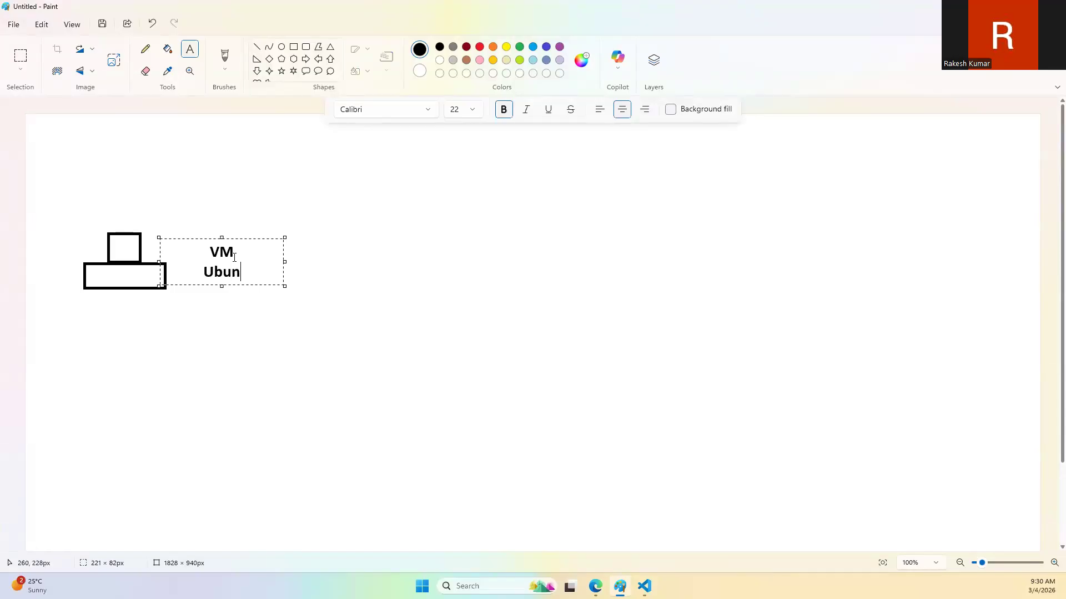
{"action": "type", "text": "utu-n"}
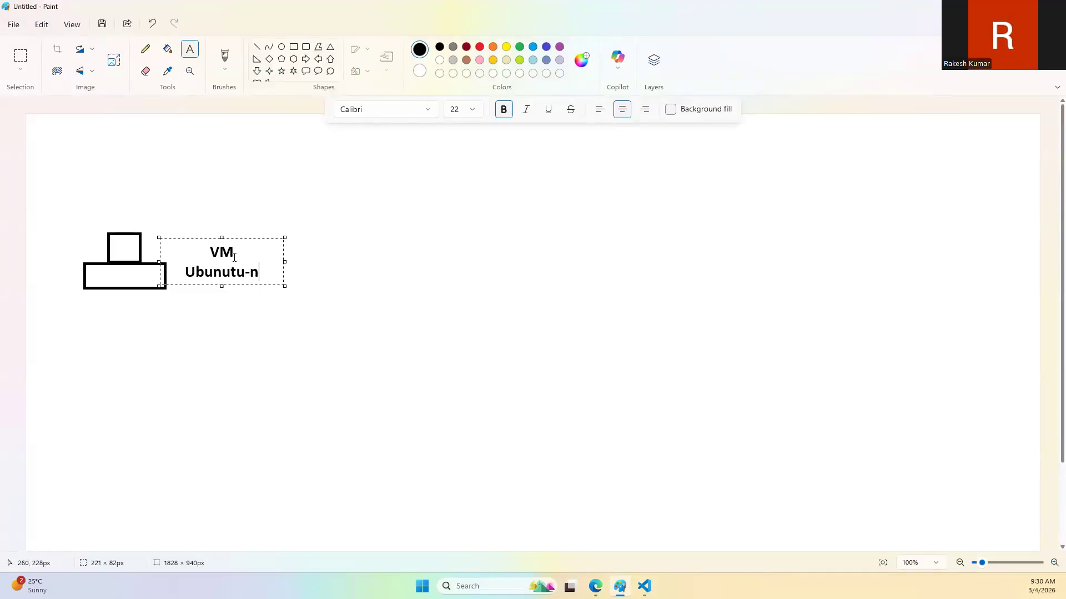
{"action": "type", "text": "g"}
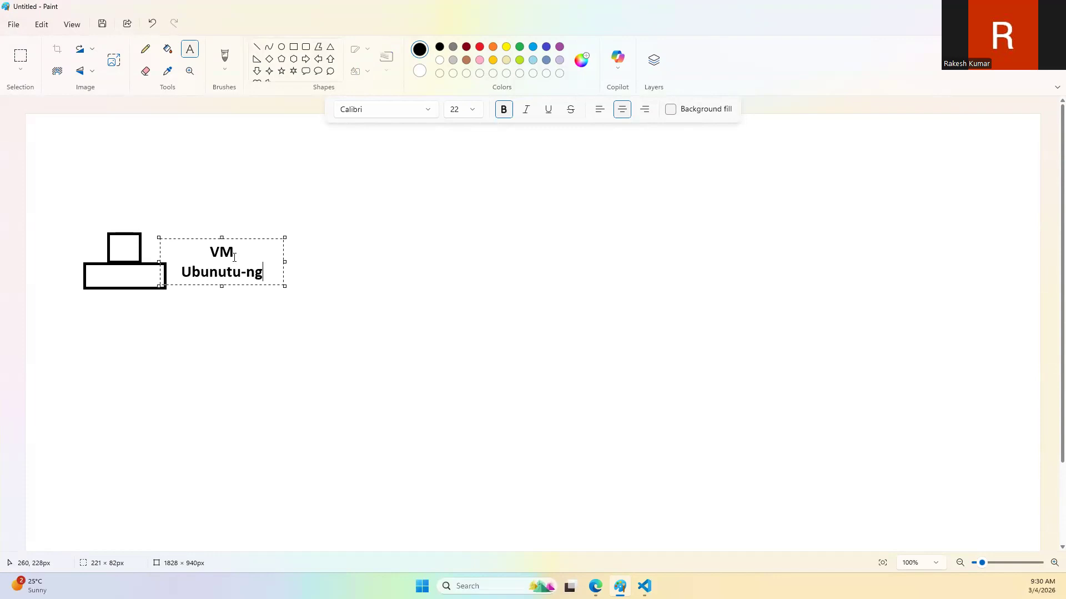
{"action": "type", "text": "inx"}
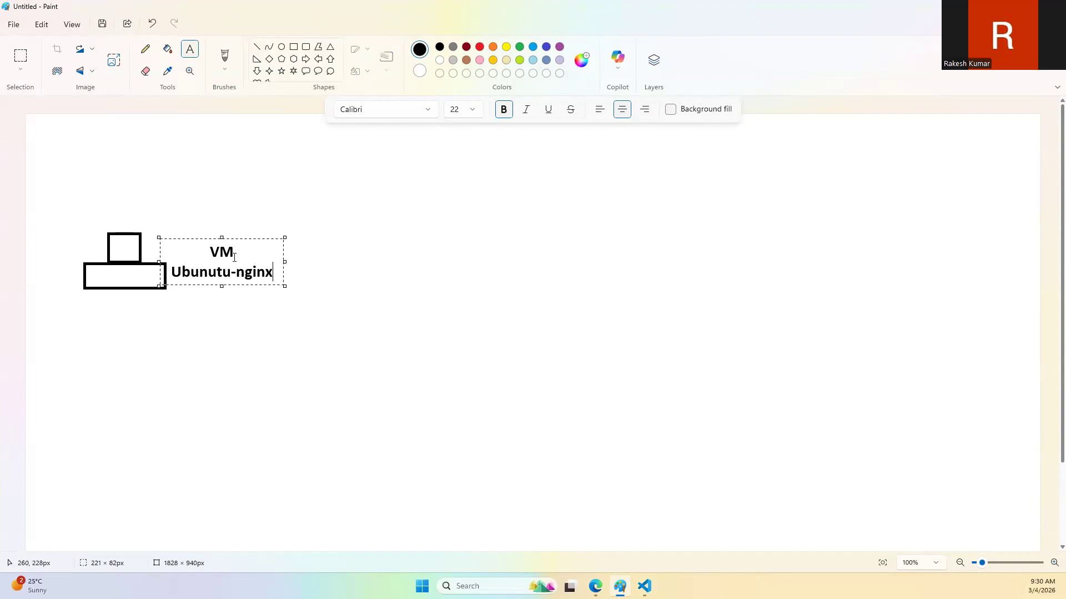
Step: Shrink the label's whole text by two size steps and place it beneath the computer symbol
{"action": "key", "text": "ctrl+a"}
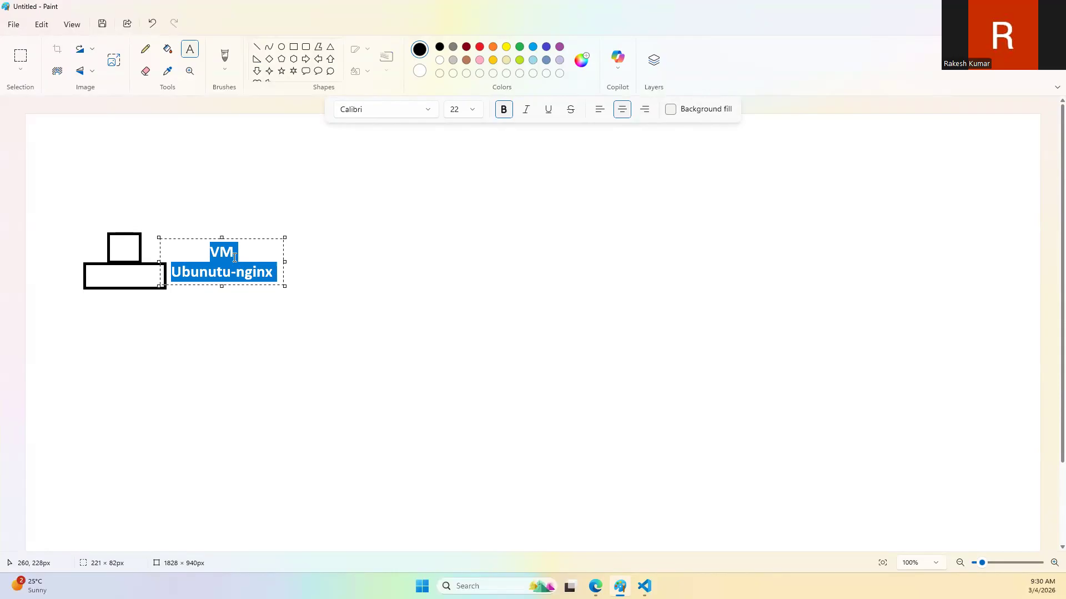
{"action": "key", "text": "ctrl+shift+comma"}
{"action": "key", "text": "ctrl+shift+comma"}
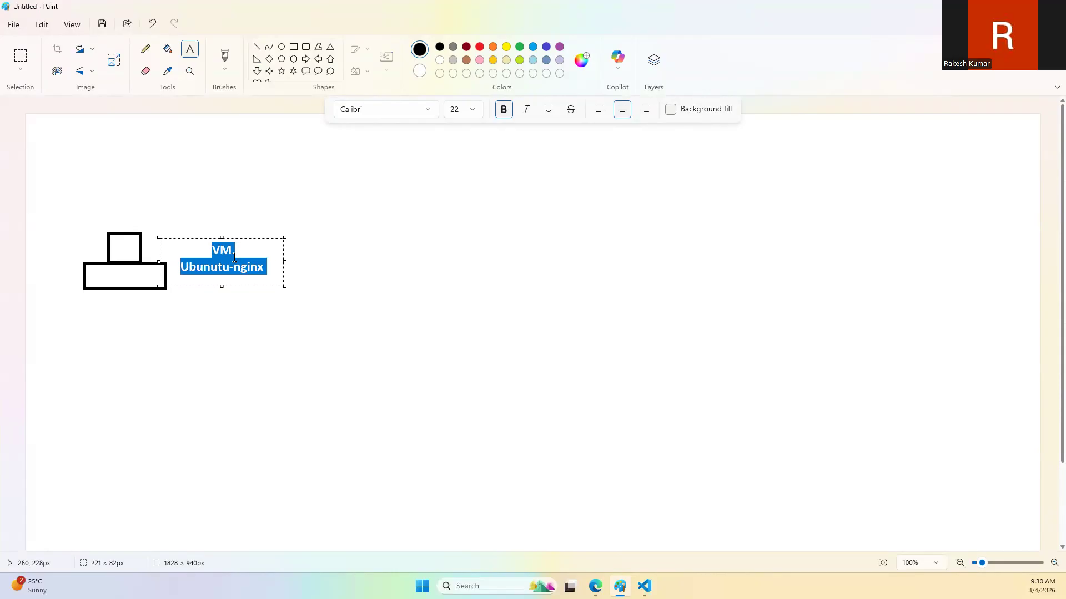
{"action": "left_click_drag", "start_coordinate": [257, 239], "coordinate": [153, 310]}
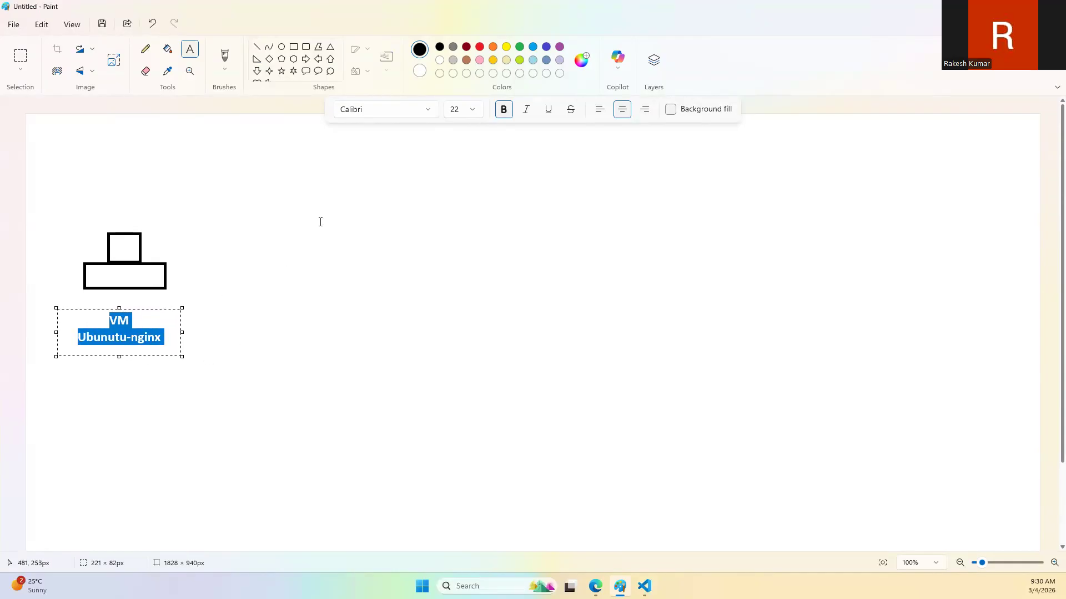
{"action": "left_click", "coordinate": [553, 347]}
Step: Switch to the Azure portal, follow the virtual machine's deployment progress and expand its deployment details
{"action": "left_click", "coordinate": [595, 586]}
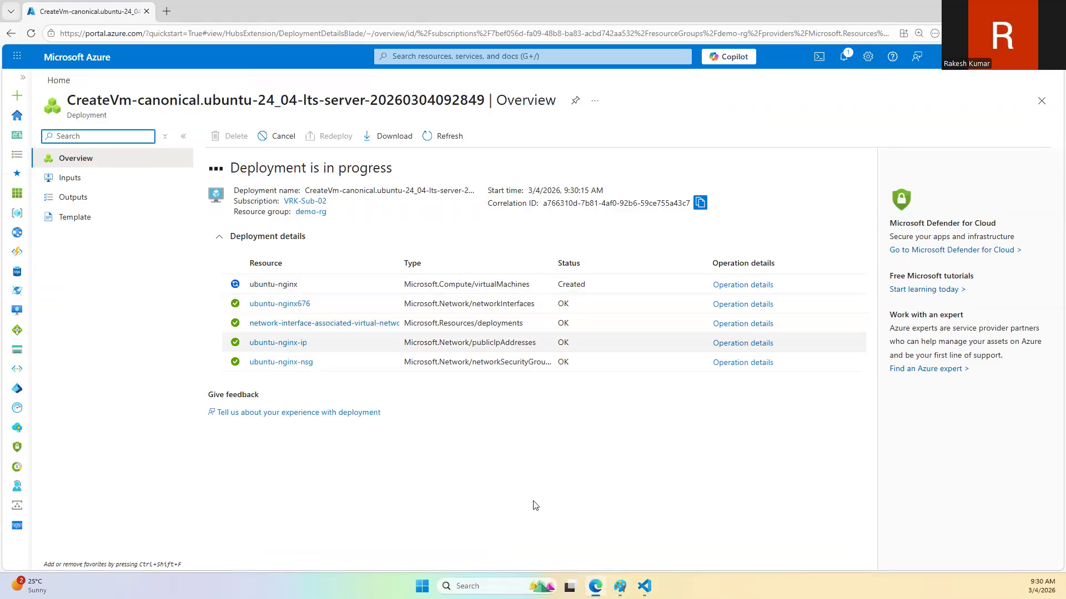
{"action": "left_click", "coordinate": [644, 586]}
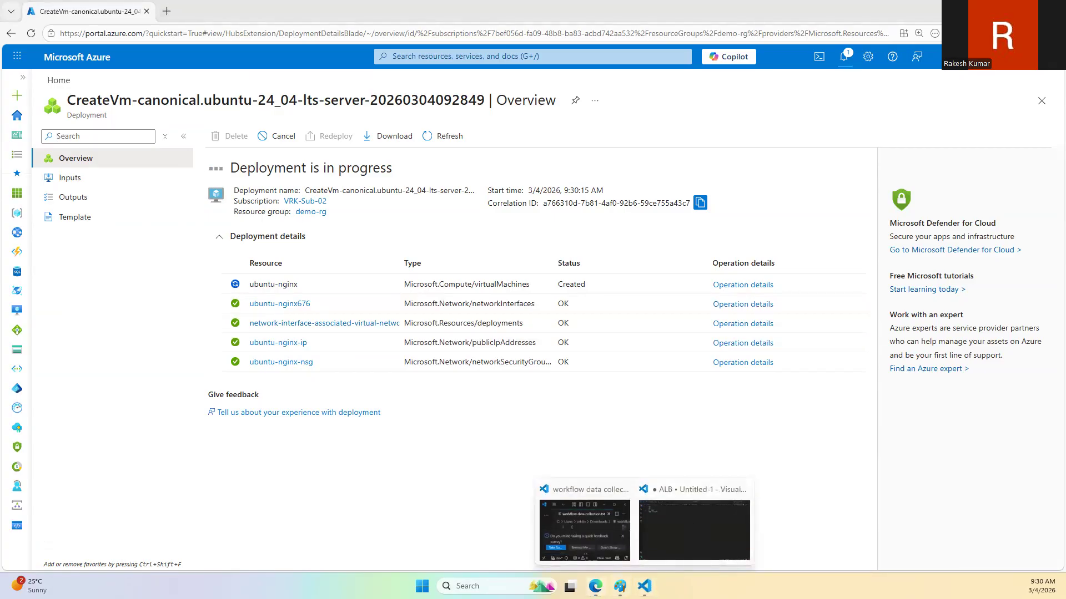
{"action": "left_click", "coordinate": [619, 586]}
{"action": "left_click", "coordinate": [620, 586]}
{"action": "left_click", "coordinate": [620, 587]}
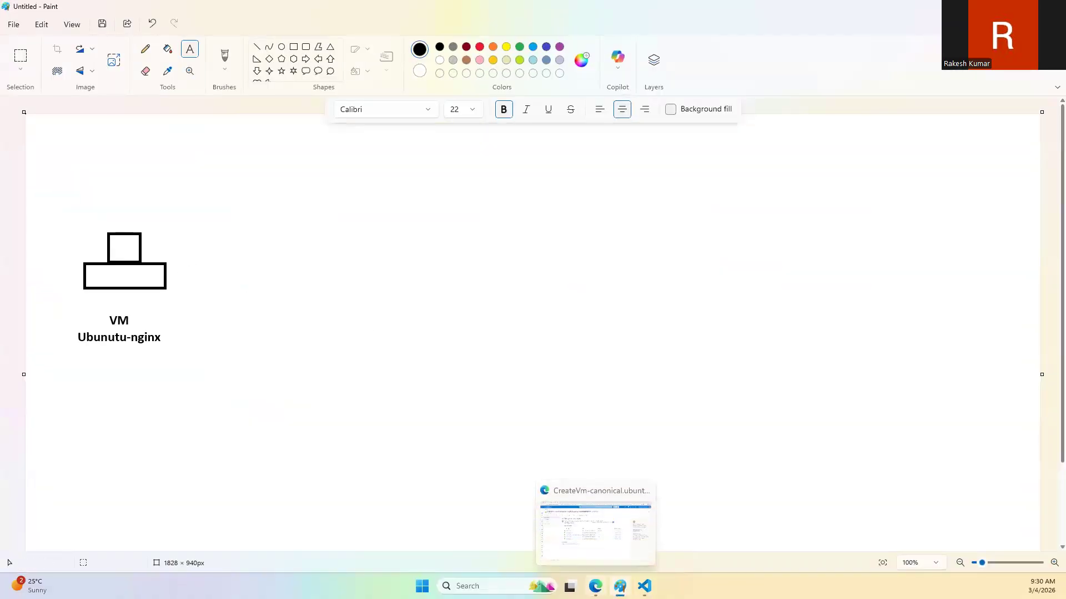
{"action": "left_click", "coordinate": [595, 586]}
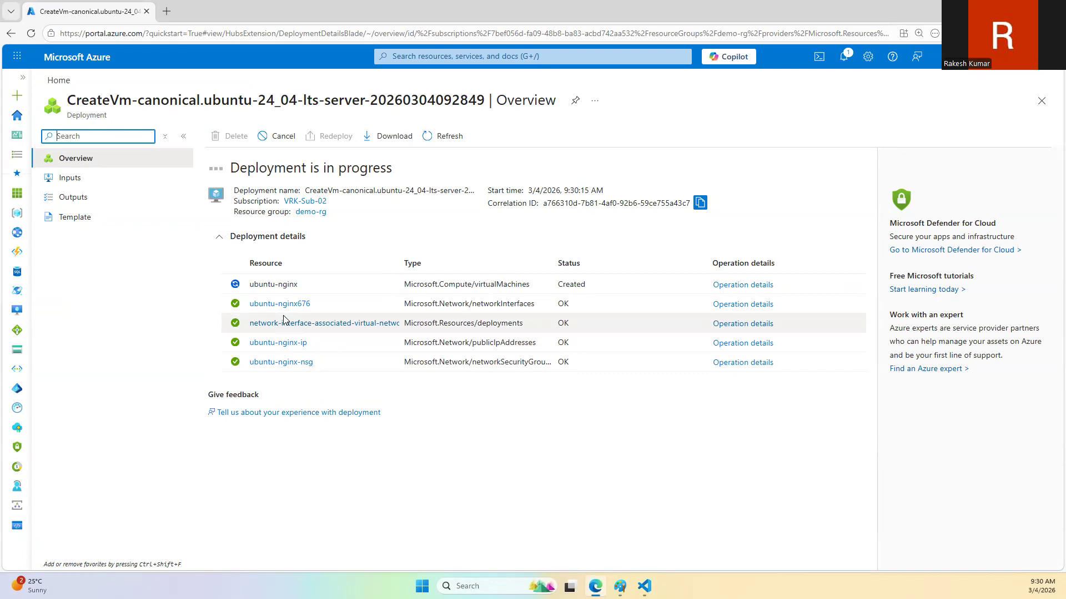
{"action": "left_click", "coordinate": [260, 238]}
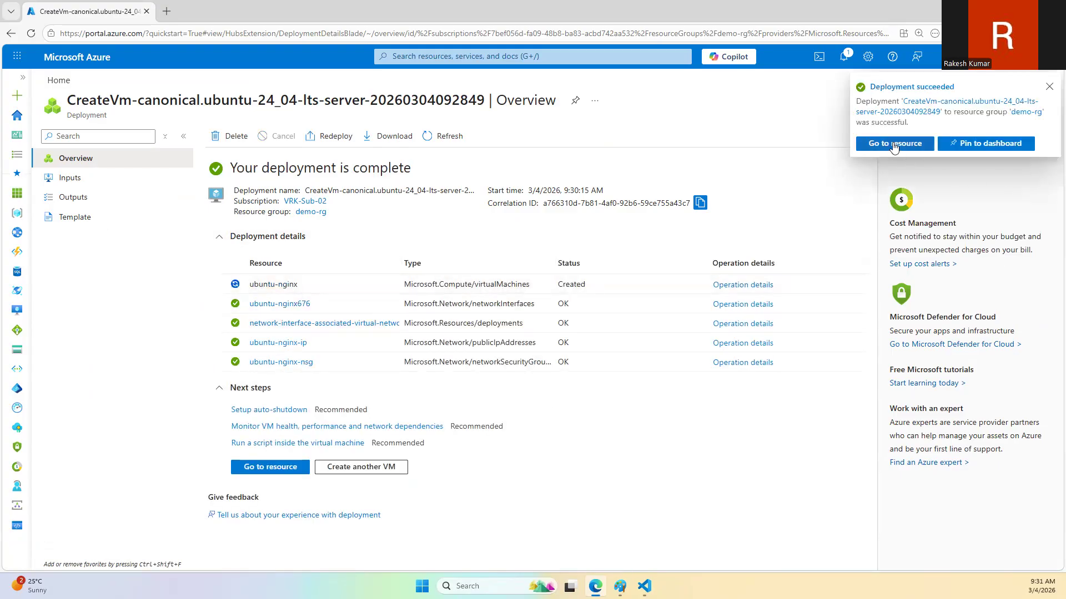
Step: Open the deployed ubuntu-nginx resource and copy its primary NIC public IP address
{"action": "left_click", "coordinate": [893, 145]}
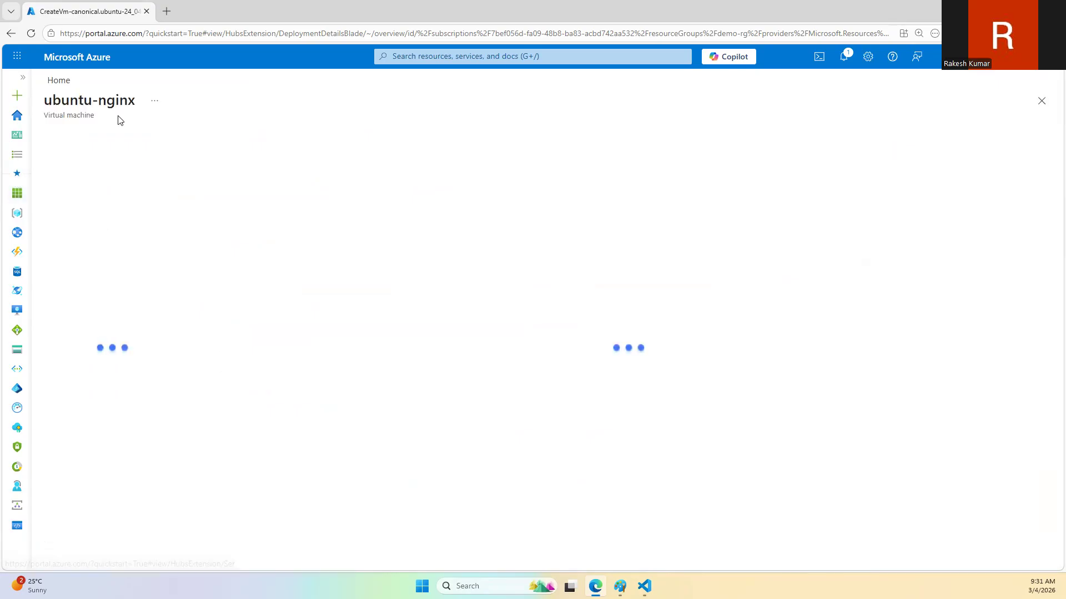
{"action": "left_click", "coordinate": [787, 251]}
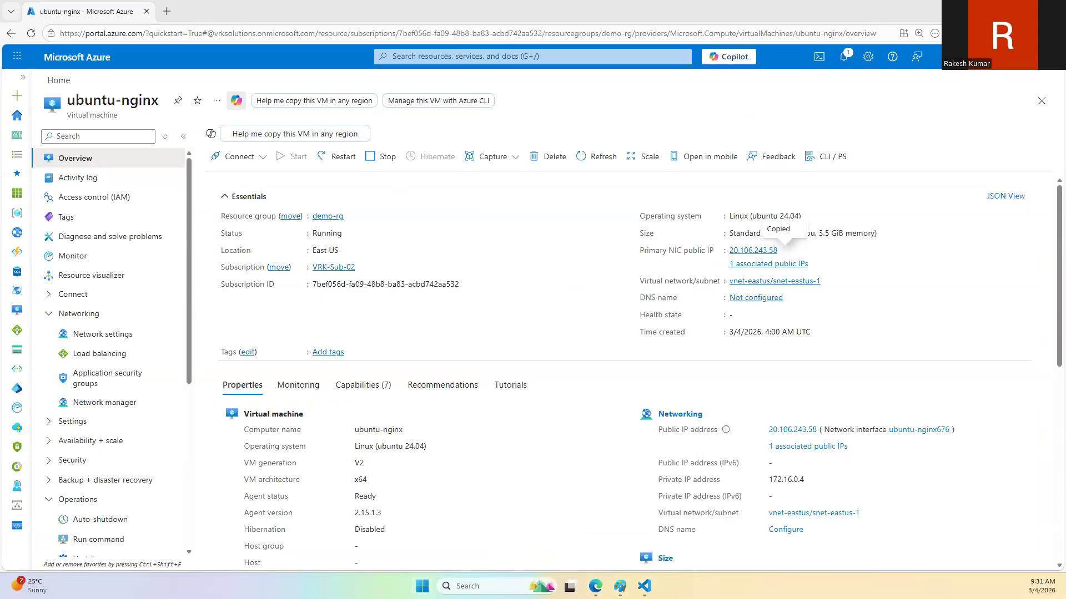
{"action": "left_click_drag", "start_coordinate": [1065, 106], "coordinate": [686, 106]}
{"action": "type", "text": "ssh trainer"}
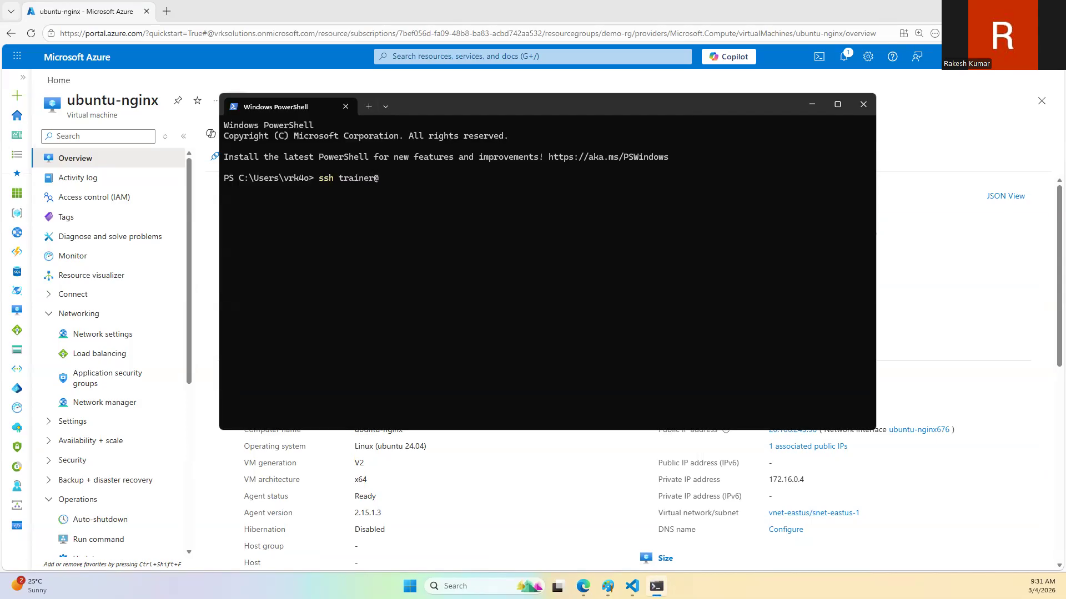
{"action": "type", "text": "@"}
{"action": "key", "text": "ctrl+v"}
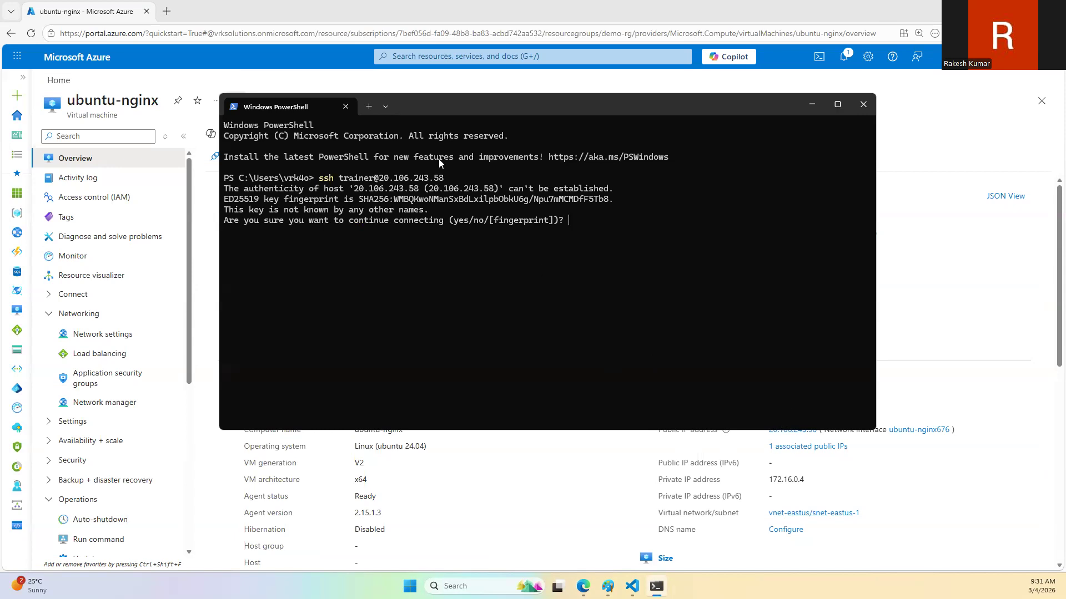
{"action": "type", "text": "yes"}
{"action": "key", "text": "Return"}
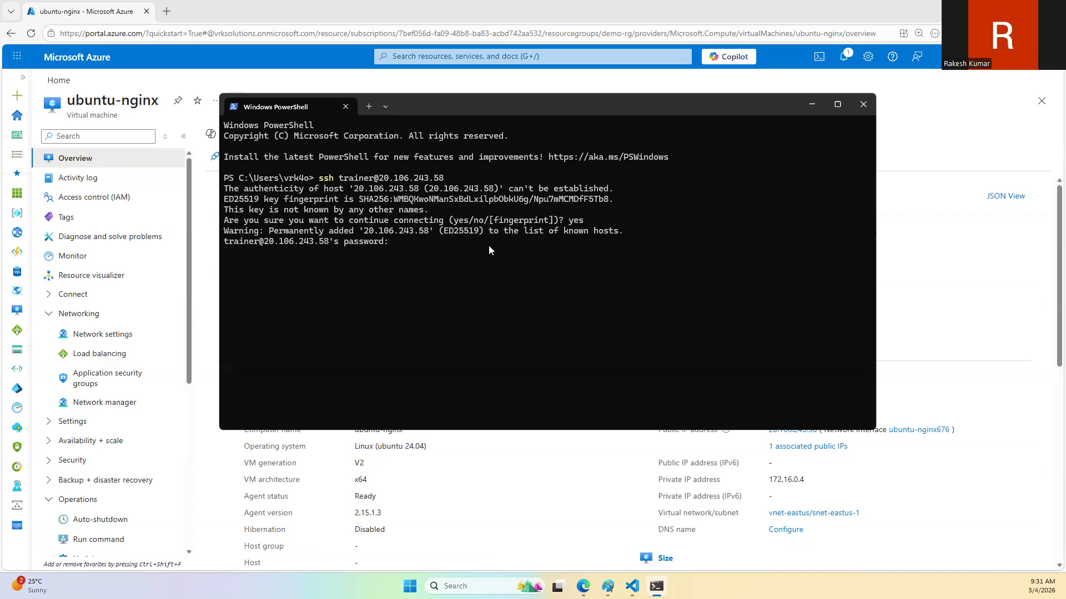
{"action": "key", "text": "Return"}
Step: Clear the terminal, refresh the package lists with "sudo apt update", and look through the command's output
{"action": "type", "text": "clear"}
{"action": "key", "text": "Return"}
{"action": "type", "text": "sudo apt update"}
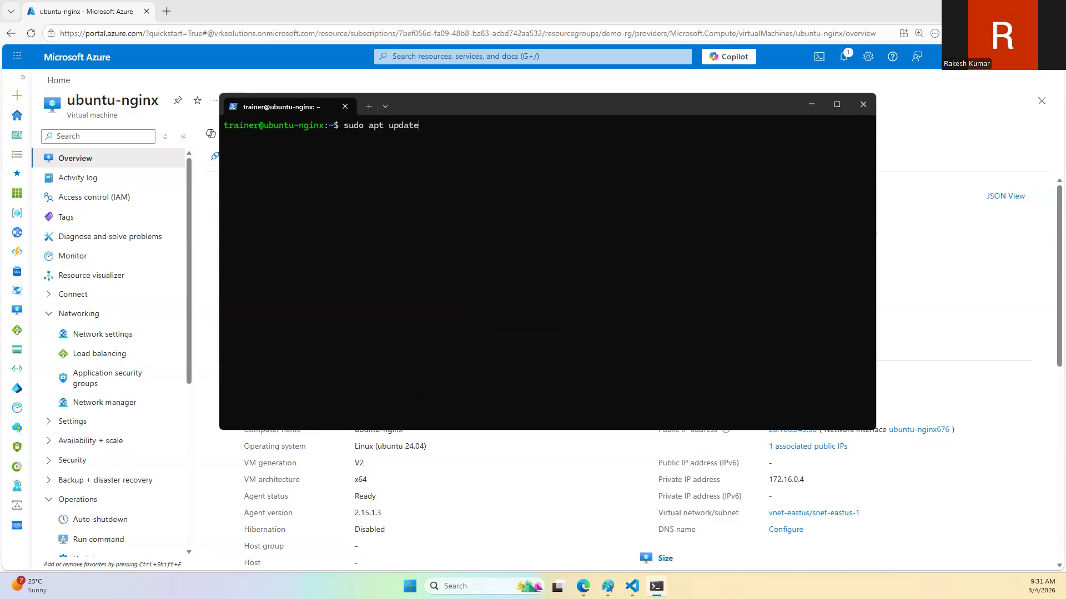
{"action": "key", "text": "Return"}
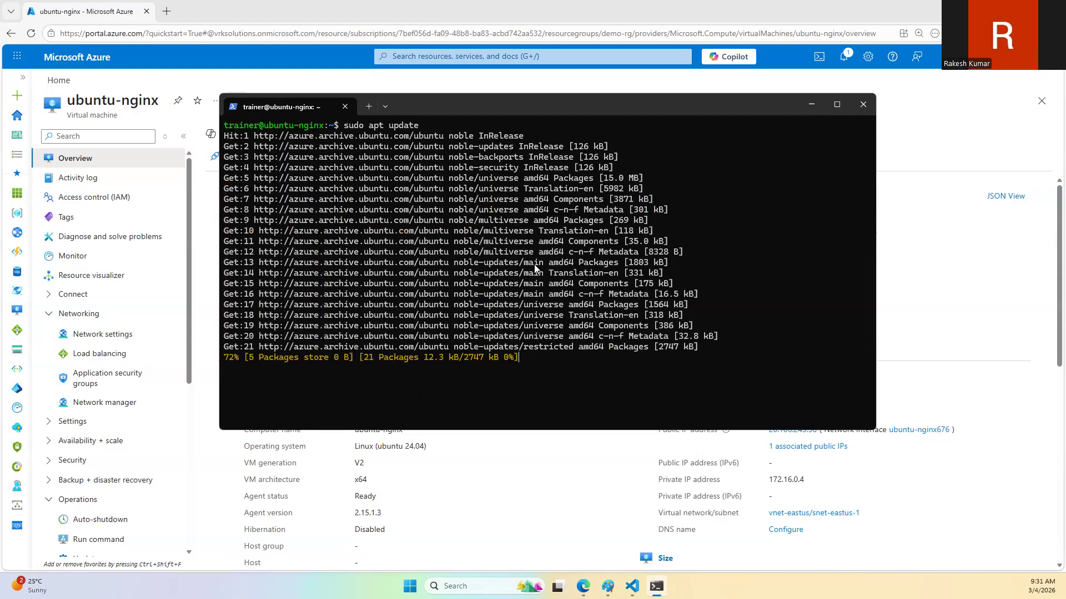
{"action": "scroll", "coordinate": [439, 210], "scroll_direction": "up", "scroll_amount": 10}
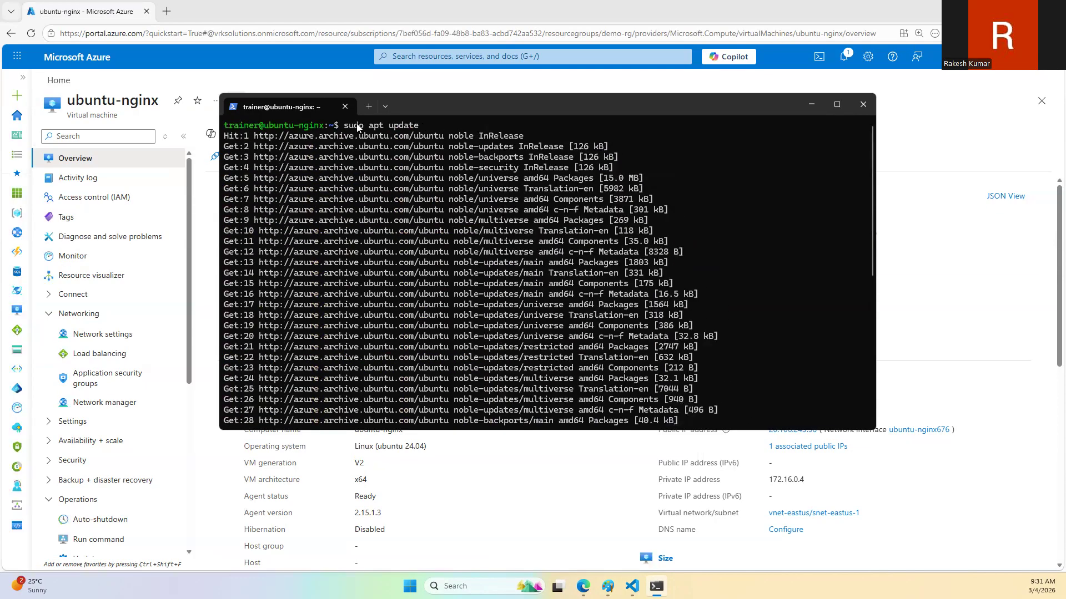
{"action": "scroll", "coordinate": [403, 231], "scroll_direction": "down", "scroll_amount": 7}
{"action": "scroll", "coordinate": [457, 278], "scroll_direction": "up", "scroll_amount": 7}
{"action": "scroll", "coordinate": [376, 210], "scroll_direction": "down", "scroll_amount": 8}
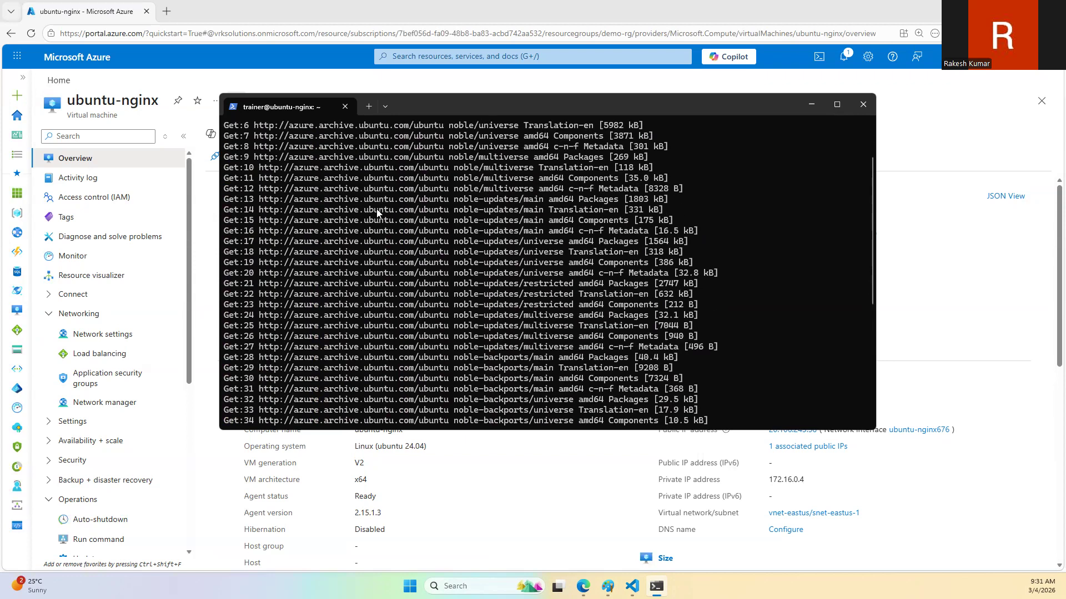
{"action": "scroll", "coordinate": [377, 210], "scroll_direction": "up", "scroll_amount": 8}
{"action": "scroll", "coordinate": [399, 210], "scroll_direction": "down", "scroll_amount": 10}
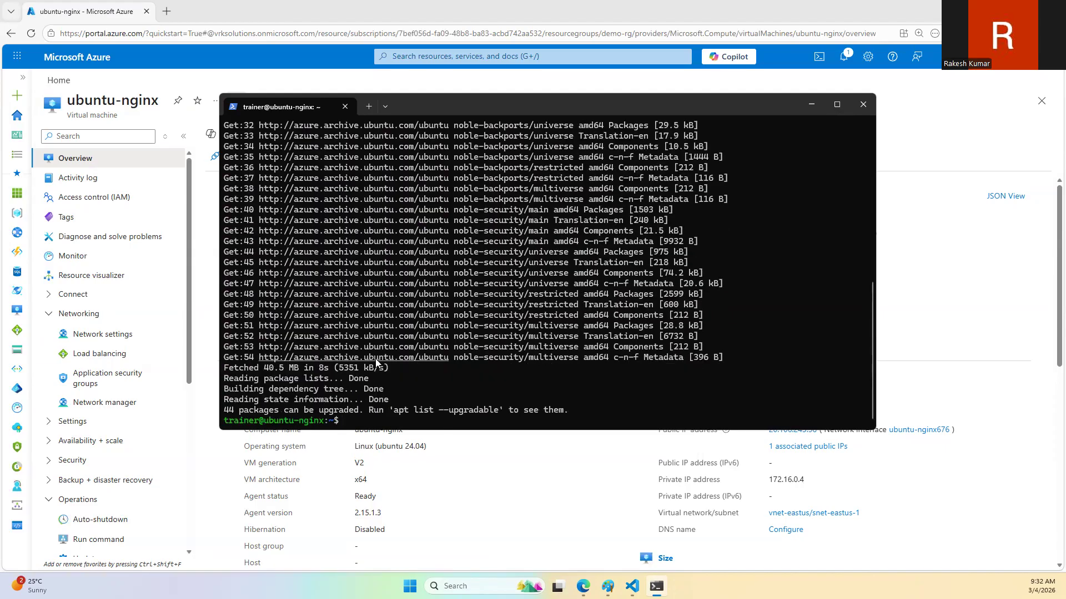
Step: Install the nginx web server with "sudo apt install -y nginx" and look through the installation output
{"action": "type", "text": "sudo apt install -y ni"}
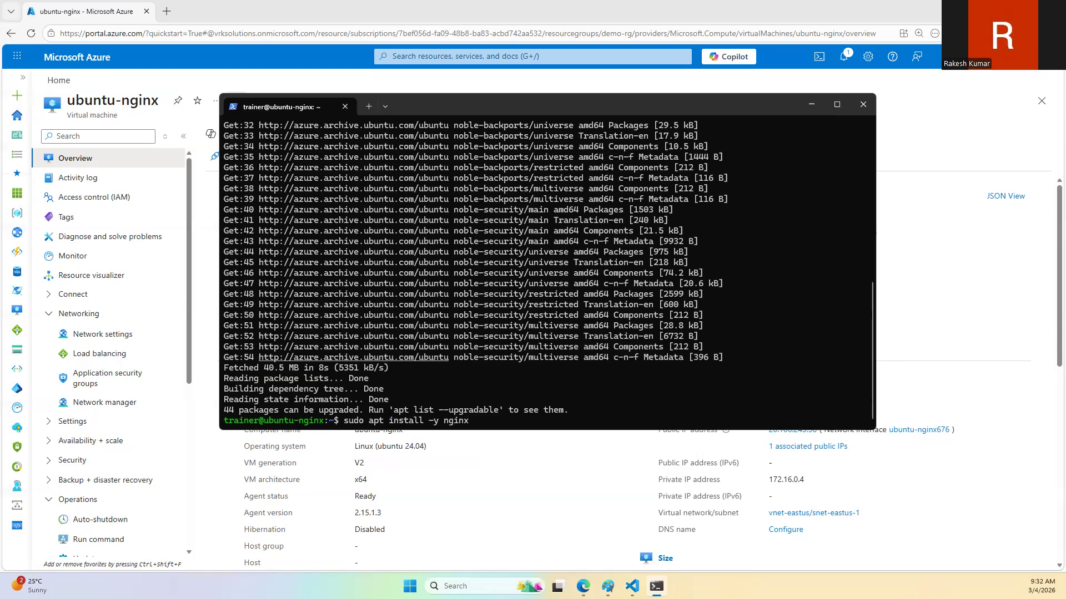
{"action": "key", "text": "Return"}
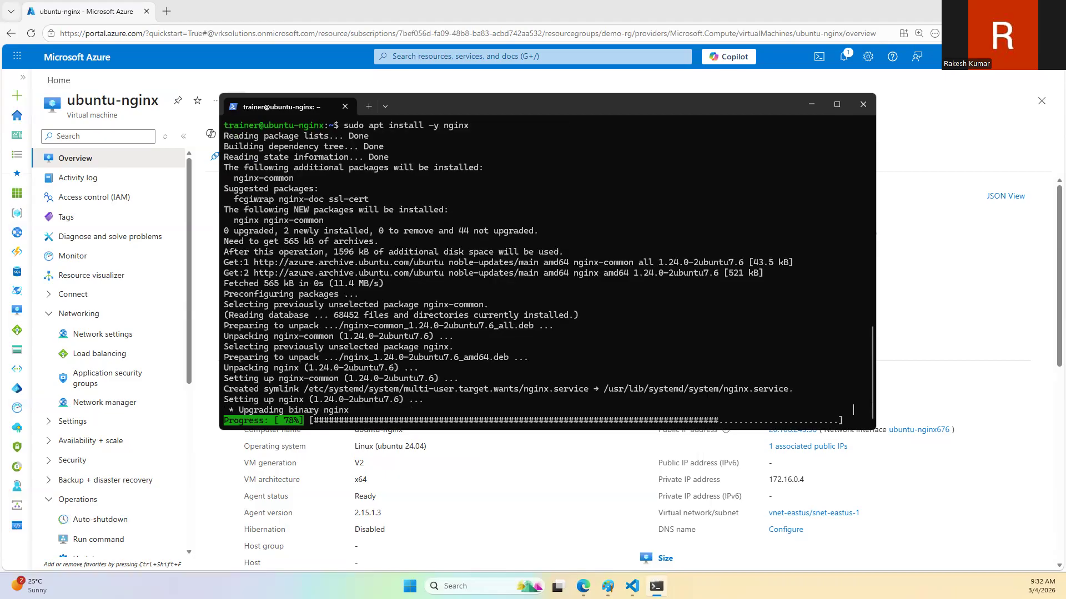
{"action": "scroll", "coordinate": [410, 233], "scroll_direction": "up", "scroll_amount": 10}
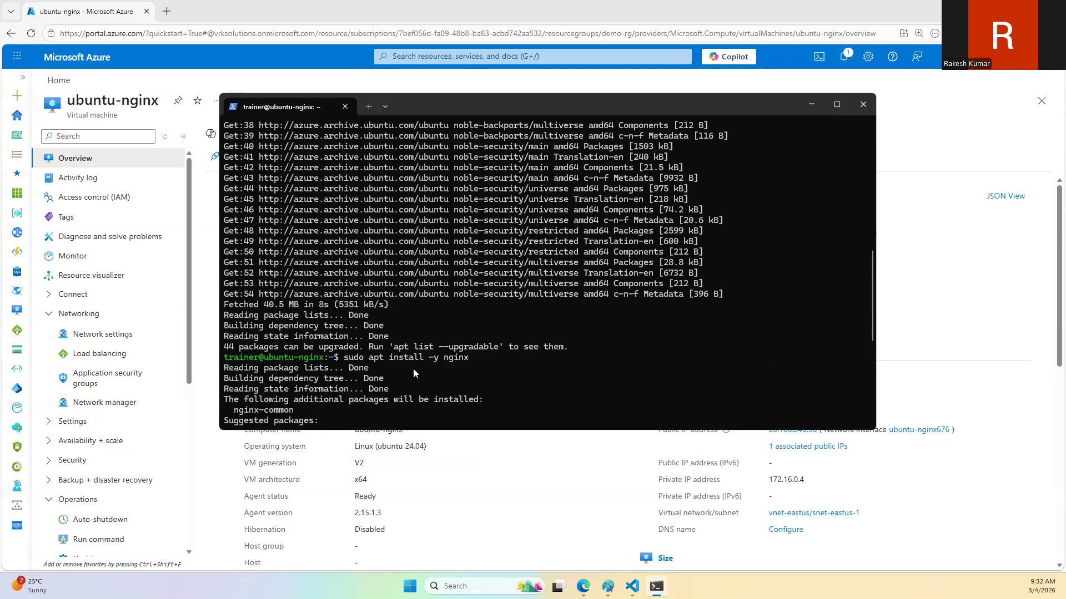
{"action": "scroll", "coordinate": [470, 362], "scroll_direction": "down", "scroll_amount": 9}
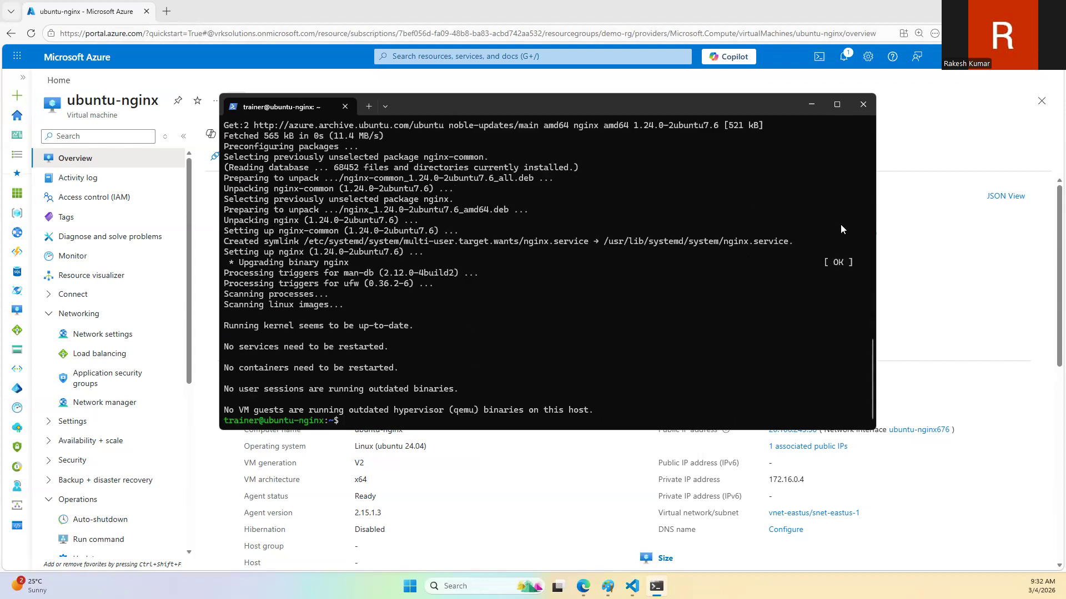
Step: Return to the ubuntu-nginx overview in the Azure portal and copy the virtual machine's public IP address again
{"action": "left_click", "coordinate": [981, 276]}
{"action": "left_click", "coordinate": [785, 250]}
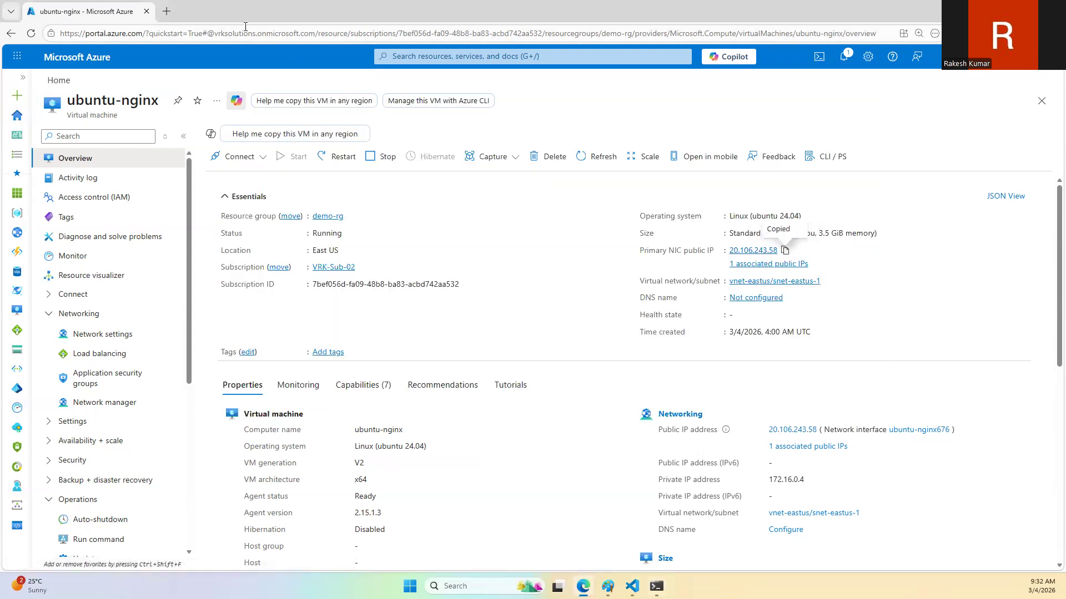
Step: Start a new inbound port rule in the ubuntu-nginx network settings and set its destination port range to 80
{"action": "left_click", "coordinate": [105, 333]}
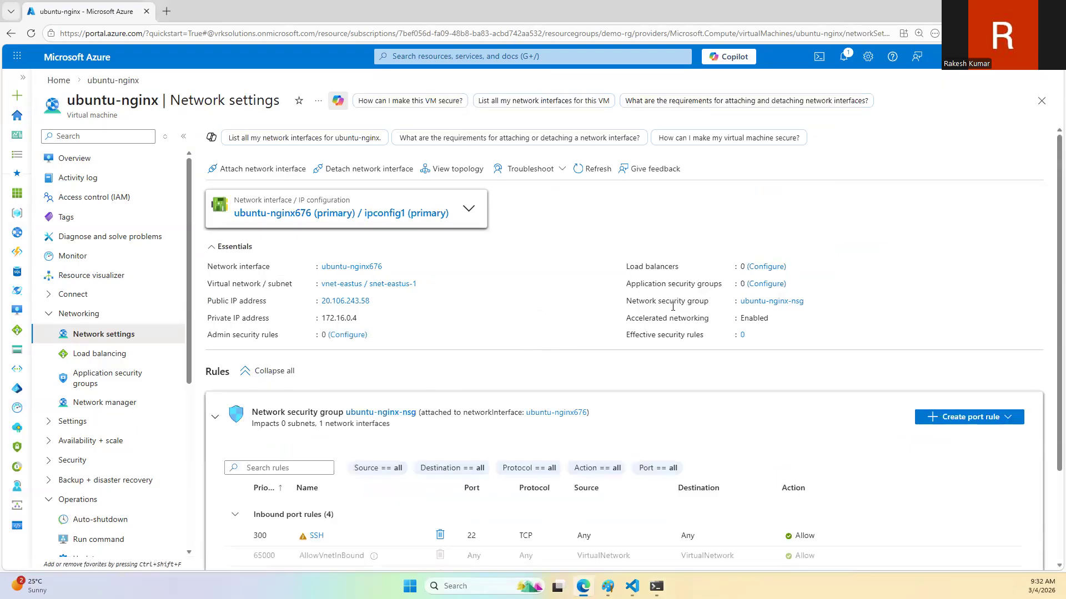
{"action": "scroll", "coordinate": [953, 307], "scroll_direction": "down", "scroll_amount": 2}
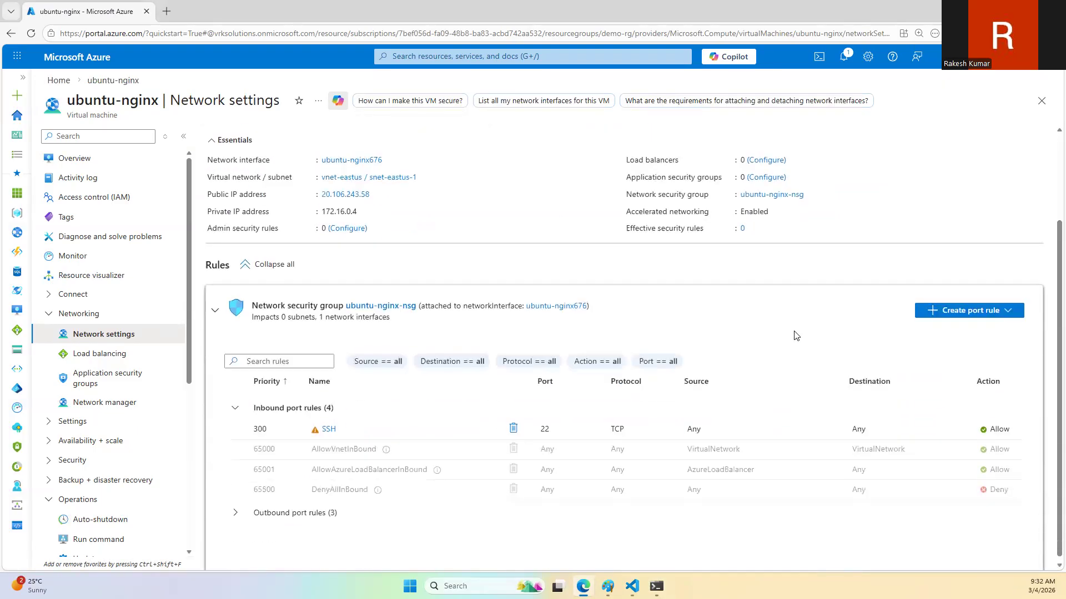
{"action": "left_click", "coordinate": [978, 301]}
{"action": "left_click", "coordinate": [962, 324]}
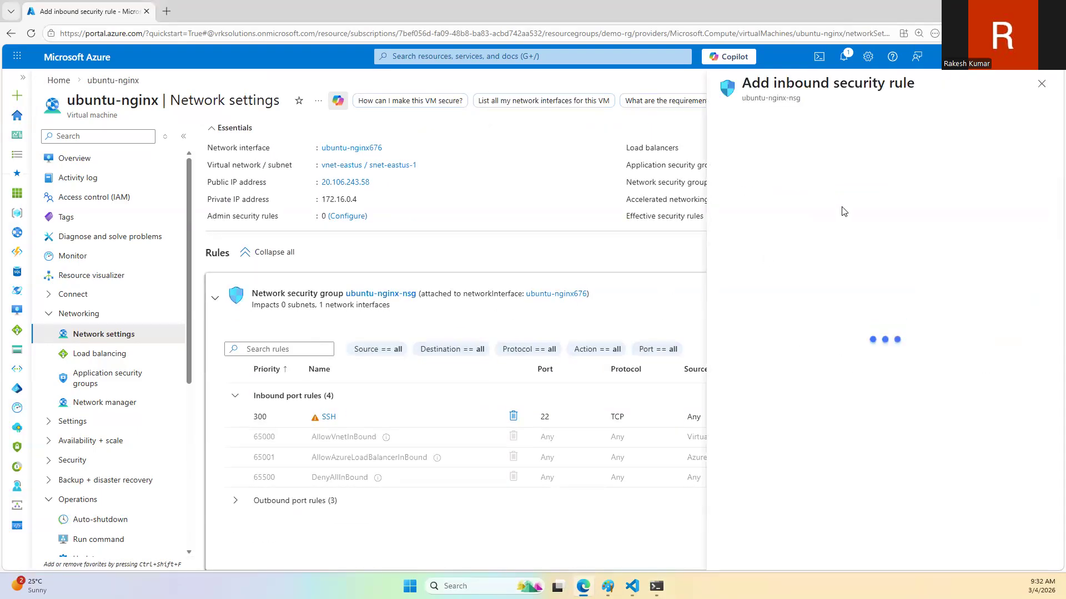
{"action": "left_click", "coordinate": [757, 290]}
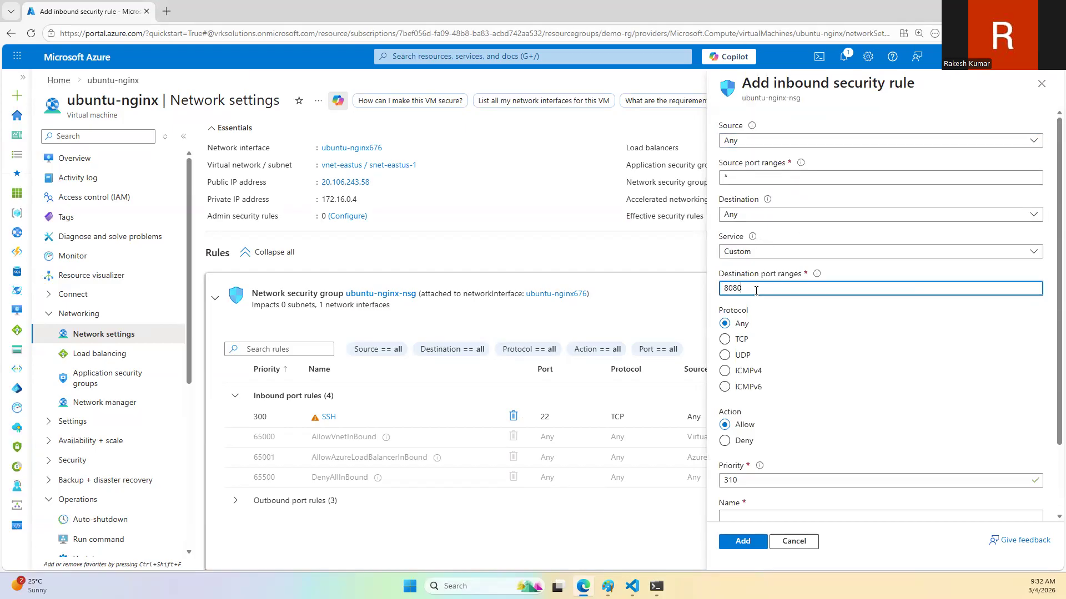
{"action": "key", "text": "BackSpace"}
{"action": "key", "text": "BackSpace"}
Step: Name the inbound rule Allow_HTTP, add it to the network security group, and review the inbound port rules
{"action": "double_click", "coordinate": [747, 481]}
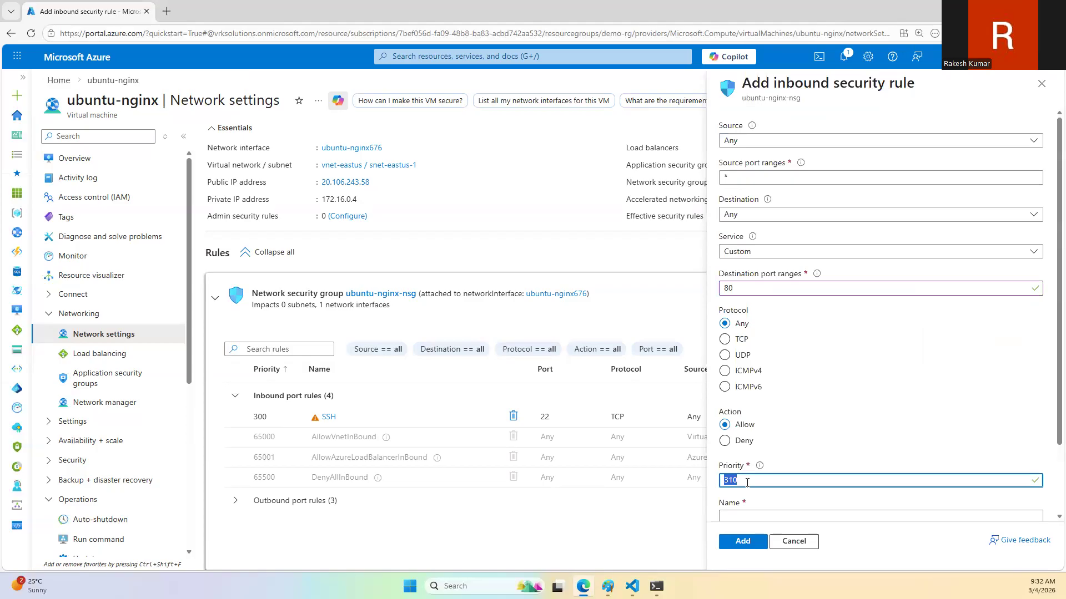
{"action": "left_click", "coordinate": [741, 516]}
{"action": "type", "text": "Allow_HTTP"}
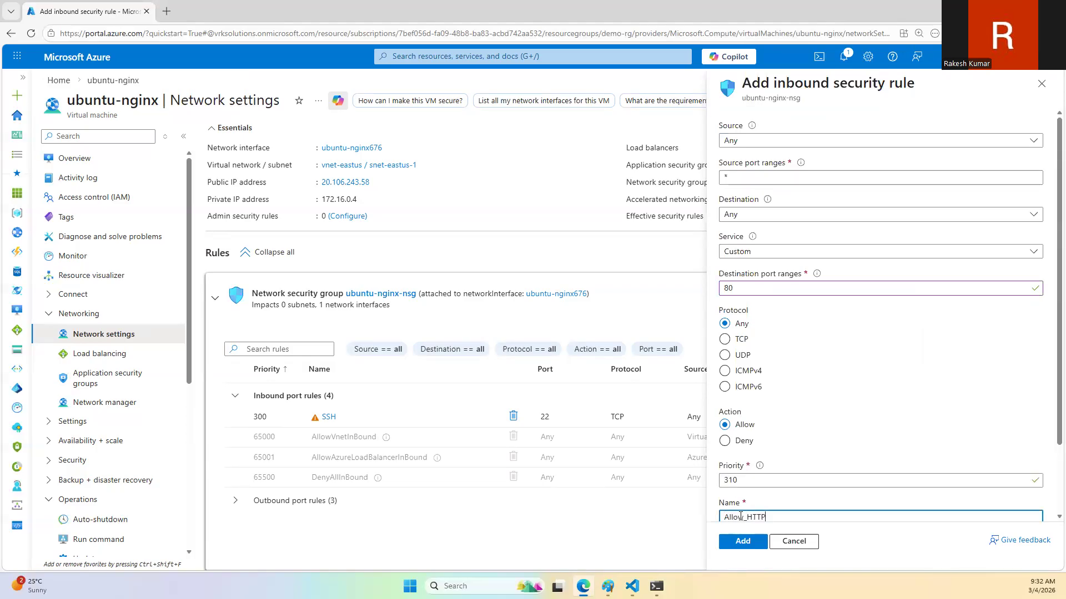
{"action": "left_click", "coordinate": [741, 541]}
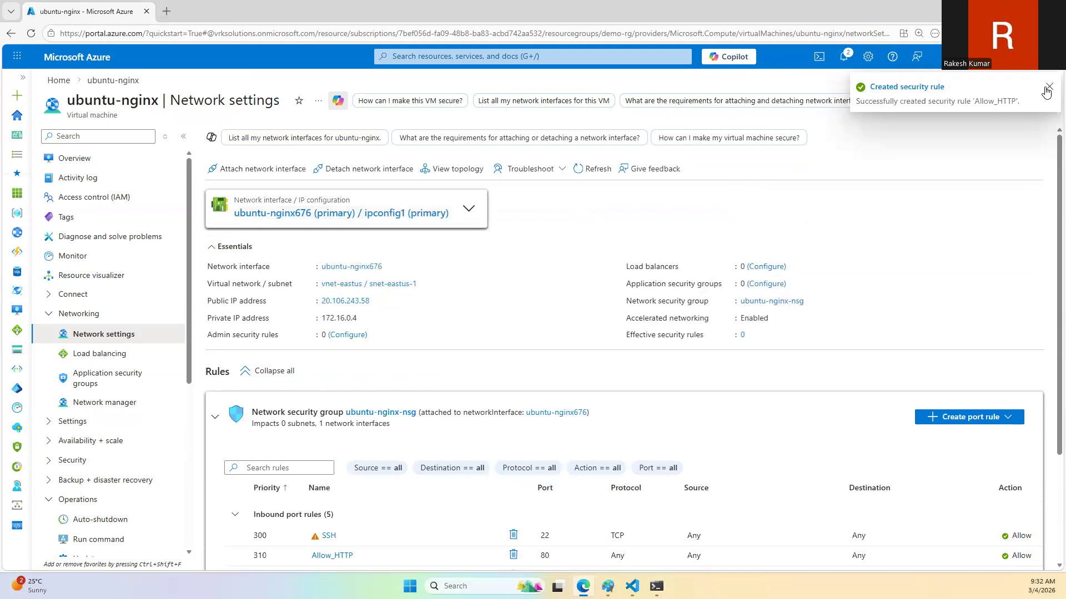
{"action": "left_click", "coordinate": [1048, 86]}
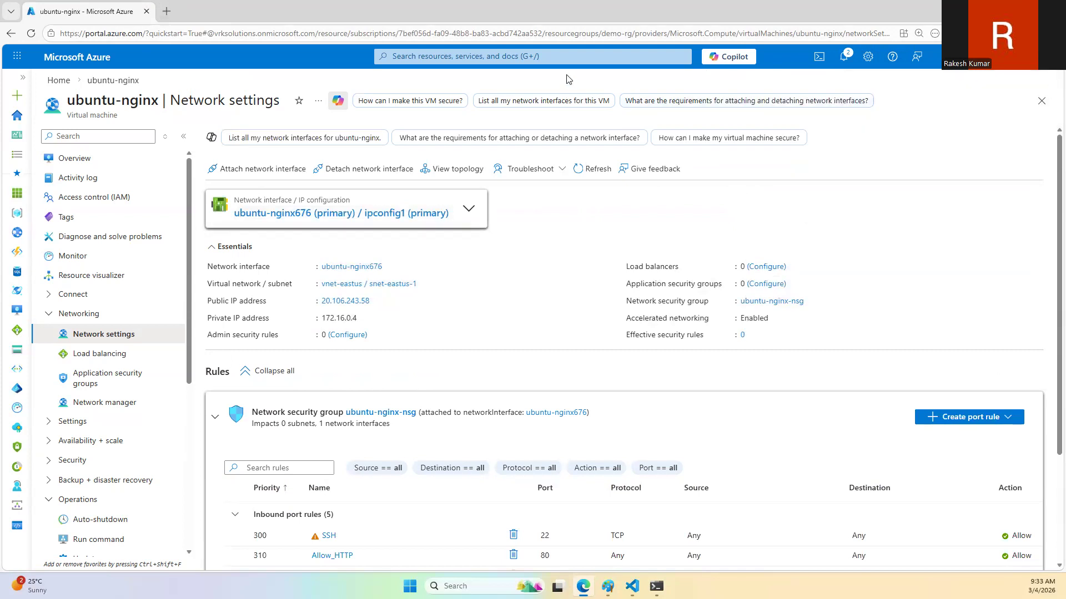
{"action": "scroll", "coordinate": [572, 277], "scroll_direction": "down", "scroll_amount": 3}
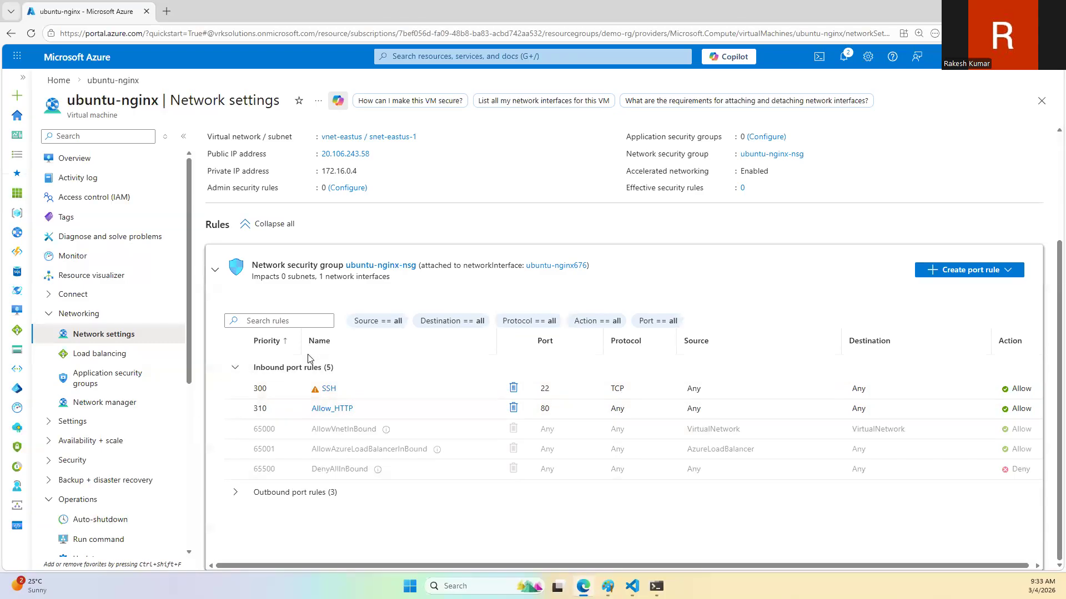
Step: Open 20.106.243.58 in a new browser tab, enlarge the web page, and compare it with the virtual machine's network security rules
{"action": "left_click", "coordinate": [166, 11]}
{"action": "key", "text": "ctrl+v"}
{"action": "key", "text": "Return"}
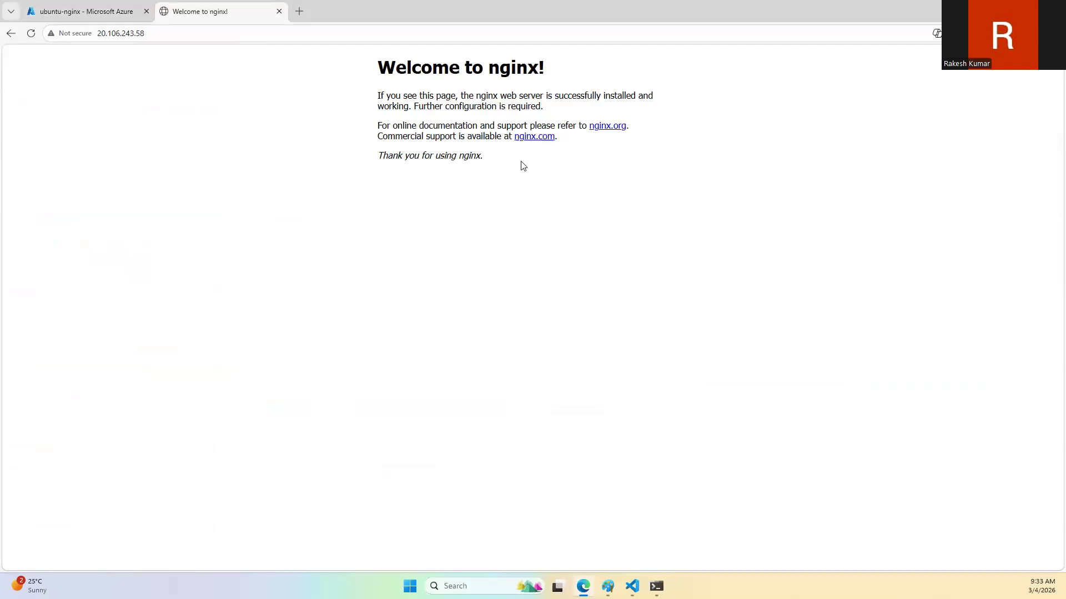
{"action": "key", "text": "ctrl+plus"}
{"action": "key", "text": "ctrl+plus"}
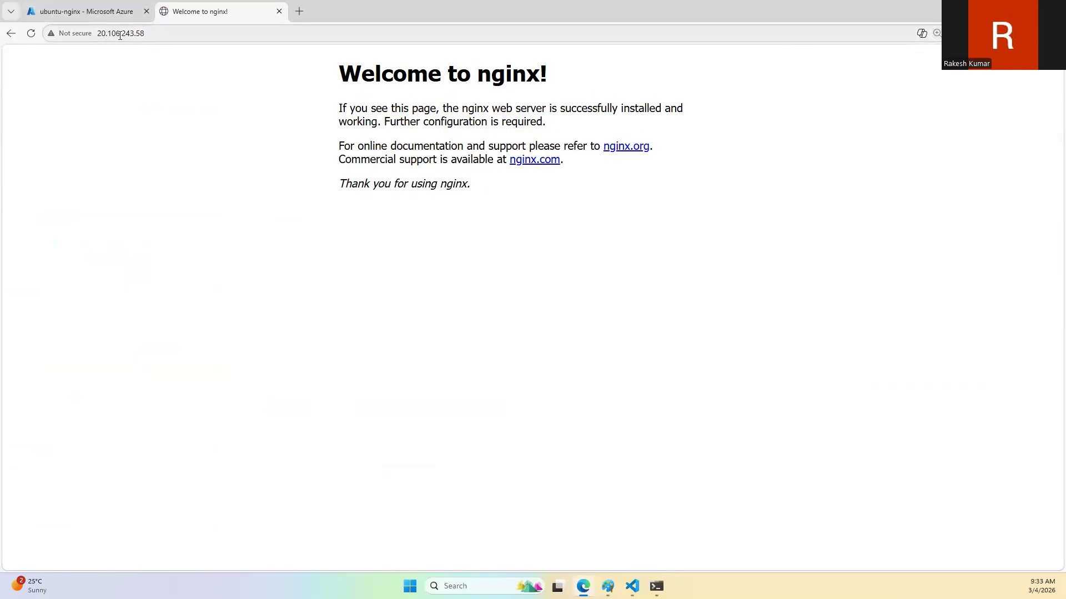
{"action": "left_click", "coordinate": [99, 12]}
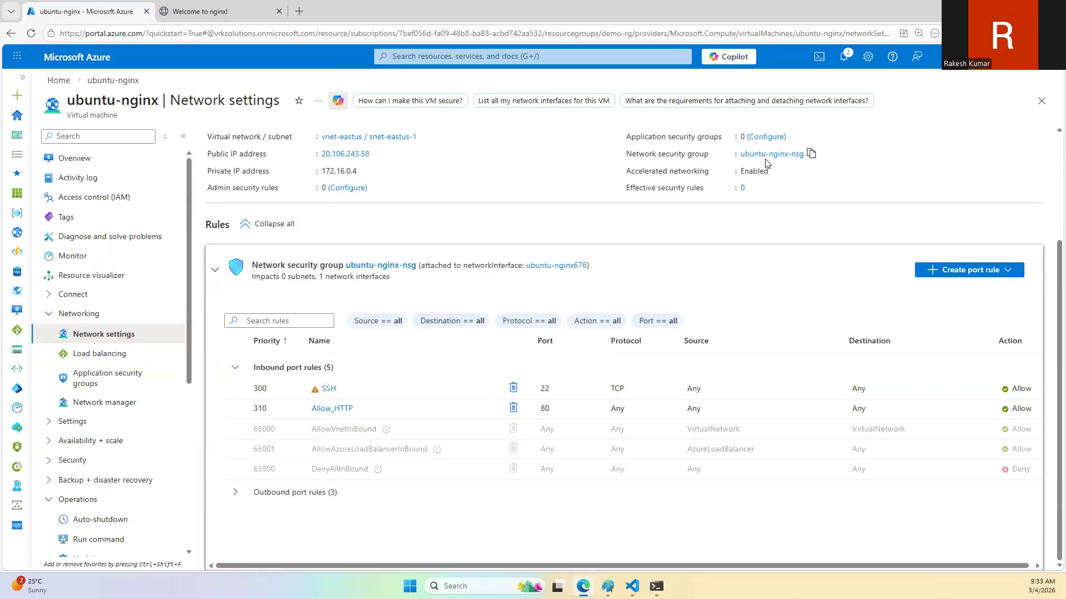
{"action": "left_click", "coordinate": [225, 11]}
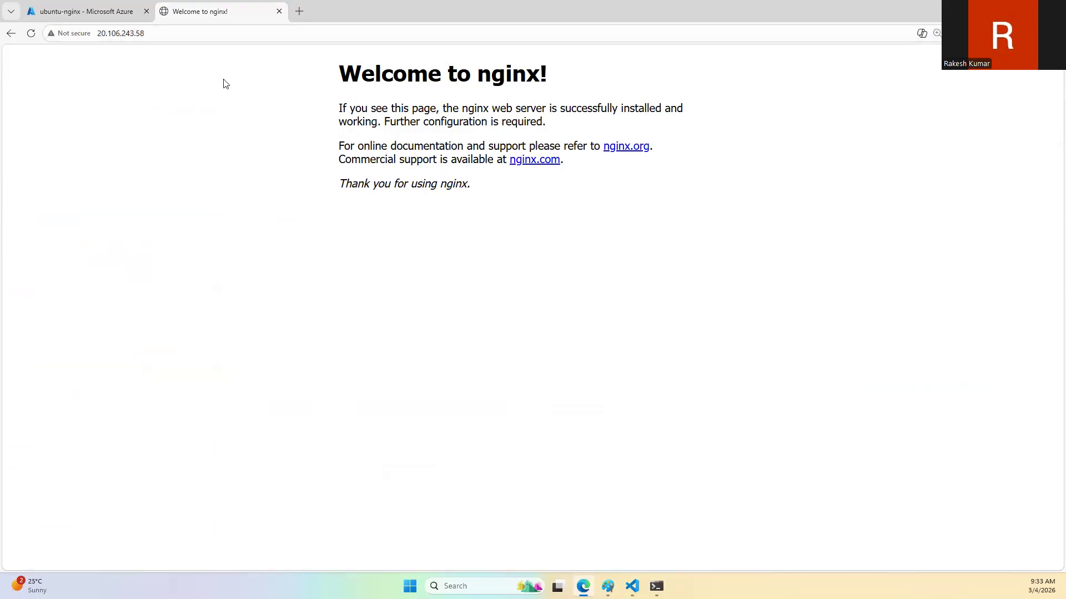
{"action": "left_click", "coordinate": [91, 5]}
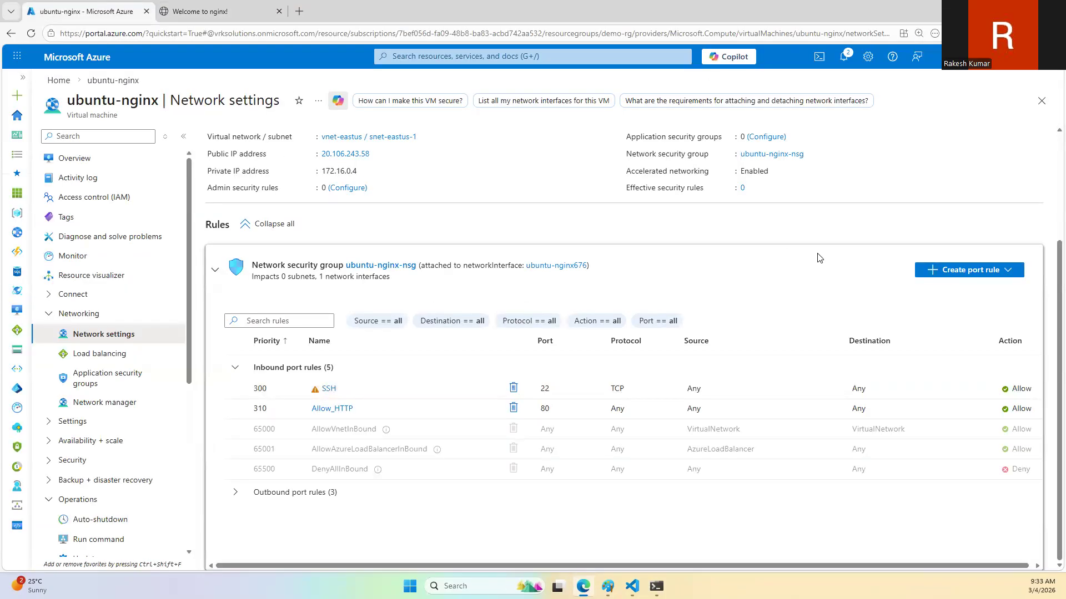
{"action": "left_click", "coordinate": [191, 11]}
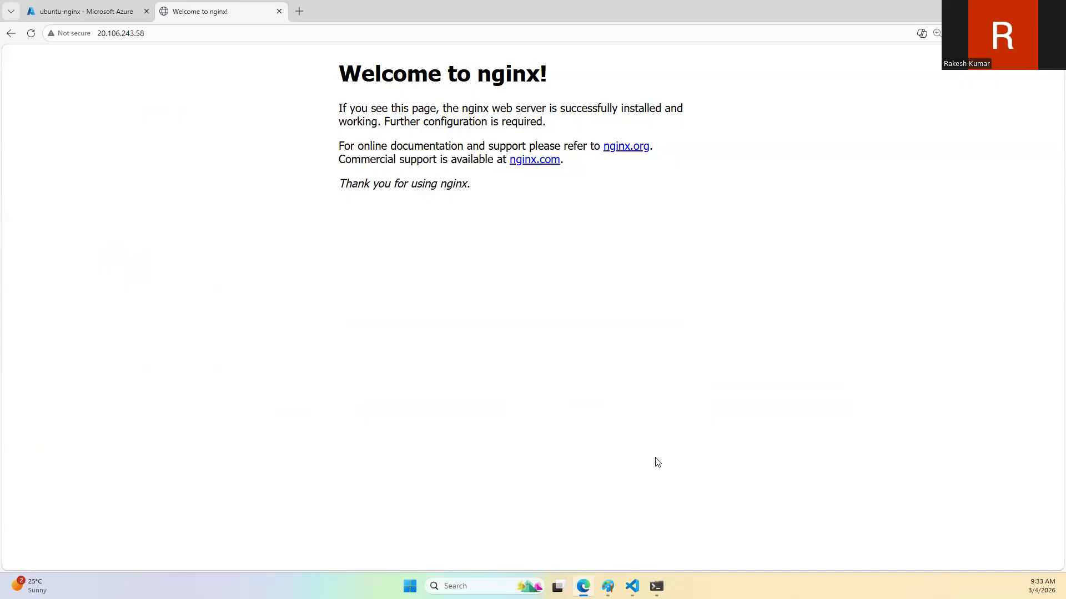
Step: Open the Google home page in a new browser tab
{"action": "left_click", "coordinate": [656, 586]}
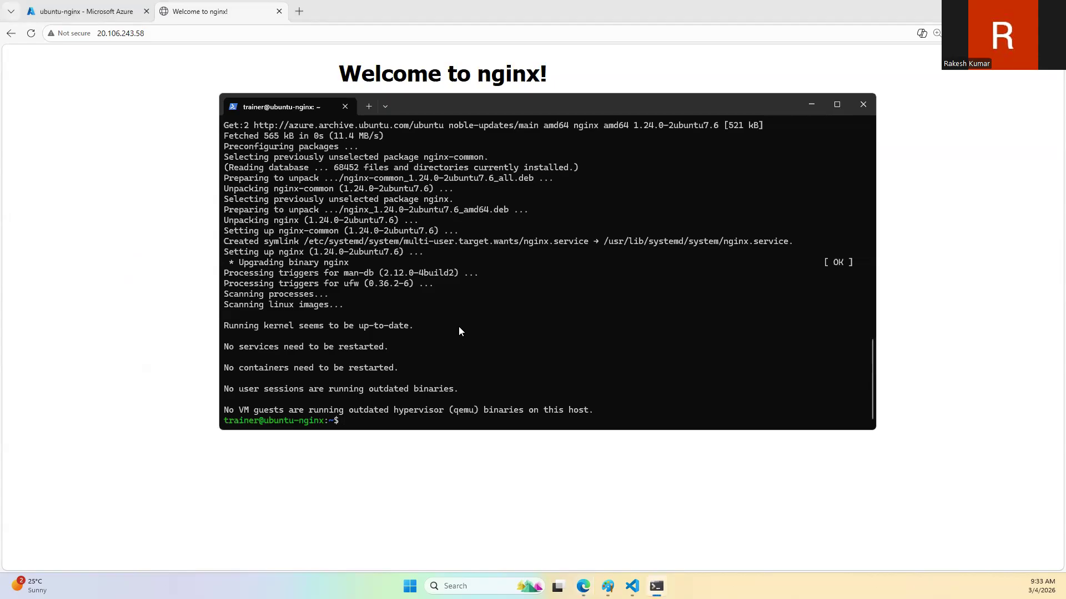
{"action": "left_click", "coordinate": [299, 14]}
{"action": "left_click", "coordinate": [256, 3]}
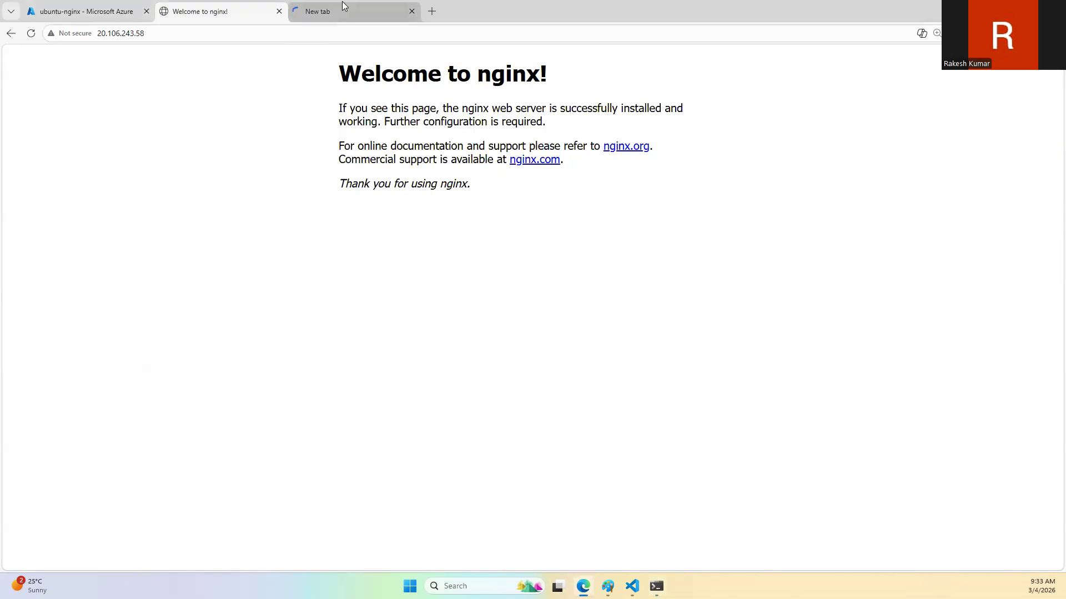
{"action": "left_click", "coordinate": [342, 2]}
{"action": "type", "text": "google"}
{"action": "key", "text": "Return"}
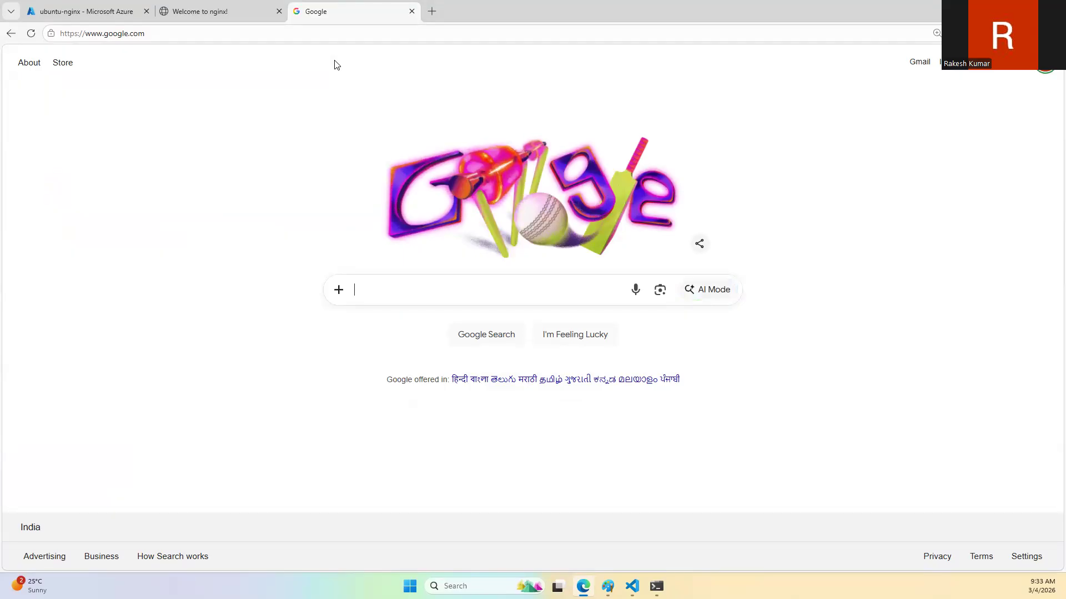
Step: Search Google for "nginx is running in ubuntu and should update home page"
{"action": "type", "text": "n"}
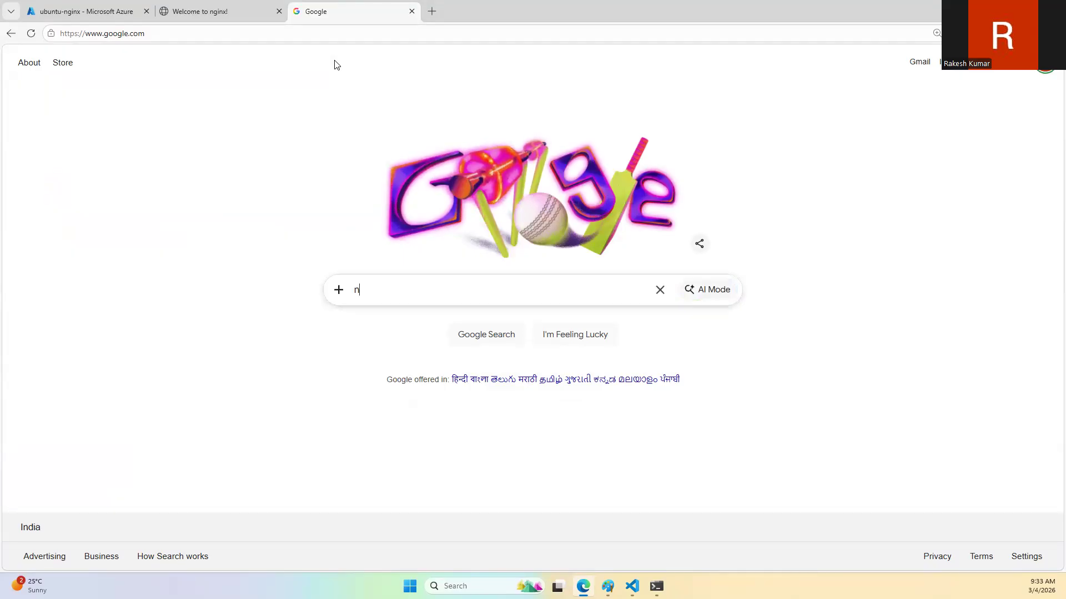
{"action": "type", "text": "ginx is running in"}
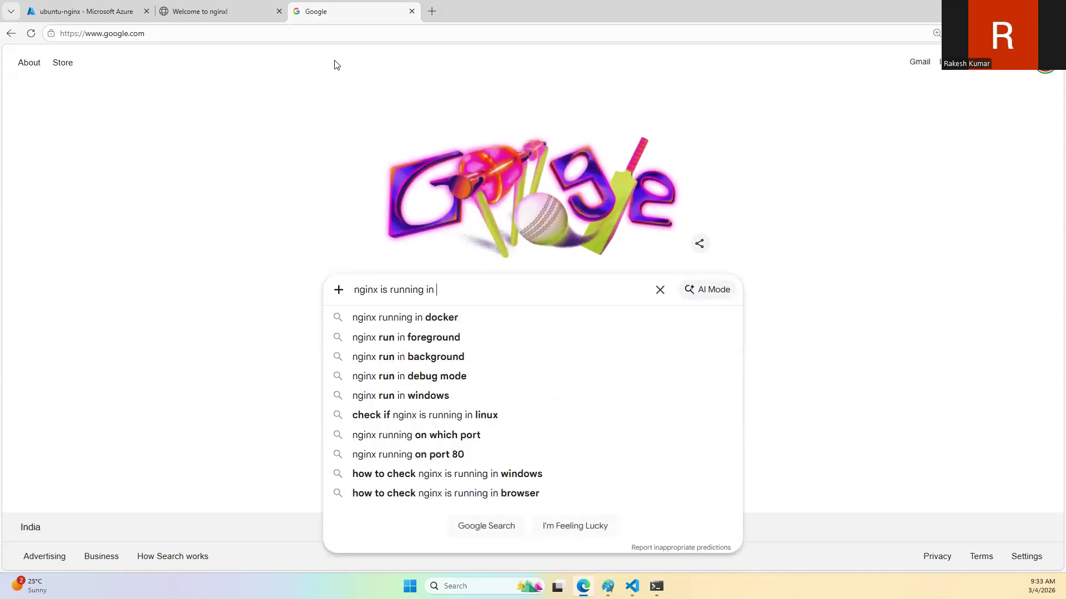
{"action": "type", "text": " ubuntu"}
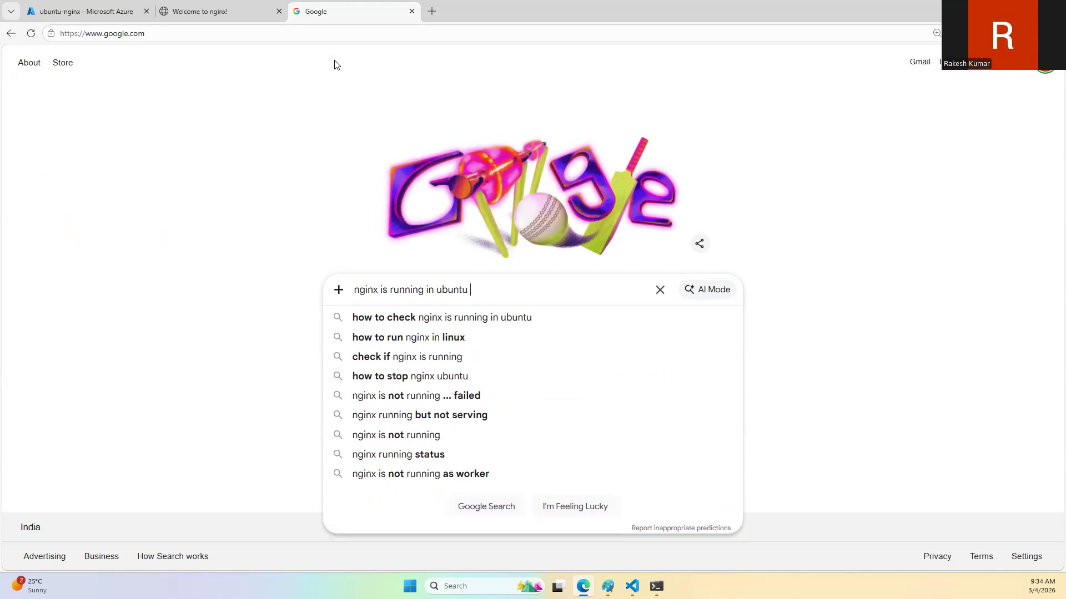
{"action": "type", "text": " and show"}
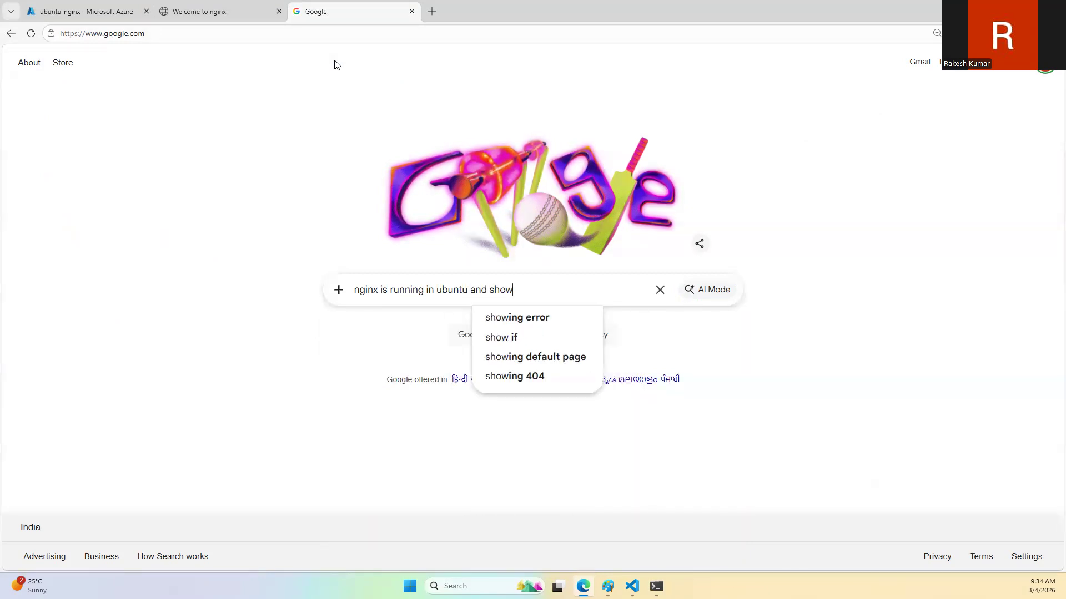
{"action": "key", "text": "BackSpace"}
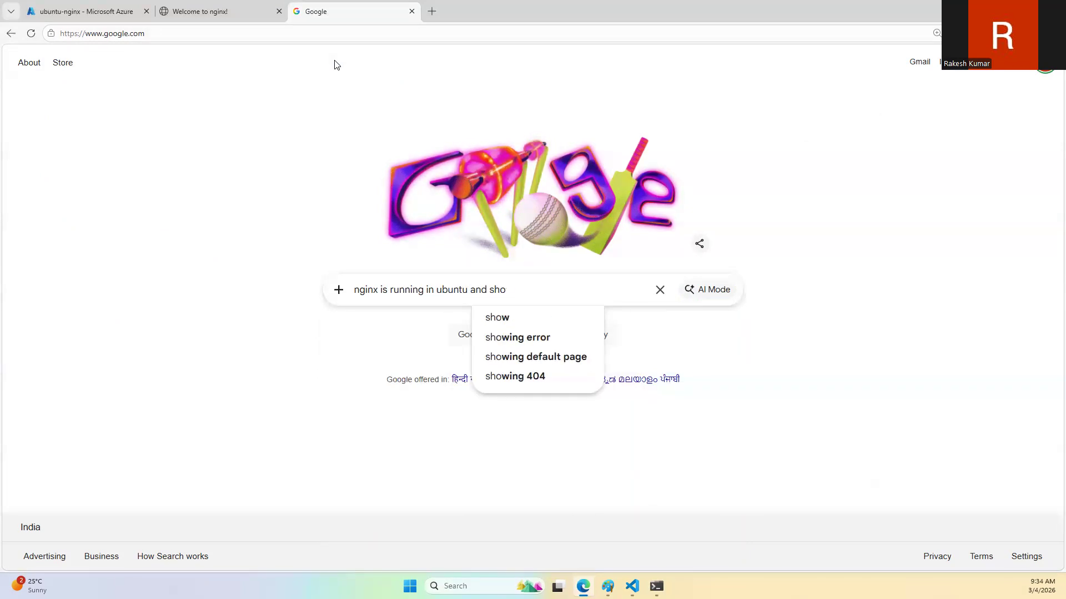
{"action": "type", "text": "uld update"}
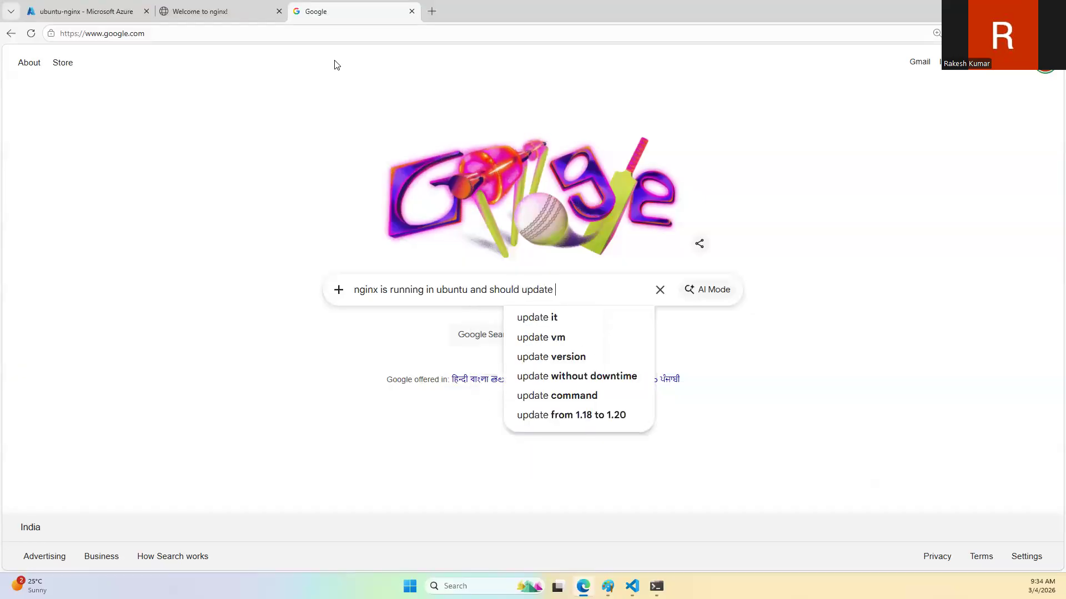
{"action": "type", "text": " home page"}
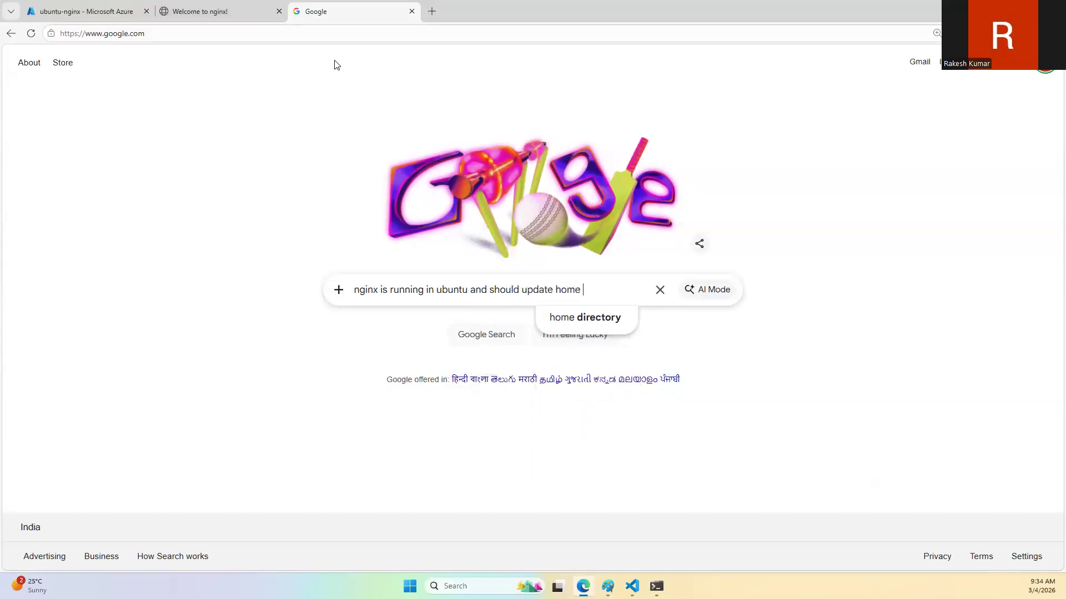
{"action": "key", "text": "Return"}
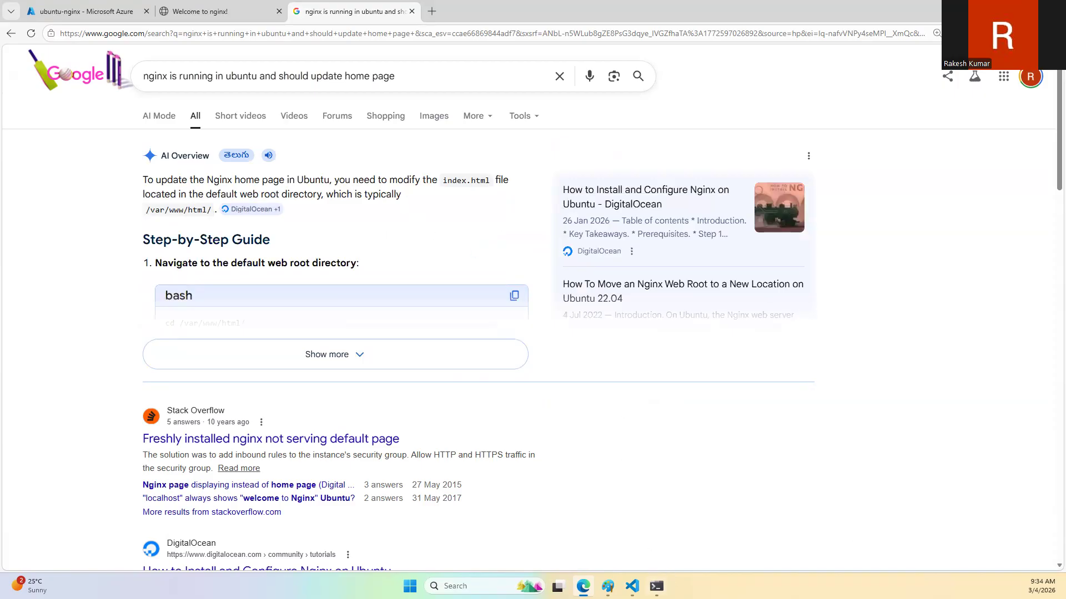
Step: Switch to the terminal and enter "cd /var/" at the ubuntu-nginx prompt without running it
{"action": "key", "text": "alt+Tab"}
{"action": "type", "text": "cd /va"}
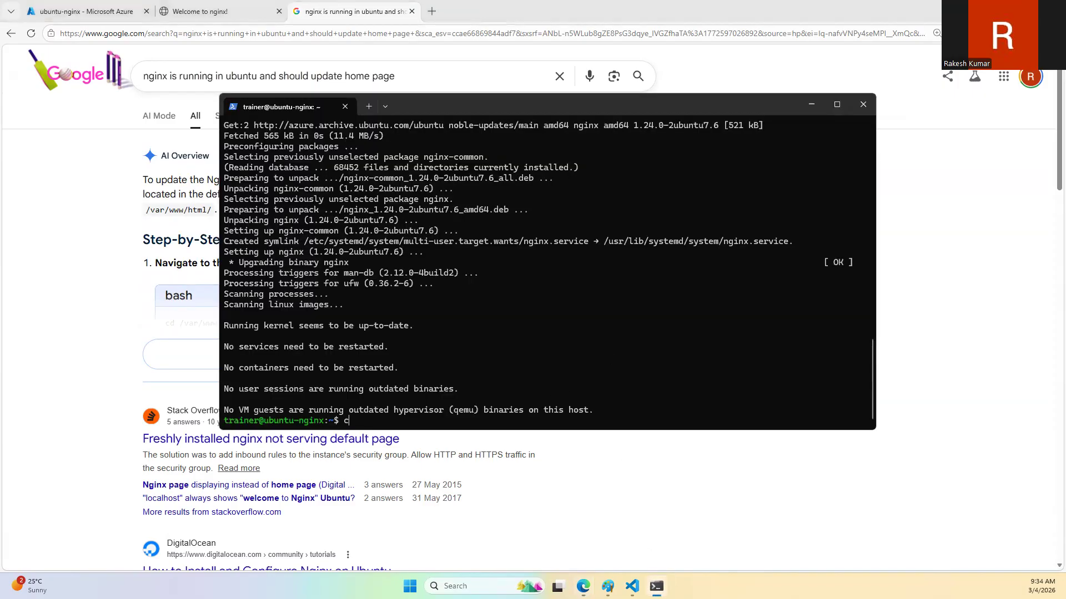
{"action": "type", "text": "r/"}
Step: Review the search result's guide to updating the nginx home page, alongside the welcome page, terminal and Azure network settings
{"action": "left_click", "coordinate": [114, 240]}
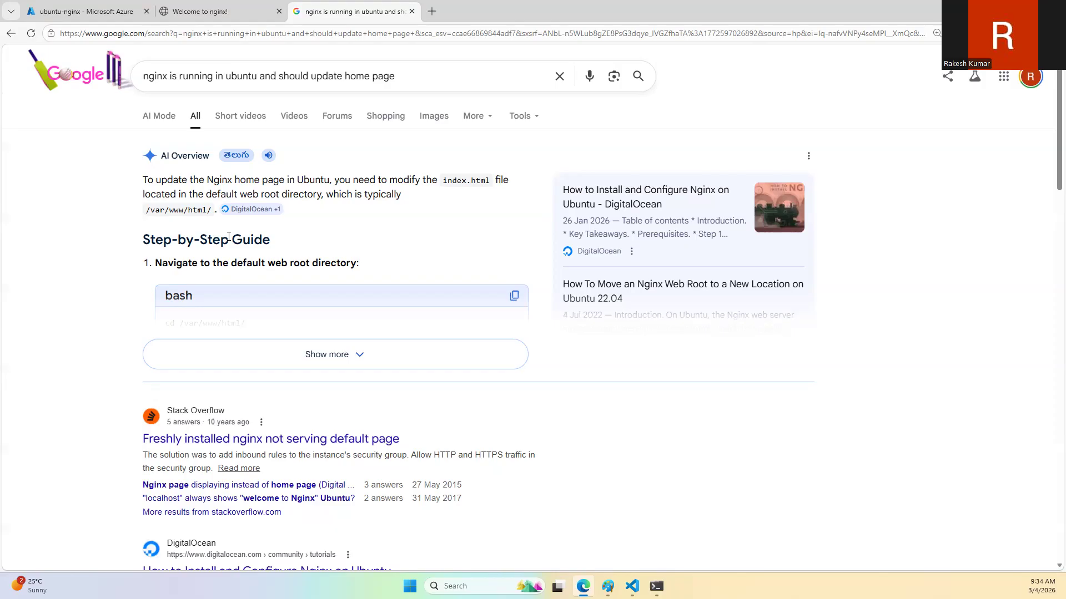
{"action": "left_click", "coordinate": [255, 11]}
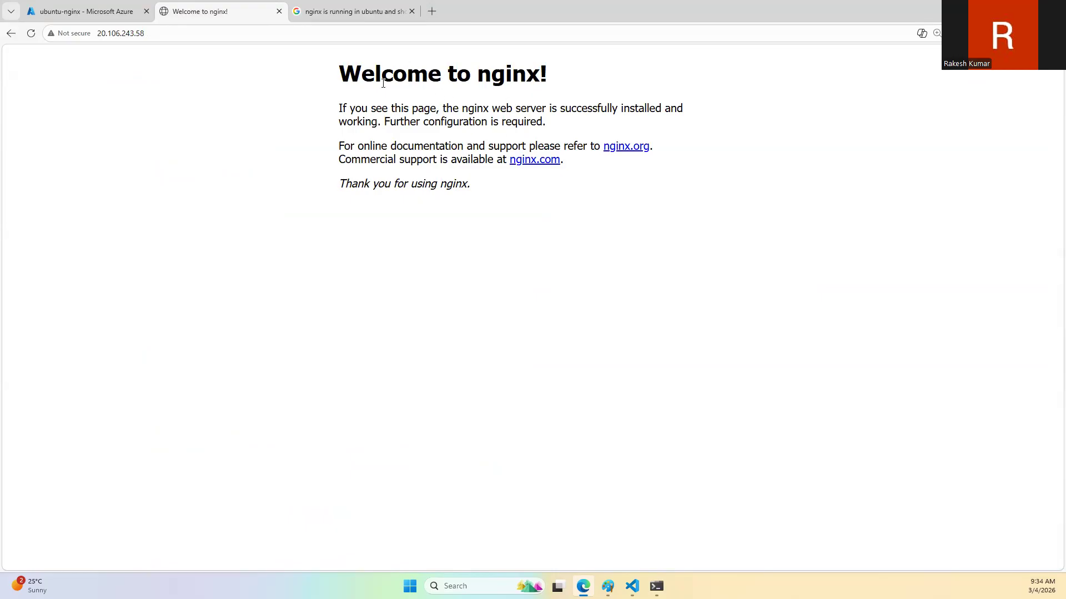
{"action": "left_click", "coordinate": [355, 8]}
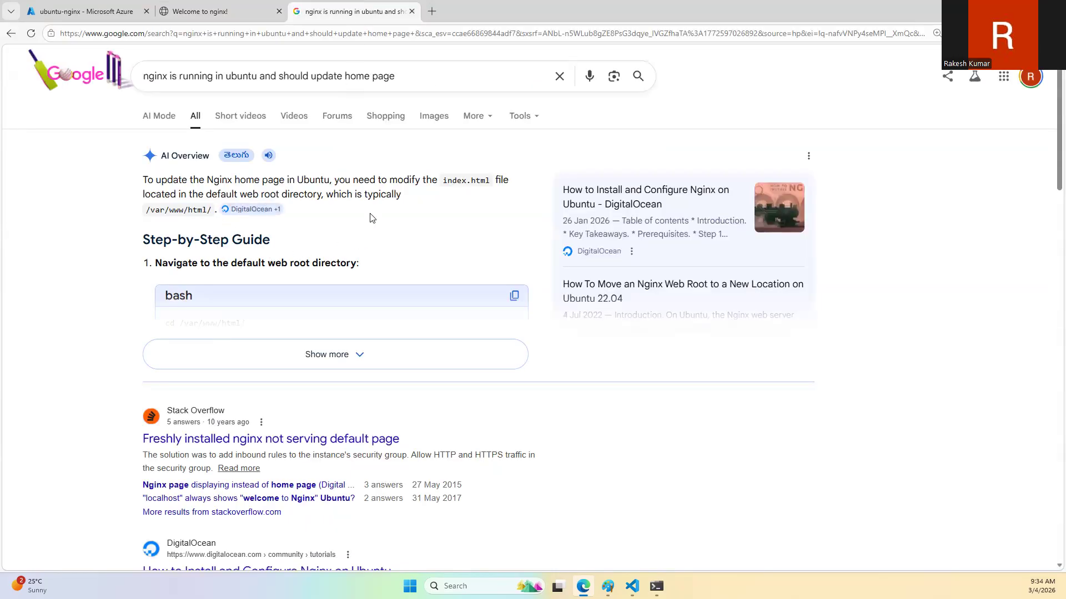
{"action": "left_click", "coordinate": [657, 586]}
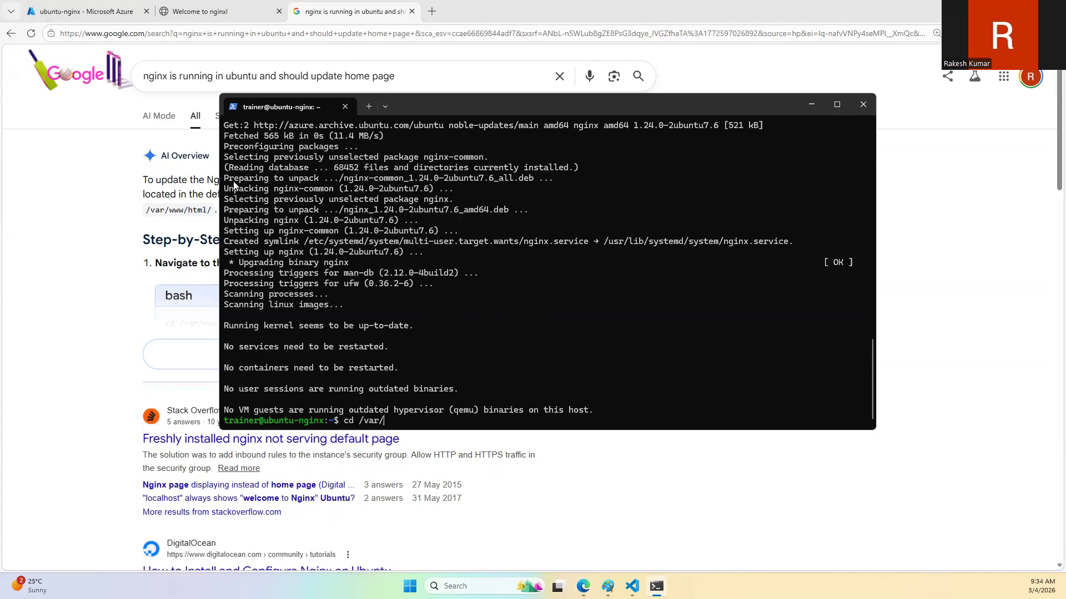
{"action": "left_click", "coordinate": [86, 11]}
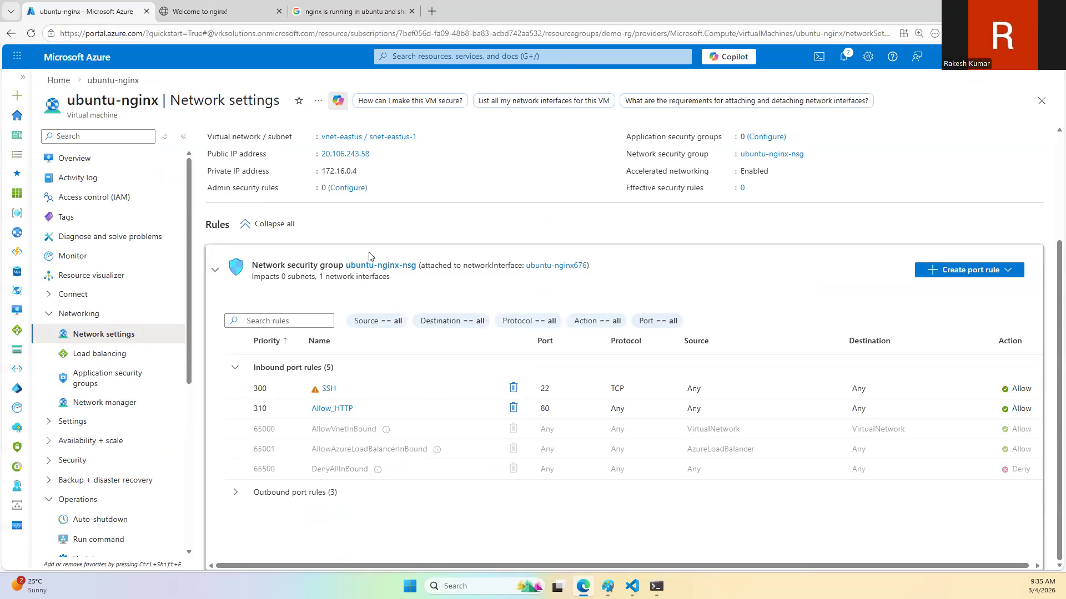
{"action": "left_click", "coordinate": [349, 10]}
{"action": "left_click", "coordinate": [238, 12]}
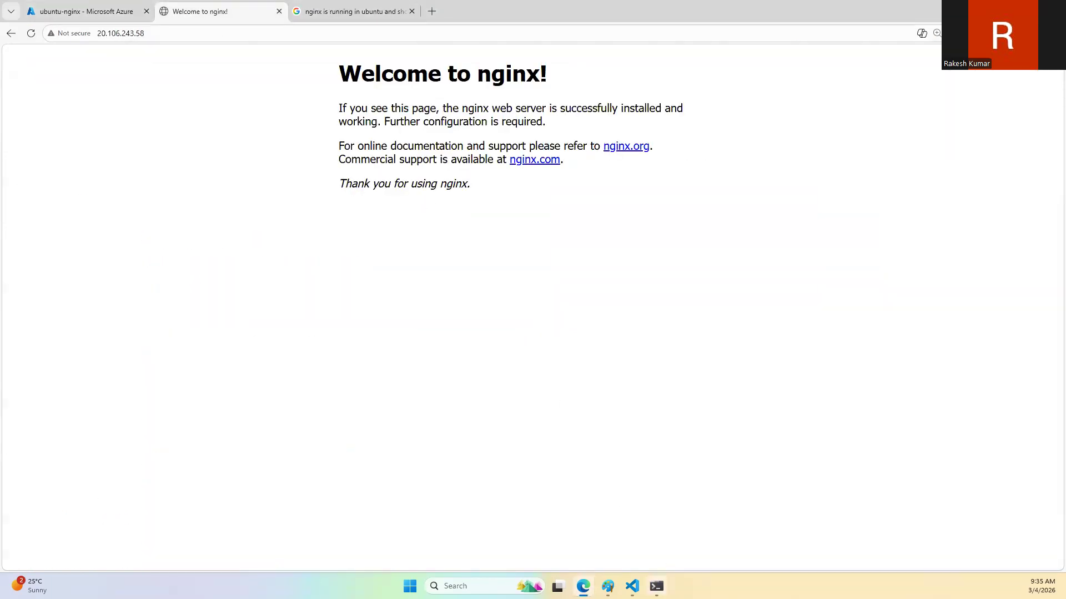
{"action": "left_click", "coordinate": [656, 586]}
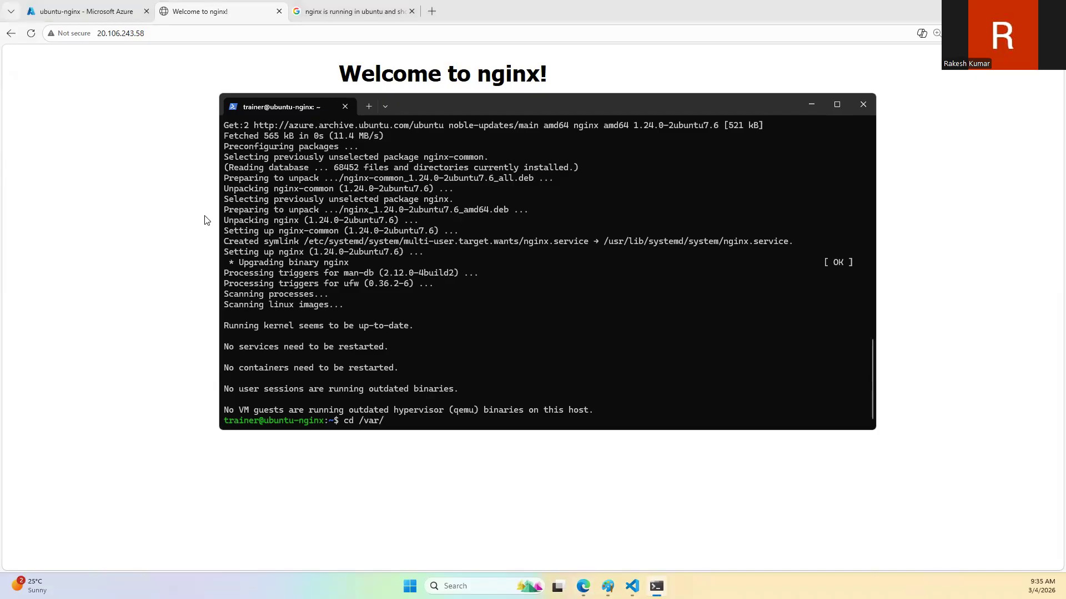
{"action": "left_click", "coordinate": [68, 7]}
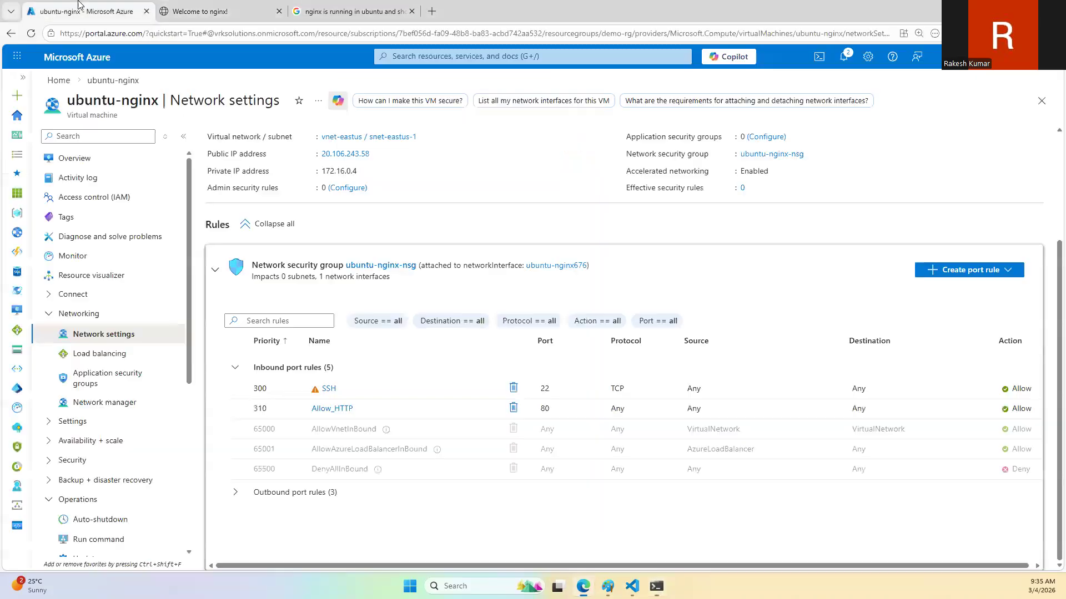
Step: Check the heading on the nginx welcome page and expand the search result's step-by-step guide to editing the home page
{"action": "left_click", "coordinate": [177, 10]}
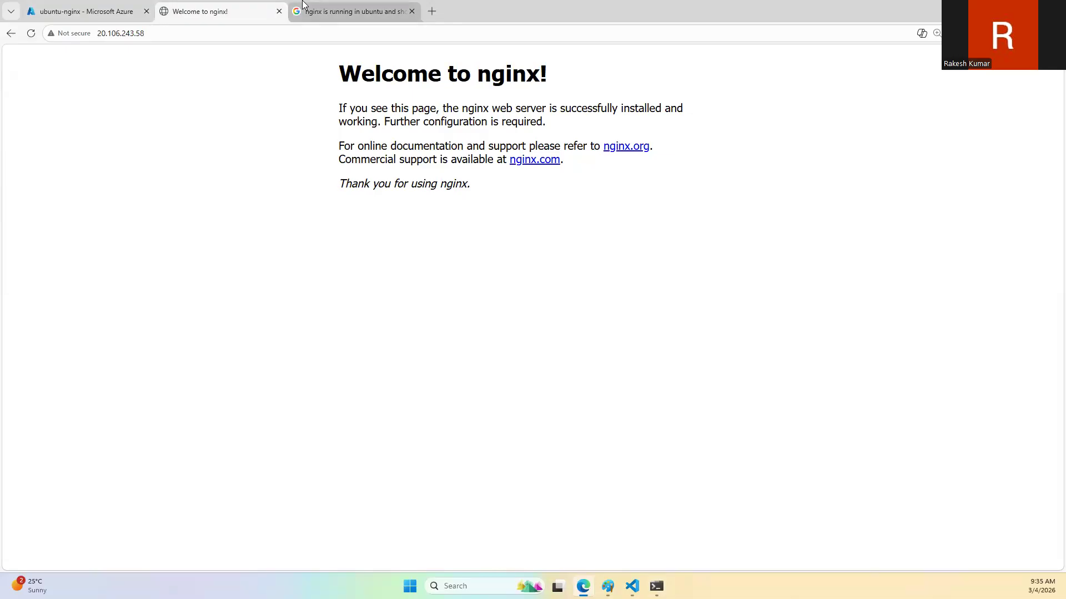
{"action": "mouse_move", "coordinate": [303, 5]}
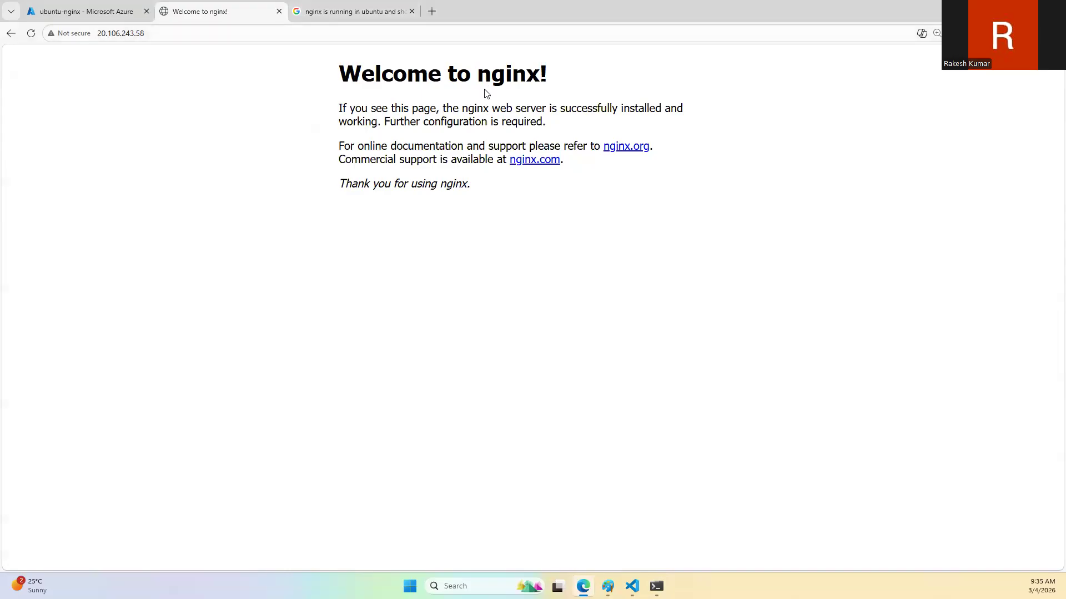
{"action": "left_click_drag", "start_coordinate": [479, 74], "coordinate": [567, 83]}
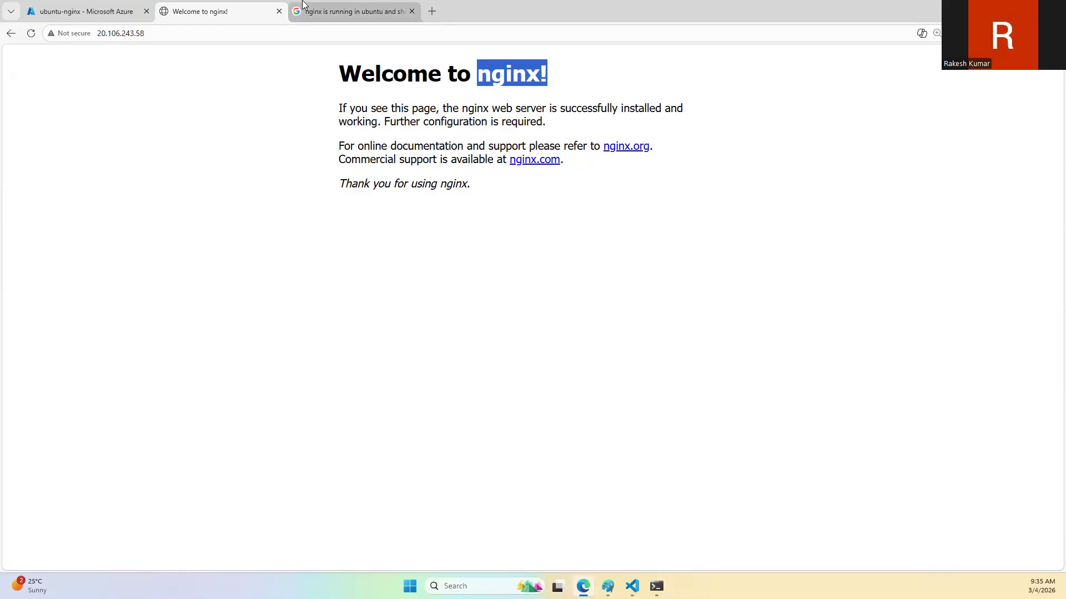
{"action": "mouse_move", "coordinate": [303, 4]}
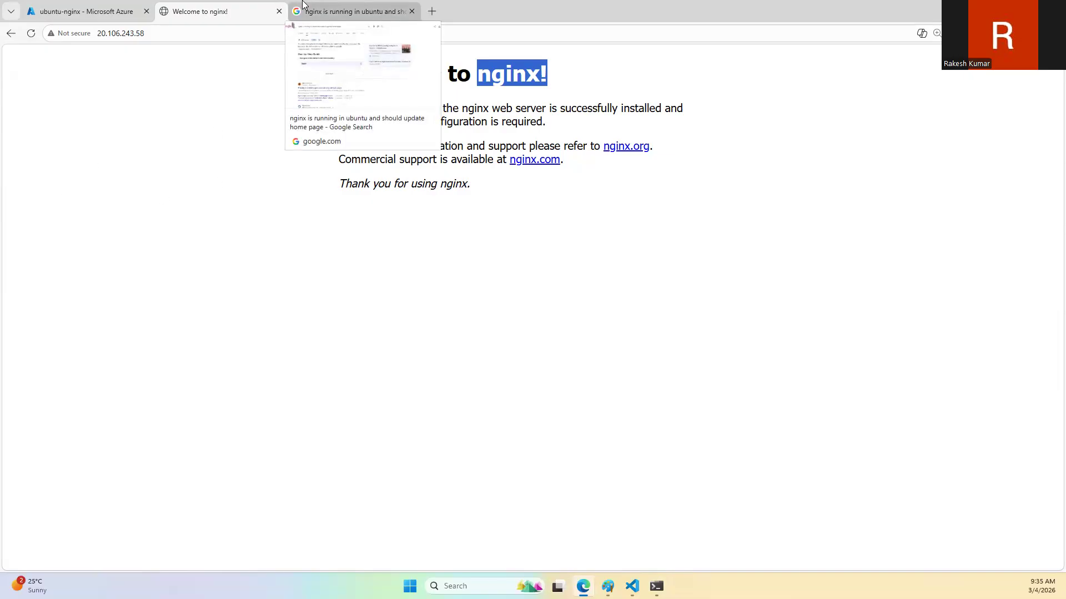
{"action": "left_click", "coordinate": [303, 4]}
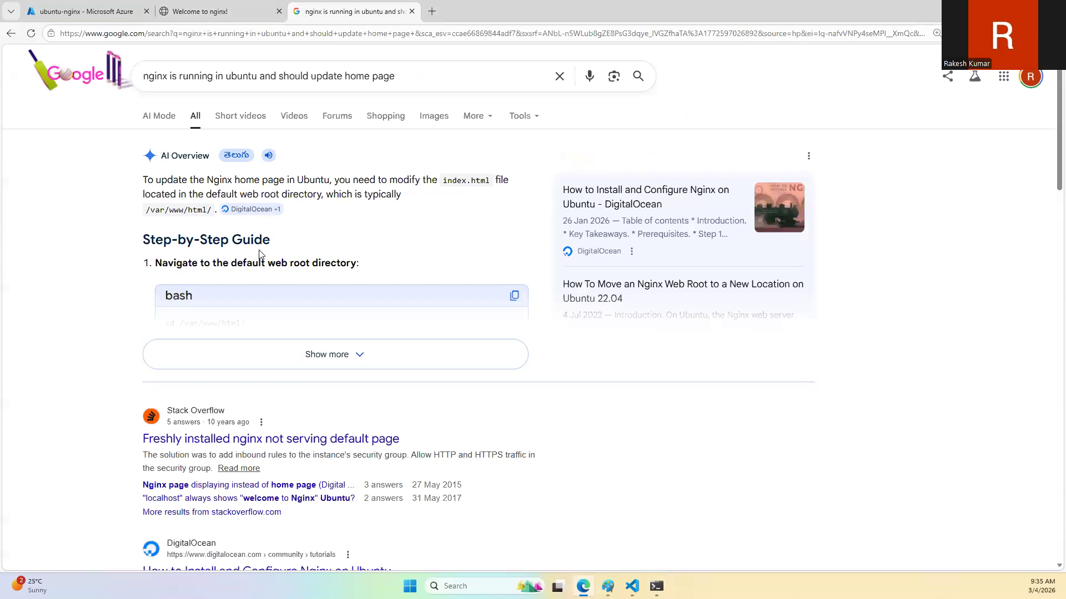
{"action": "left_click", "coordinate": [327, 356]}
{"action": "scroll", "coordinate": [338, 319], "scroll_direction": "down", "scroll_amount": 1}
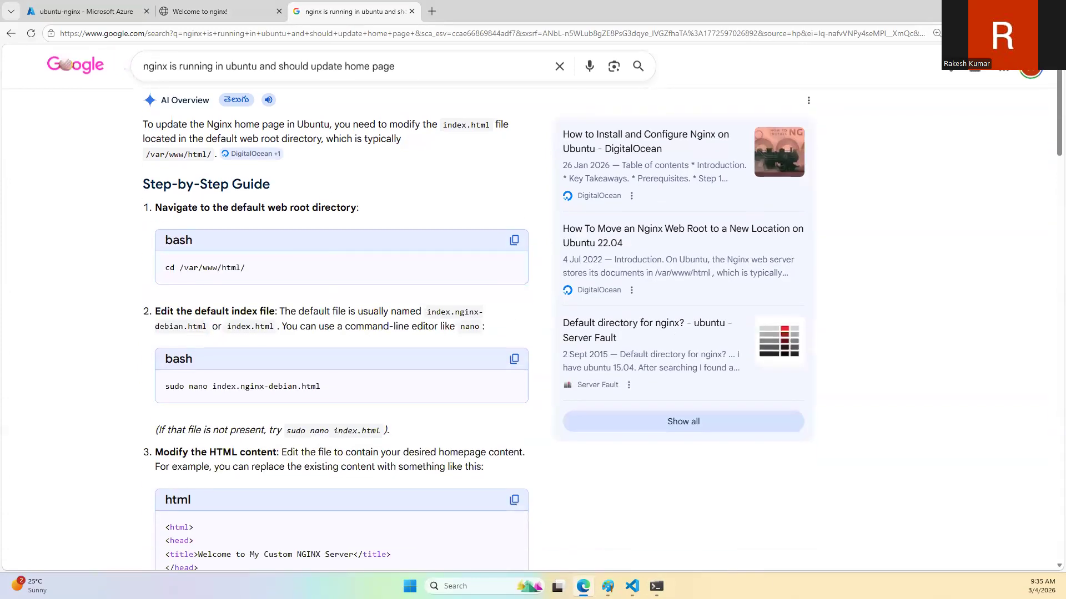
Step: Switch to the terminal and change the working directory on ubuntu-nginx to /var/www/html
{"action": "left_click", "coordinate": [657, 586]}
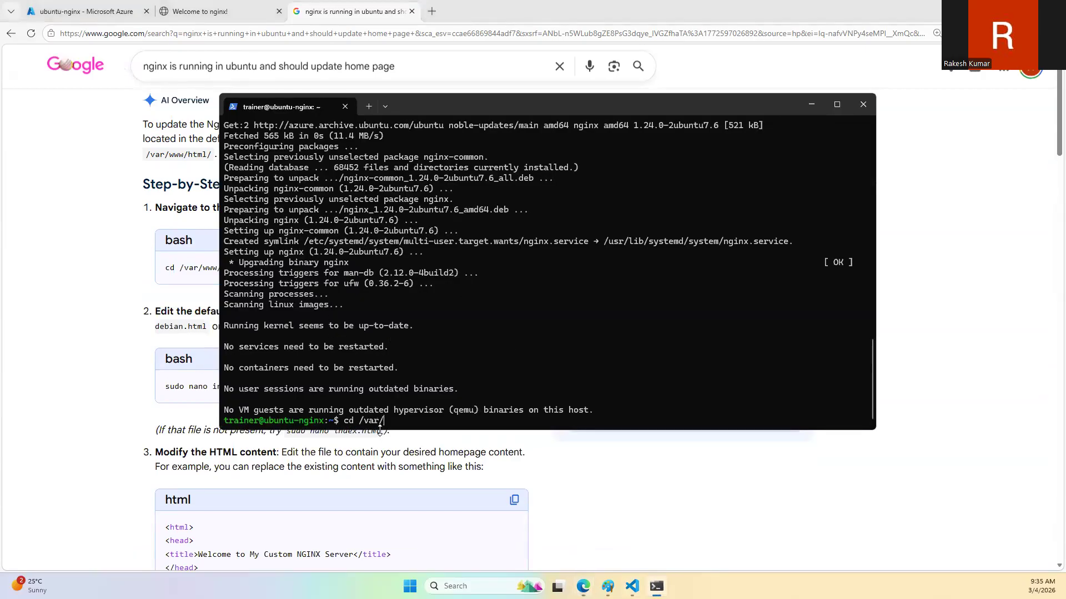
{"action": "type", "text": "www/html"}
{"action": "key", "text": "Return"}
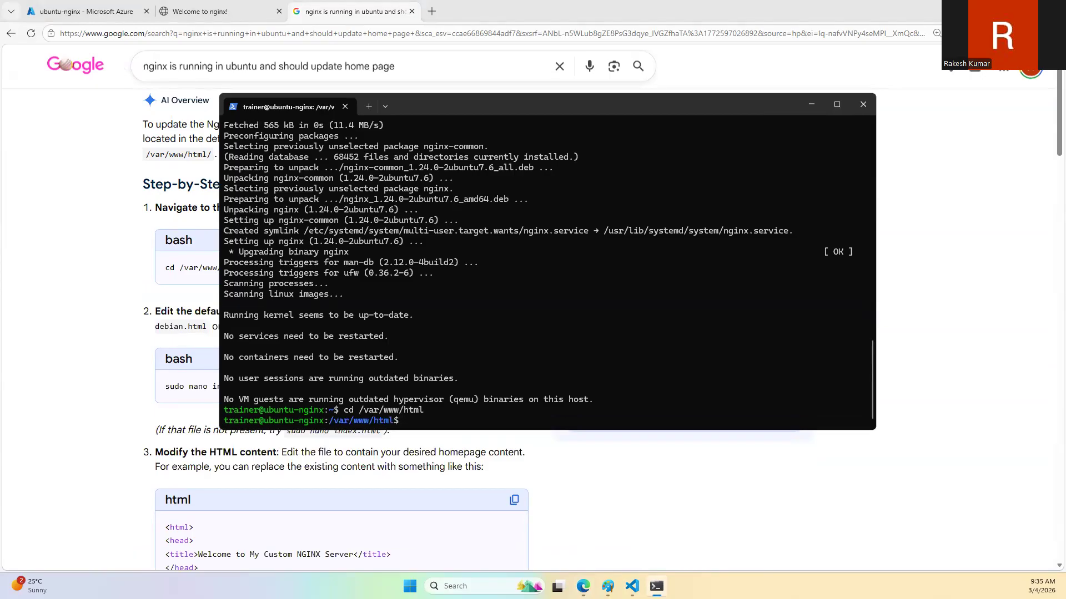
Step: List the files in /var/www/html and display the contents of index.nginx-debian.html
{"action": "type", "text": "ls"}
{"action": "key", "text": "Return"}
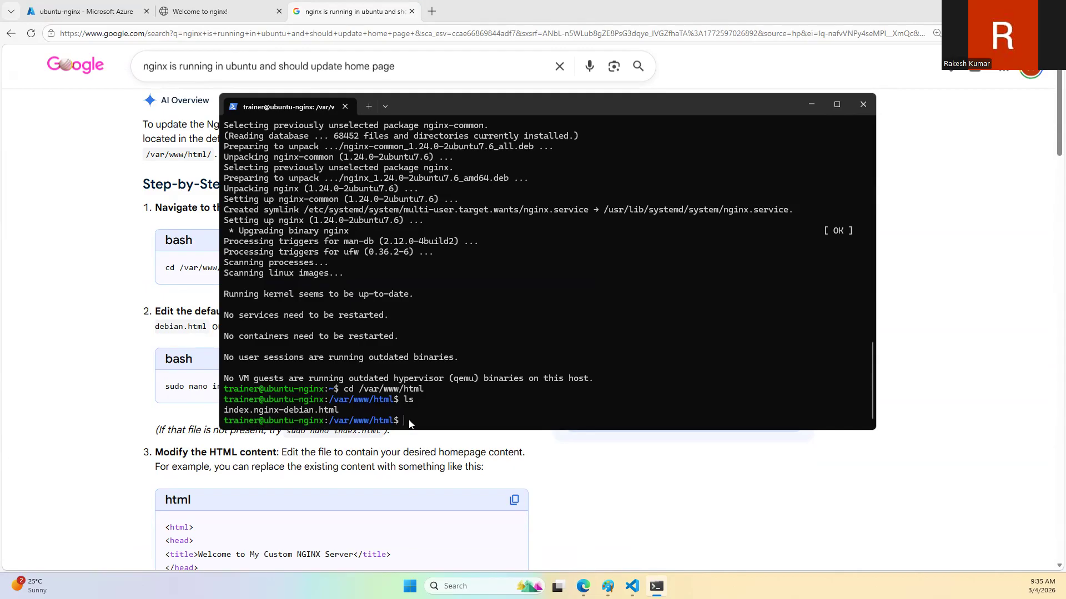
{"action": "type", "text": "cat in"}
{"action": "key", "text": "Tab"}
{"action": "key", "text": "Return"}
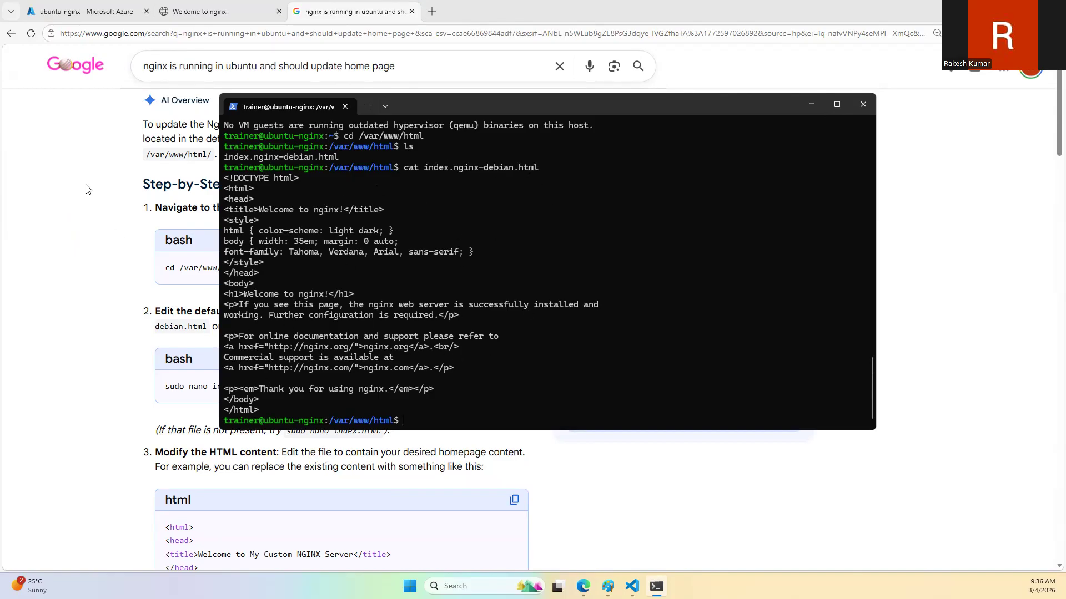
Step: Open Google in a new browser tab and search for "ubuntu install php"
{"action": "left_click", "coordinate": [432, 11]}
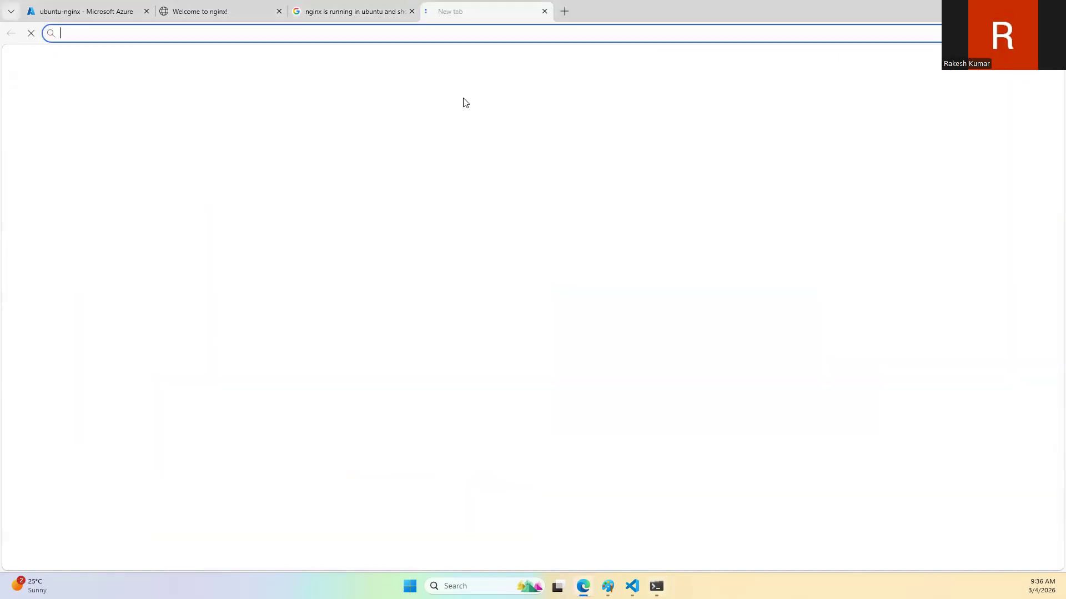
{"action": "type", "text": "google.com"}
{"action": "key", "text": "Return"}
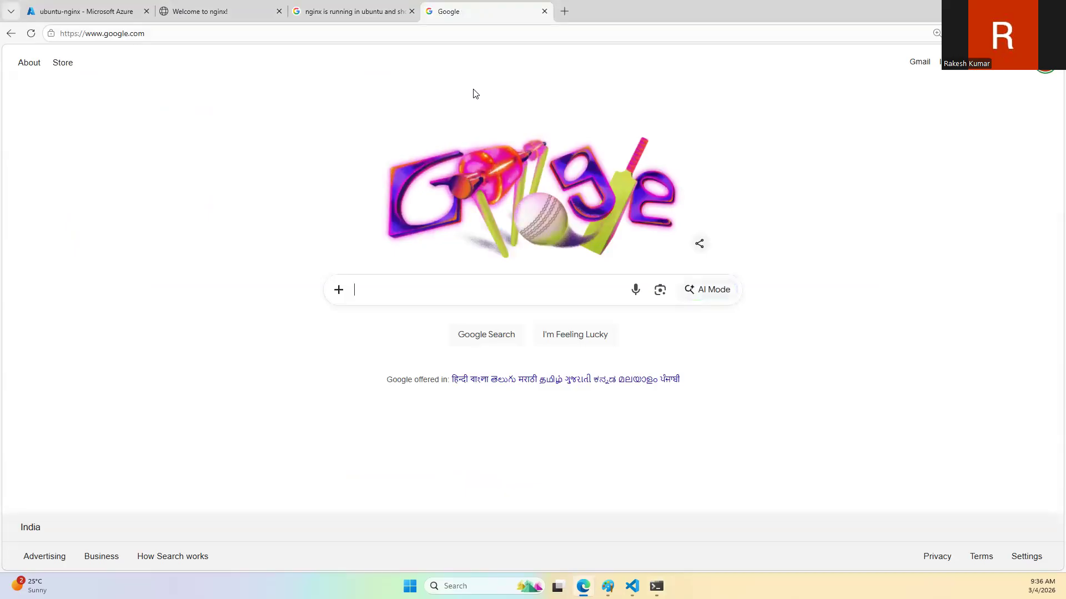
{"action": "type", "text": "ubuntu "}
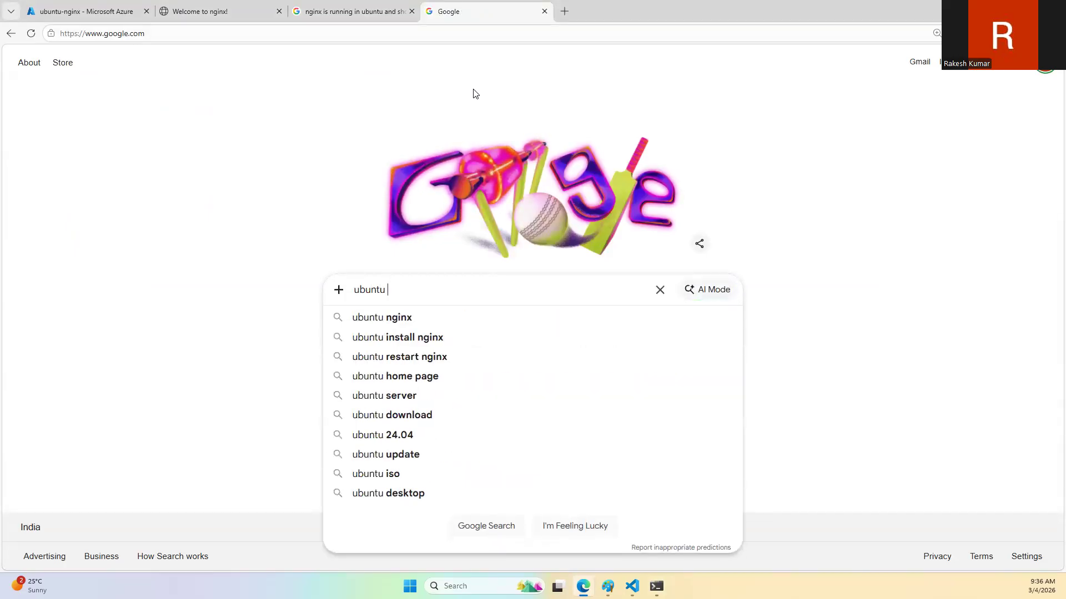
{"action": "type", "text": "install php"}
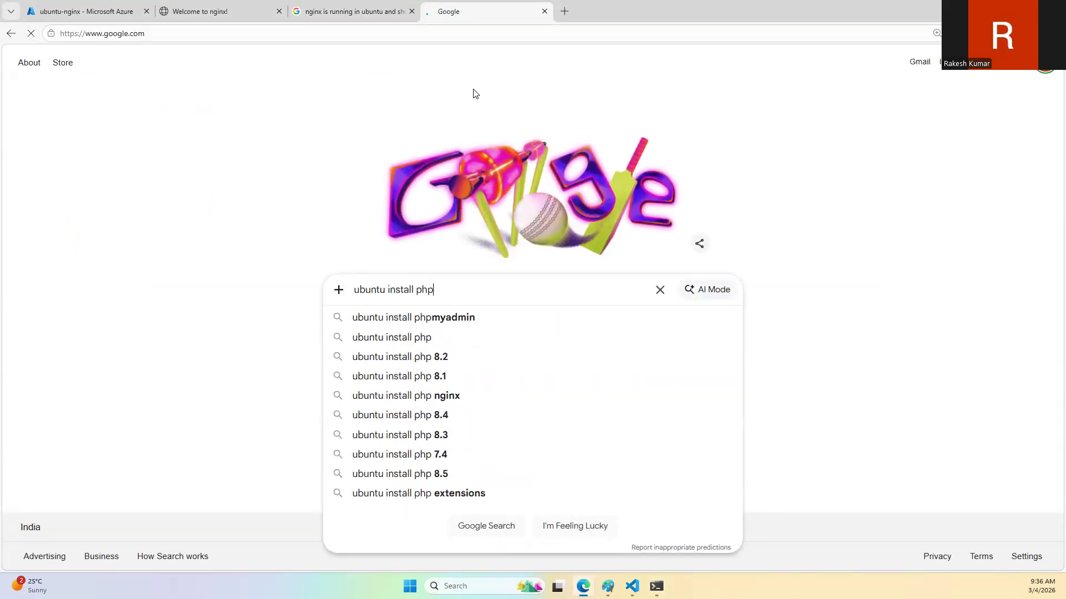
{"action": "key", "text": "Return"}
Step: Try to install PHP from the terminal with "sudp apt install -y php", checking the command against the search result's installation guide
{"action": "key", "text": "alt+Tab"}
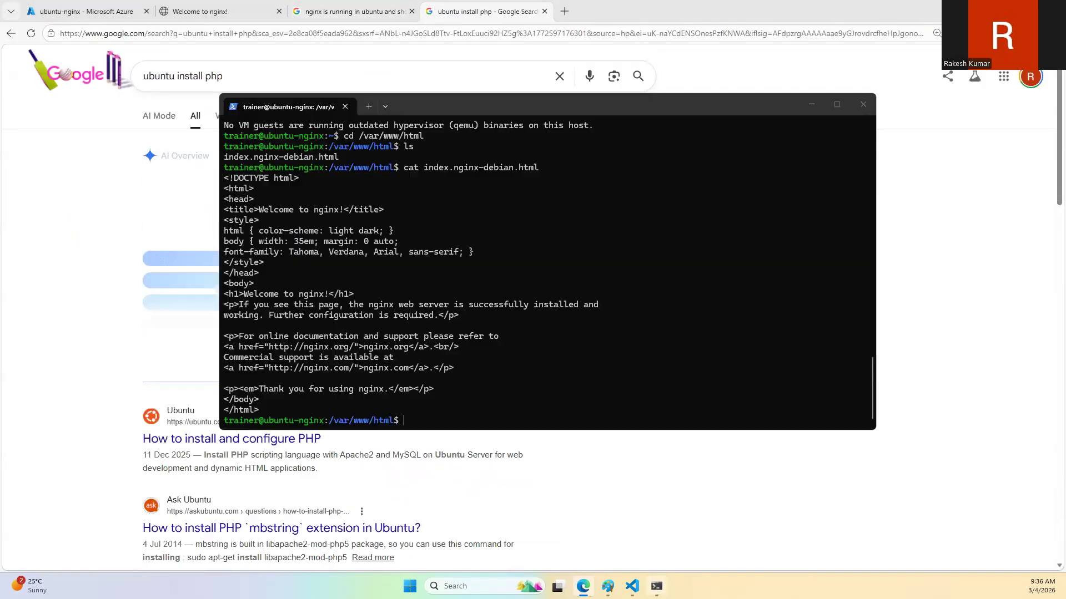
{"action": "type", "text": "sudp apt "}
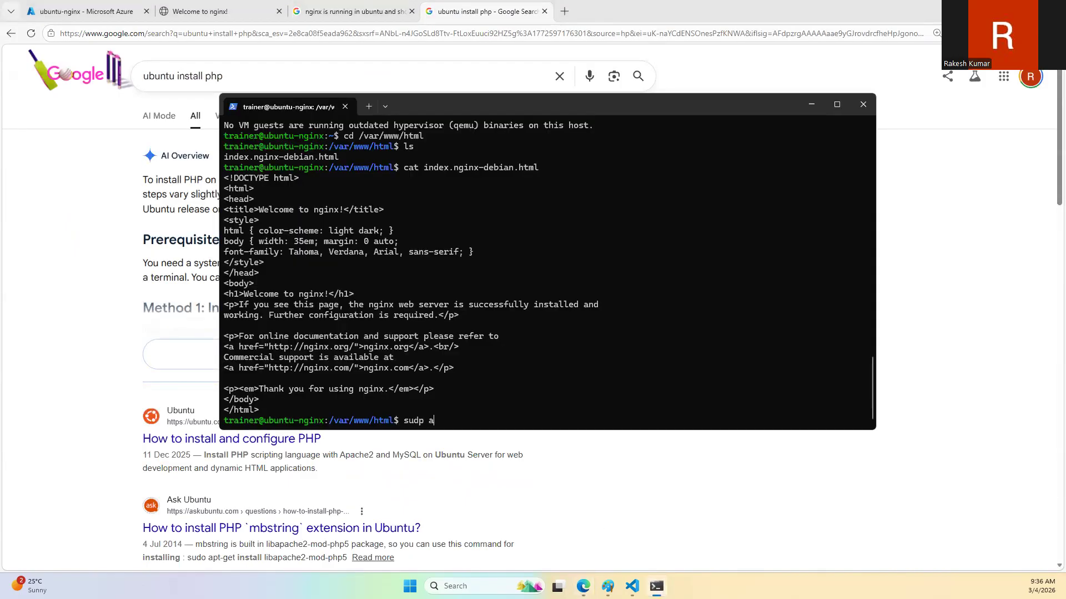
{"action": "type", "text": "-y php"}
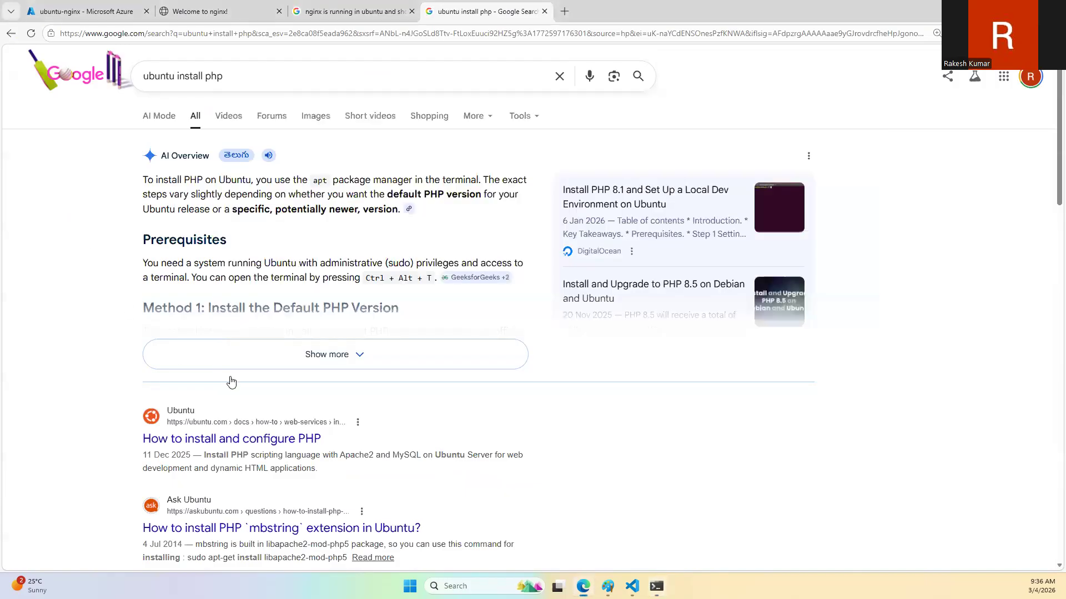
{"action": "left_click", "coordinate": [82, 238]}
{"action": "left_click", "coordinate": [310, 364]}
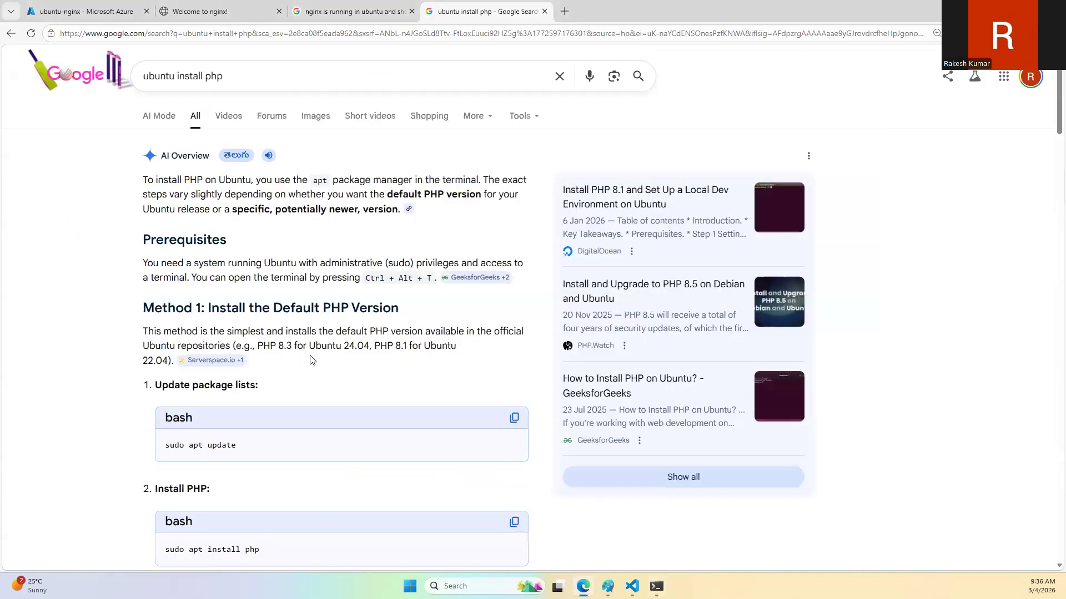
{"action": "scroll", "coordinate": [310, 360], "scroll_direction": "down", "scroll_amount": 4}
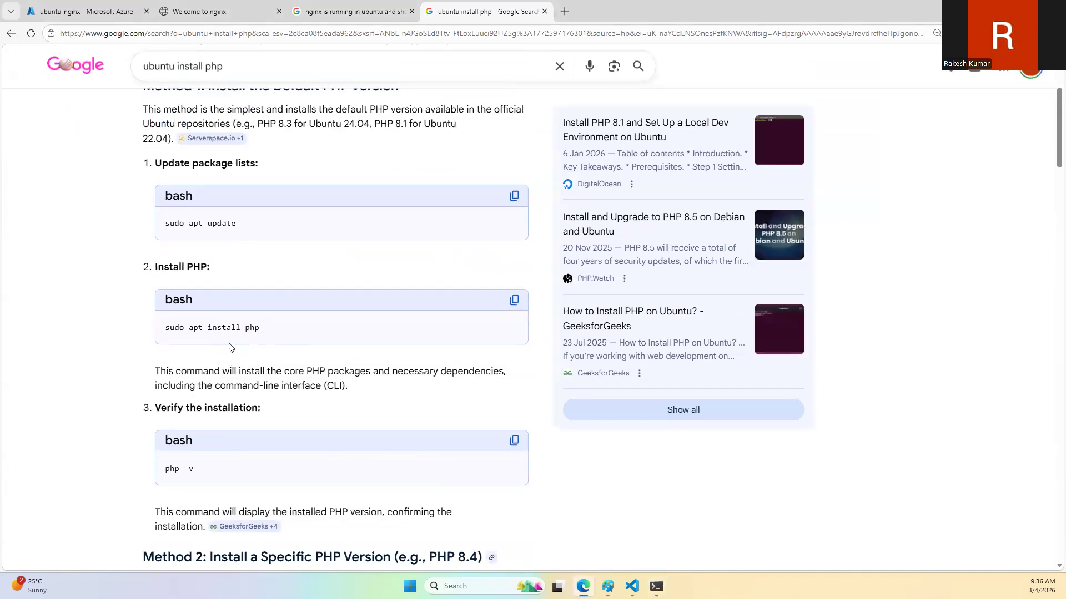
{"action": "left_click", "coordinate": [656, 587]}
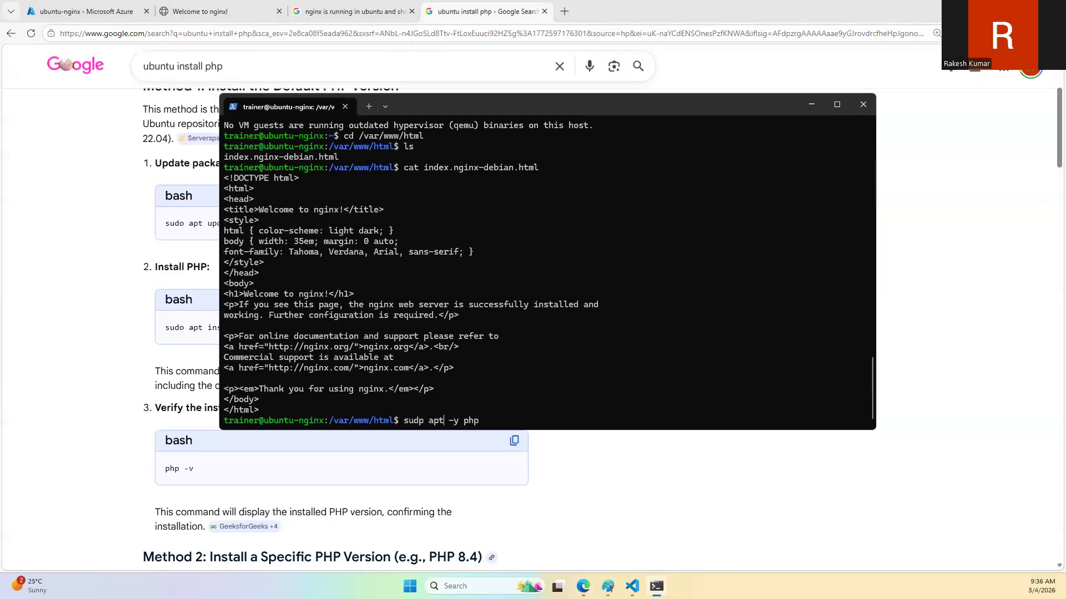
{"action": "type", "text": "install"}
{"action": "key", "text": "Return"}
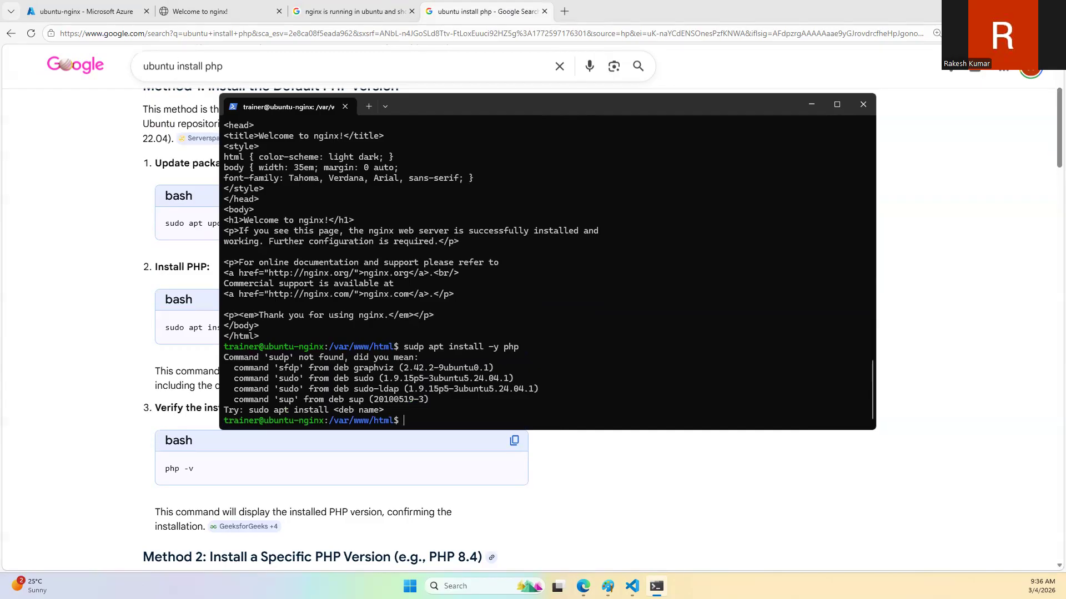
Step: Correct the misspelled sudo in the previous command and run "sudo apt install -y php"
{"action": "key", "text": "Up"}
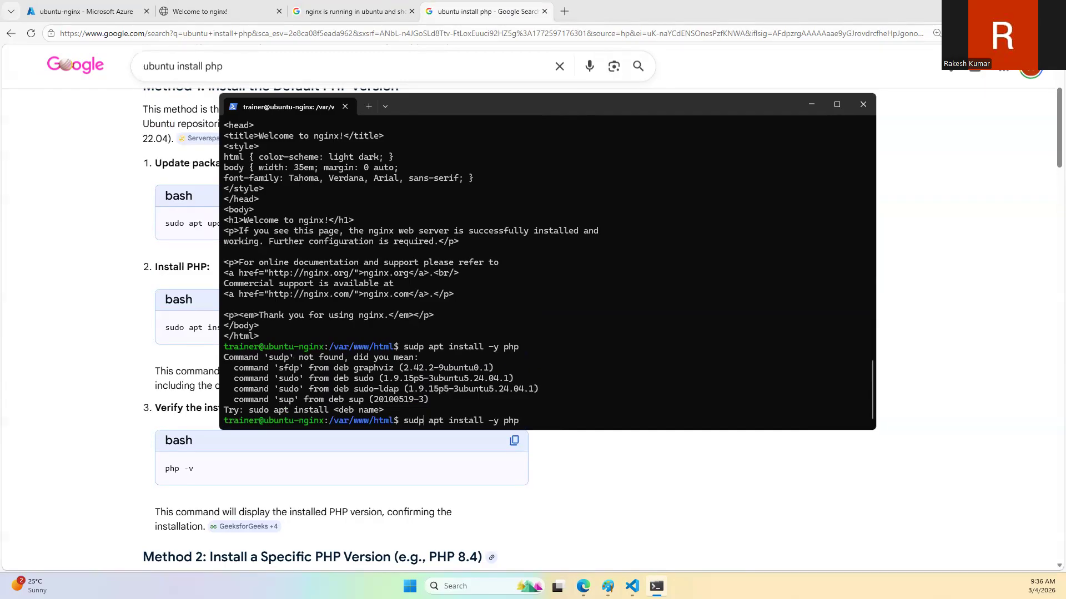
{"action": "key", "text": "BackSpace"}
{"action": "type", "text": "o"}
{"action": "key", "text": "Return"}
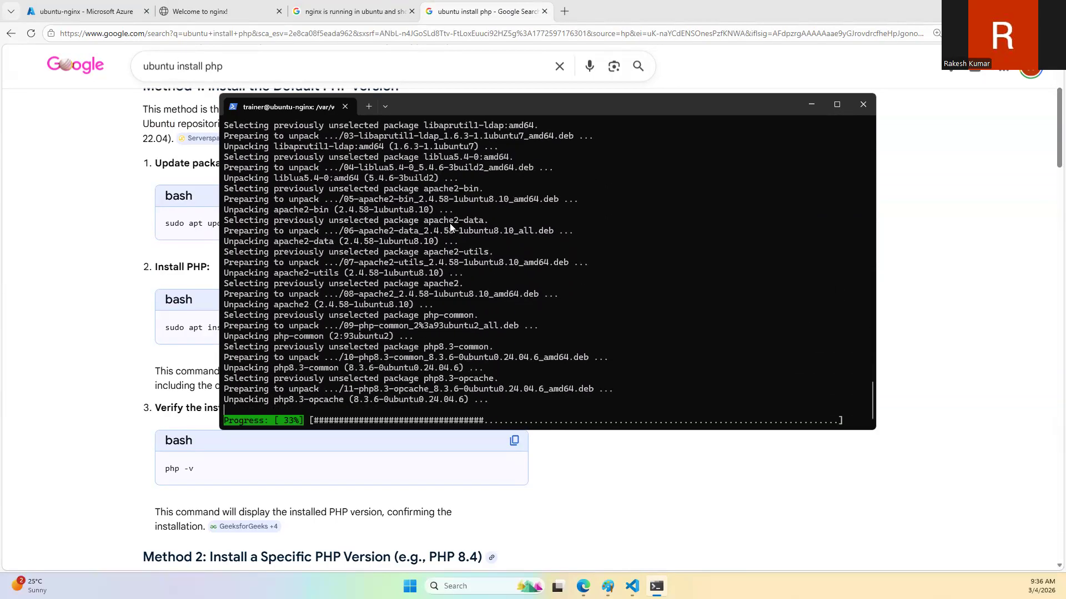
Step: Return to the browser and search Google for "simple html php code to populate VM name"
{"action": "left_click", "coordinate": [120, 278]}
{"action": "scroll", "coordinate": [156, 287], "scroll_direction": "down", "scroll_amount": 5}
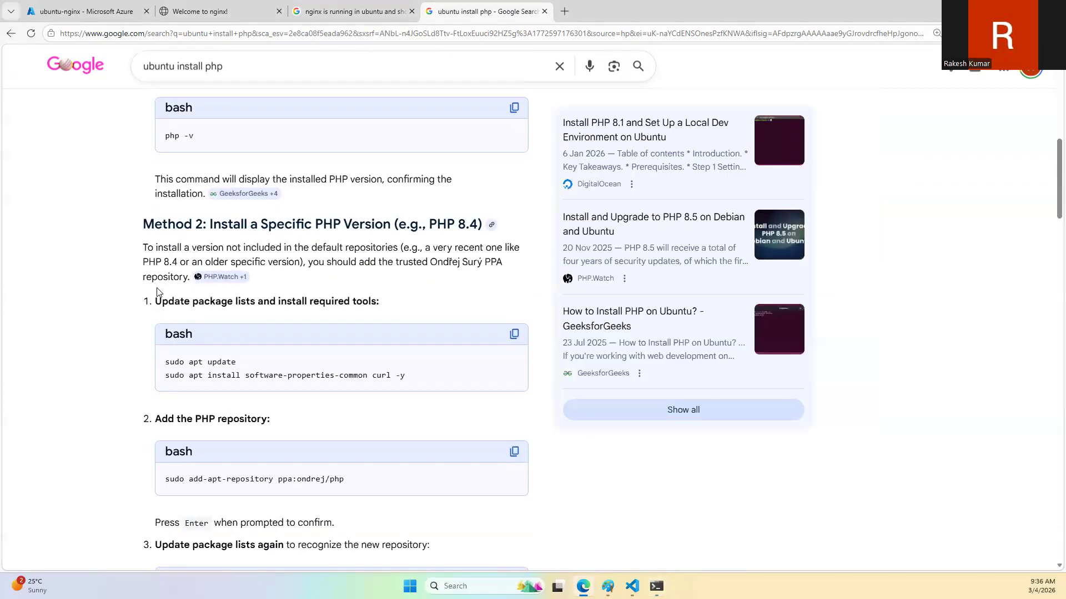
{"action": "scroll", "coordinate": [157, 293], "scroll_direction": "up", "scroll_amount": 10}
{"action": "scroll", "coordinate": [178, 277], "scroll_direction": "down", "scroll_amount": 7}
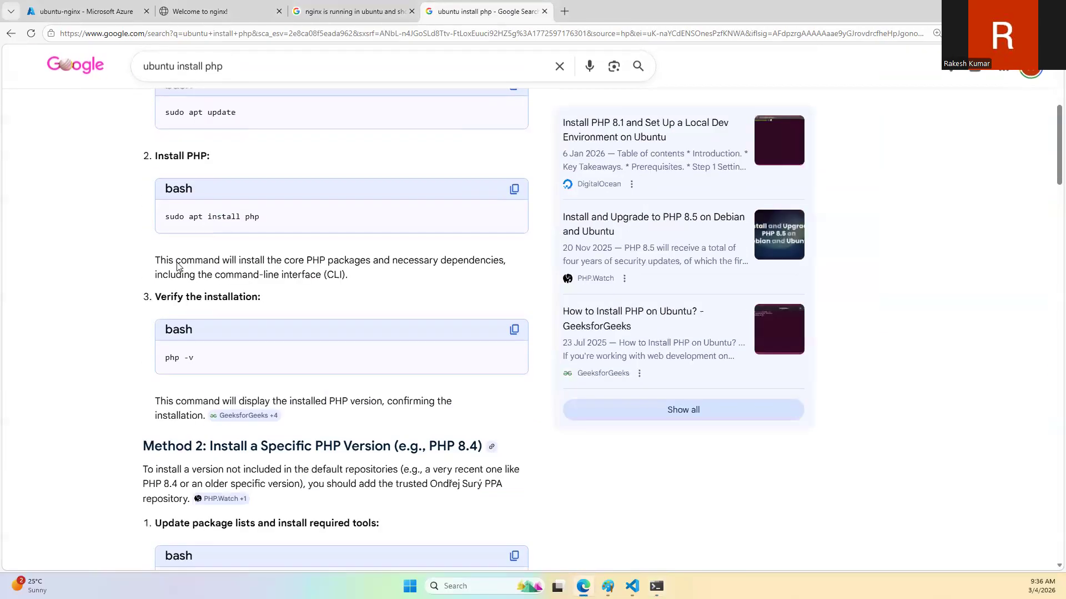
{"action": "scroll", "coordinate": [218, 273], "scroll_direction": "up", "scroll_amount": 5}
{"action": "left_click_drag", "start_coordinate": [221, 76], "coordinate": [106, 77]}
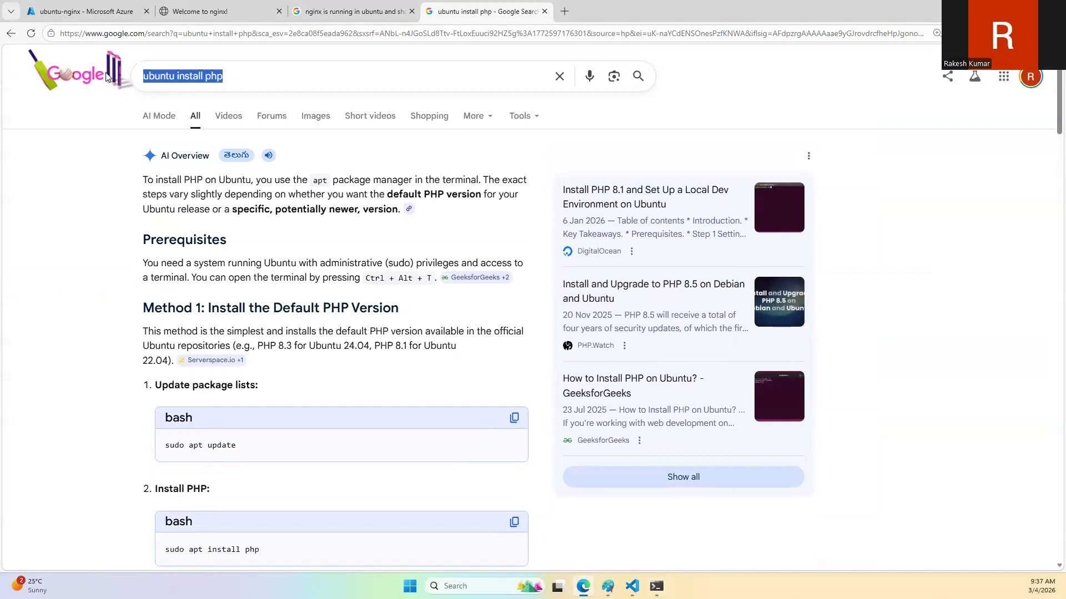
{"action": "type", "text": "n"}
{"action": "key", "text": "BackSpace"}
{"action": "type", "text": "php"}
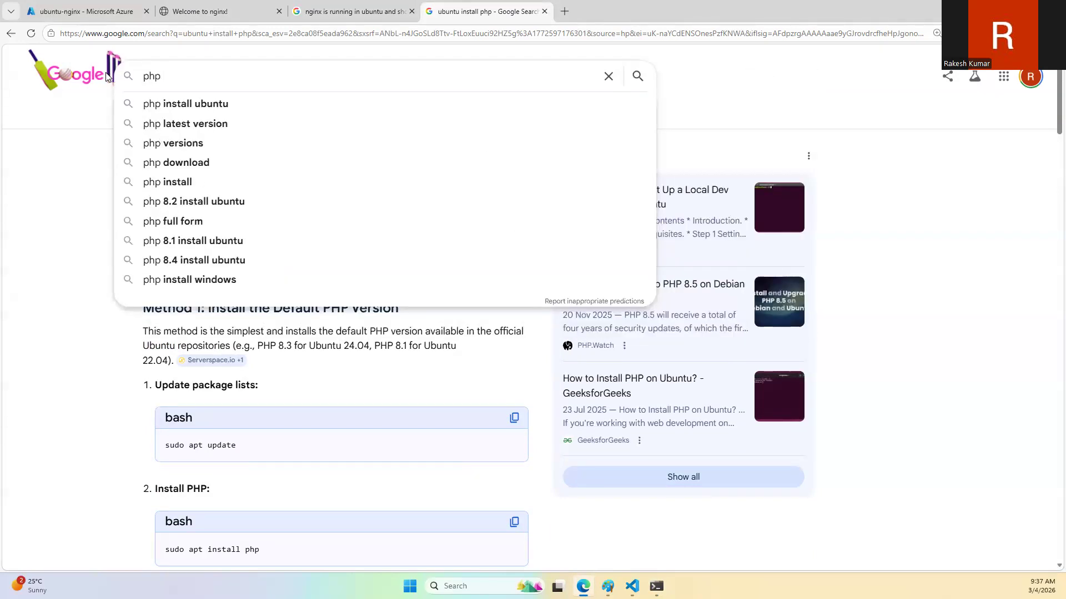
{"action": "key", "text": "Home"}
{"action": "type", "text": "s"}
{"action": "type", "text": "ple htm"}
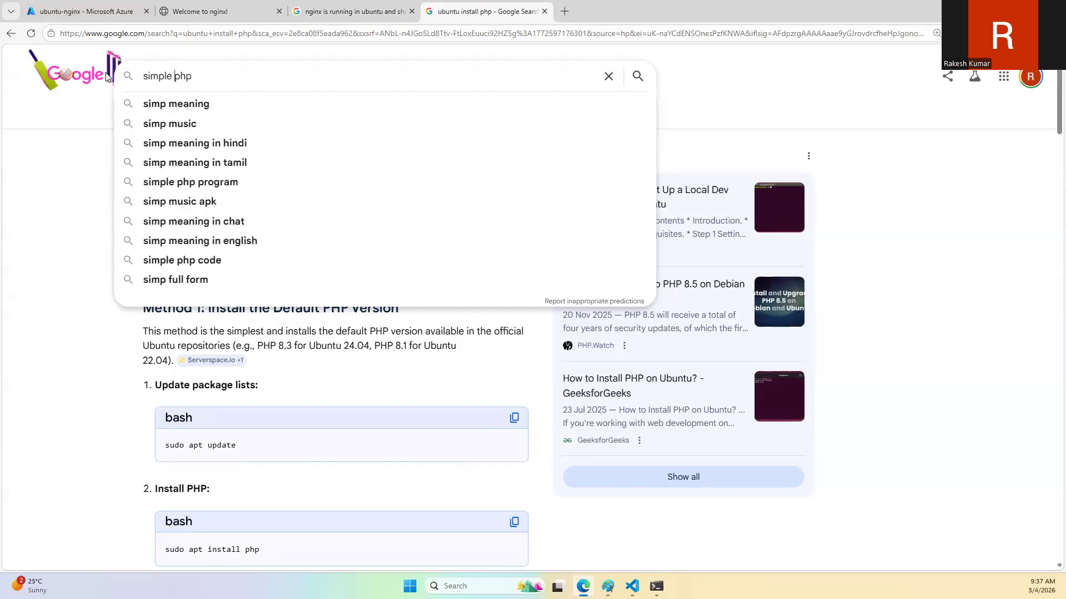
{"action": "type", "text": "l"}
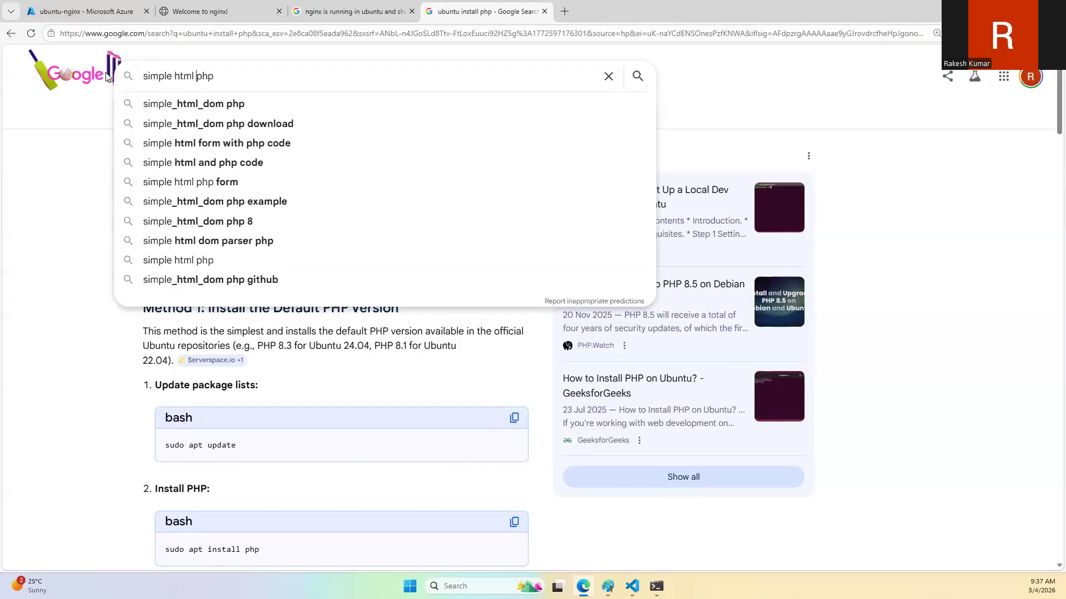
{"action": "key", "text": "End"}
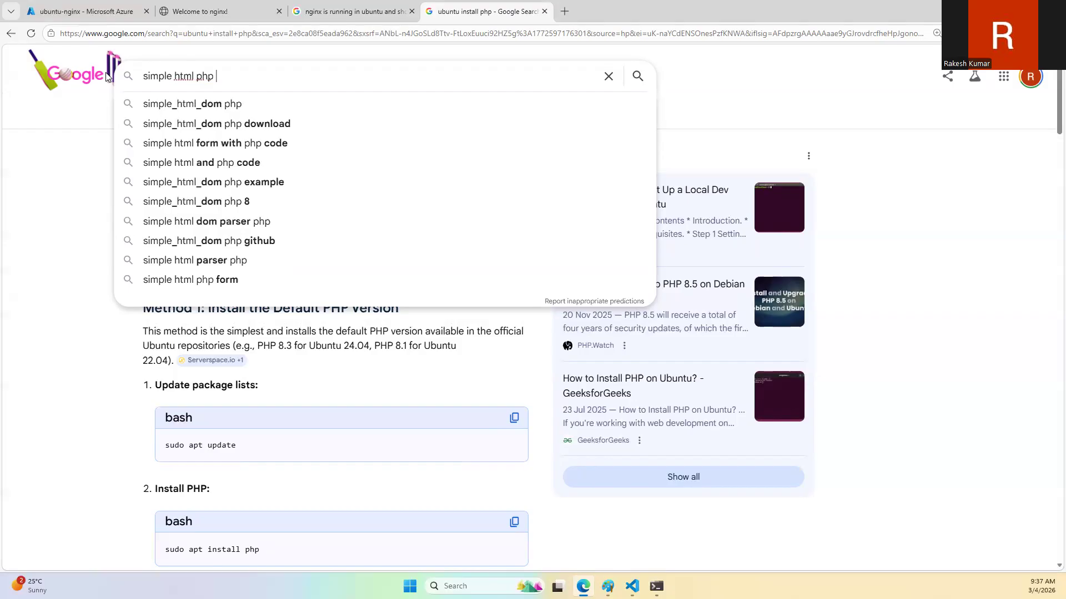
{"action": "type", "text": "code to "}
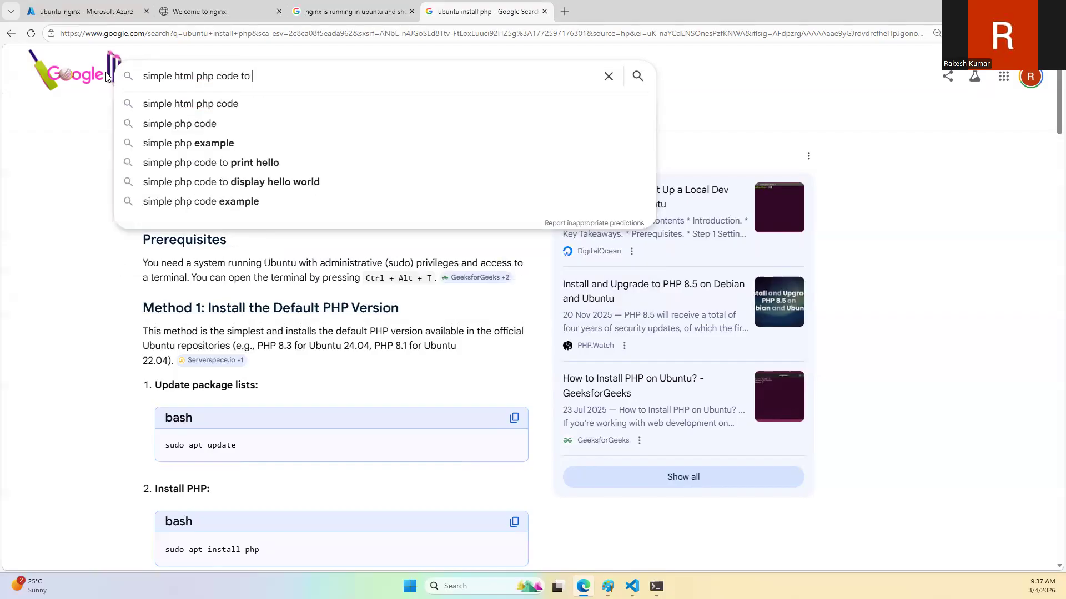
{"action": "type", "text": "populate "}
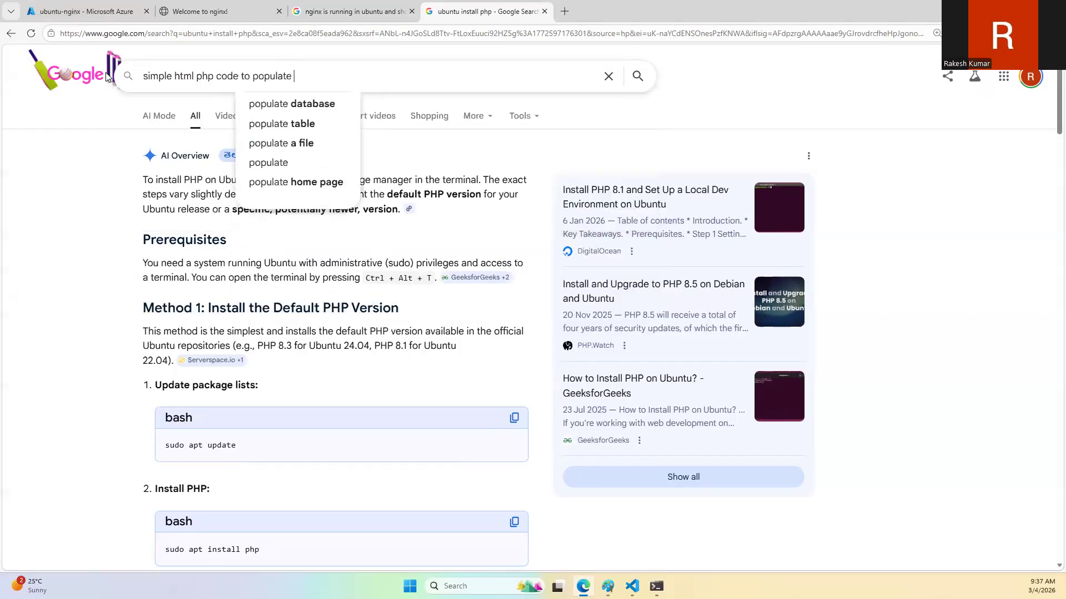
{"action": "type", "text": "VM name"}
{"action": "key", "text": "Return"}
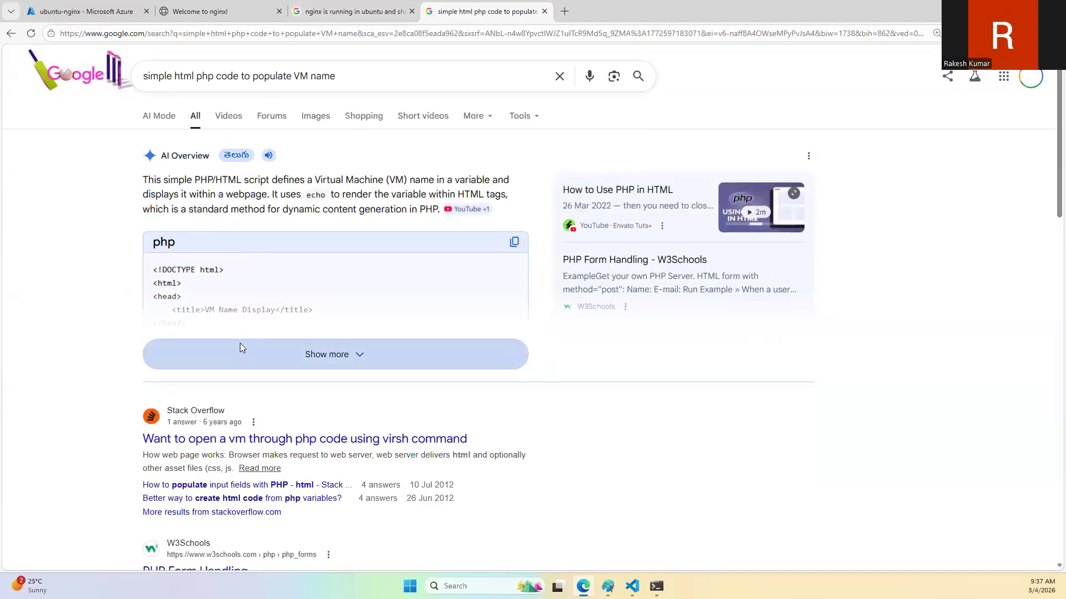
Step: Expand the AI Overview's PHP example and select the PHP block that defines the $vm_name variable
{"action": "left_click", "coordinate": [243, 350]}
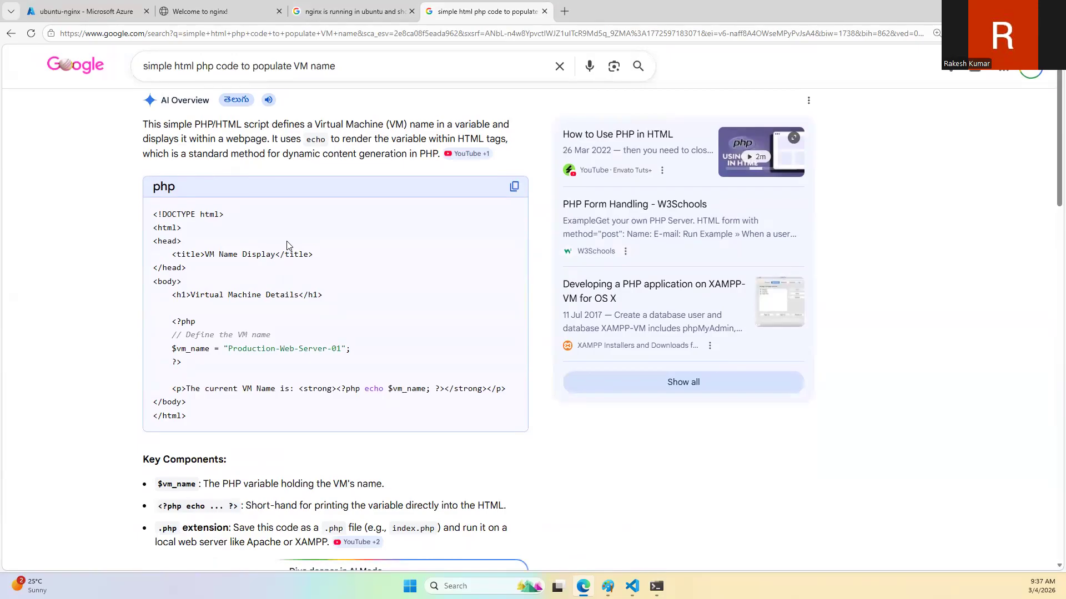
{"action": "scroll", "coordinate": [286, 245], "scroll_direction": "down", "scroll_amount": 2}
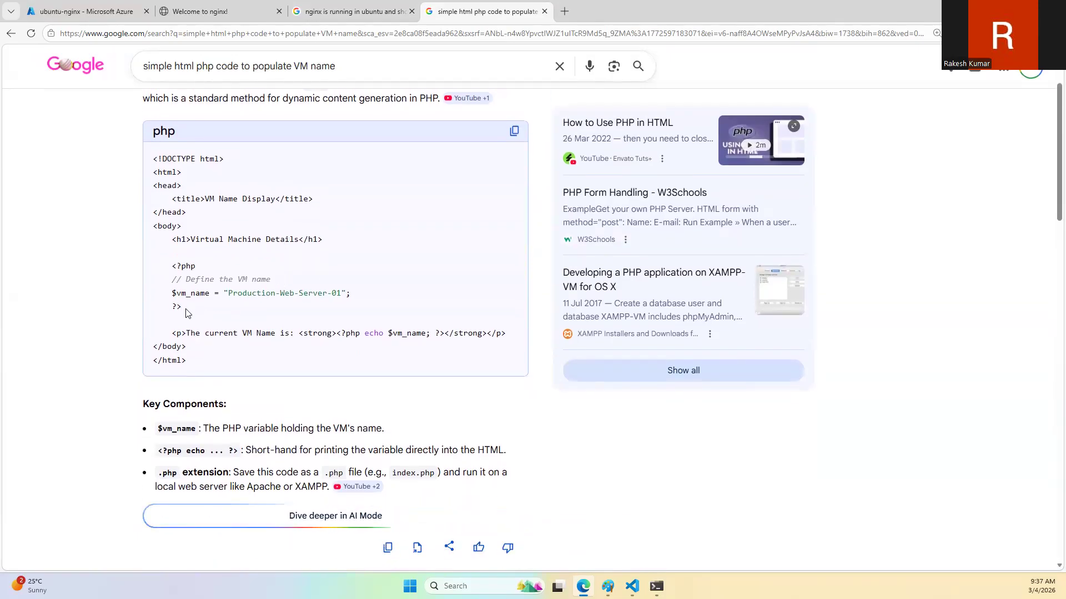
{"action": "left_click_drag", "start_coordinate": [183, 308], "coordinate": [173, 267]}
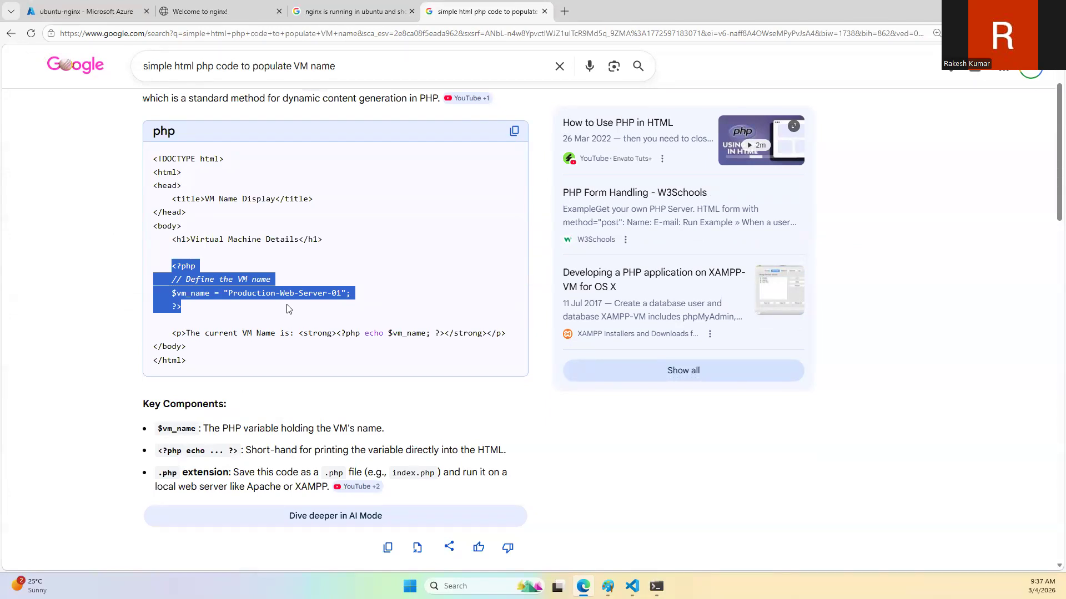
Step: Refine the Google search to "simple html php code to populate computer name"
{"action": "left_click", "coordinate": [300, 324]}
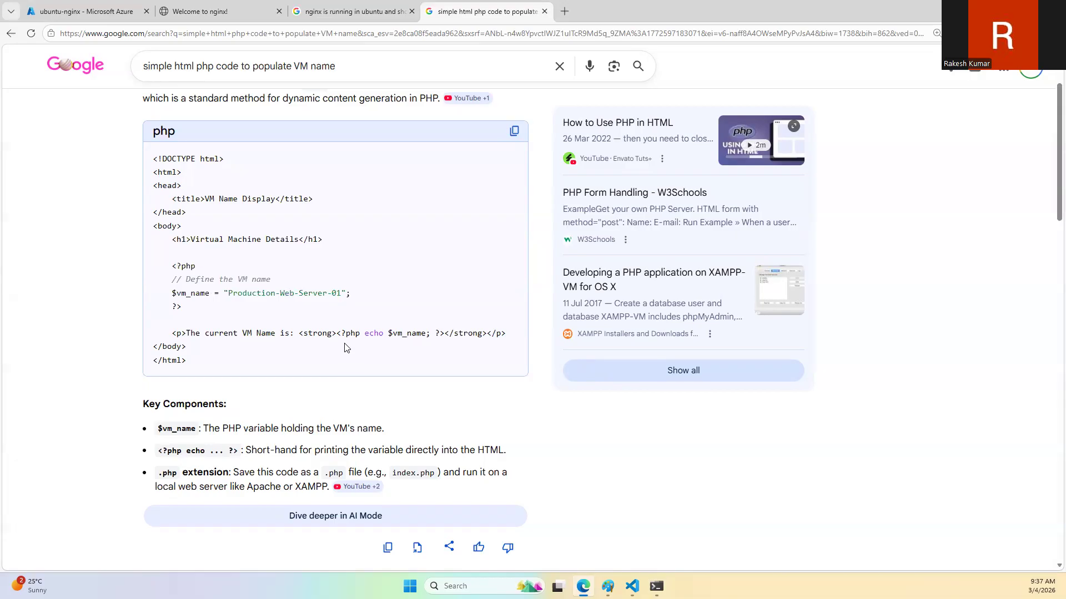
{"action": "scroll", "coordinate": [347, 327], "scroll_direction": "down", "scroll_amount": 3}
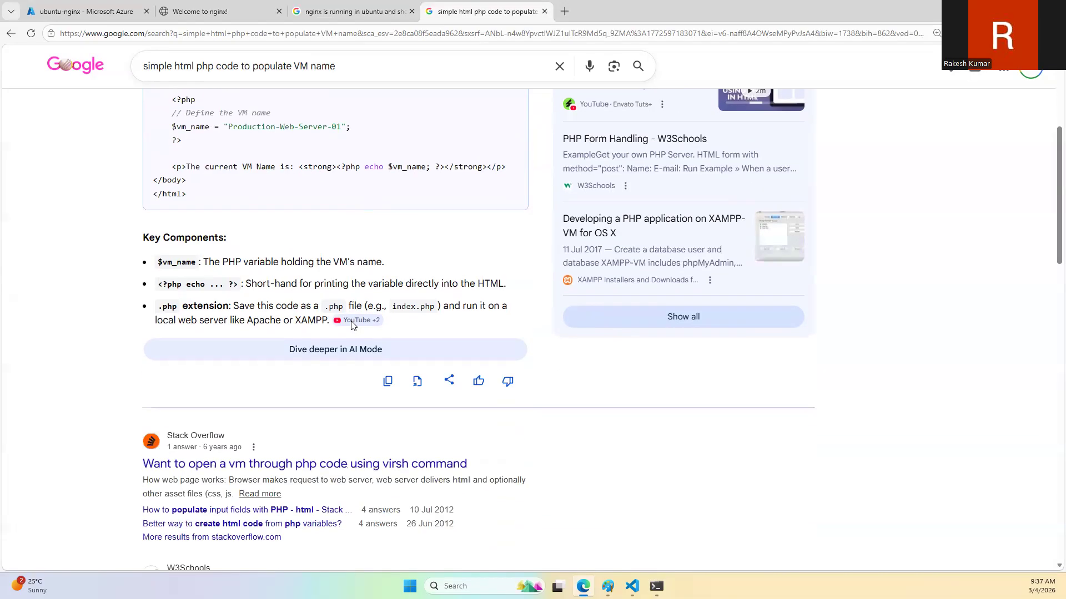
{"action": "scroll", "coordinate": [310, 222], "scroll_direction": "up", "scroll_amount": 5}
{"action": "double_click", "coordinate": [301, 76]}
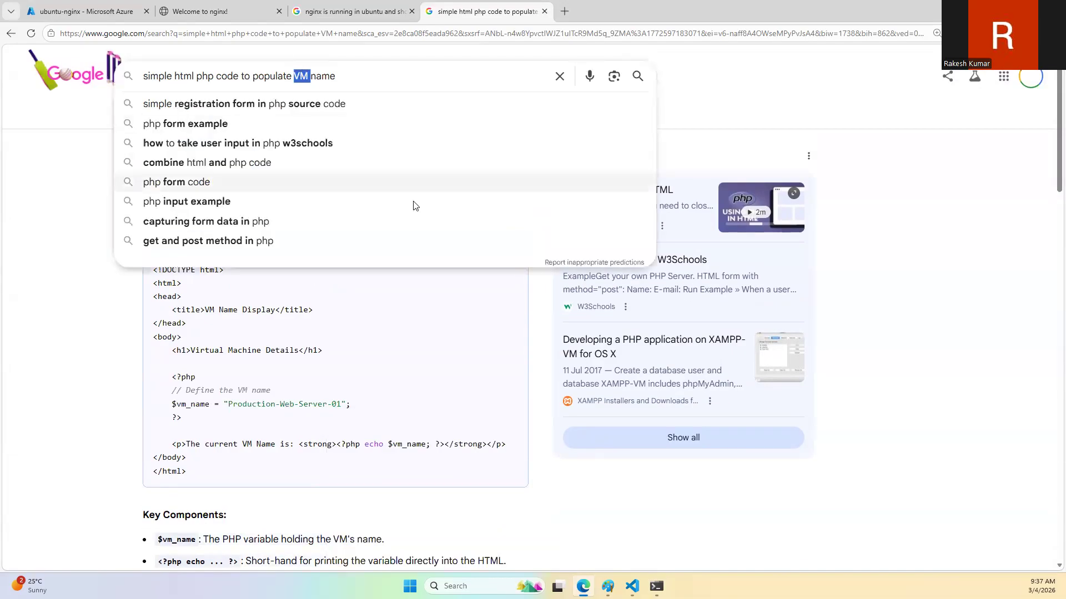
{"action": "type", "text": "compute"}
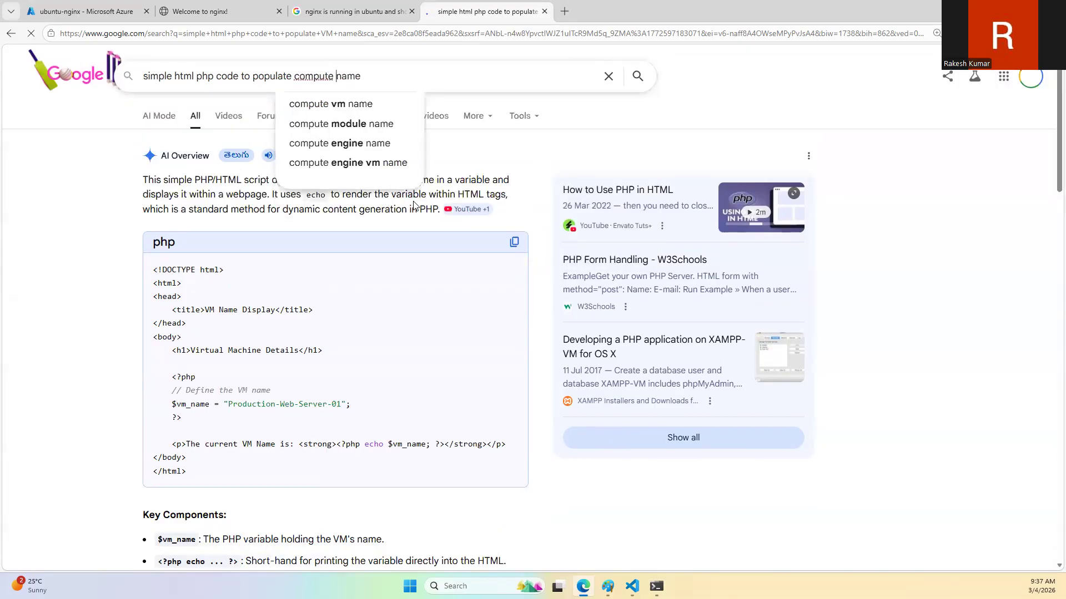
{"action": "key", "text": "Return"}
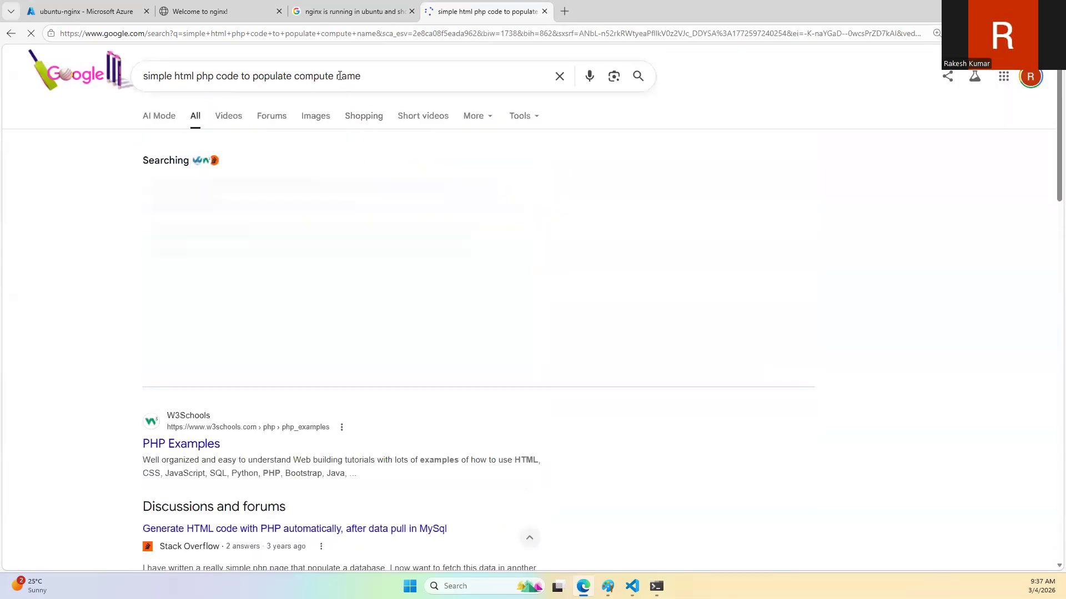
{"action": "left_click", "coordinate": [333, 76]}
{"action": "type", "text": "r"}
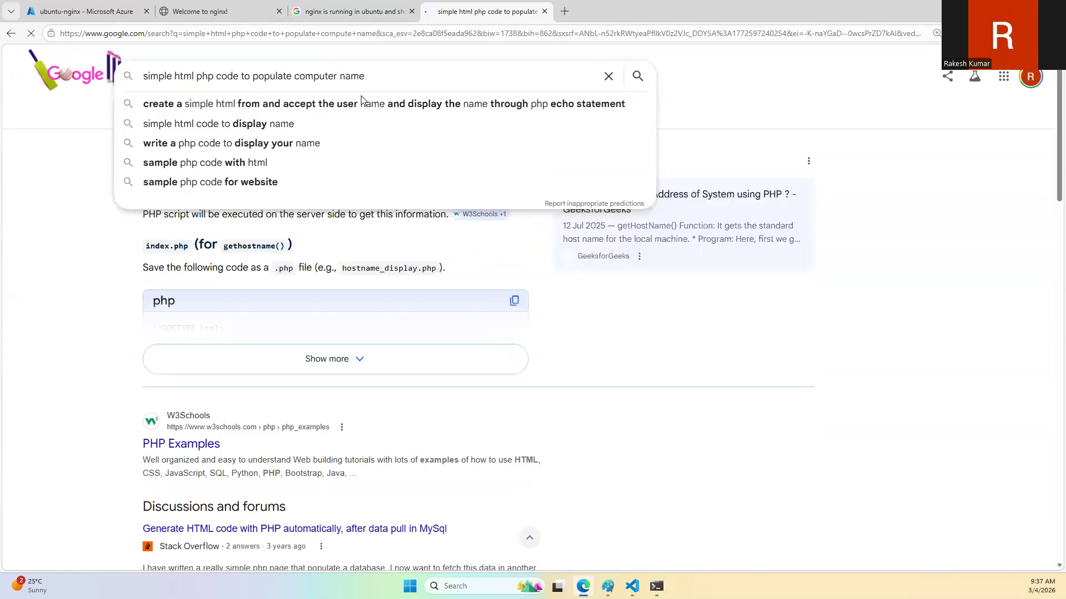
{"action": "key", "text": "Return"}
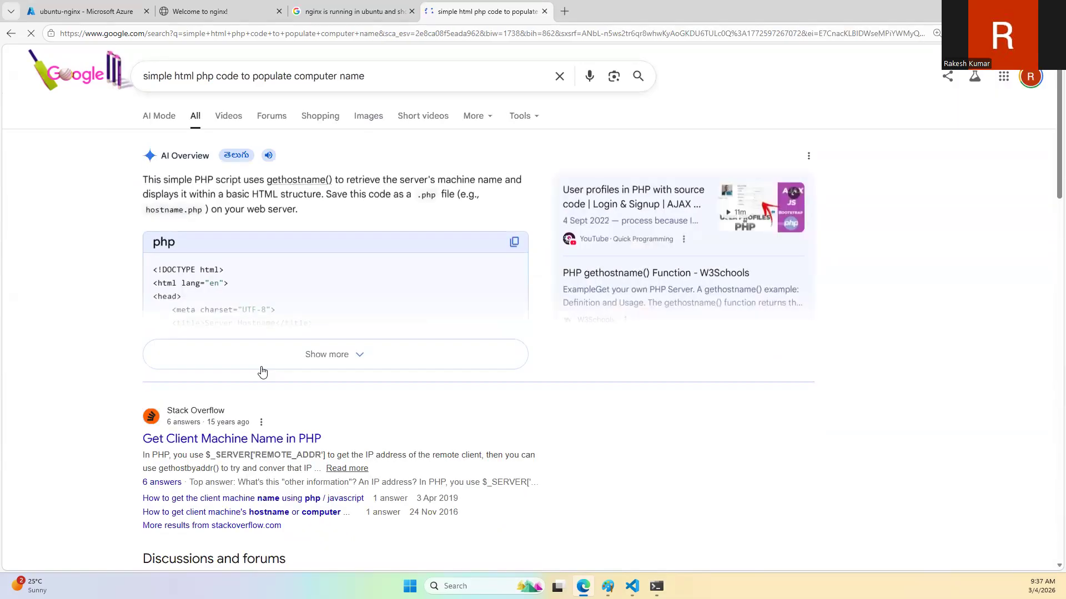
Step: Expand the AI Overview's PHP example and select the part of the code that echoes gethostname()
{"action": "left_click", "coordinate": [277, 353]}
{"action": "scroll", "coordinate": [278, 348], "scroll_direction": "down", "scroll_amount": 1}
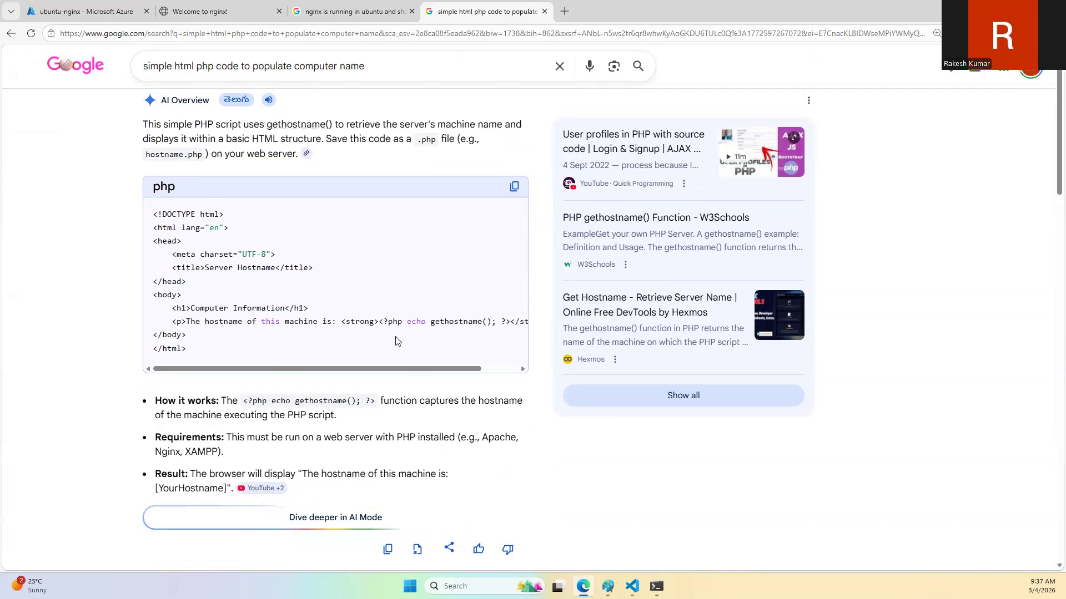
{"action": "left_click_drag", "start_coordinate": [390, 372], "coordinate": [439, 372]}
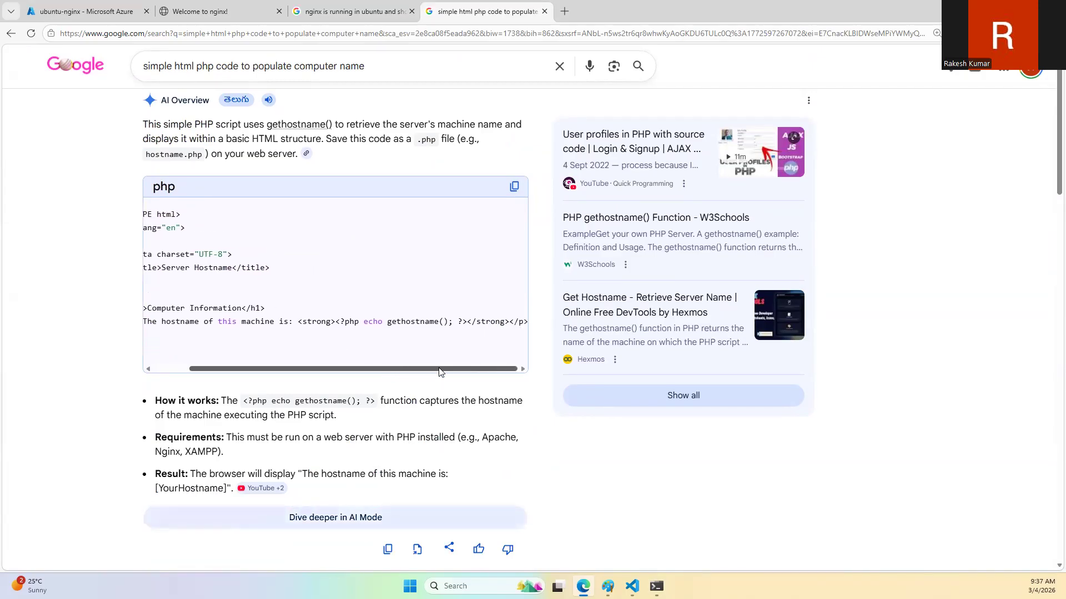
{"action": "left_click_drag", "start_coordinate": [336, 322], "coordinate": [529, 322]}
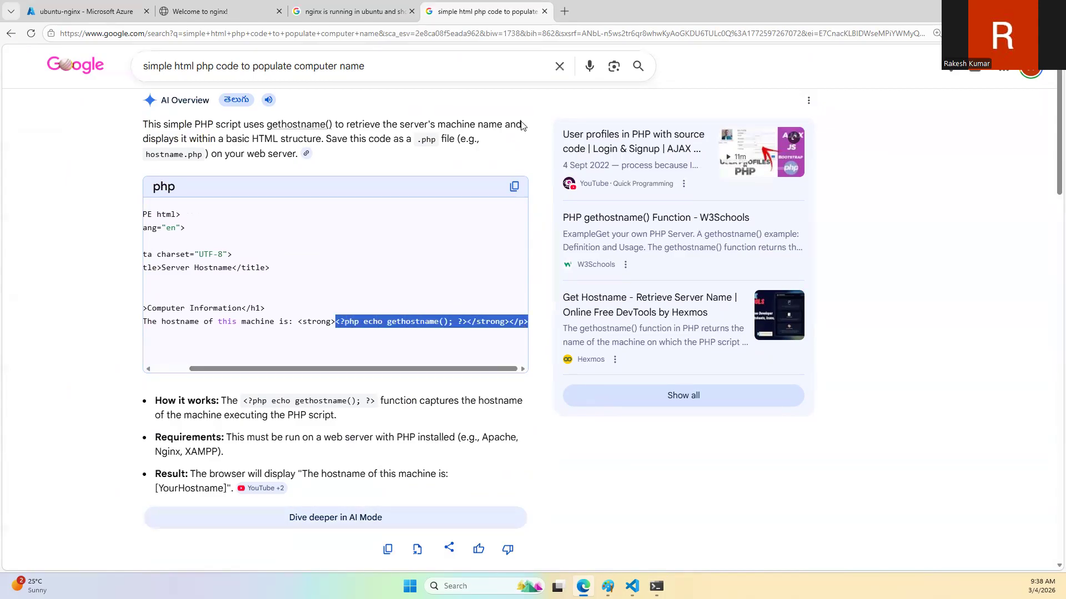
Step: Switch to the terminal and try to stop nginx with "sudo apt stop nginx"
{"action": "key", "text": "alt+Tab"}
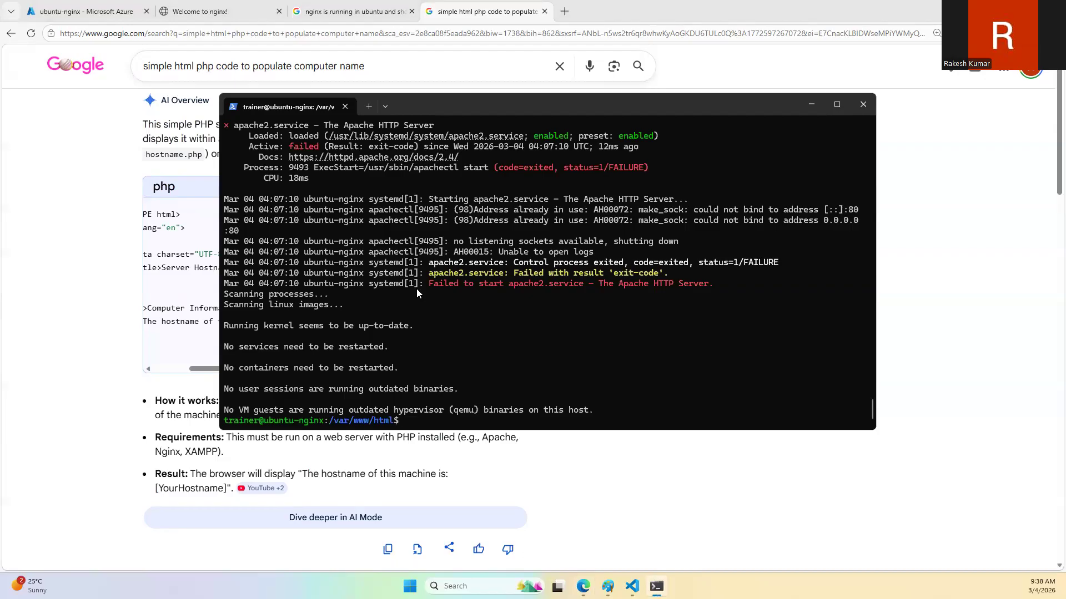
{"action": "scroll", "coordinate": [443, 320], "scroll_direction": "up", "scroll_amount": 4}
{"action": "type", "text": "cd .."}
{"action": "key", "text": "BackSpace"}
{"action": "key", "text": "BackSpace"}
{"action": "key", "text": "BackSpace"}
{"action": "key", "text": "BackSpace"}
{"action": "key", "text": "BackSpace"}
{"action": "key", "text": "BackSpace"}
{"action": "type", "text": "sudo apt insall"}
{"action": "key", "text": "BackSpace"}
{"action": "key", "text": "BackSpace"}
{"action": "key", "text": "BackSpace"}
{"action": "key", "text": "BackSpace"}
{"action": "key", "text": "BackSpace"}
{"action": "type", "text": "stop ni"}
{"action": "key", "text": "BackSpace"}
{"action": "type", "text": "ginx"}
{"action": "key", "text": "Return"}
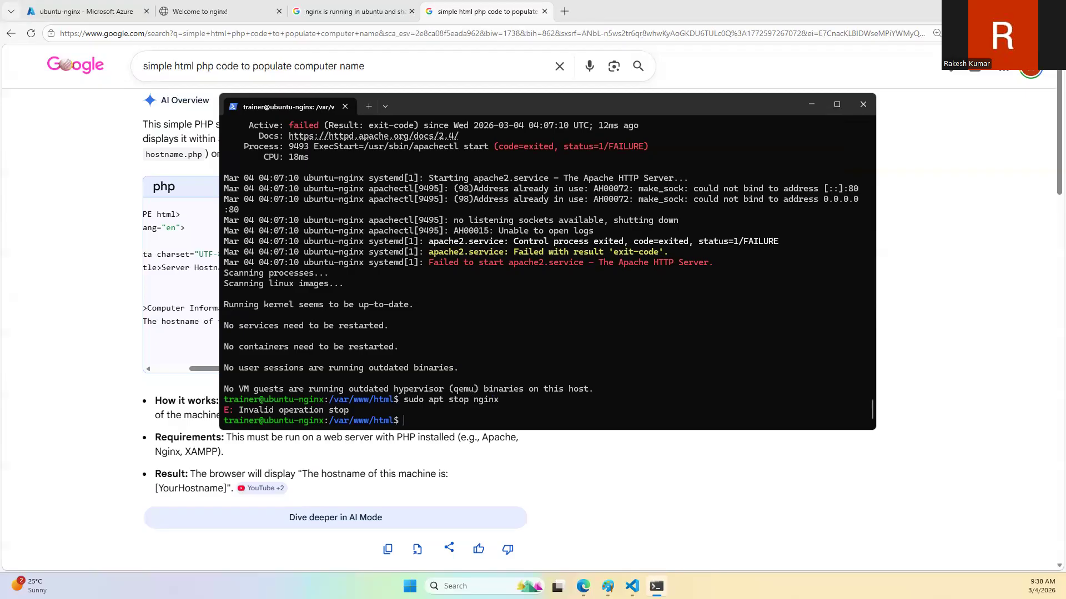
Step: Correct the previous command to "sudo systemctl stop nginx", run it, and reload the VM's web page in the browser
{"action": "key", "text": "Up"}
{"action": "key", "text": "BackSpace"}
{"action": "key", "text": "BackSpace"}
{"action": "key", "text": "BackSpace"}
{"action": "type", "text": "systemctl stop nginx"}
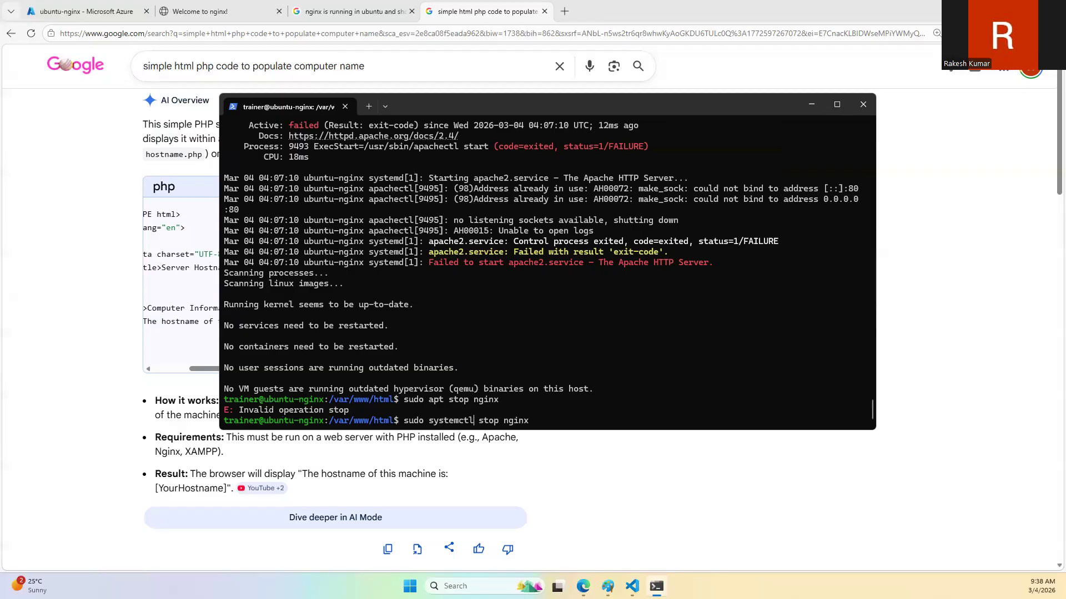
{"action": "key", "text": "Return"}
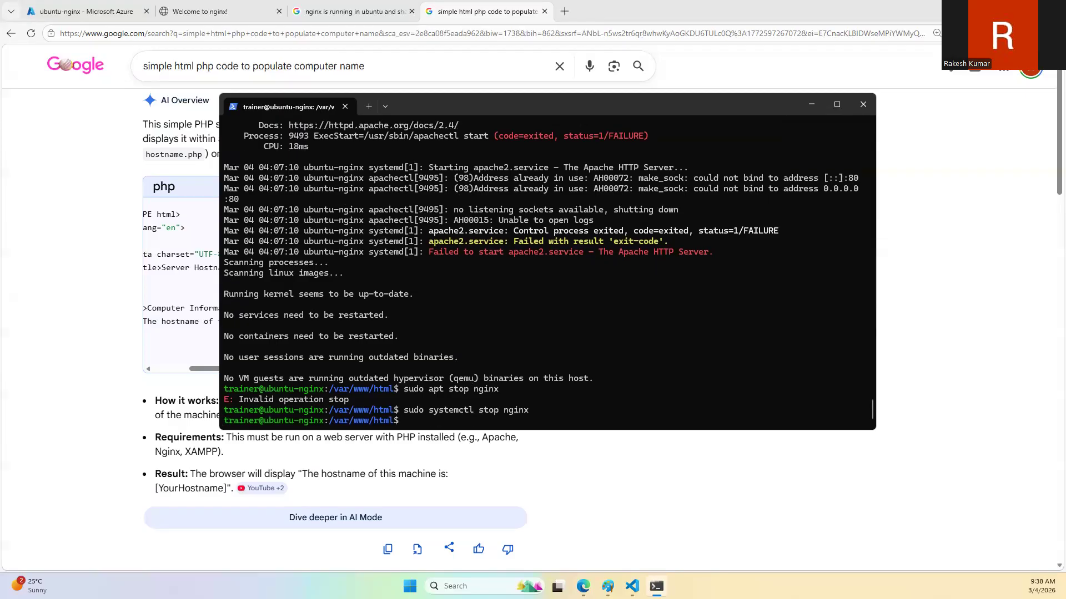
{"action": "left_click", "coordinate": [227, 11]}
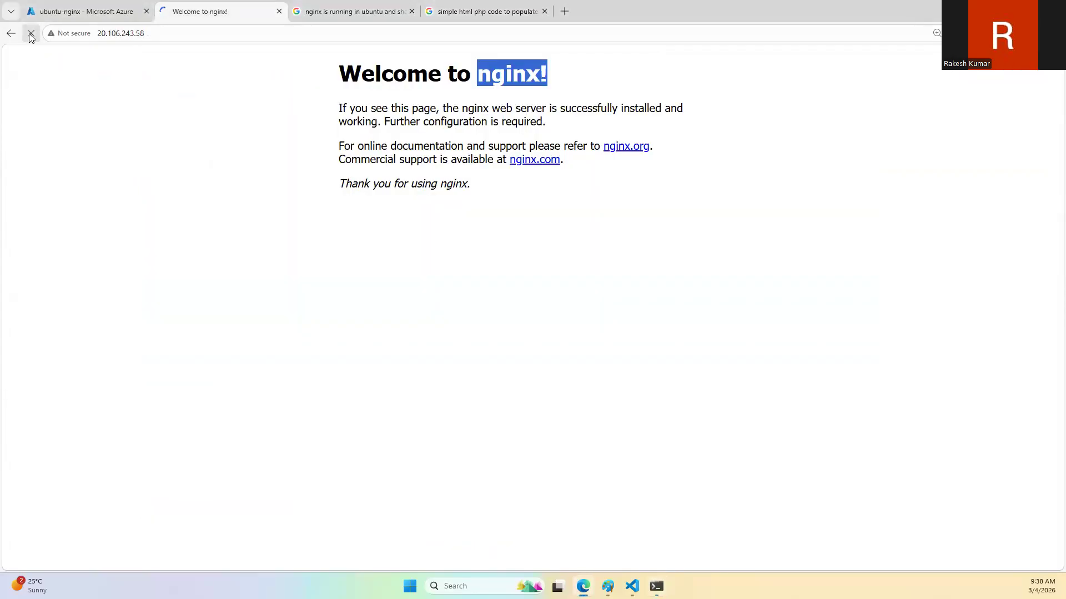
{"action": "left_click", "coordinate": [31, 34]}
Step: Return to the terminal and try to install Apache with "sudo apt install -y apache"
{"action": "key", "text": "alt+Tab"}
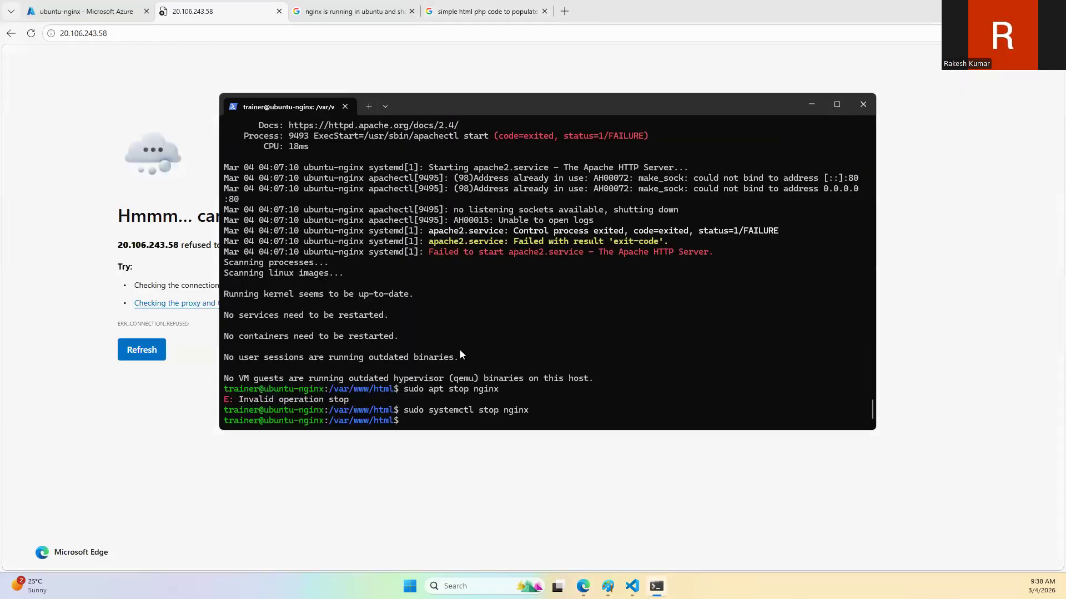
{"action": "type", "text": "sudo apt install -y apache"}
{"action": "key", "text": "Return"}
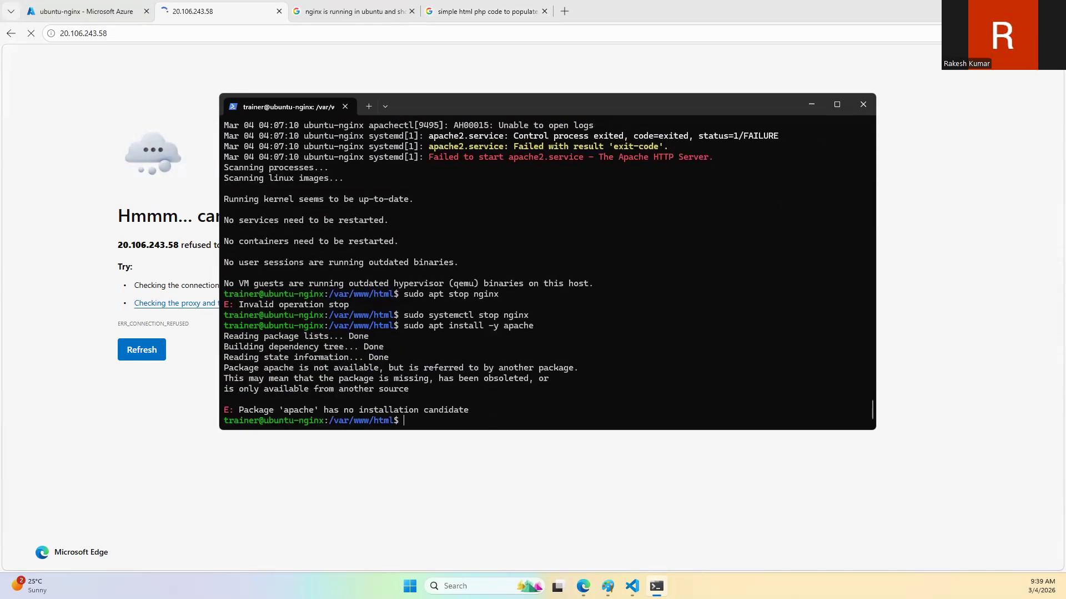
Step: Correct the package name in the previous command and run "sudo apt install -y apache2"
{"action": "key", "text": "Up"}
{"action": "type", "text": "2"}
{"action": "key", "text": "Return"}
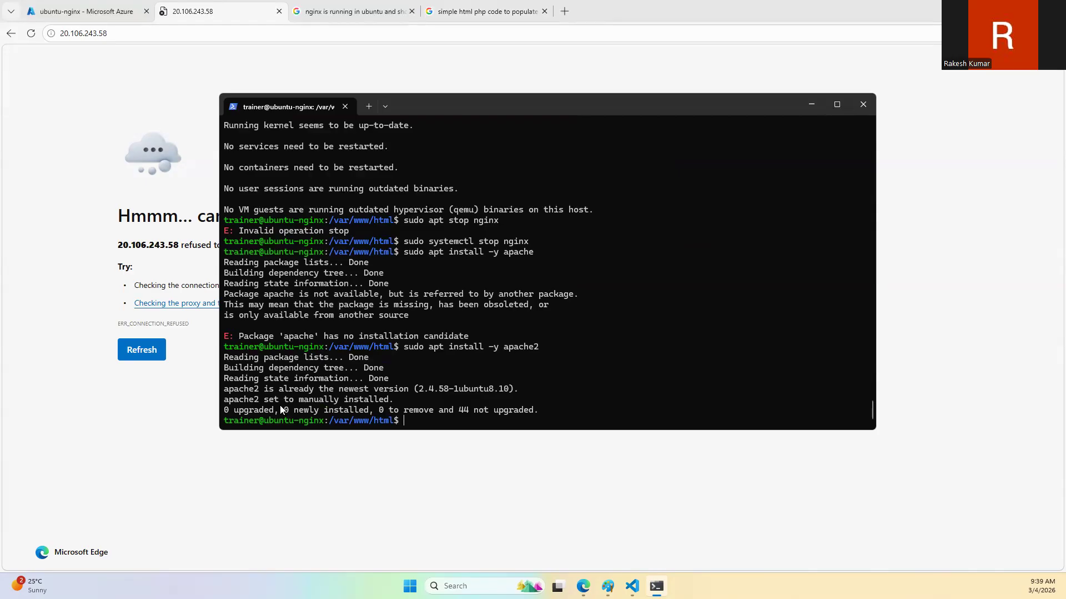
Step: Start the Apache service with "sudo systemctl start apache2" and bring the VM's web page in the browser to the front
{"action": "type", "text": "sudo apt"}
{"action": "key", "text": "BackSpace"}
{"action": "key", "text": "BackSpace"}
{"action": "key", "text": "BackSpace"}
{"action": "type", "text": "systemctl start apache2"}
{"action": "key", "text": "Return"}
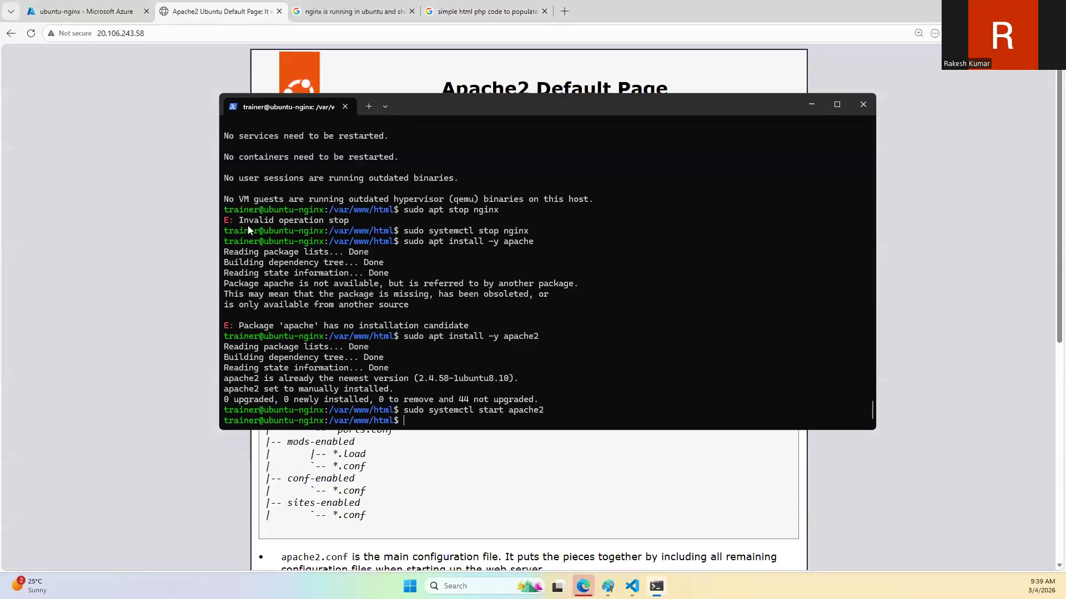
{"action": "left_click", "coordinate": [140, 192]}
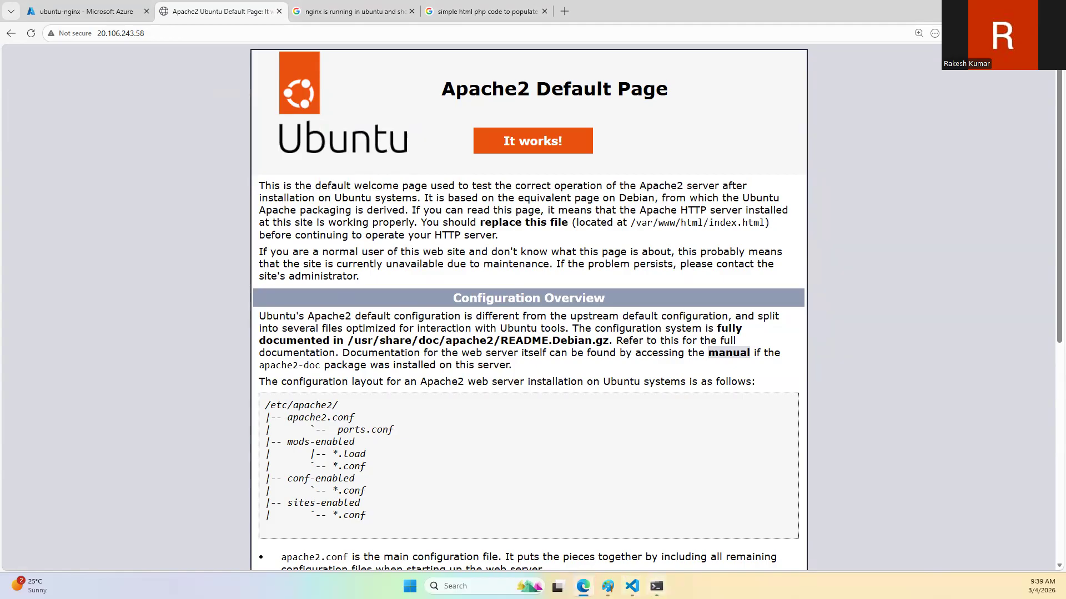
Step: List the files in /var/www/html in the terminal and highlight index.html in the output
{"action": "key", "text": "alt+Tab"}
{"action": "type", "text": "ls"}
{"action": "key", "text": "Return"}
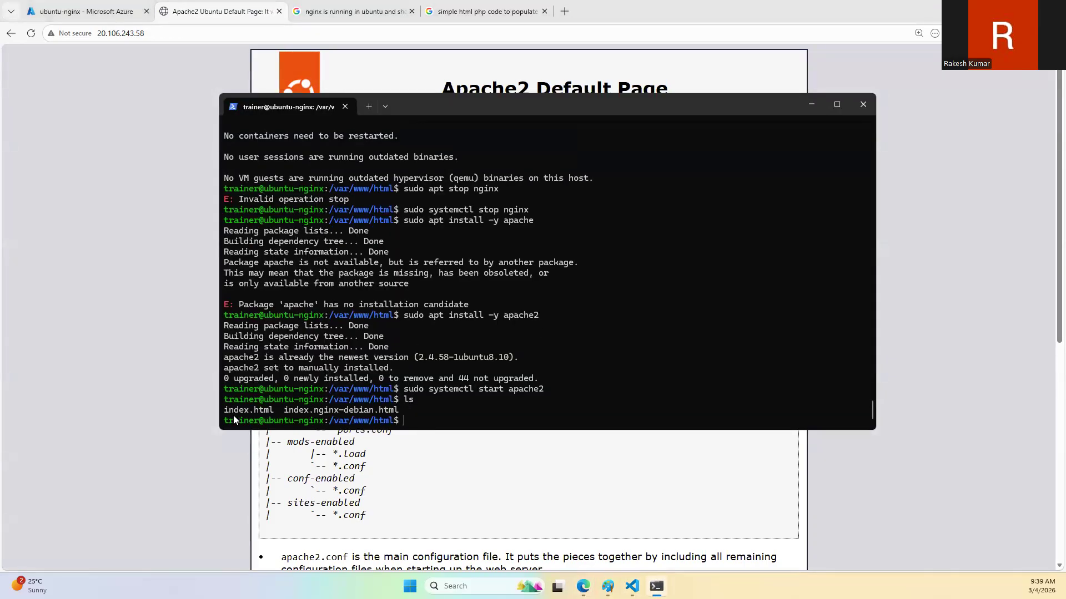
{"action": "left_click_drag", "start_coordinate": [223, 414], "coordinate": [272, 417]}
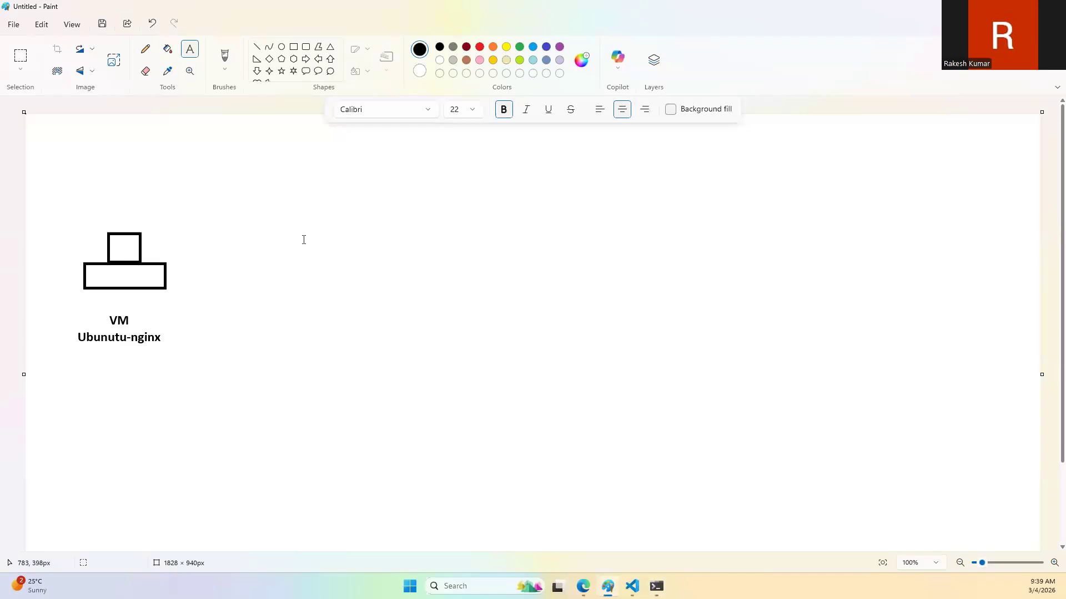
Step: Switch to Paint and sketch an orange arrow to an "N", with an underlined "php" and an arrow to a boxed "apache" below it
{"action": "left_click", "coordinate": [608, 587]}
{"action": "mouse_move", "coordinate": [316, 214]}
{"action": "left_mouse_down"}
{"action": "mouse_move", "coordinate": [407, 216]}
{"action": "mouse_move", "coordinate": [449, 183]}
{"action": "left_mouse_up"}
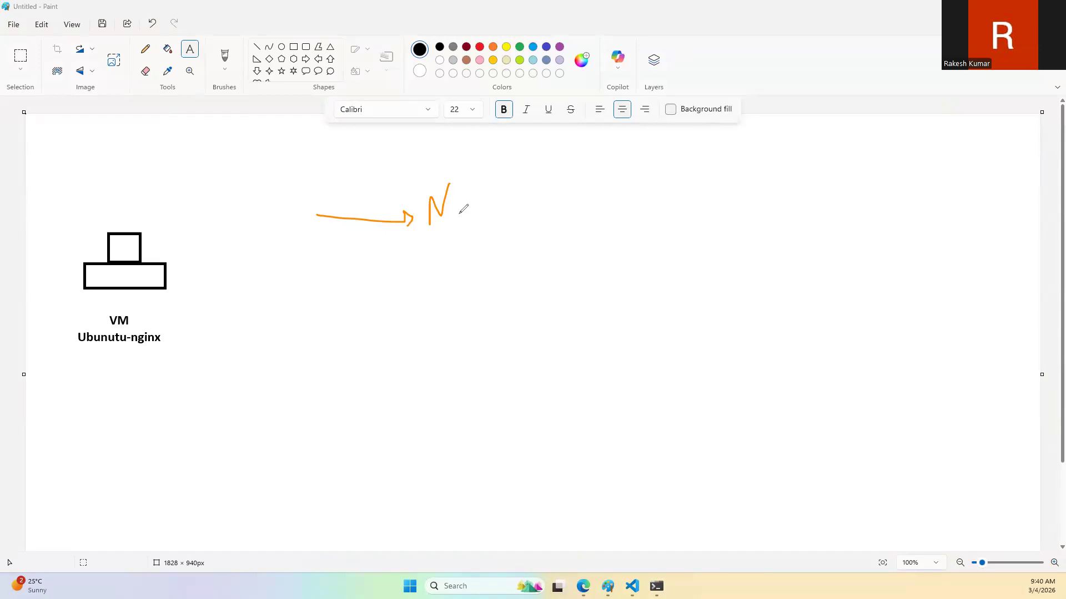
{"action": "mouse_move", "coordinate": [429, 264]}
{"action": "left_mouse_down"}
{"action": "mouse_move", "coordinate": [426, 294]}
{"action": "mouse_move", "coordinate": [438, 284]}
{"action": "mouse_move", "coordinate": [446, 295]}
{"action": "left_mouse_up"}
{"action": "mouse_move", "coordinate": [449, 273]}
{"action": "left_mouse_down"}
{"action": "mouse_move", "coordinate": [449, 298]}
{"action": "mouse_move", "coordinate": [454, 282]}
{"action": "mouse_move", "coordinate": [549, 264]}
{"action": "mouse_move", "coordinate": [550, 280]}
{"action": "mouse_move", "coordinate": [620, 267]}
{"action": "mouse_move", "coordinate": [635, 279]}
{"action": "mouse_move", "coordinate": [674, 267]}
{"action": "mouse_move", "coordinate": [702, 282]}
{"action": "mouse_move", "coordinate": [587, 259]}
{"action": "mouse_move", "coordinate": [692, 288]}
{"action": "left_mouse_up"}
{"action": "left_click_drag", "start_coordinate": [414, 305], "coordinate": [472, 303]}
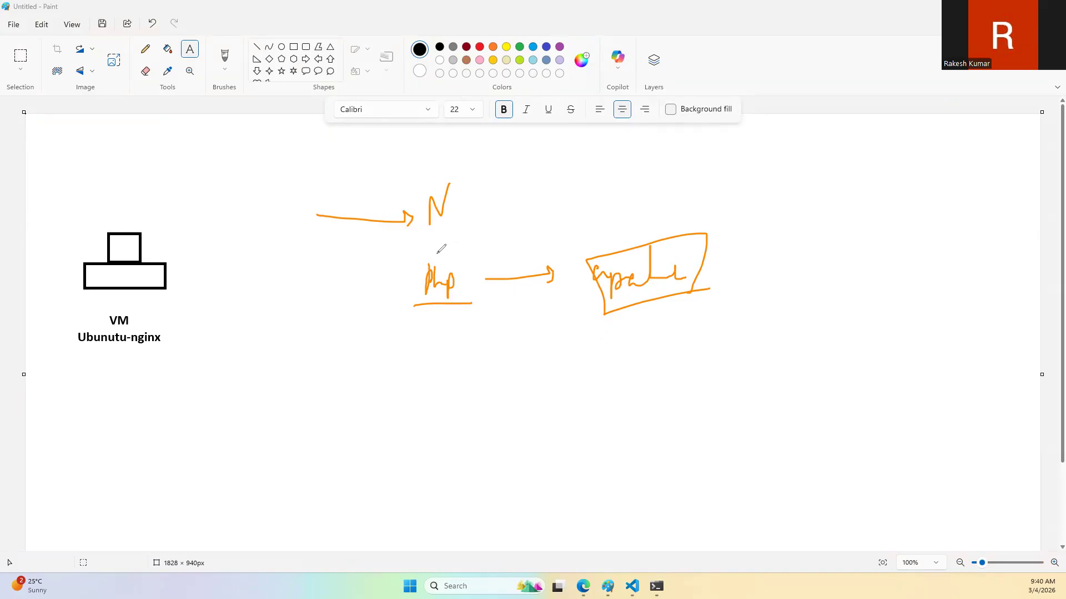
Step: Underline and box the "N" in the sketch, and connect it to the apache box with a double-headed arrow
{"action": "left_click_drag", "start_coordinate": [421, 232], "coordinate": [467, 225]}
{"action": "mouse_move", "coordinate": [465, 168]}
{"action": "left_mouse_down"}
{"action": "mouse_move", "coordinate": [411, 224]}
{"action": "mouse_move", "coordinate": [494, 222]}
{"action": "left_mouse_up"}
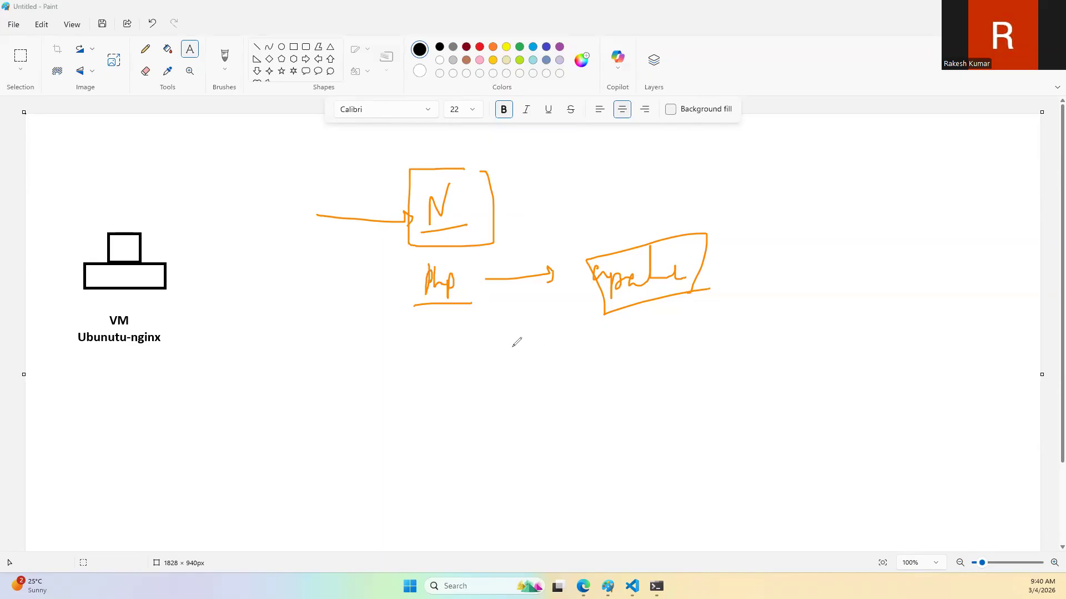
{"action": "mouse_move", "coordinate": [504, 213]}
{"action": "left_mouse_down"}
{"action": "mouse_move", "coordinate": [611, 247]}
{"action": "mouse_move", "coordinate": [594, 254]}
{"action": "left_mouse_up"}
{"action": "mouse_move", "coordinate": [522, 204]}
{"action": "left_mouse_down"}
{"action": "mouse_move", "coordinate": [508, 214]}
{"action": "mouse_move", "coordinate": [521, 228]}
{"action": "left_mouse_up"}
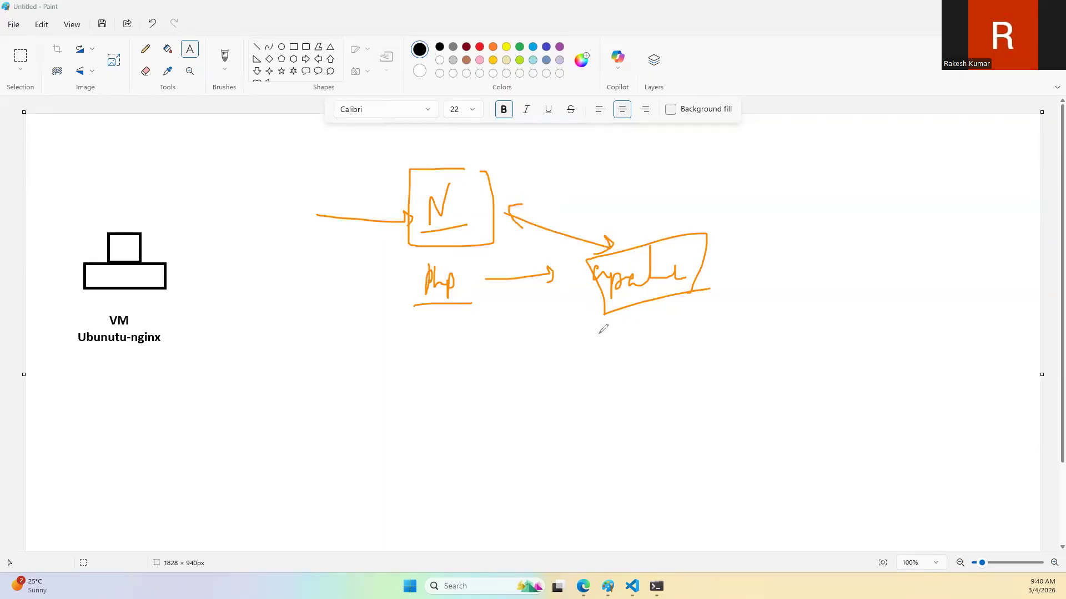
Step: Sketch a boxed "index html" below the php arrow, frame the "php" label, and handwrite "Com" underneath
{"action": "mouse_move", "coordinate": [496, 361]}
{"action": "left_mouse_down"}
{"action": "mouse_move", "coordinate": [507, 381]}
{"action": "mouse_move", "coordinate": [527, 363]}
{"action": "mouse_move", "coordinate": [552, 362]}
{"action": "mouse_move", "coordinate": [542, 388]}
{"action": "left_mouse_up"}
{"action": "left_click", "coordinate": [557, 376]}
{"action": "mouse_move", "coordinate": [566, 350]}
{"action": "left_mouse_down"}
{"action": "mouse_move", "coordinate": [583, 364]}
{"action": "mouse_move", "coordinate": [608, 360]}
{"action": "mouse_move", "coordinate": [605, 372]}
{"action": "mouse_move", "coordinate": [488, 333]}
{"action": "mouse_move", "coordinate": [634, 400]}
{"action": "left_mouse_up"}
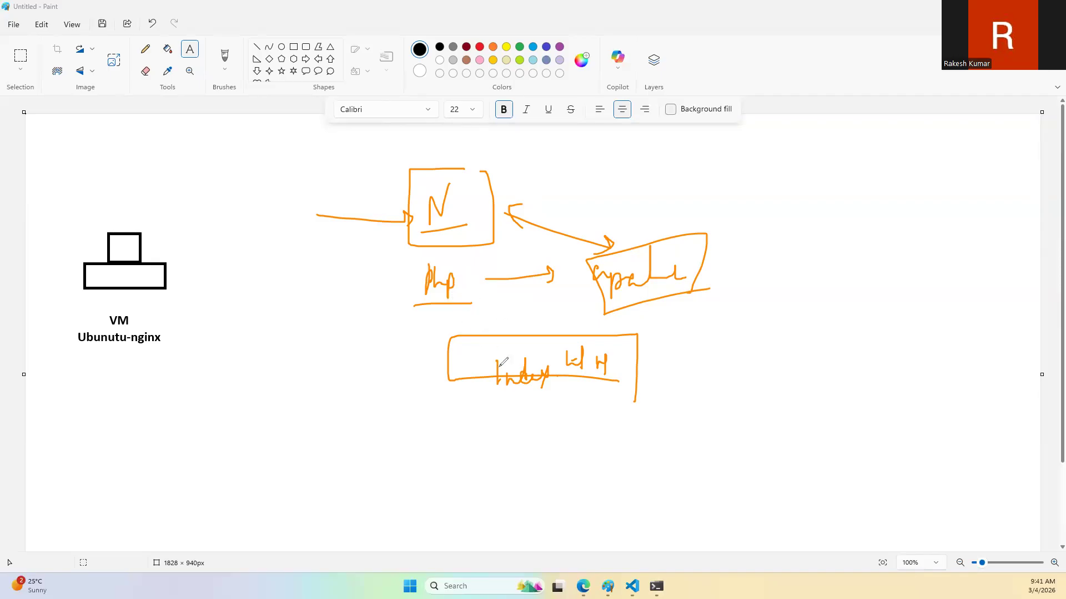
{"action": "mouse_move", "coordinate": [433, 303]}
{"action": "left_mouse_down"}
{"action": "mouse_move", "coordinate": [454, 286]}
{"action": "mouse_move", "coordinate": [418, 265]}
{"action": "mouse_move", "coordinate": [423, 315]}
{"action": "left_mouse_up"}
{"action": "mouse_move", "coordinate": [386, 443]}
{"action": "left_mouse_down"}
{"action": "mouse_move", "coordinate": [377, 469]}
{"action": "mouse_move", "coordinate": [401, 471]}
{"action": "left_mouse_up"}
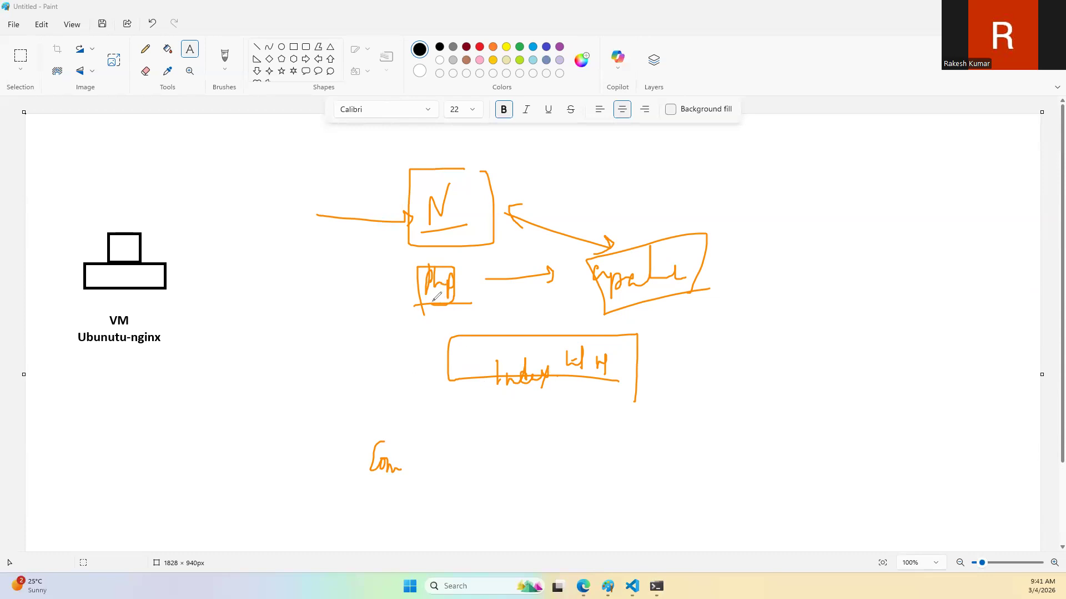
{"action": "mouse_move", "coordinate": [419, 304]}
{"action": "left_mouse_down"}
{"action": "mouse_move", "coordinate": [449, 304]}
{"action": "mouse_move", "coordinate": [456, 262]}
{"action": "mouse_move", "coordinate": [396, 261]}
{"action": "mouse_move", "coordinate": [411, 318]}
{"action": "left_mouse_up"}
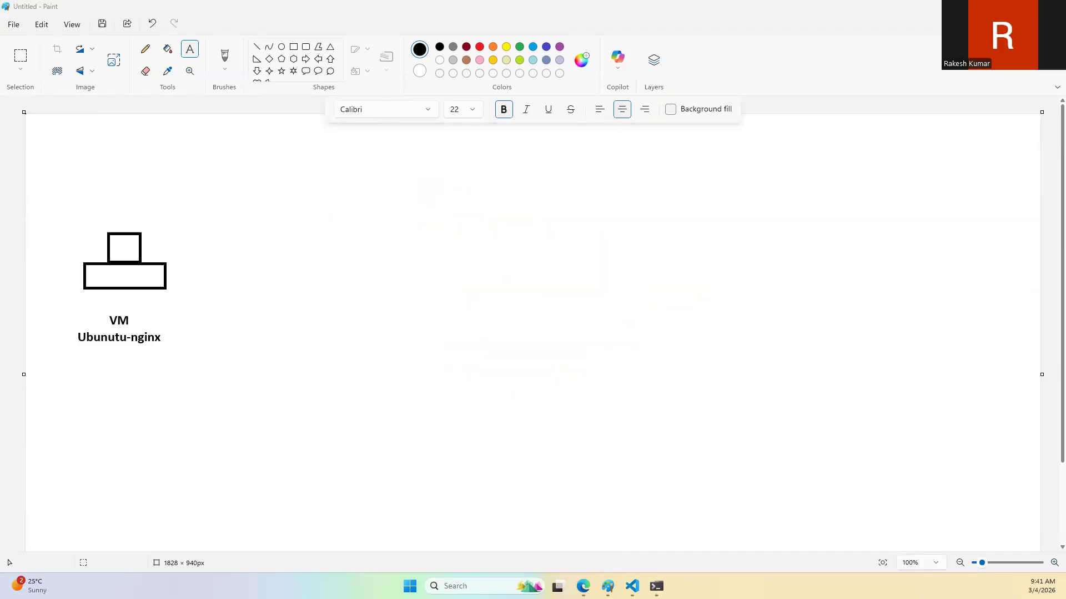
Step: Switch back to the terminal and open the Apache home page with "sudo vi index.html"
{"action": "left_click", "coordinate": [656, 586]}
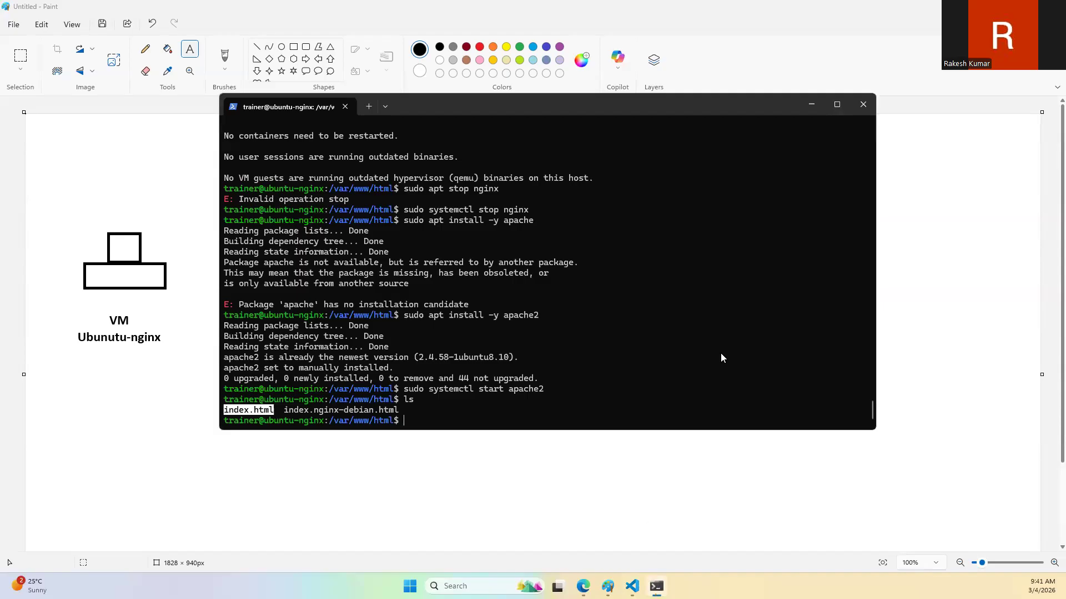
{"action": "type", "text": "sudo v"}
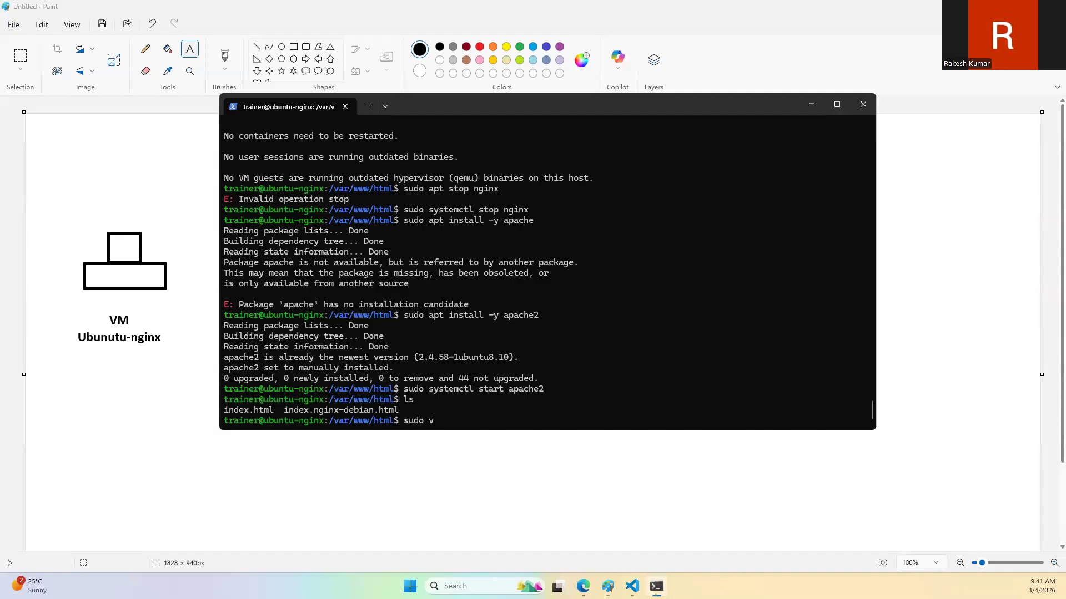
{"action": "type", "text": "i index."}
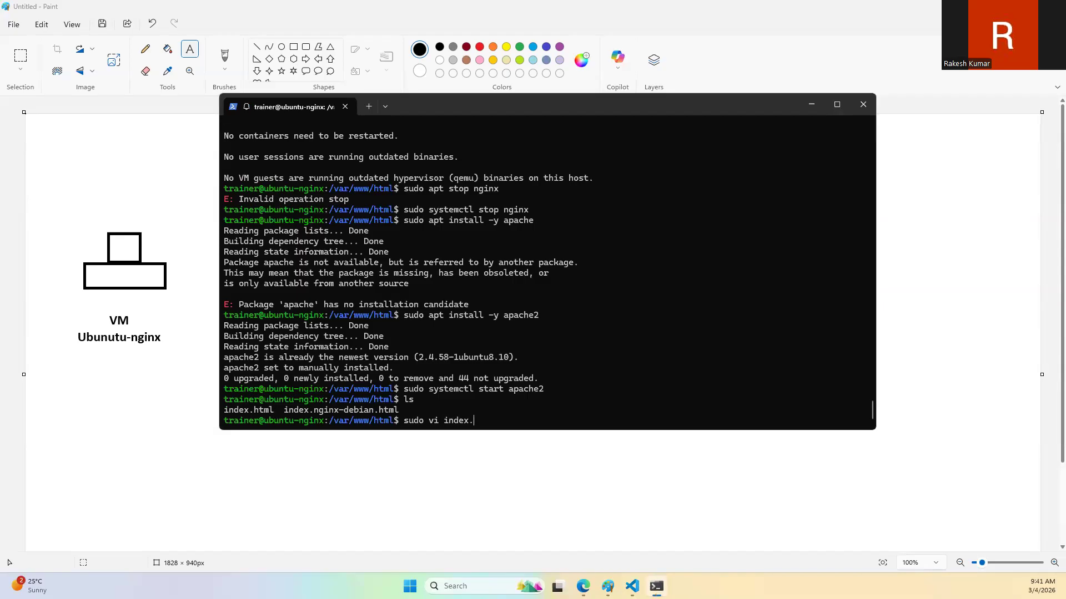
{"action": "type", "text": "html"}
{"action": "key", "text": "Return"}
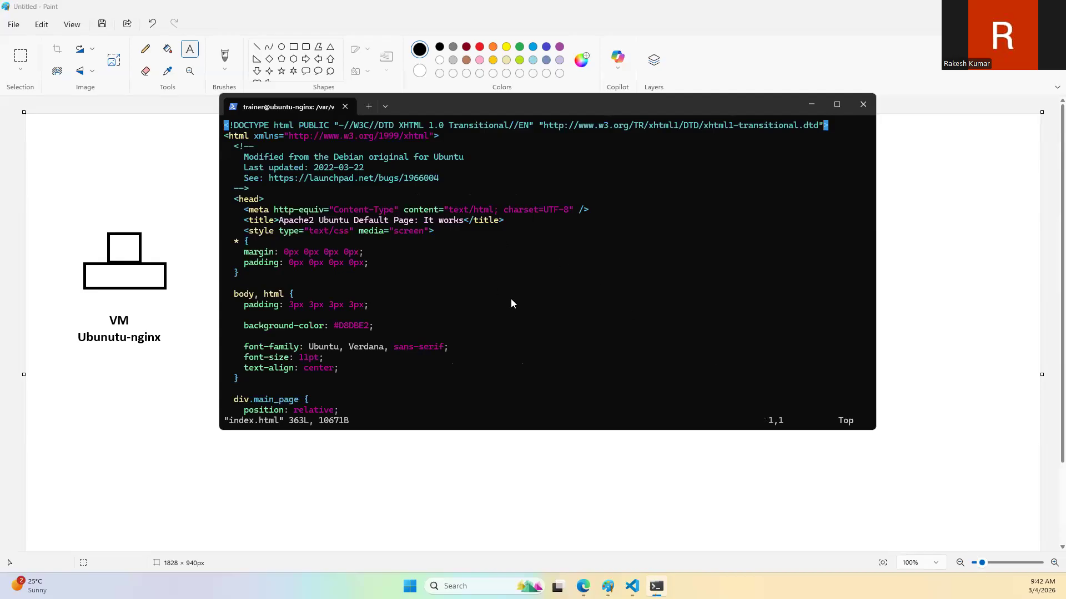
Step: Maximize the terminal, enter insert mode and go to the "Apache2 Default Page" heading section in the body of index.html
{"action": "key", "text": "Down"}
{"action": "key", "text": "Down"}
{"action": "key", "text": "Down"}
{"action": "key", "text": "Down"}
{"action": "key", "text": "Down"}
{"action": "key", "text": "Down"}
{"action": "key", "text": "Down"}
{"action": "key", "text": "Down"}
{"action": "key", "text": "Down"}
{"action": "key", "text": "Down"}
{"action": "key", "text": "Down"}
{"action": "double_click", "coordinate": [593, 109]}
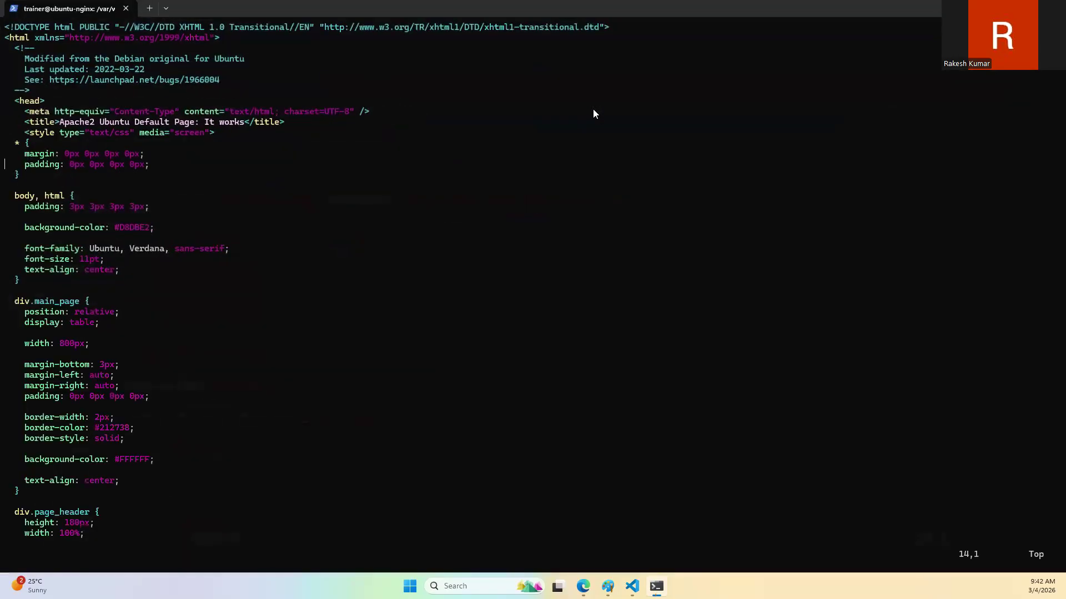
{"action": "key", "text": "i"}
{"action": "key", "text": "Down"}
{"action": "key", "text": "Down"}
{"action": "key", "text": "Down"}
{"action": "key", "text": "Down"}
{"action": "key", "text": "Down"}
{"action": "key", "text": "Down"}
{"action": "key", "text": "Down"}
{"action": "key", "text": "Down"}
{"action": "key", "text": "Down"}
{"action": "key", "text": "Down"}
{"action": "key", "text": "Down"}
{"action": "key", "text": "Down"}
{"action": "key", "text": "Down"}
{"action": "key", "text": "Down"}
{"action": "key", "text": "Down"}
{"action": "key", "text": "Down"}
{"action": "key", "text": "Down"}
{"action": "key", "text": "Down"}
{"action": "key", "text": "Down"}
{"action": "key", "text": "Down"}
{"action": "key", "text": "Down"}
{"action": "key", "text": "Down"}
{"action": "key", "text": "Down"}
{"action": "key", "text": "Down"}
{"action": "key", "text": "Down"}
{"action": "key", "text": "Down"}
{"action": "key", "text": "Down"}
{"action": "key", "text": "Down"}
{"action": "key", "text": "Down"}
{"action": "key", "text": "Down"}
{"action": "key", "text": "Down"}
{"action": "key", "text": "Down"}
{"action": "key", "text": "Down"}
{"action": "key", "text": "Down"}
{"action": "key", "text": "Down"}
{"action": "key", "text": "Down"}
{"action": "key", "text": "Down"}
{"action": "key", "text": "Down"}
{"action": "key", "text": "Down"}
{"action": "key", "text": "Down"}
{"action": "key", "text": "Down"}
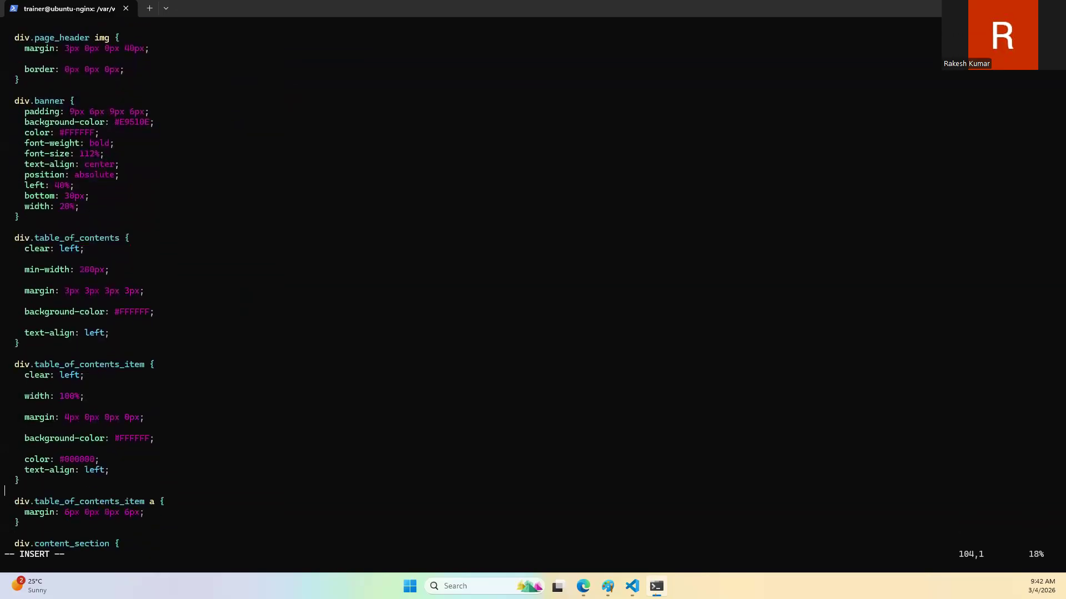
{"action": "key", "text": "Down"}
{"action": "key", "text": "Down"}
{"action": "key", "text": "Down"}
{"action": "key", "text": "Down"}
{"action": "key", "text": "Down"}
{"action": "key", "text": "Down"}
{"action": "key", "text": "Down"}
{"action": "key", "text": "Down"}
{"action": "key", "text": "Down"}
{"action": "key", "text": "Down"}
{"action": "key", "text": "Down"}
{"action": "key", "text": "Down"}
{"action": "key", "text": "Down"}
{"action": "key", "text": "Down"}
{"action": "key", "text": "Down"}
{"action": "key", "text": "Down"}
{"action": "key", "text": "Down"}
{"action": "key", "text": "Down"}
{"action": "key", "text": "Down"}
{"action": "key", "text": "Down"}
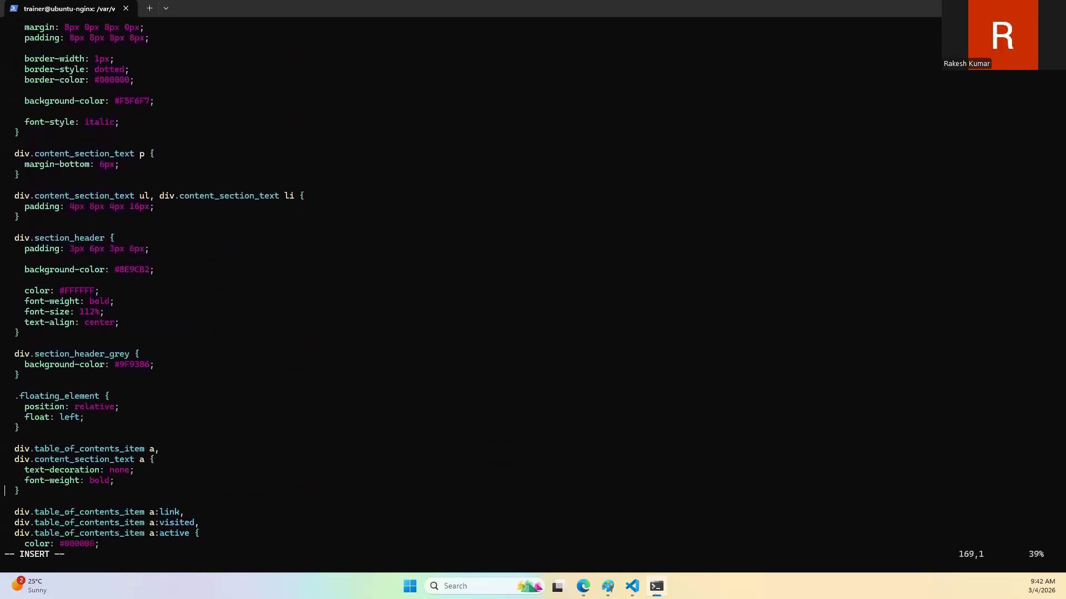
{"action": "key", "text": "Down"}
{"action": "key", "text": "Down"}
{"action": "key", "text": "Down"}
{"action": "key", "text": "Down"}
{"action": "key", "text": "Down"}
{"action": "key", "text": "Down"}
{"action": "key", "text": "Down"}
{"action": "key", "text": "Down"}
{"action": "key", "text": "Down"}
{"action": "key", "text": "Down"}
{"action": "key", "text": "Down"}
{"action": "key", "text": "Down"}
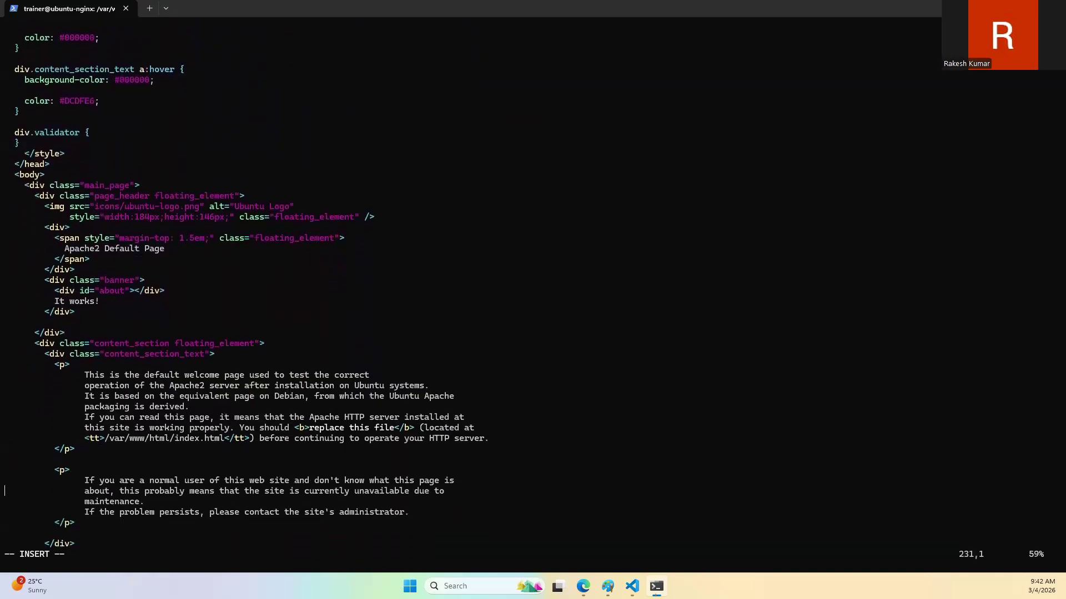
{"action": "key", "text": "Up"}
{"action": "key", "text": "Up"}
{"action": "key", "text": "Up"}
{"action": "key", "text": "Up"}
{"action": "key", "text": "Up"}
{"action": "key", "text": "Up"}
{"action": "key", "text": "Up"}
{"action": "key", "text": "Up"}
{"action": "key", "text": "Up"}
{"action": "key", "text": "Up"}
{"action": "key", "text": "Up"}
{"action": "key", "text": "Up"}
{"action": "key", "text": "Up"}
{"action": "key", "text": "Up"}
{"action": "key", "text": "Up"}
{"action": "key", "text": "Up"}
{"action": "key", "text": "Up"}
{"action": "key", "text": "Up"}
{"action": "key", "text": "Down"}
{"action": "key", "text": "Down"}
{"action": "key", "text": "Down"}
{"action": "key", "text": "Down"}
Step: Check the live page's heading in the browser and locate the matching "Apache2" text in index.html
{"action": "left_click", "coordinate": [583, 586]}
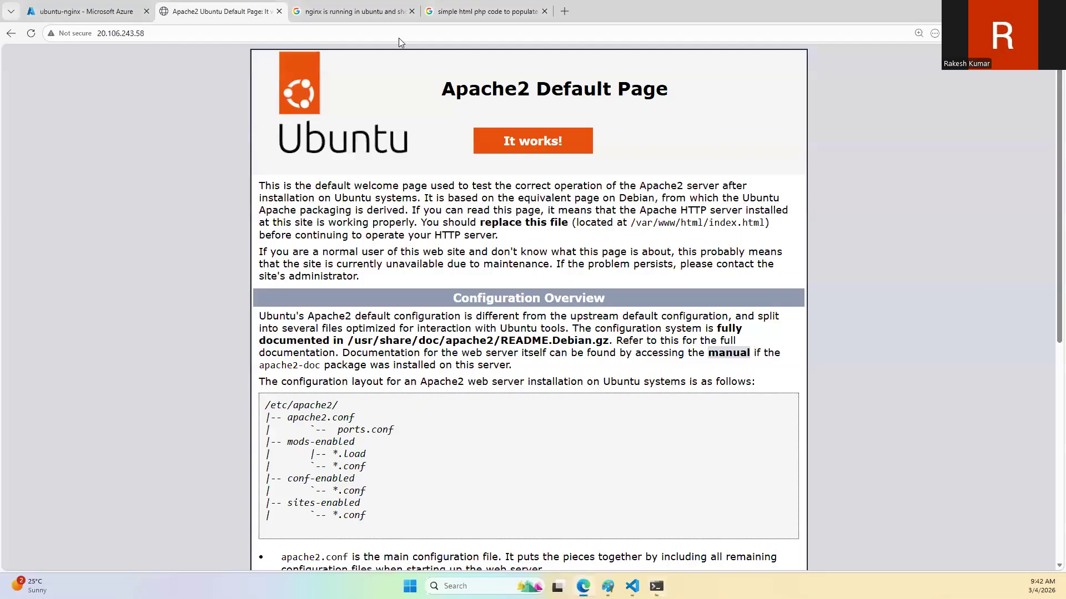
{"action": "left_click", "coordinate": [656, 586]}
{"action": "left_click_drag", "start_coordinate": [65, 250], "coordinate": [128, 250]}
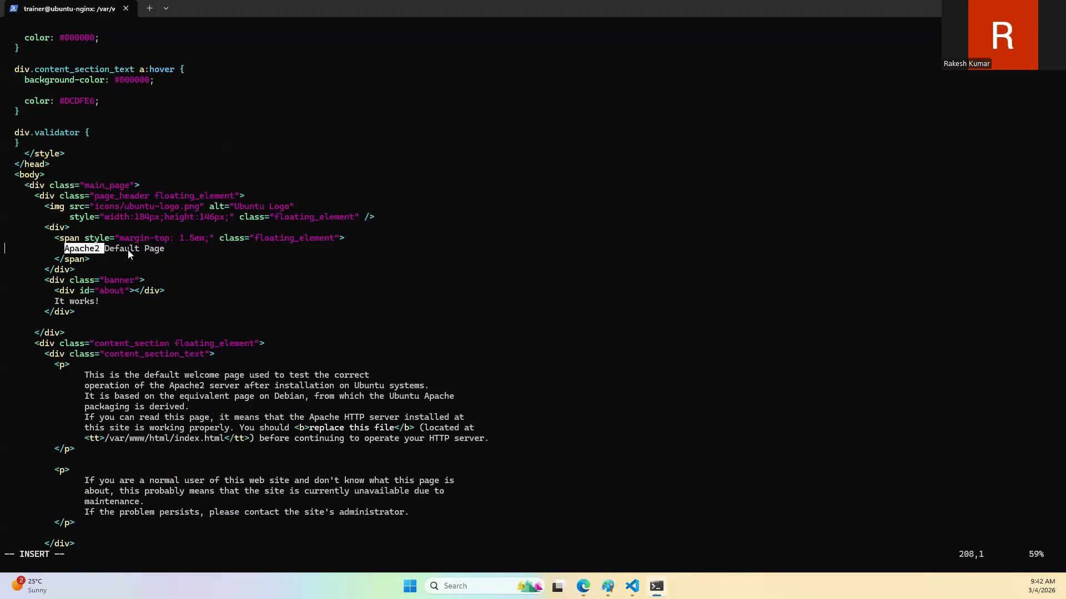
{"action": "left_click", "coordinate": [255, 259]}
Step: Switch to the browser's PHP computer-name search results and copy the snippet "<?php echo gethostname(); ?>" from the sample code
{"action": "left_click", "coordinate": [582, 586]}
{"action": "left_click", "coordinate": [463, 7]}
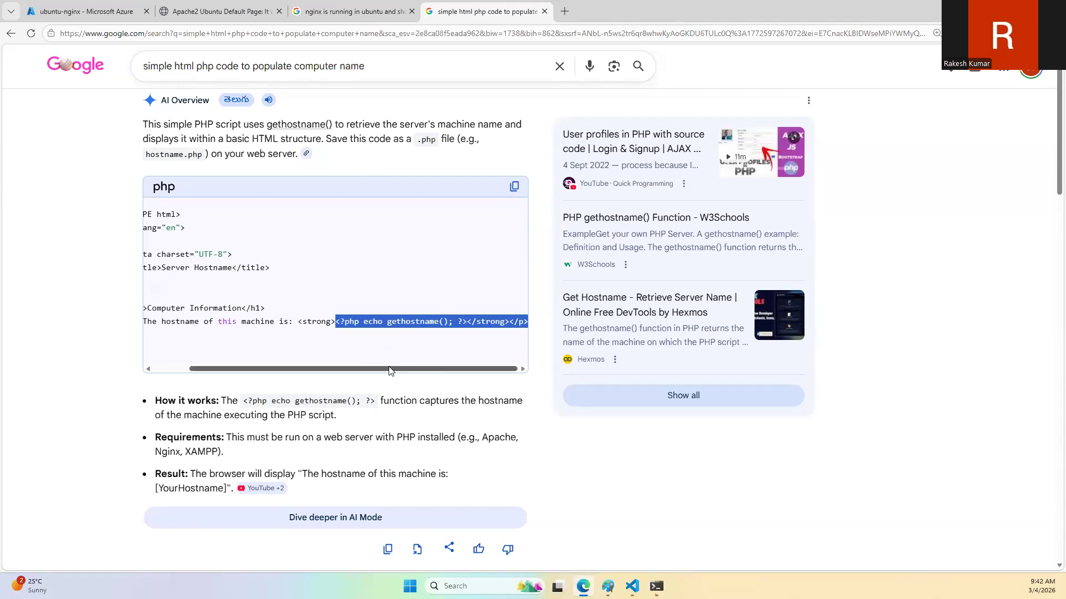
{"action": "left_click_drag", "start_coordinate": [390, 371], "coordinate": [195, 371]}
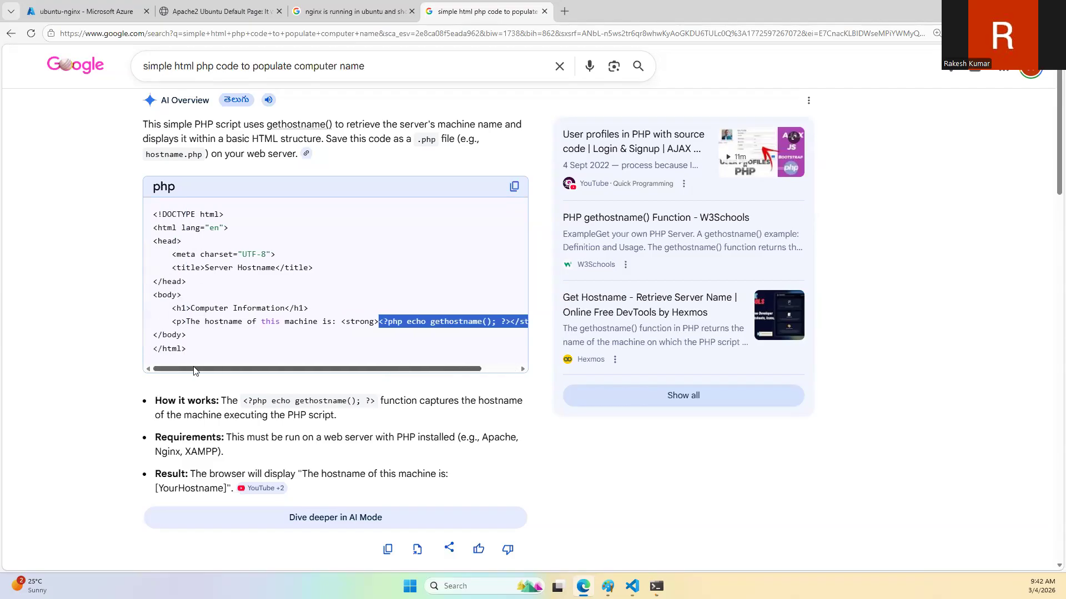
{"action": "left_click_drag", "start_coordinate": [328, 371], "coordinate": [456, 368]}
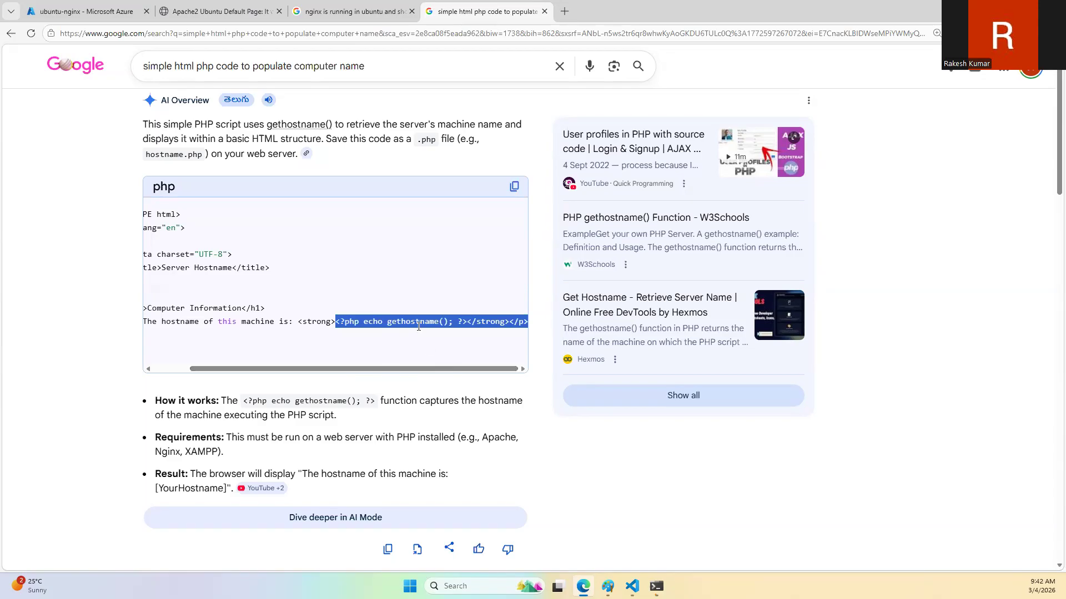
{"action": "left_click", "coordinate": [359, 324]}
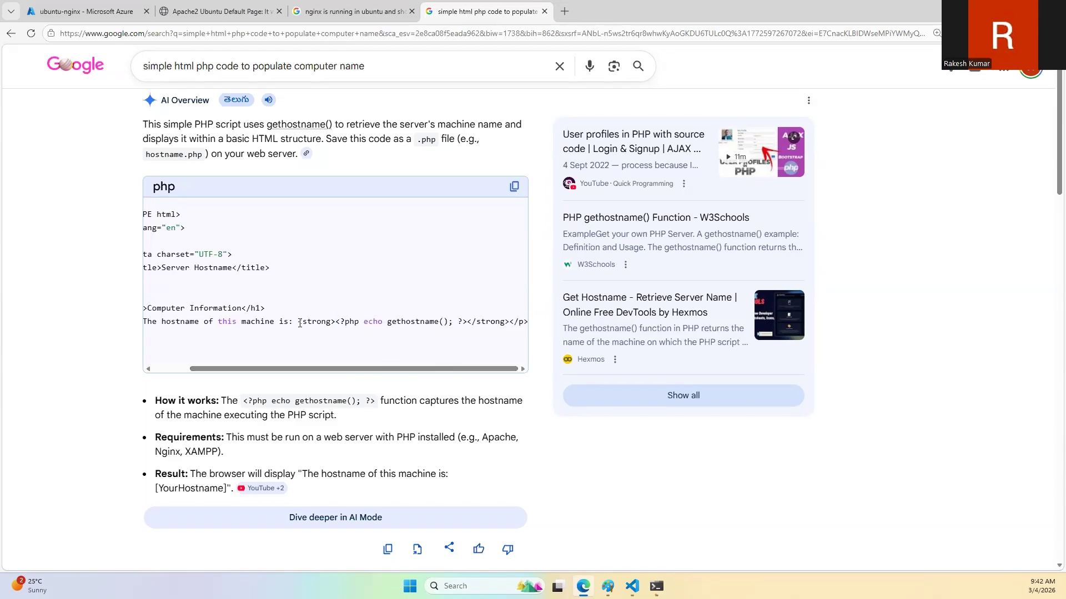
{"action": "left_click_drag", "start_coordinate": [301, 323], "coordinate": [509, 324]}
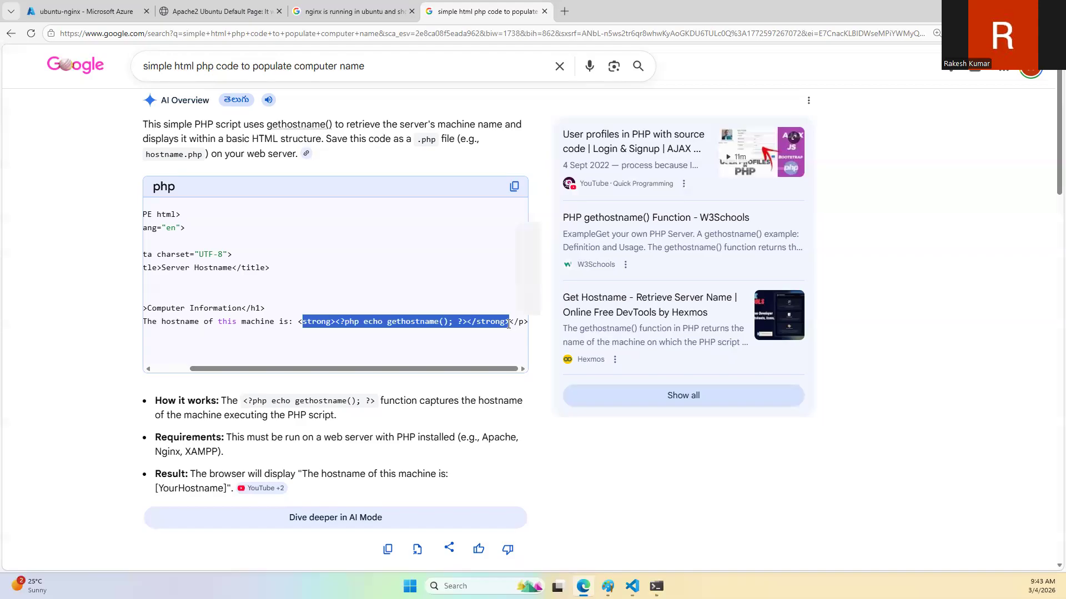
{"action": "left_click", "coordinate": [303, 326]}
{"action": "left_click_drag", "start_coordinate": [297, 325], "coordinate": [506, 324]}
{"action": "left_click", "coordinate": [502, 323]}
{"action": "left_click_drag", "start_coordinate": [336, 323], "coordinate": [466, 323]}
{"action": "key", "text": "ctrl+c"}
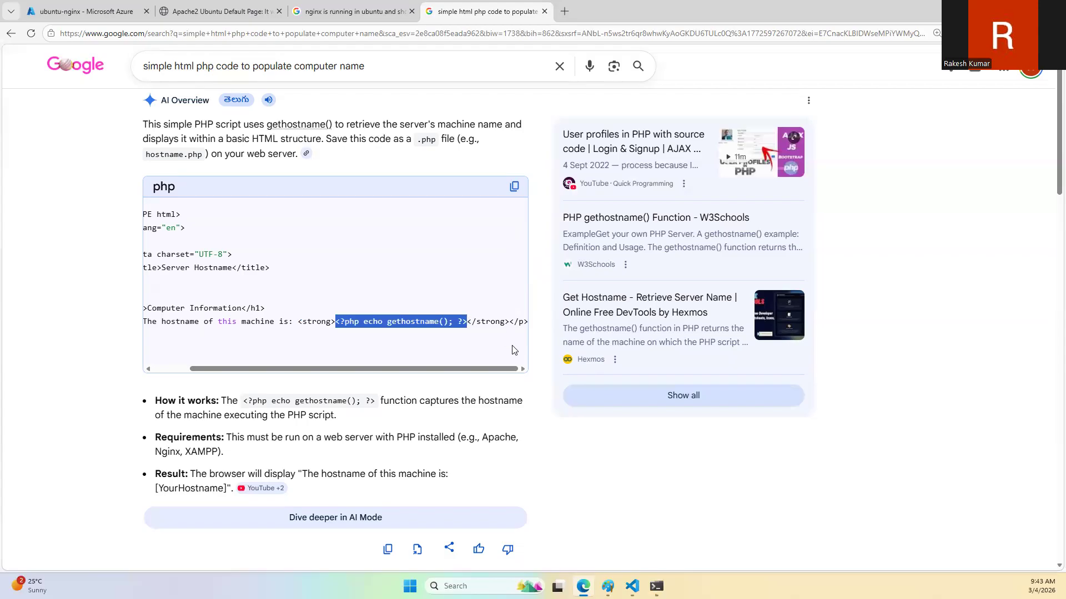
Step: Back in the terminal, replace "Apache2" in the page heading with "<?php echo gethostname(); ?>"
{"action": "left_click", "coordinate": [656, 586]}
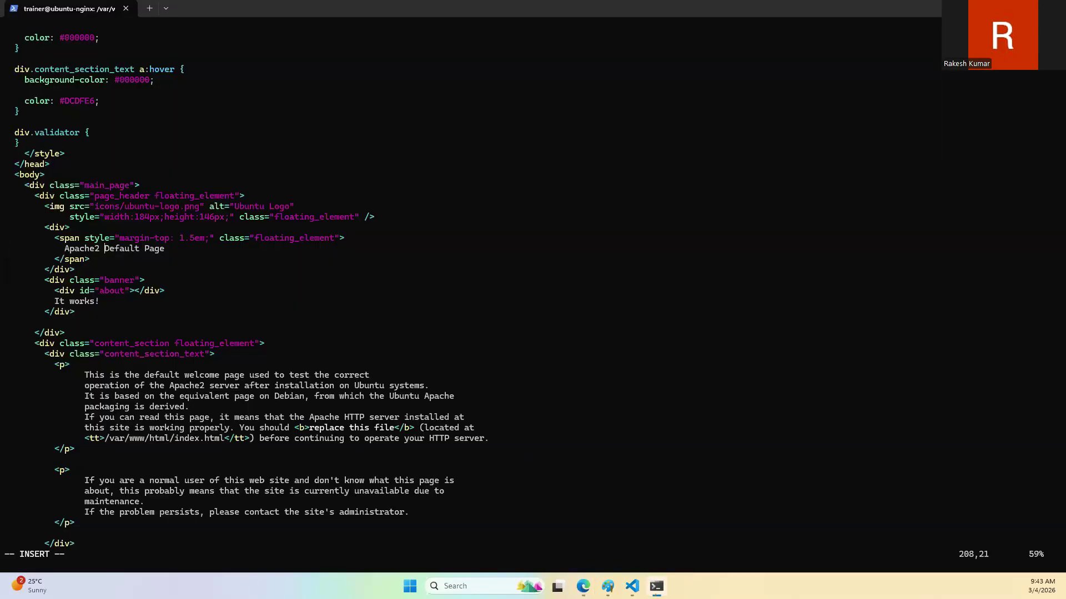
{"action": "key", "text": "ctrl+Left"}
{"action": "key", "text": "ctrl+Right"}
{"action": "key", "text": "ctrl+Right"}
{"action": "key", "text": "Delete"}
{"action": "key", "text": "Delete"}
{"action": "key", "text": "Delete"}
{"action": "key", "text": "Delete"}
{"action": "key", "text": "Delete"}
{"action": "key", "text": "Delete"}
{"action": "key", "text": "Delete"}
{"action": "key", "text": "ctrl+v"}
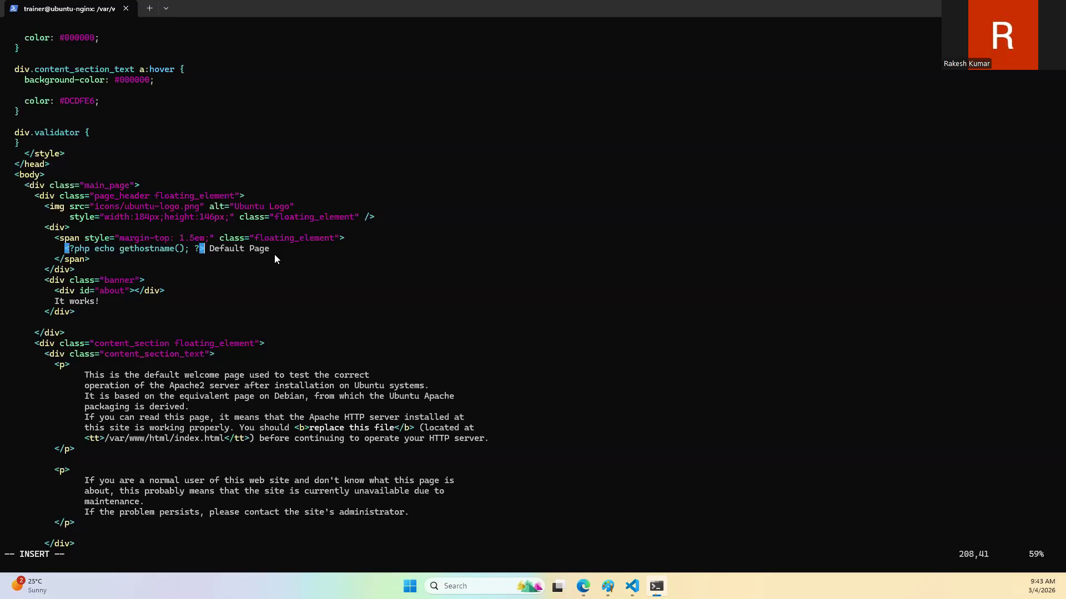
Step: Save index.html and quit vi with ":wq", then reload the VM's home page in the browser
{"action": "key", "text": "Escape"}
{"action": "type", "text": ":wq"}
{"action": "key", "text": "Return"}
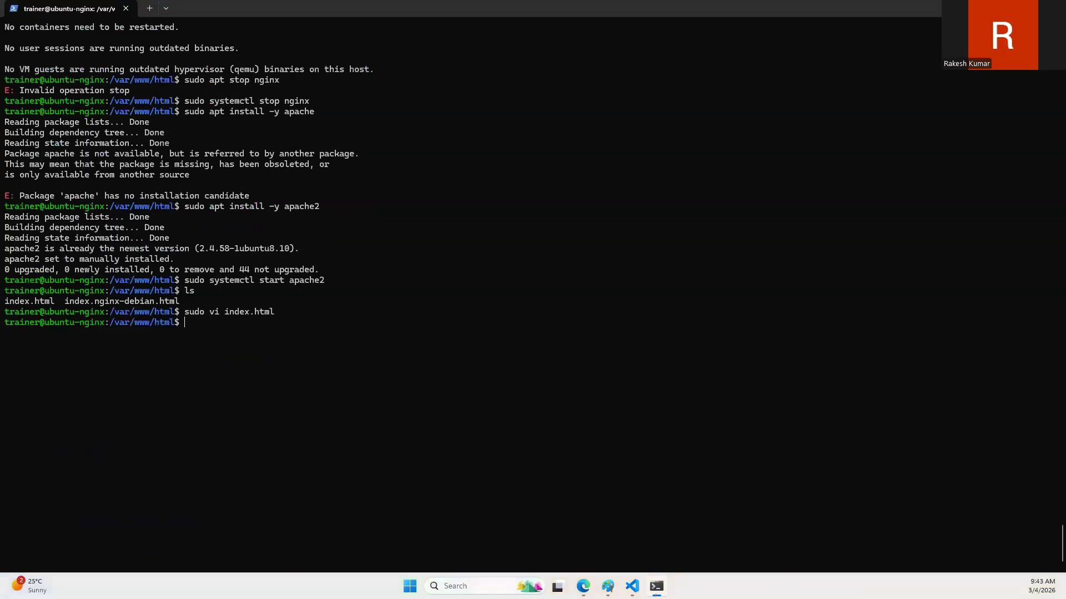
{"action": "left_click", "coordinate": [582, 586]}
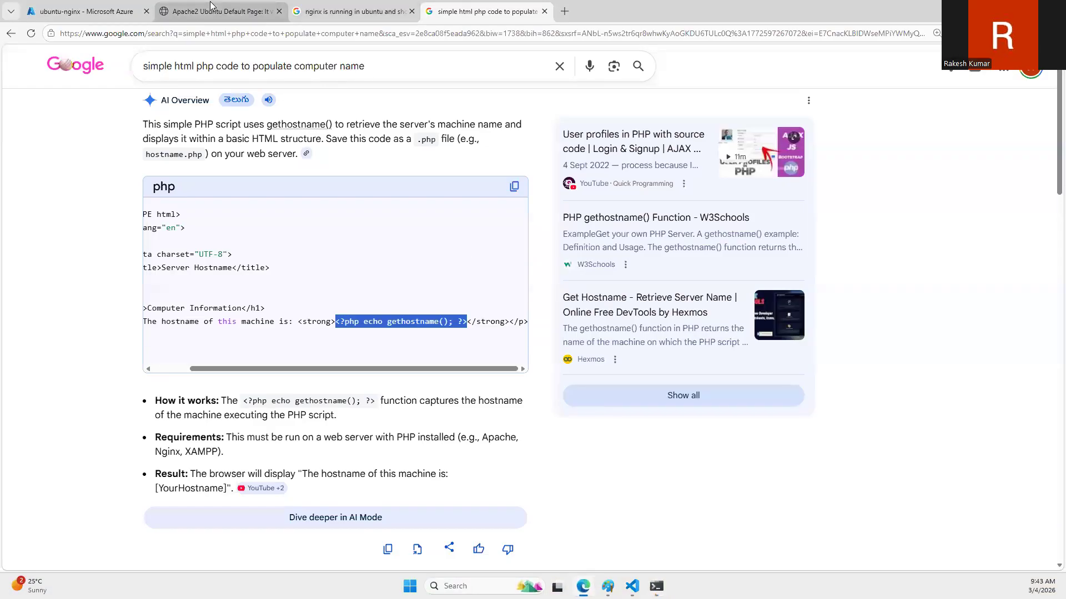
{"action": "left_click", "coordinate": [204, 10]}
{"action": "left_click", "coordinate": [31, 34]}
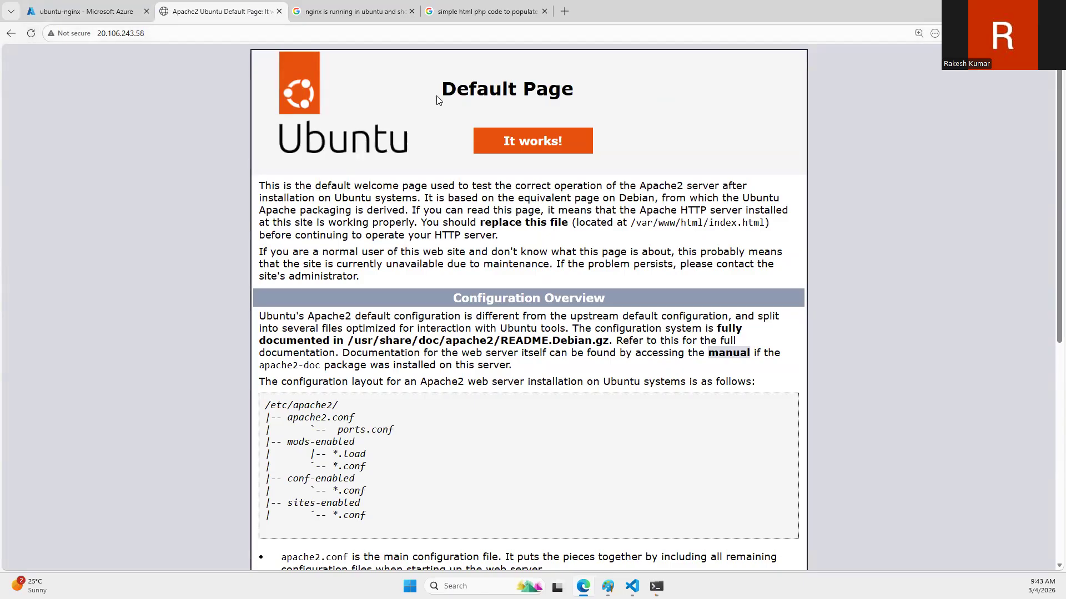
Step: Switch to the terminal and rerun "sudo apt install -y php" from the command history
{"action": "left_click", "coordinate": [656, 586]}
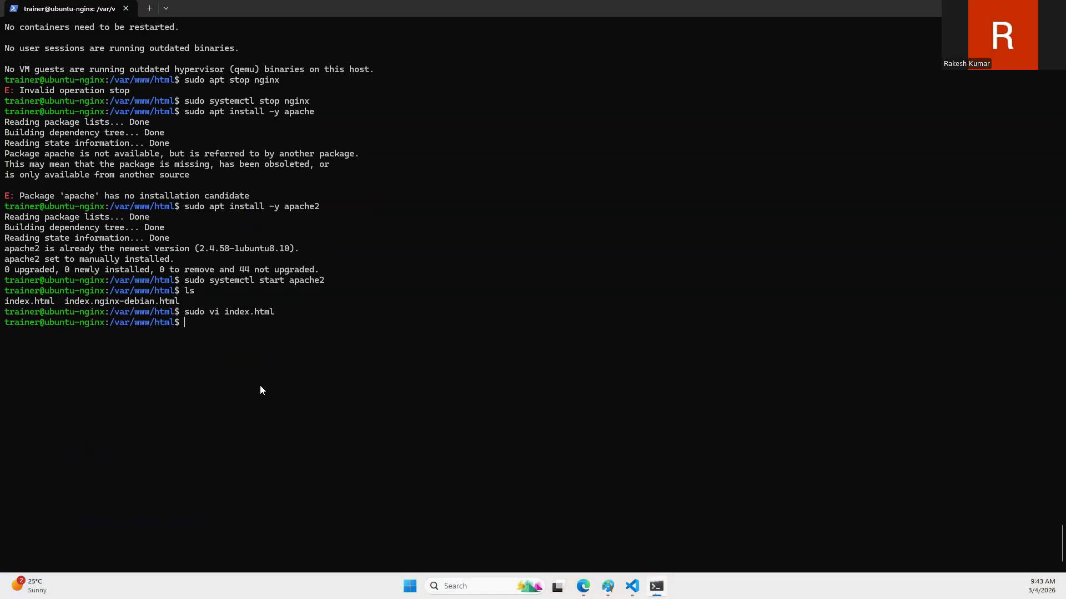
{"action": "key", "text": "Up"}
{"action": "key", "text": "Up"}
{"action": "key", "text": "Up"}
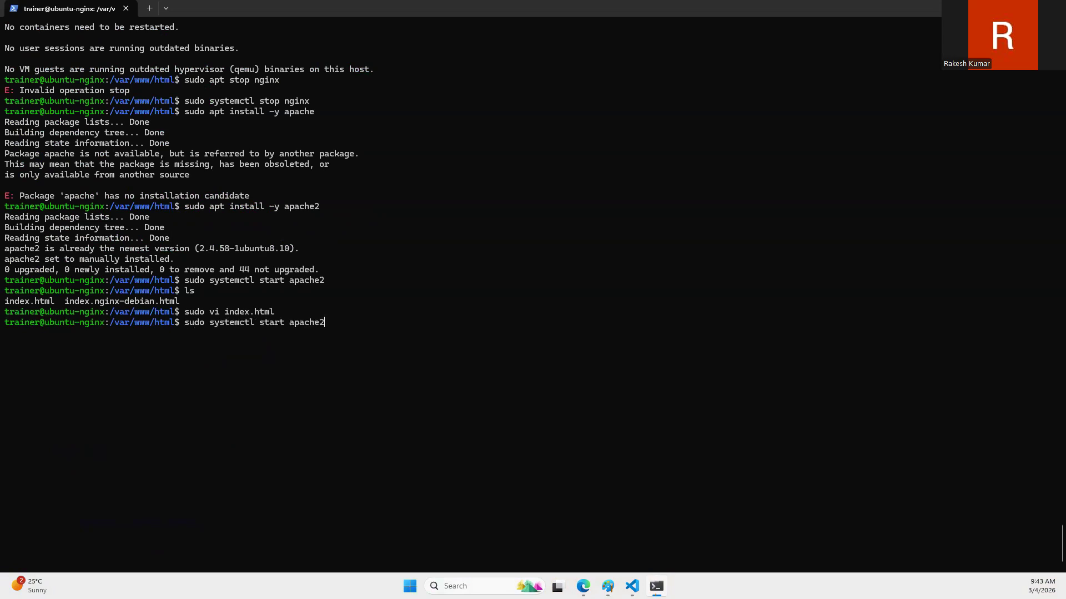
{"action": "key", "text": "Up"}
{"action": "key", "text": "Up"}
{"action": "key", "text": "Up"}
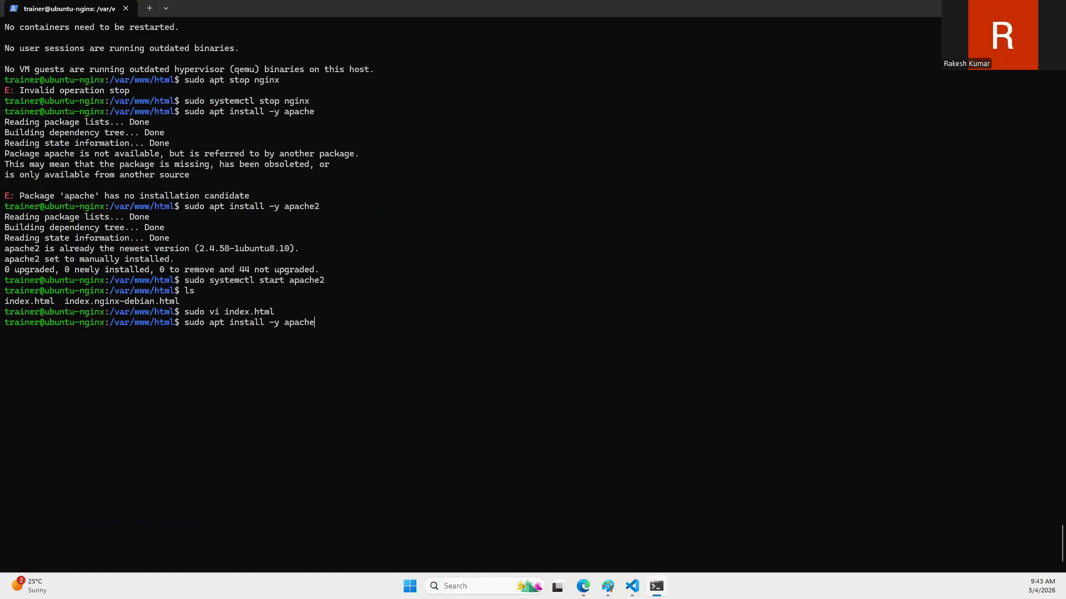
{"action": "key", "text": "Up"}
{"action": "key", "text": "Return"}
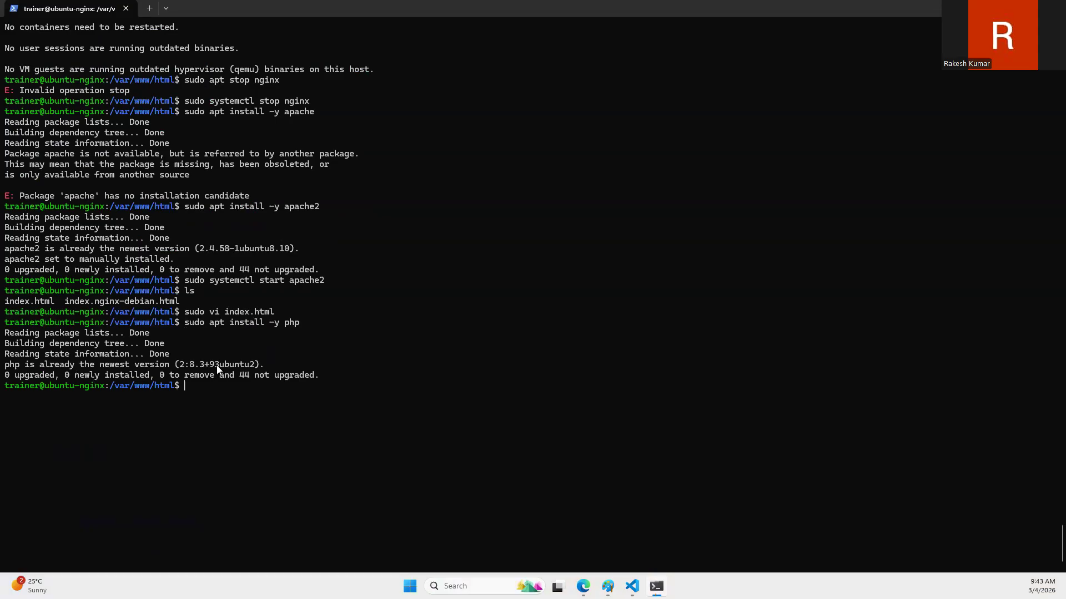
Step: Switch to the browser and open the Stack Overflow question "Get Client Machine Name in PHP" from the computer-name search results
{"action": "left_click", "coordinate": [583, 586]}
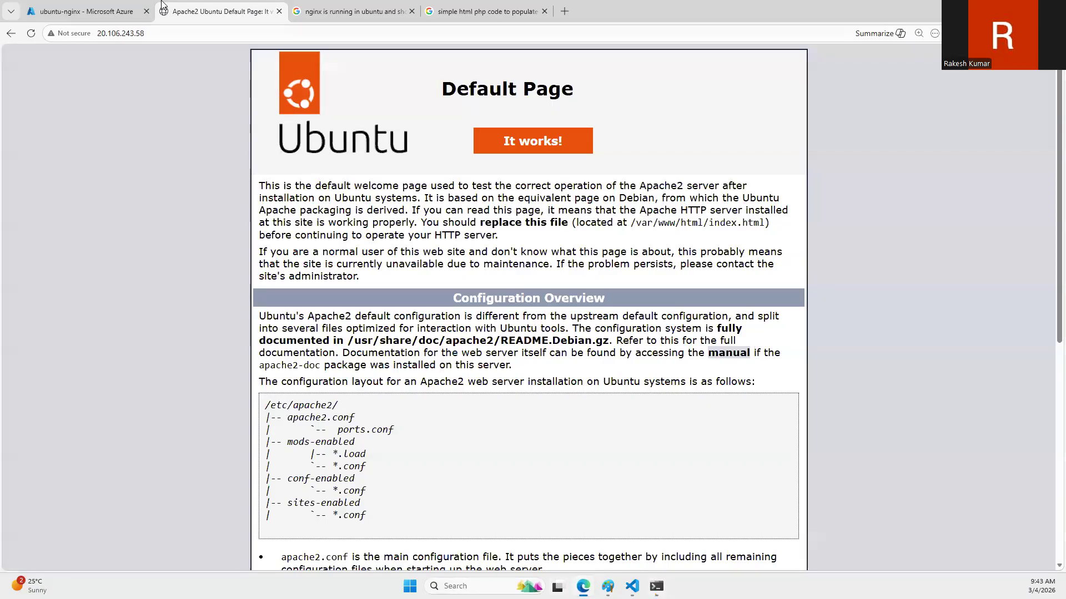
{"action": "left_click", "coordinate": [355, 11]}
{"action": "left_click", "coordinate": [450, 7]}
{"action": "scroll", "coordinate": [322, 388], "scroll_direction": "down", "scroll_amount": 3}
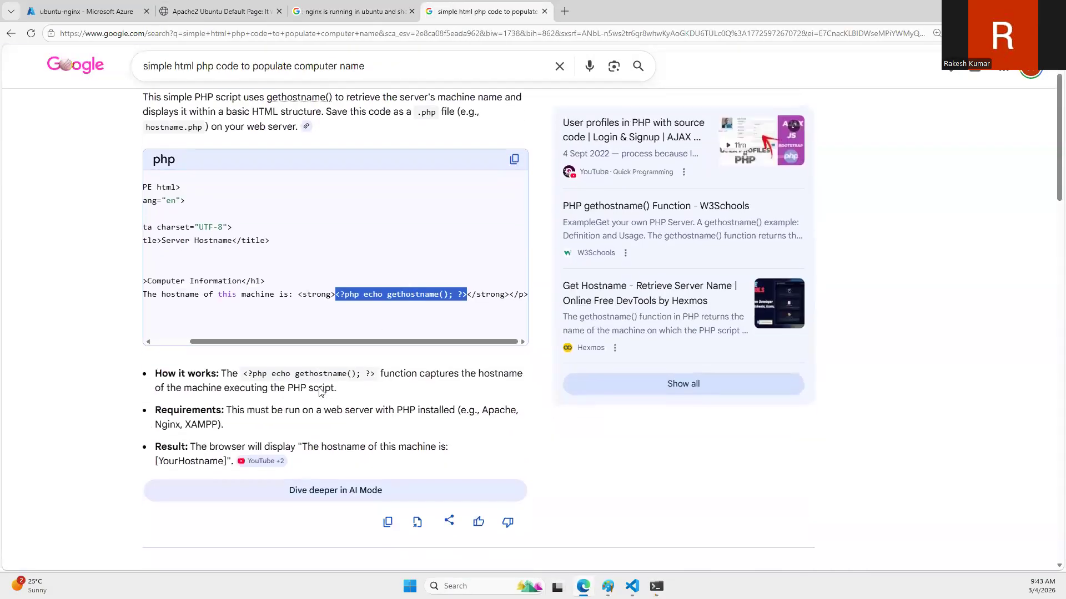
{"action": "left_click", "coordinate": [237, 354]}
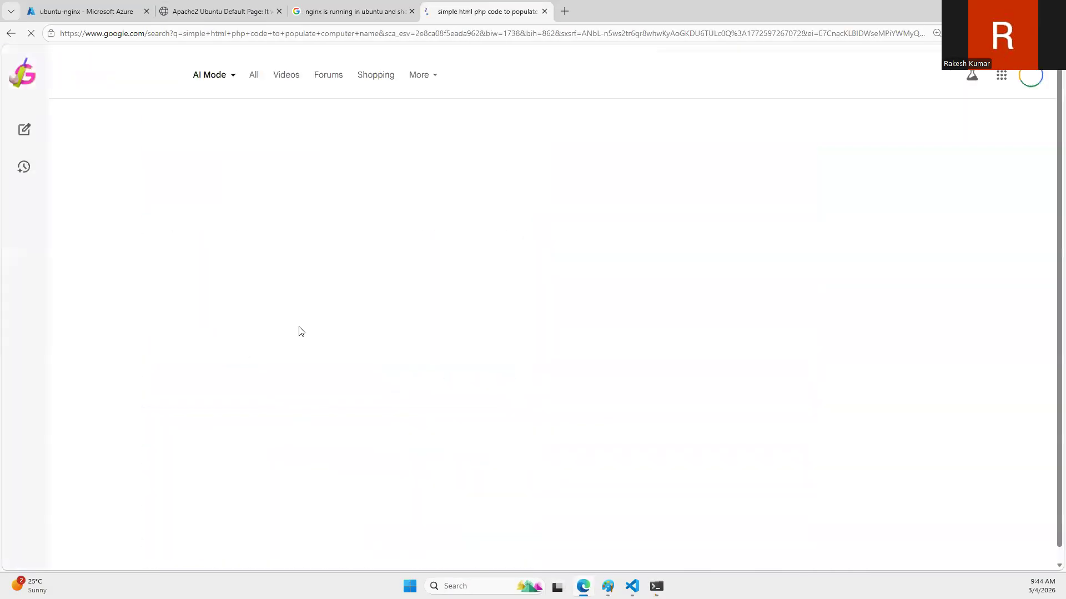
{"action": "left_click", "coordinate": [369, 7]}
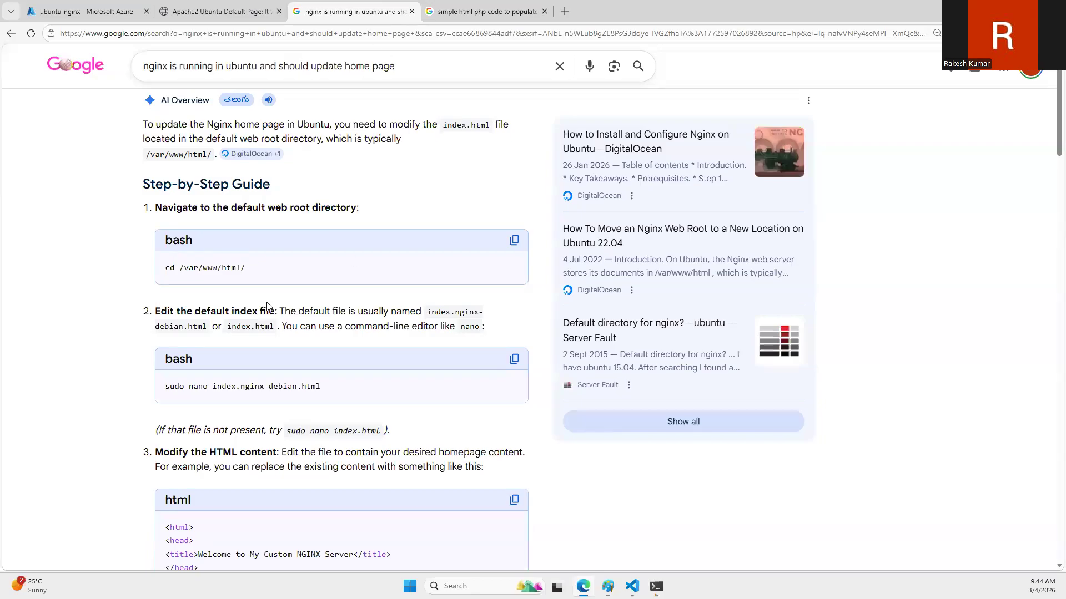
{"action": "left_click", "coordinate": [453, 6]}
{"action": "left_click", "coordinate": [11, 33]}
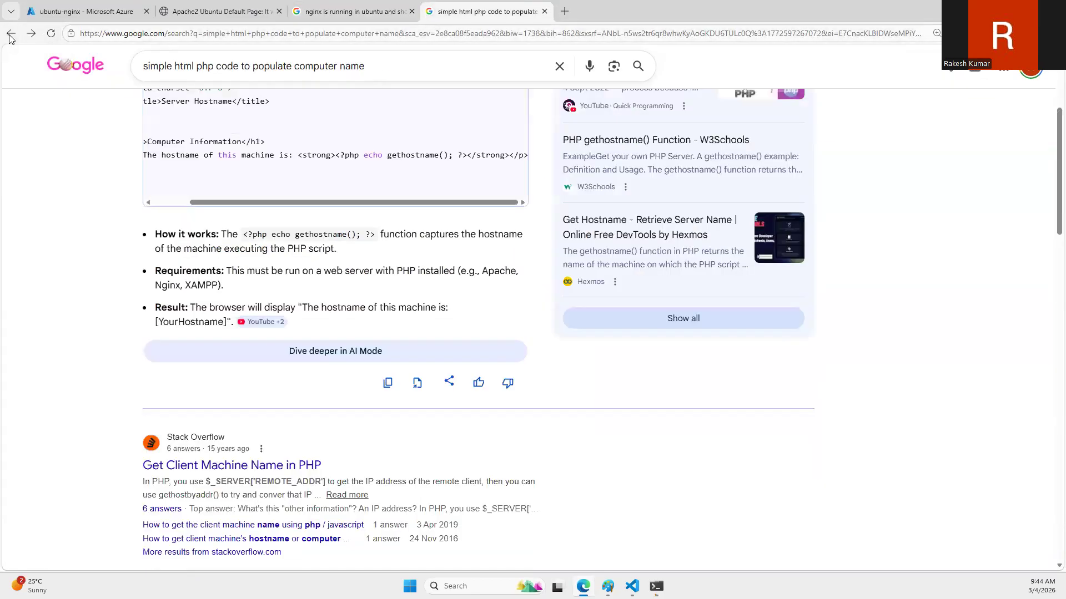
{"action": "scroll", "coordinate": [279, 288], "scroll_direction": "down", "scroll_amount": 3}
{"action": "middle_click", "coordinate": [247, 303]}
{"action": "left_click", "coordinate": [637, 5]}
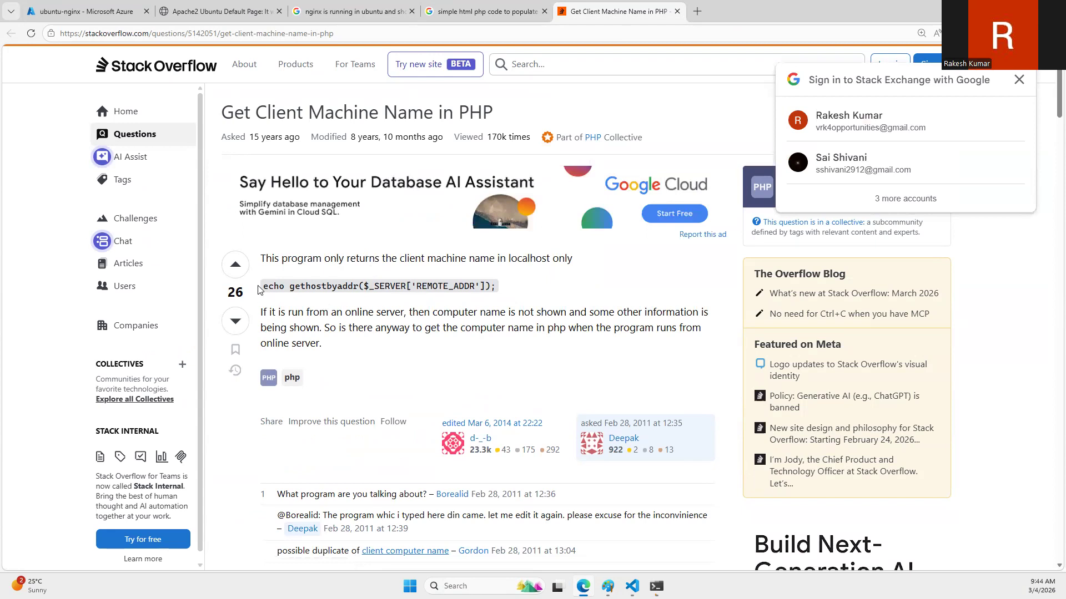
Step: Copy the code "$_SERVER['REMOTE_ADDR']" from the first answer
{"action": "scroll", "coordinate": [342, 304], "scroll_direction": "down", "scroll_amount": 5}
{"action": "scroll", "coordinate": [342, 304], "scroll_direction": "down", "scroll_amount": 3}
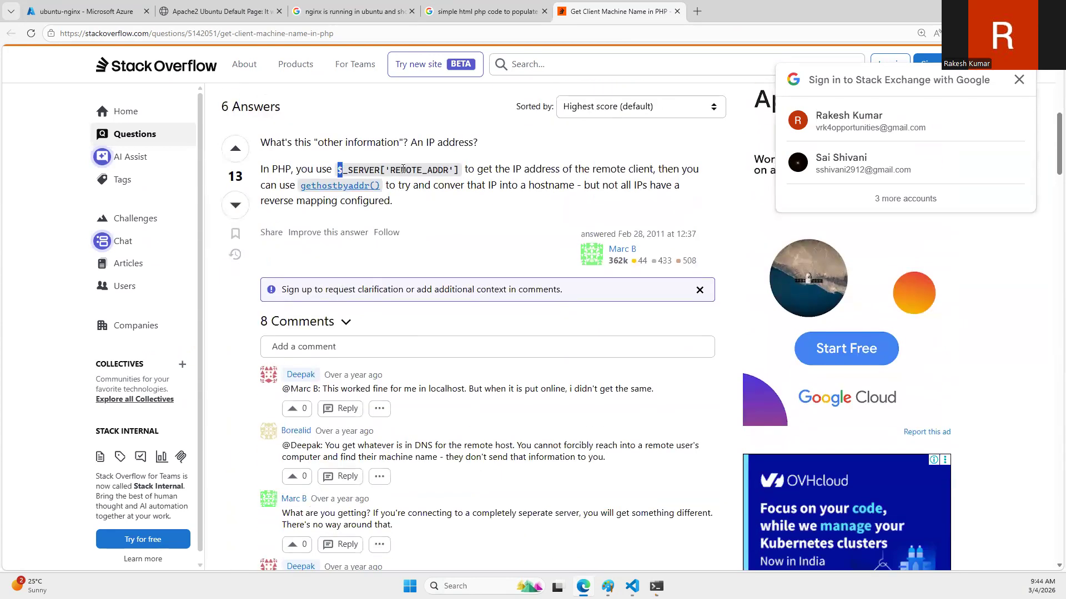
{"action": "left_click_drag", "start_coordinate": [338, 168], "coordinate": [458, 169]}
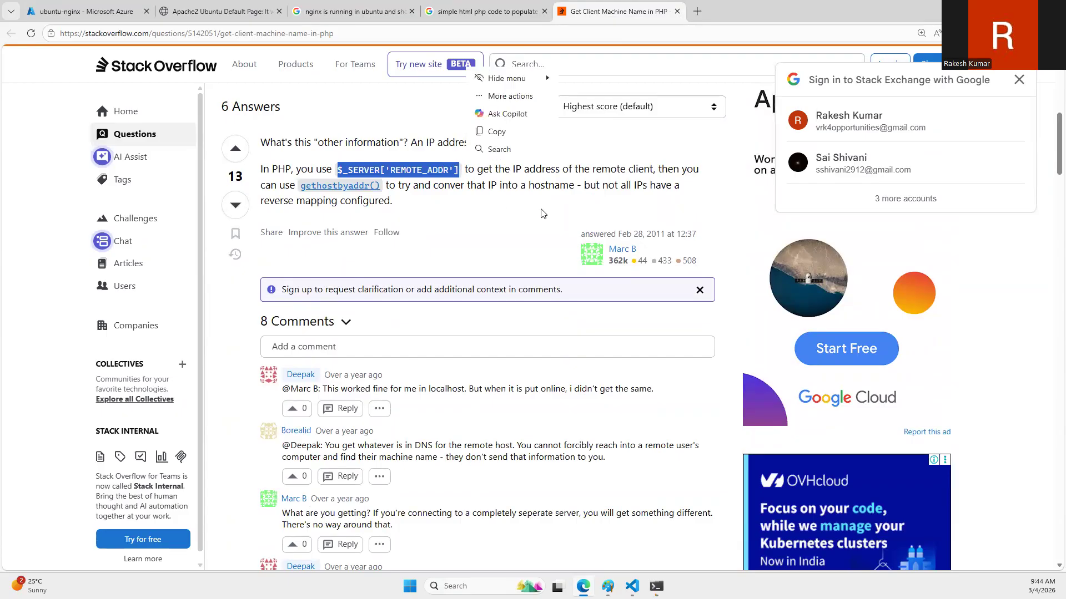
{"action": "key", "text": "ctrl+c"}
Step: Switch back to the terminal and reopen the home page file with "sudo vi index.html"
{"action": "key", "text": "alt+Tab"}
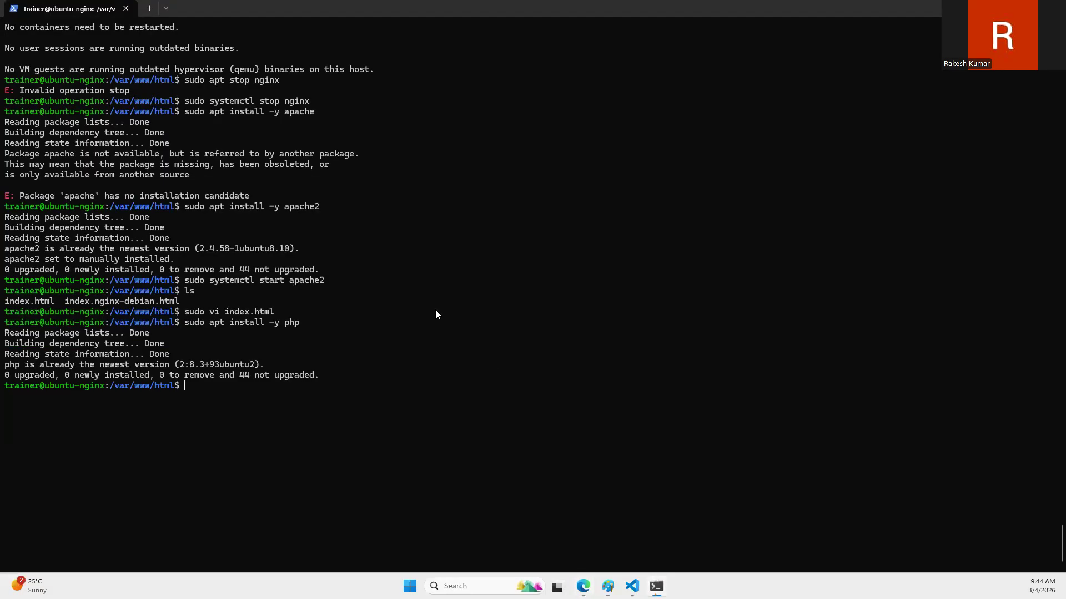
{"action": "key", "text": "Up"}
{"action": "key", "text": "Up"}
{"action": "key", "text": "Return"}
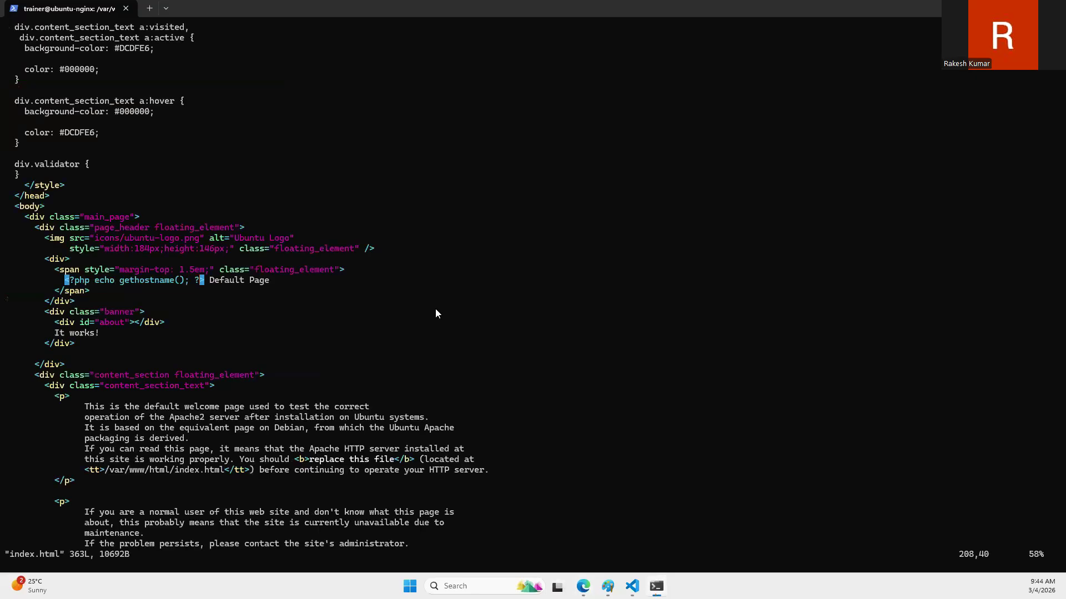
{"action": "key", "text": "super+shift+s"}
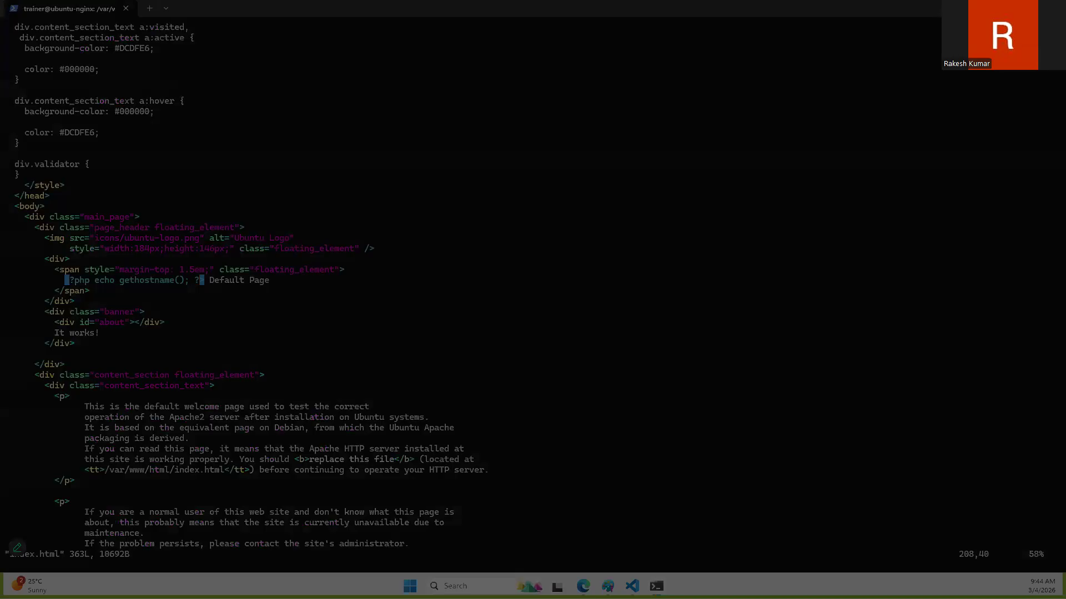
{"action": "key", "text": "Escape"}
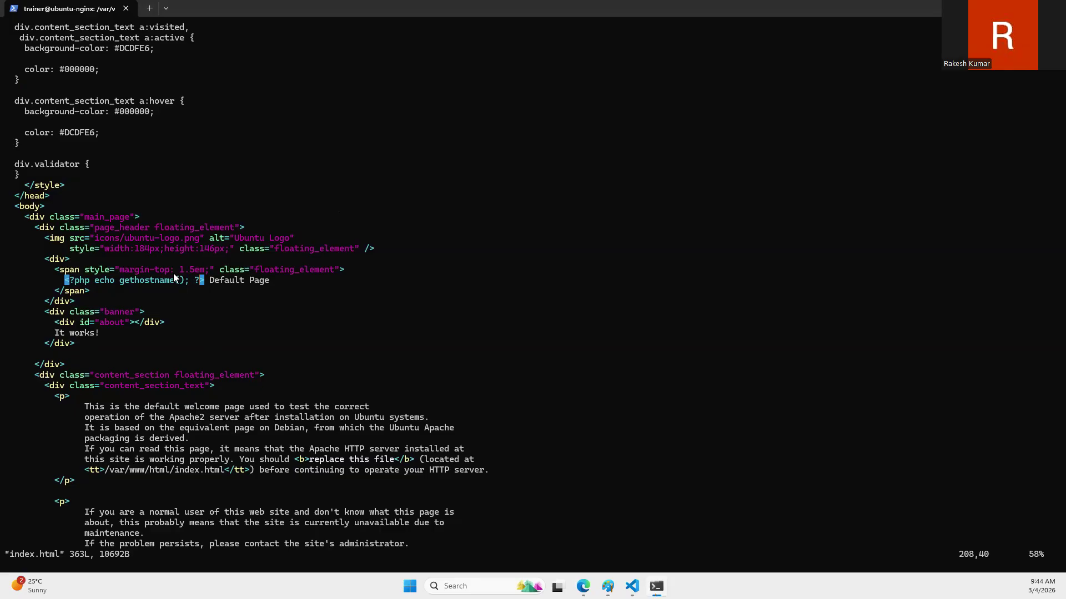
Step: Delete the code "echo gethostname();" from inside the PHP tag in the page header of index.html
{"action": "key", "text": "i"}
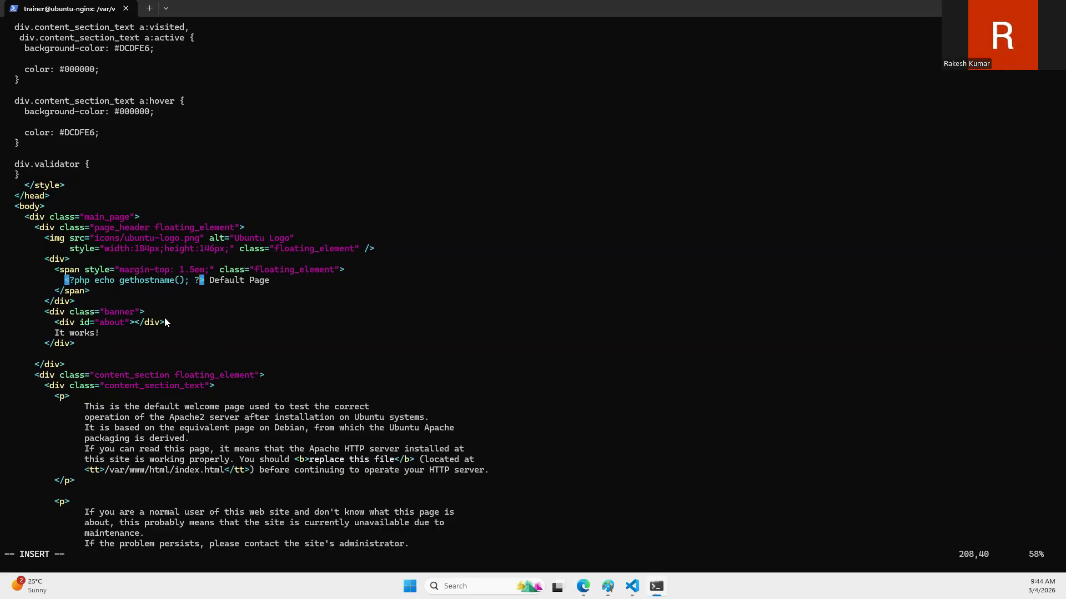
{"action": "key", "text": "Down"}
{"action": "key", "text": "Down"}
{"action": "key", "text": "Up"}
{"action": "key", "text": "Up"}
{"action": "key", "text": "Left"}
{"action": "key", "text": "Left"}
{"action": "key", "text": "Right"}
{"action": "key", "text": "BackSpace"}
{"action": "key", "text": "BackSpace"}
{"action": "key", "text": "BackSpace"}
{"action": "key", "text": "BackSpace"}
{"action": "key", "text": "BackSpace"}
{"action": "key", "text": "BackSpace"}
{"action": "key", "text": "BackSpace"}
{"action": "key", "text": "BackSpace"}
{"action": "key", "text": "BackSpace"}
{"action": "key", "text": "BackSpace"}
{"action": "key", "text": "BackSpace"}
{"action": "key", "text": "BackSpace"}
{"action": "key", "text": "BackSpace"}
{"action": "key", "text": "BackSpace"}
{"action": "key", "text": "BackSpace"}
{"action": "key", "text": "BackSpace"}
{"action": "key", "text": "BackSpace"}
{"action": "key", "text": "BackSpace"}
{"action": "key", "text": "BackSpace"}
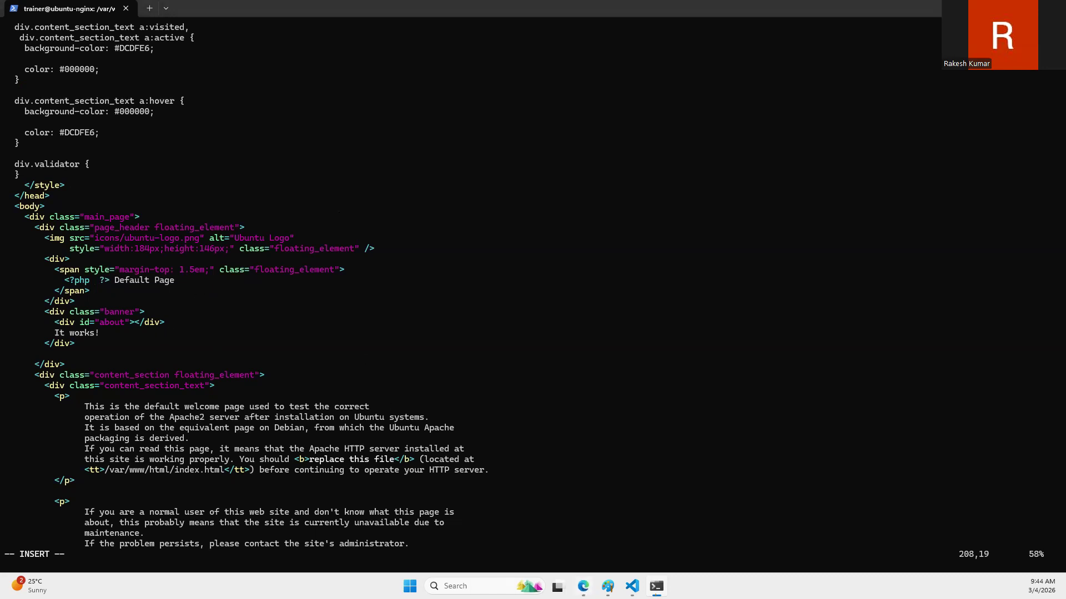
Step: Insert "echo $_SERVER['REMOTE_ADDR'];" inside the header's empty PHP tag, save index.html and quit vi
{"action": "left_click", "coordinate": [582, 586]}
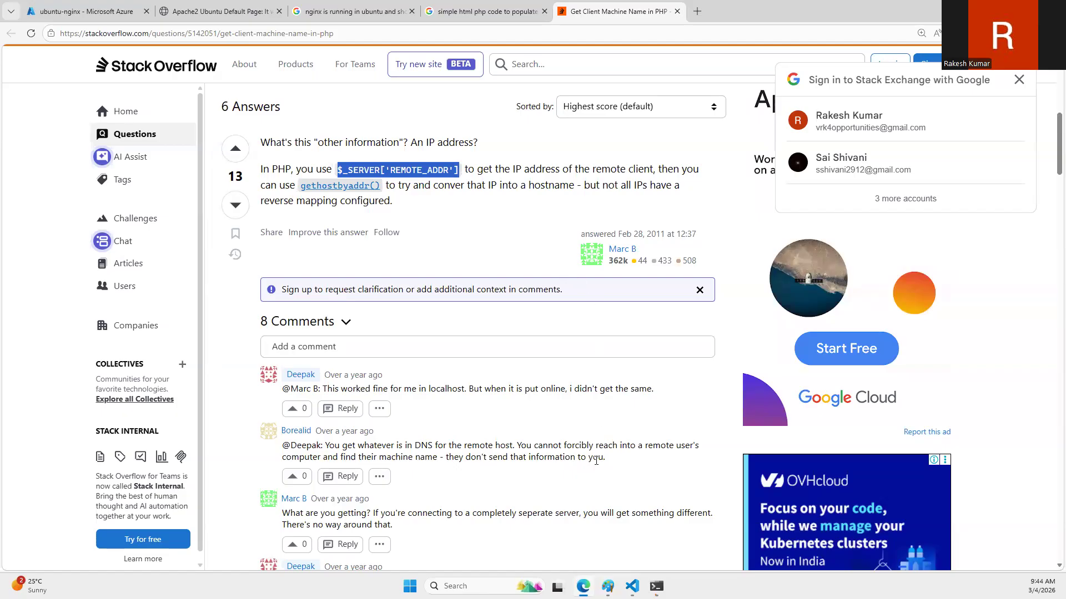
{"action": "left_click", "coordinate": [656, 586]}
{"action": "key", "text": "ctrl+v"}
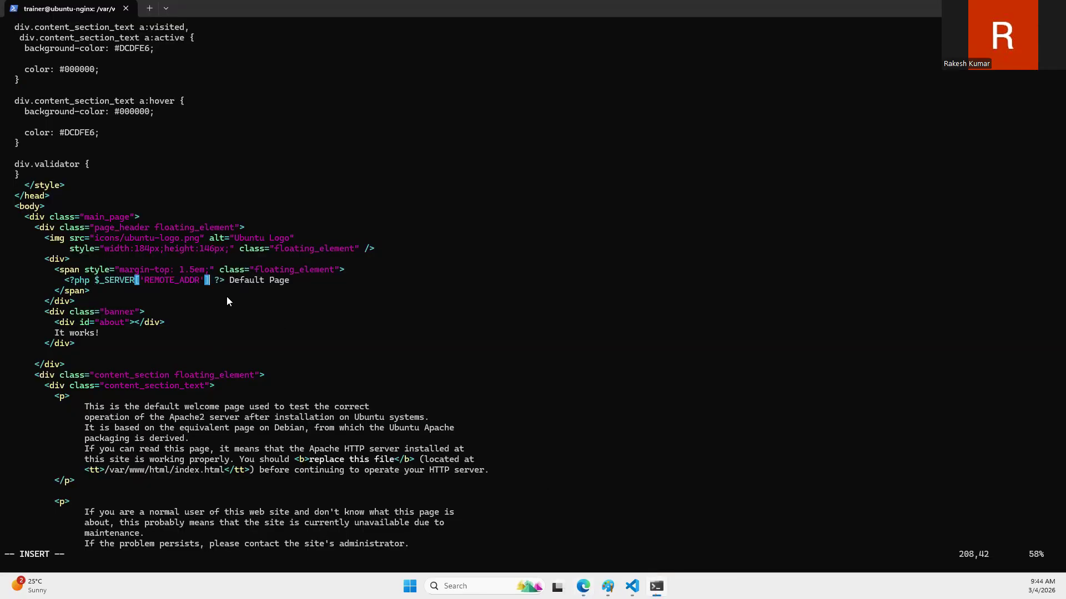
{"action": "type", "text": ";"}
{"action": "key", "text": "Left"}
{"action": "key", "text": "Left"}
{"action": "key", "text": "Left"}
{"action": "key", "text": "Left"}
{"action": "key", "text": "Left"}
{"action": "key", "text": "Left"}
{"action": "key", "text": "Left"}
{"action": "key", "text": "Left"}
{"action": "key", "text": "Left"}
{"action": "key", "text": "Left"}
{"action": "key", "text": "Left"}
{"action": "key", "text": "Left"}
{"action": "key", "text": "Left"}
{"action": "key", "text": "Left"}
{"action": "key", "text": "Left"}
{"action": "type", "text": "echo"}
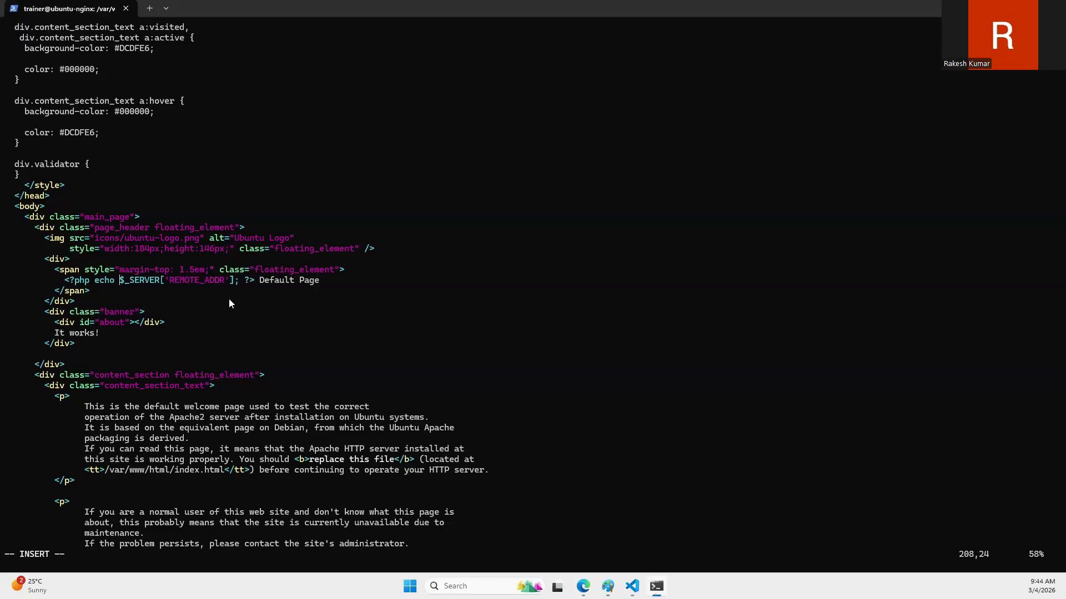
{"action": "key", "text": "Escape"}
{"action": "type", "text": ":wq"}
{"action": "key", "text": "Return"}
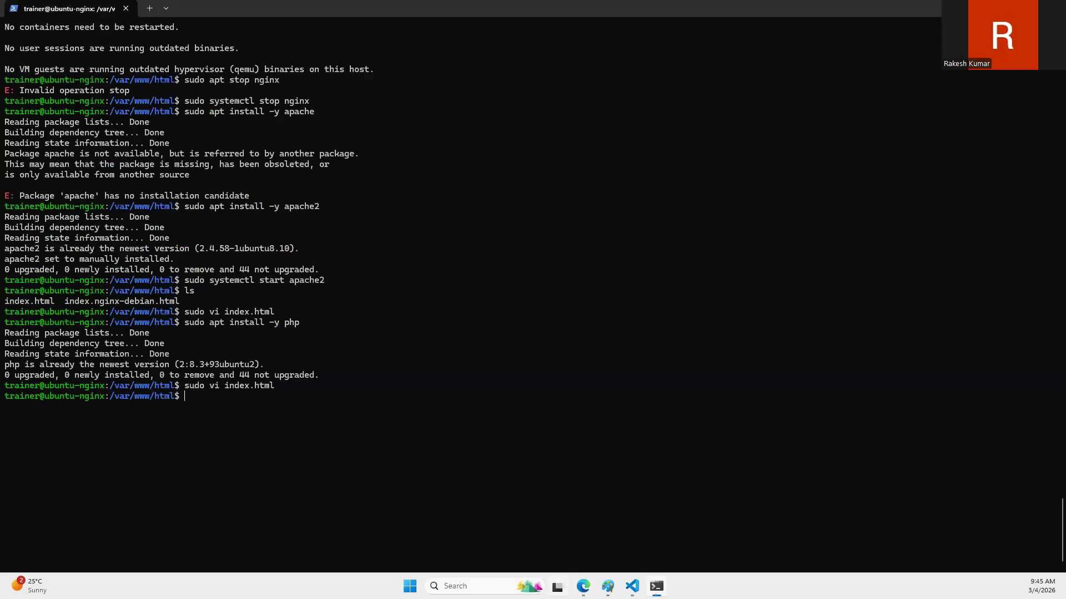
Step: Switch to the browser and reload the VM's home page at 20.106.243.58
{"action": "key", "text": "alt+Tab"}
{"action": "left_click", "coordinate": [207, 7]}
{"action": "left_click", "coordinate": [34, 38]}
{"action": "left_click", "coordinate": [34, 38]}
{"action": "left_click", "coordinate": [35, 38]}
{"action": "left_click", "coordinate": [34, 38]}
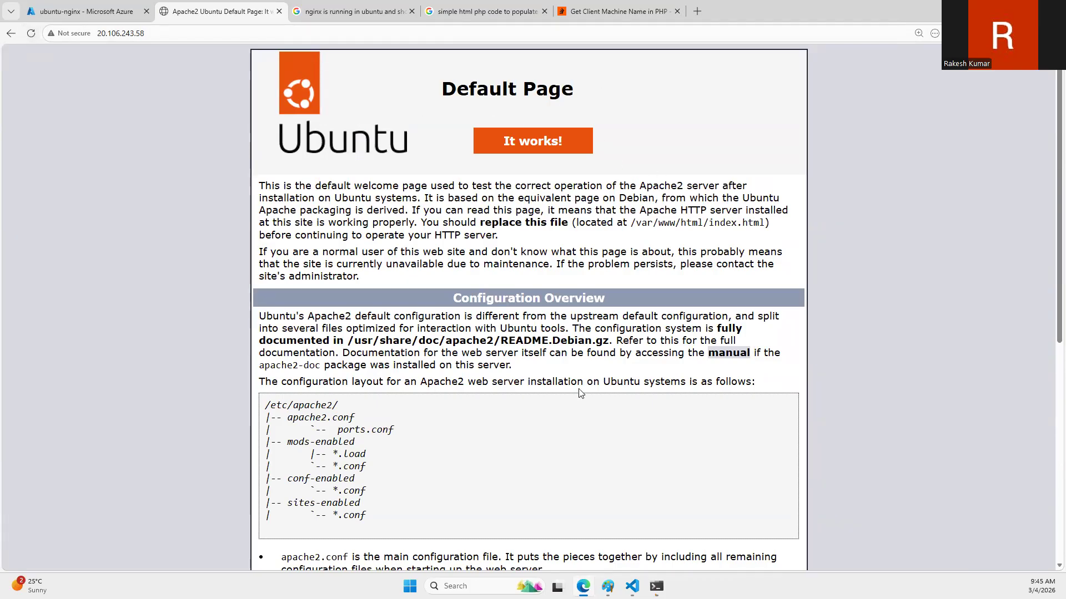
Step: Look through the further answers to the Stack Overflow question for another way to get the machine name
{"action": "left_click", "coordinate": [580, 7]}
{"action": "scroll", "coordinate": [386, 424], "scroll_direction": "down", "scroll_amount": 4}
{"action": "scroll", "coordinate": [387, 425], "scroll_direction": "down", "scroll_amount": 5}
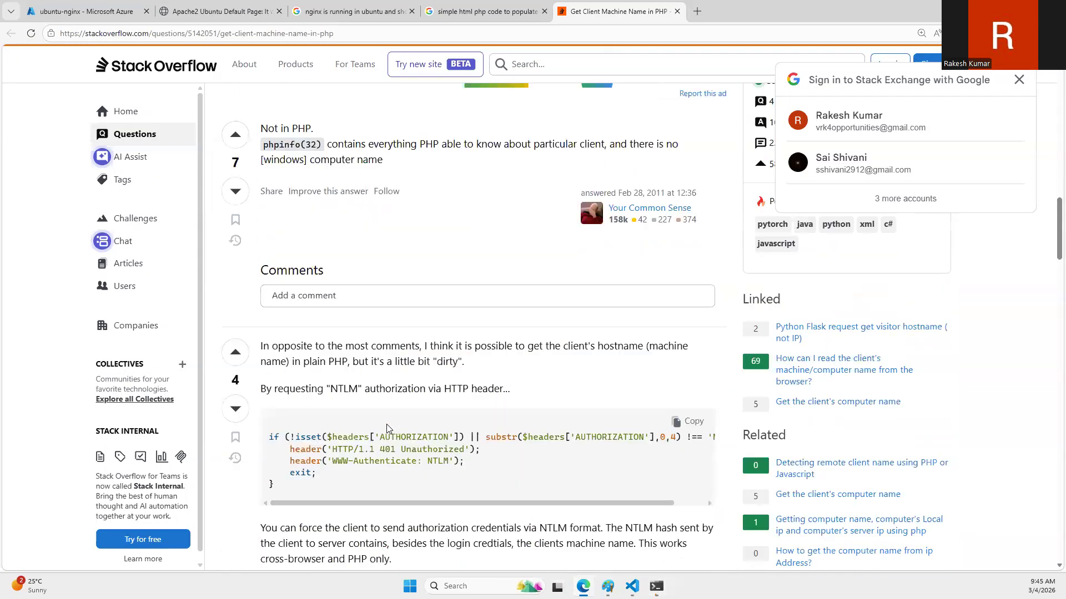
{"action": "scroll", "coordinate": [387, 429], "scroll_direction": "down", "scroll_amount": 3}
Step: Check the VM's home page against the computer-name search results and the ubuntu-nginx network settings in Azure
{"action": "left_click", "coordinate": [433, 5]}
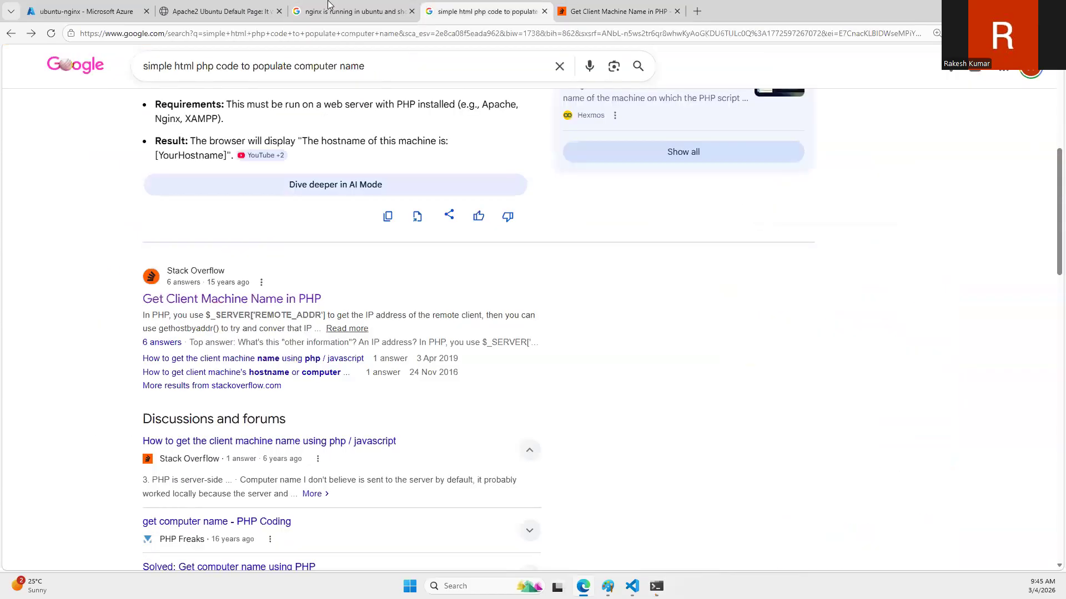
{"action": "left_click", "coordinate": [222, 10]}
{"action": "left_click", "coordinate": [430, 6]}
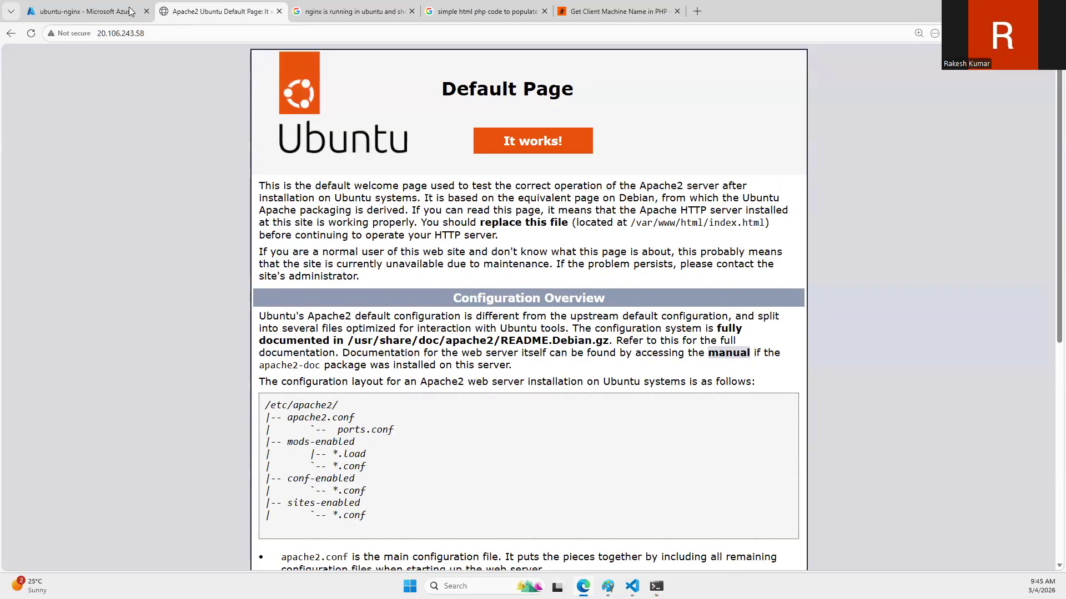
{"action": "left_click", "coordinate": [191, 11]}
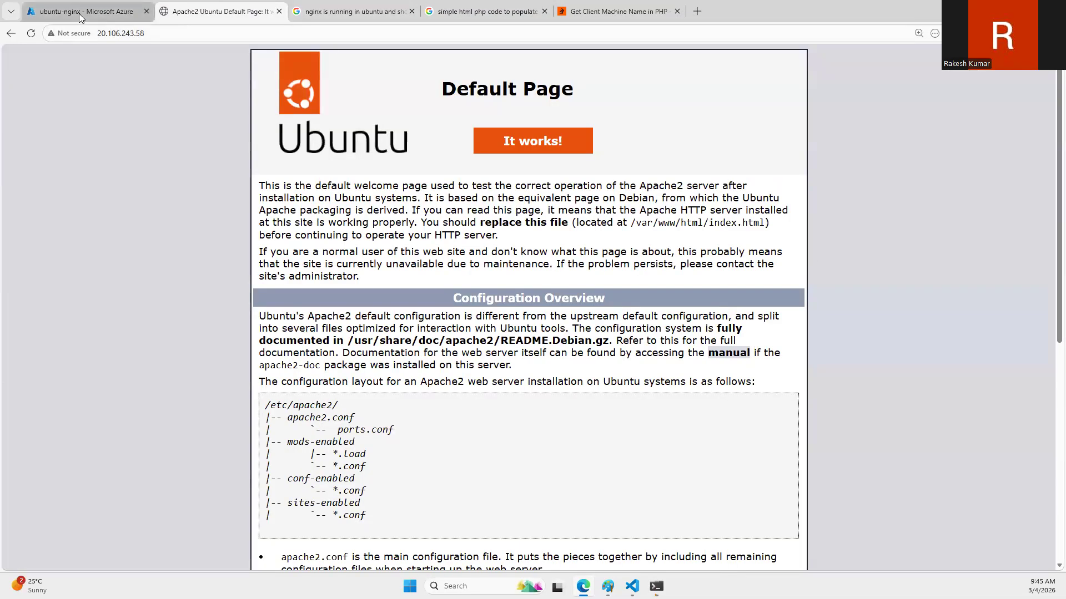
{"action": "mouse_move", "coordinate": [83, 19]}
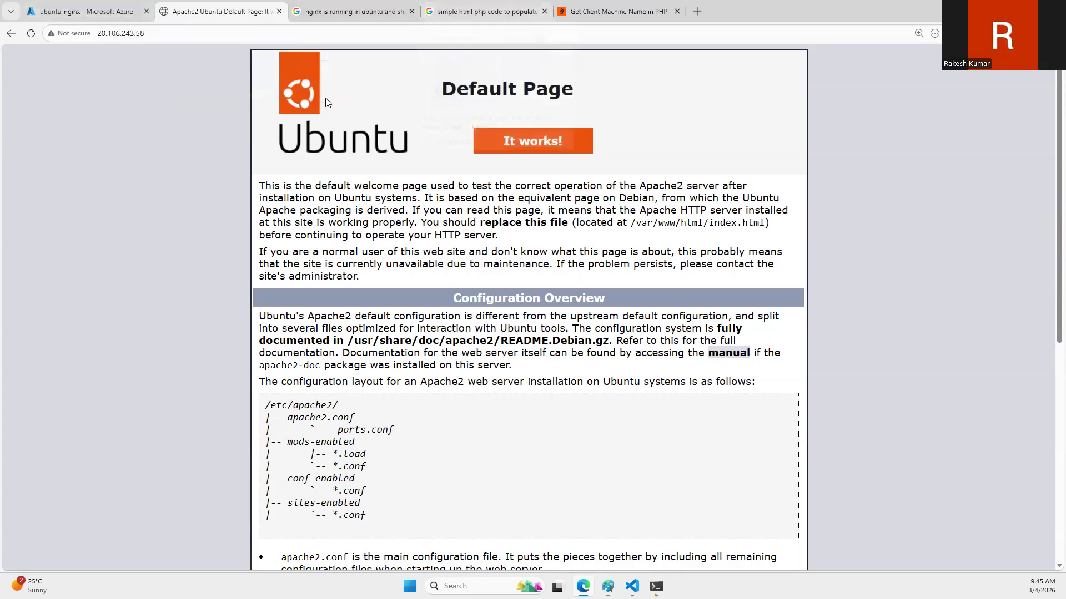
{"action": "left_click", "coordinate": [122, 4]}
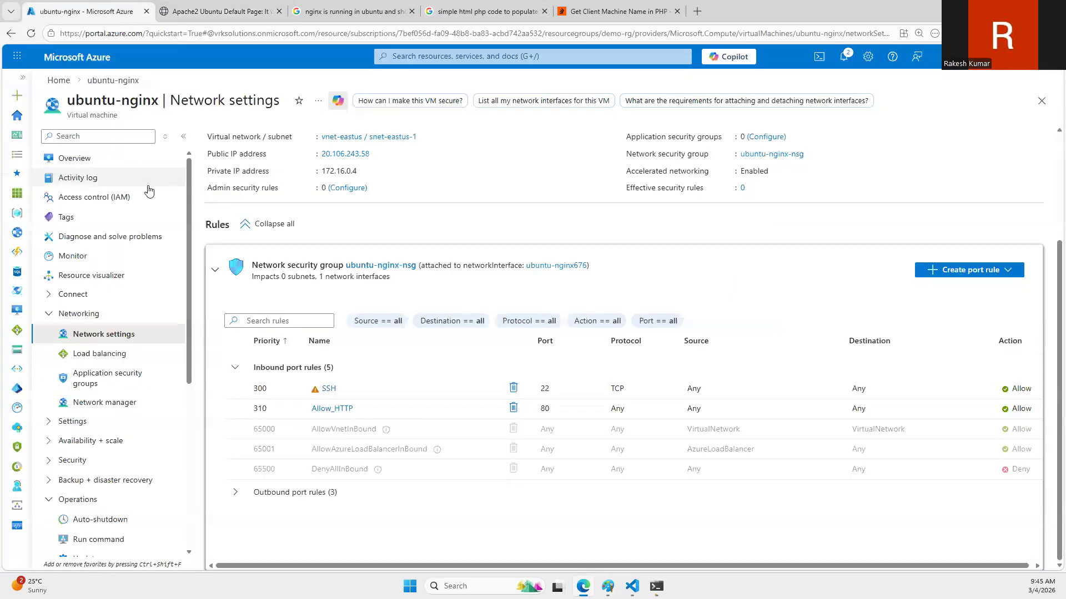
{"action": "left_click", "coordinate": [211, 5]}
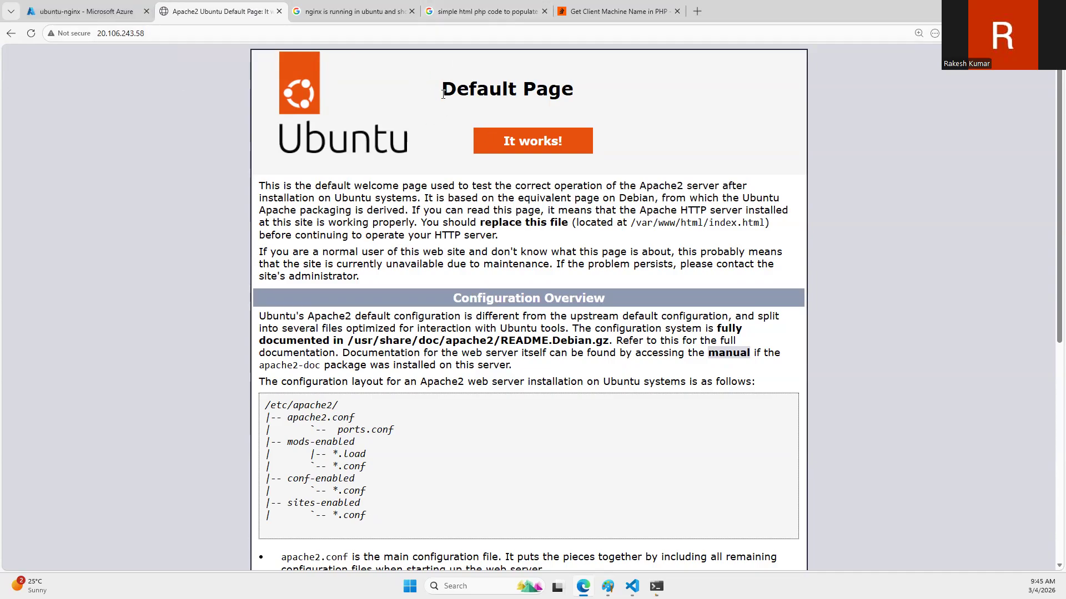
Step: Open W3Schools' "PHP gethostname() Function" page from the computer-name search results and copy the example line "echo gethostname();"
{"action": "left_click", "coordinate": [472, 12]}
{"action": "scroll", "coordinate": [240, 307], "scroll_direction": "down", "scroll_amount": 3}
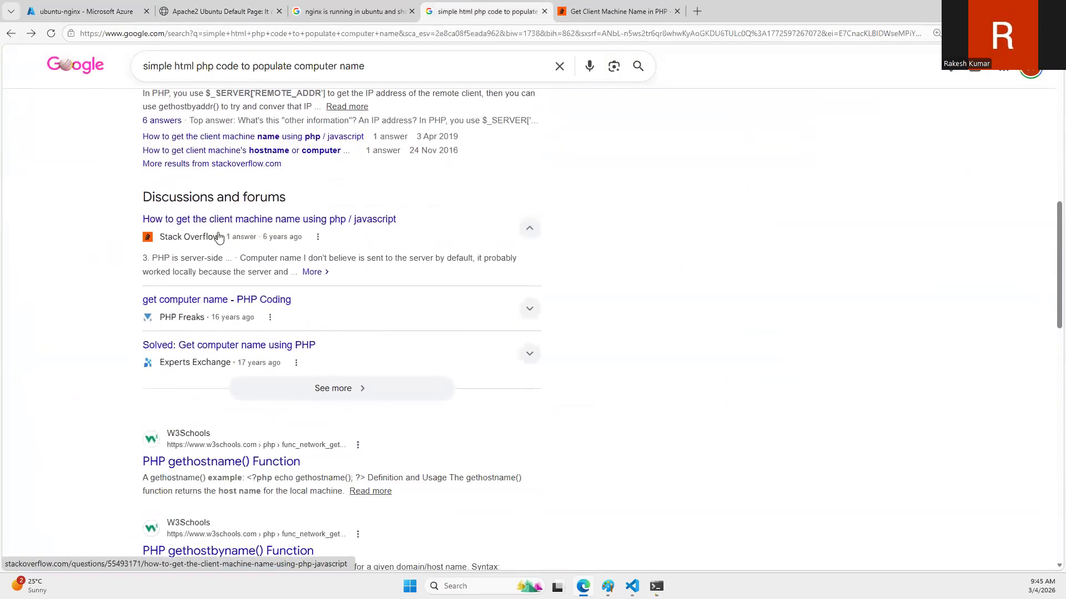
{"action": "scroll", "coordinate": [244, 288], "scroll_direction": "down", "scroll_amount": 3}
{"action": "left_click", "coordinate": [212, 300]}
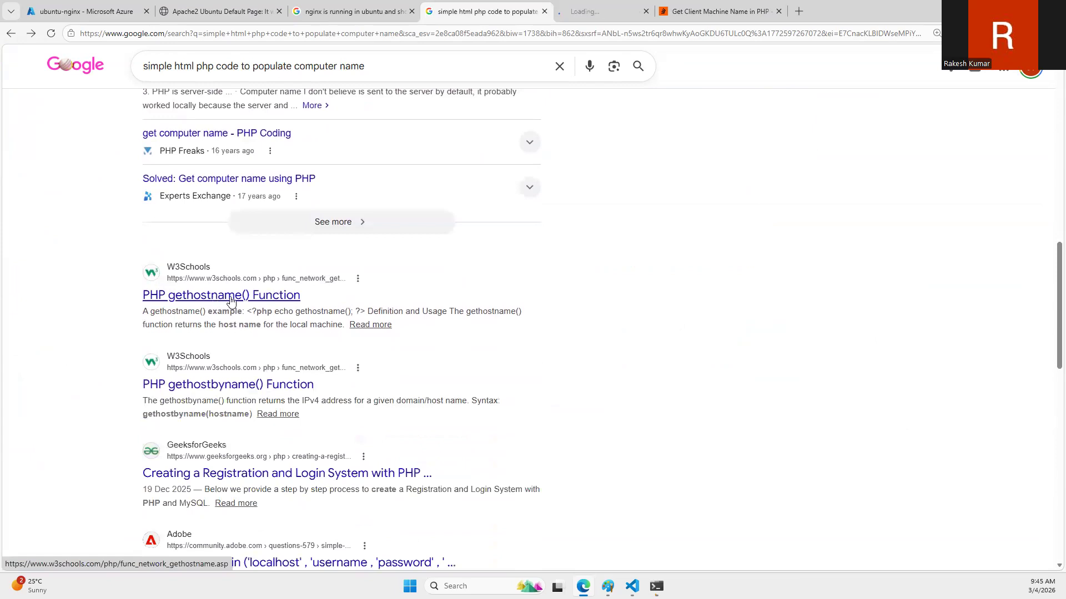
{"action": "scroll", "coordinate": [322, 350], "scroll_direction": "down", "scroll_amount": 2}
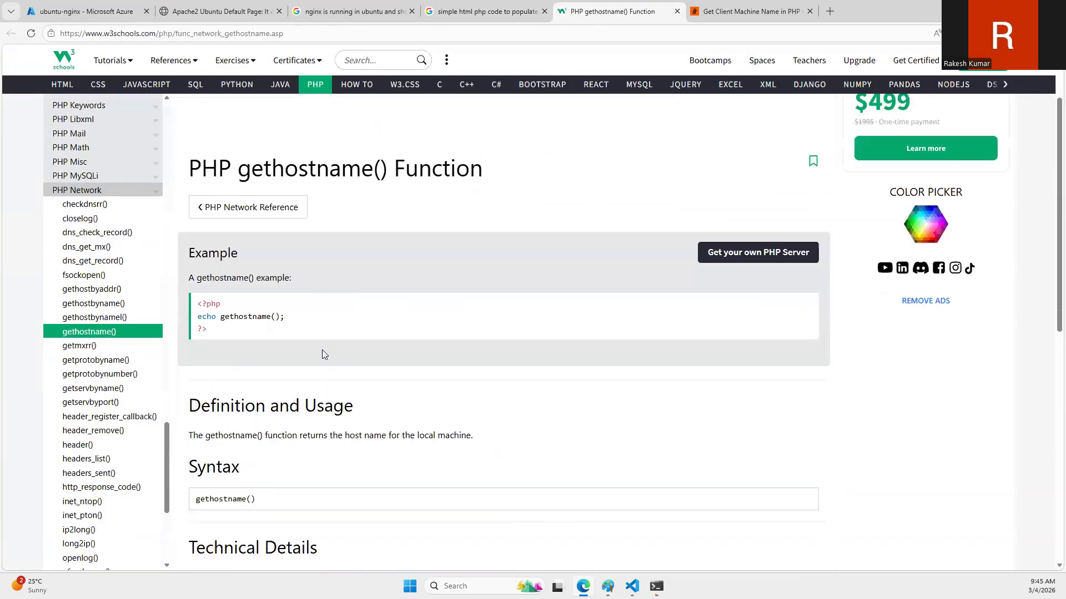
{"action": "left_click_drag", "start_coordinate": [288, 310], "coordinate": [198, 310]}
{"action": "key", "text": "ctrl+c"}
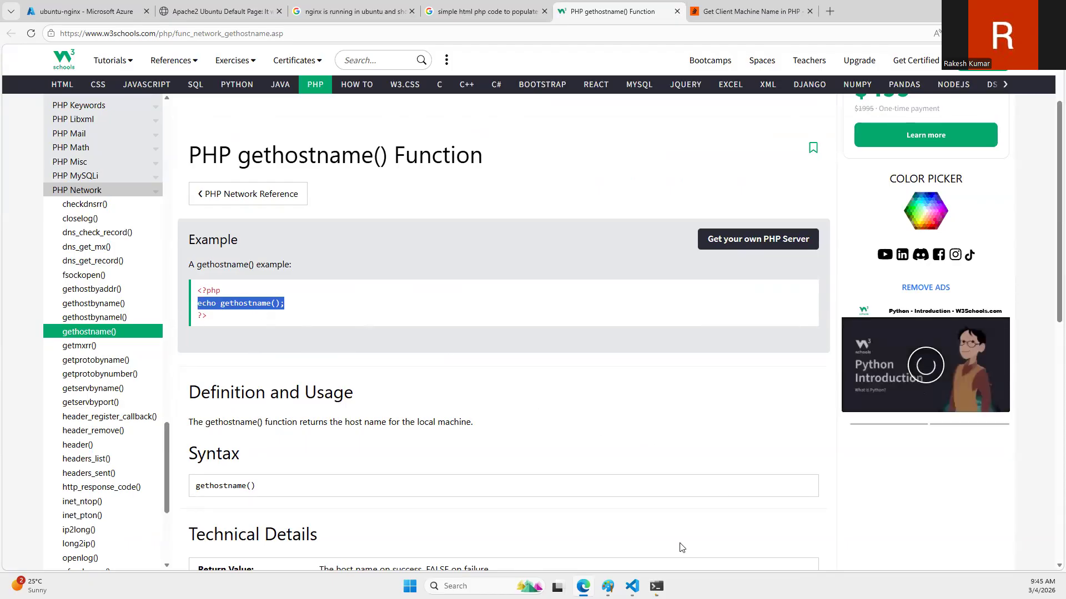
Step: Switch to the terminal and reopen the home page for editing with "sudo vi index.html" from the command history
{"action": "left_click", "coordinate": [656, 586]}
{"action": "key", "text": "Up"}
{"action": "key", "text": "Return"}
{"action": "key", "text": "i"}
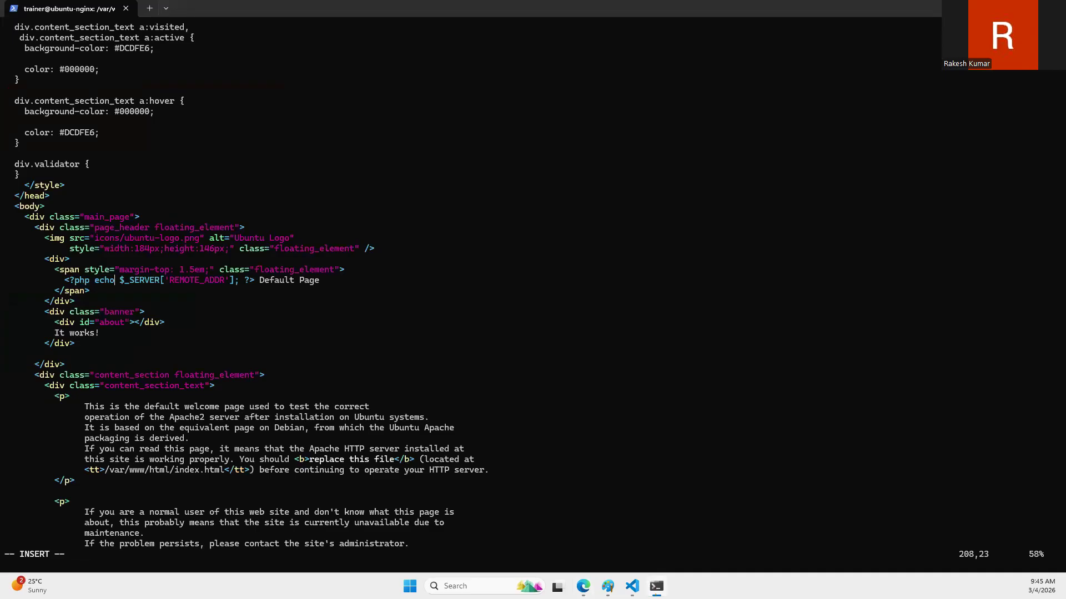
Step: Delete the "echo $_SERVER['REMOTE_ADDR'];" code from the PHP line in the page header
{"action": "key", "text": "Down"}
{"action": "key", "text": "Up"}
{"action": "key", "text": "Left"}
{"action": "key", "text": "Left"}
{"action": "key", "text": "Left"}
{"action": "key", "text": "Left"}
{"action": "key", "text": "Right"}
{"action": "key", "text": "Right"}
{"action": "key", "text": "Right"}
{"action": "key", "text": "Right"}
{"action": "key", "text": "Right"}
{"action": "key", "text": "Right"}
{"action": "key", "text": "Right"}
{"action": "key", "text": "Right"}
{"action": "key", "text": "Right"}
{"action": "key", "text": "Right"}
{"action": "key", "text": "Right"}
{"action": "key", "text": "Right"}
{"action": "key", "text": "Right"}
{"action": "key", "text": "Right"}
{"action": "key", "text": "Right"}
{"action": "key", "text": "Right"}
{"action": "key", "text": "Right"}
{"action": "key", "text": "Right"}
{"action": "key", "text": "Right"}
{"action": "key", "text": "Right"}
{"action": "key", "text": "BackSpace"}
{"action": "key", "text": "BackSpace"}
{"action": "key", "text": "BackSpace"}
{"action": "key", "text": "BackSpace"}
{"action": "key", "text": "BackSpace"}
{"action": "key", "text": "BackSpace"}
{"action": "key", "text": "BackSpace"}
{"action": "key", "text": "BackSpace"}
{"action": "key", "text": "BackSpace"}
{"action": "key", "text": "BackSpace"}
{"action": "key", "text": "BackSpace"}
{"action": "key", "text": "BackSpace"}
{"action": "key", "text": "BackSpace"}
{"action": "key", "text": "BackSpace"}
{"action": "key", "text": "BackSpace"}
{"action": "key", "text": "BackSpace"}
{"action": "key", "text": "BackSpace"}
{"action": "key", "text": "BackSpace"}
{"action": "key", "text": "BackSpace"}
{"action": "key", "text": "BackSpace"}
{"action": "left_click", "coordinate": [335, 269]}
{"action": "key", "text": "ctrl+Right"}
{"action": "key", "text": "ctrl+Right"}
{"action": "key", "text": "ctrl+Right"}
{"action": "key", "text": "Delete"}
{"action": "key", "text": "Delete"}
{"action": "key", "text": "Delete"}
{"action": "key", "text": "Delete"}
{"action": "key", "text": "Delete"}
{"action": "key", "text": "Delete"}
{"action": "key", "text": "Delete"}
{"action": "key", "text": "Delete"}
{"action": "key", "text": "Delete"}
{"action": "key", "text": "Delete"}
{"action": "key", "text": "Delete"}
{"action": "key", "text": "Delete"}
{"action": "key", "text": "Delete"}
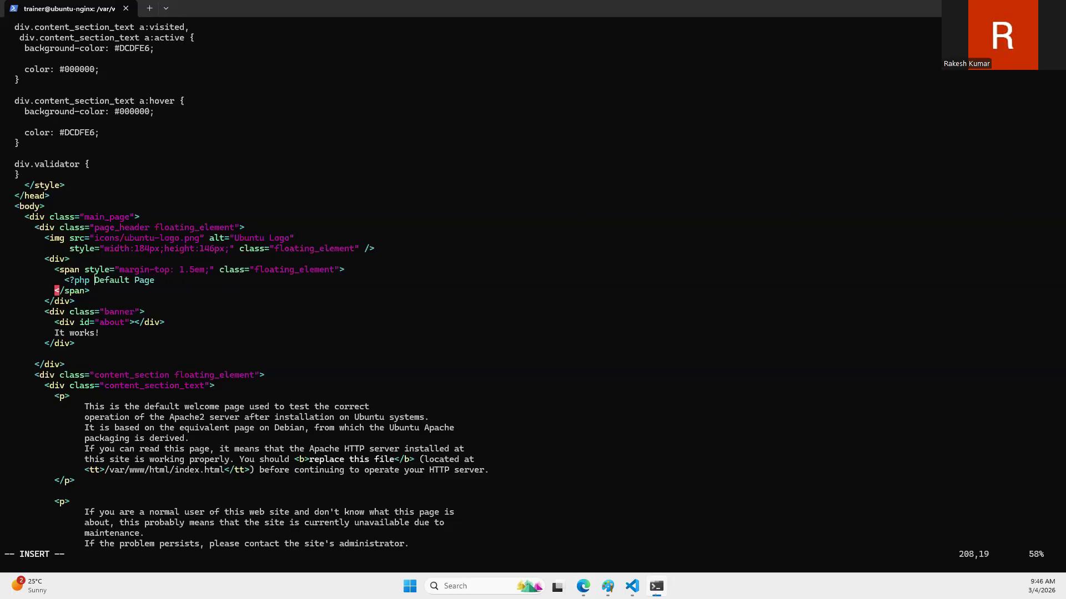
Step: Add the closing "?>" of the PHP tag before the text "Default Page"
{"action": "key", "text": "ctrl+z"}
{"action": "key", "text": "BackSpace"}
{"action": "type", "text": "?>"}
{"action": "key", "text": "Left"}
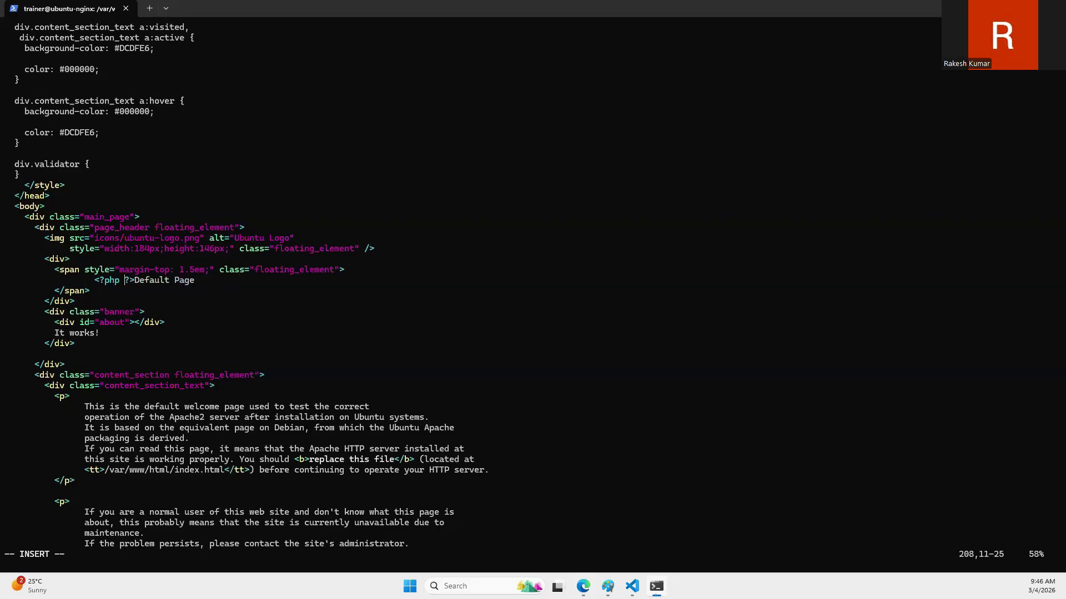
Step: Paste "echo gethostname();" inside the header's PHP tag, save index.html and quit vi
{"action": "key", "text": "Right"}
{"action": "key", "text": "Right"}
{"action": "key", "text": "Right"}
{"action": "key", "text": "Left"}
{"action": "key", "text": "Left"}
{"action": "key", "text": "Left"}
{"action": "key", "text": "Left"}
{"action": "key", "text": "ctrl+v"}
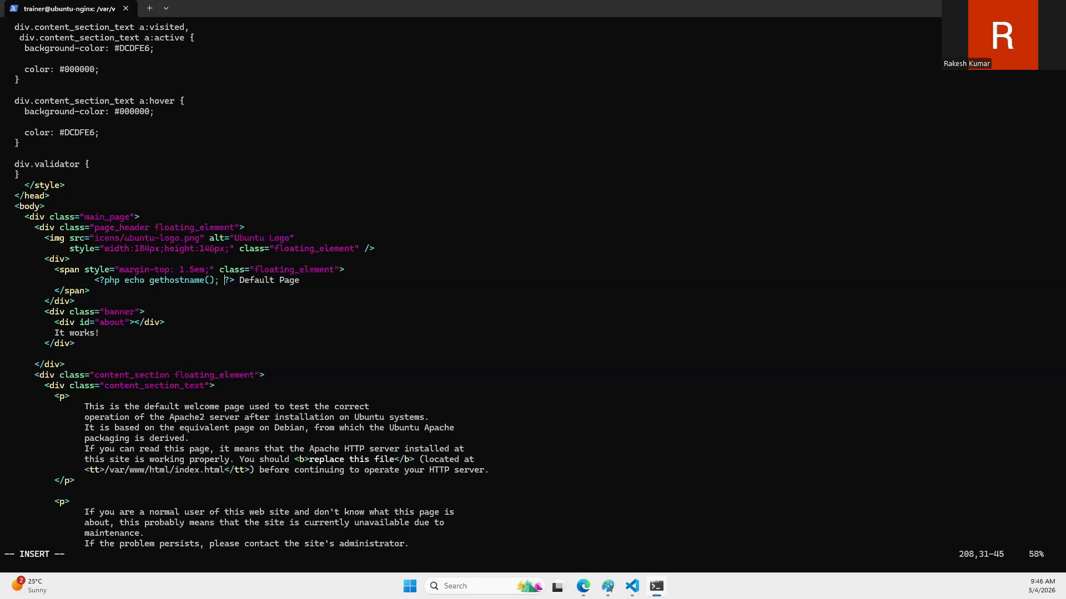
{"action": "key", "text": "Escape"}
{"action": "type", "text": ":wq"}
{"action": "key", "text": "Return"}
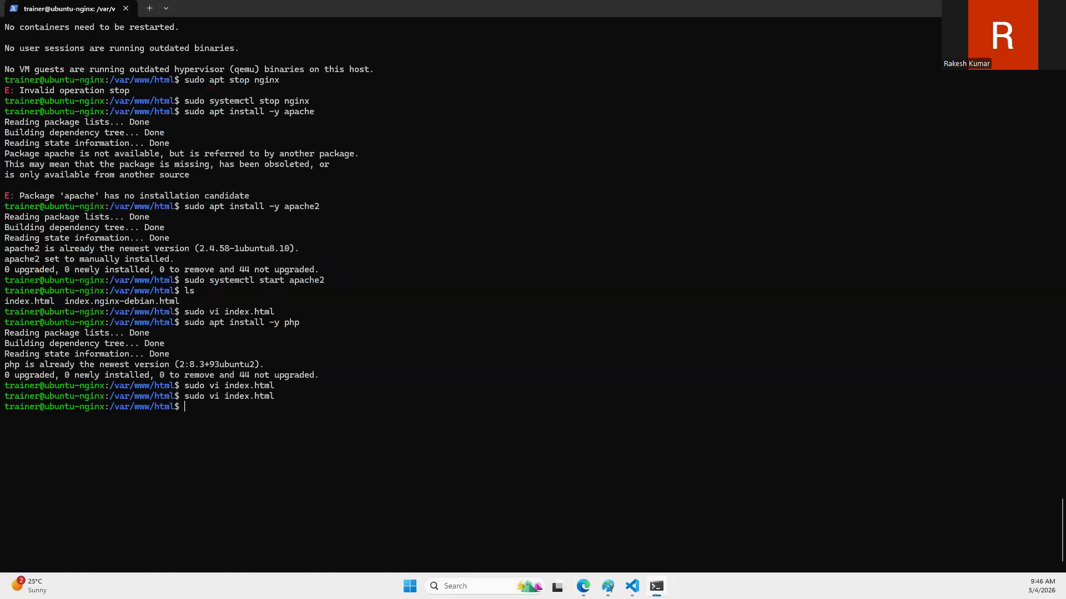
Step: Switch to the browser and reload the VM's home page to test the gethostname() code
{"action": "left_click", "coordinate": [583, 586]}
{"action": "left_click", "coordinate": [210, 11]}
{"action": "left_click", "coordinate": [26, 34]}
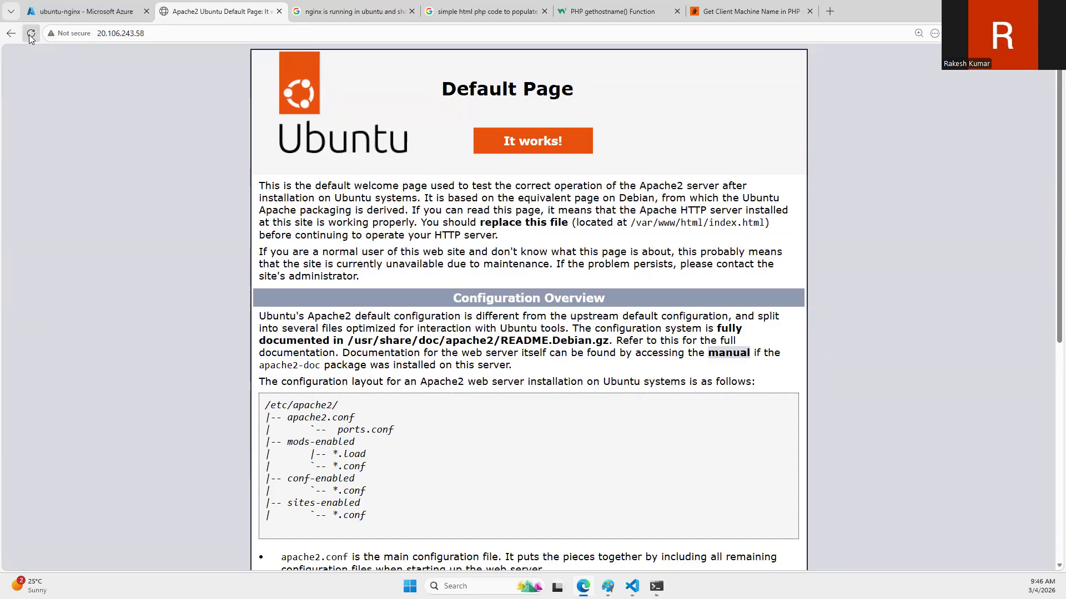
Step: Compare the PHP line in index.html with the W3Schools gethostname() example, and save and quit vi
{"action": "left_click", "coordinate": [629, 15]}
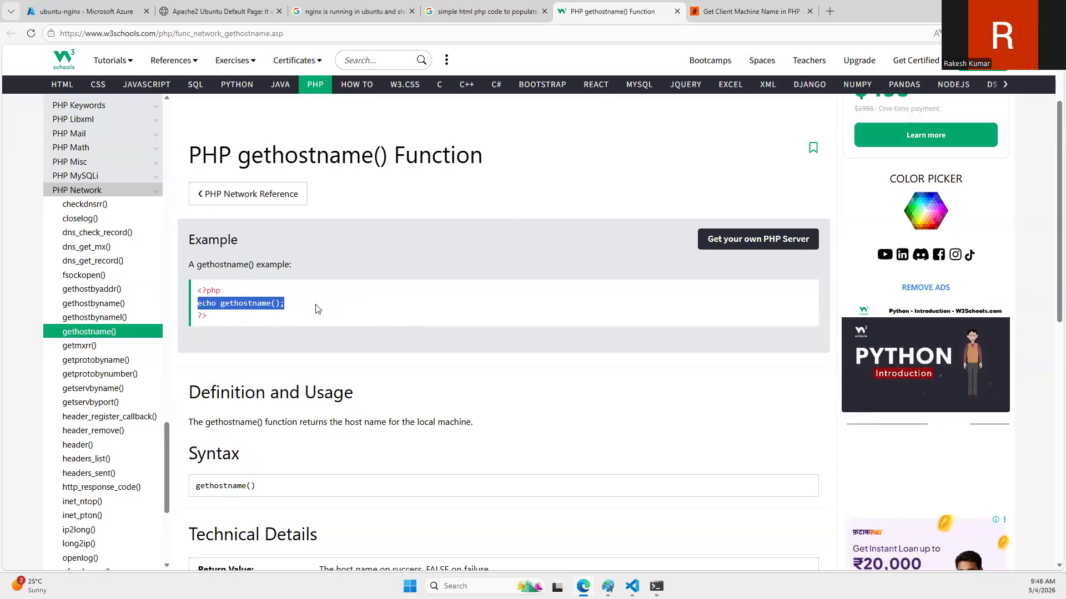
{"action": "key", "text": "alt+Tab"}
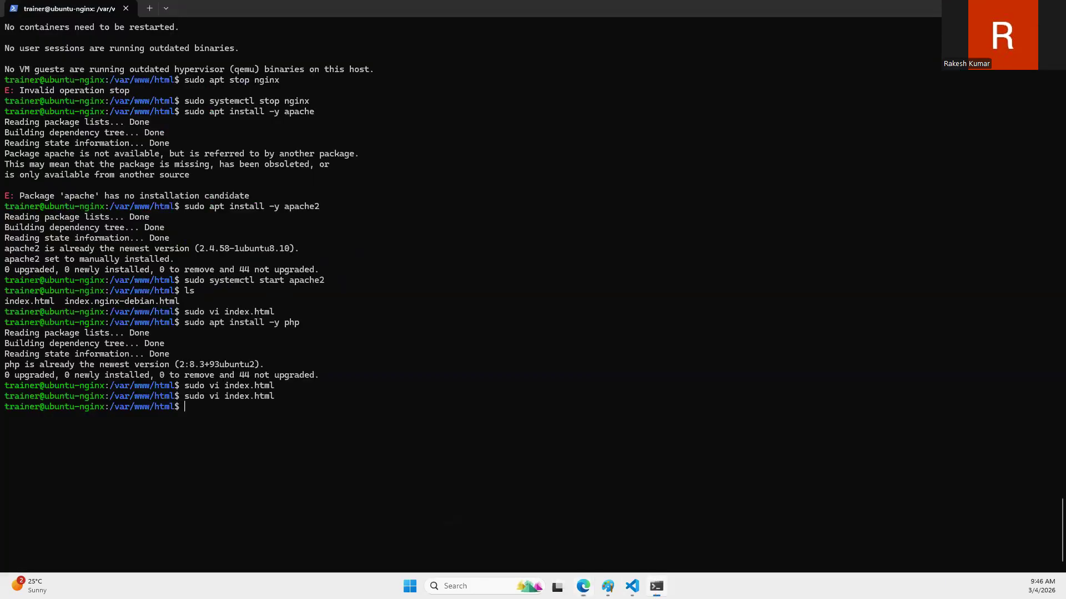
{"action": "key", "text": "Up"}
{"action": "key", "text": "Return"}
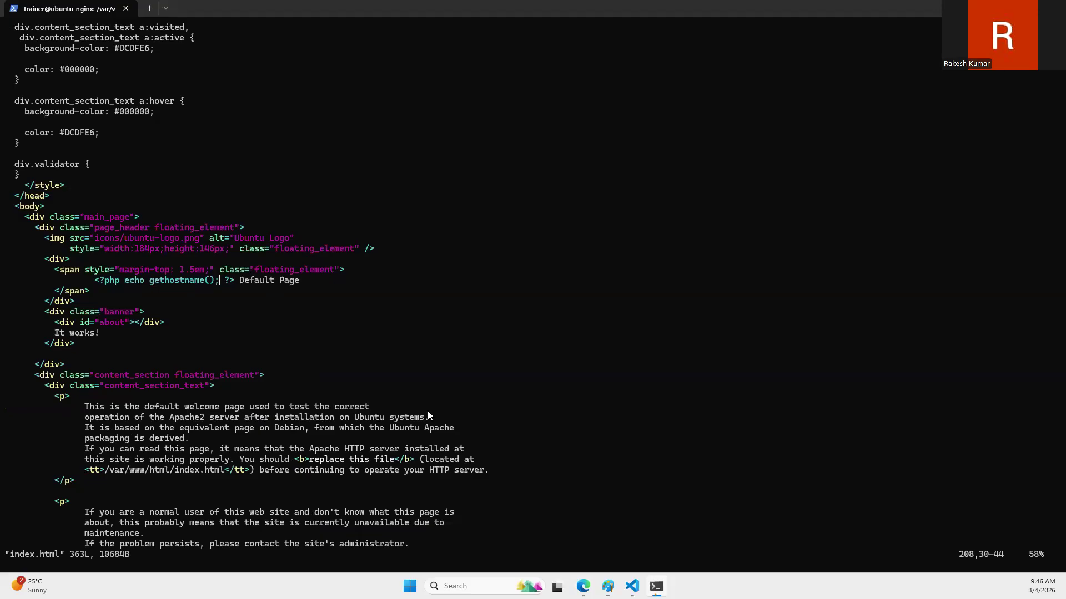
{"action": "mouse_move", "coordinate": [657, 587]}
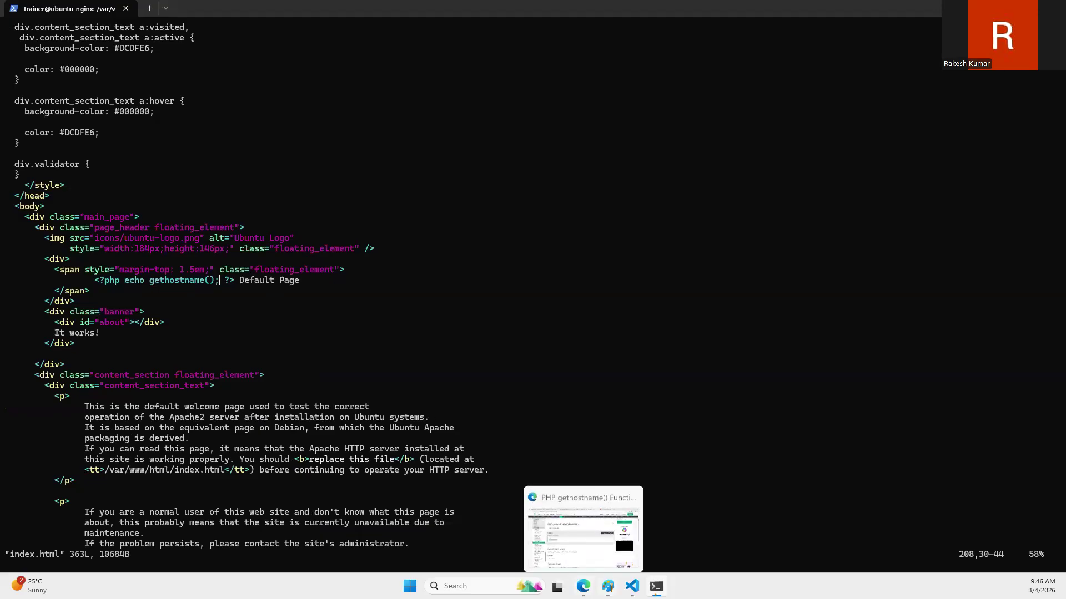
{"action": "left_click", "coordinate": [656, 587]}
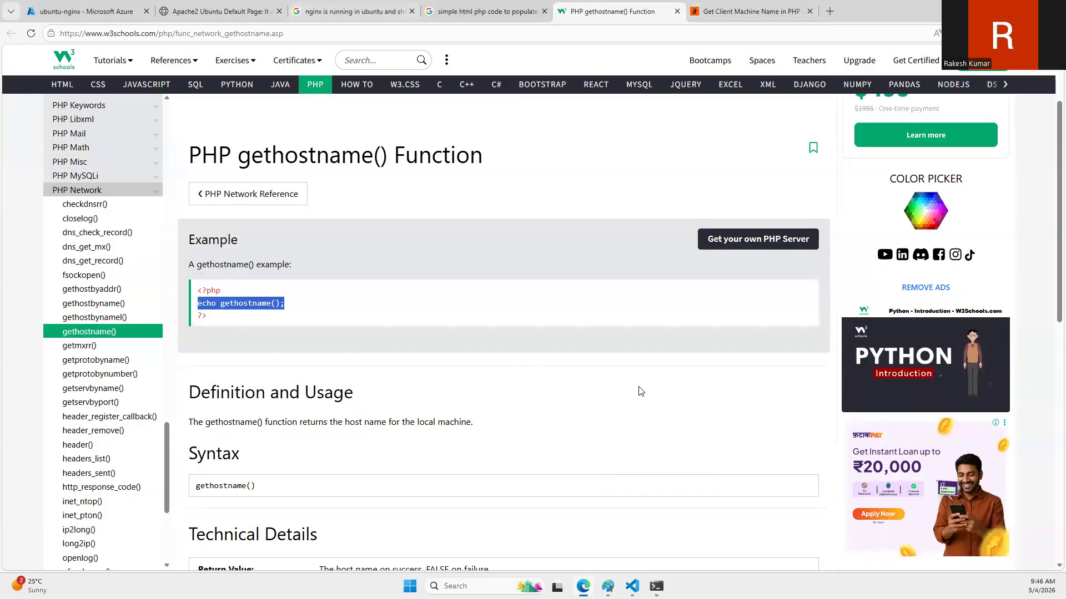
{"action": "left_click", "coordinate": [656, 587]}
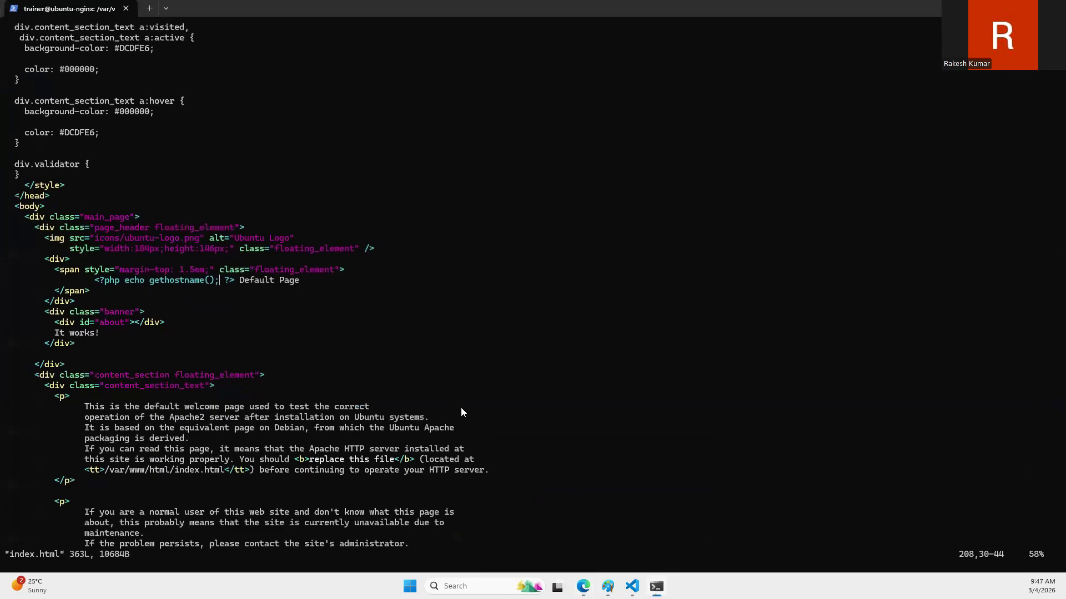
{"action": "type", "text": ":wq"}
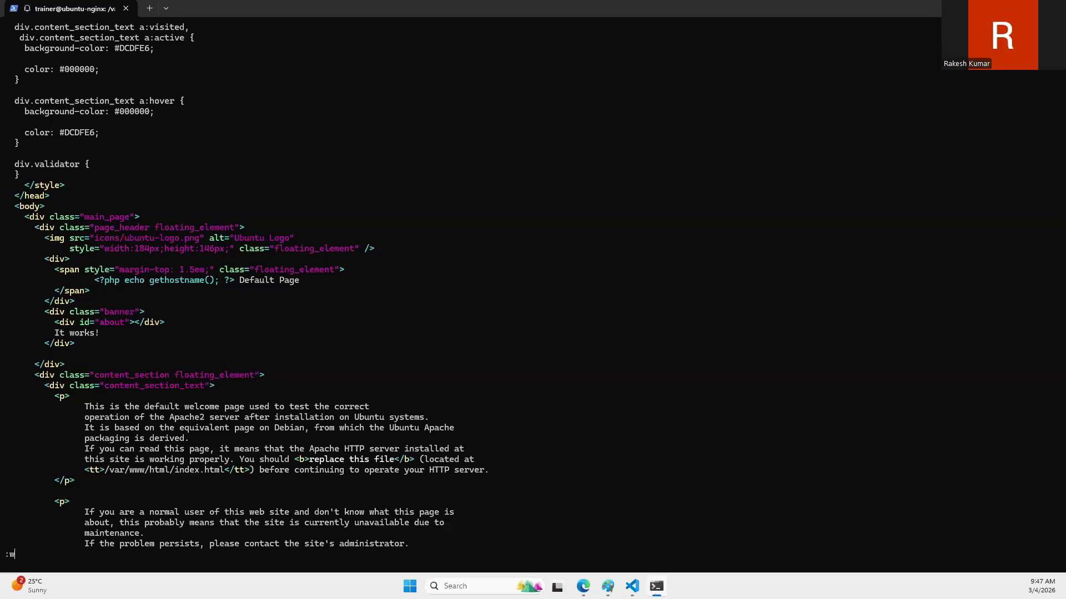
{"action": "key", "text": "Return"}
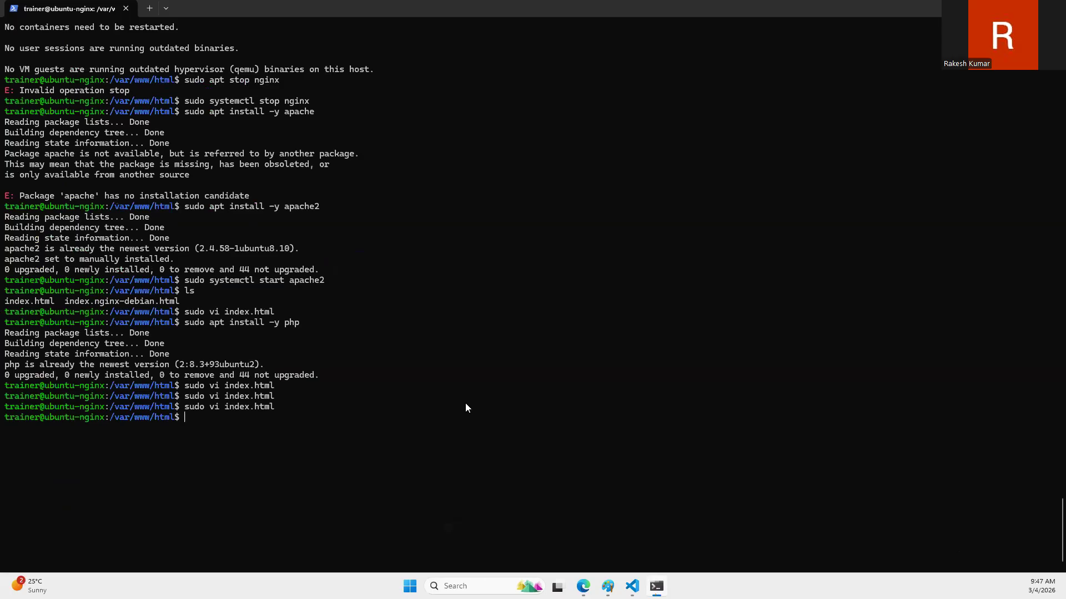
Step: Begin a new command with "sudo r" at the shell prompt
{"action": "type", "text": "dup"}
{"action": "key", "text": "BackSpace"}
{"action": "key", "text": "BackSpace"}
{"action": "key", "text": "BackSpace"}
{"action": "type", "text": "sudo r"}
Step: Switch to the browser and close the computer-name search results, the W3Schools page and the Stack Overflow page
{"action": "left_click", "coordinate": [583, 586]}
{"action": "left_click", "coordinate": [544, 11]}
{"action": "left_click", "coordinate": [544, 11]}
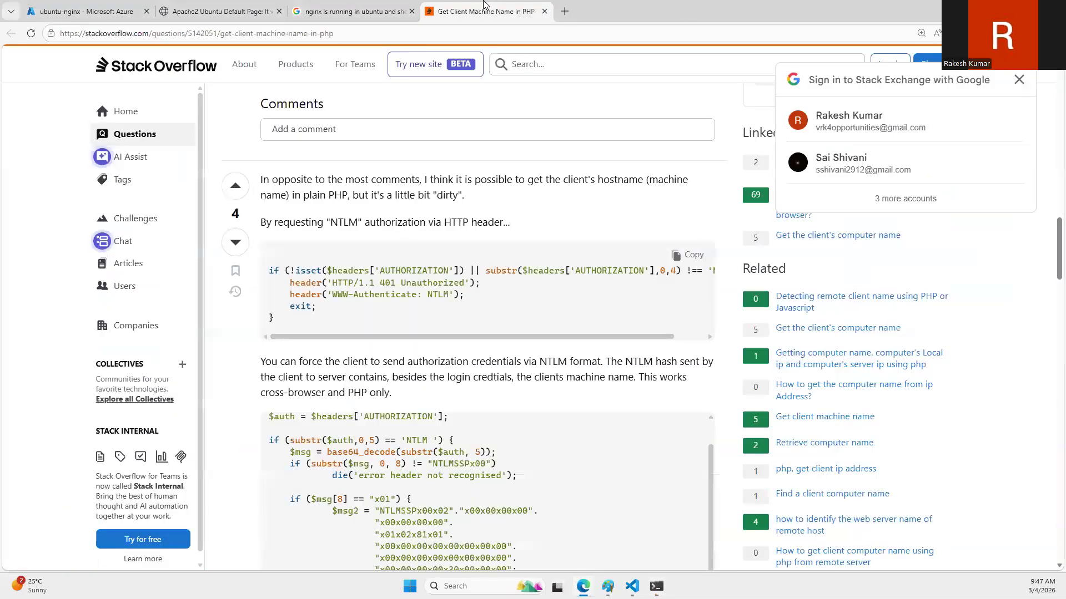
{"action": "left_click", "coordinate": [544, 11]}
Step: Search Google for "rename file in ubuntu"
{"action": "triple_click", "coordinate": [411, 64]}
{"action": "type", "text": "rename "}
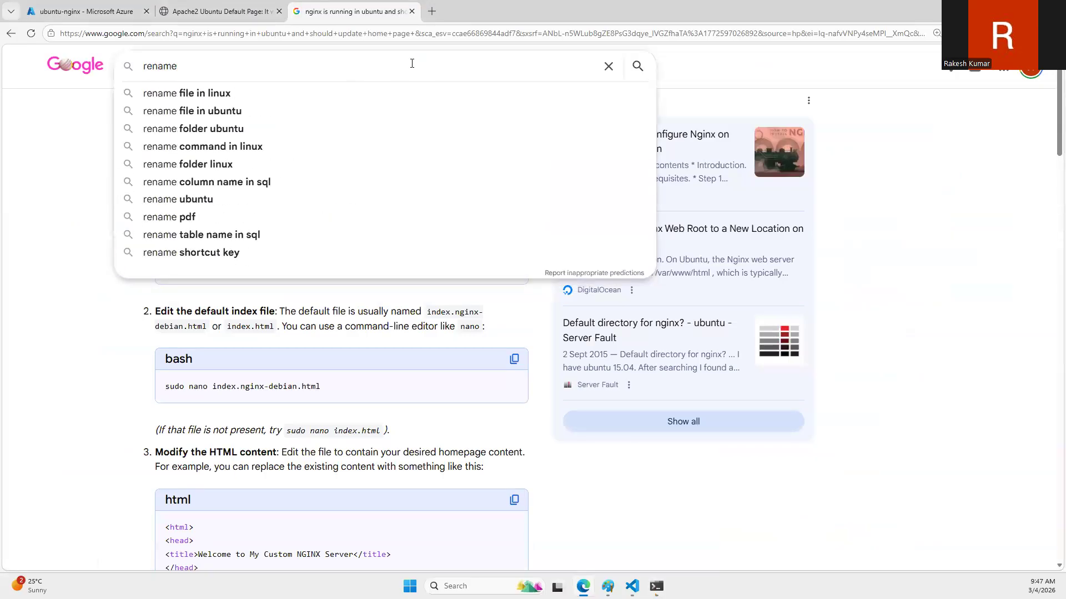
{"action": "type", "text": "file in ub"}
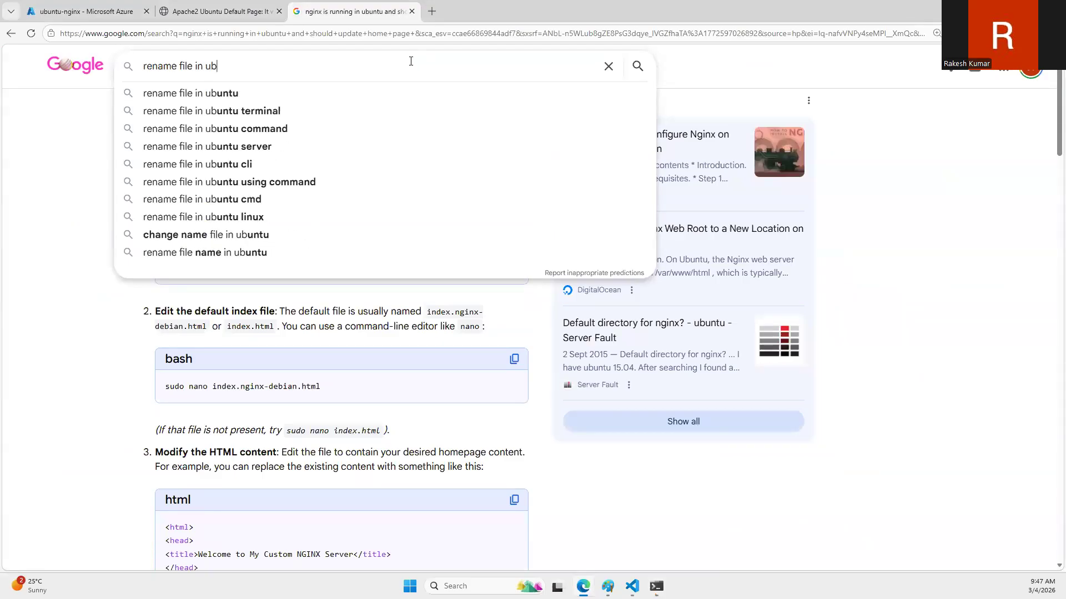
{"action": "key", "text": "Down"}
{"action": "key", "text": "Return"}
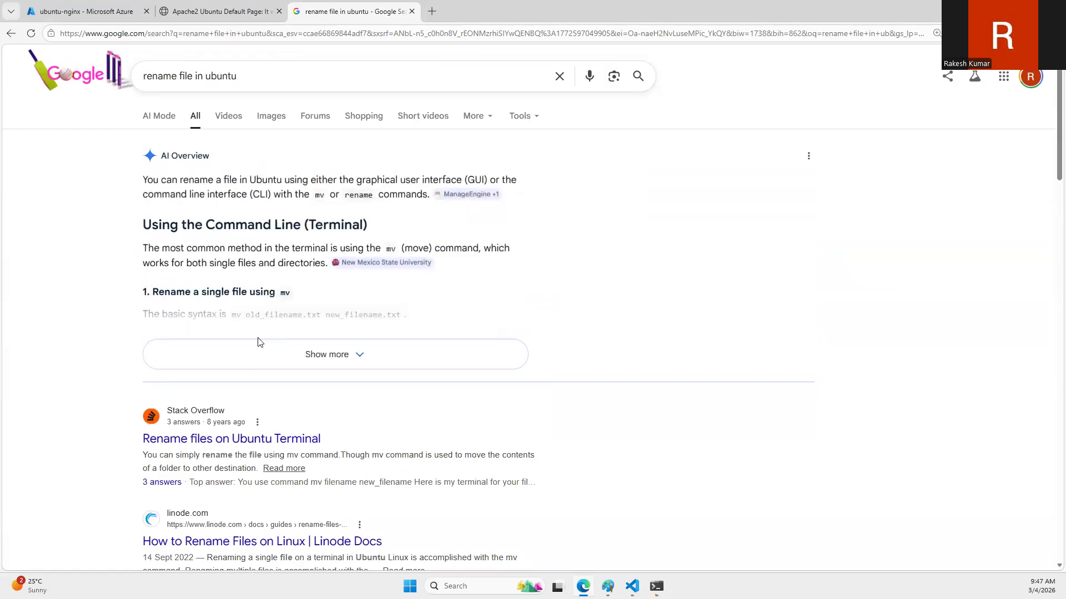
Step: Expand the AI overview of the search results and examine the mv syntax for renaming a single file
{"action": "left_click", "coordinate": [259, 347]}
{"action": "scroll", "coordinate": [294, 381], "scroll_direction": "down", "scroll_amount": 3}
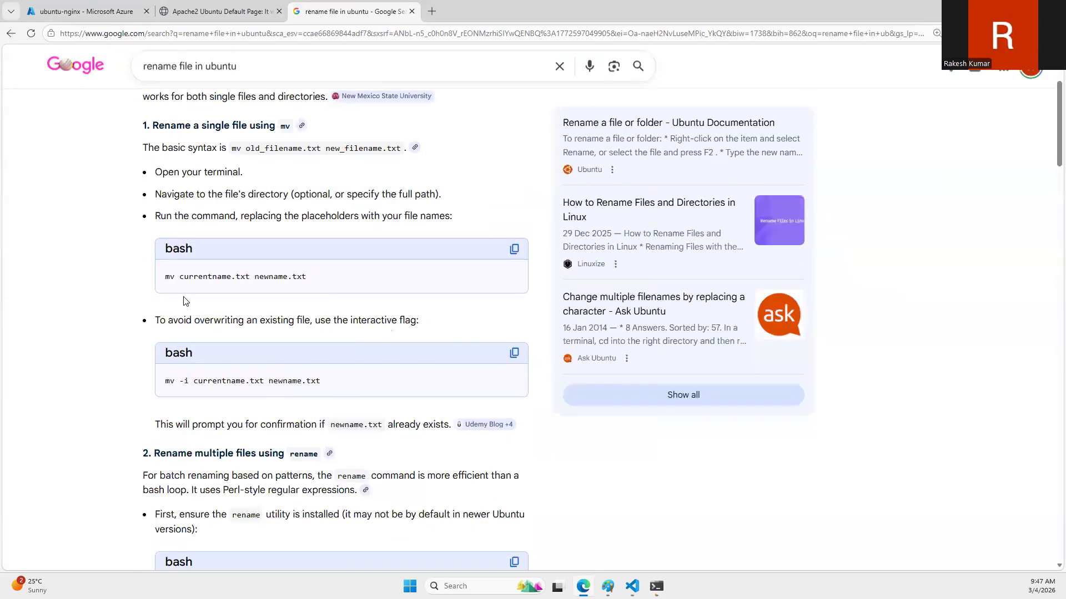
{"action": "left_click_drag", "start_coordinate": [166, 278], "coordinate": [179, 277]}
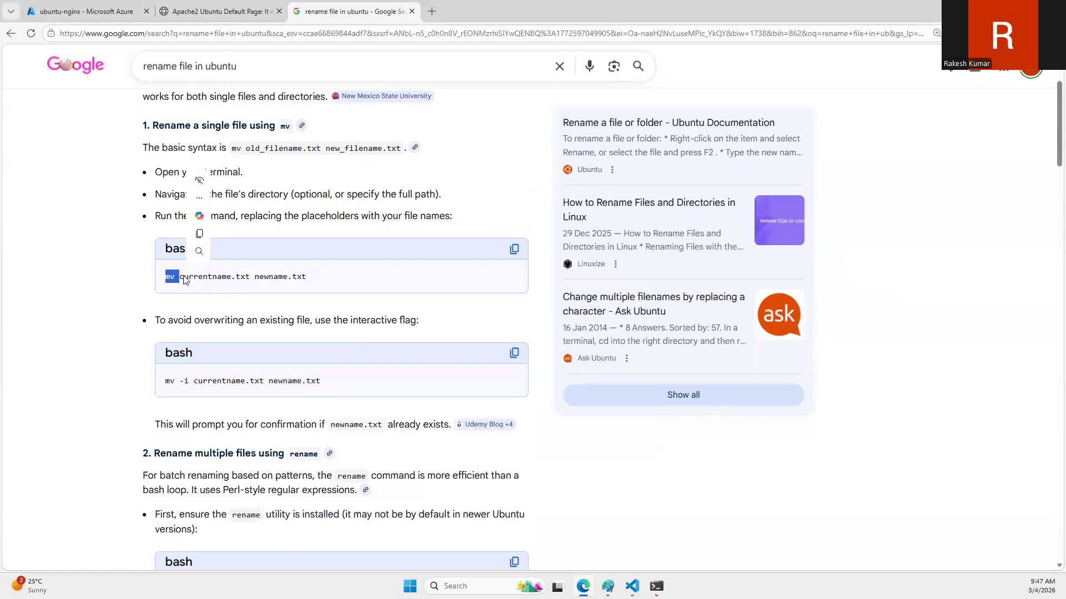
Step: Switch to the terminal, rename index.html to index.php with sudo mv, and list the files in /var/www/html
{"action": "left_click", "coordinate": [656, 586]}
{"action": "type", "text": "sudo mv in"}
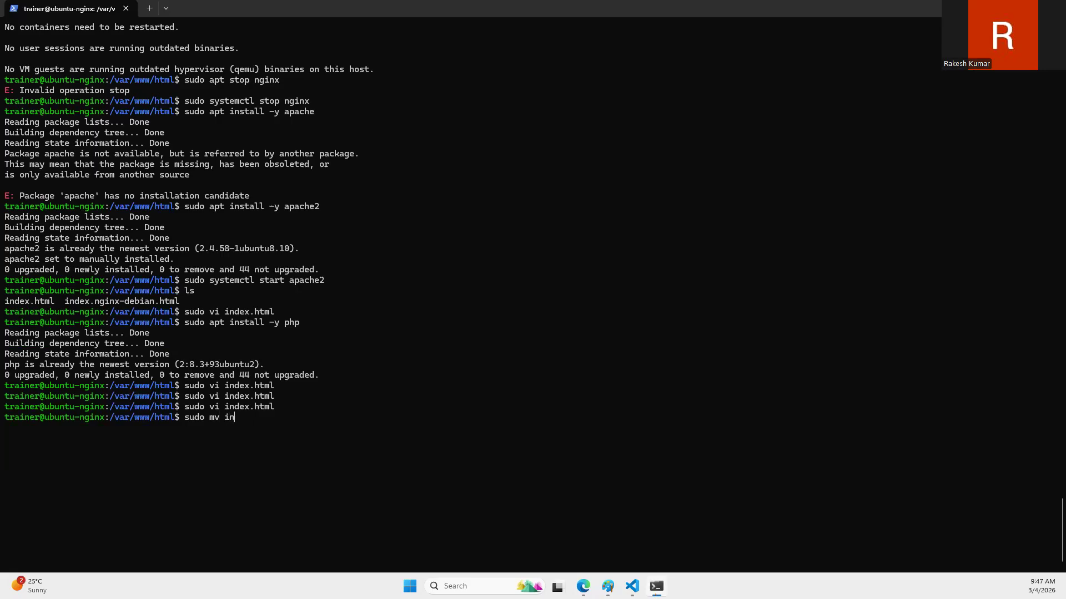
{"action": "type", "text": "dex.html index.php"}
{"action": "key", "text": "BackSpace"}
{"action": "key", "text": "BackSpace"}
{"action": "type", "text": "hp"}
{"action": "key", "text": "Return"}
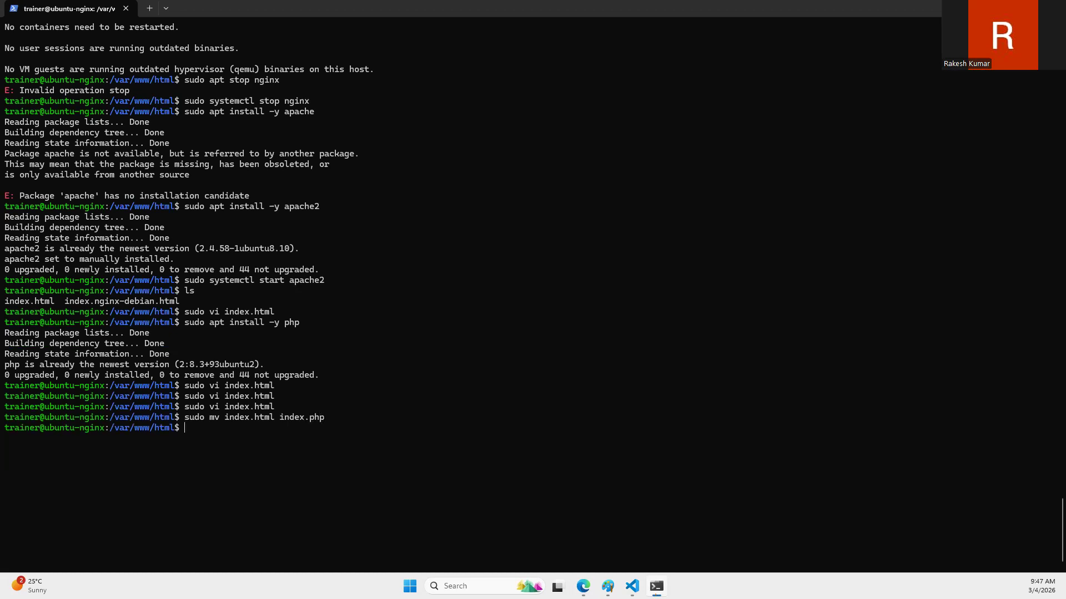
{"action": "type", "text": "ls"}
{"action": "key", "text": "Return"}
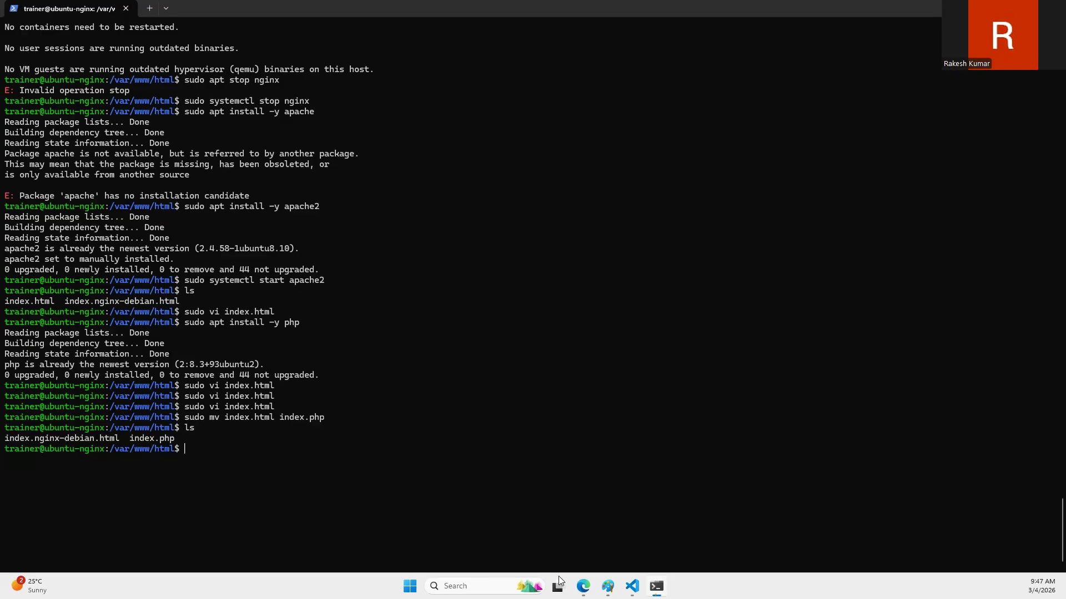
Step: Switch to the browser and reload the Apache2 default page to check the host name in its heading
{"action": "left_click", "coordinate": [582, 586]}
{"action": "left_click", "coordinate": [192, 11]}
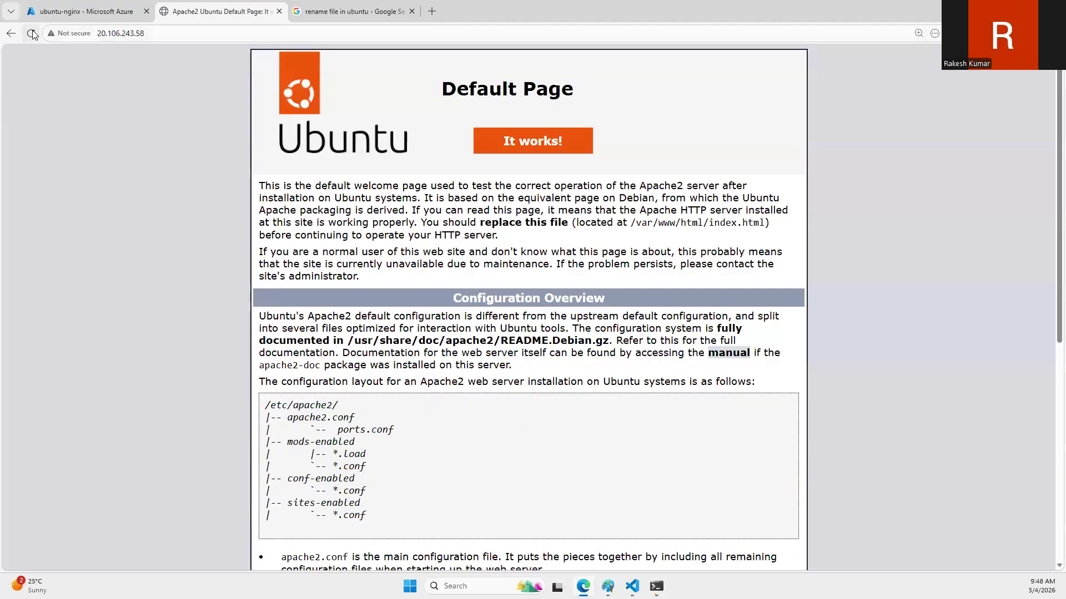
{"action": "left_click", "coordinate": [31, 34]}
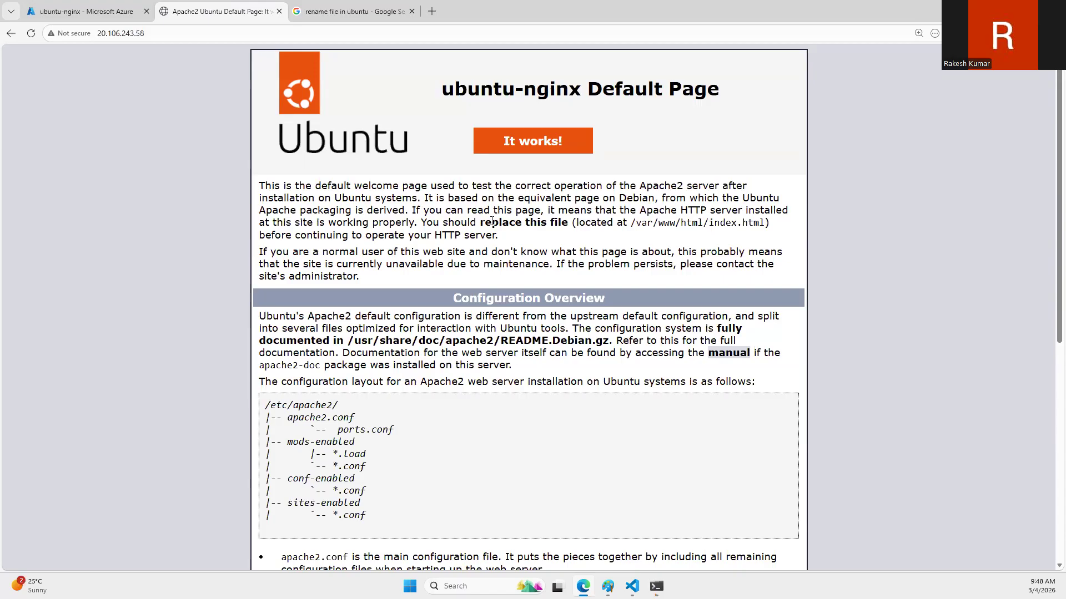
Step: Compare the mv syntax in the Google results with the renamed index.php in the terminal listing, and return to the Apache2 default page
{"action": "left_click", "coordinate": [311, 11]}
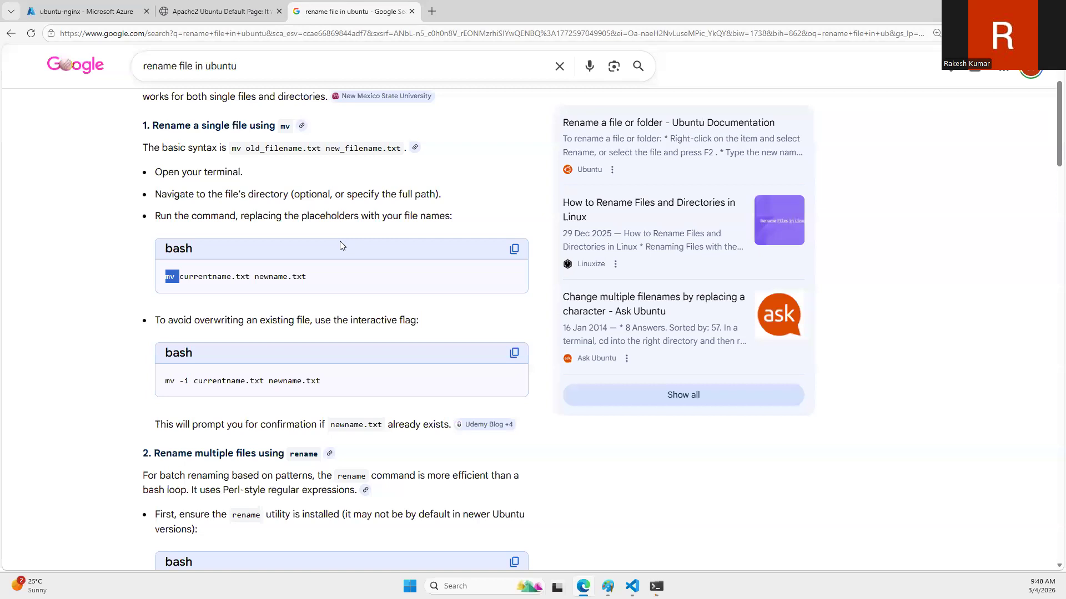
{"action": "left_click", "coordinate": [656, 587]}
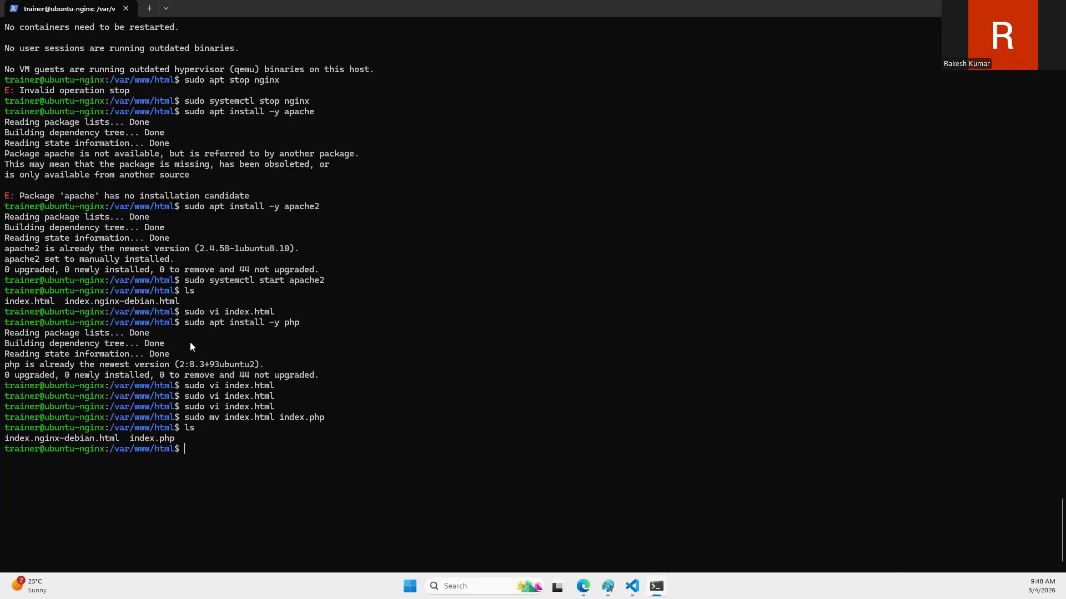
{"action": "left_click_drag", "start_coordinate": [125, 441], "coordinate": [132, 444]}
{"action": "left_click", "coordinate": [186, 439]}
{"action": "left_click", "coordinate": [582, 586]}
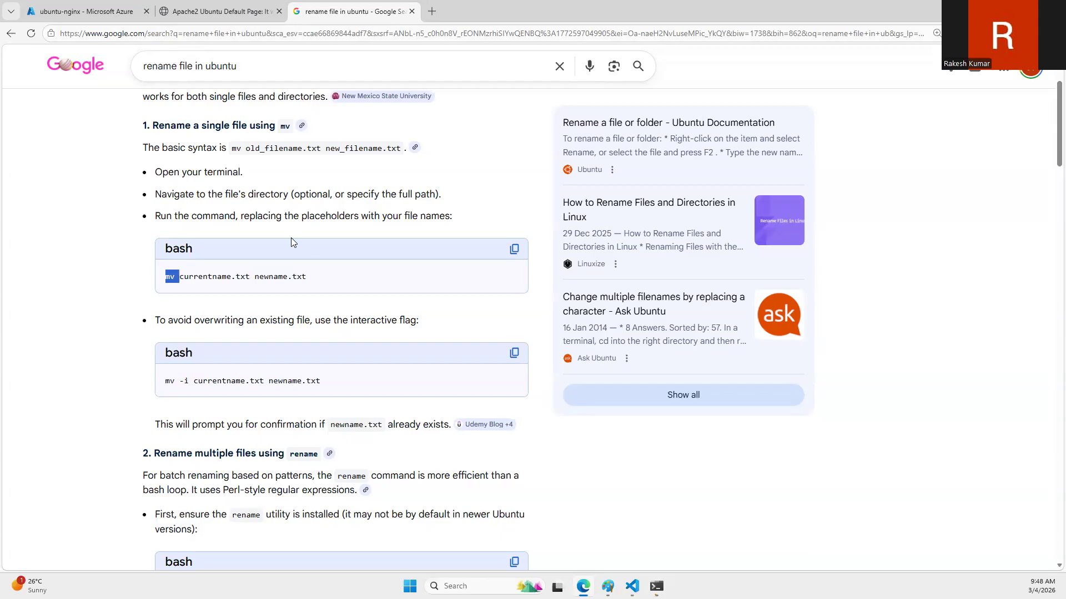
{"action": "left_click", "coordinate": [656, 586]}
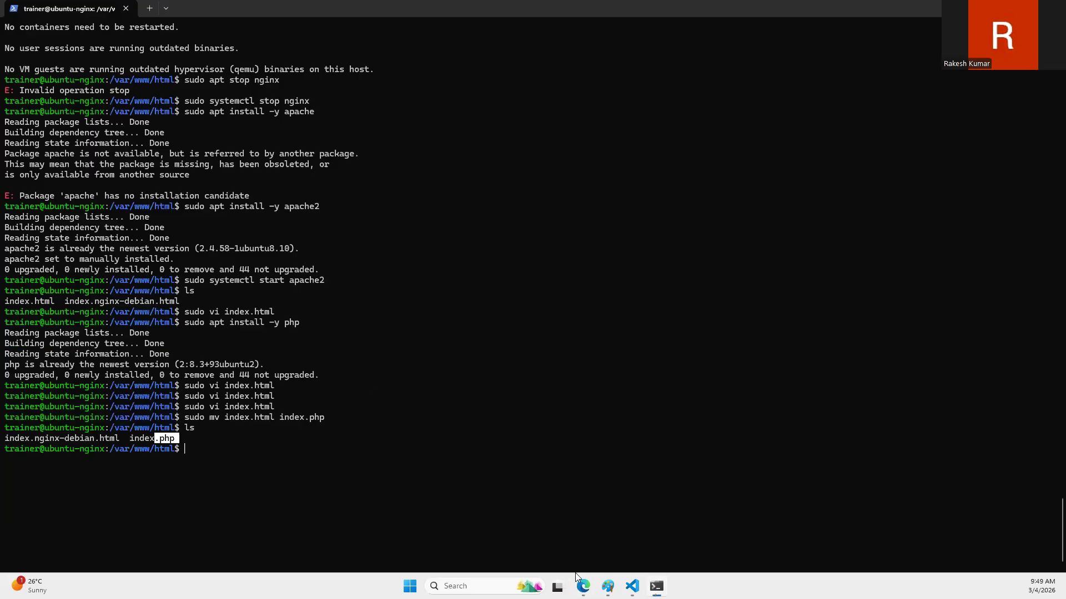
{"action": "left_click", "coordinate": [583, 586]}
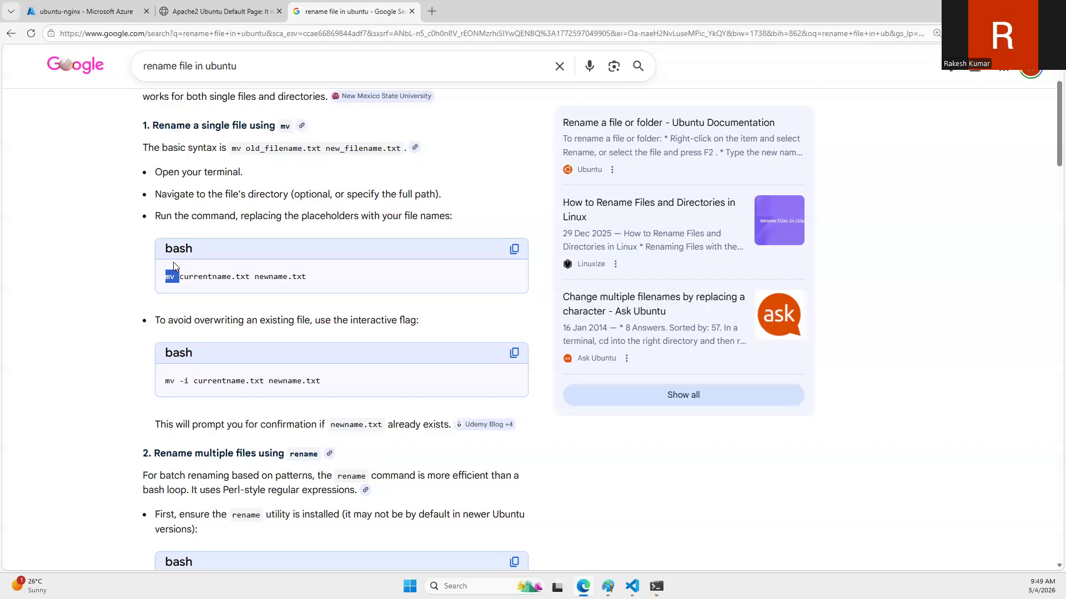
{"action": "left_click", "coordinate": [253, 5]}
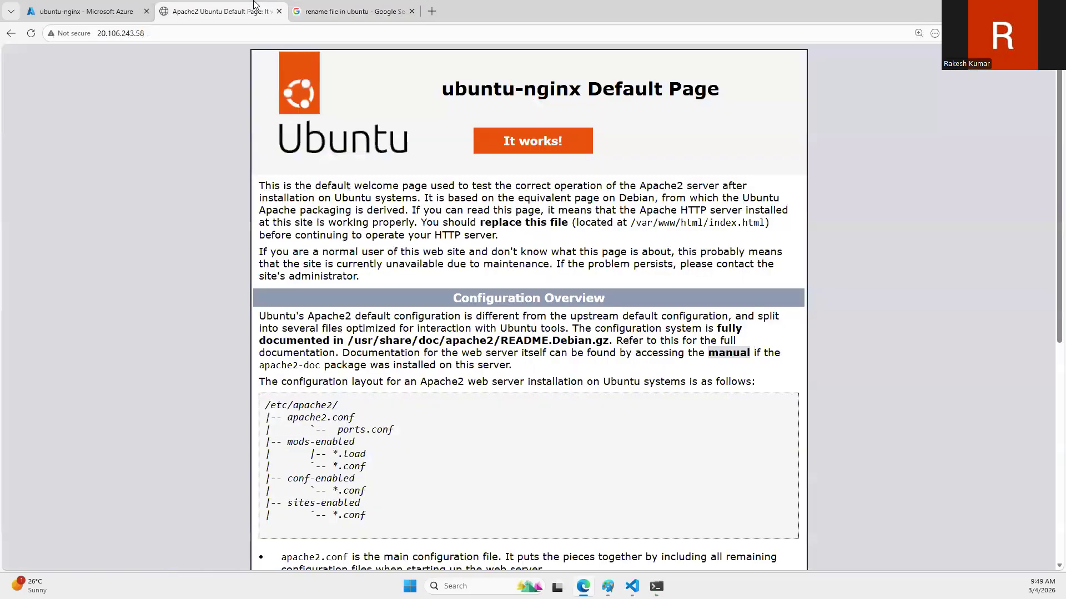
Step: Close the Google search and Apache2 pages, and open the capture options on the ubuntu-nginx VM's overview
{"action": "middle_click", "coordinate": [352, 3]}
{"action": "middle_click", "coordinate": [209, 4]}
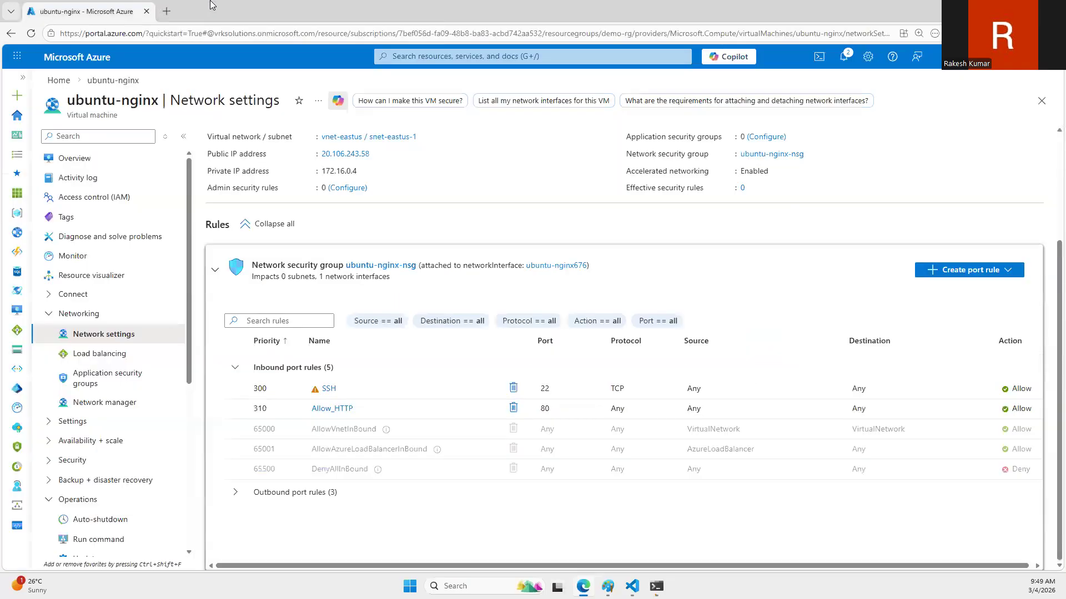
{"action": "left_click", "coordinate": [94, 159]}
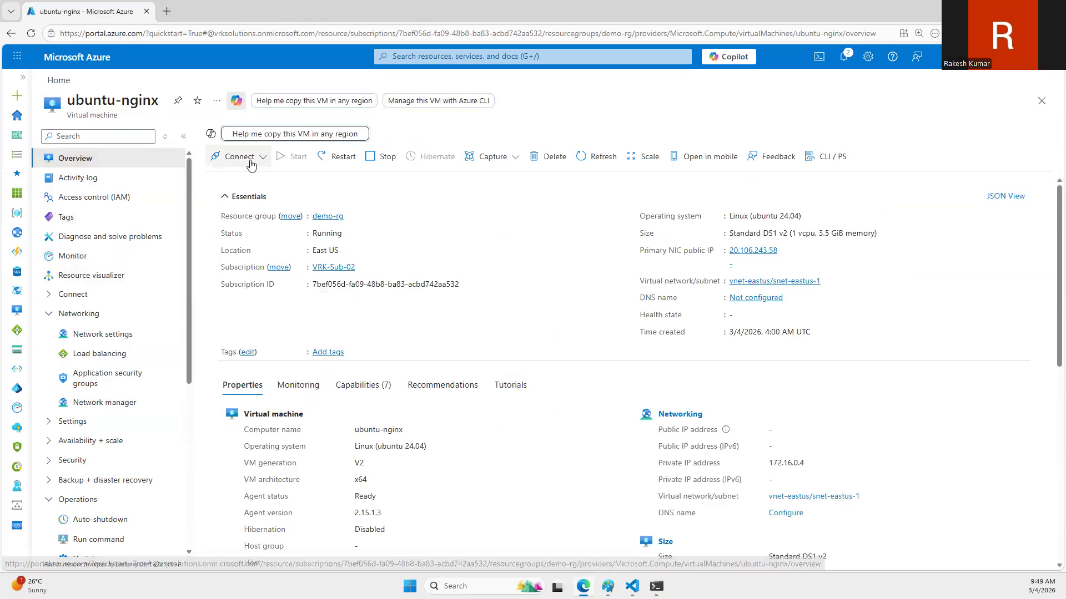
{"action": "left_click", "coordinate": [497, 162]}
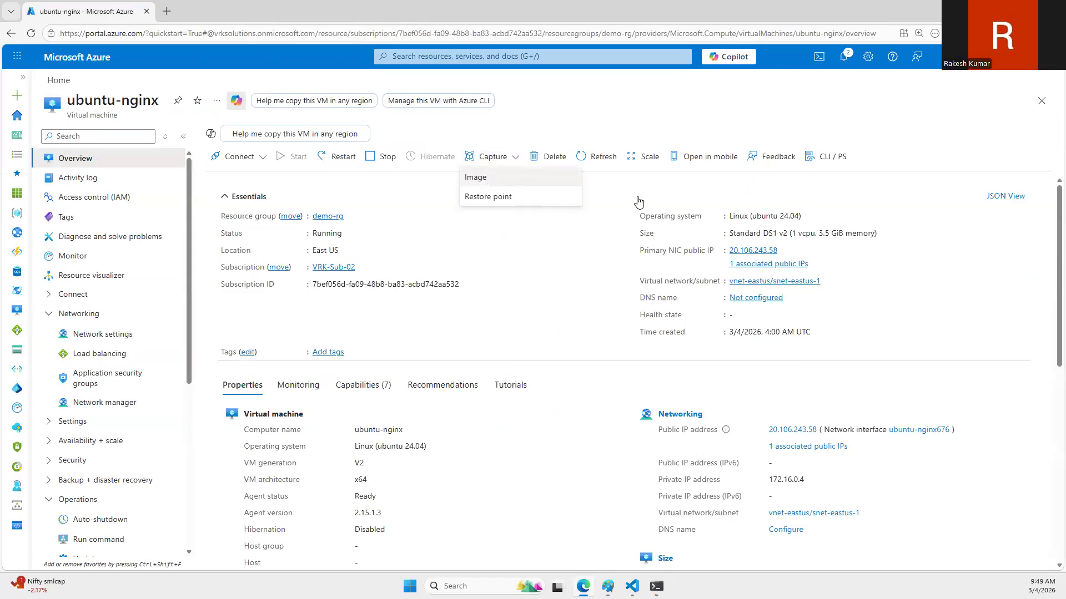
Step: Switch to Paint and annotate the VM diagram in orange with a check mark, three small boxes and an arrow pointing to each
{"action": "key", "text": "alt+Tab"}
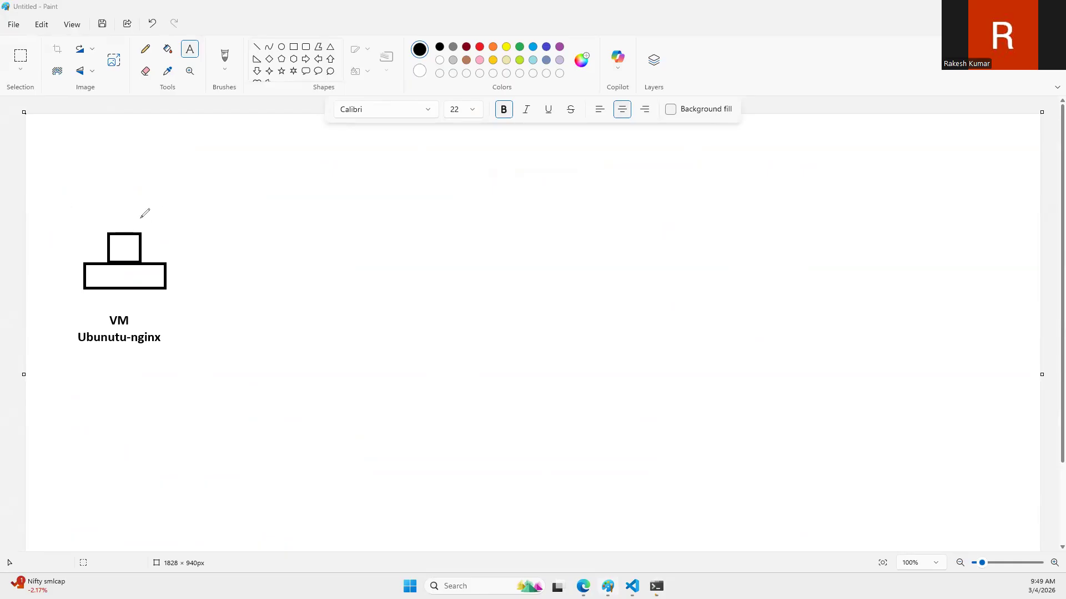
{"action": "left_click_drag", "start_coordinate": [166, 216], "coordinate": [181, 220]}
{"action": "mouse_move", "coordinate": [717, 179]}
{"action": "left_mouse_down"}
{"action": "mouse_move", "coordinate": [688, 179]}
{"action": "mouse_move", "coordinate": [719, 180]}
{"action": "left_mouse_up"}
{"action": "mouse_move", "coordinate": [729, 239]}
{"action": "left_mouse_down"}
{"action": "mouse_move", "coordinate": [704, 239]}
{"action": "mouse_move", "coordinate": [726, 241]}
{"action": "left_mouse_up"}
{"action": "left_click_drag", "start_coordinate": [732, 309], "coordinate": [721, 310]}
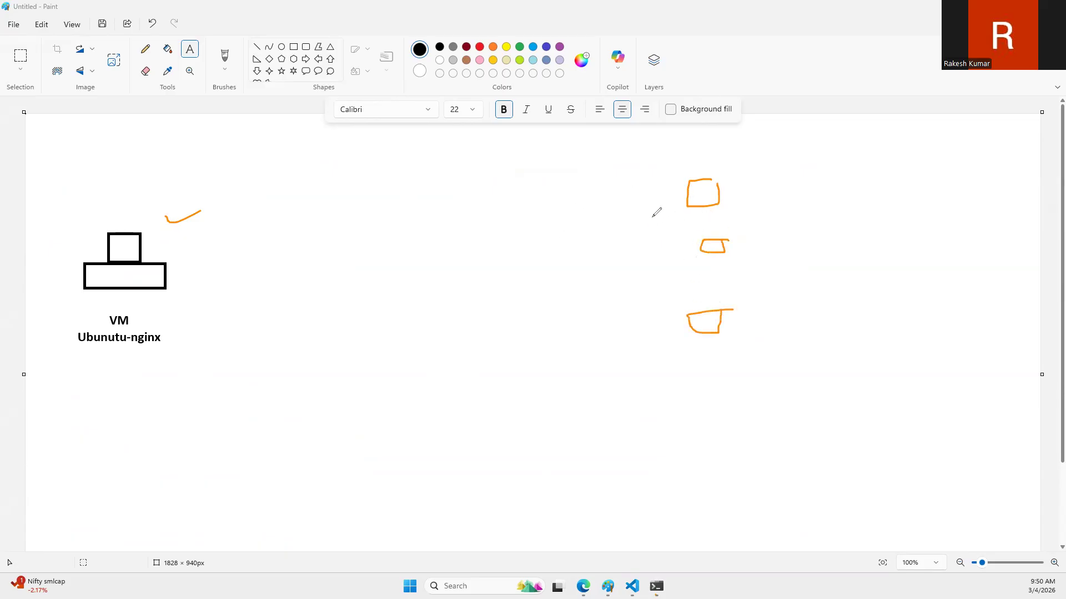
{"action": "left_click_drag", "start_coordinate": [592, 206], "coordinate": [658, 204]}
{"action": "left_click", "coordinate": [609, 267]}
{"action": "left_click_drag", "start_coordinate": [609, 267], "coordinate": [666, 267]}
{"action": "left_click_drag", "start_coordinate": [658, 259], "coordinate": [658, 272]}
{"action": "left_click_drag", "start_coordinate": [601, 326], "coordinate": [660, 322]}
{"action": "left_click_drag", "start_coordinate": [655, 320], "coordinate": [654, 337]}
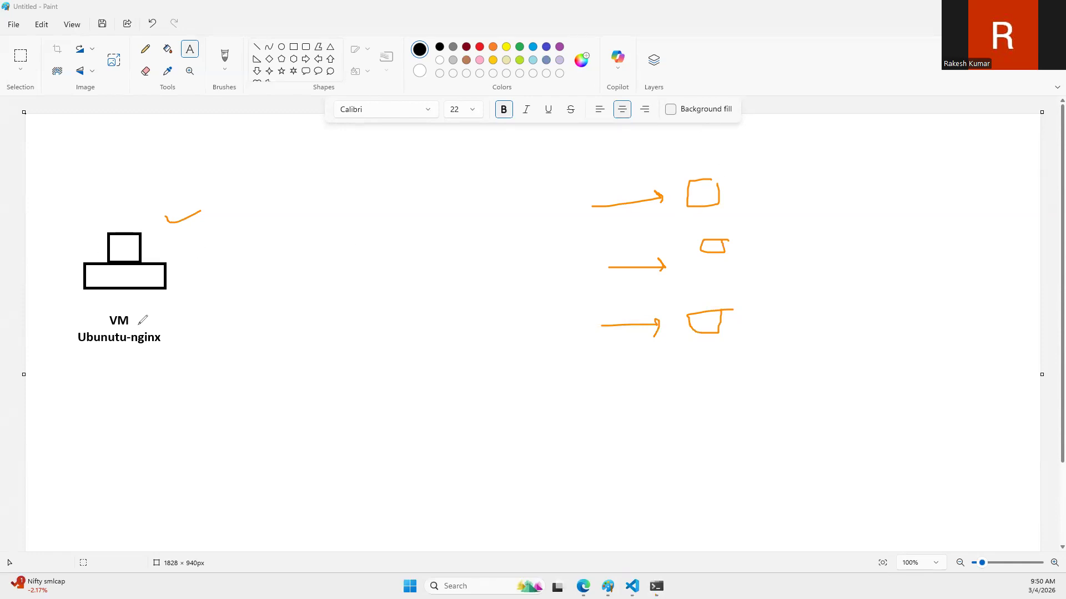
{"action": "mouse_move", "coordinate": [269, 239]}
{"action": "left_mouse_down"}
{"action": "mouse_move", "coordinate": [258, 240]}
{"action": "mouse_move", "coordinate": [238, 289]}
{"action": "mouse_move", "coordinate": [288, 246]}
{"action": "mouse_move", "coordinate": [241, 245]}
{"action": "left_mouse_up"}
{"action": "left_click_drag", "start_coordinate": [231, 321], "coordinate": [245, 307]}
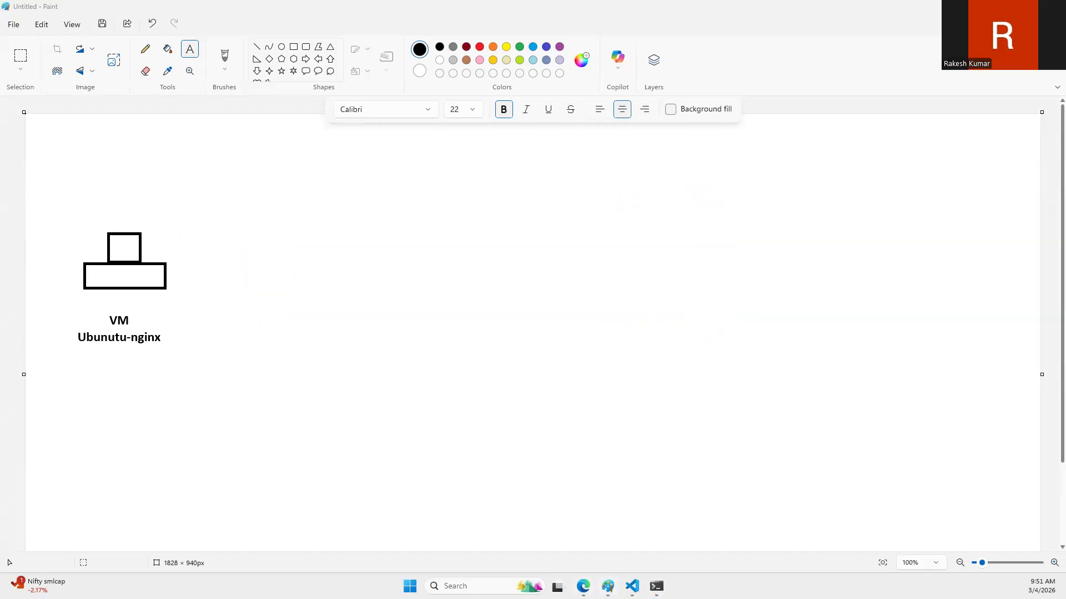
Step: Switch to the browser and configure a managed-only image of ubuntu-nginx with automatic VM deletion and zone resiliency enabled
{"action": "left_click", "coordinate": [583, 586]}
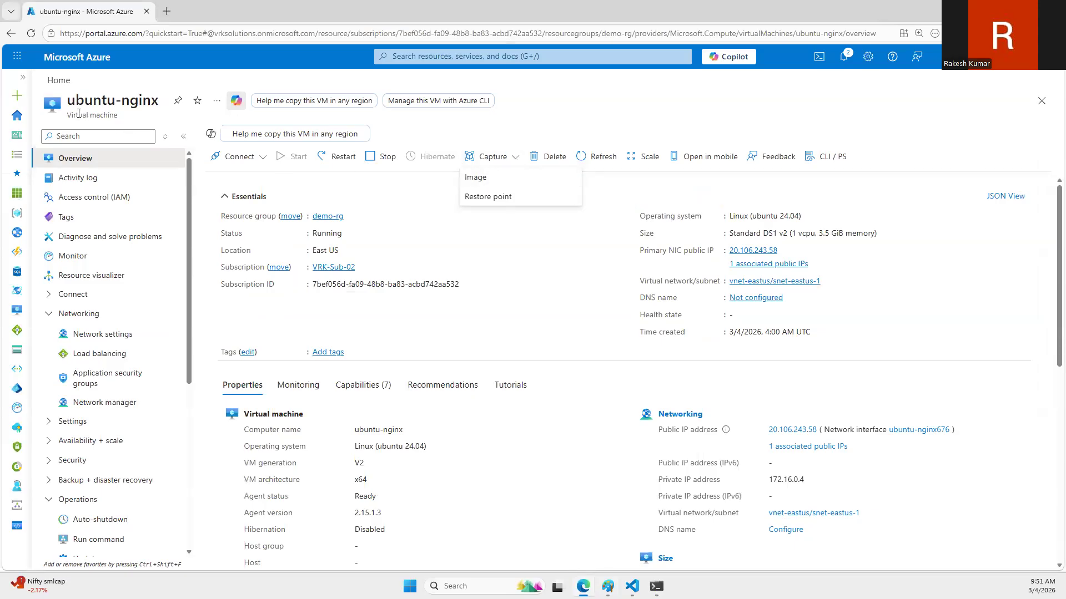
{"action": "left_click", "coordinate": [503, 179]}
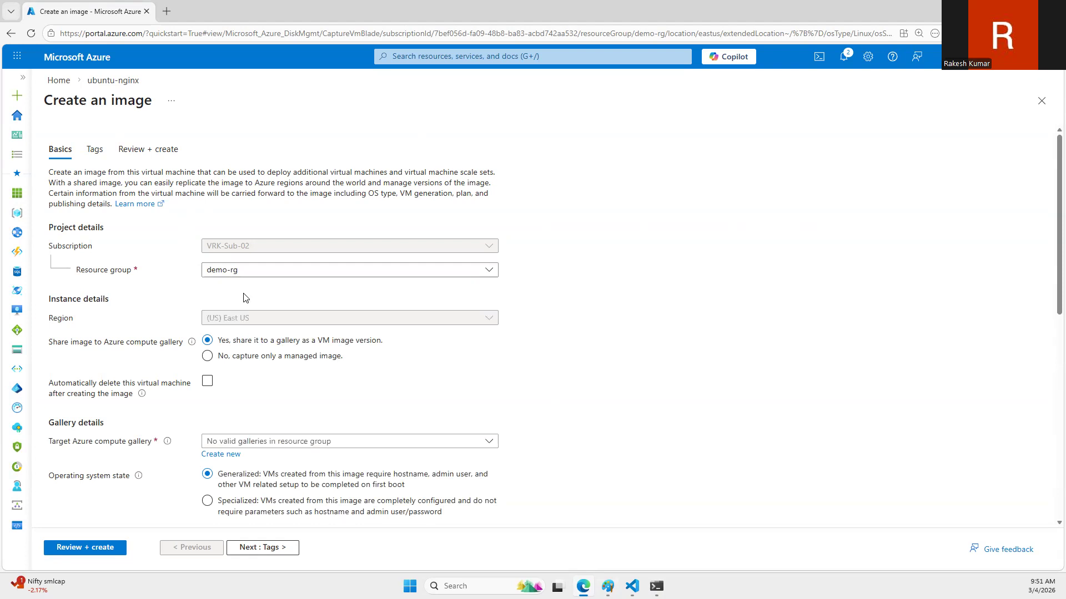
{"action": "left_click", "coordinate": [257, 359]}
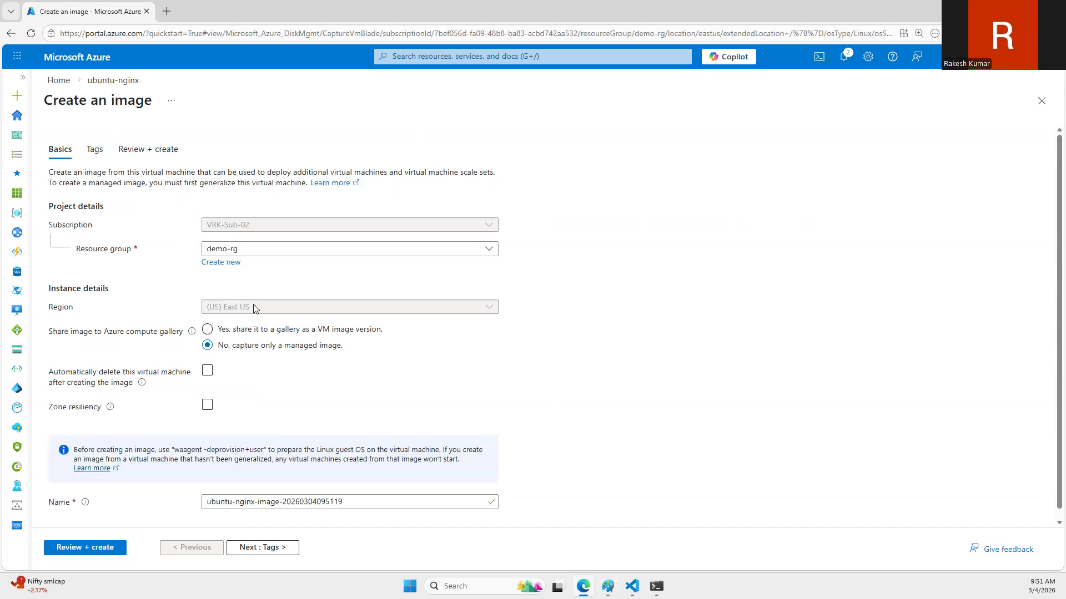
{"action": "scroll", "coordinate": [233, 326], "scroll_direction": "down", "scroll_amount": 1}
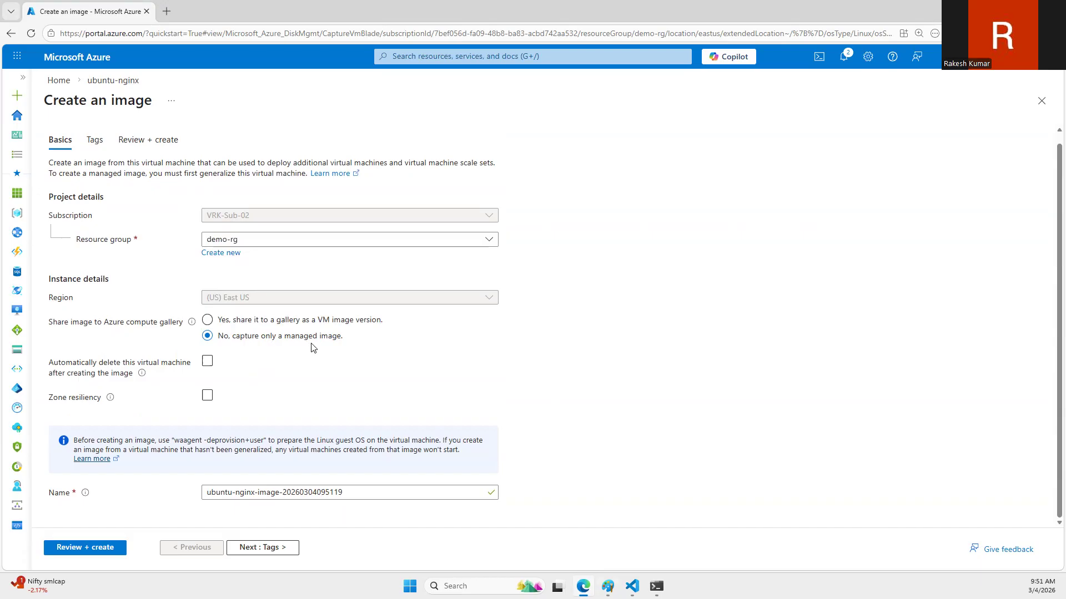
{"action": "left_click", "coordinate": [207, 365]}
{"action": "left_click", "coordinate": [207, 396]}
Step: Name the image ubuntu-apache-php, review its settings and create it
{"action": "left_click_drag", "start_coordinate": [343, 492], "coordinate": [239, 491]}
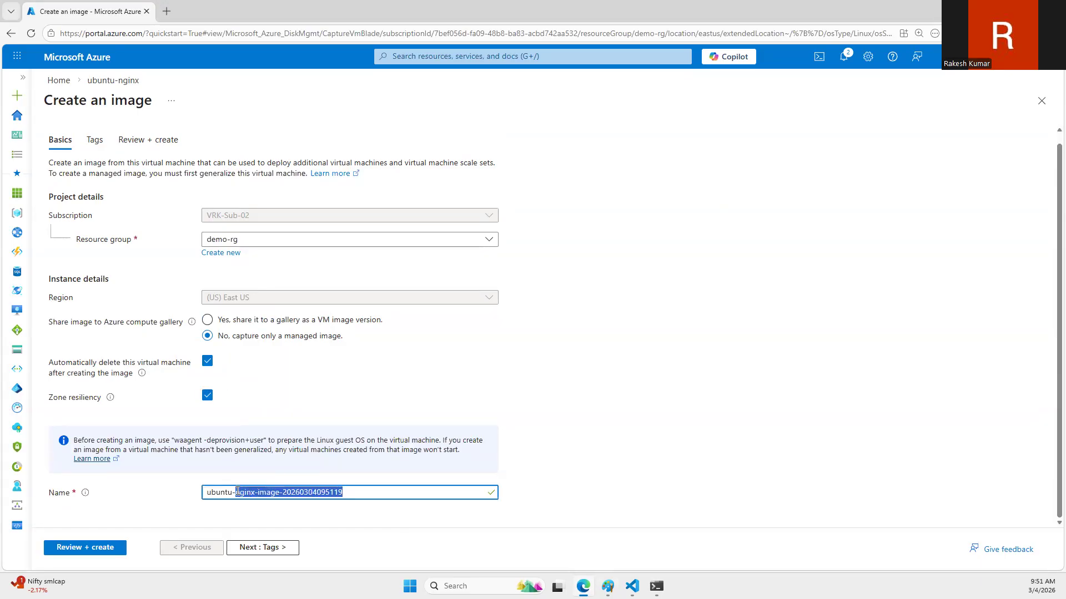
{"action": "key", "text": "BackSpace"}
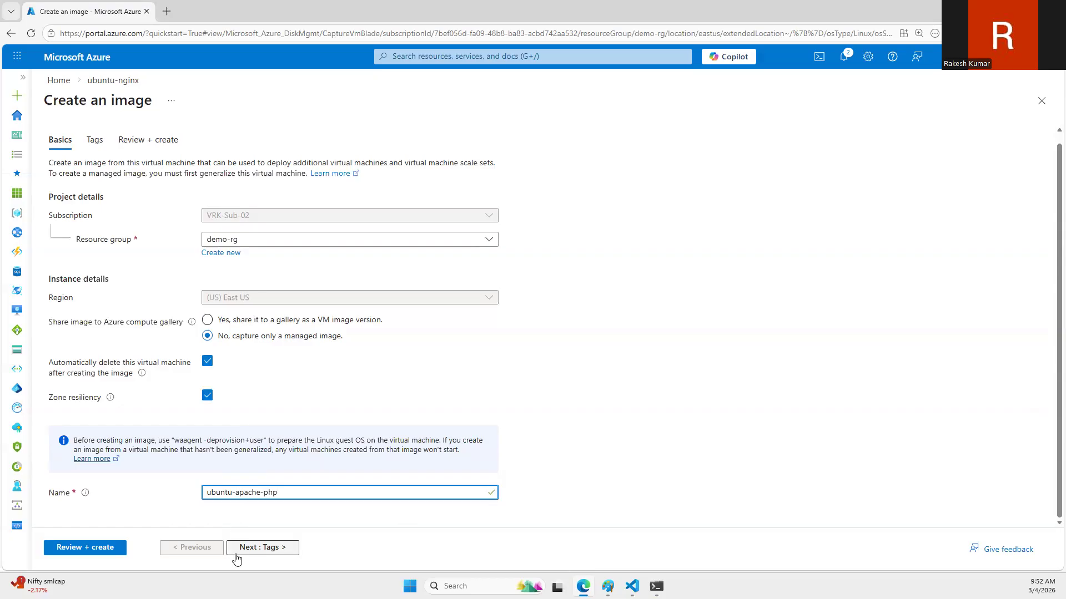
{"action": "left_click", "coordinate": [72, 549]}
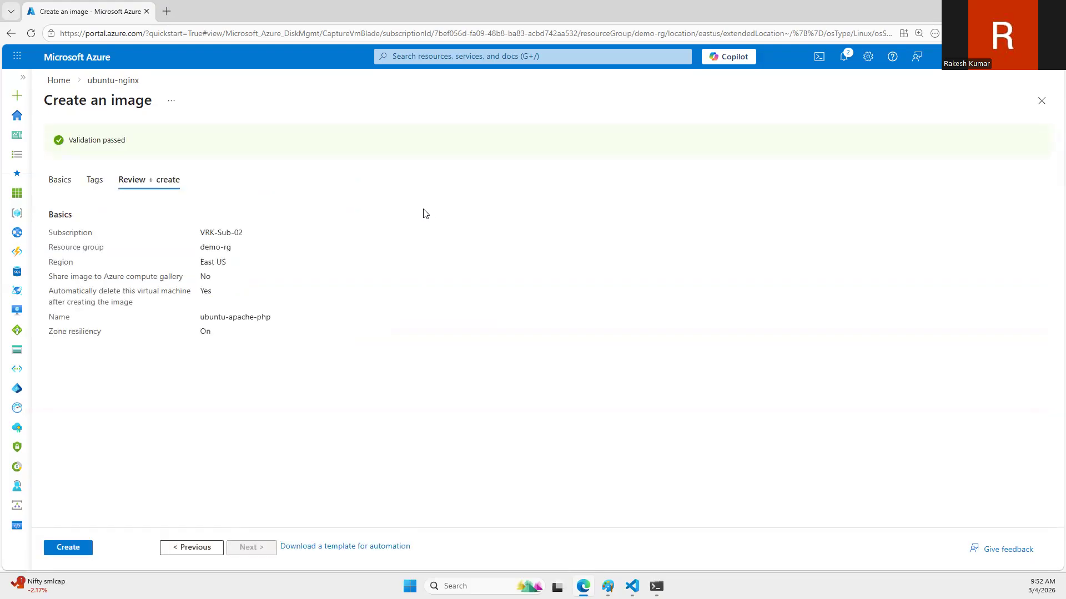
{"action": "left_click", "coordinate": [85, 547]}
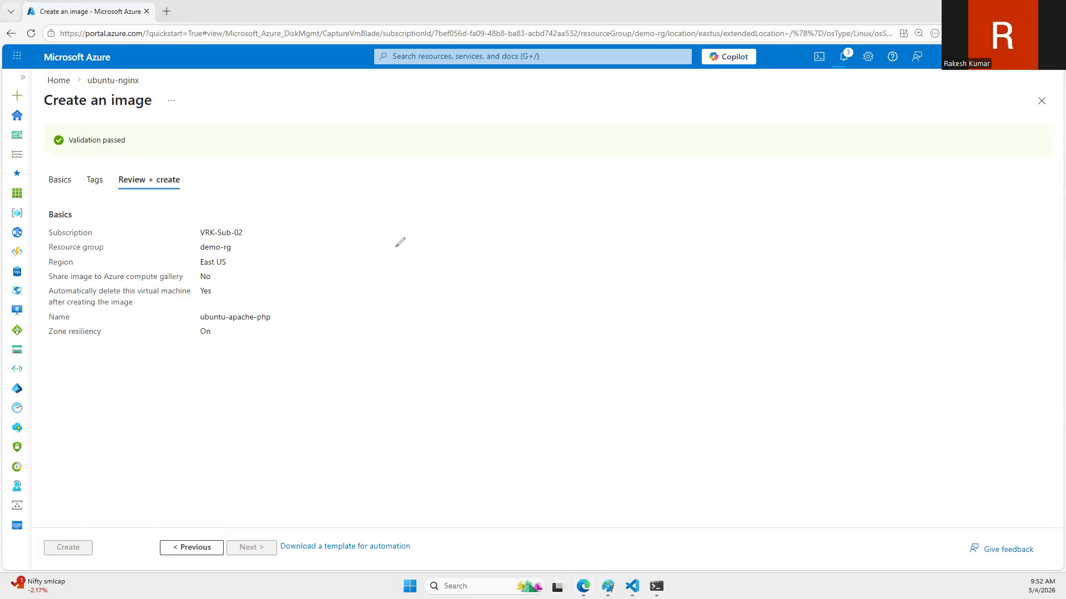
Step: Annotate the screen in orange with the image capture flow from running VM to stopped, generalized and image, and mark the deployment notification
{"action": "mouse_move", "coordinate": [373, 238]}
{"action": "left_mouse_down"}
{"action": "mouse_move", "coordinate": [447, 231]}
{"action": "mouse_move", "coordinate": [456, 253]}
{"action": "mouse_move", "coordinate": [506, 234]}
{"action": "mouse_move", "coordinate": [509, 258]}
{"action": "mouse_move", "coordinate": [548, 242]}
{"action": "left_mouse_up"}
{"action": "mouse_move", "coordinate": [473, 200]}
{"action": "left_mouse_down"}
{"action": "mouse_move", "coordinate": [479, 223]}
{"action": "mouse_move", "coordinate": [505, 220]}
{"action": "mouse_move", "coordinate": [550, 260]}
{"action": "left_mouse_up"}
{"action": "left_click_drag", "start_coordinate": [590, 236], "coordinate": [577, 268]}
{"action": "mouse_move", "coordinate": [596, 238]}
{"action": "left_mouse_down"}
{"action": "mouse_move", "coordinate": [595, 266]}
{"action": "mouse_move", "coordinate": [636, 242]}
{"action": "mouse_move", "coordinate": [671, 260]}
{"action": "left_mouse_up"}
{"action": "mouse_move", "coordinate": [582, 286]}
{"action": "left_mouse_down"}
{"action": "mouse_move", "coordinate": [580, 330]}
{"action": "mouse_move", "coordinate": [596, 316]}
{"action": "left_mouse_up"}
{"action": "mouse_move", "coordinate": [557, 351]}
{"action": "left_mouse_down"}
{"action": "mouse_move", "coordinate": [565, 405]}
{"action": "mouse_move", "coordinate": [596, 383]}
{"action": "mouse_move", "coordinate": [653, 388]}
{"action": "mouse_move", "coordinate": [662, 370]}
{"action": "mouse_move", "coordinate": [670, 388]}
{"action": "mouse_move", "coordinate": [701, 397]}
{"action": "mouse_move", "coordinate": [691, 405]}
{"action": "left_mouse_up"}
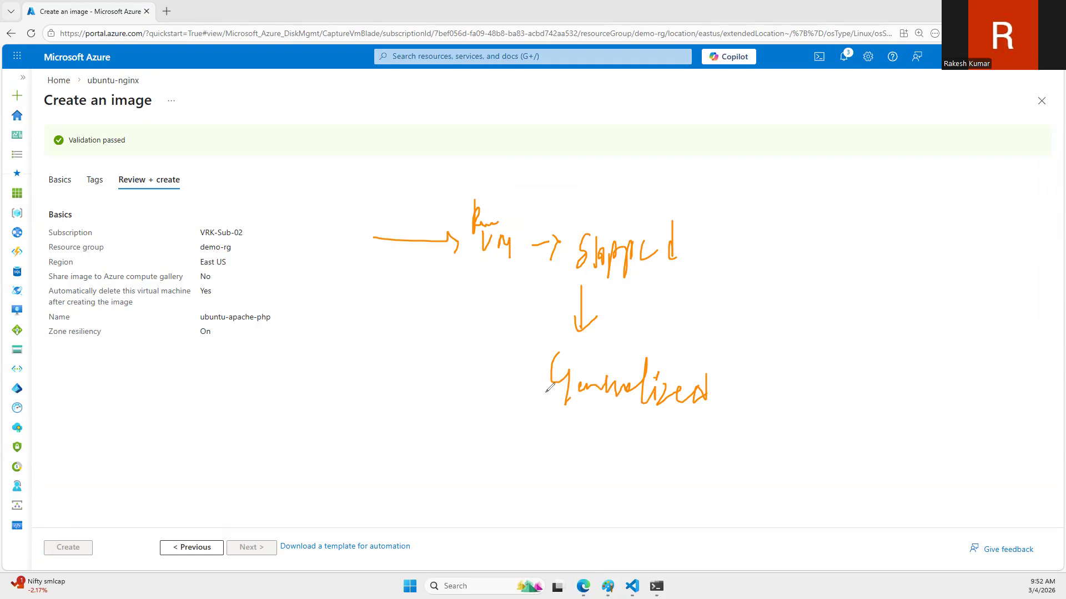
{"action": "mouse_move", "coordinate": [517, 378]}
{"action": "left_mouse_down"}
{"action": "mouse_move", "coordinate": [425, 379]}
{"action": "mouse_move", "coordinate": [424, 399]}
{"action": "mouse_move", "coordinate": [440, 397]}
{"action": "left_mouse_up"}
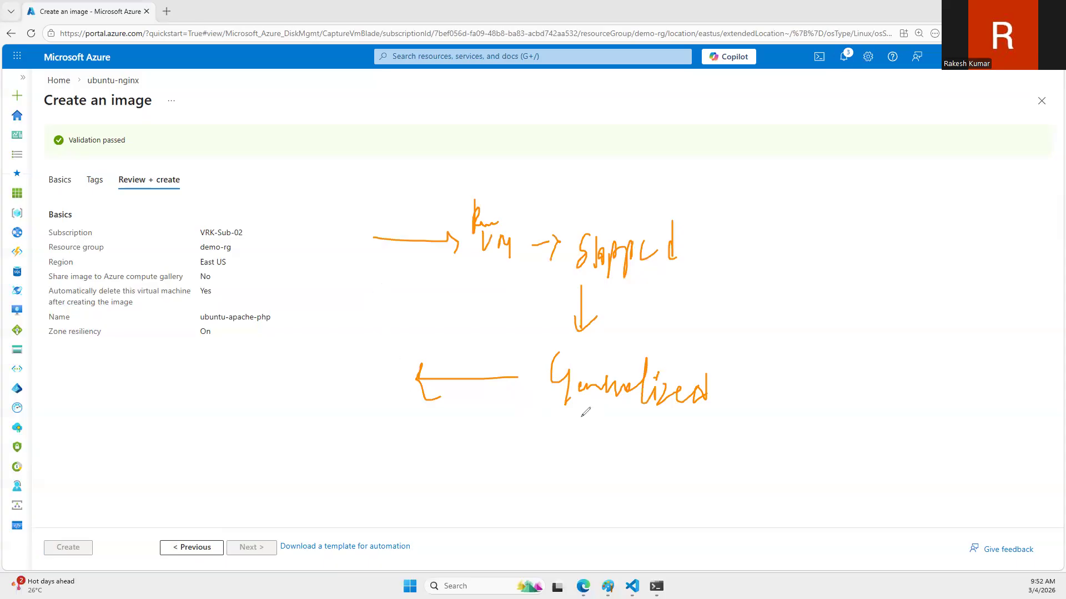
{"action": "mouse_move", "coordinate": [297, 366]}
{"action": "left_mouse_down"}
{"action": "mouse_move", "coordinate": [325, 392]}
{"action": "mouse_move", "coordinate": [380, 411]}
{"action": "left_mouse_up"}
{"action": "left_click_drag", "start_coordinate": [279, 451], "coordinate": [442, 454]}
{"action": "left_click_drag", "start_coordinate": [880, 247], "coordinate": [979, 248]}
{"action": "left_click_drag", "start_coordinate": [889, 155], "coordinate": [996, 154]}
{"action": "mouse_move", "coordinate": [870, 95]}
{"action": "left_mouse_down"}
{"action": "mouse_move", "coordinate": [949, 93]}
{"action": "mouse_move", "coordinate": [964, 76]}
{"action": "mouse_move", "coordinate": [841, 77]}
{"action": "mouse_move", "coordinate": [842, 109]}
{"action": "left_mouse_up"}
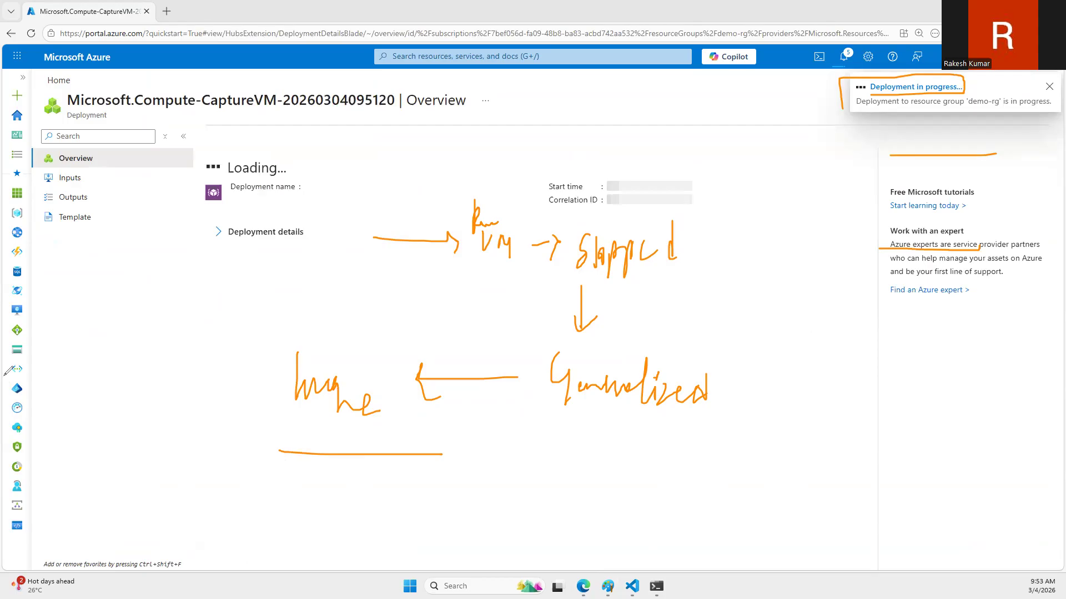
{"action": "left_click", "coordinate": [84, 358]}
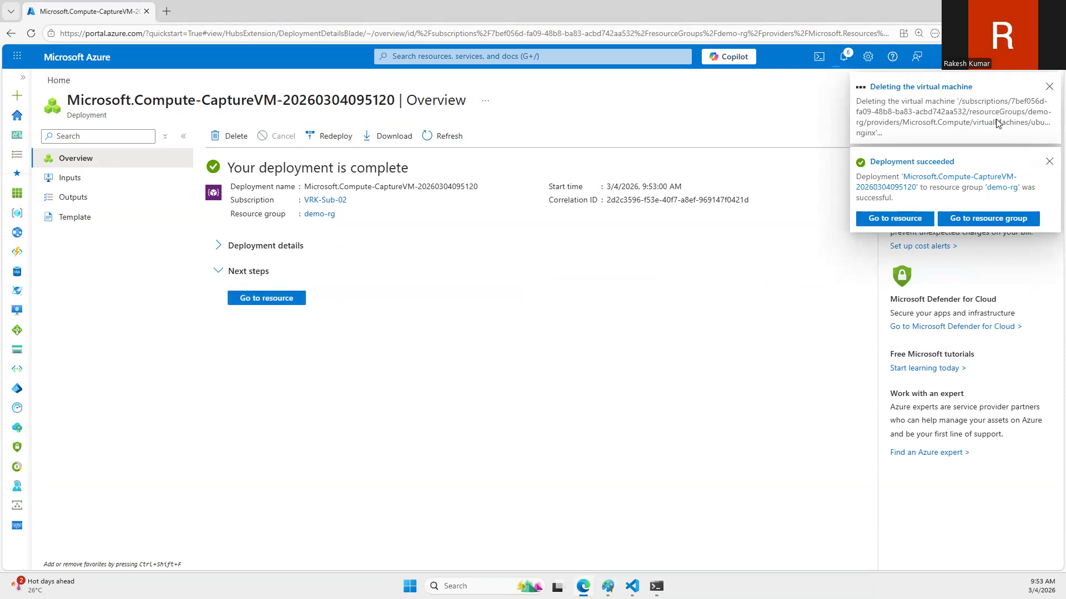
Step: Open the ubuntu-apache-php image from the deployment details, and check the refreshed resource list of the demo-rg resource group
{"action": "left_click", "coordinate": [219, 246]}
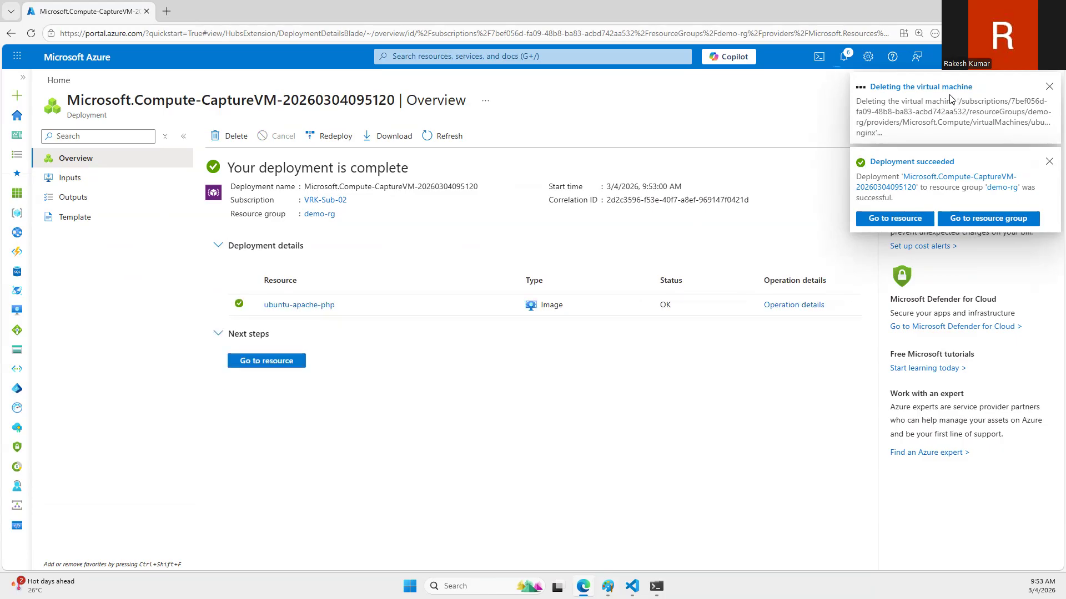
{"action": "left_click", "coordinate": [304, 307]}
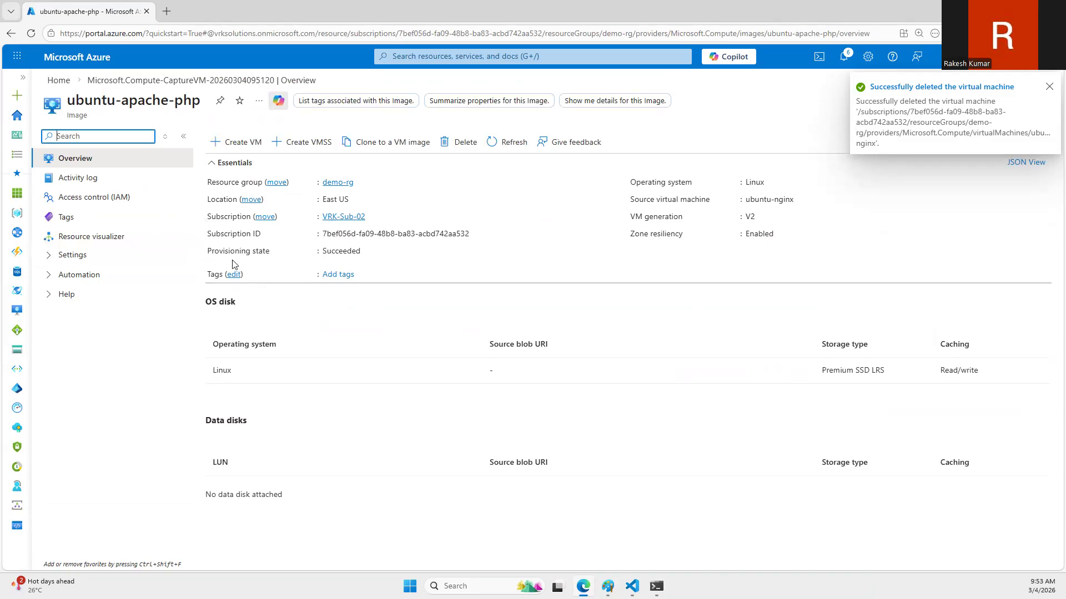
{"action": "left_click", "coordinate": [58, 81]}
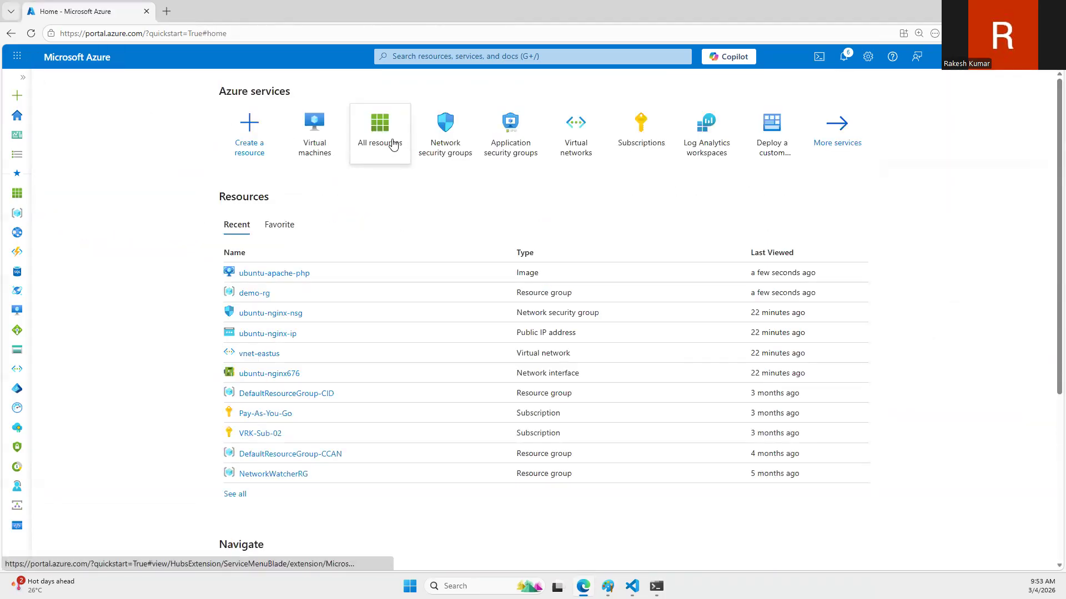
{"action": "left_click", "coordinate": [249, 293]}
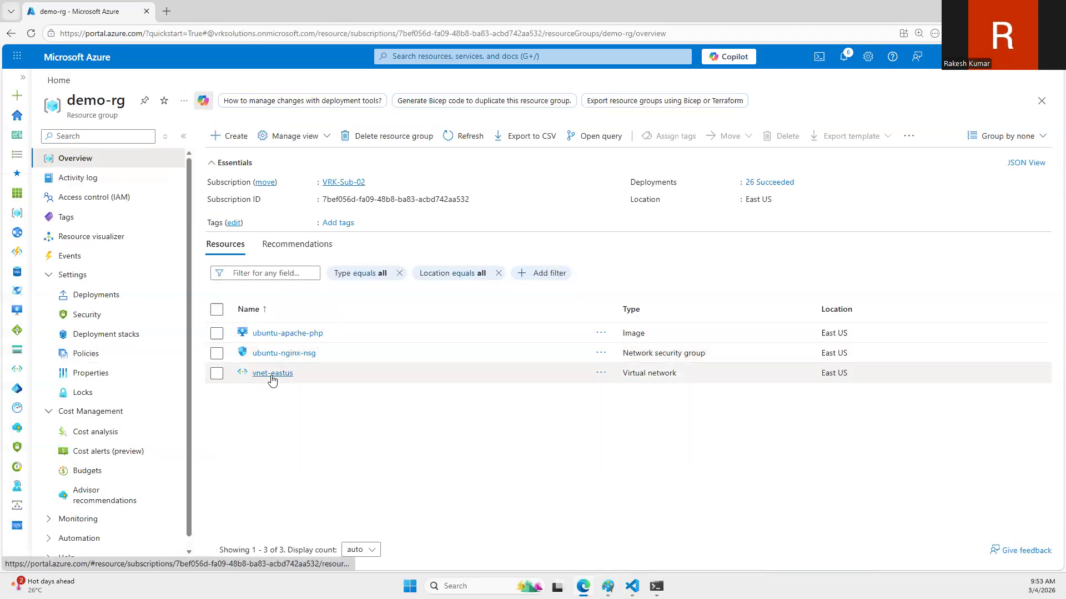
{"action": "left_click", "coordinate": [460, 145]}
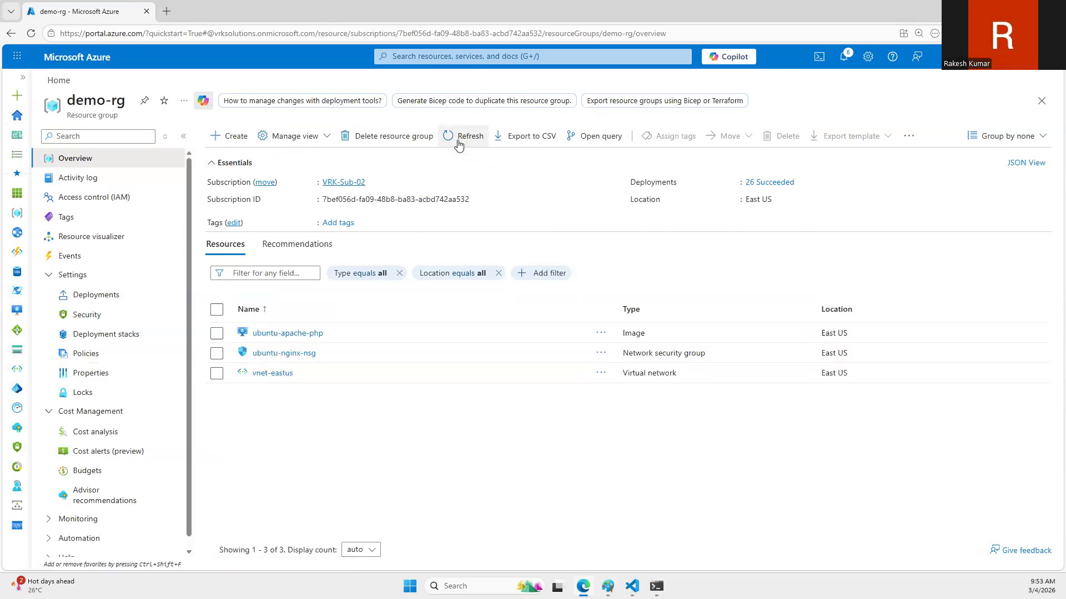
Step: Start creating a new virtual machine from the Virtual machines service and choose demo-rg as its resource group
{"action": "left_click", "coordinate": [235, 138]}
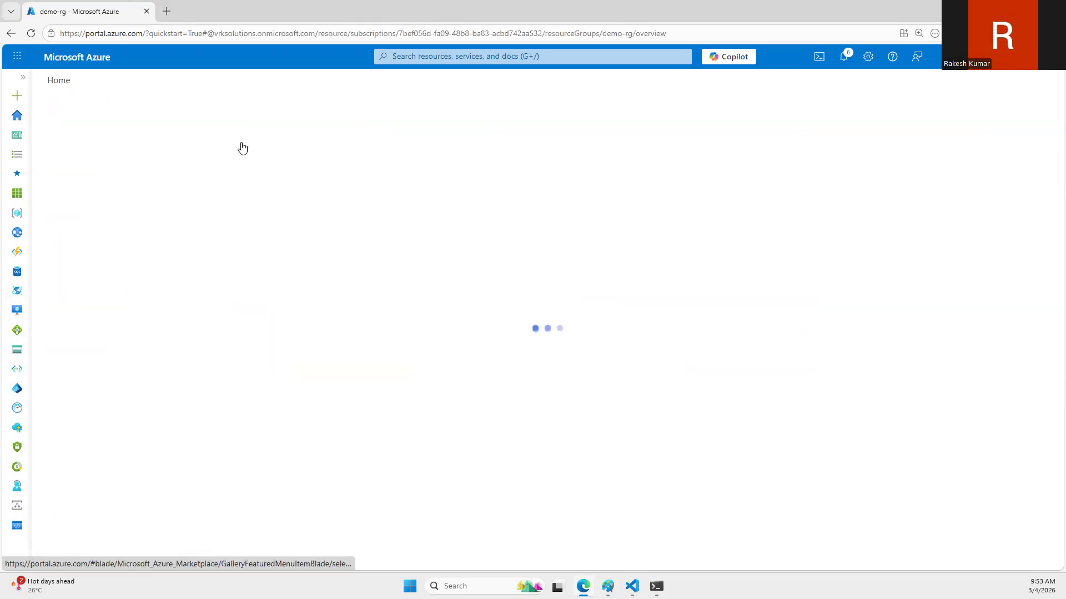
{"action": "left_click", "coordinate": [56, 80]}
{"action": "left_click", "coordinate": [321, 152]}
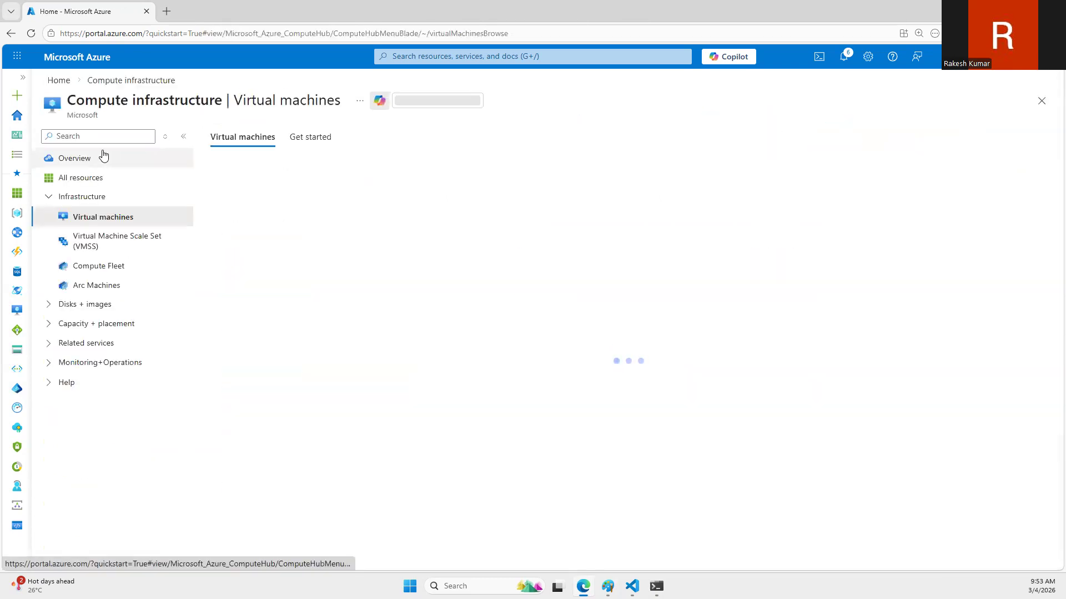
{"action": "left_click", "coordinate": [253, 173]}
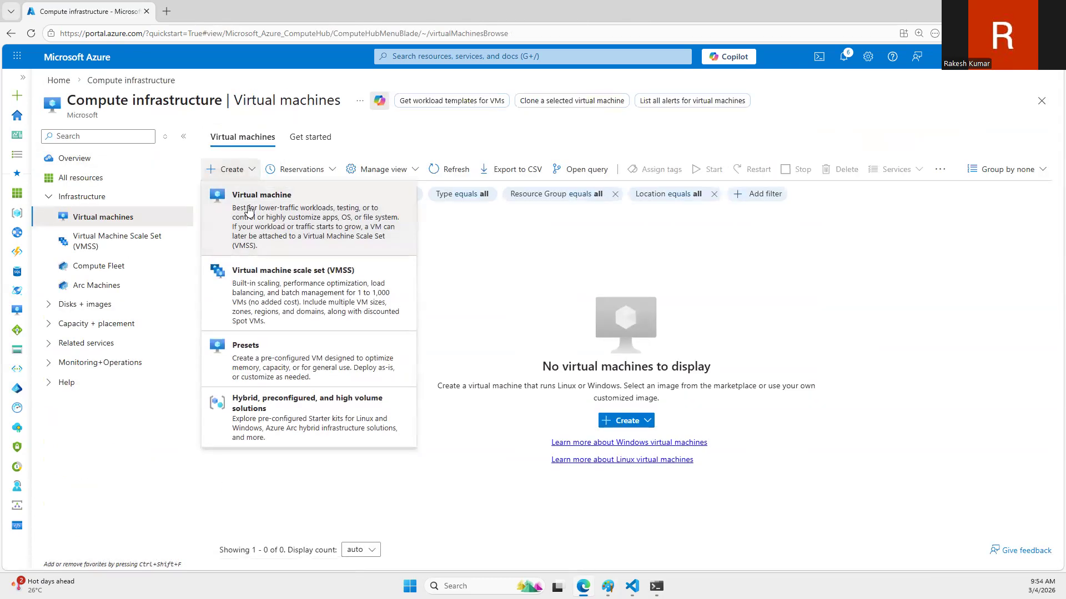
{"action": "left_click", "coordinate": [249, 210]}
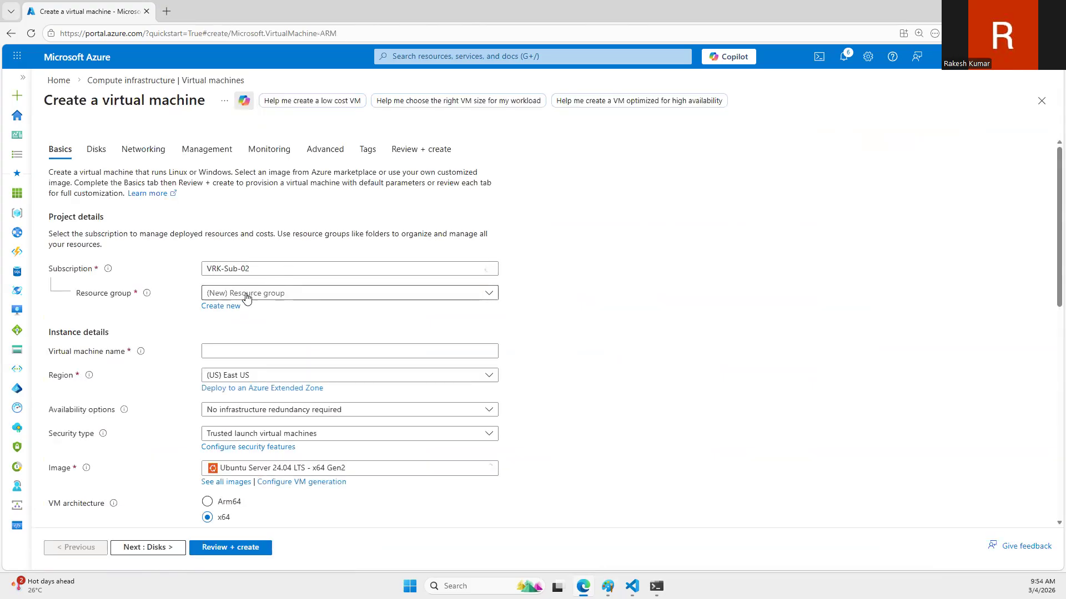
{"action": "left_click", "coordinate": [252, 293]}
{"action": "left_click", "coordinate": [249, 374]}
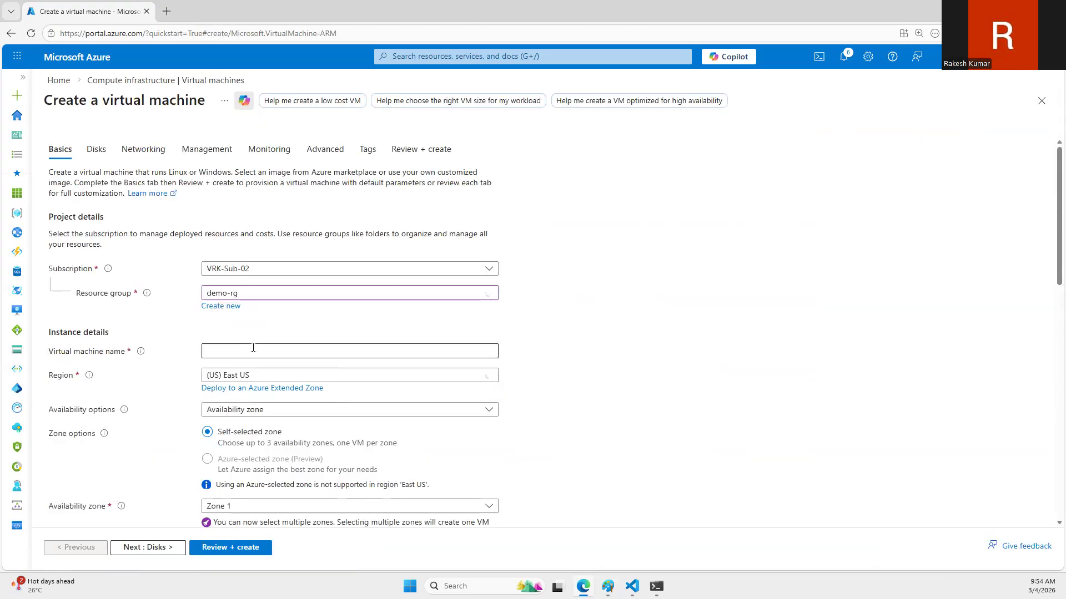
Step: Name the new virtual machine webserver01
{"action": "left_click", "coordinate": [253, 347]}
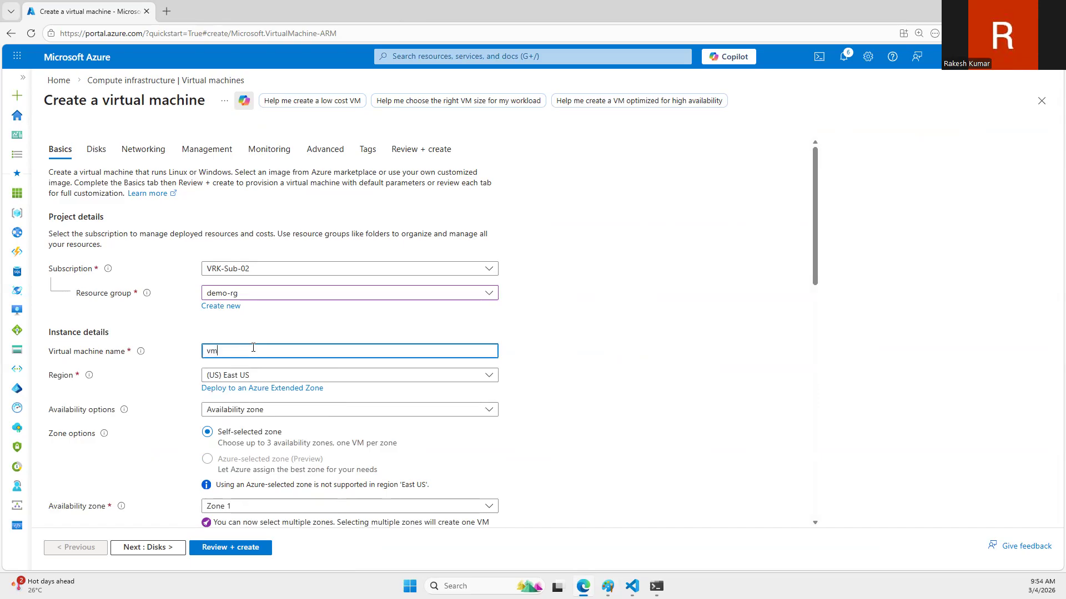
{"action": "key", "text": "BackSpace"}
{"action": "key", "text": "BackSpace"}
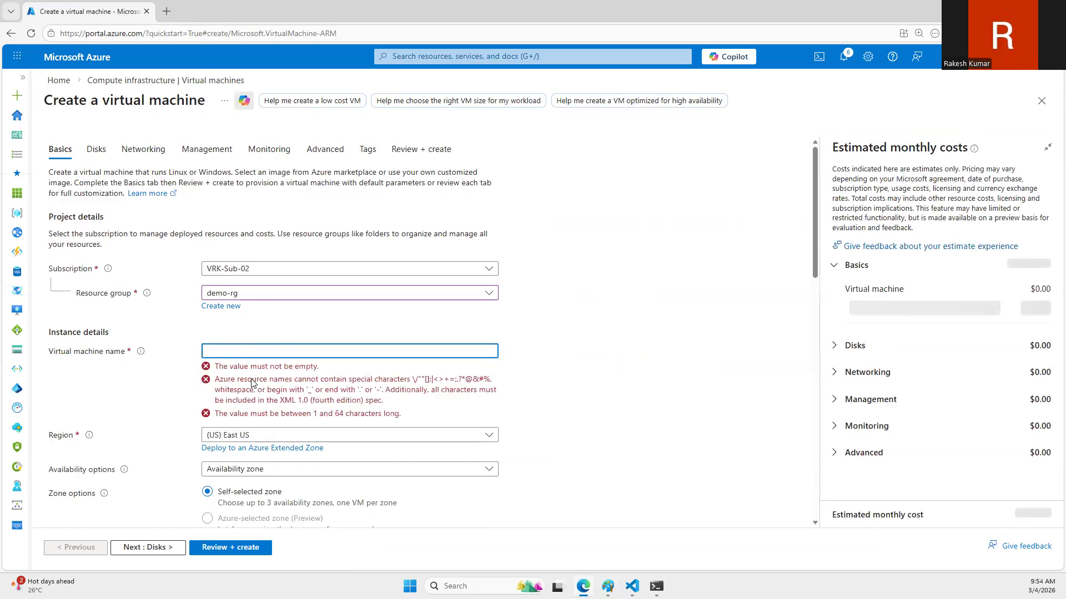
{"action": "type", "text": "webserver0"}
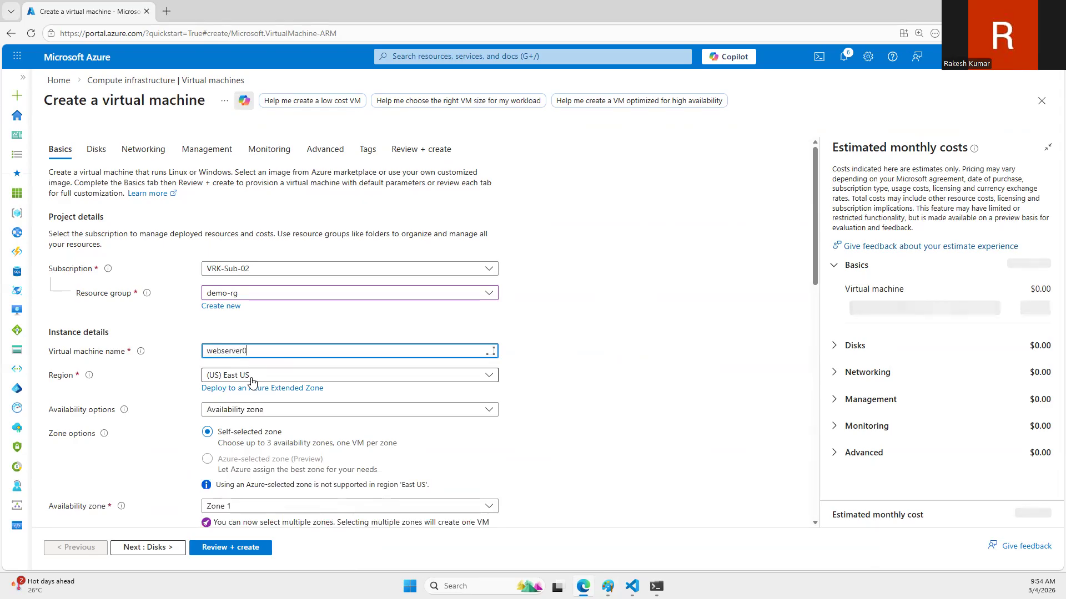
{"action": "type", "text": "1"}
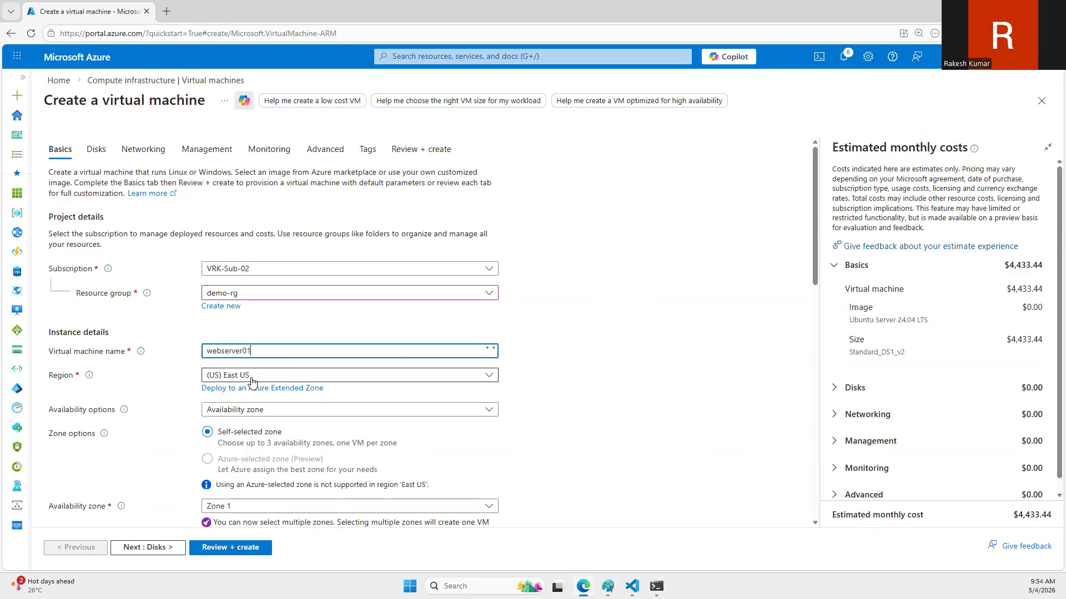
Step: Set the VM's availability to No infrastructure redundancy required and its security type to Standard
{"action": "left_click", "coordinate": [250, 410]}
{"action": "left_click", "coordinate": [251, 420]}
{"action": "left_click", "coordinate": [252, 380]}
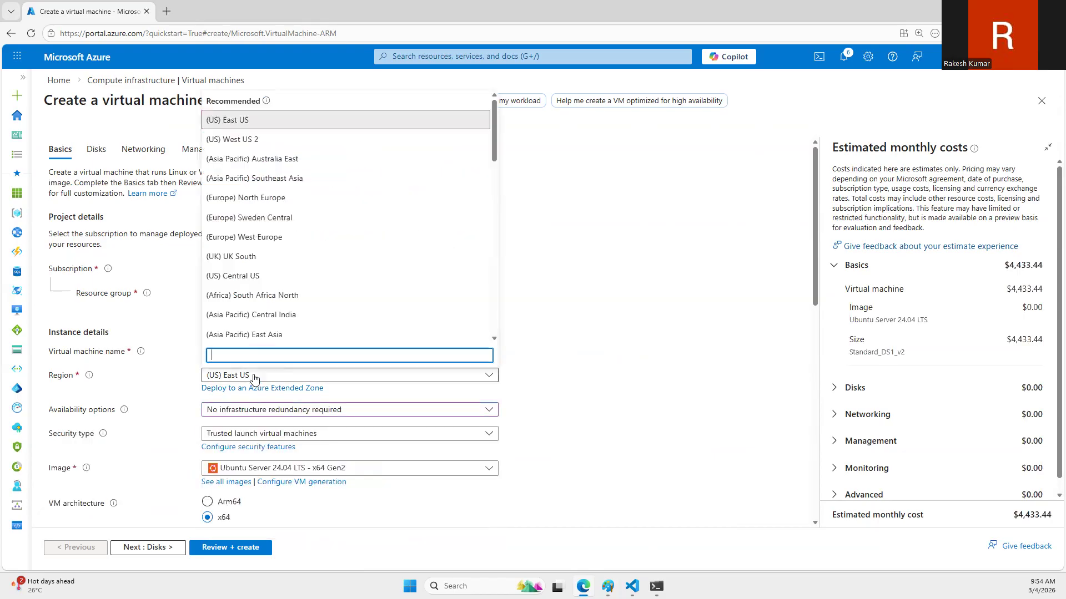
{"action": "left_click", "coordinate": [542, 271]}
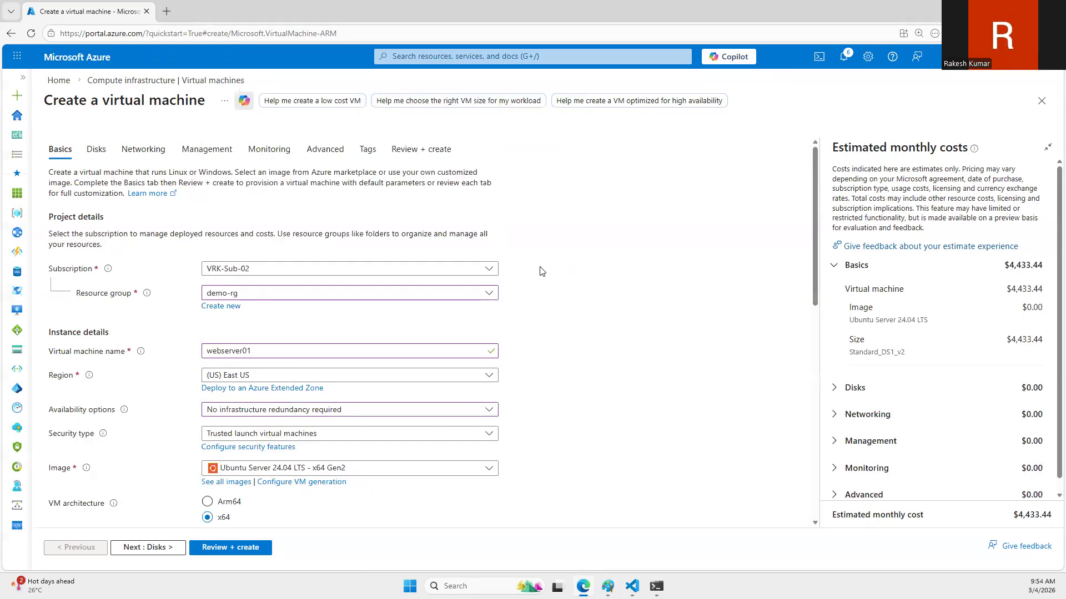
{"action": "scroll", "coordinate": [288, 314], "scroll_direction": "down", "scroll_amount": 3}
{"action": "left_click", "coordinate": [250, 268]}
{"action": "left_click", "coordinate": [248, 295]}
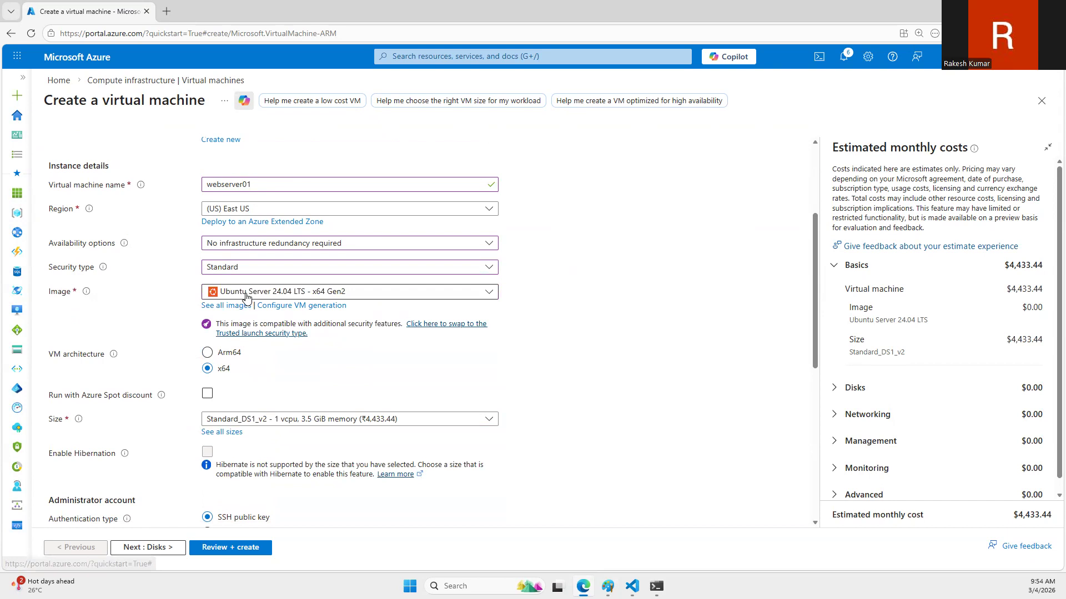
Step: Choose the custom image ubuntu-apache-php from the subscription's own images as the VM's image
{"action": "left_click", "coordinate": [208, 306]}
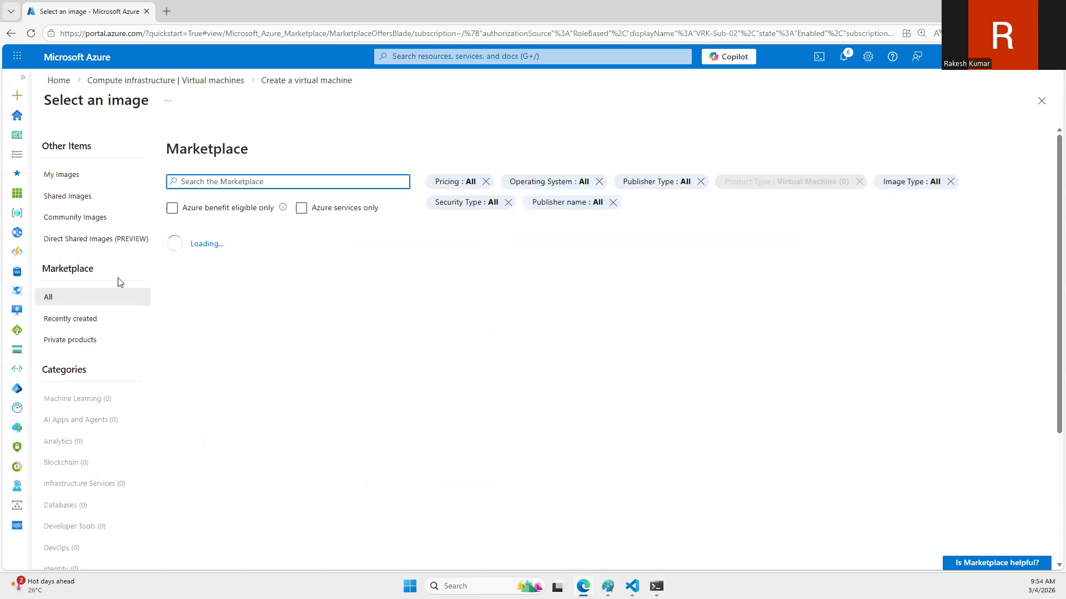
{"action": "left_click", "coordinate": [62, 175]}
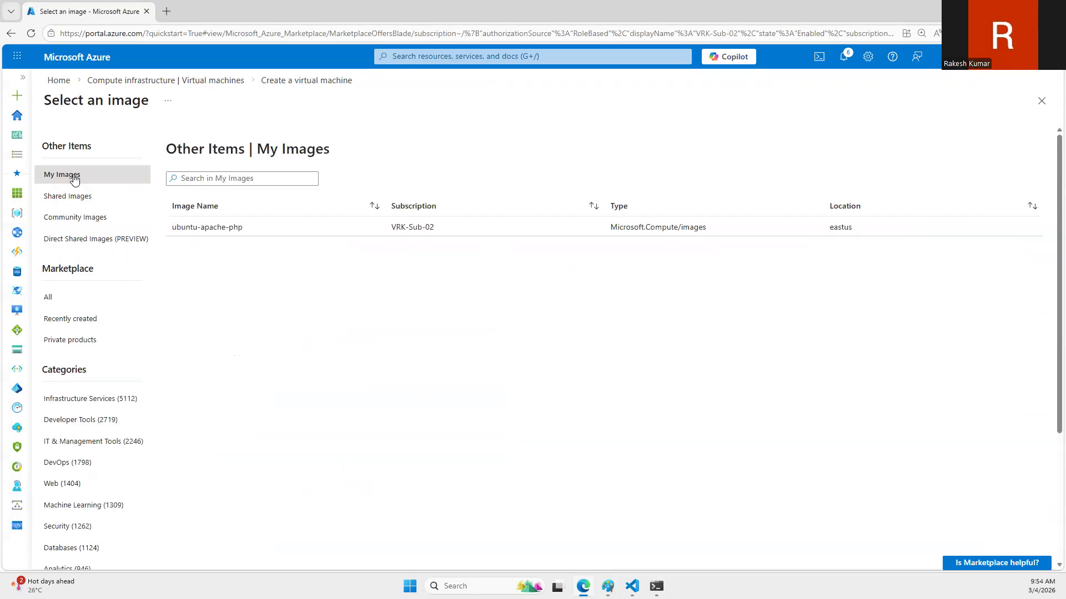
{"action": "left_click", "coordinate": [199, 225]}
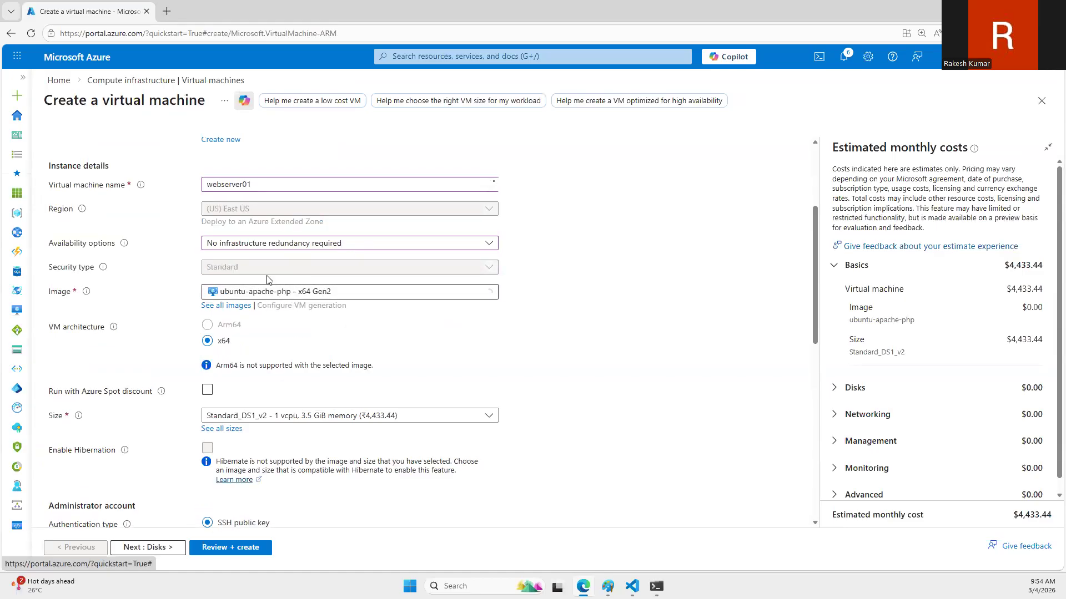
{"action": "scroll", "coordinate": [257, 279], "scroll_direction": "up", "scroll_amount": 3}
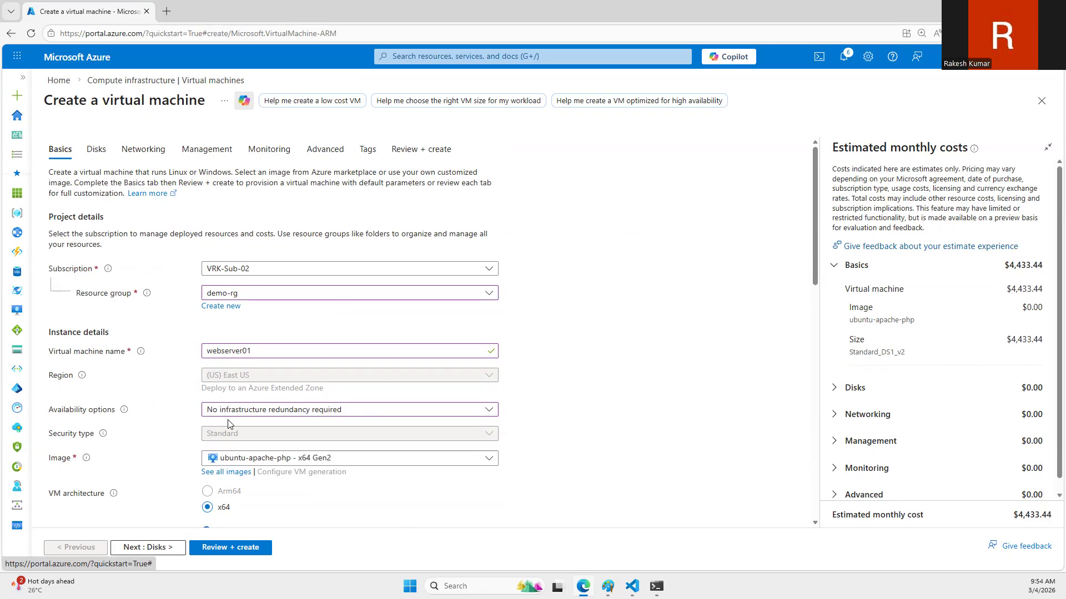
Step: Enable the Azure Spot discount for webserver01
{"action": "scroll", "coordinate": [237, 418], "scroll_direction": "down", "scroll_amount": 2}
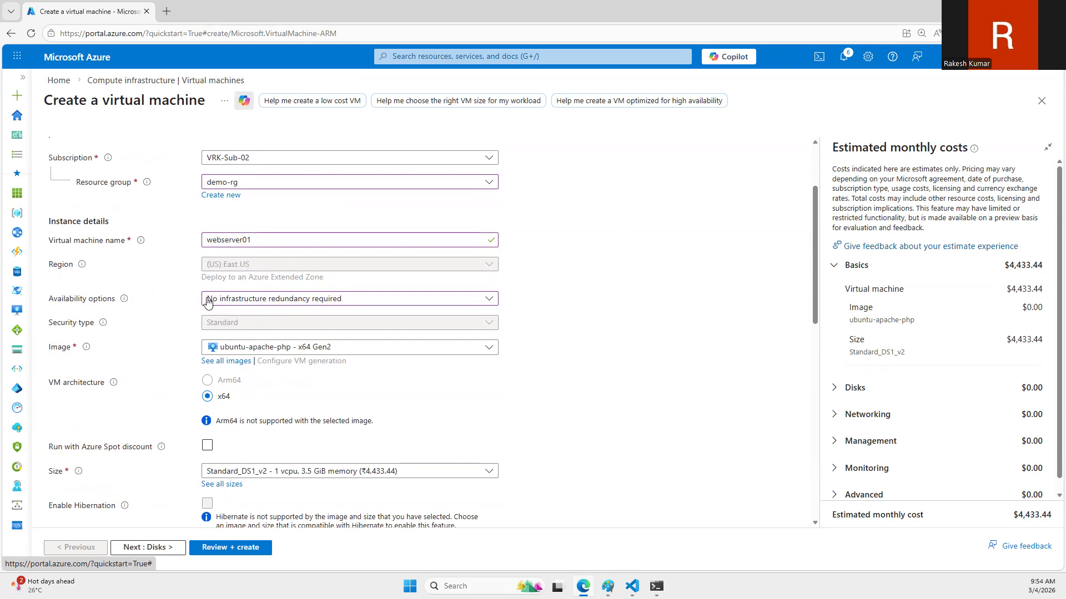
{"action": "scroll", "coordinate": [194, 375], "scroll_direction": "down", "scroll_amount": 1}
{"action": "scroll", "coordinate": [194, 376], "scroll_direction": "down", "scroll_amount": 1}
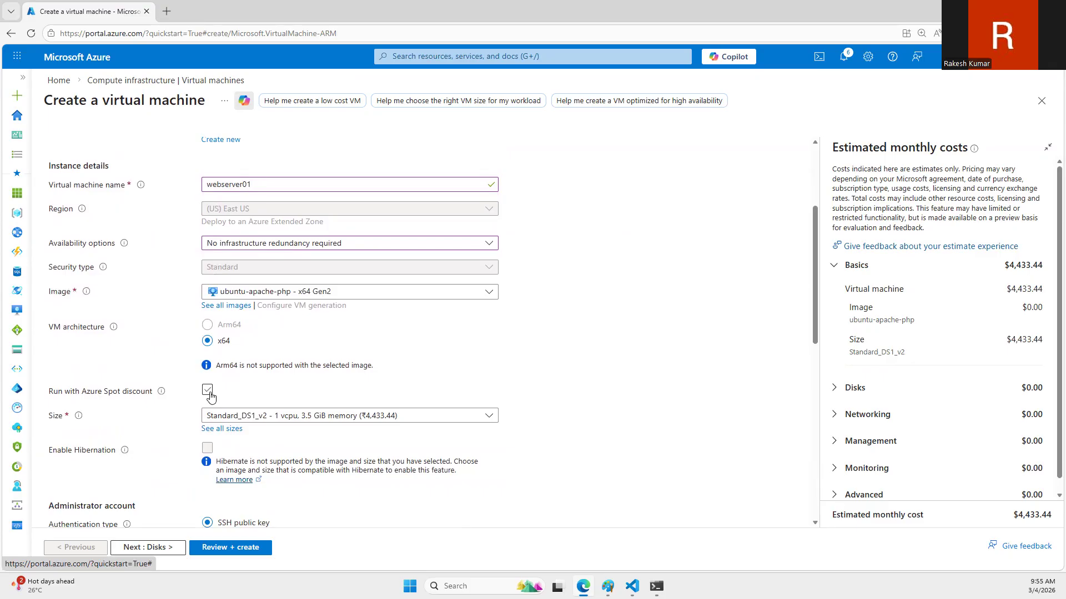
{"action": "scroll", "coordinate": [221, 384], "scroll_direction": "down", "scroll_amount": 3}
{"action": "left_click", "coordinate": [209, 224]}
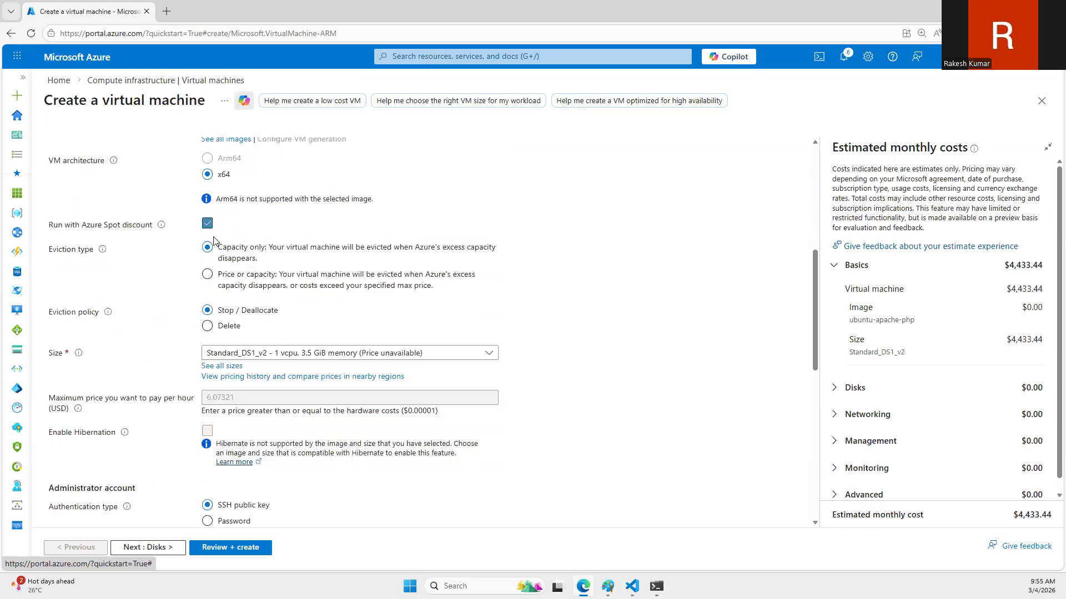
Step: Use password authentication for the administrator account with the username trainer, and enter and confirm the account password
{"action": "scroll", "coordinate": [220, 413], "scroll_direction": "down", "scroll_amount": 2}
{"action": "left_click", "coordinate": [226, 394]}
{"action": "left_click", "coordinate": [240, 415]}
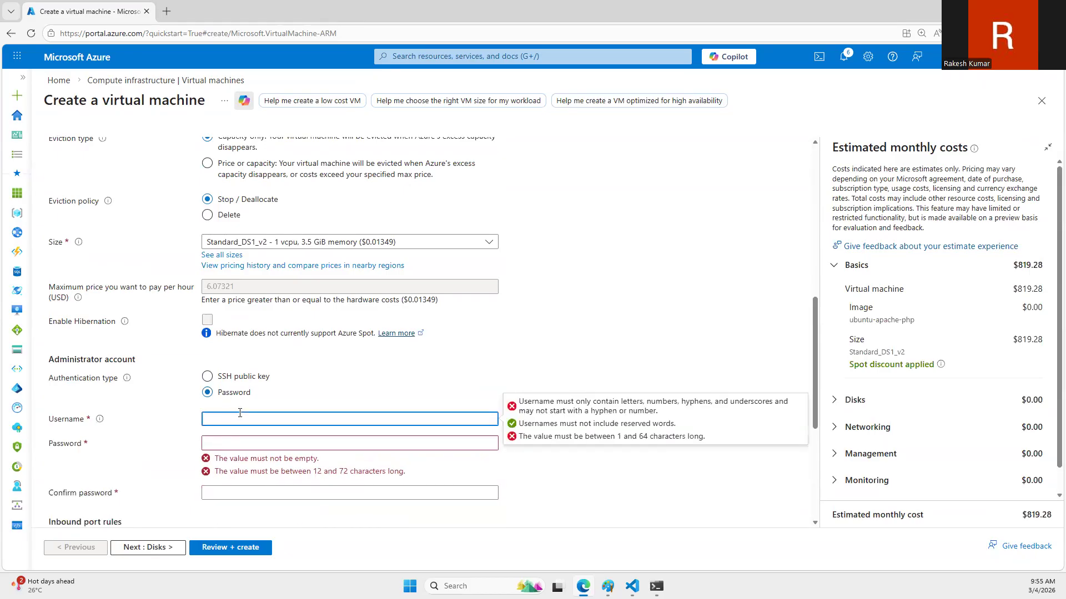
{"action": "key", "text": "Tab"}
{"action": "type", "text": "Pas"}
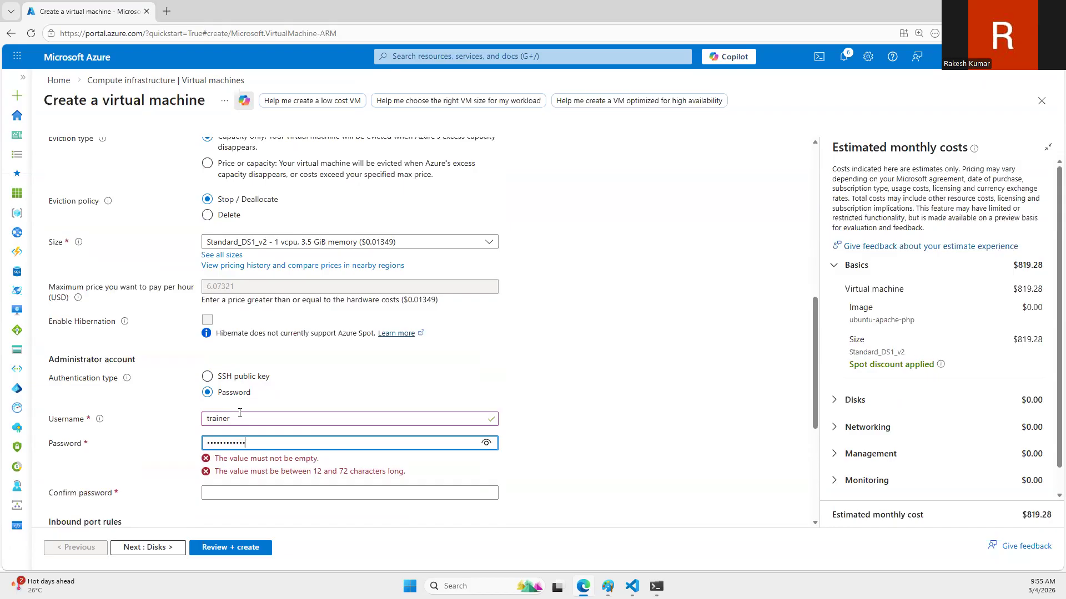
{"action": "key", "text": "Tab"}
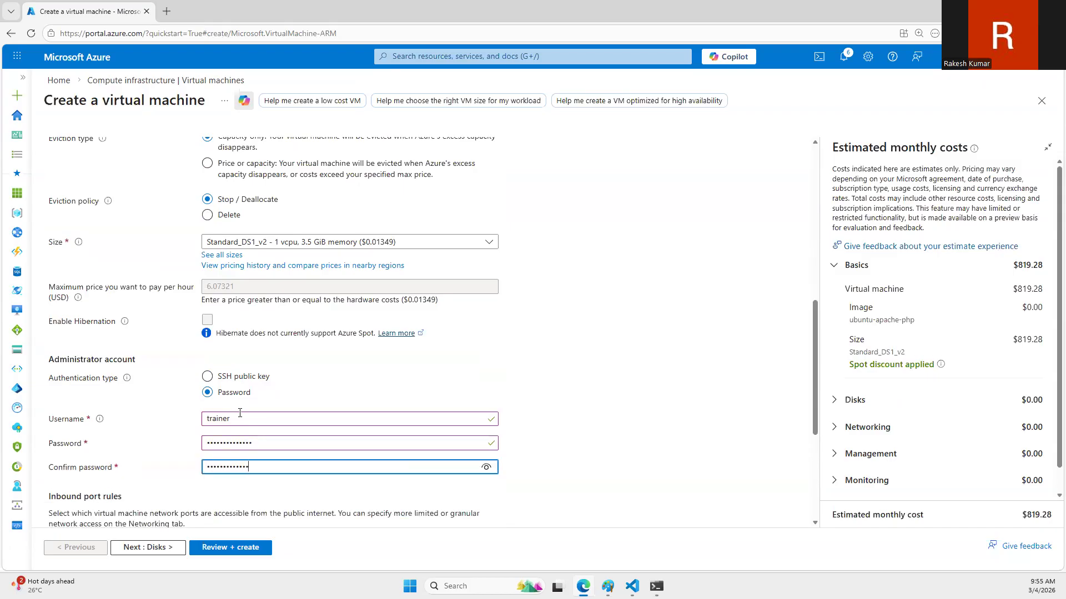
Step: Connect the VM's network interface to the existing virtual network vnet-eastus (demo-rg) and the subnet snet-eastus-1
{"action": "scroll", "coordinate": [330, 298], "scroll_direction": "up", "scroll_amount": 15}
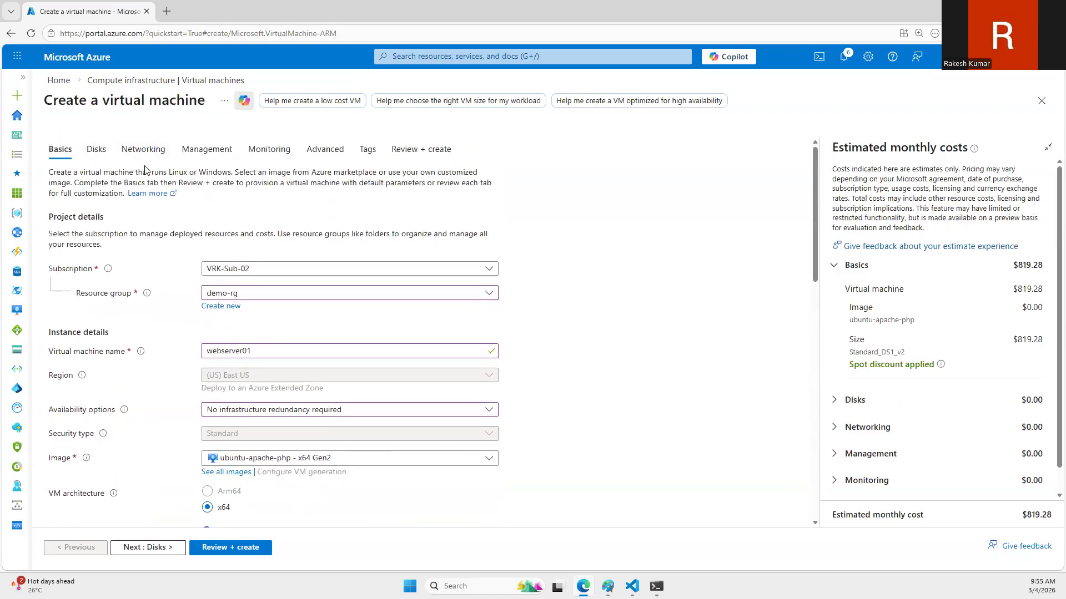
{"action": "left_click", "coordinate": [105, 151]}
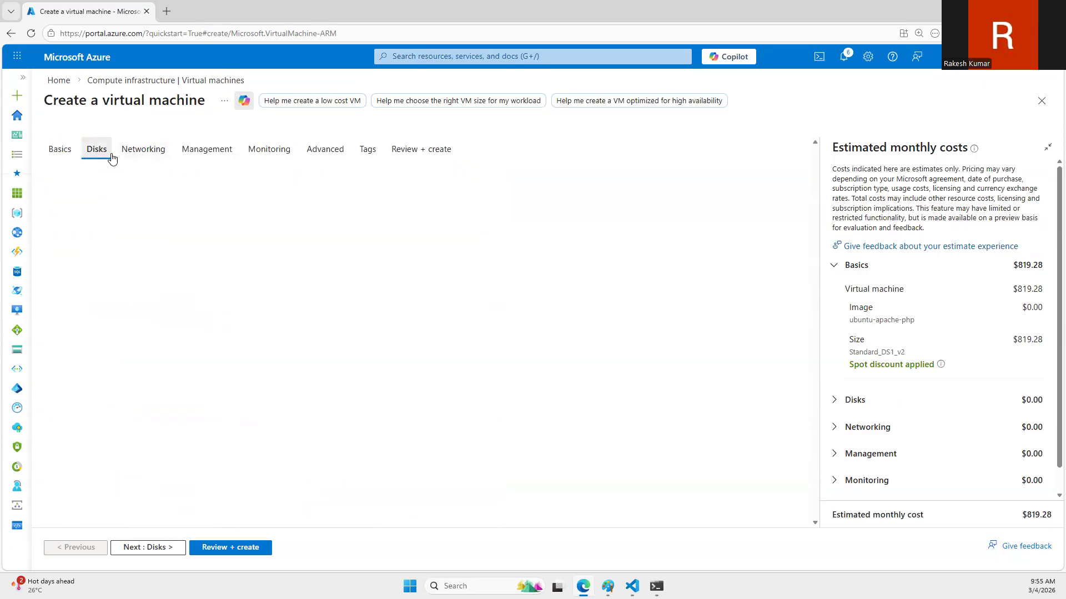
{"action": "left_click", "coordinate": [143, 158]}
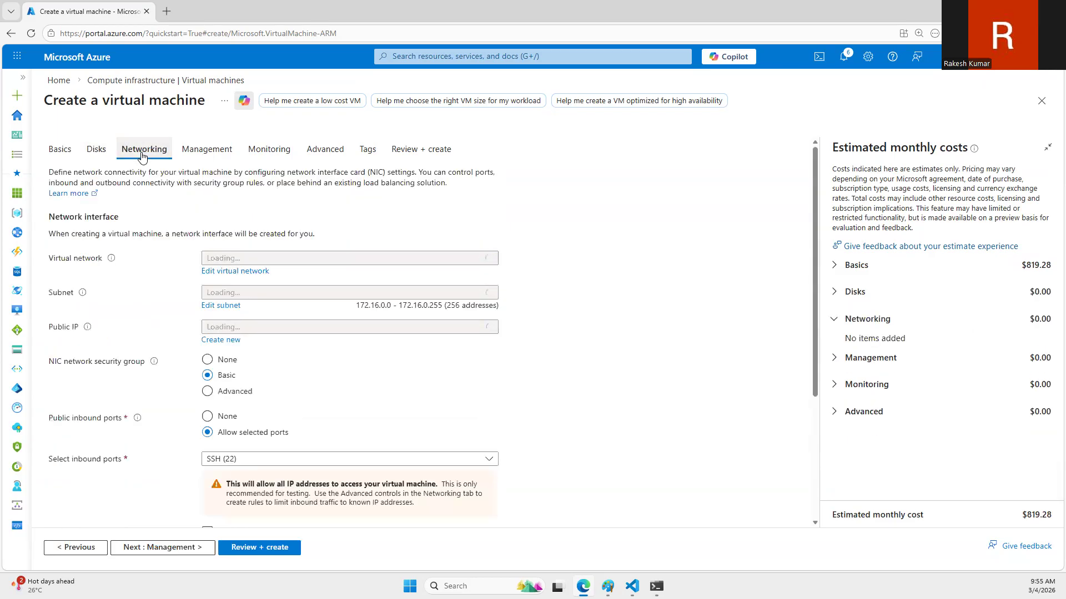
{"action": "left_click", "coordinate": [333, 259]}
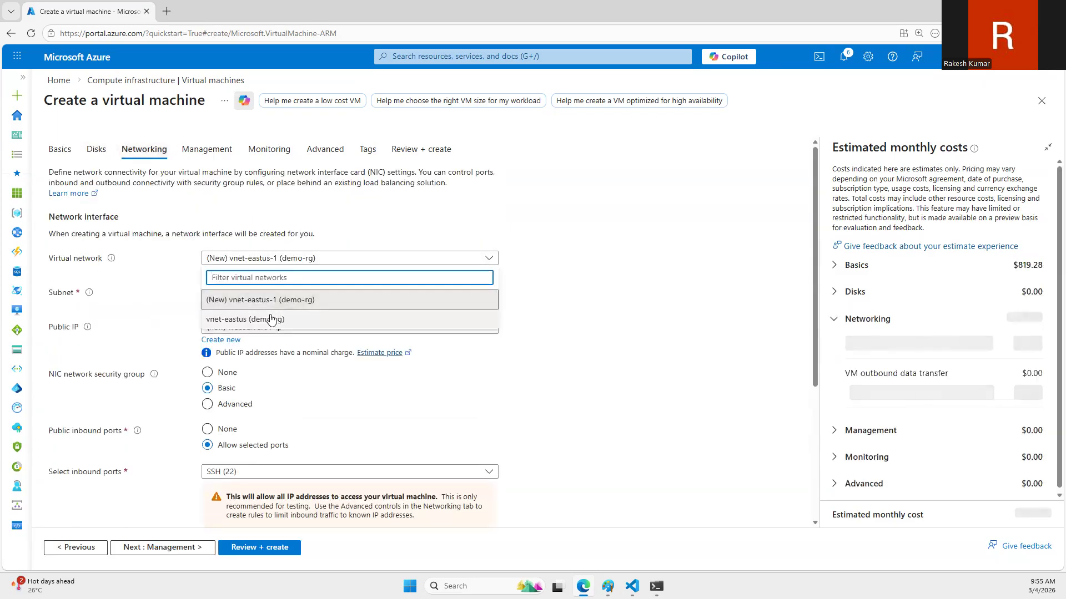
{"action": "left_click", "coordinate": [270, 319]}
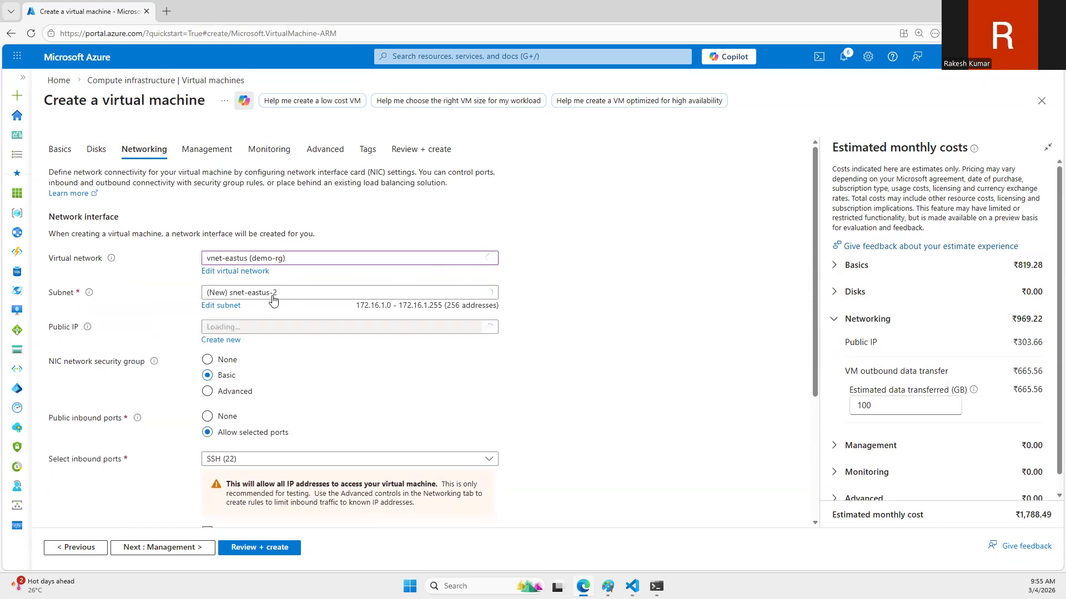
{"action": "left_click", "coordinate": [272, 294]}
{"action": "left_click", "coordinate": [257, 368]}
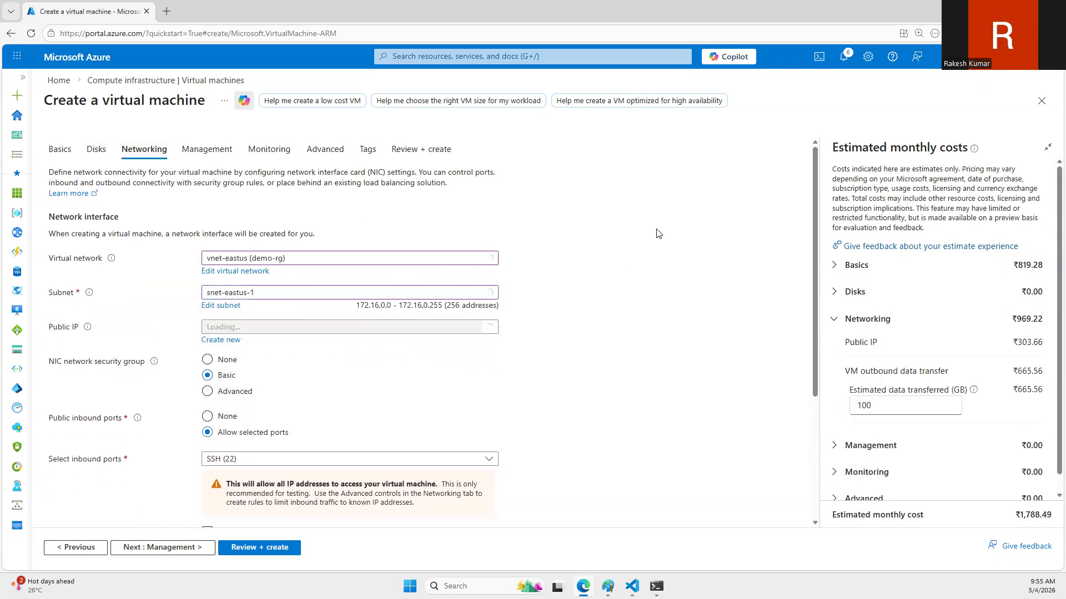
Step: Set the VM's public IP to None
{"action": "left_click", "coordinate": [262, 329]}
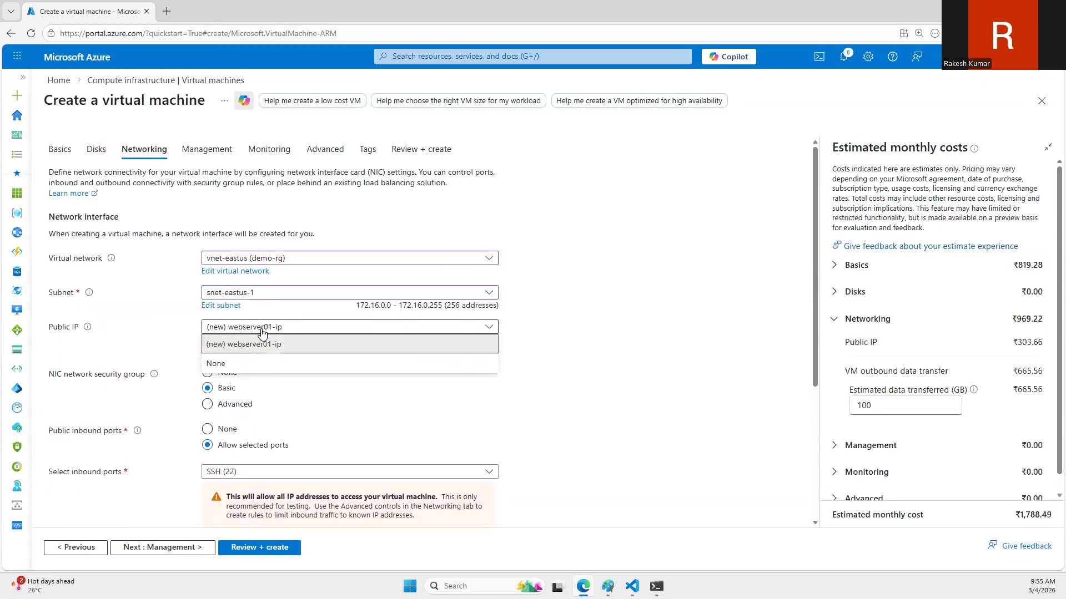
{"action": "left_click", "coordinate": [260, 330]}
{"action": "left_click", "coordinate": [251, 328]}
{"action": "left_click", "coordinate": [250, 368]}
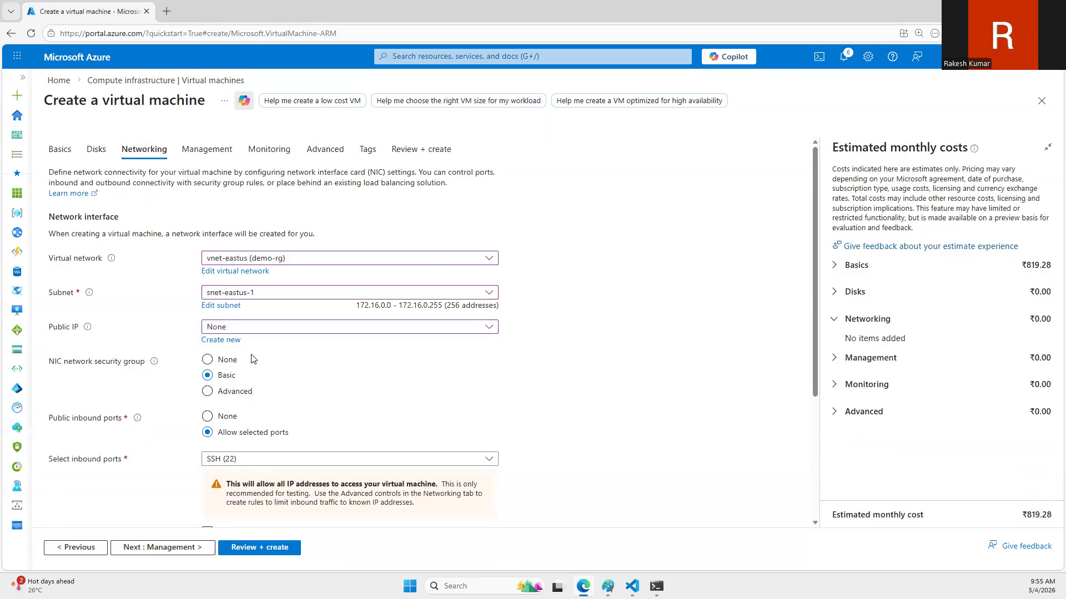
{"action": "left_click", "coordinate": [251, 328]}
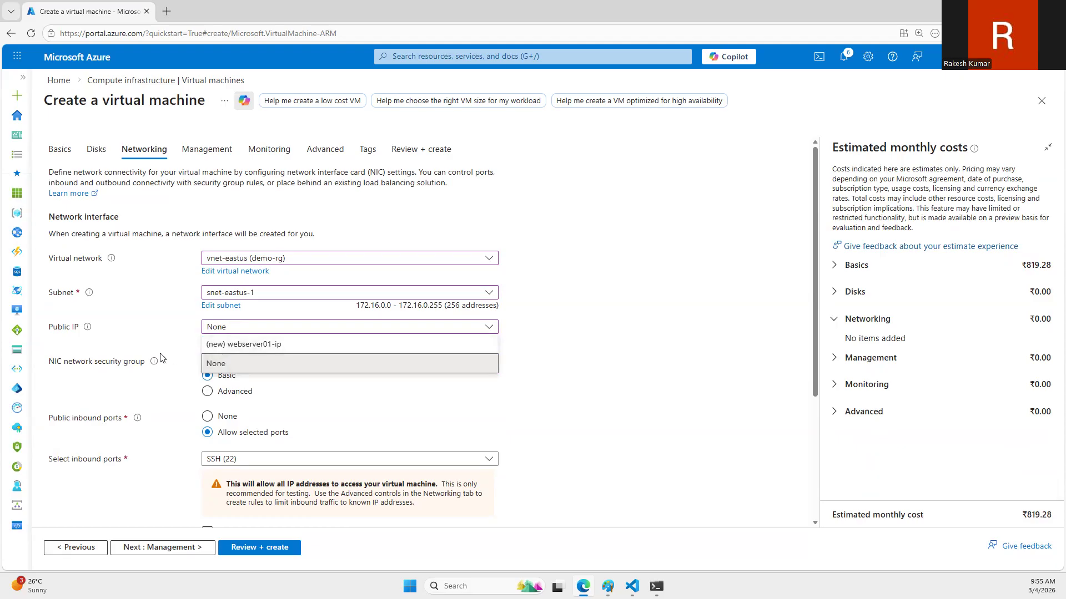
{"action": "left_click", "coordinate": [218, 360]}
{"action": "scroll", "coordinate": [192, 317], "scroll_direction": "down", "scroll_amount": 3}
{"action": "scroll", "coordinate": [200, 316], "scroll_direction": "up", "scroll_amount": 3}
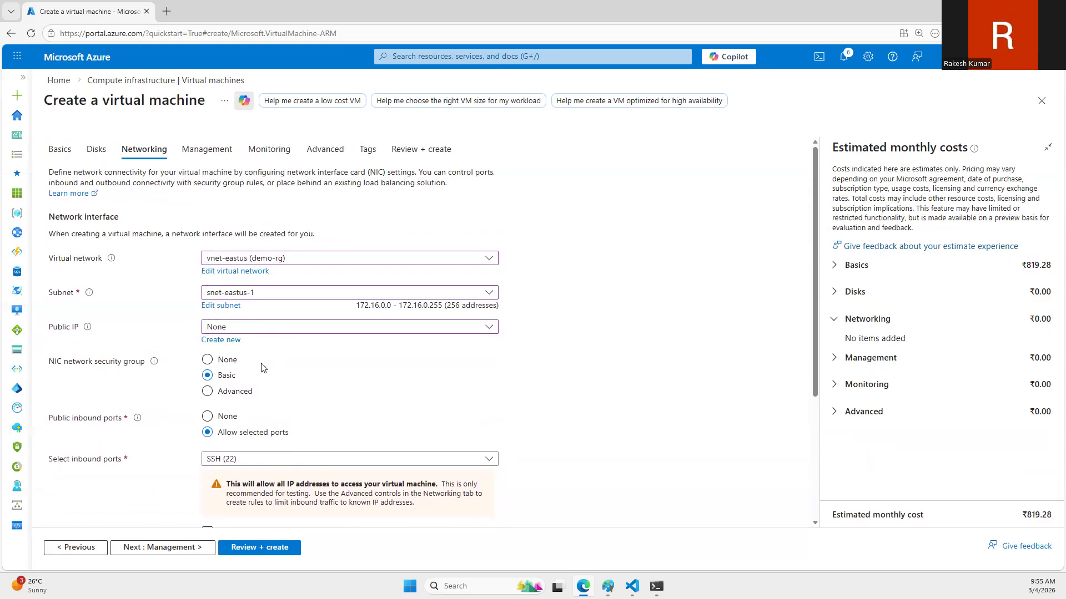
{"action": "left_click", "coordinate": [217, 364]}
{"action": "left_click", "coordinate": [216, 369]}
{"action": "scroll", "coordinate": [278, 355], "scroll_direction": "down", "scroll_amount": 3}
{"action": "scroll", "coordinate": [276, 356], "scroll_direction": "up", "scroll_amount": 3}
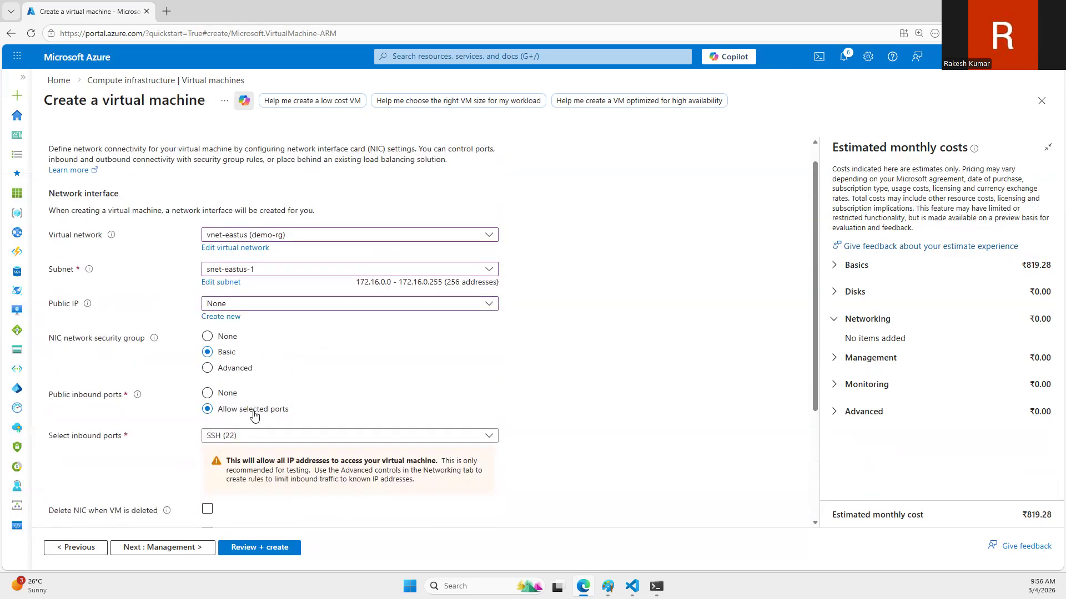
Step: Try HTTP (80) among the allowed inbound ports and leave only SSH (22) selected
{"action": "left_click", "coordinate": [247, 436]}
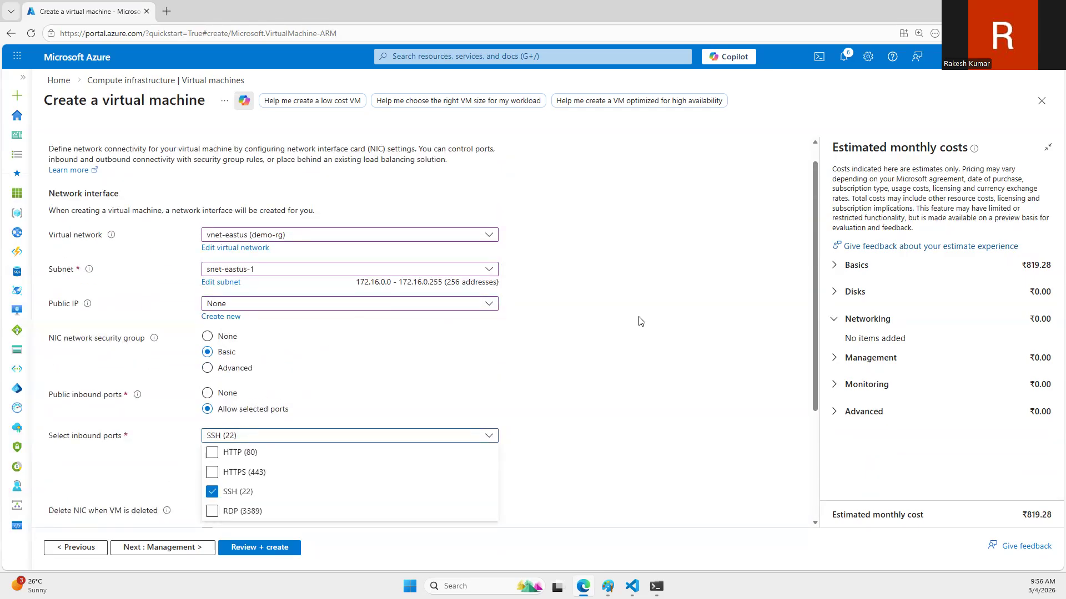
{"action": "left_click", "coordinate": [212, 452]}
{"action": "left_click", "coordinate": [212, 453]}
{"action": "left_click", "coordinate": [212, 492]}
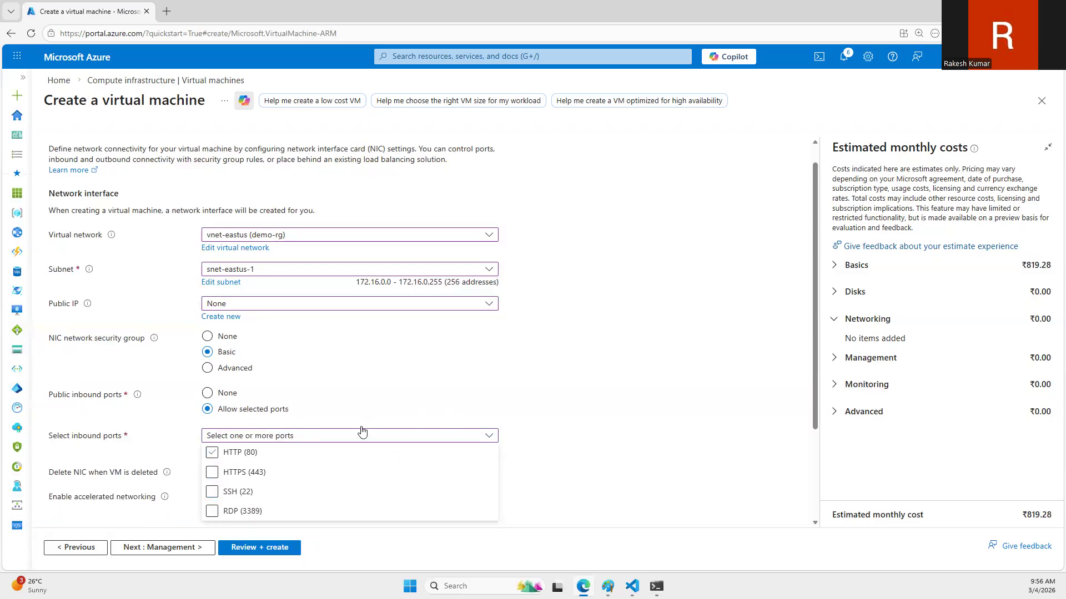
{"action": "left_click", "coordinate": [239, 491]}
{"action": "left_click", "coordinate": [565, 386]}
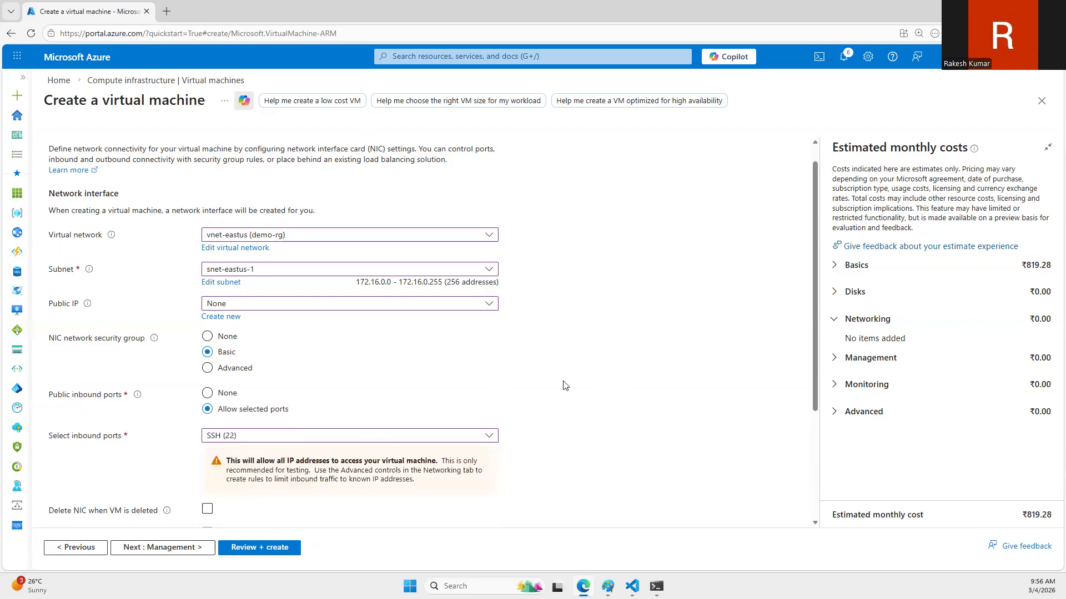
Step: Enable deletion of the NIC when the VM is deleted, and return to the networking settings after opening the management settings
{"action": "scroll", "coordinate": [240, 426], "scroll_direction": "down", "scroll_amount": 3}
{"action": "left_click", "coordinate": [208, 342]}
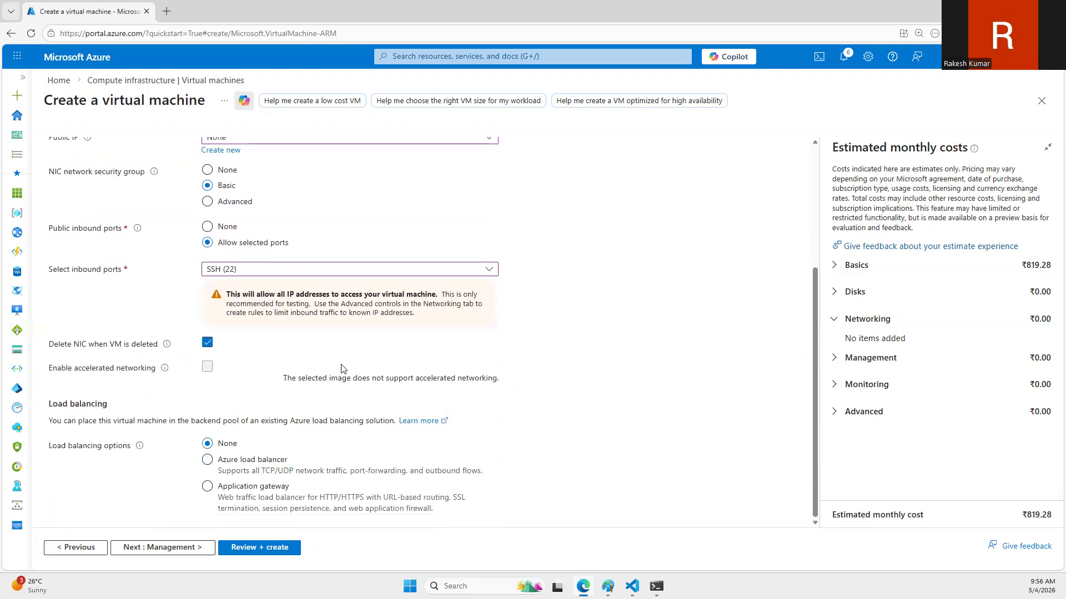
{"action": "scroll", "coordinate": [341, 369], "scroll_direction": "up", "scroll_amount": 4}
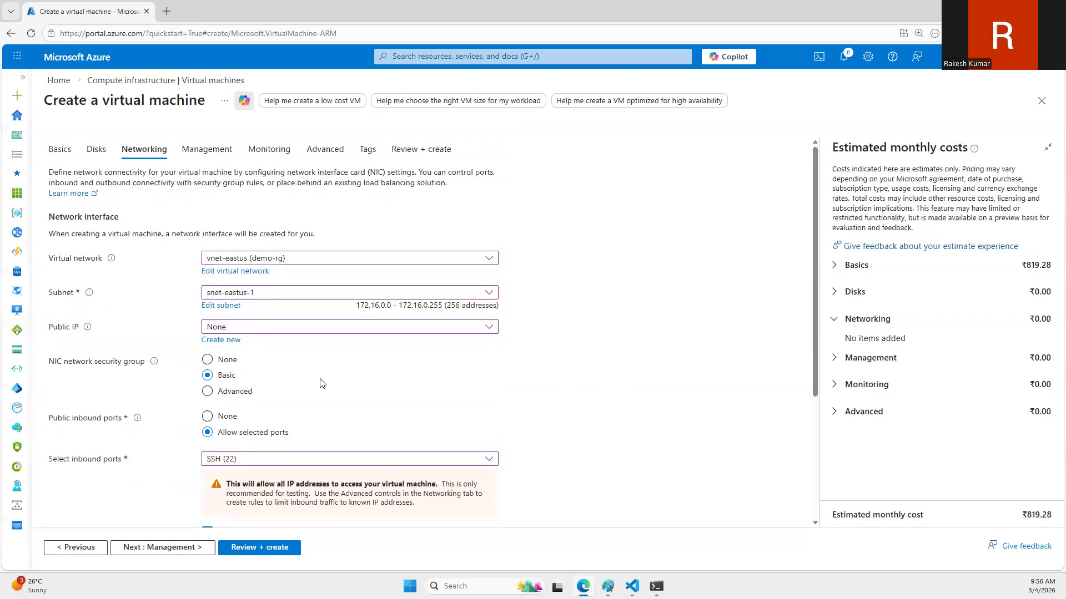
{"action": "left_click", "coordinate": [221, 152]}
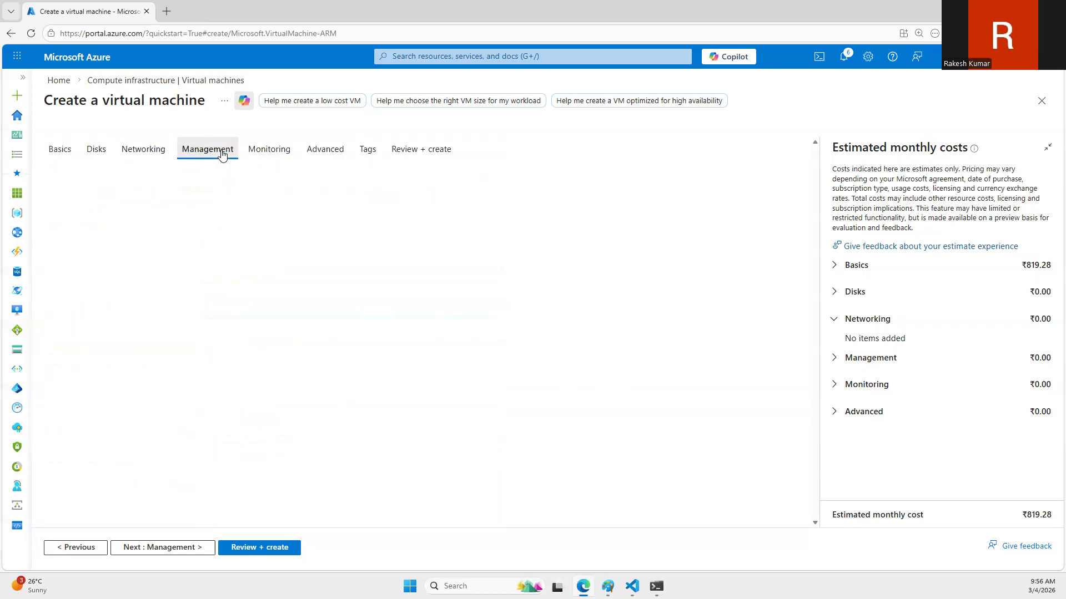
{"action": "left_click", "coordinate": [161, 150]}
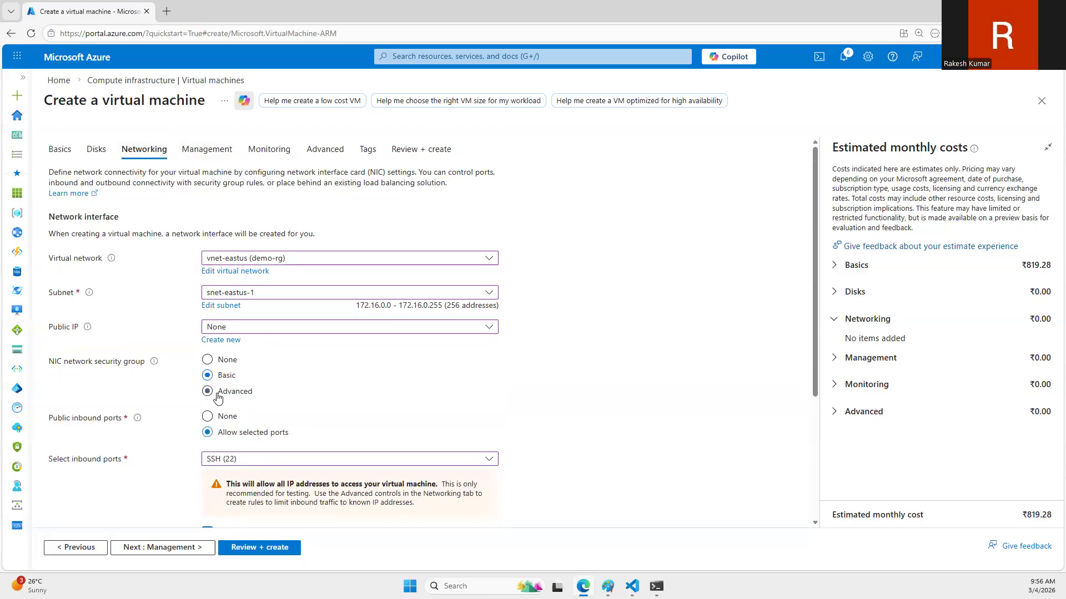
Step: Set the NIC network security group to None and disable boot diagnostics for the VM
{"action": "left_click", "coordinate": [218, 361]}
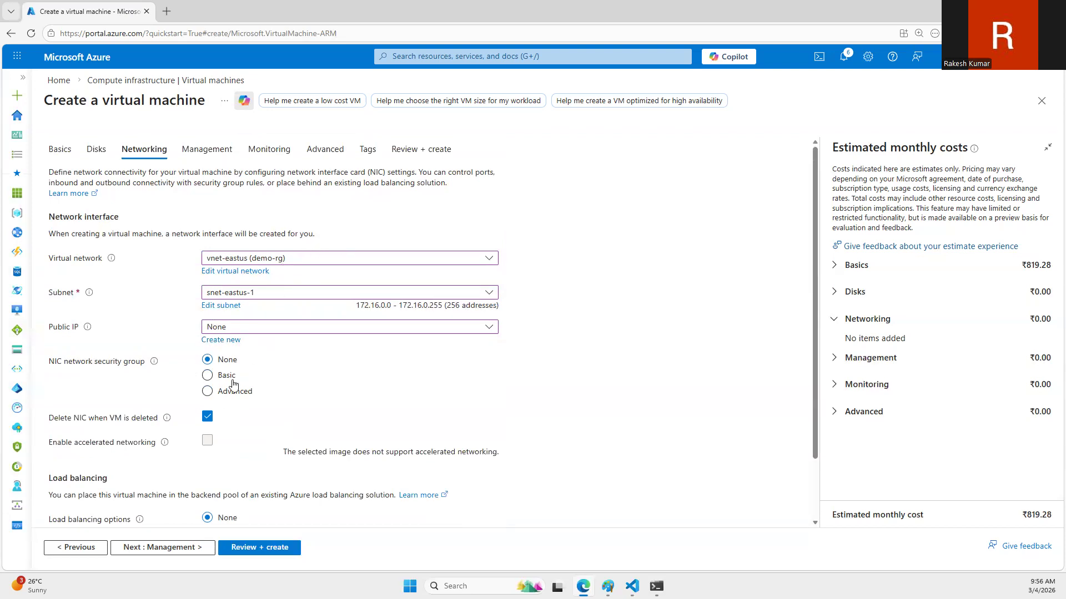
{"action": "left_click", "coordinate": [261, 149]}
{"action": "left_click", "coordinate": [212, 294]}
Step: Review the configuration and create the webserver01 virtual machine
{"action": "left_click", "coordinate": [411, 147]}
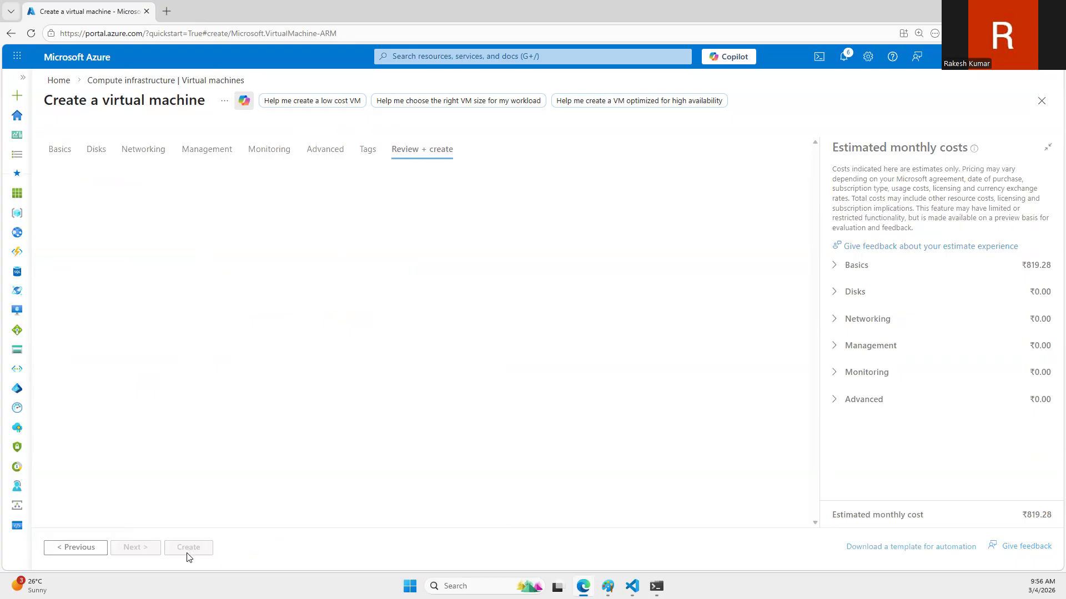
{"action": "left_click", "coordinate": [189, 549]}
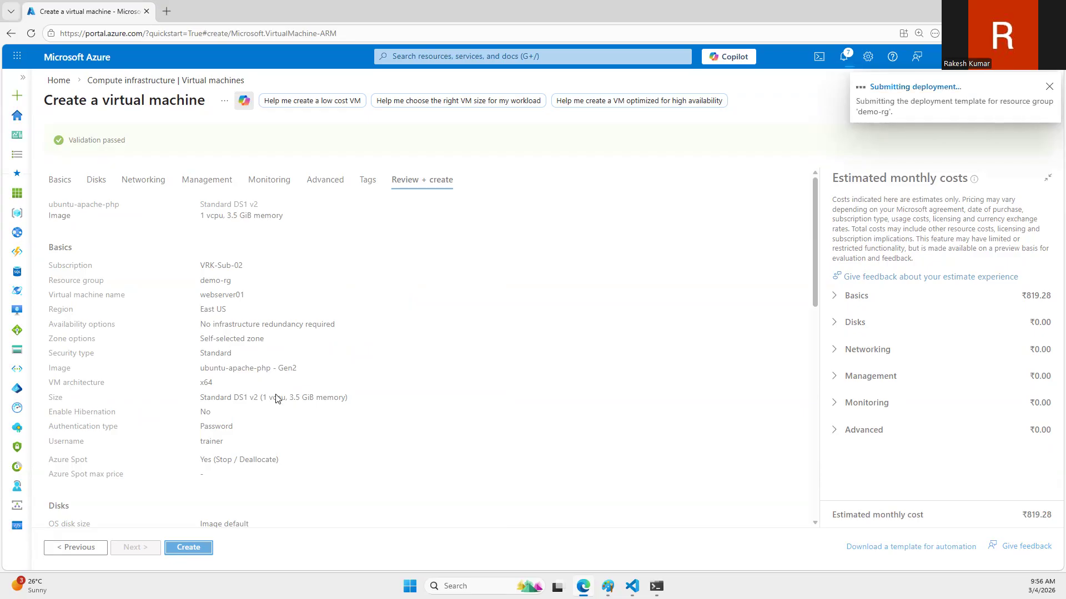
Step: Open the portal home in a second browser tab and start creating another virtual machine, checking back on the webserver01 deployment
{"action": "left_click", "coordinate": [60, 88], "text": "ctrl"}
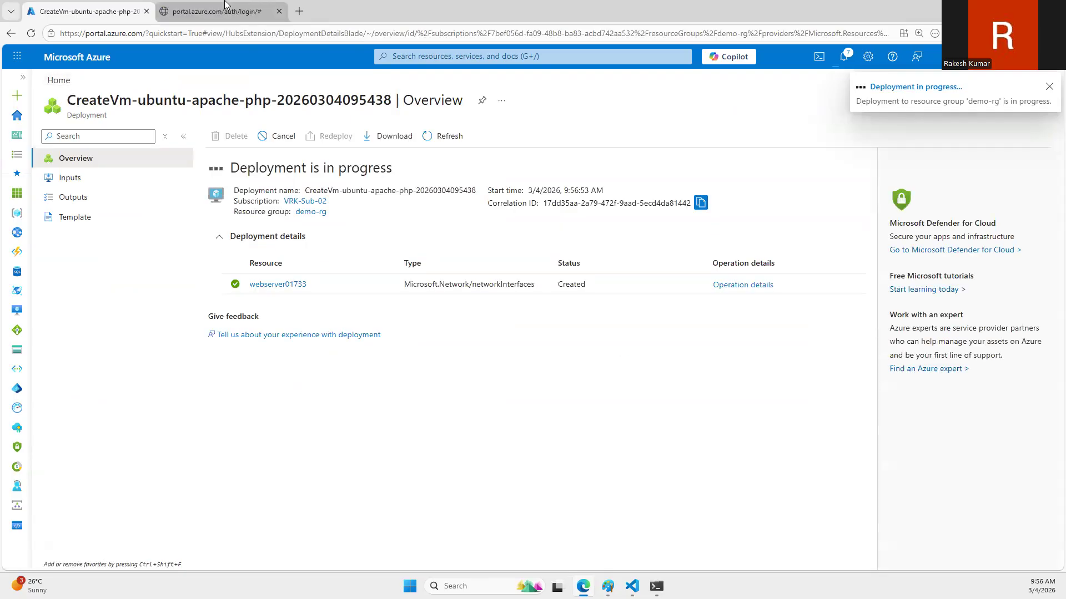
{"action": "left_click", "coordinate": [225, 5]}
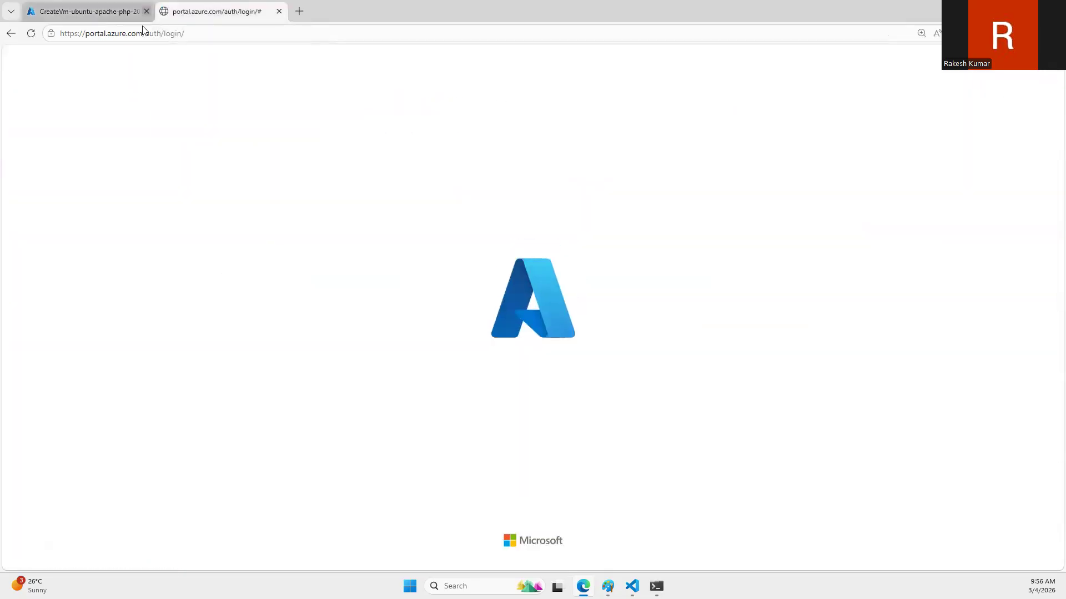
{"action": "left_click", "coordinate": [132, 7]}
{"action": "left_click", "coordinate": [192, 8]}
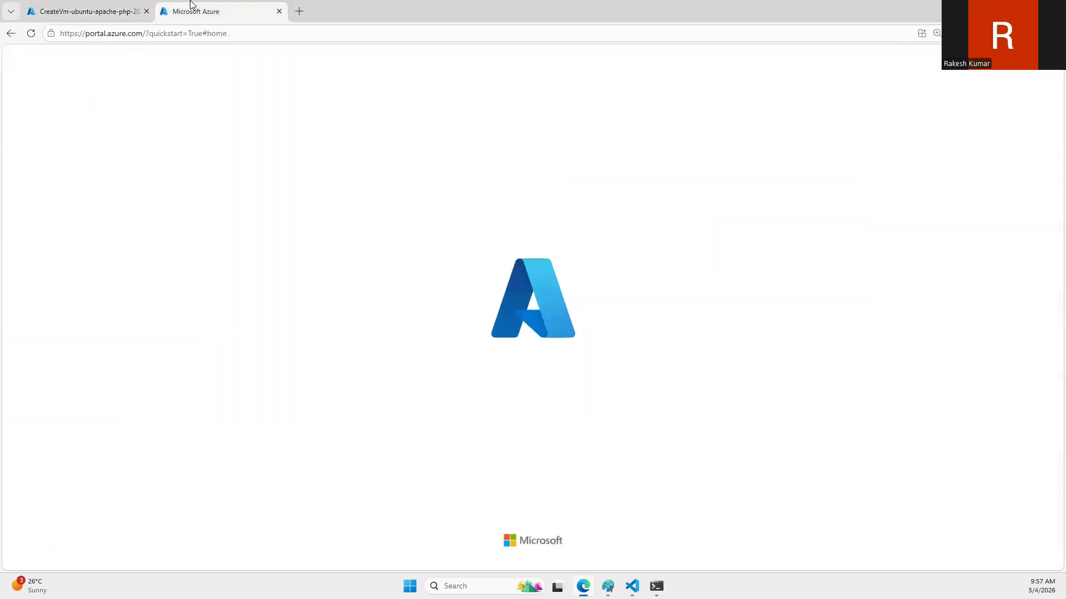
{"action": "left_click", "coordinate": [31, 33]}
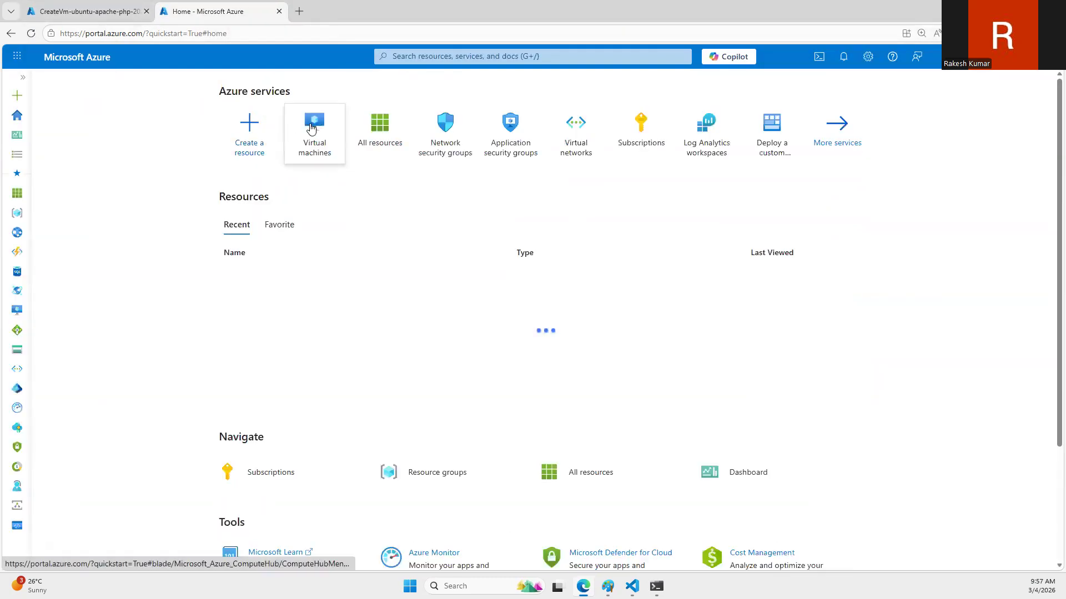
{"action": "left_click", "coordinate": [310, 125]}
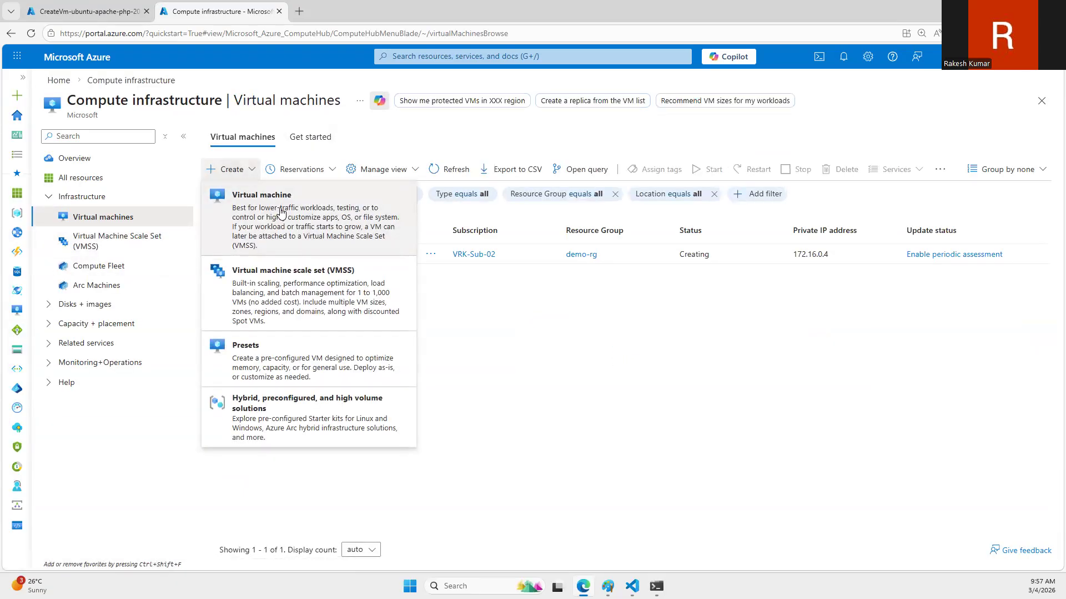
{"action": "left_click", "coordinate": [280, 212]}
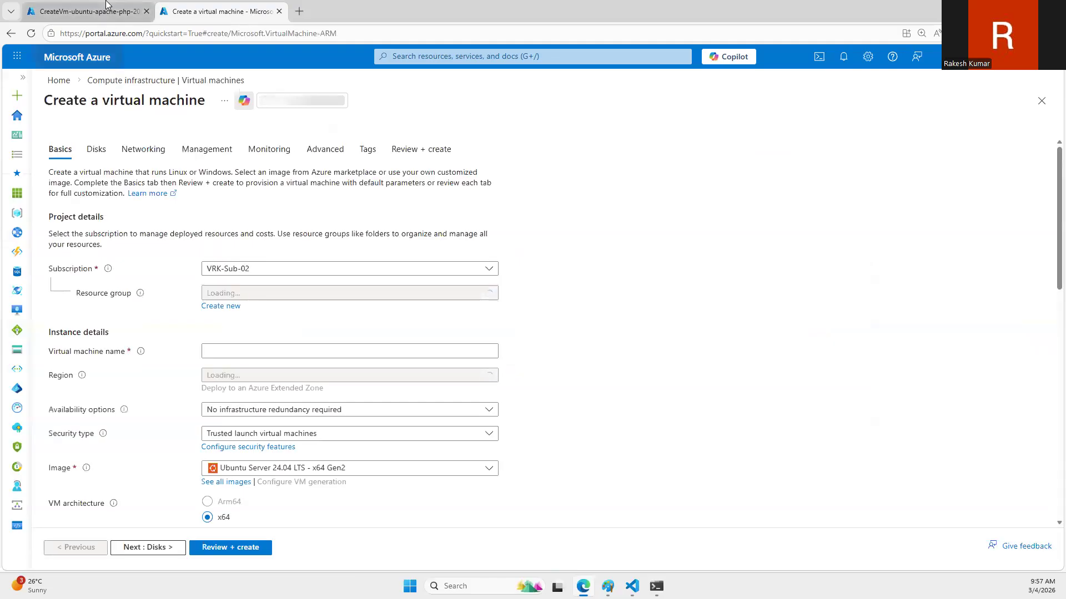
{"action": "key", "text": "ctrl+shift+Tab"}
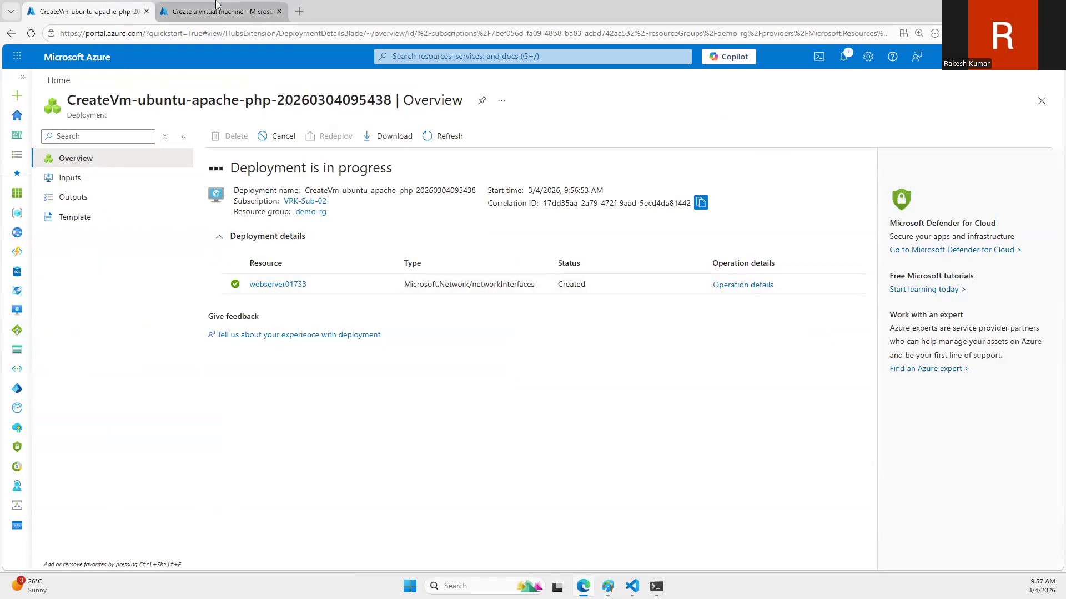
{"action": "key", "text": "ctrl+Tab"}
Step: Assign the new VM to the resource group demo-rg and name it webserver02
{"action": "left_click", "coordinate": [240, 294]}
{"action": "left_click", "coordinate": [240, 373]}
{"action": "left_click", "coordinate": [244, 348]}
{"action": "type", "text": "web"}
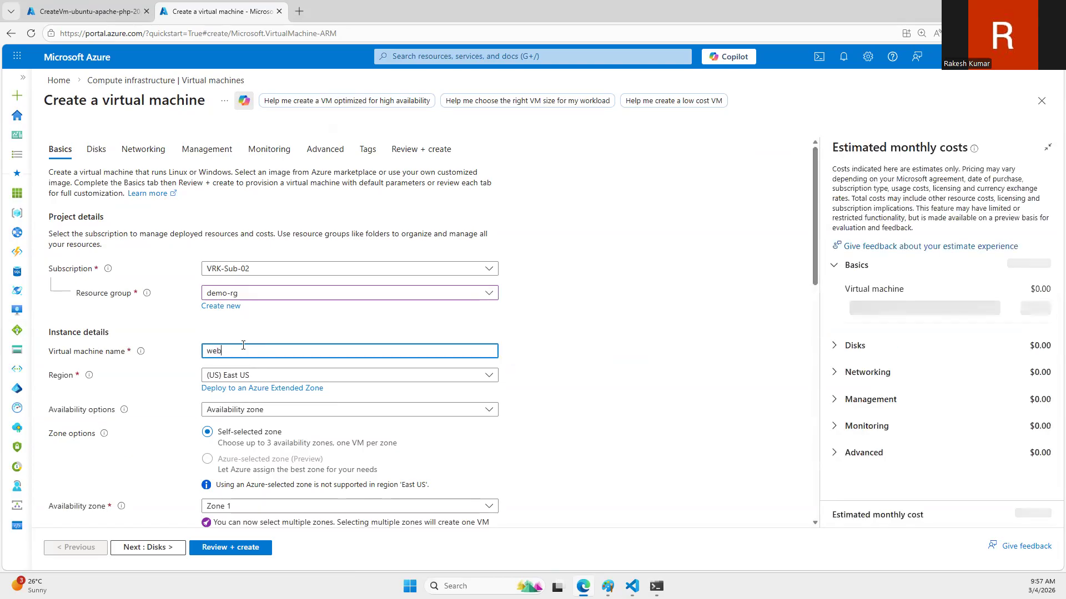
{"action": "type", "text": "server02"}
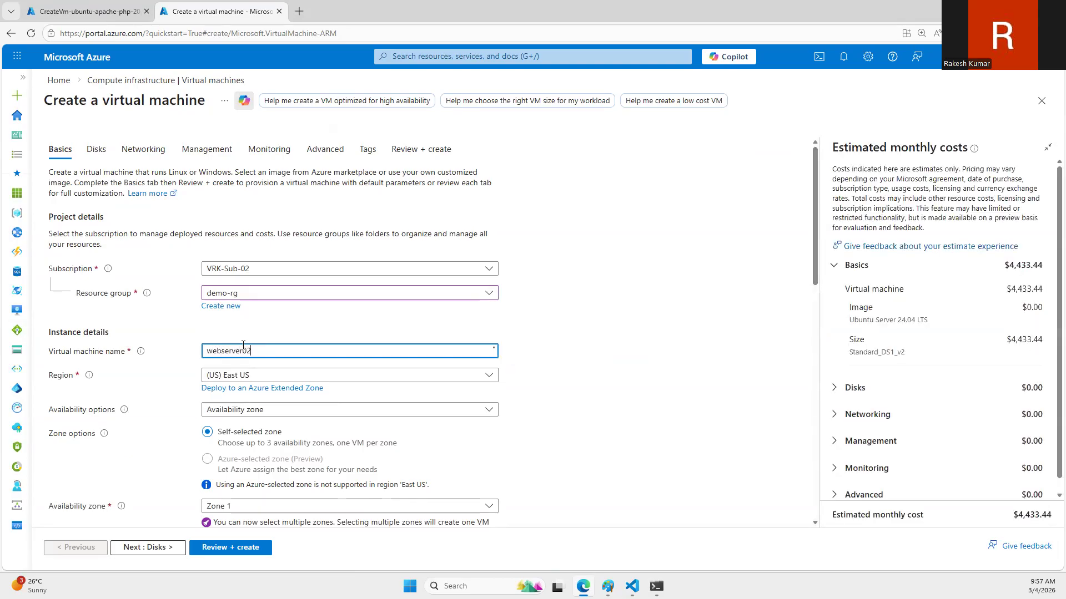
Step: Set webserver02's availability to No infrastructure redundancy required and its security type to Standard
{"action": "left_click", "coordinate": [254, 409]}
{"action": "left_click", "coordinate": [254, 423]}
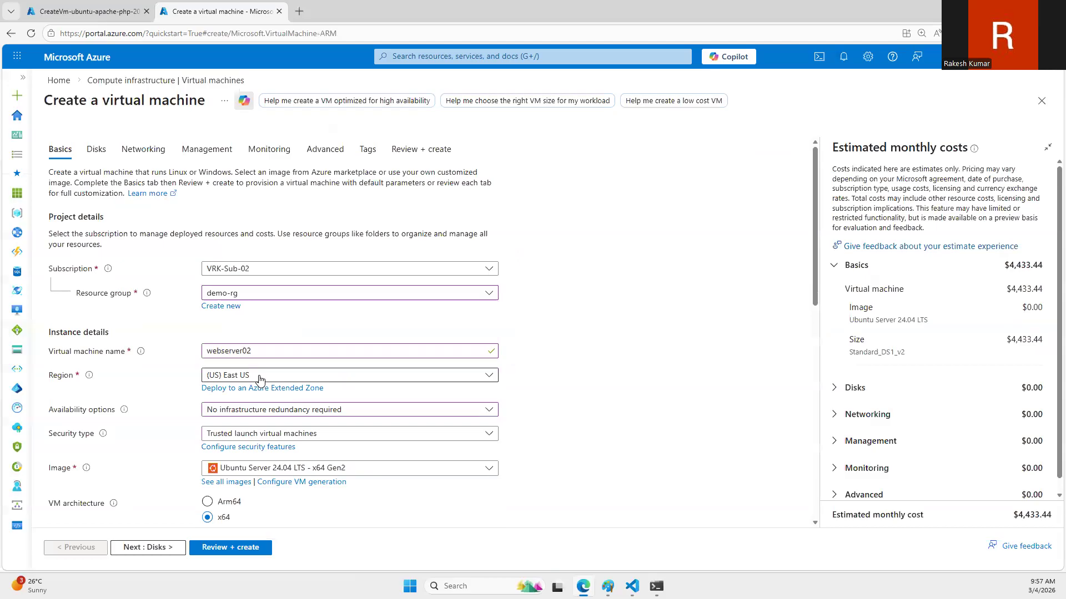
{"action": "scroll", "coordinate": [250, 298], "scroll_direction": "down", "scroll_amount": 3}
{"action": "left_click", "coordinate": [250, 269]}
{"action": "left_click", "coordinate": [253, 284]}
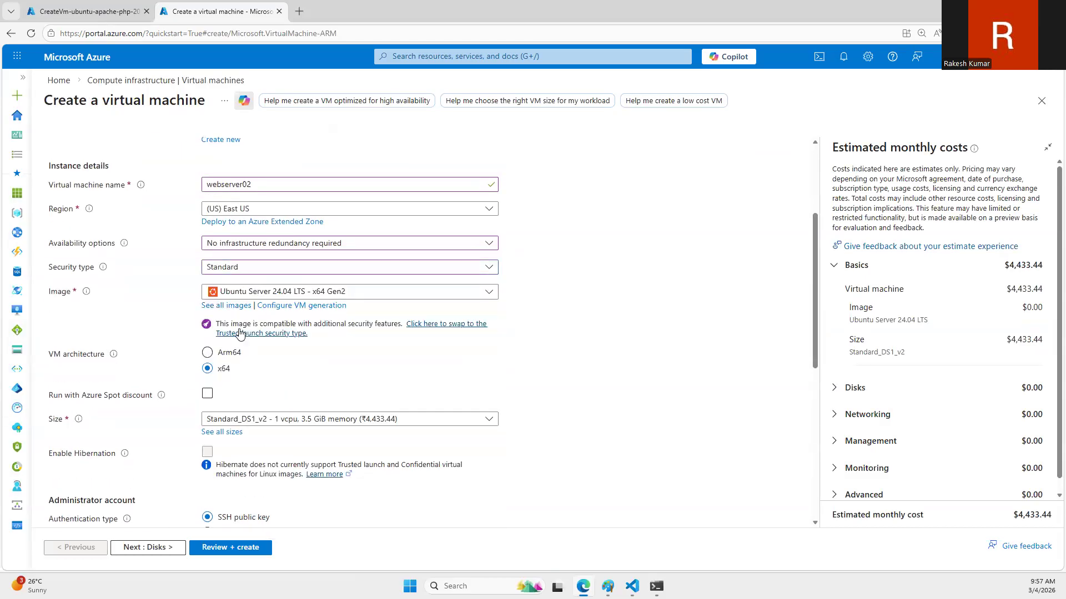
Step: Select ubuntu-apache-php from My Images as the VM image and enable the Azure Spot discount
{"action": "left_click", "coordinate": [233, 306]}
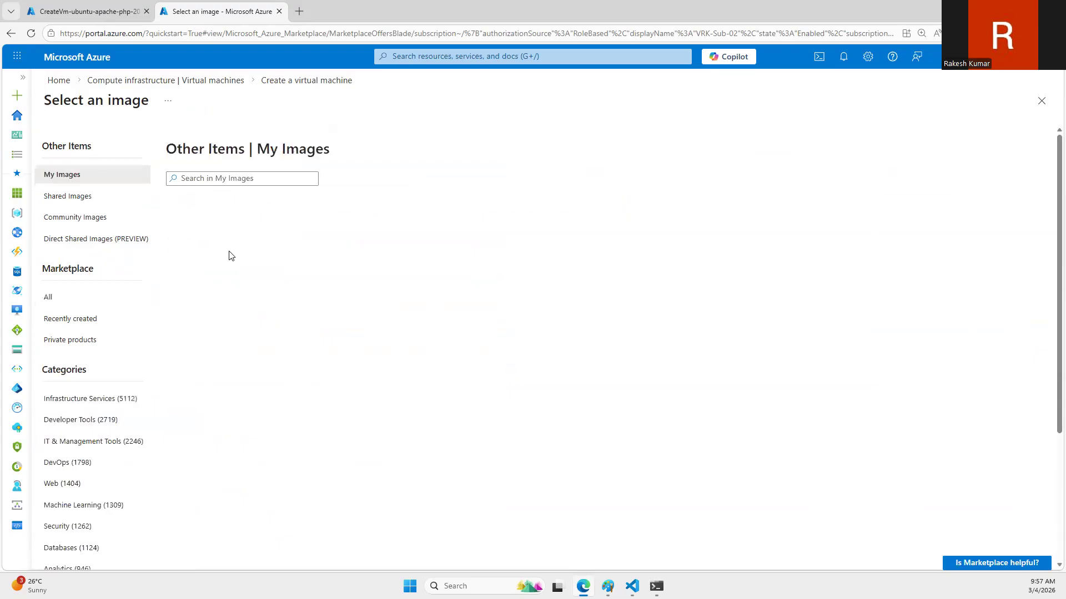
{"action": "left_click", "coordinate": [238, 227]}
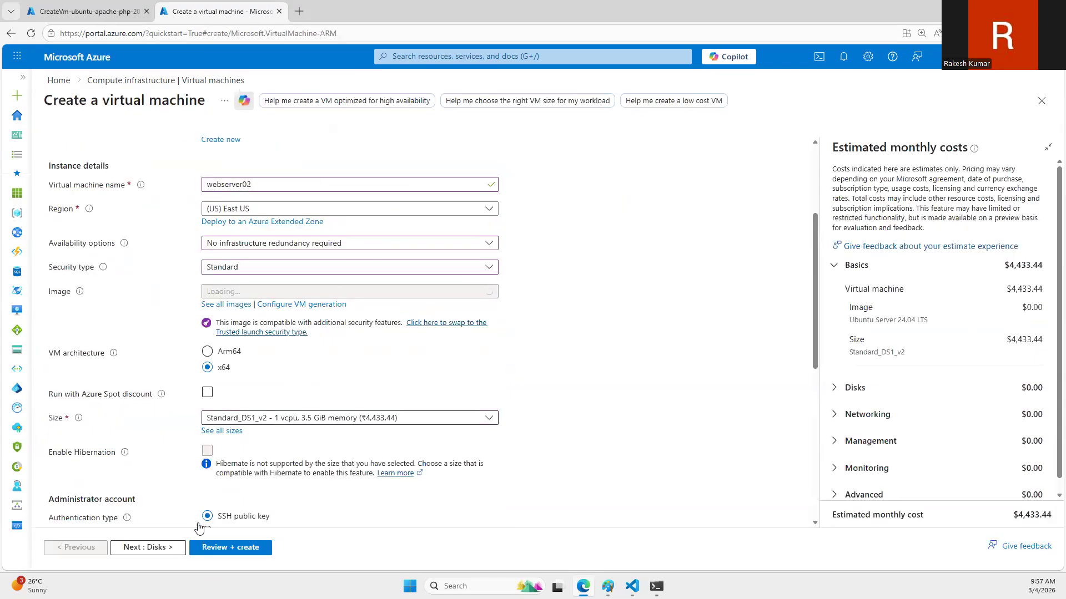
{"action": "scroll", "coordinate": [234, 392], "scroll_direction": "down", "scroll_amount": 2}
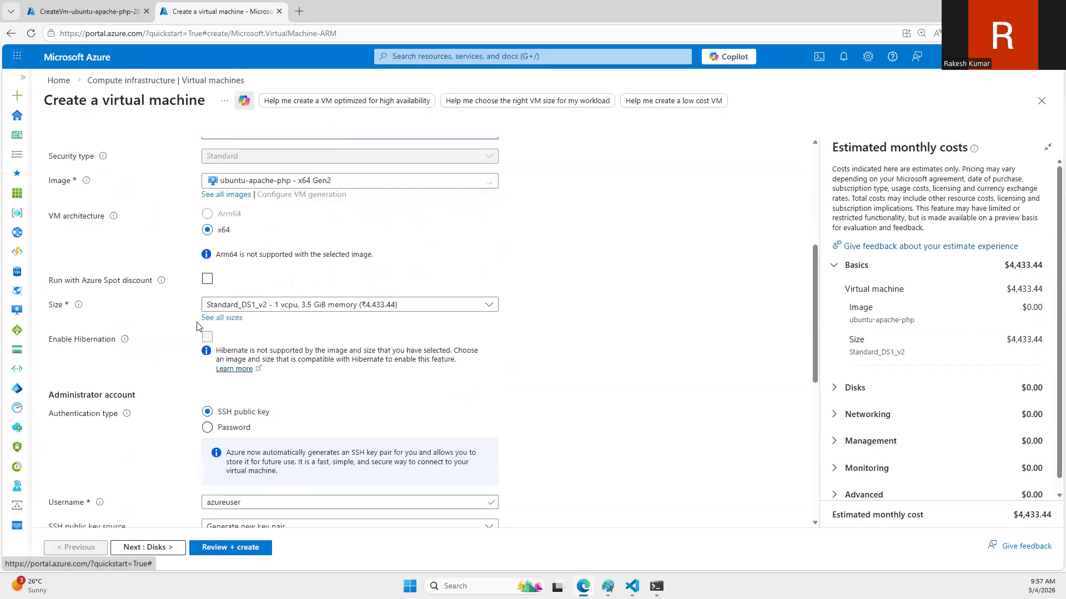
{"action": "left_click", "coordinate": [207, 279]}
Step: Use password authentication for the administrator account, with the username trainer, and enter and confirm the account password
{"action": "scroll", "coordinate": [233, 333], "scroll_direction": "down", "scroll_amount": 5}
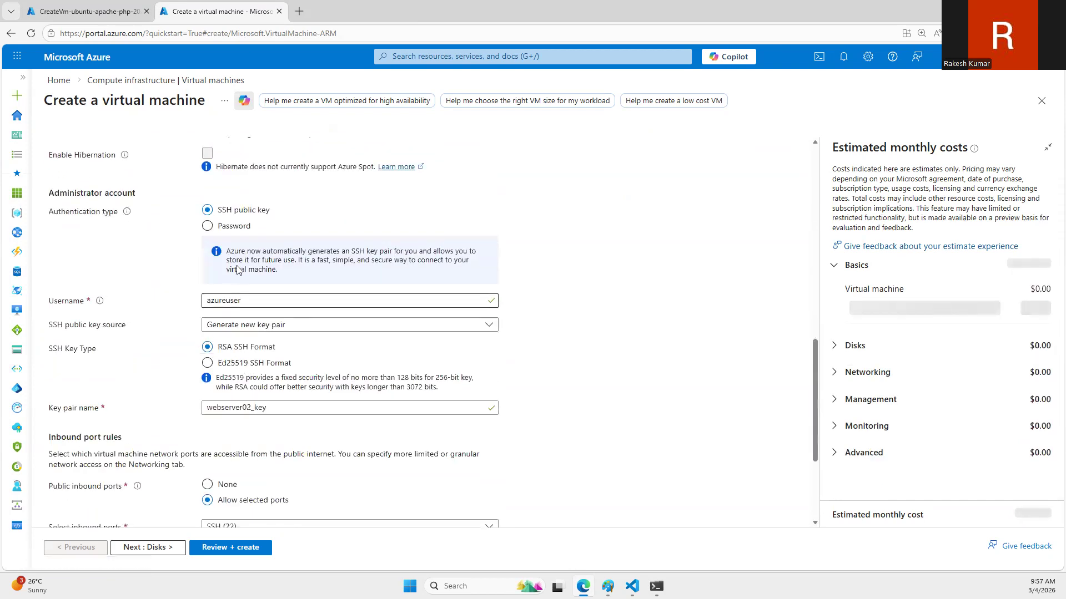
{"action": "left_click", "coordinate": [234, 226]}
{"action": "left_click", "coordinate": [235, 249]}
{"action": "type", "text": "trainer"}
{"action": "key", "text": "Tab"}
{"action": "type", "text": "••••••••••"}
{"action": "key", "text": "Tab"}
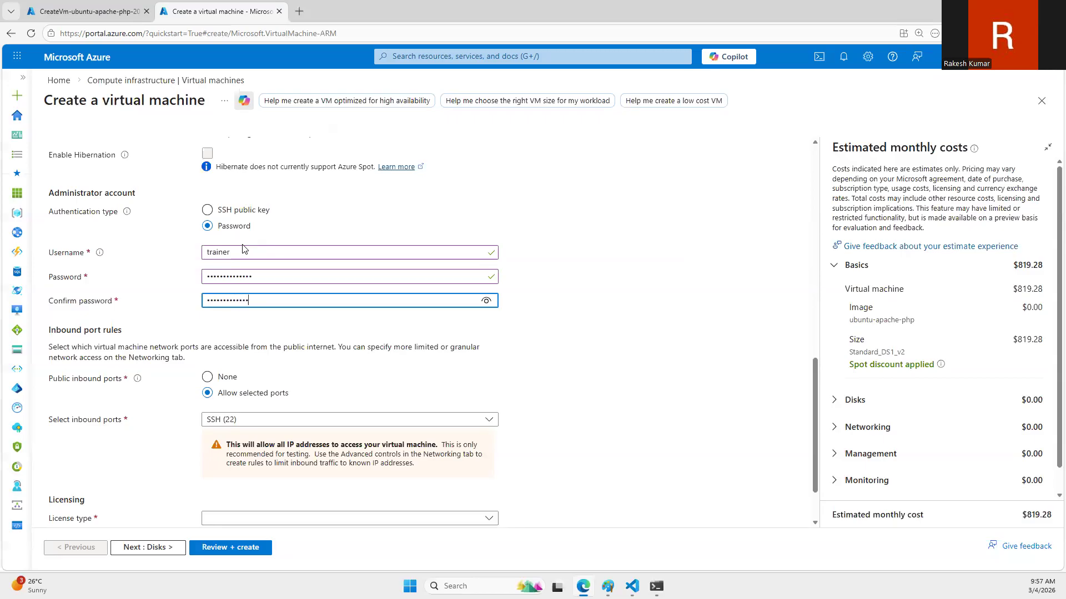
Step: Connect webserver02's network interface to the virtual network vnet-eastus (demo-rg) and the subnet snet-eastus-1
{"action": "scroll", "coordinate": [311, 299], "scroll_direction": "up", "scroll_amount": 15}
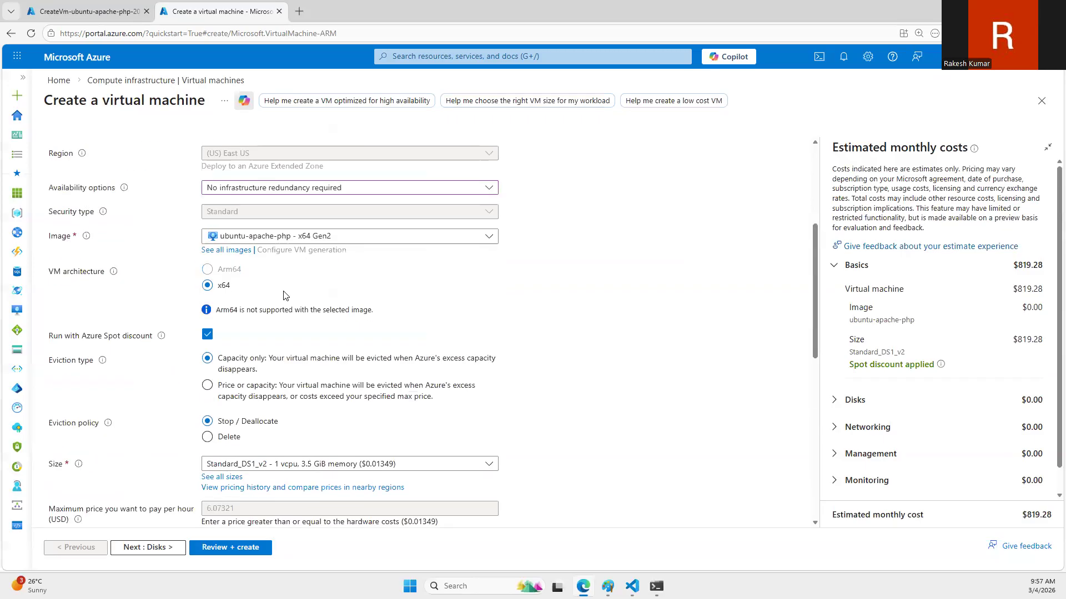
{"action": "left_click", "coordinate": [97, 151]}
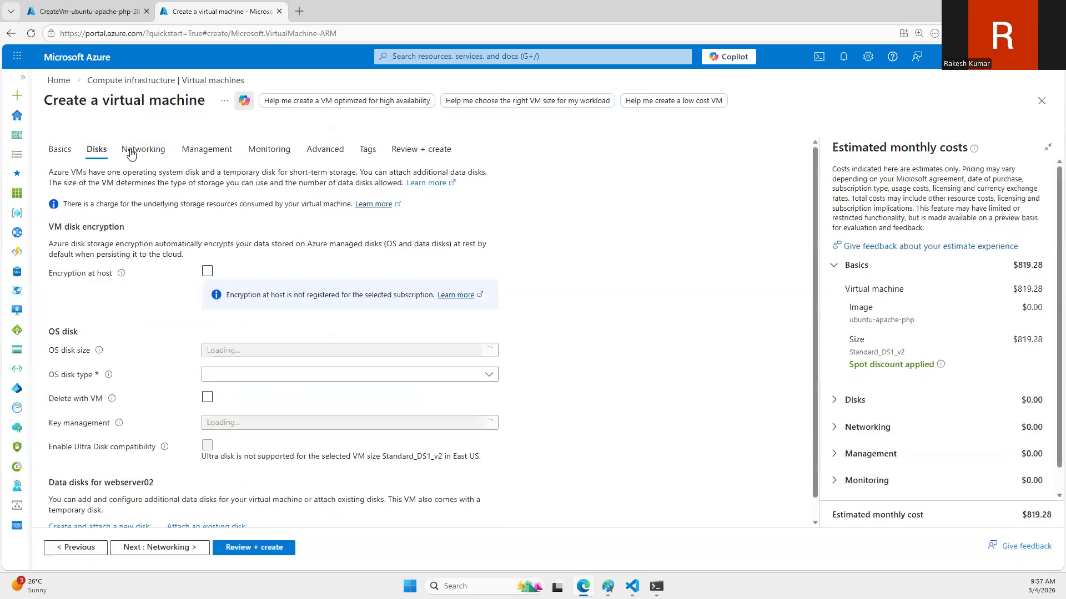
{"action": "left_click", "coordinate": [131, 149]}
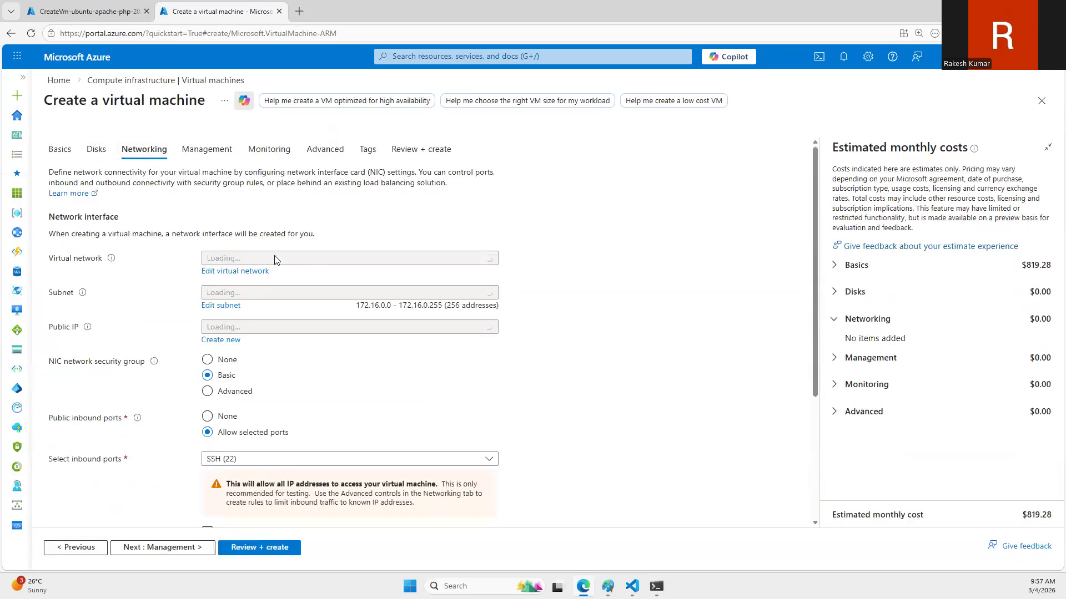
{"action": "left_click", "coordinate": [277, 260]}
{"action": "left_click", "coordinate": [280, 302]}
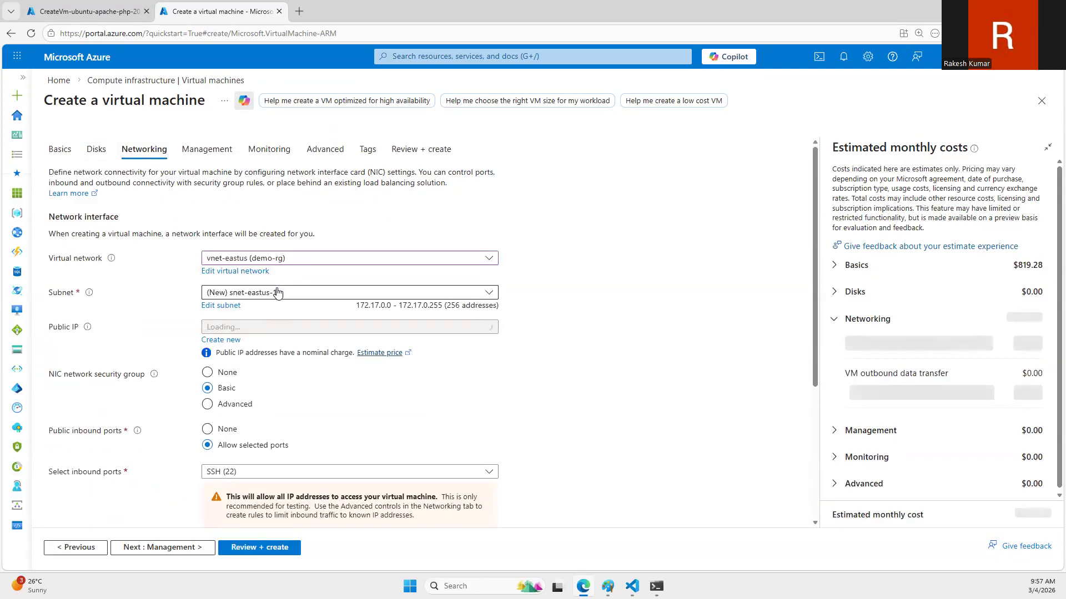
{"action": "left_click", "coordinate": [277, 293]}
{"action": "left_click", "coordinate": [272, 358]}
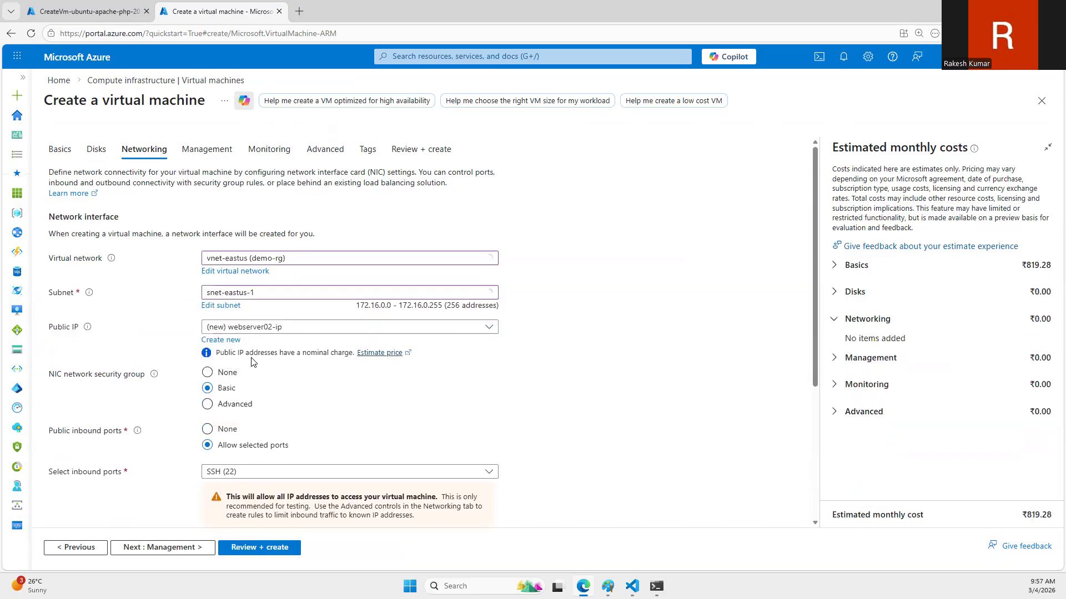
Step: Set webserver02's public IP and NIC network security group to None, with NIC deletion enabled when the VM is deleted
{"action": "left_click", "coordinate": [275, 328]}
{"action": "left_click", "coordinate": [222, 364]}
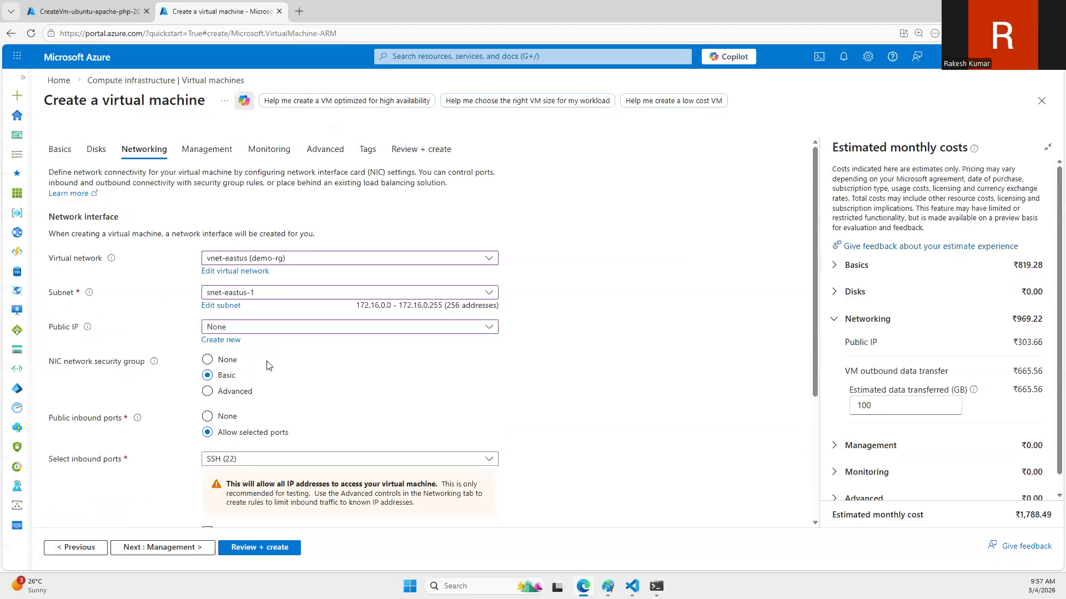
{"action": "left_click", "coordinate": [220, 361]}
{"action": "left_click", "coordinate": [207, 417]}
Step: Disable boot diagnostics and create the webserver02 virtual machine
{"action": "left_click", "coordinate": [270, 150]}
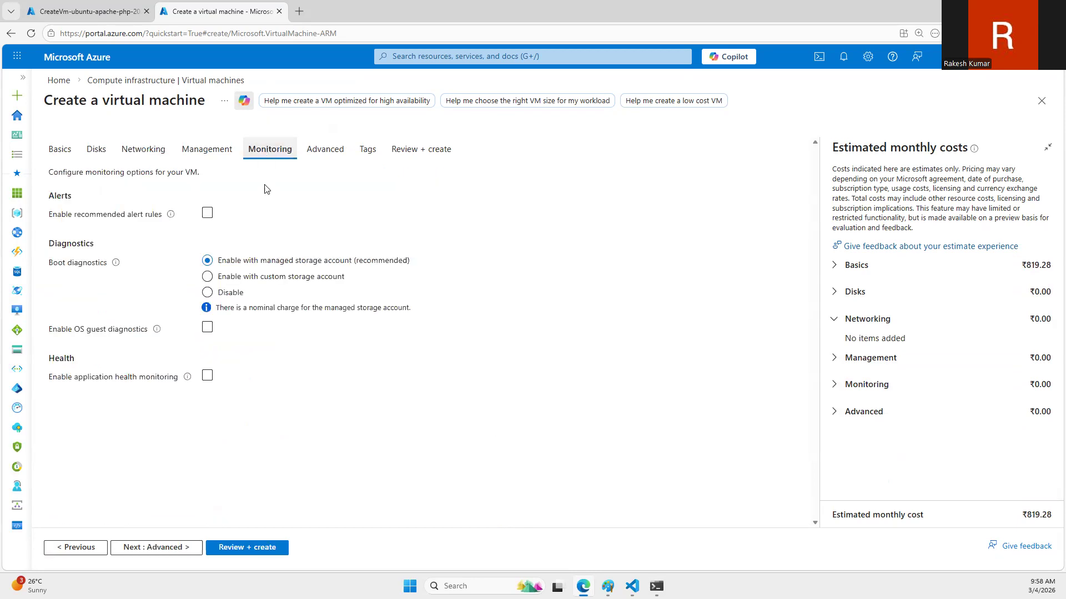
{"action": "left_click", "coordinate": [207, 292]}
{"action": "left_click", "coordinate": [397, 148]}
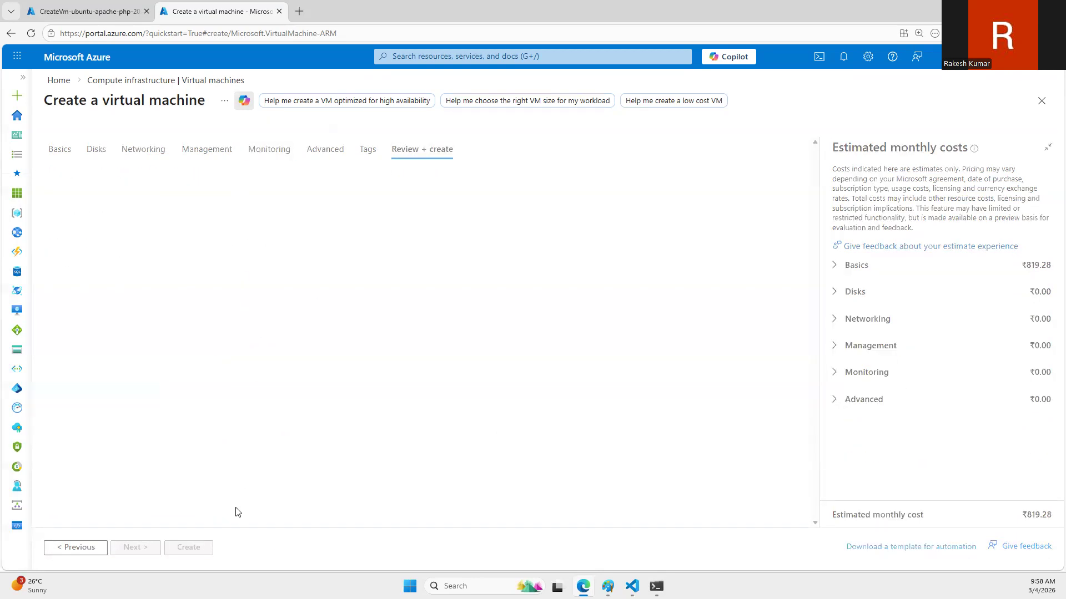
{"action": "left_click", "coordinate": [196, 548]}
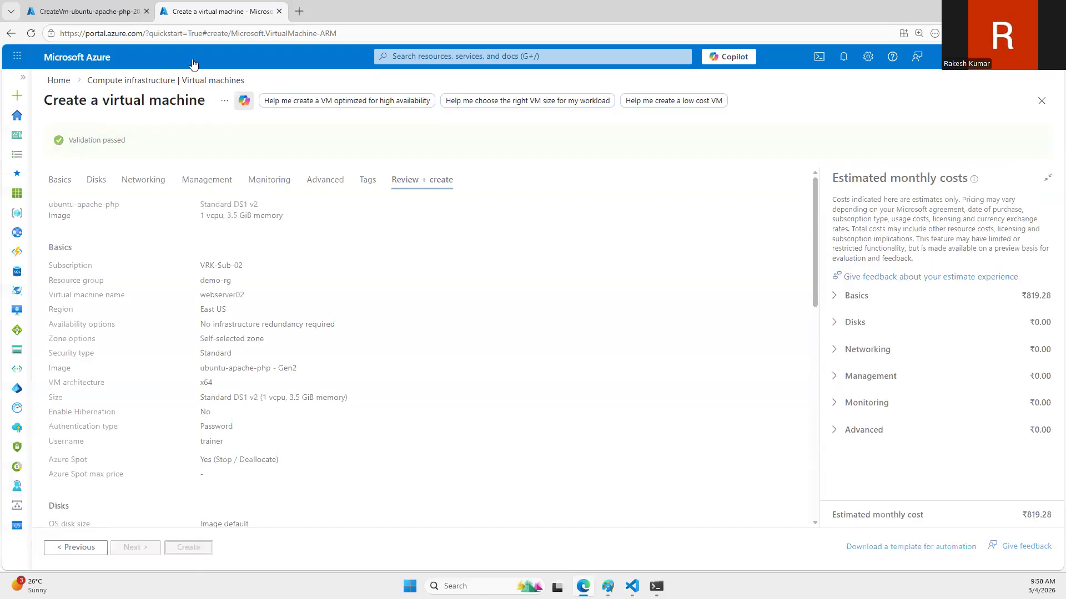
Step: Examine webserver01's overview from its deployment page and return to the portal home
{"action": "left_click", "coordinate": [83, 11]}
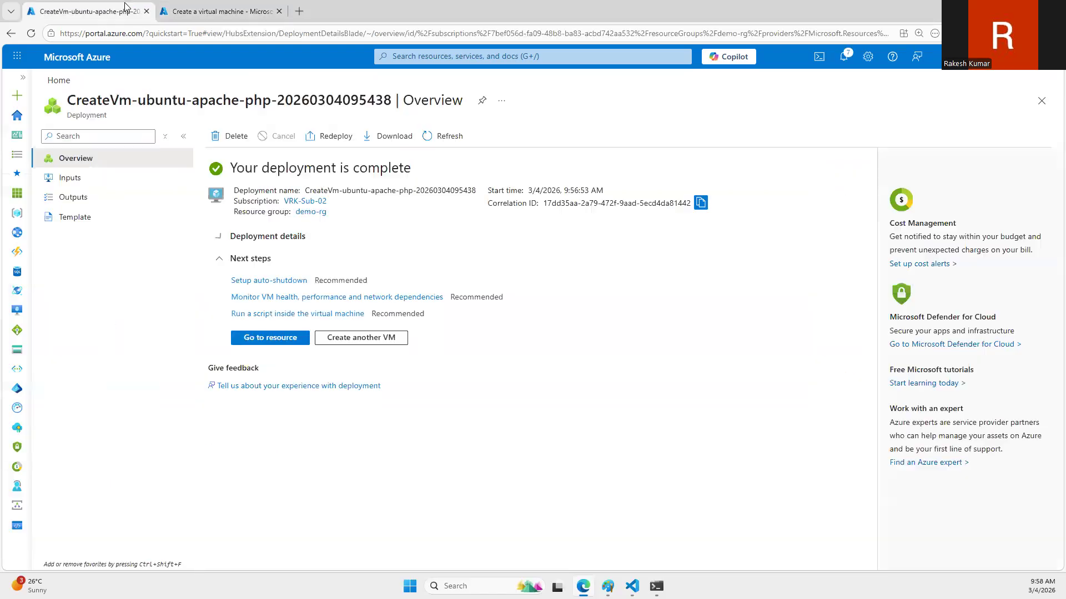
{"action": "left_click", "coordinate": [275, 341]}
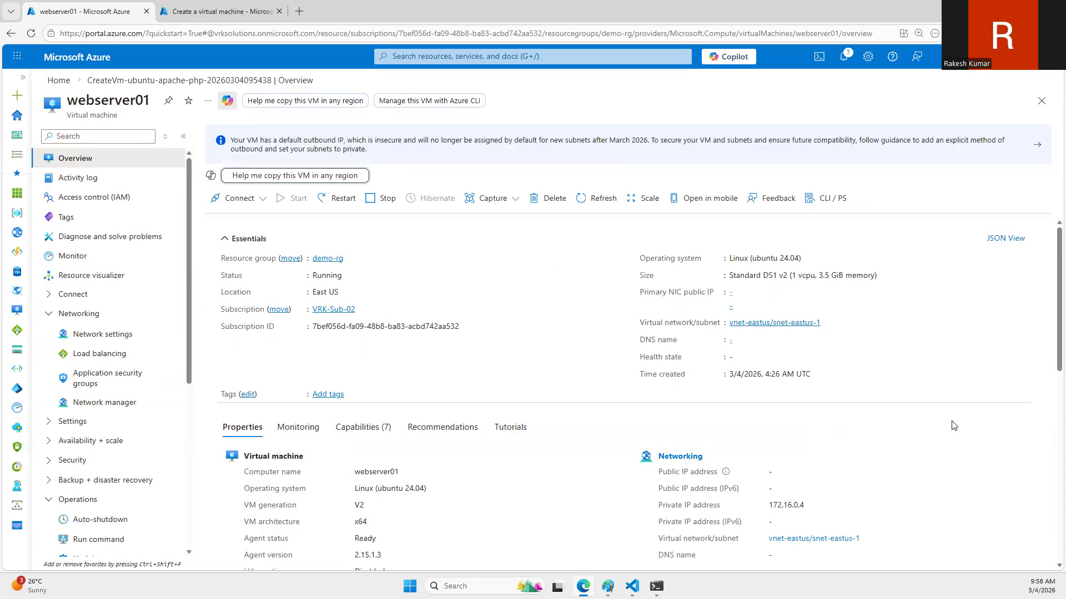
{"action": "left_click", "coordinate": [58, 80]}
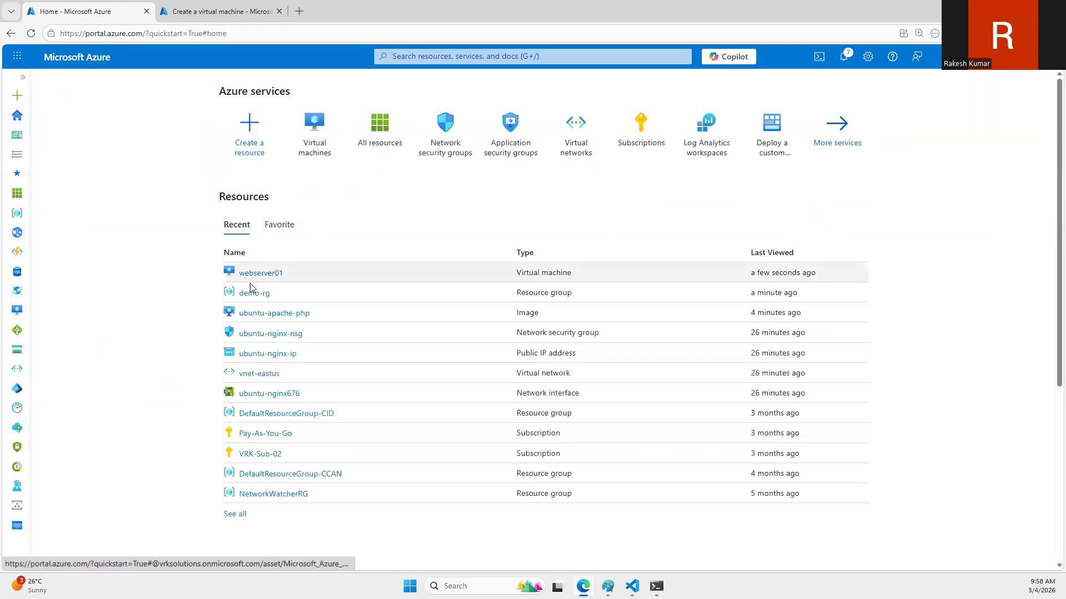
Step: Delete the SSH and Allow_HTTP inbound security rules from the ubuntu-nginx-nsg network security group in demo-rg
{"action": "left_click", "coordinate": [249, 299]}
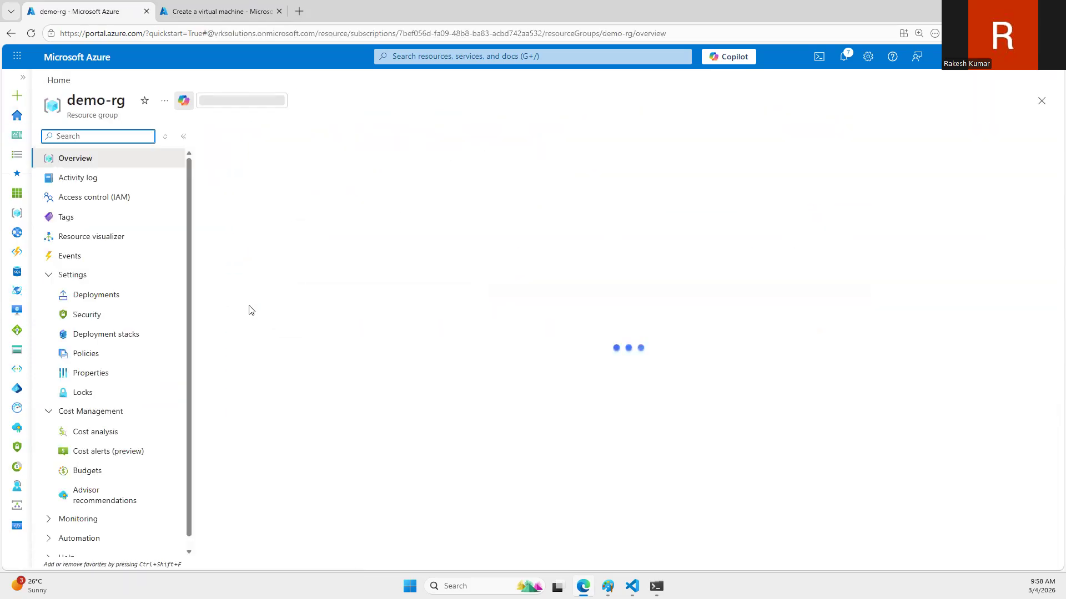
{"action": "left_click", "coordinate": [303, 358]}
{"action": "left_click", "coordinate": [301, 355]}
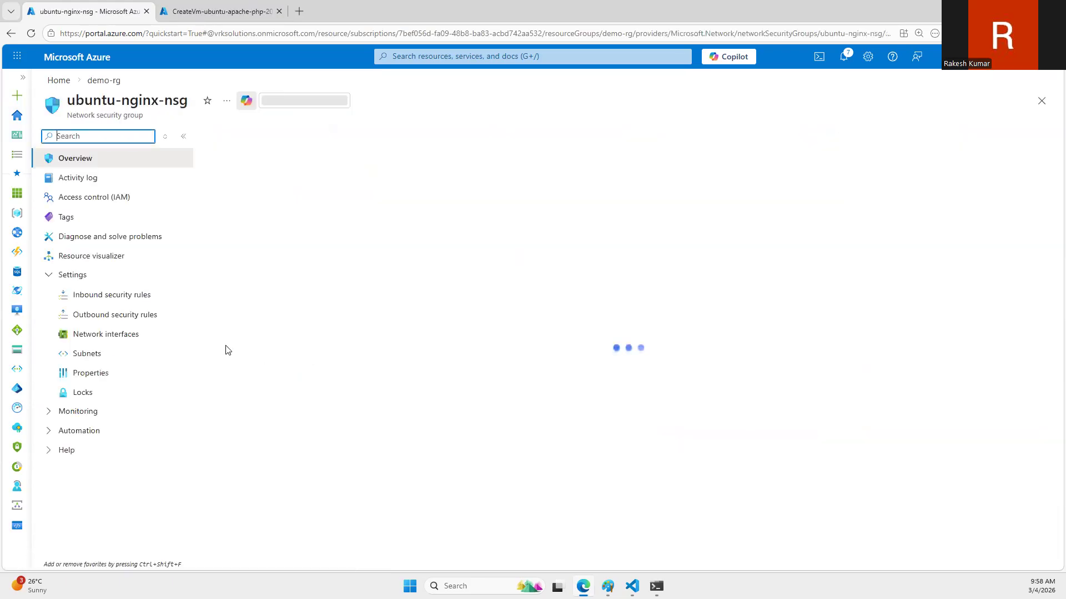
{"action": "left_click", "coordinate": [112, 297]}
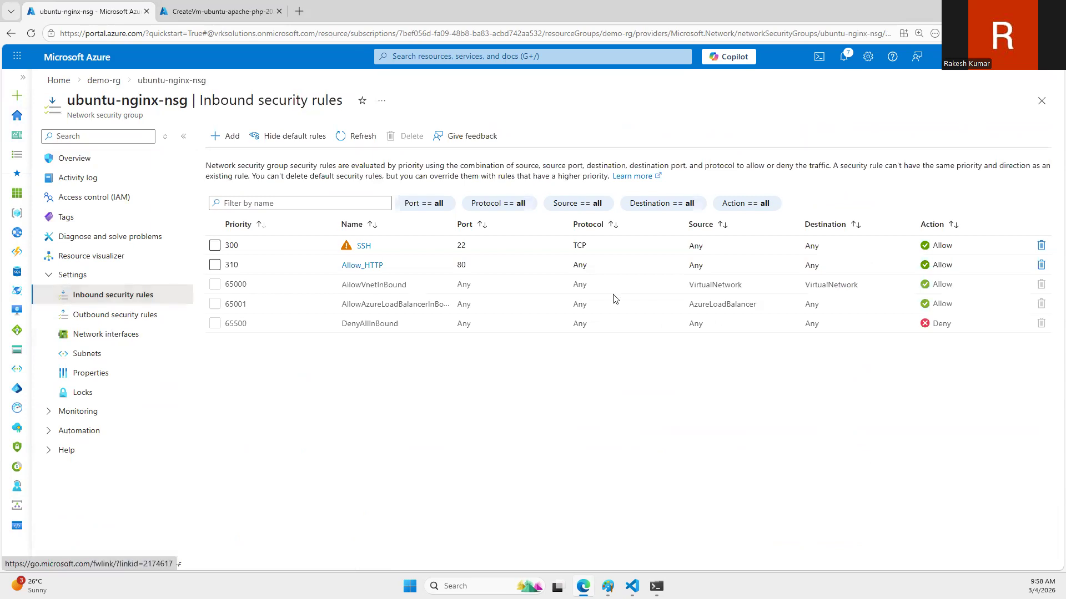
{"action": "left_click", "coordinate": [1040, 246]}
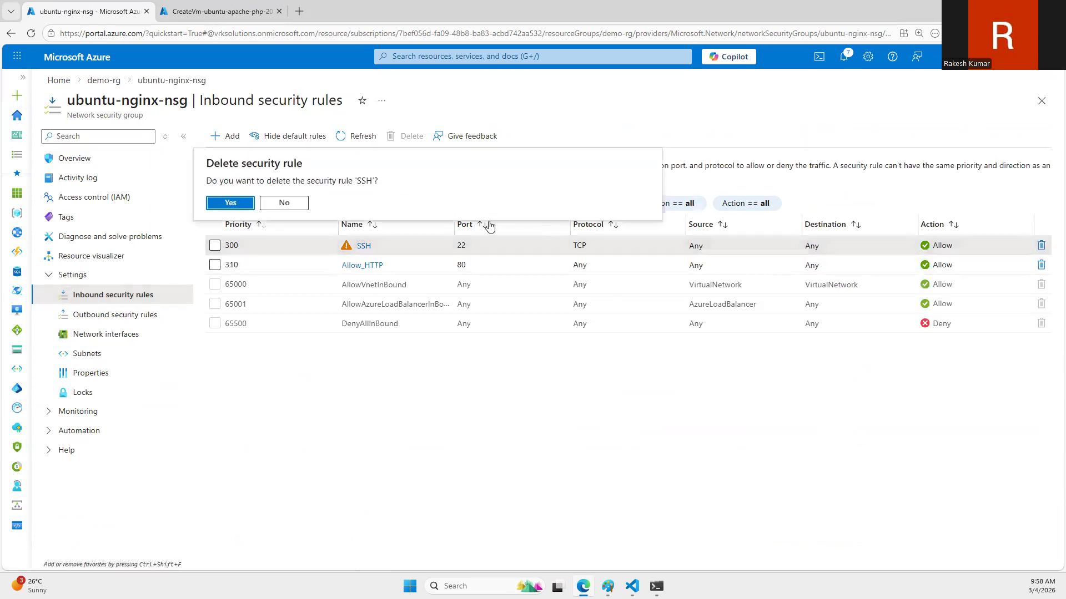
{"action": "left_click", "coordinate": [230, 204]}
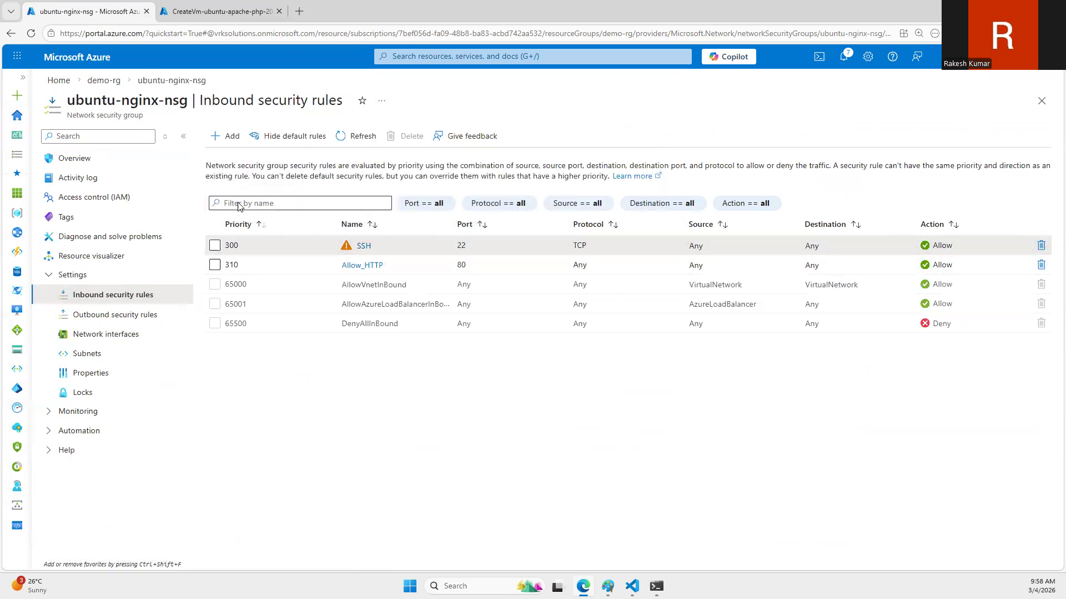
{"action": "left_click", "coordinate": [1041, 245]}
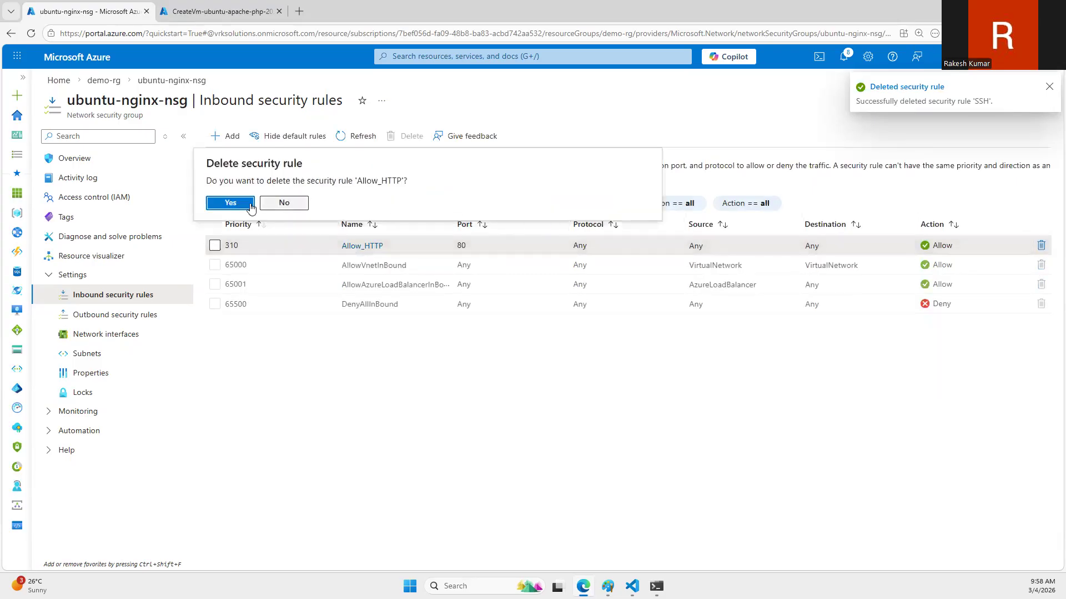
{"action": "left_click", "coordinate": [230, 203]}
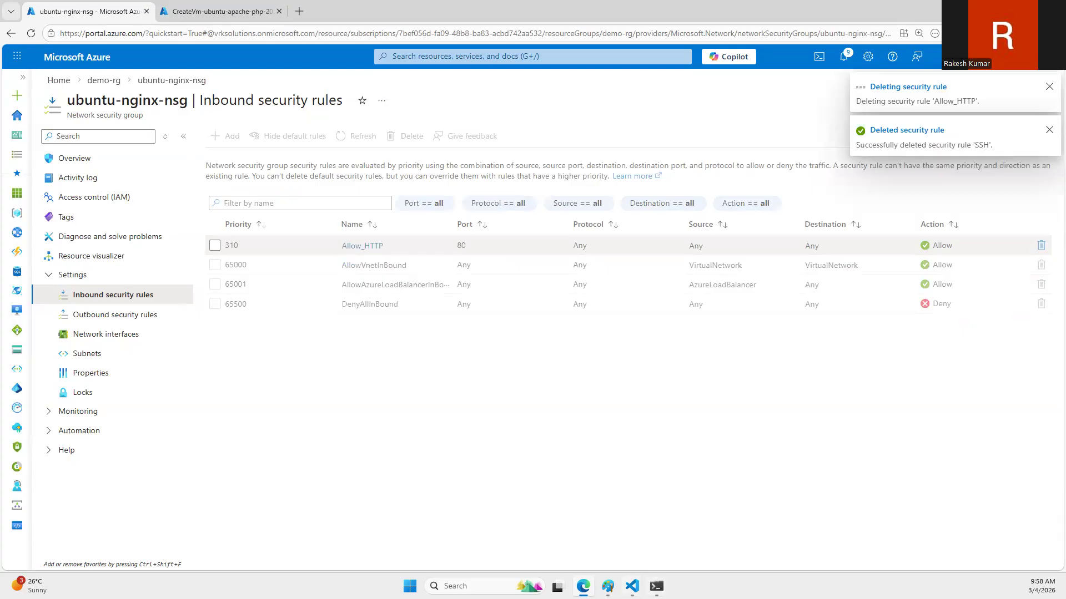
Step: Review the load balancer architecture diagram and check the deployment status of the webserver02 virtual machine
{"action": "key", "text": "alt+Tab"}
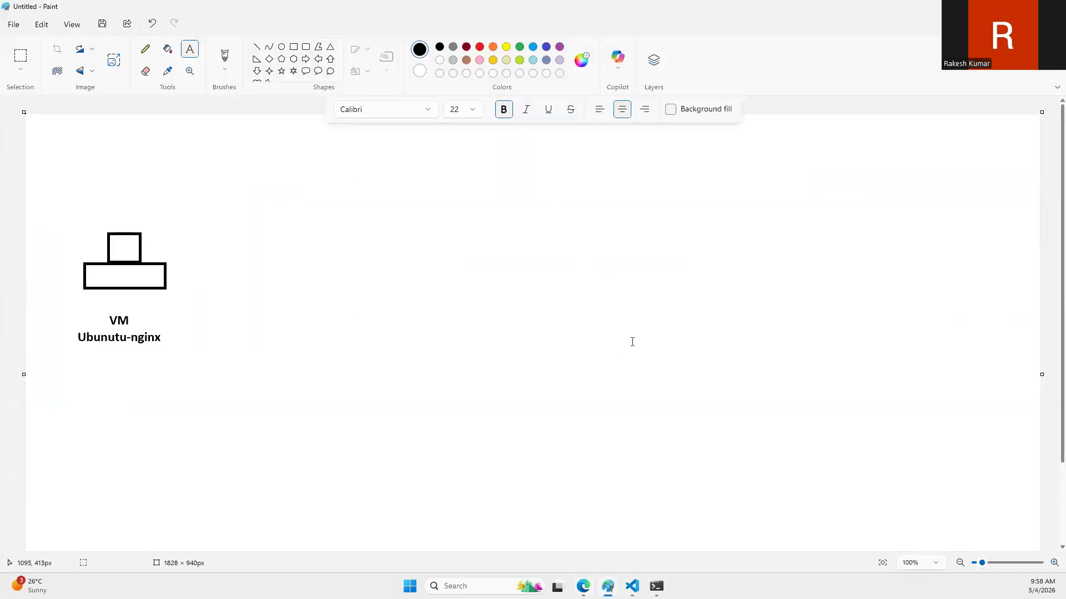
{"action": "key", "text": "alt+Tab"}
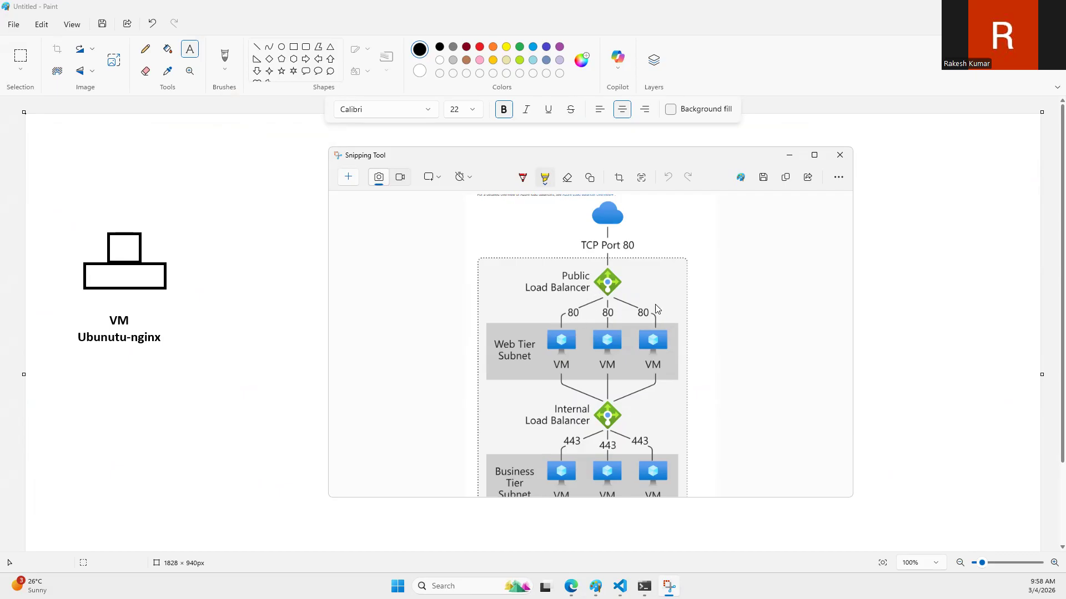
{"action": "key", "text": "alt+Tab"}
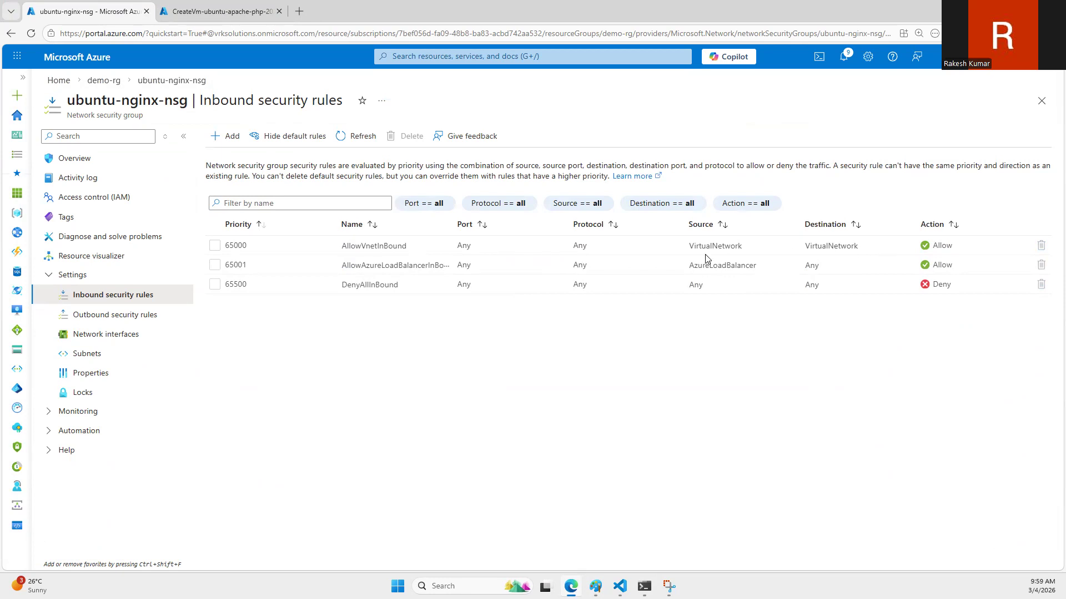
{"action": "left_click", "coordinate": [202, 5]}
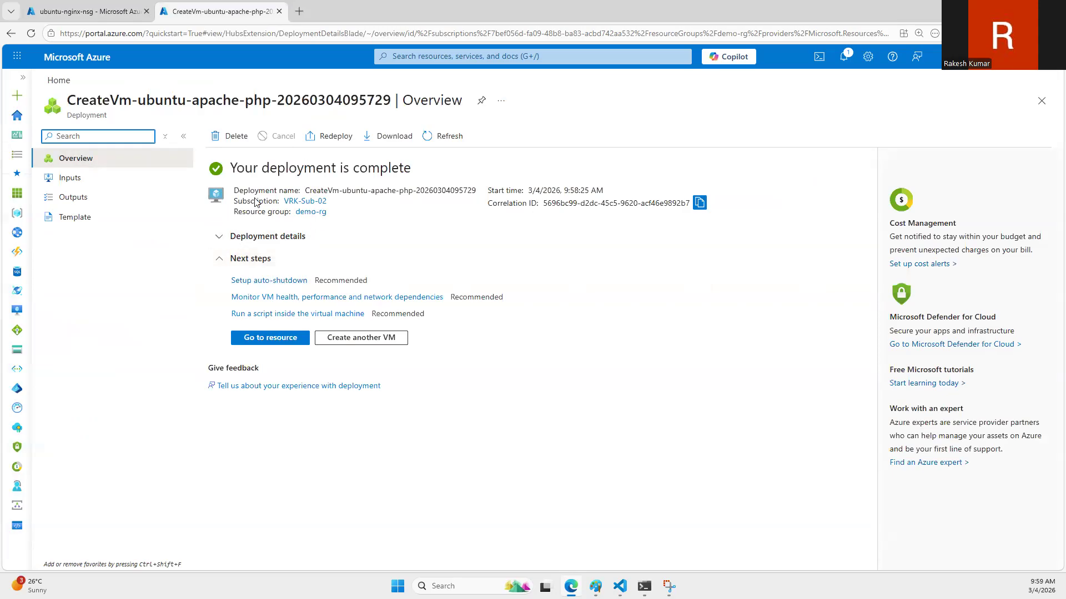
{"action": "left_click", "coordinate": [87, 12]}
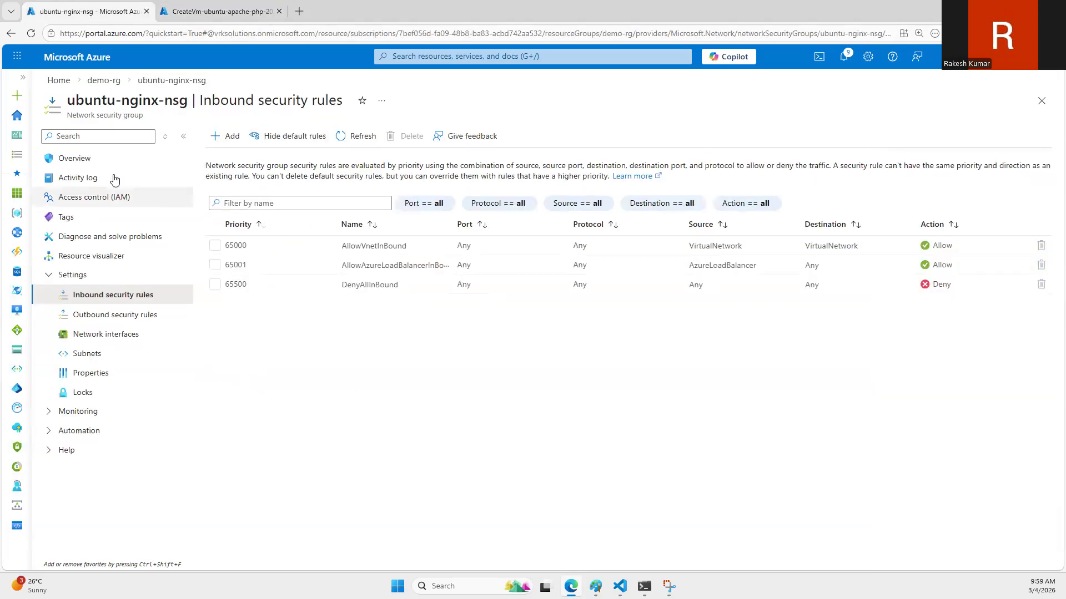
Step: Associate ubuntu-nginx-nsg with the subnet snet-eastus-1 of the virtual network vnet-eastus (demo-rg)
{"action": "left_click", "coordinate": [122, 337]}
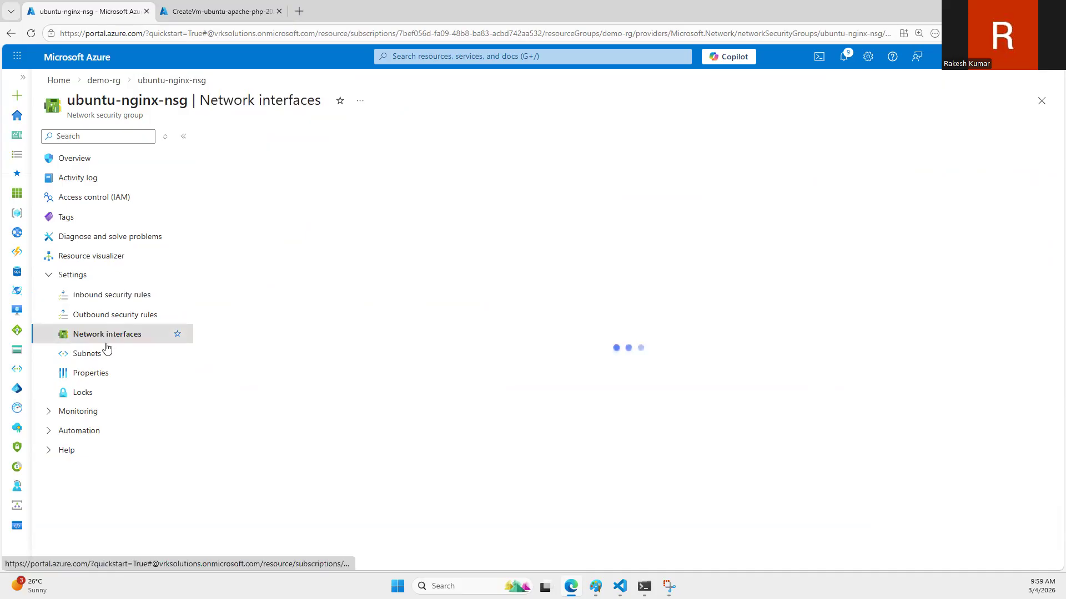
{"action": "left_click", "coordinate": [108, 353]}
{"action": "left_click", "coordinate": [237, 136]}
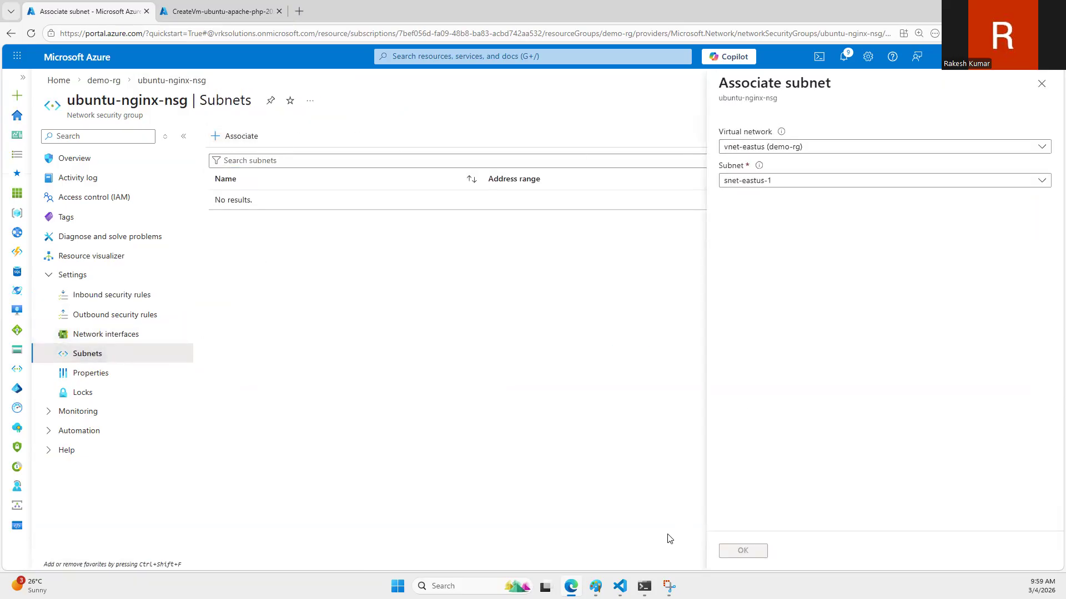
{"action": "left_click", "coordinate": [596, 586]}
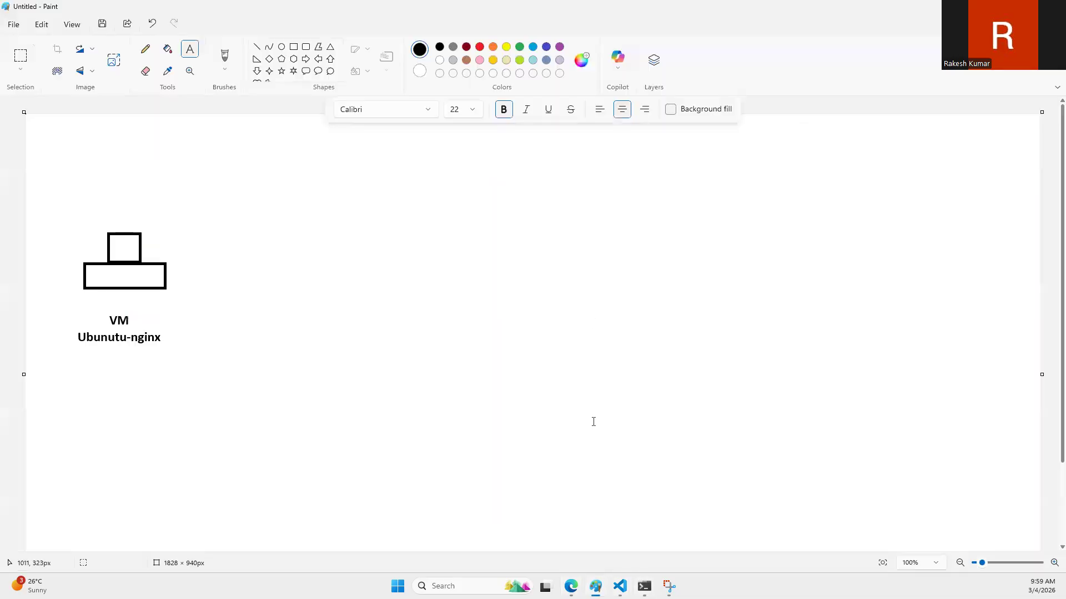
{"action": "left_click", "coordinate": [595, 586]}
{"action": "left_click", "coordinate": [595, 586]}
{"action": "left_click", "coordinate": [668, 587]}
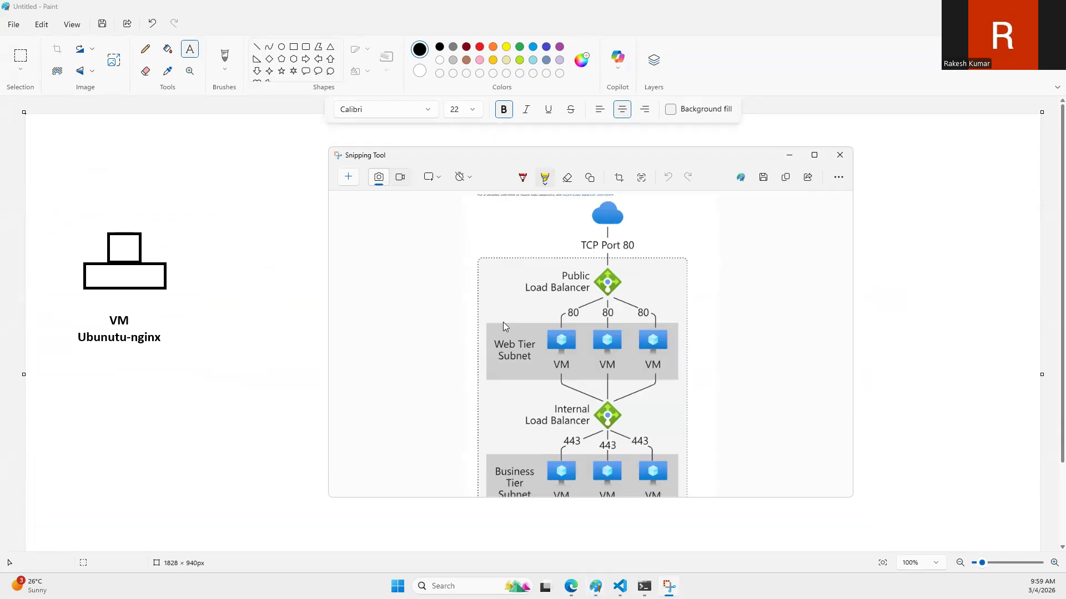
{"action": "left_click", "coordinate": [571, 586]}
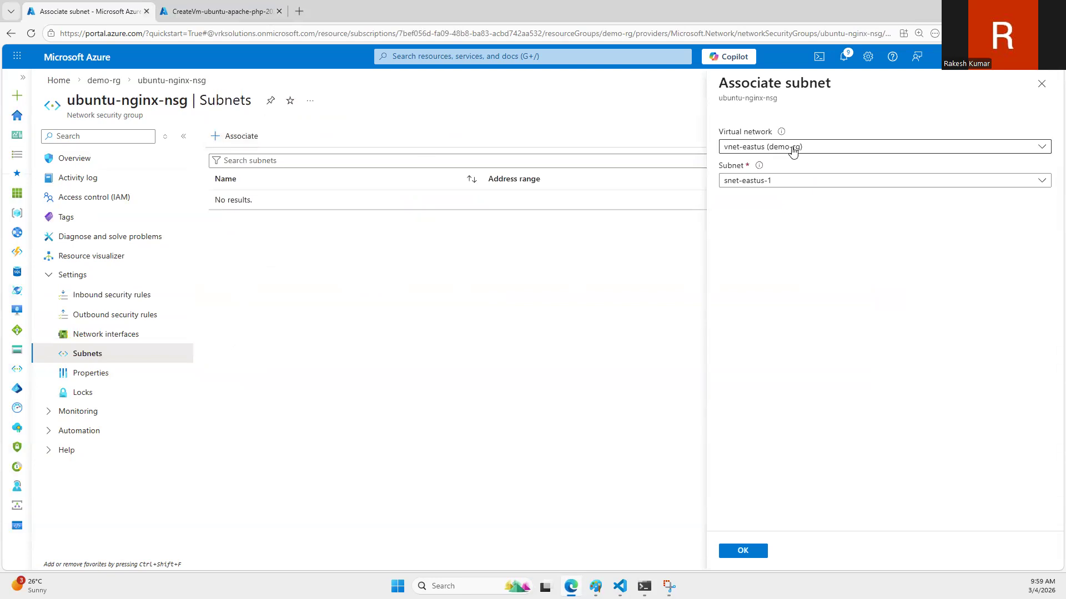
{"action": "left_click", "coordinate": [771, 181]}
{"action": "left_click", "coordinate": [744, 551]}
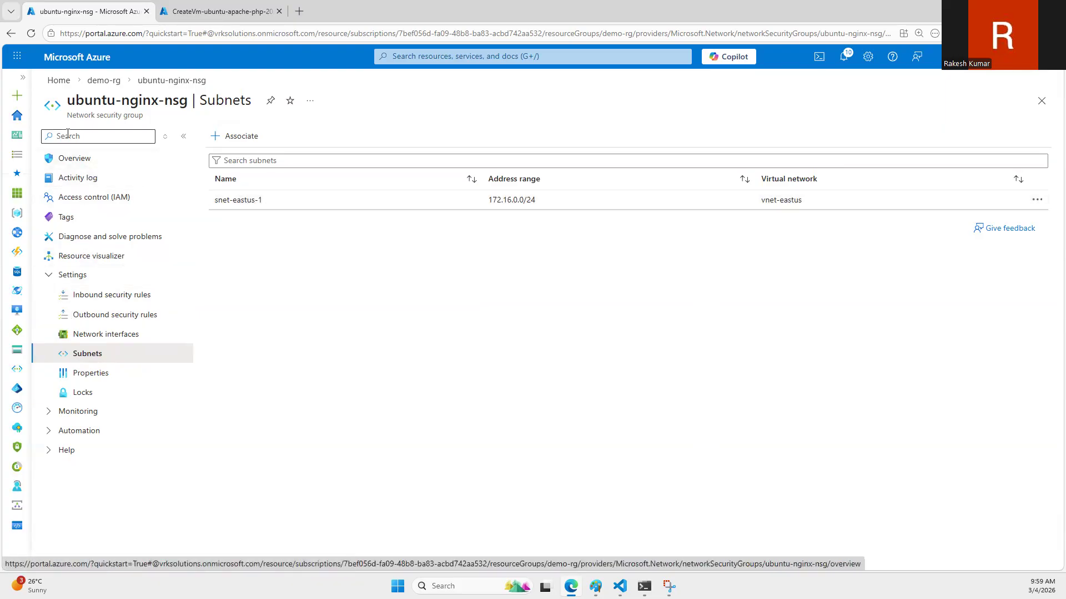
Step: Return to the portal home through demo-rg, search for load balancers and open the Load balancing and content delivery service
{"action": "left_click", "coordinate": [105, 81]}
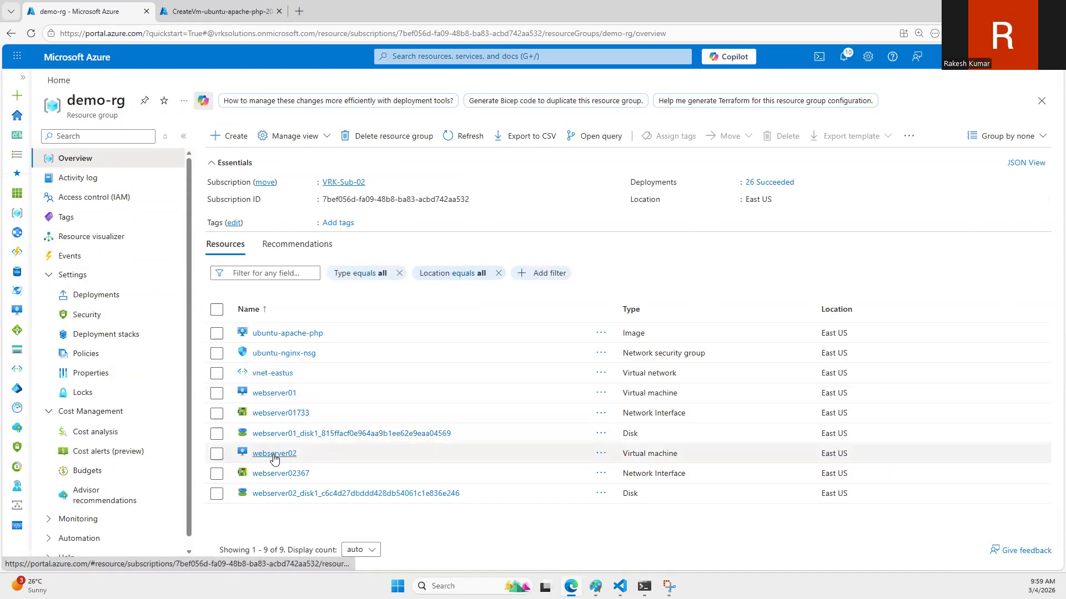
{"action": "left_click", "coordinate": [56, 81]}
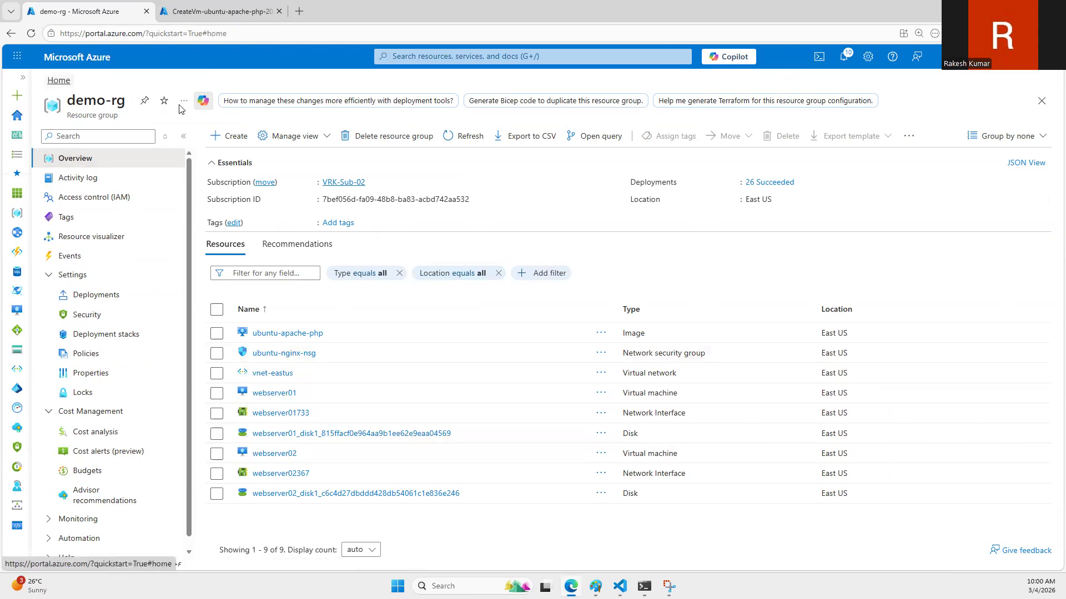
{"action": "left_click", "coordinate": [465, 56]}
{"action": "type", "text": "load abal"}
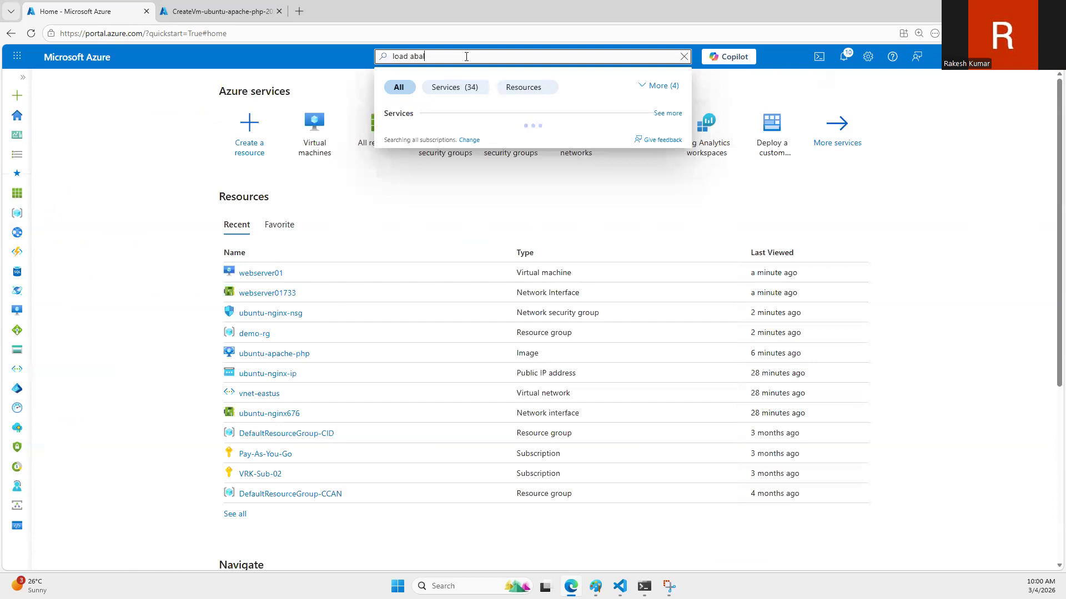
{"action": "key", "text": "BackSpace"}
{"action": "type", "text": "balan"}
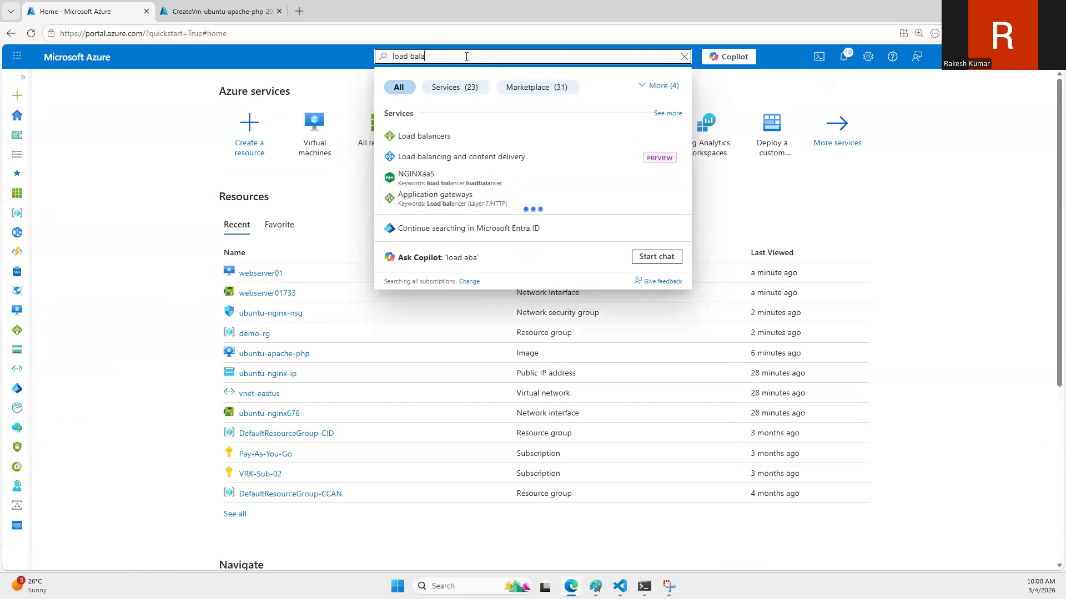
{"action": "left_click", "coordinate": [480, 156]}
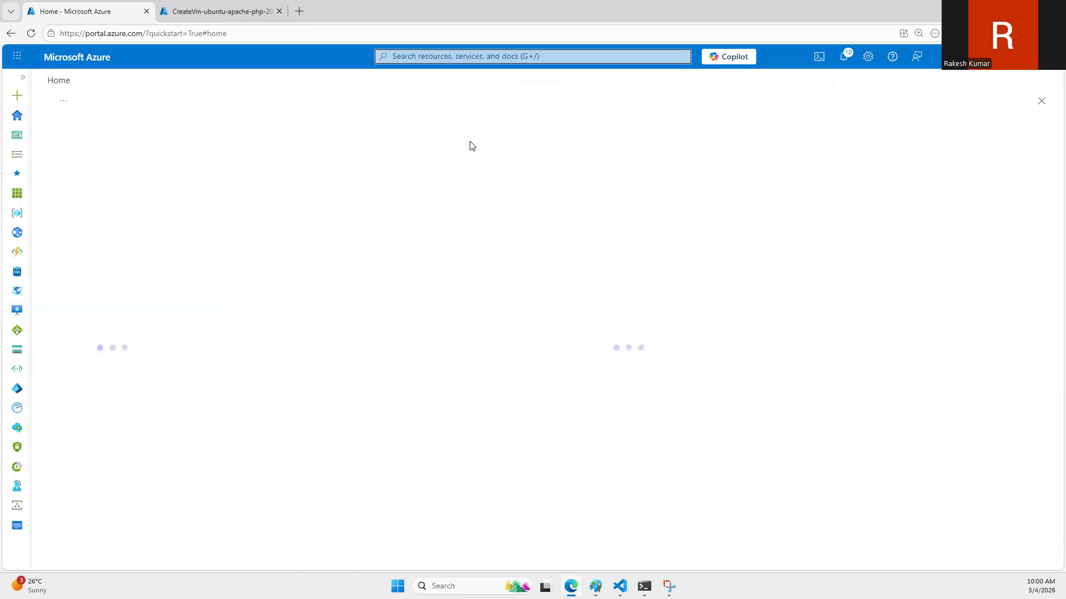
{"action": "left_click", "coordinate": [219, 142]}
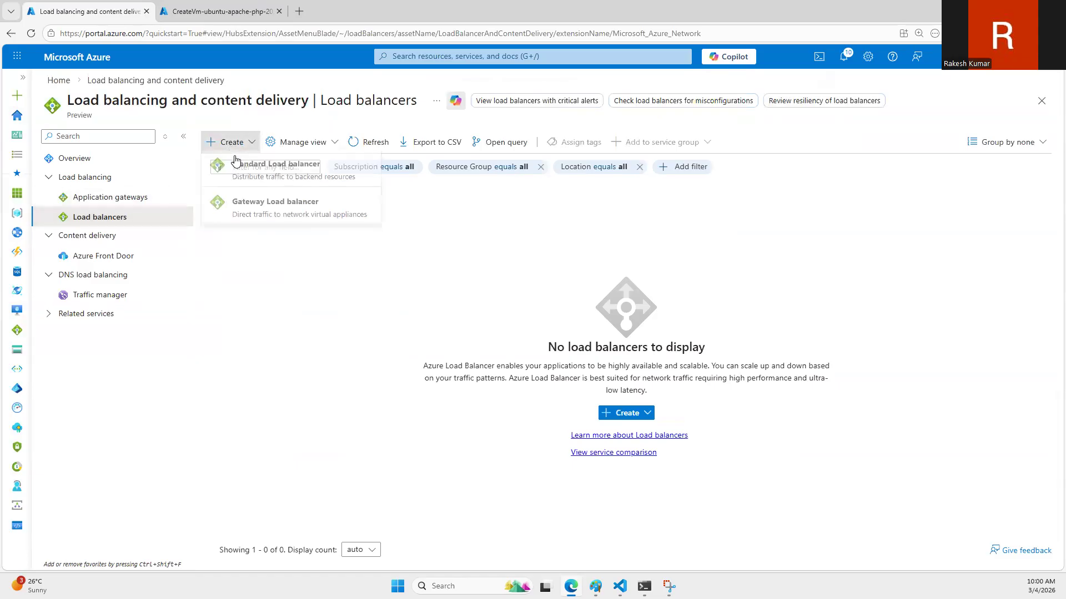
{"action": "left_click", "coordinate": [245, 167]}
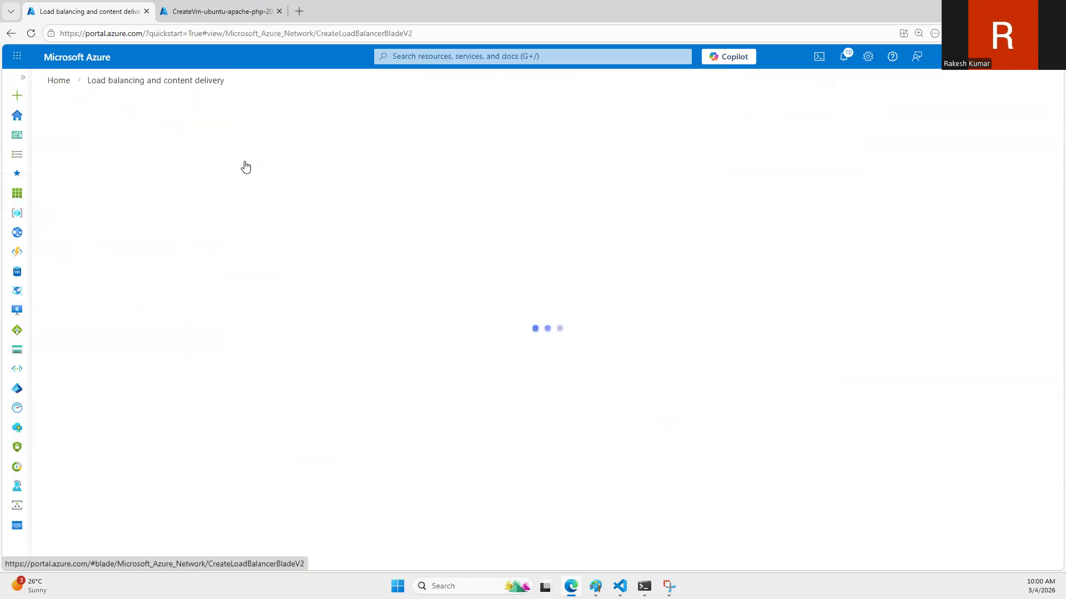
{"action": "left_click", "coordinate": [123, 81]}
Step: Start a Standard Load balancer in resource group demo-rg, name it web-public-alb and set its type to Public
{"action": "left_click", "coordinate": [229, 142]}
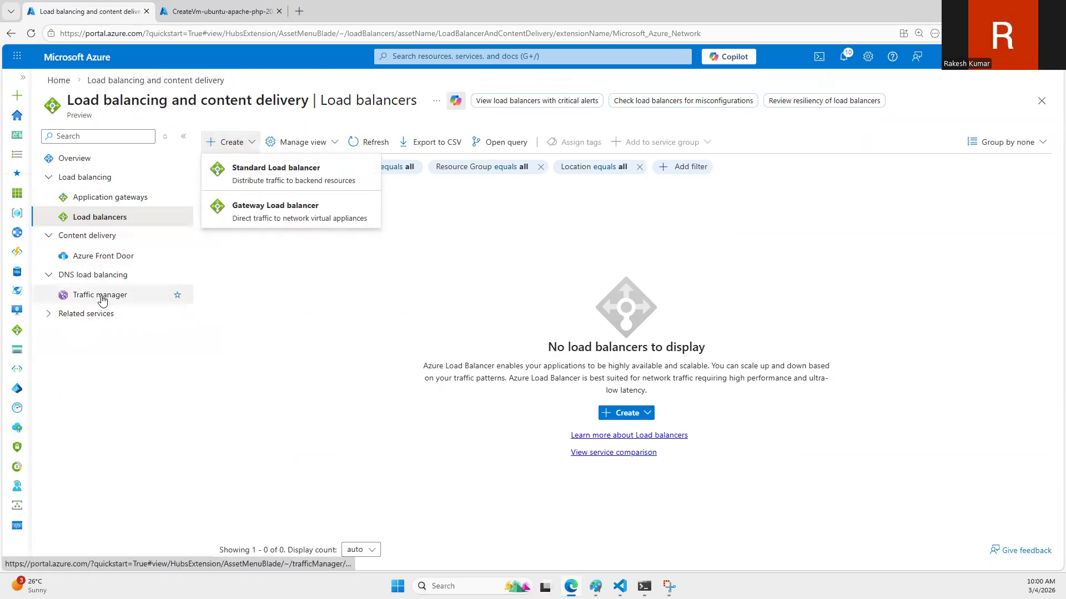
{"action": "left_click", "coordinate": [280, 176]}
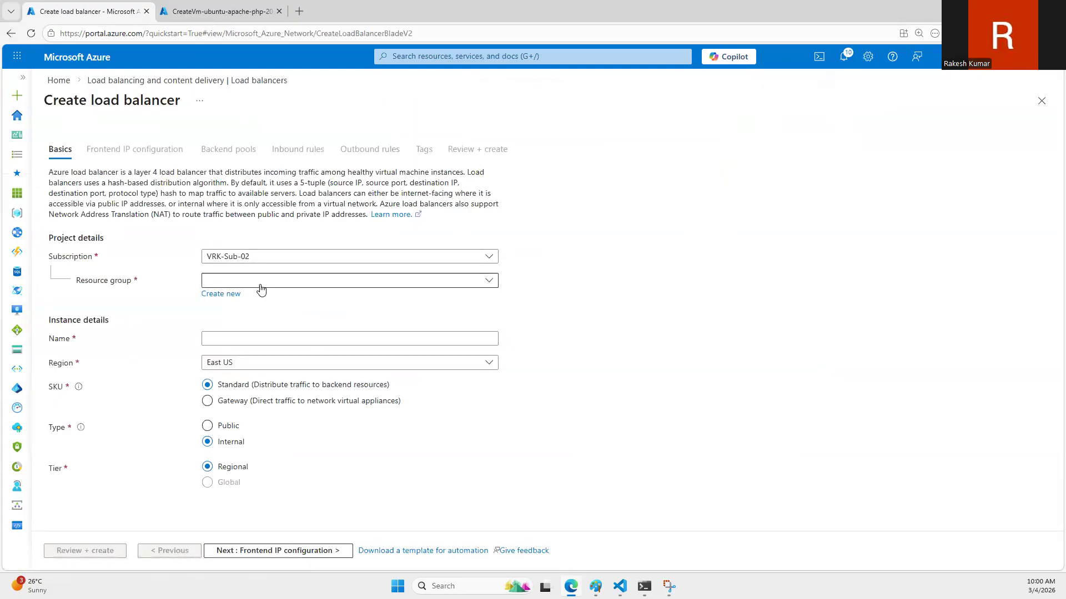
{"action": "left_click", "coordinate": [260, 284]}
{"action": "left_click", "coordinate": [245, 361]}
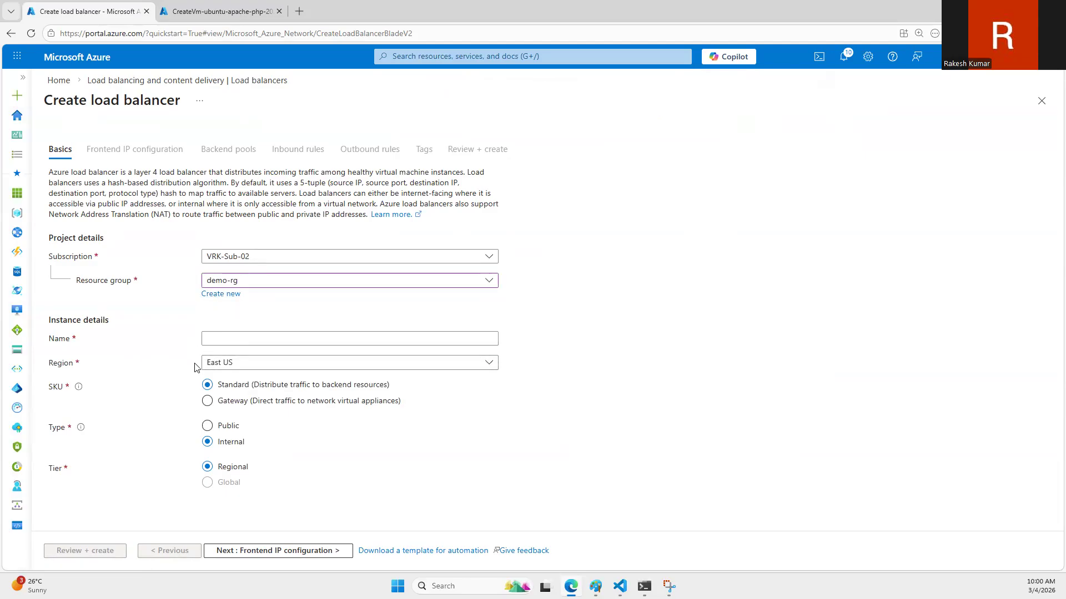
{"action": "left_click", "coordinate": [219, 337]}
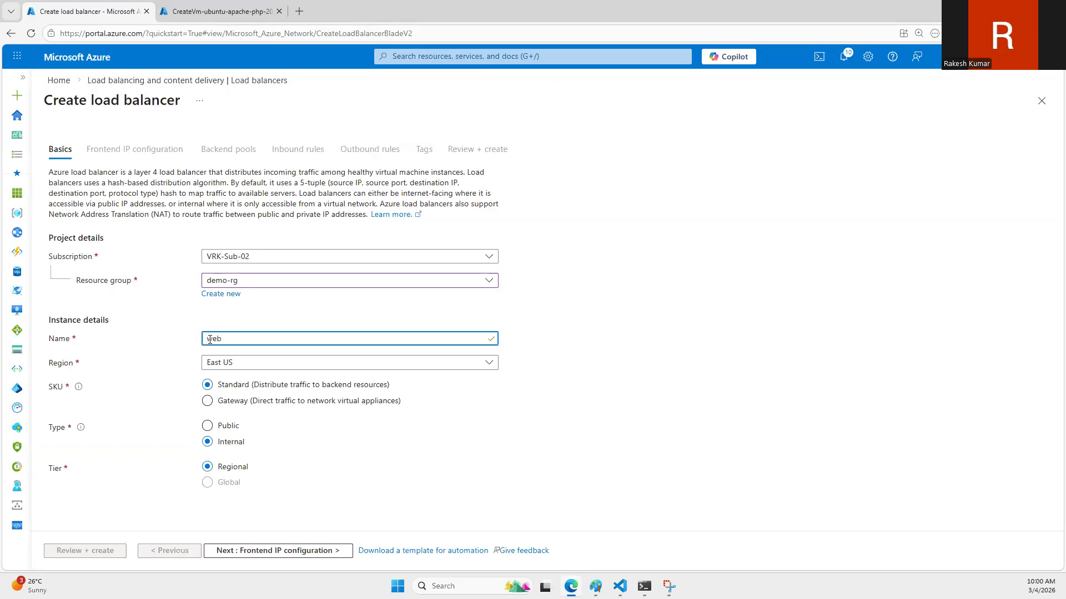
{"action": "type", "text": "web-public-alb"}
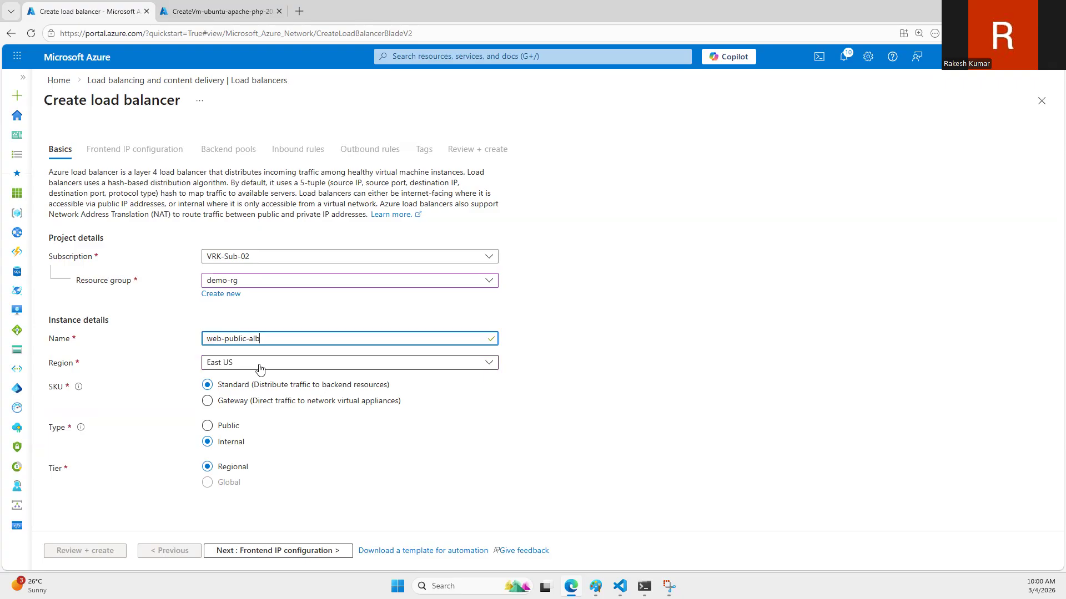
{"action": "left_click", "coordinate": [229, 427]}
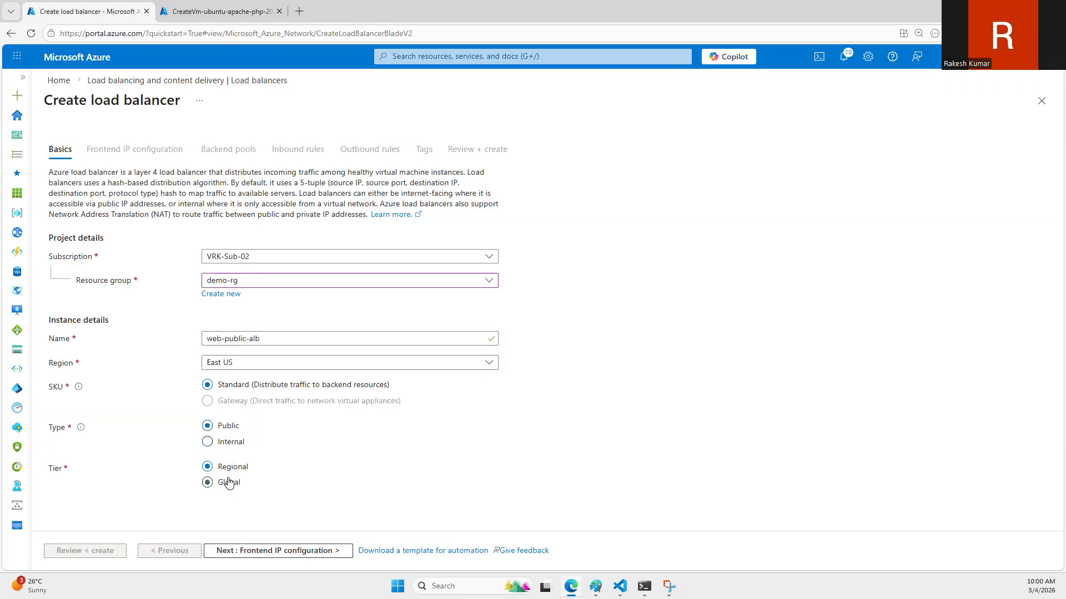
Step: Start adding a frontend IP configuration to web-public-alb and bring up the captured load balancer architecture diagram
{"action": "left_click", "coordinate": [266, 551]}
{"action": "left_click", "coordinate": [120, 210]}
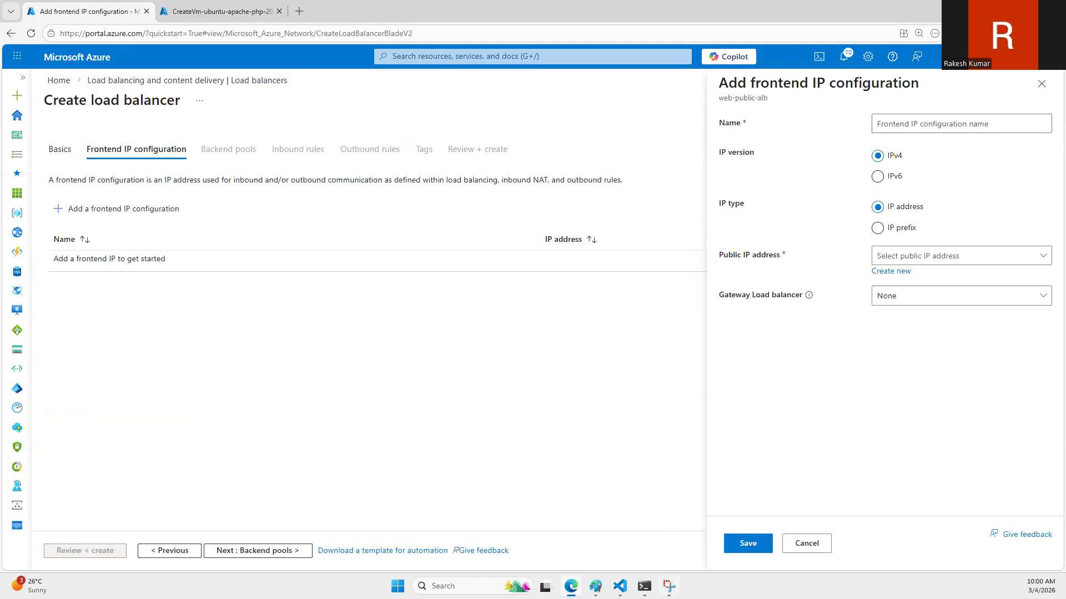
{"action": "mouse_move", "coordinate": [669, 586]}
{"action": "left_click", "coordinate": [684, 528]}
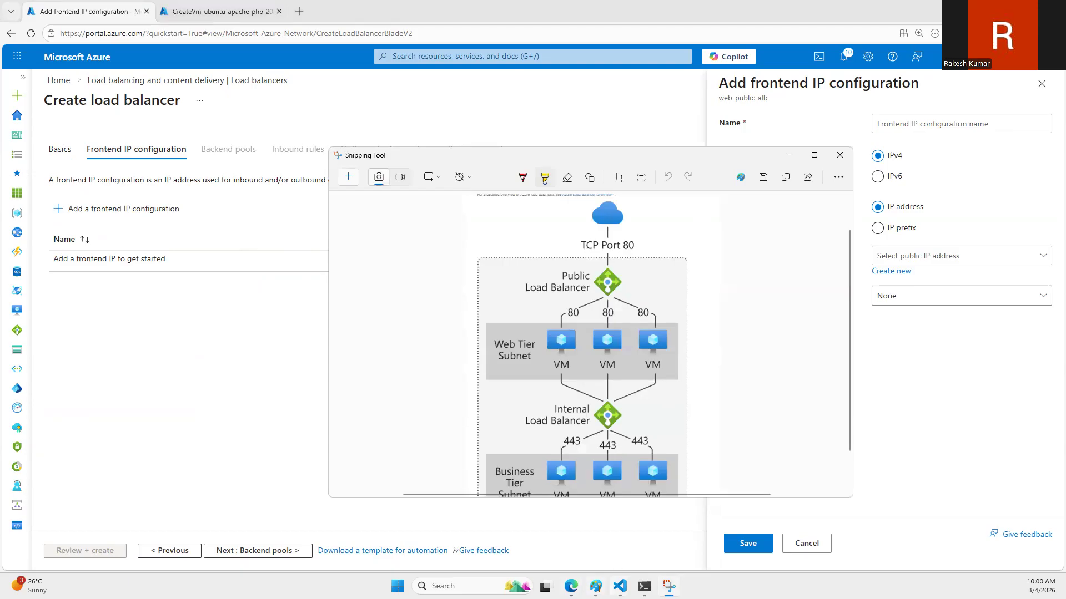
Step: Switch to Paint and draw a tall rectangle about 119 × 419 px to the right of the VM drawing
{"action": "left_click", "coordinate": [595, 586]}
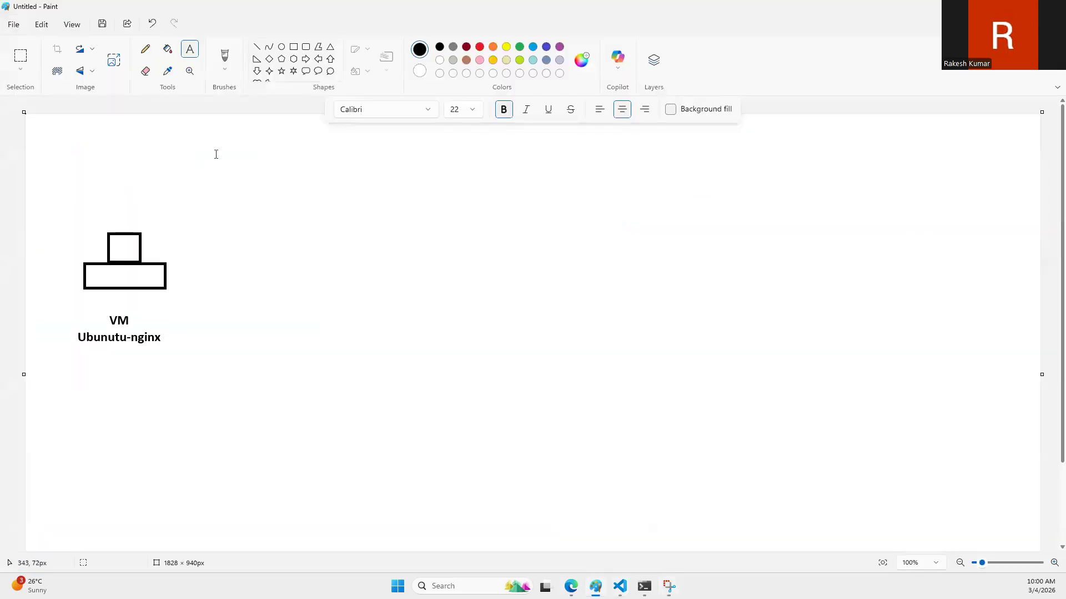
{"action": "left_click", "coordinate": [294, 47]}
{"action": "left_click_drag", "start_coordinate": [380, 182], "coordinate": [446, 416]}
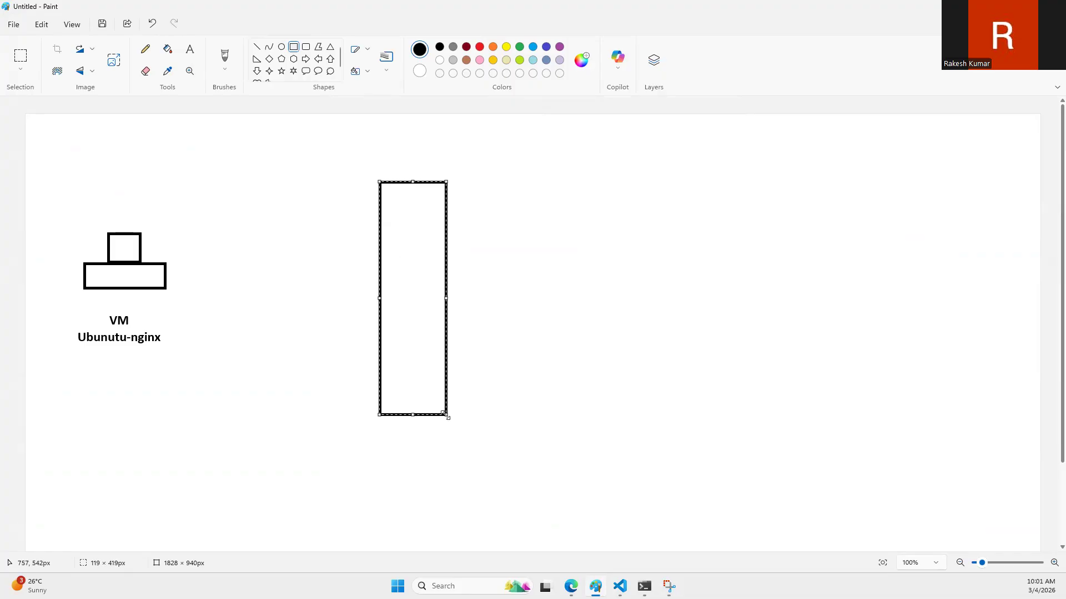
Step: Add the bold text label ALB beneath the tall rectangle
{"action": "left_click", "coordinate": [190, 49]}
{"action": "left_click", "coordinate": [366, 439]}
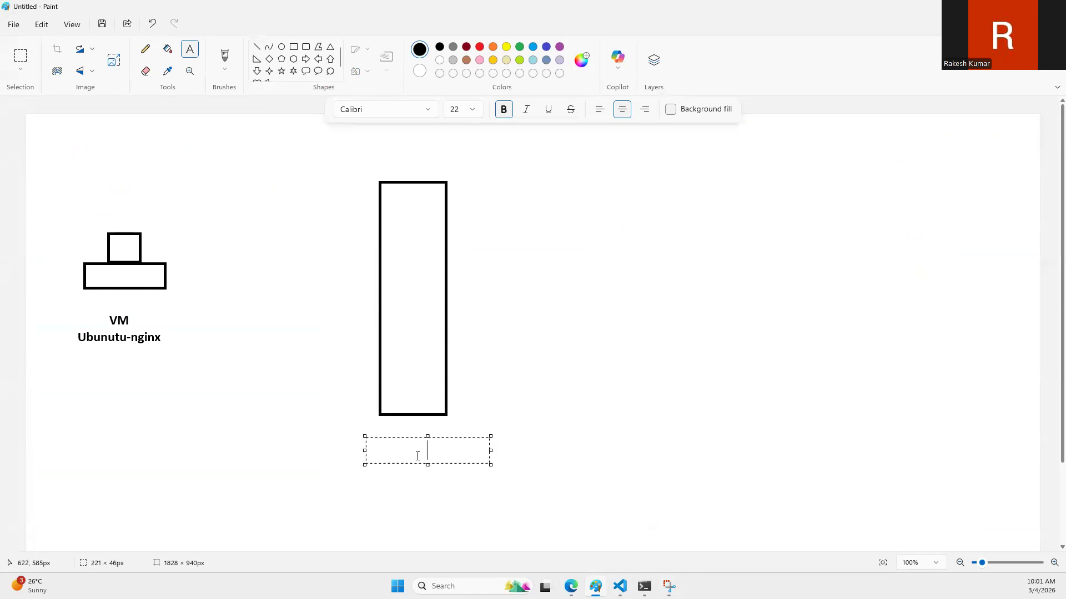
{"action": "type", "text": "ALB"}
{"action": "left_click", "coordinate": [319, 250]}
Step: Draw a narrower, shorter upright rectangle against the left edge of the tall ALB rectangle
{"action": "left_click", "coordinate": [358, 215]}
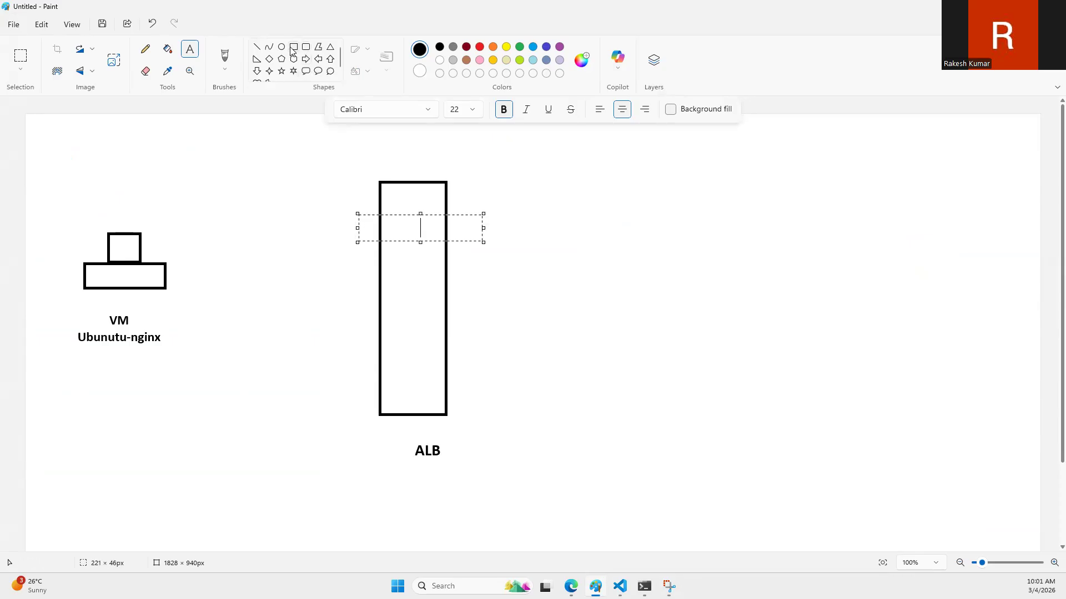
{"action": "left_click", "coordinate": [293, 46]}
{"action": "left_click_drag", "start_coordinate": [353, 234], "coordinate": [379, 353]}
{"action": "left_click", "coordinate": [262, 322]}
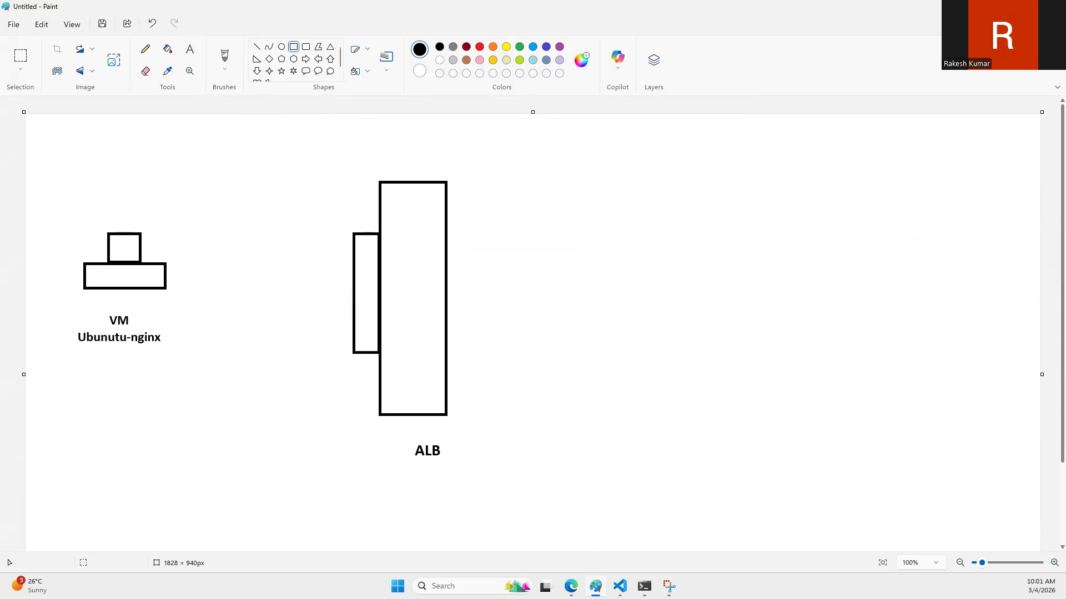
Step: Switch back to the Azure portal and name the new frontend IP configuration web-alb-pip
{"action": "left_click", "coordinate": [571, 586]}
{"action": "left_click", "coordinate": [920, 121]}
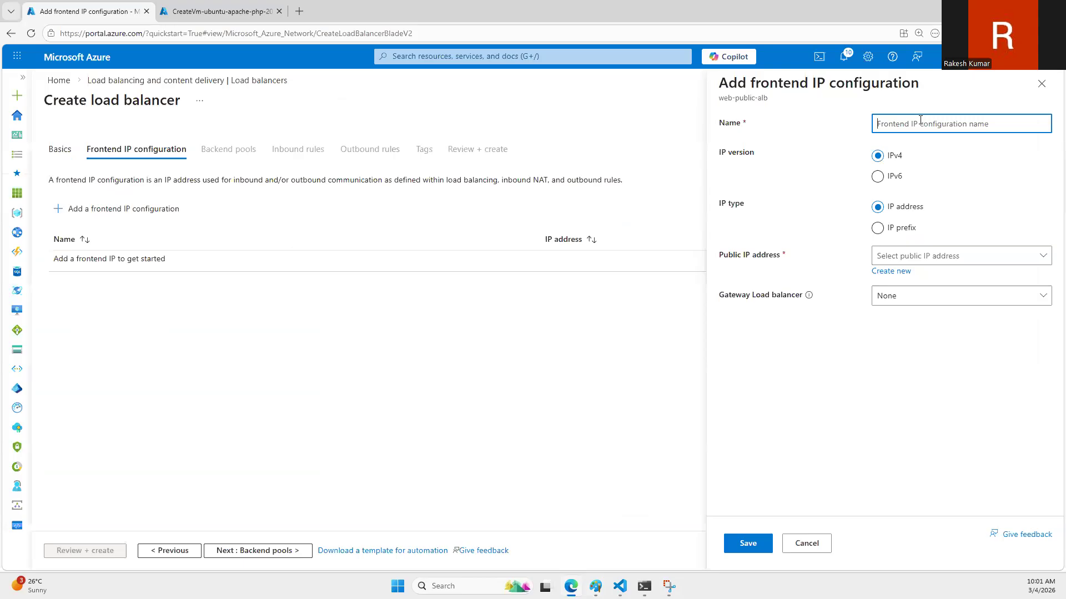
{"action": "type", "text": "p"}
{"action": "key", "text": "BackSpace"}
{"action": "type", "text": "alb-piweb-"}
{"action": "left_click", "coordinate": [891, 259]}
{"action": "left_click", "coordinate": [821, 258]}
{"action": "left_click", "coordinate": [891, 271]}
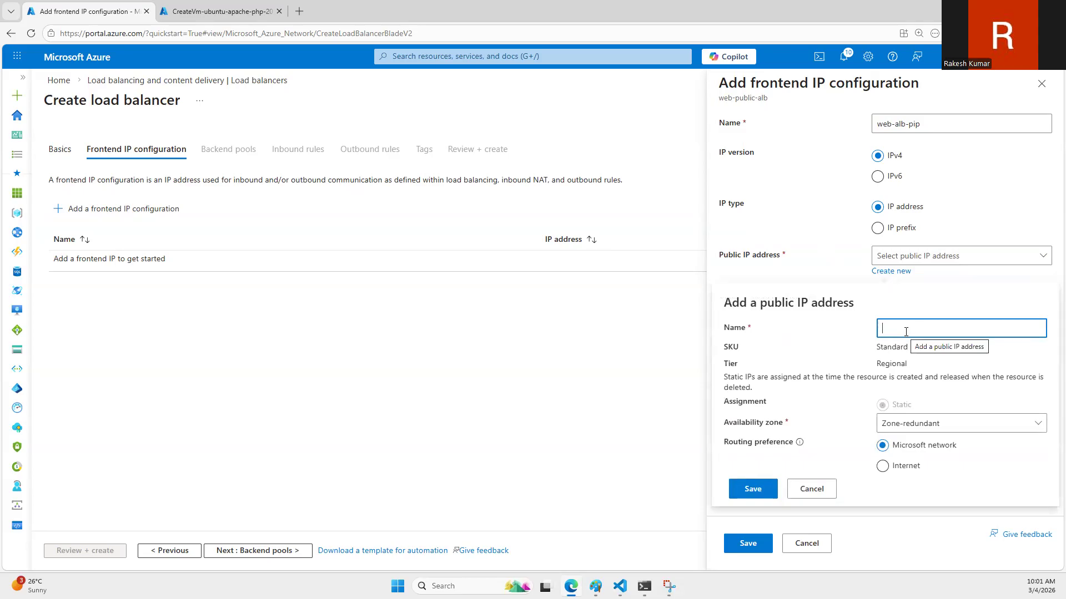
Step: Change the frontend IP configuration's name to web-alb-frontend and copy that name
{"action": "left_click", "coordinate": [931, 119]}
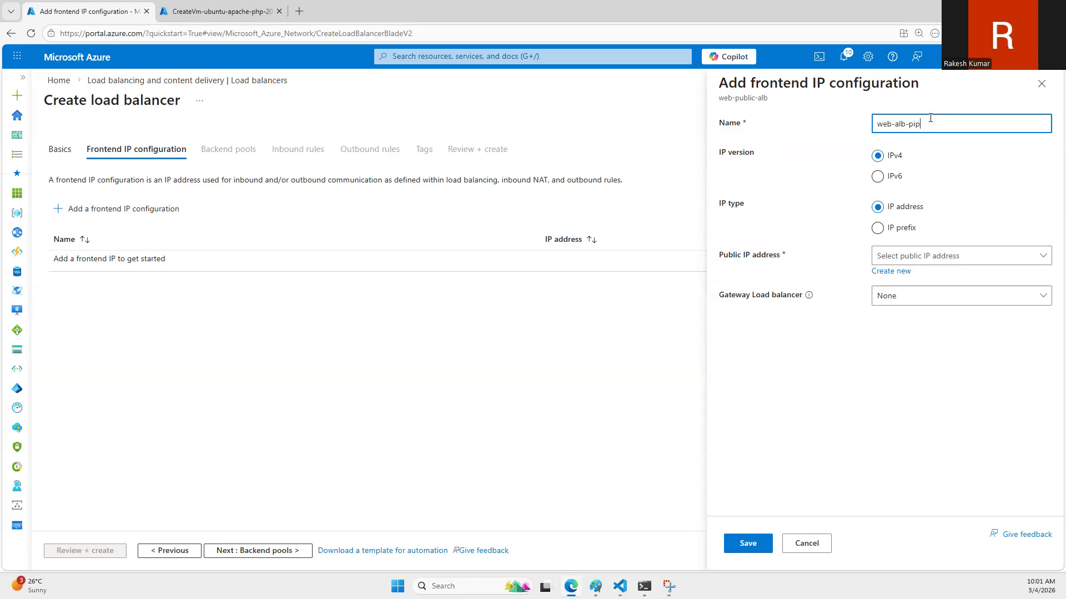
{"action": "key", "text": "BackSpace"}
{"action": "key", "text": "BackSpace"}
{"action": "key", "text": "BackSpace"}
{"action": "type", "text": "frontend"}
{"action": "key", "text": "ctrl+a"}
{"action": "key", "text": "ctrl+c"}
Step: Create a new public IP address named web-alb-frontend-pip for the frontend and save the frontend IP configuration
{"action": "left_click", "coordinate": [894, 270]}
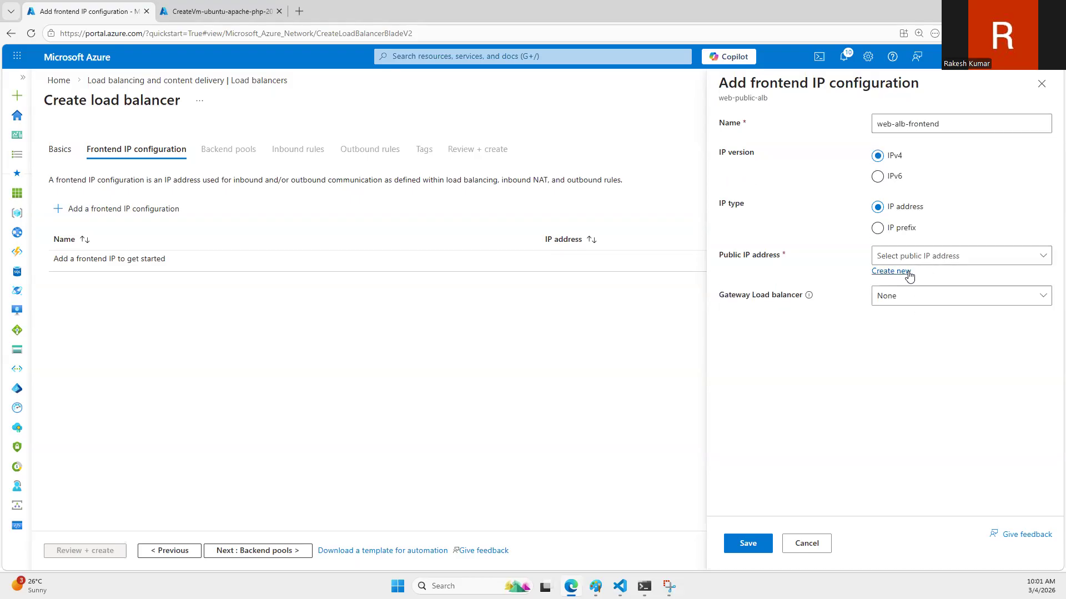
{"action": "key", "text": "ctrl+v"}
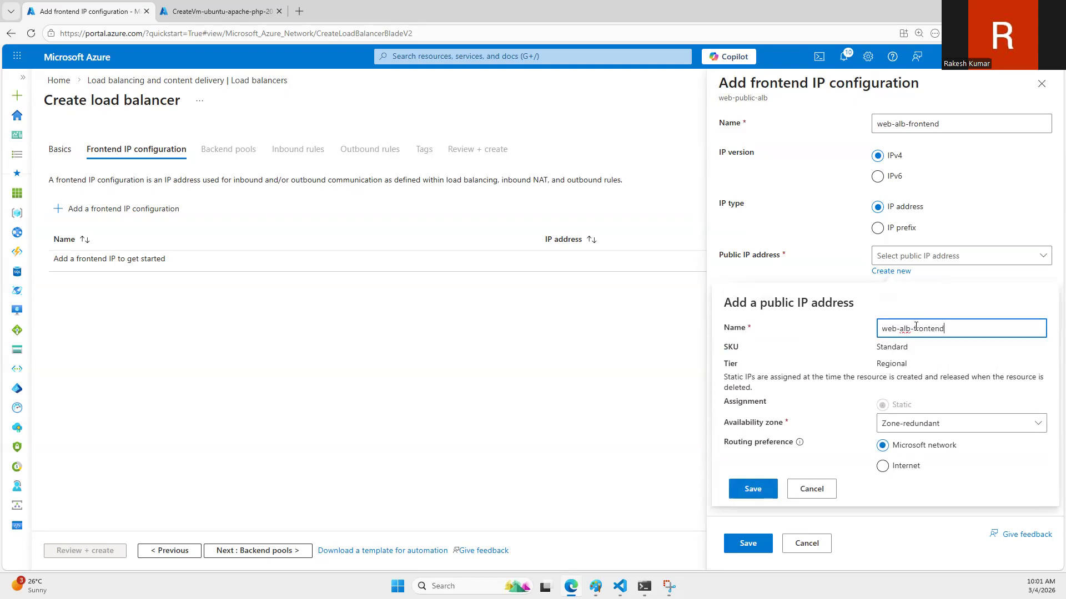
{"action": "type", "text": "-pip"}
{"action": "left_click", "coordinate": [753, 488]}
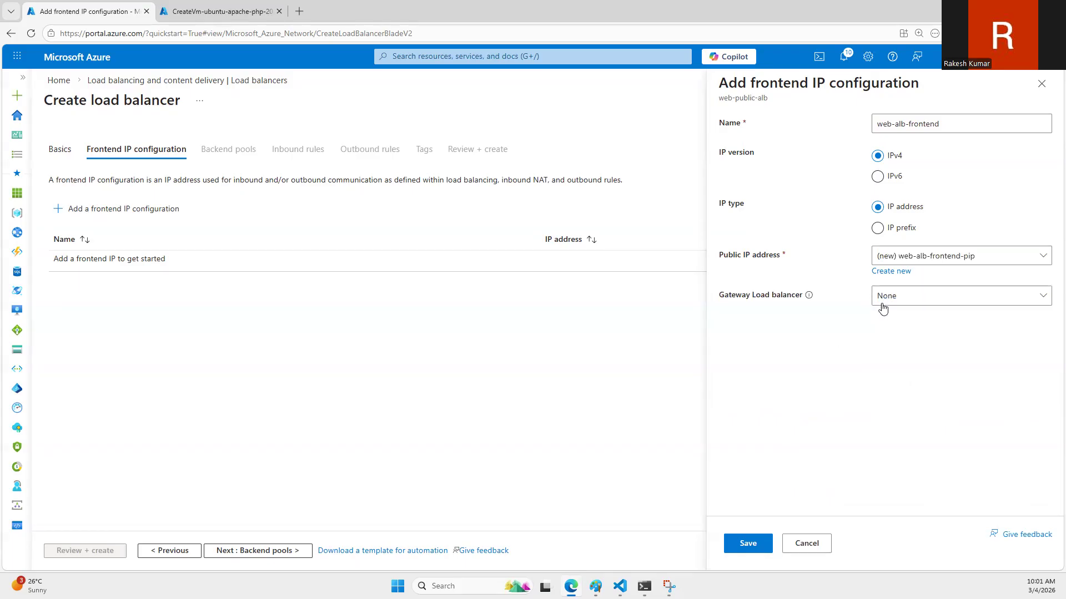
{"action": "left_click", "coordinate": [735, 550]}
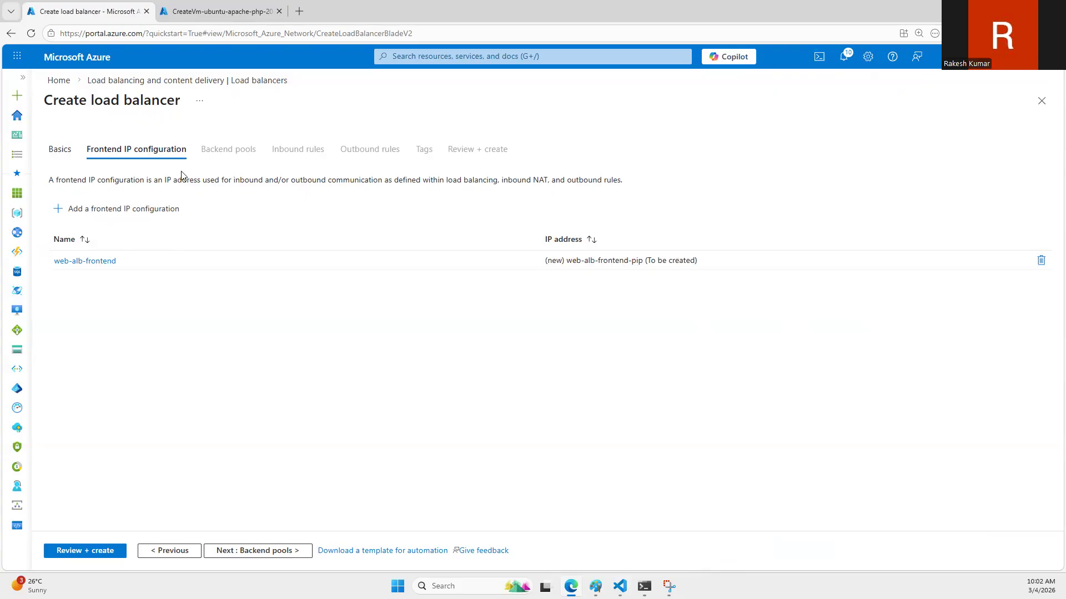
Step: Add a backend pool named web-pool to the load balancer and set its virtual network to vnet-eastus (demo-rg)
{"action": "left_click", "coordinate": [251, 551]}
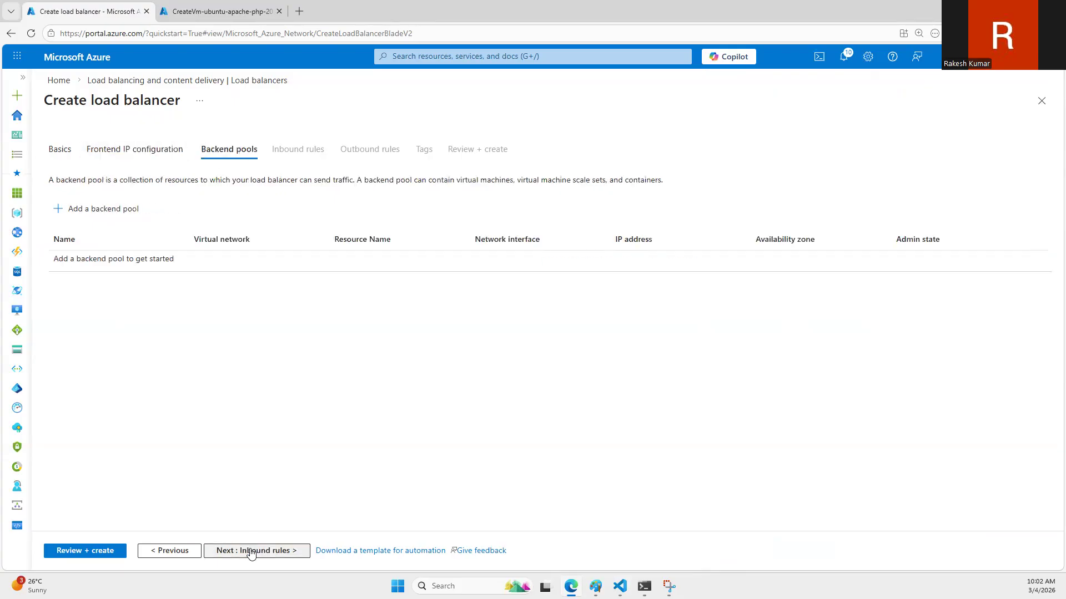
{"action": "left_click", "coordinate": [82, 213]}
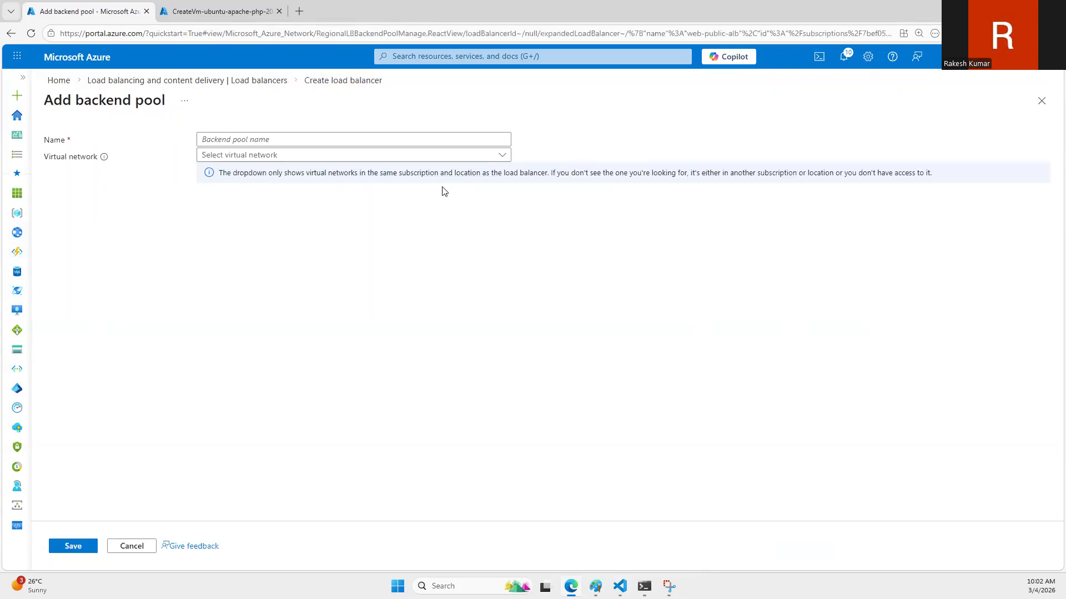
{"action": "left_click", "coordinate": [257, 139]}
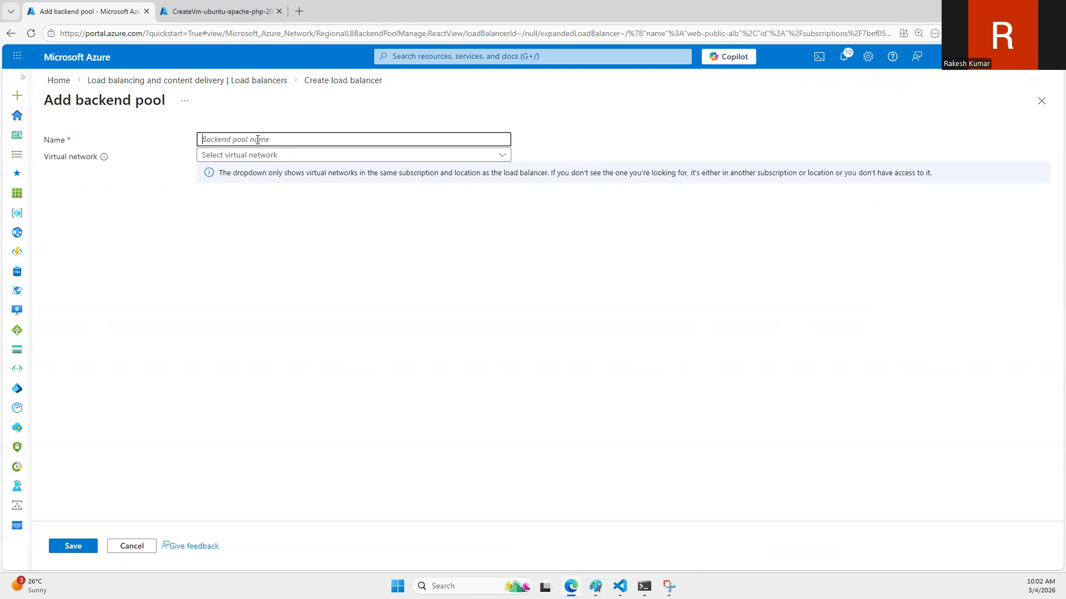
{"action": "type", "text": "web-pool"}
{"action": "left_click", "coordinate": [262, 155]}
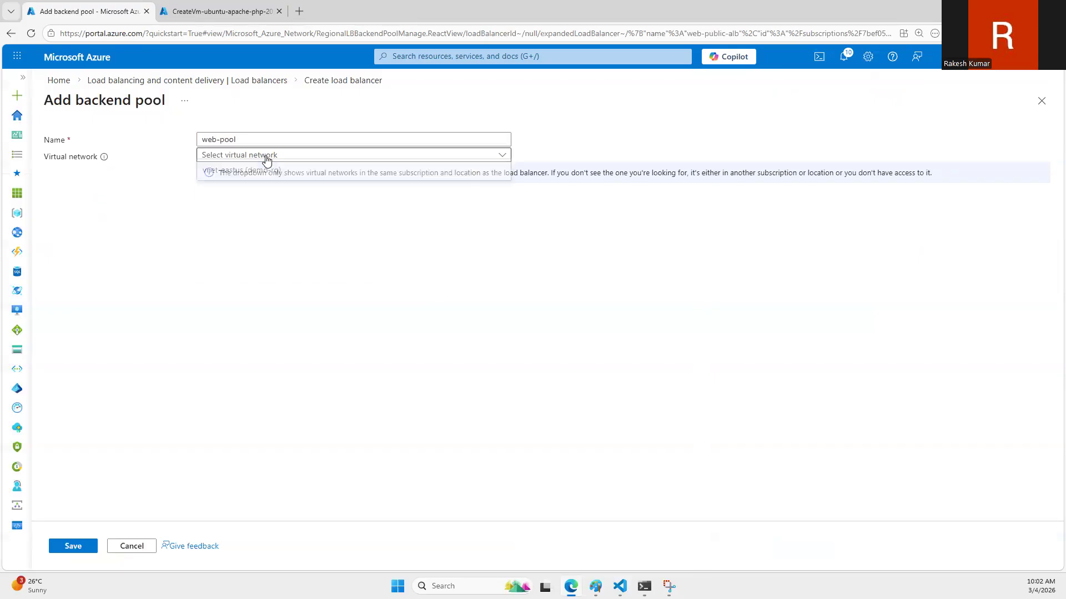
{"action": "left_click", "coordinate": [261, 169]}
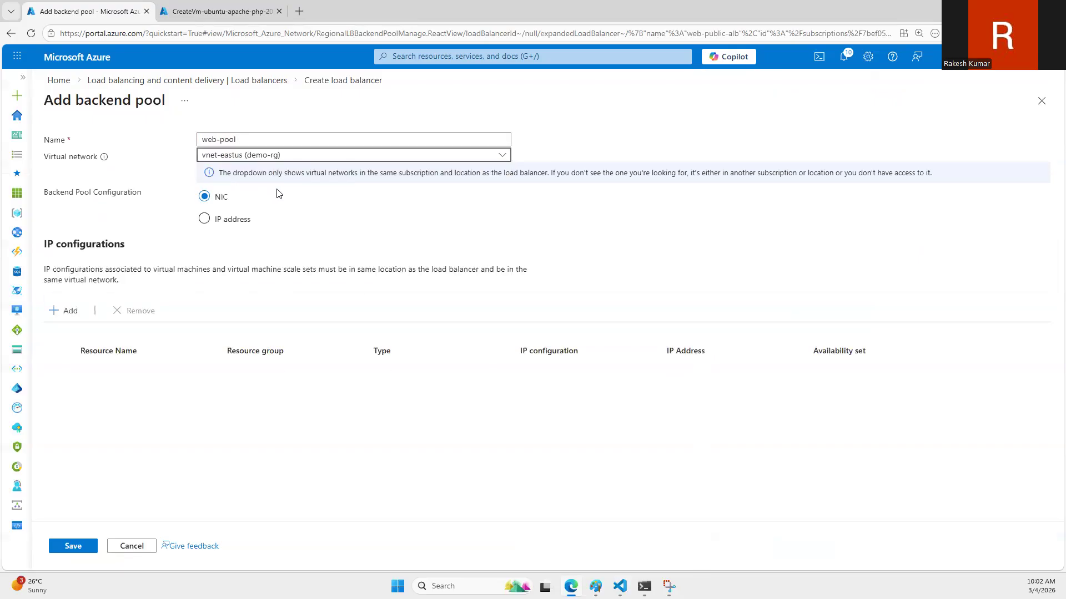
Step: Add webserver01 and webserver02 to web-pool by NIC, save the pool and continue to the inbound rules
{"action": "left_click", "coordinate": [64, 311]}
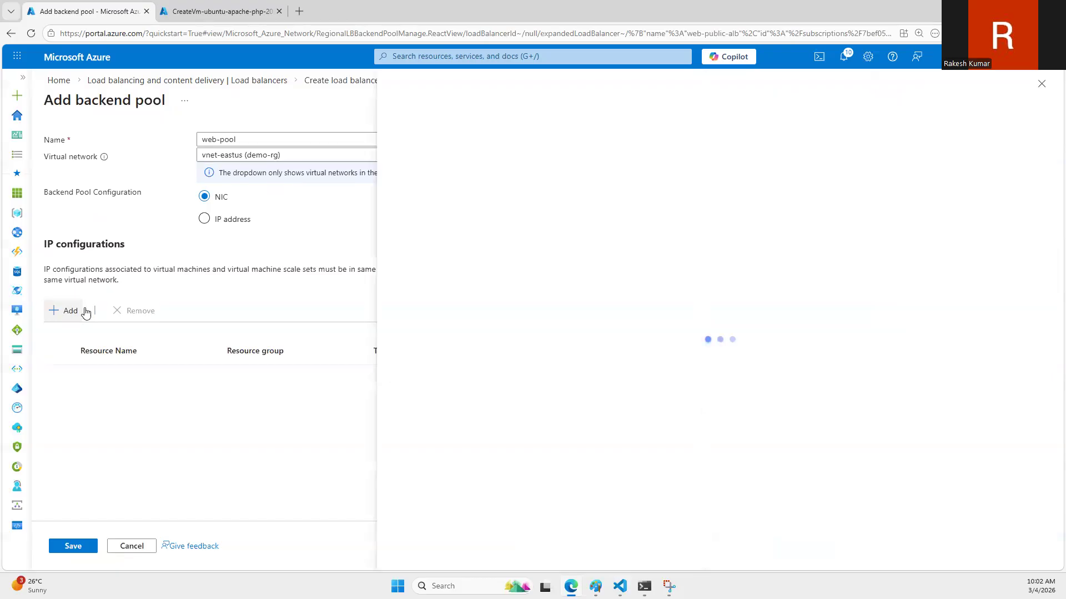
{"action": "left_click", "coordinate": [423, 254]}
{"action": "left_click", "coordinate": [423, 283]}
{"action": "left_click", "coordinate": [419, 542]}
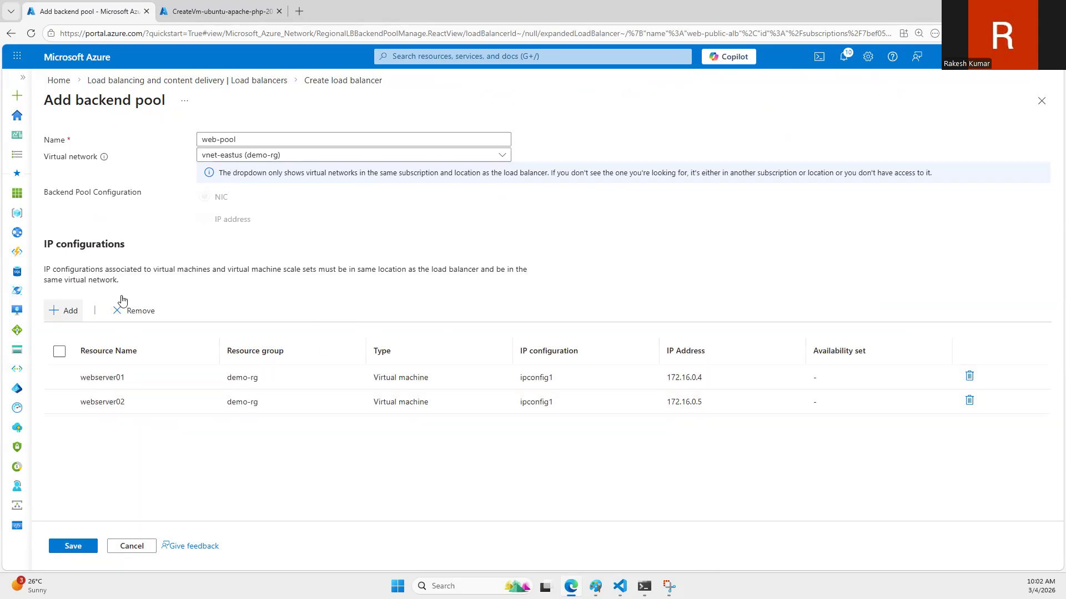
{"action": "left_click", "coordinate": [75, 546]}
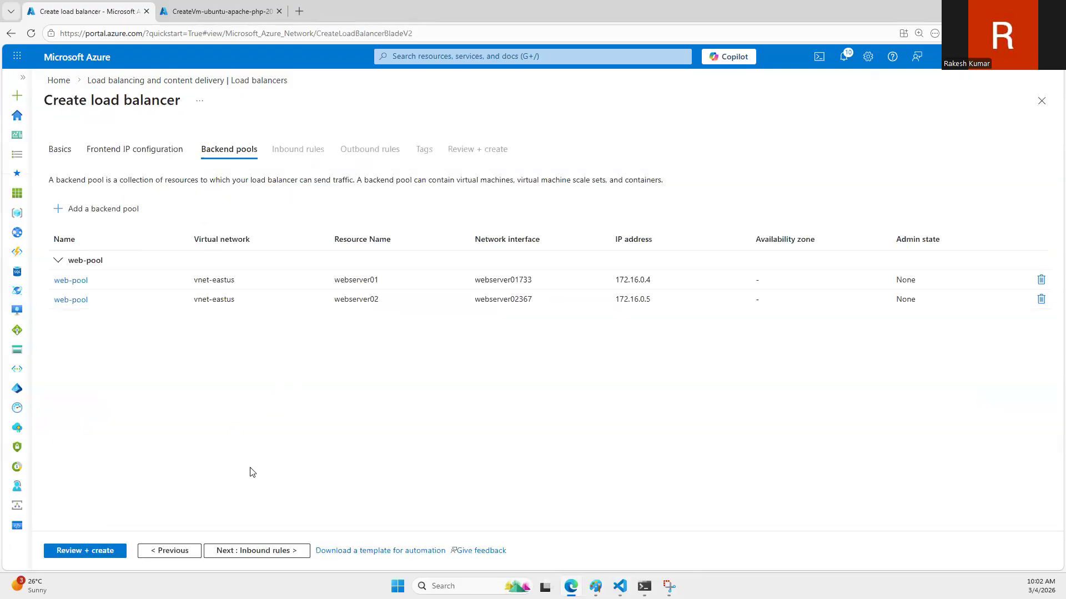
{"action": "left_click", "coordinate": [228, 552]}
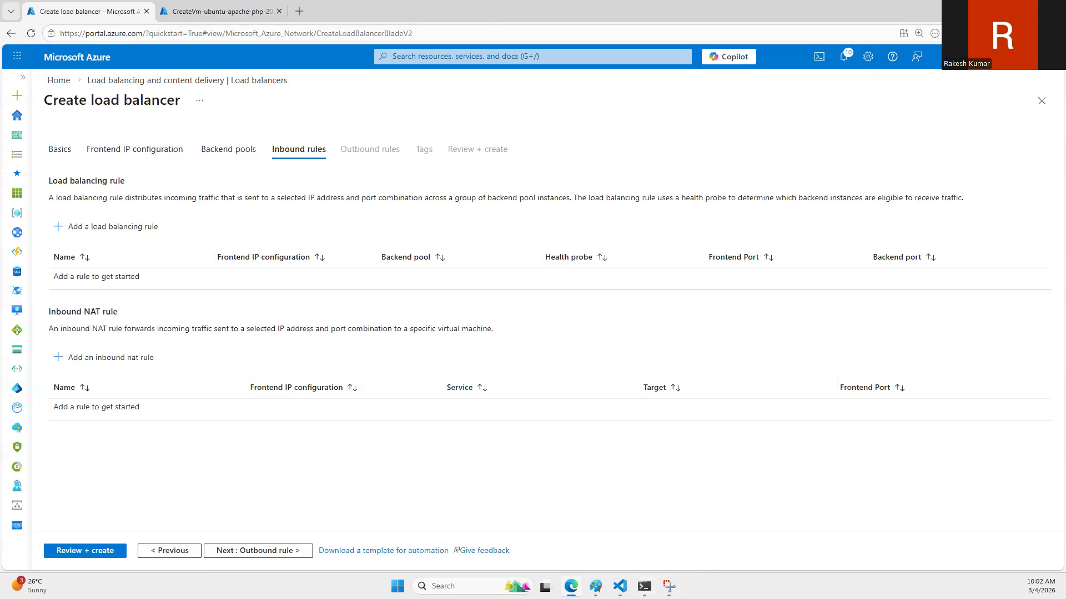
Step: Switch to Paint and draw a large rectangle about 398 × 329 px to the right of the ALB drawing
{"action": "key", "text": "alt+Tab"}
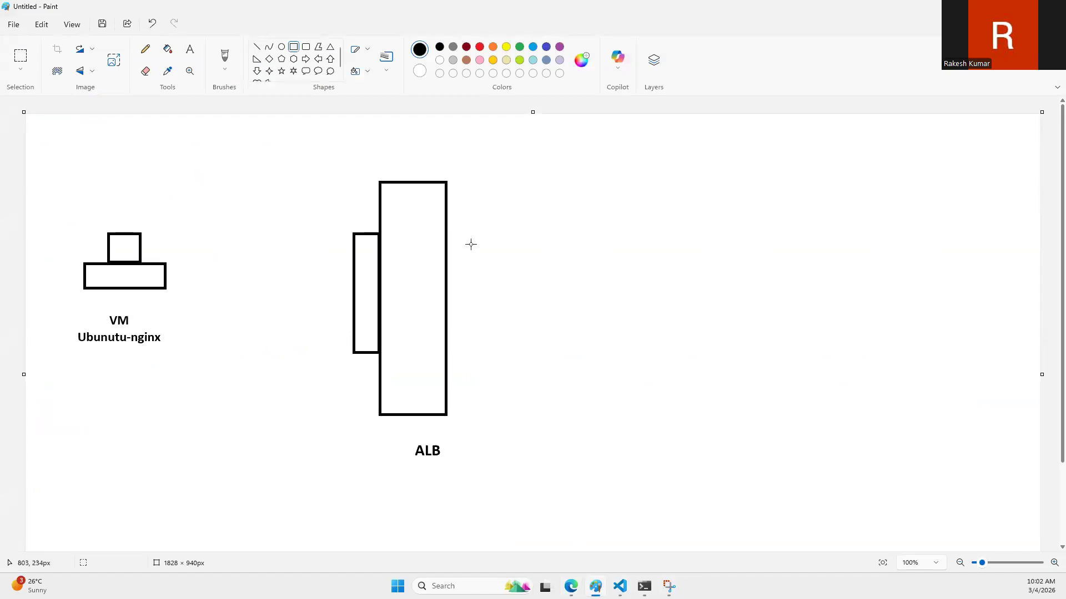
{"action": "left_click", "coordinate": [298, 49]}
{"action": "mouse_move", "coordinate": [604, 202]}
{"action": "left_mouse_down"}
{"action": "mouse_move", "coordinate": [697, 300]}
{"action": "mouse_move", "coordinate": [740, 397]}
{"action": "mouse_move", "coordinate": [751, 402]}
{"action": "mouse_move", "coordinate": [768, 384]}
{"action": "mouse_move", "coordinate": [826, 384]}
{"action": "left_mouse_up"}
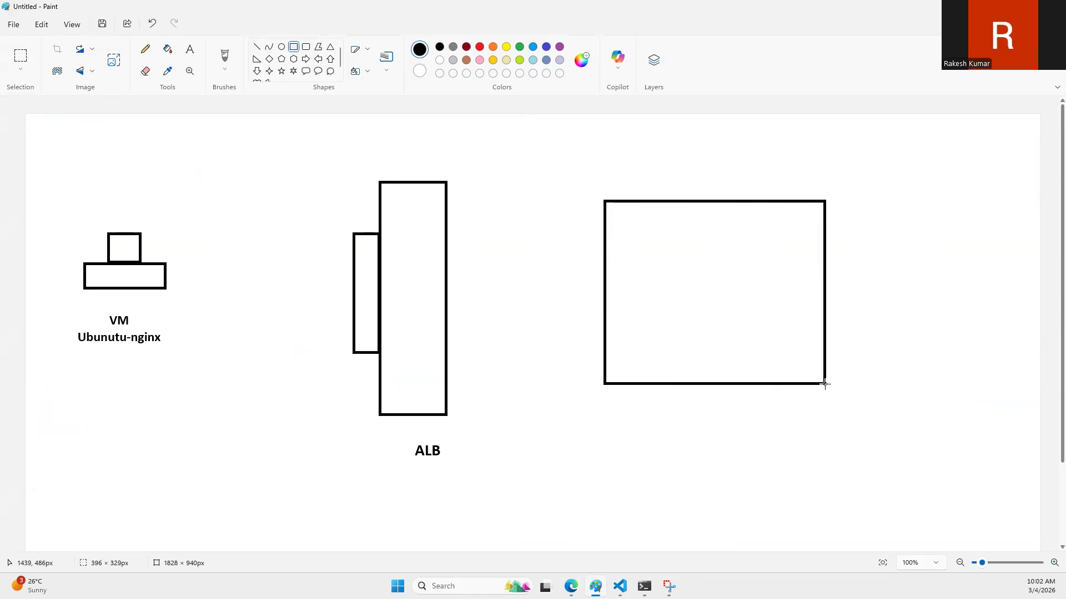
Step: Label the large rectangle with the two lines "web-pool" and "Backend pool of ALB" just below it
{"action": "left_click", "coordinate": [189, 51]}
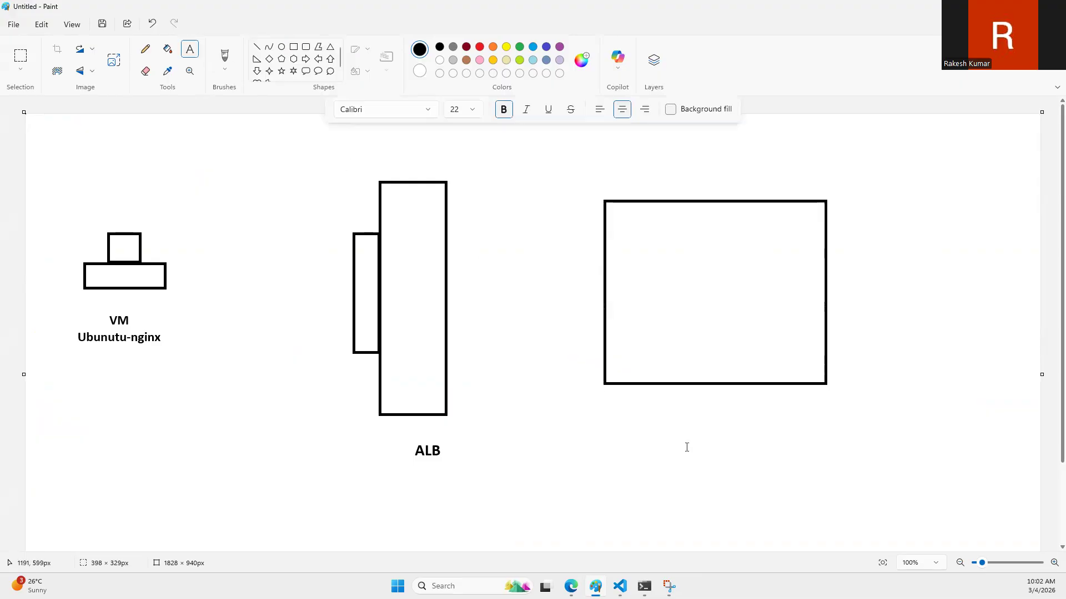
{"action": "left_click", "coordinate": [620, 413]}
{"action": "type", "text": "Backend"}
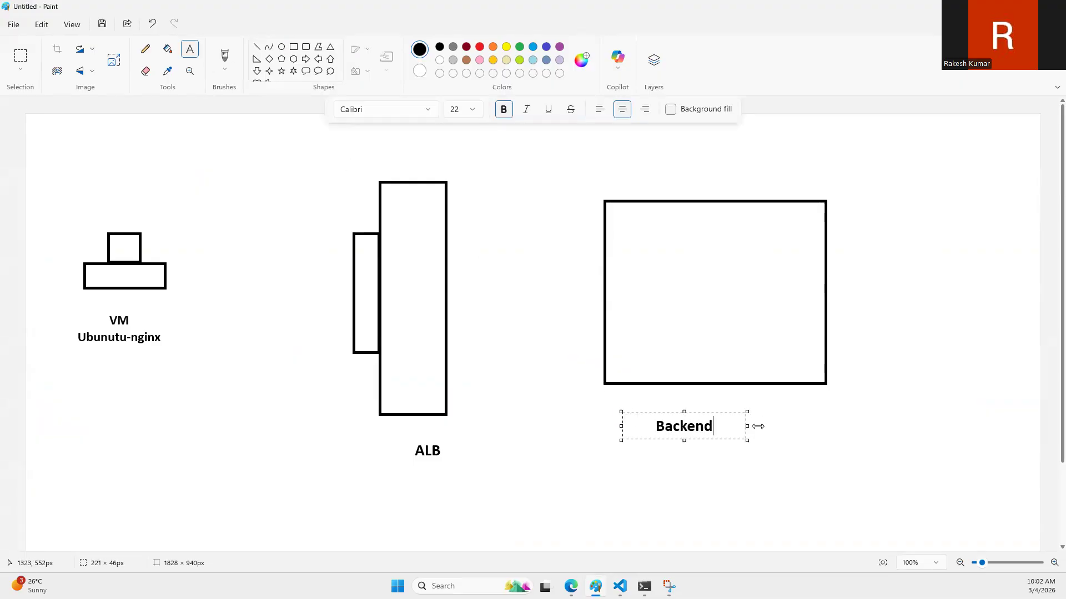
{"action": "key", "text": "ctrl+a"}
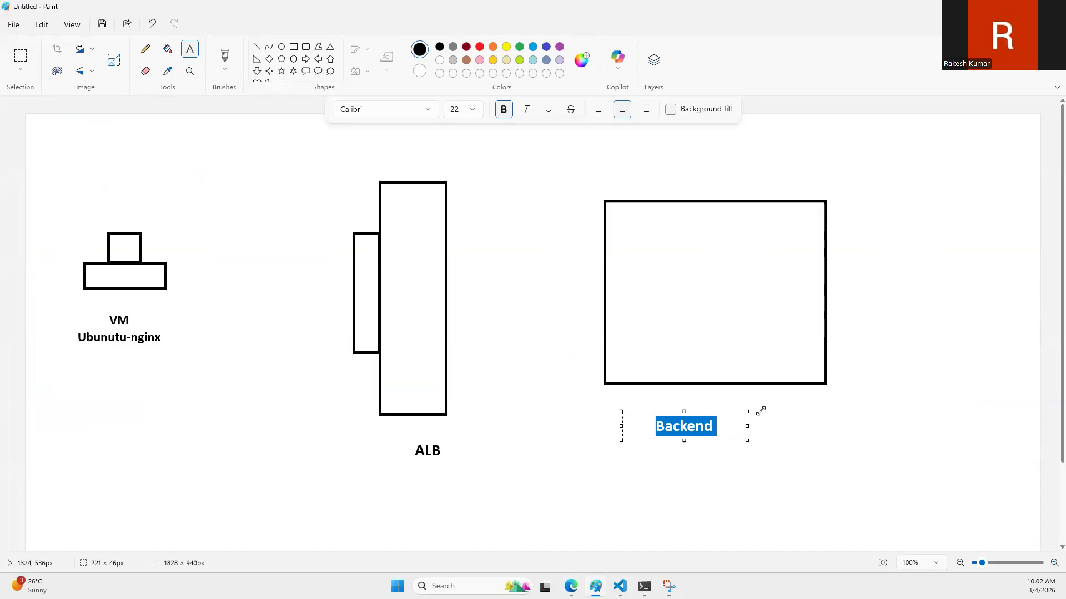
{"action": "type", "text": "web-pool"}
{"action": "key", "text": "Return"}
{"action": "type", "text": "Backend pool of ALB"}
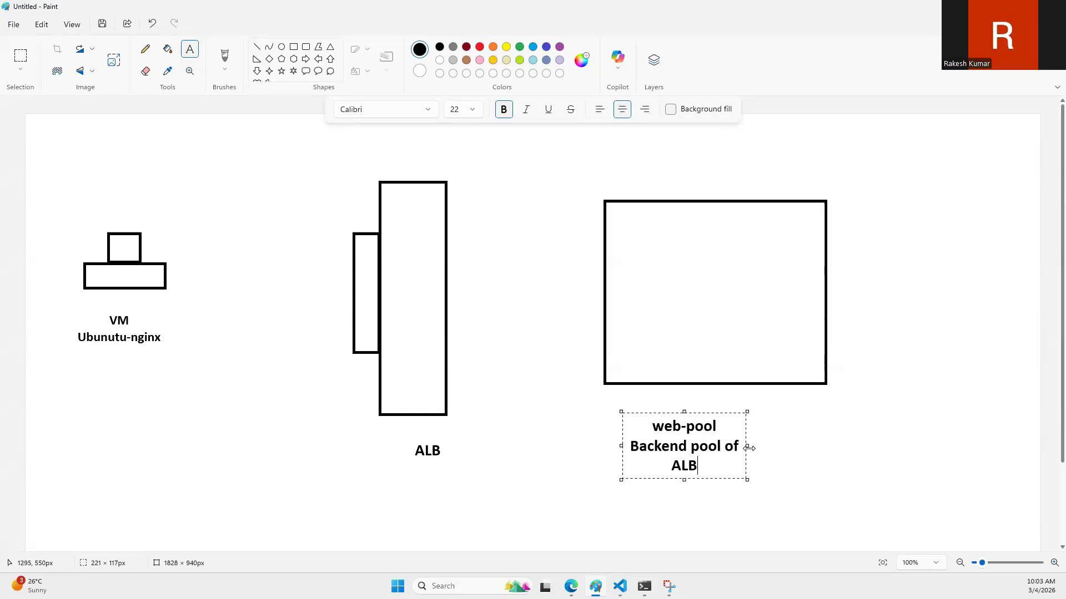
{"action": "left_click_drag", "start_coordinate": [749, 448], "coordinate": [821, 440]}
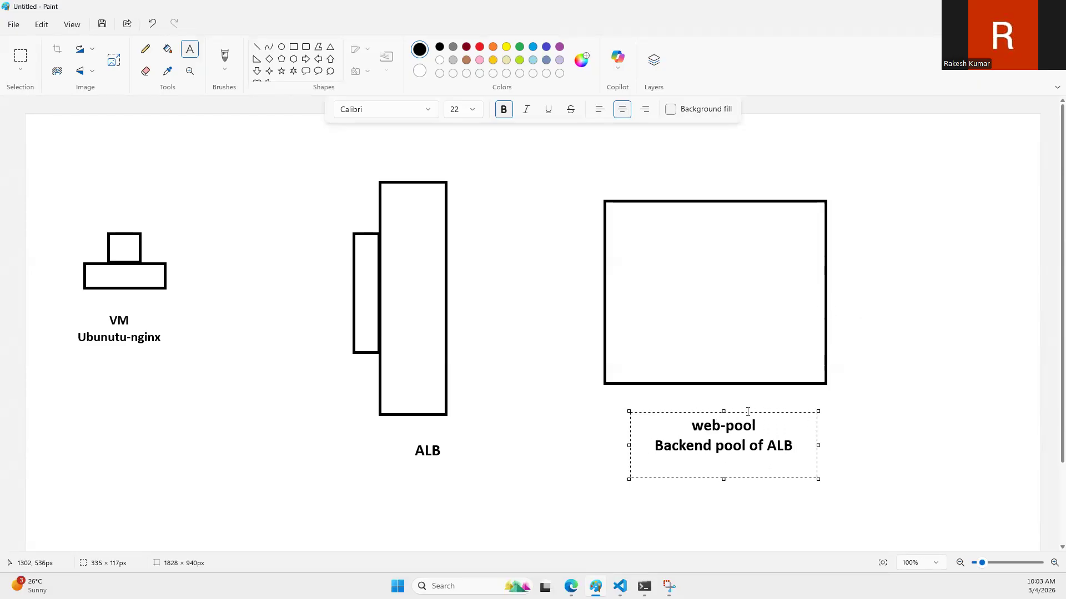
{"action": "left_click_drag", "start_coordinate": [748, 413], "coordinate": [736, 393]}
{"action": "left_click", "coordinate": [743, 256]}
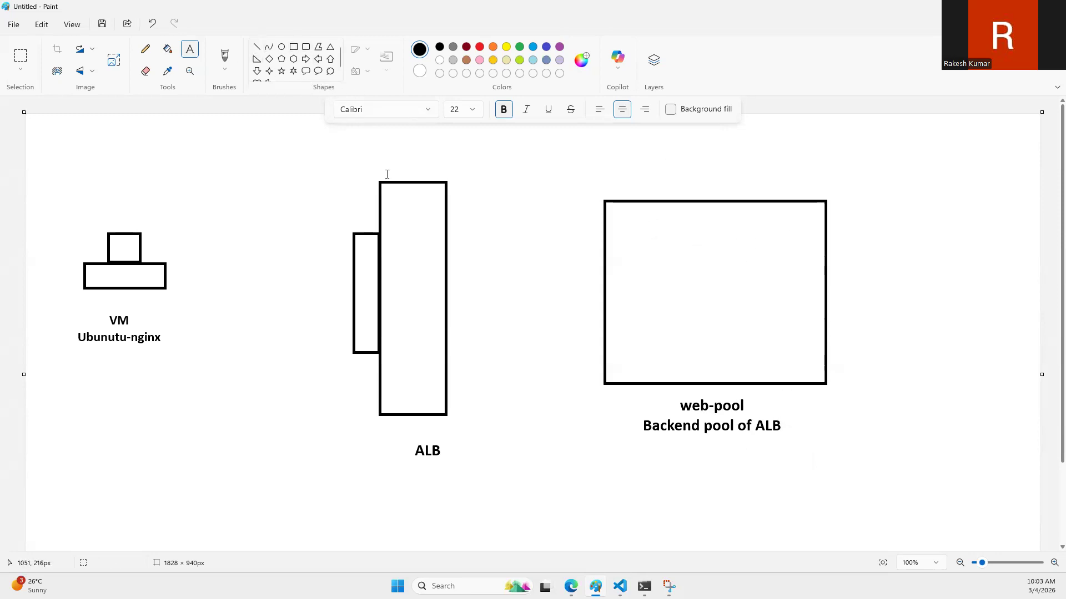
Step: Draw a rectangle about 204 × 267 px inside the web-pool box and two small rectangles stacked within it
{"action": "left_click", "coordinate": [294, 49]}
{"action": "left_click_drag", "start_coordinate": [698, 220], "coordinate": [811, 368]}
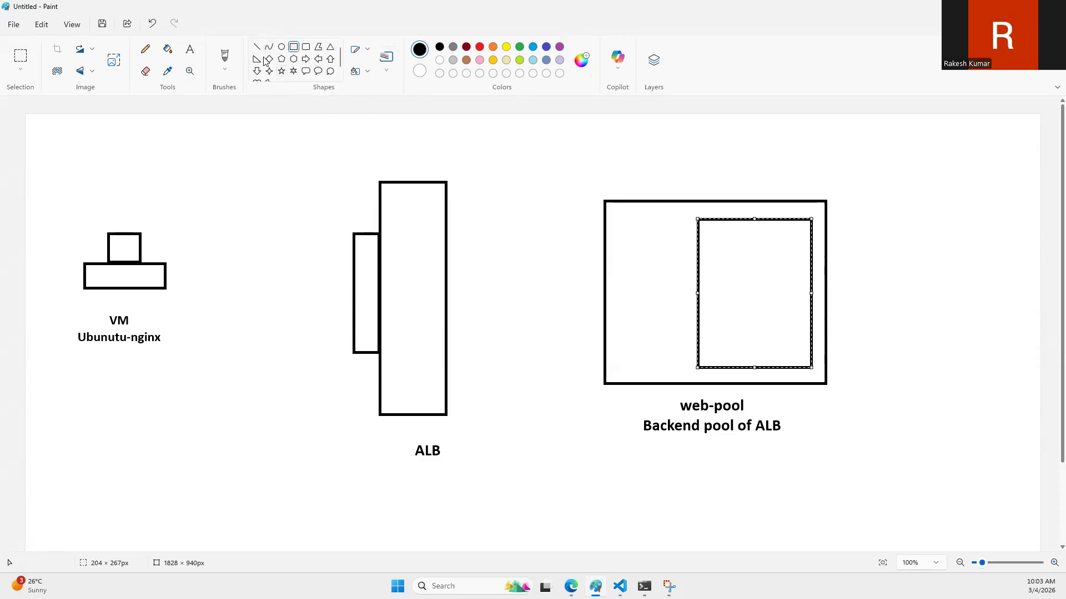
{"action": "left_click", "coordinate": [711, 244]}
{"action": "left_click_drag", "start_coordinate": [718, 234], "coordinate": [791, 269]}
{"action": "left_click_drag", "start_coordinate": [721, 315], "coordinate": [797, 346]}
Step: Label the upper small rectangle webserver01 at font size 16, copying the text and fitting the label inside the box
{"action": "left_click", "coordinate": [190, 50]}
{"action": "left_click_drag", "start_coordinate": [724, 249], "coordinate": [849, 277]}
{"action": "type", "text": "ubuntu"}
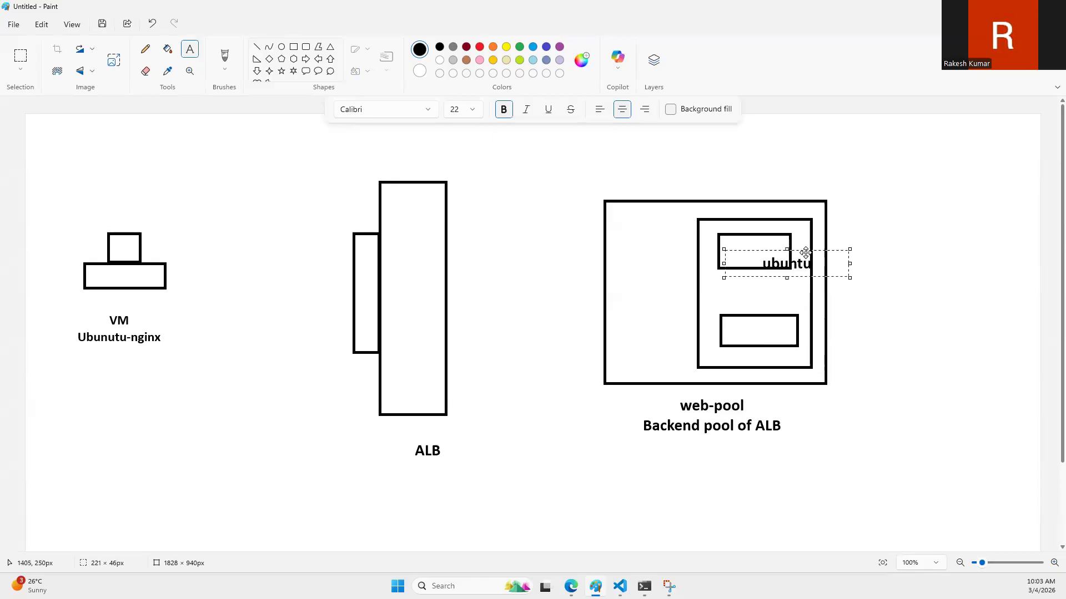
{"action": "key", "text": "ctrl+a"}
{"action": "type", "text": "webserver02"}
{"action": "key", "text": "BackSpace"}
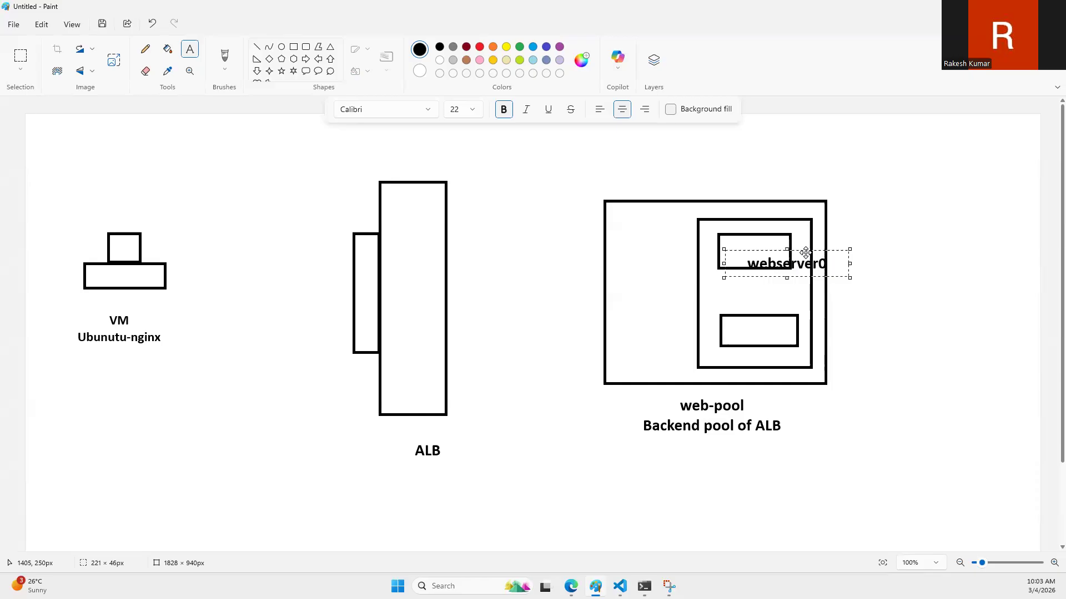
{"action": "type", "text": "1"}
{"action": "key", "text": "ctrl+a"}
{"action": "key", "text": "ctrl+c"}
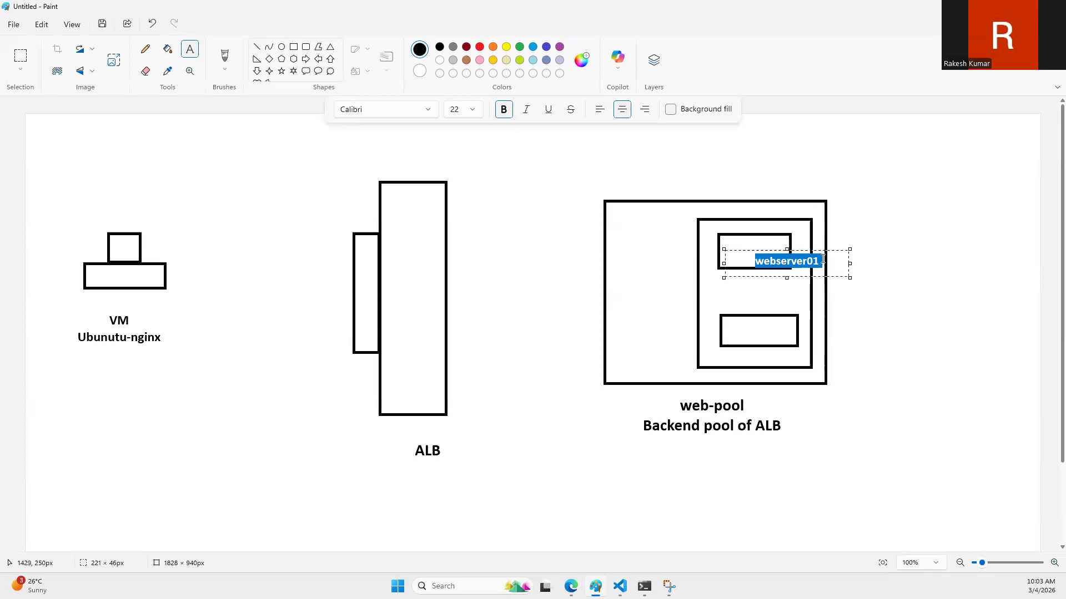
{"action": "left_click_drag", "start_coordinate": [832, 251], "coordinate": [800, 241]}
{"action": "left_click", "coordinate": [728, 337]}
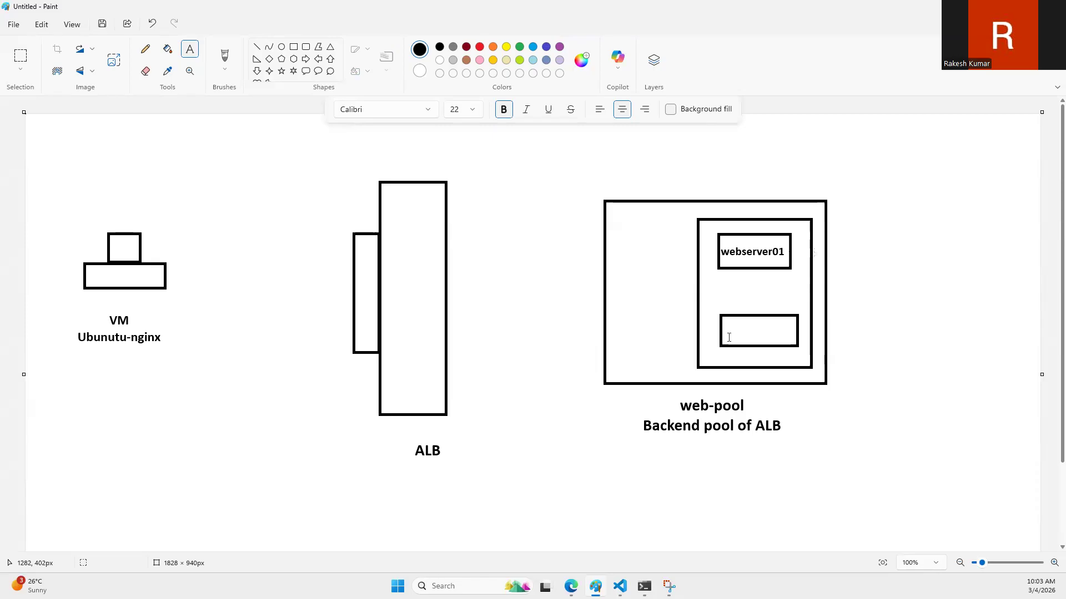
Step: Paste the copied label into the lower small rectangle, change it to webserver02 and fit it inside the box
{"action": "left_click", "coordinate": [722, 327]}
{"action": "key", "text": "ctrl+v"}
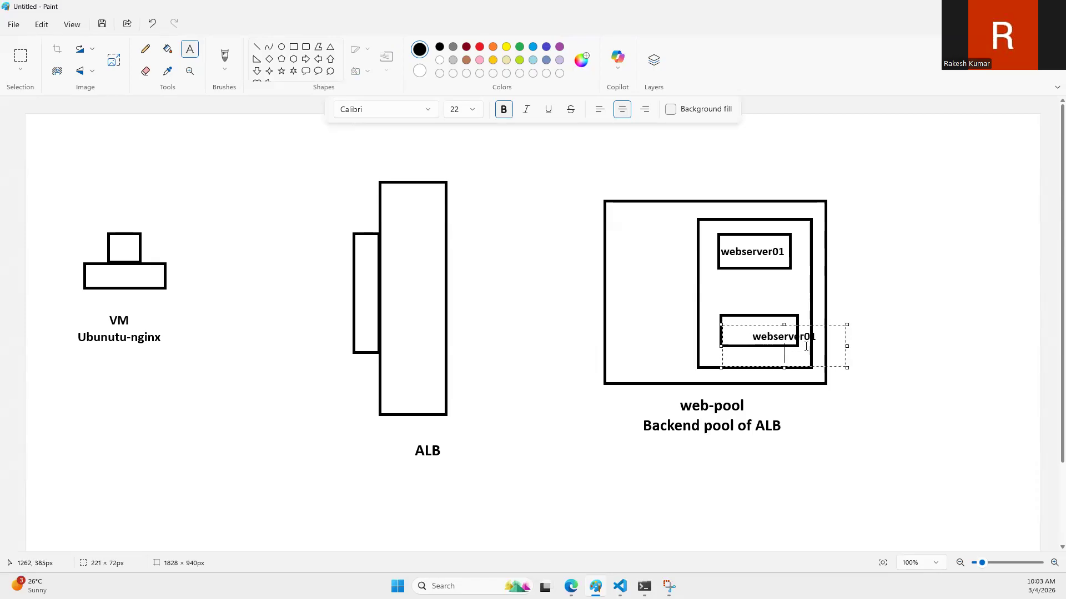
{"action": "type", "text": "2"}
{"action": "left_click_drag", "start_coordinate": [833, 326], "coordinate": [810, 319]}
{"action": "left_click", "coordinate": [868, 285]}
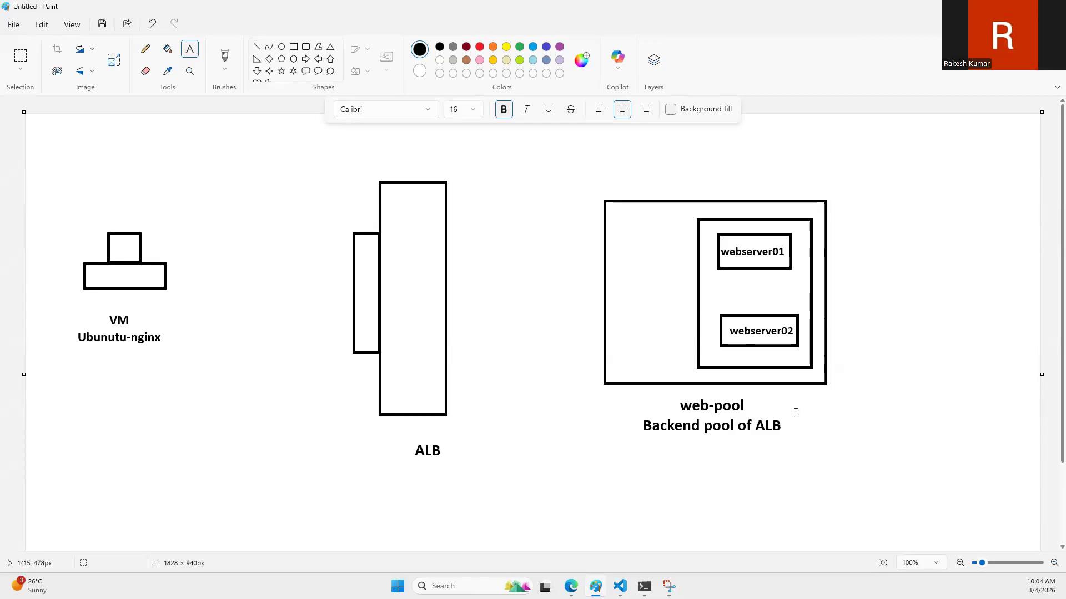
Step: Switch to the Azure portal and add a load balancing rule named web-rule with frontend web-alb-frontend and backend pool web-pool
{"action": "left_click", "coordinate": [571, 586]}
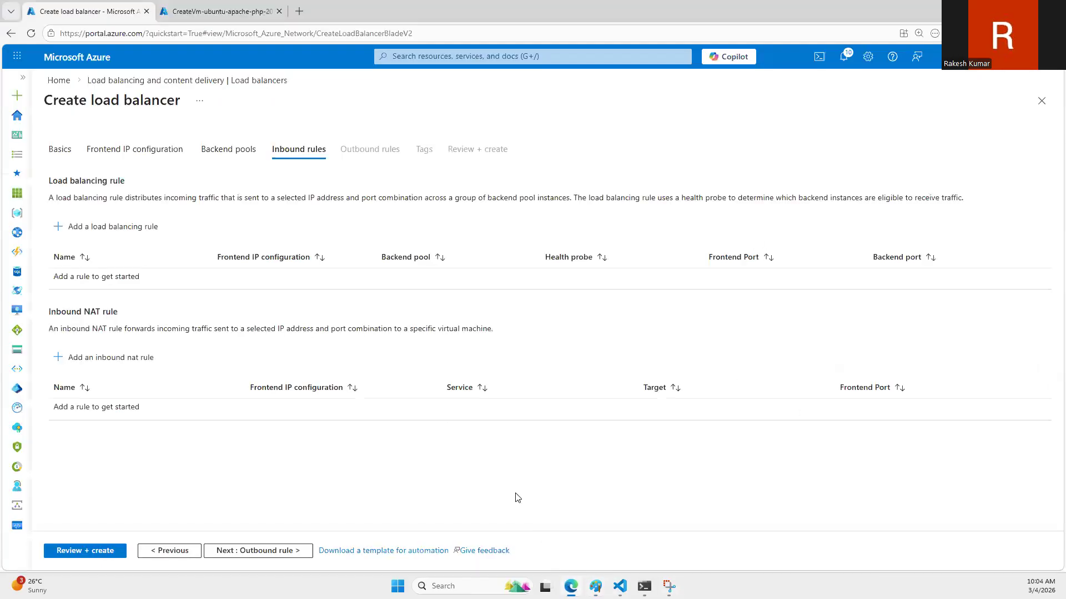
{"action": "left_click", "coordinate": [108, 230]}
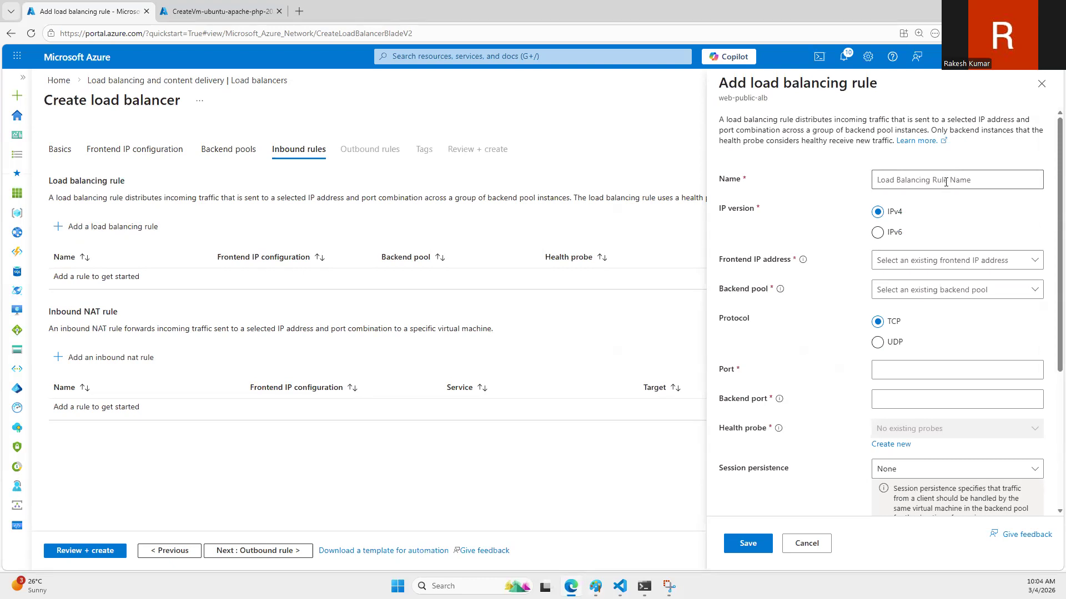
{"action": "left_click", "coordinate": [946, 182]}
{"action": "type", "text": "web-rule"}
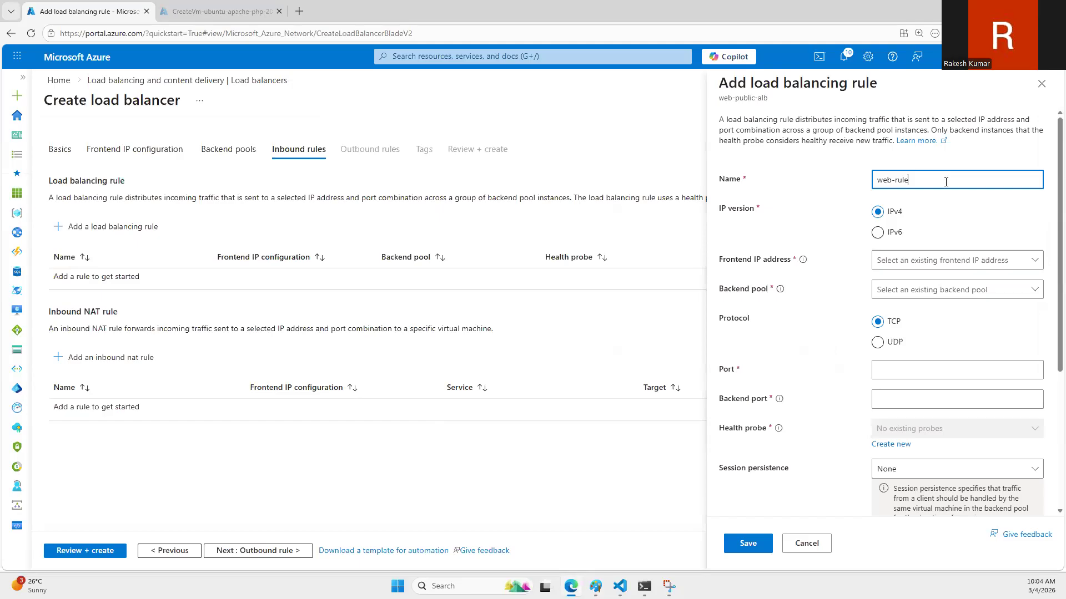
{"action": "left_click", "coordinate": [941, 260]}
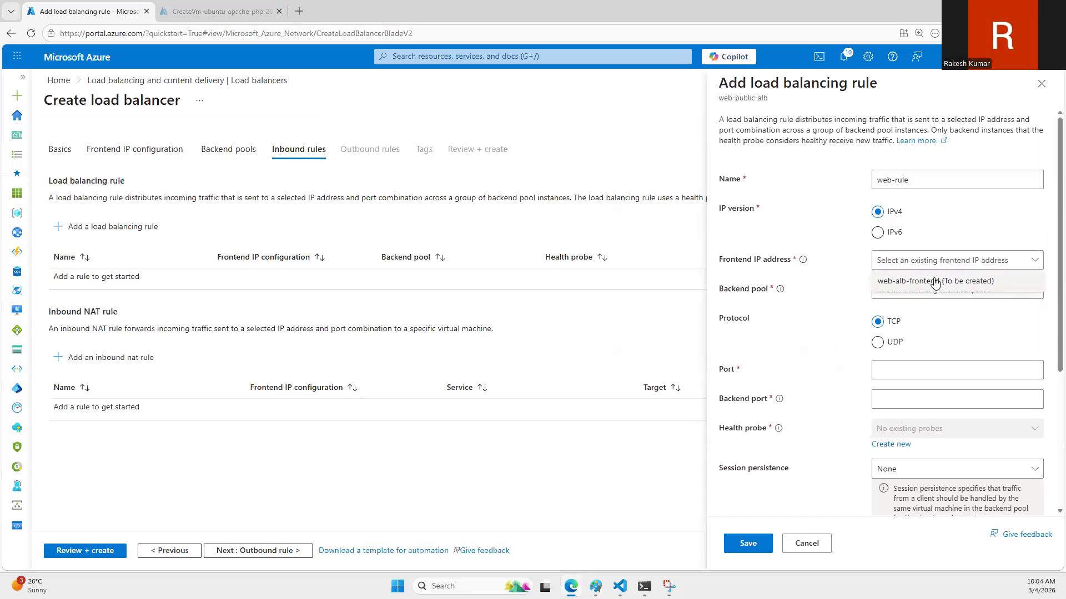
{"action": "left_click", "coordinate": [934, 286]}
{"action": "left_click", "coordinate": [925, 288]}
{"action": "left_click", "coordinate": [924, 307]}
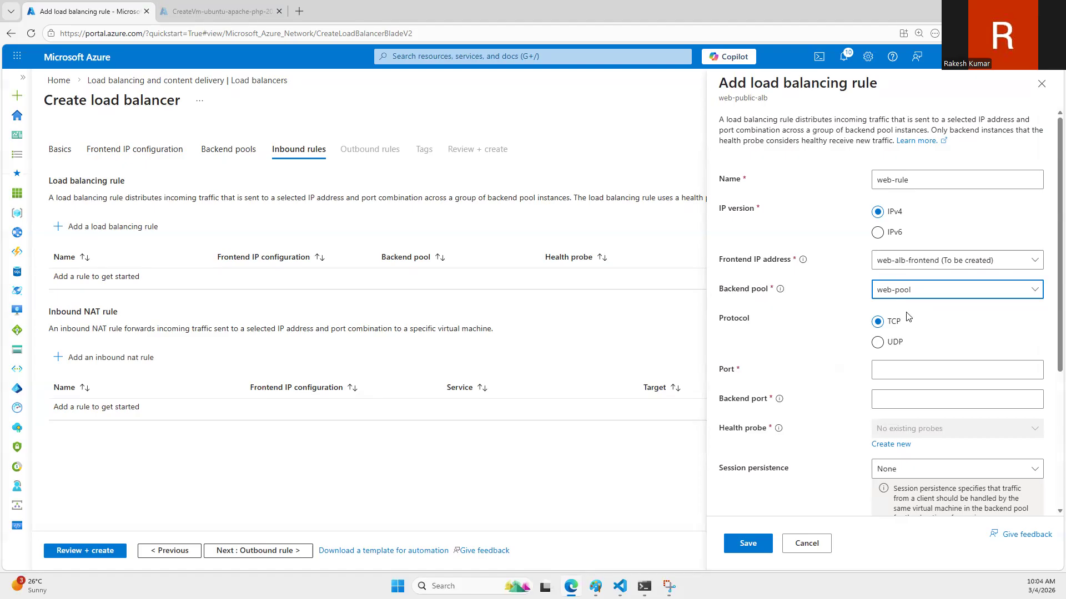
Step: Set both the port and the backend port of web-rule to 80
{"action": "left_click", "coordinate": [901, 377]}
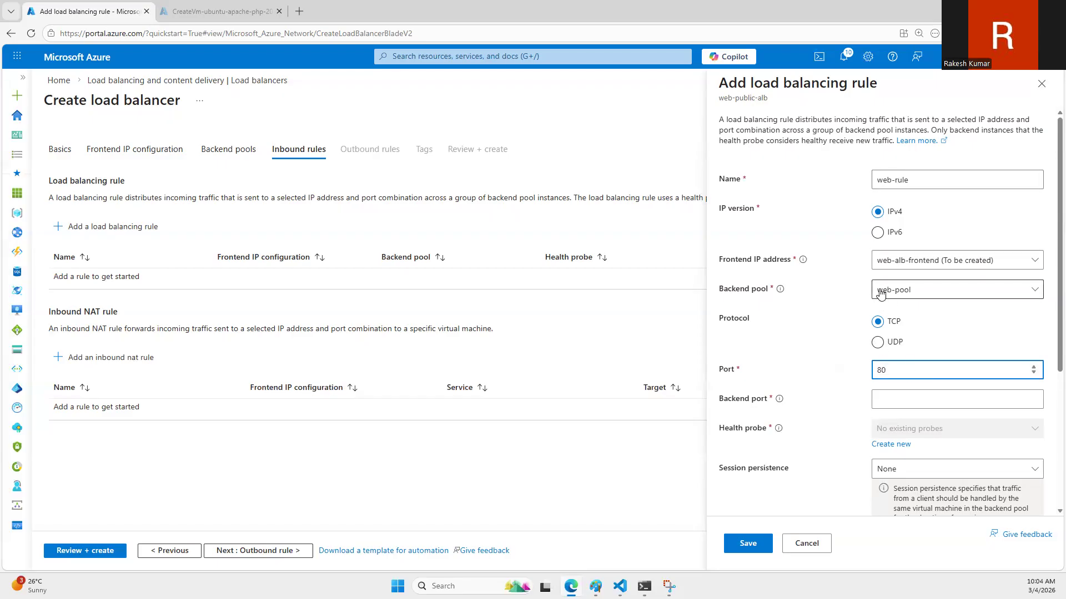
{"action": "left_click", "coordinate": [883, 401]}
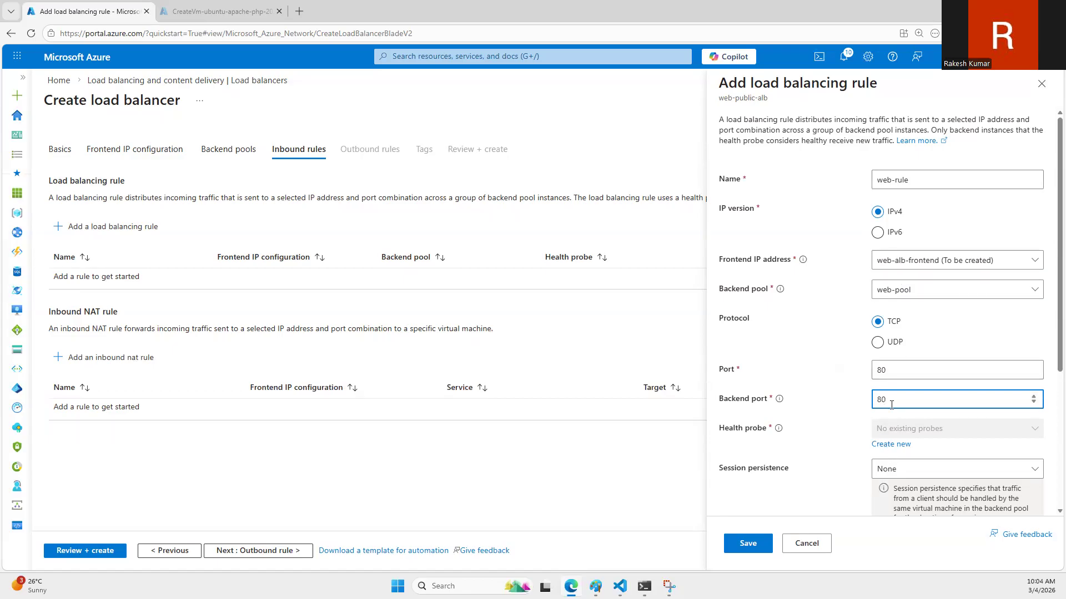
{"action": "scroll", "coordinate": [888, 416], "scroll_direction": "down", "scroll_amount": 1}
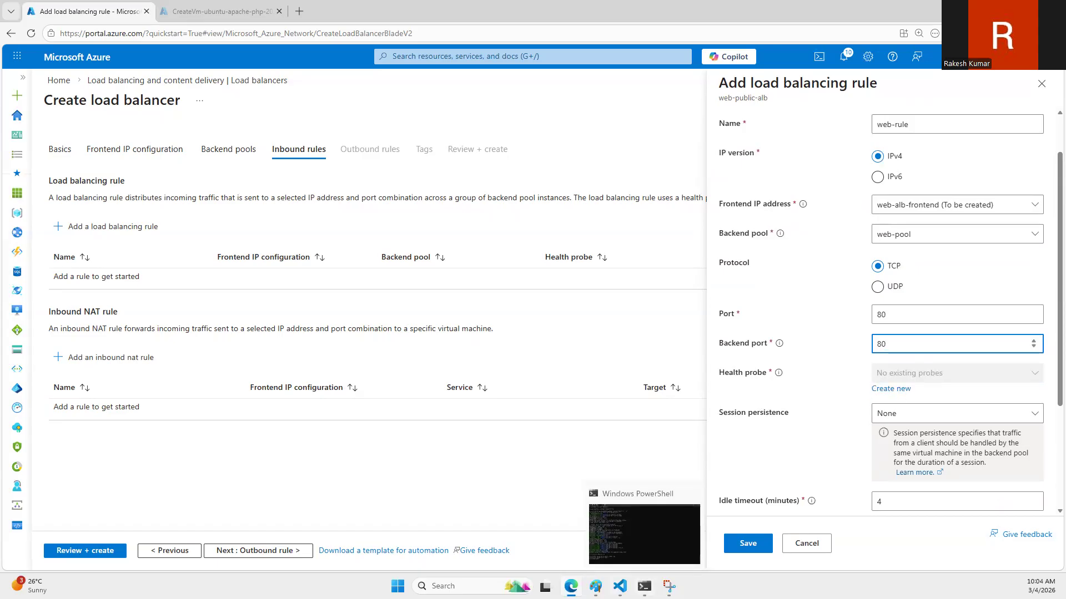
Step: Create and save a health probe named webservers-probe for the rule, keeping TCP, port 80 and the 5-second interval
{"action": "left_click", "coordinate": [596, 587]}
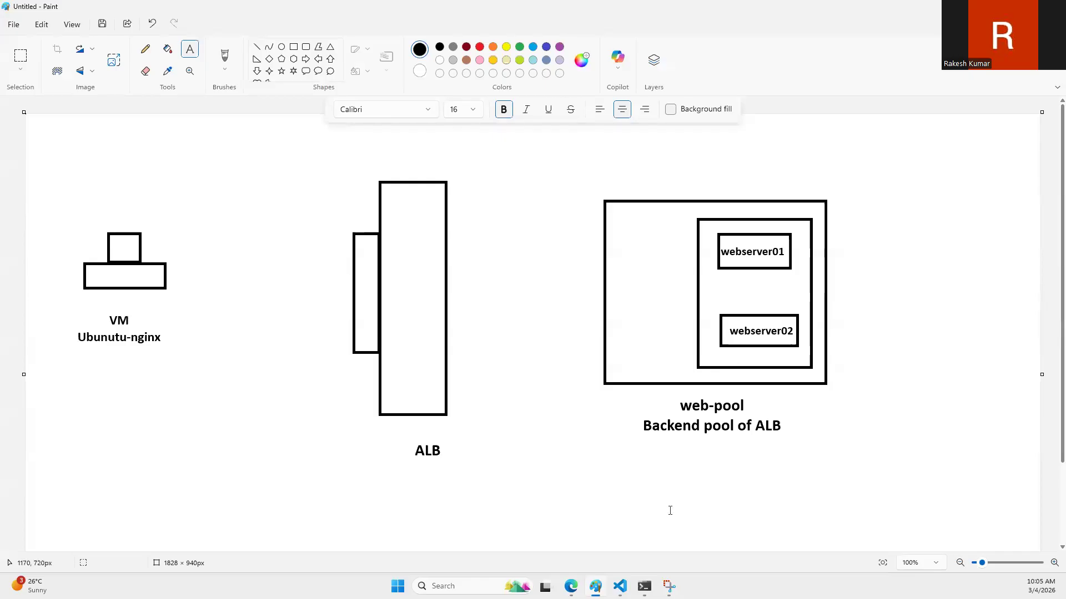
{"action": "left_click", "coordinate": [571, 586]}
{"action": "left_click", "coordinate": [876, 389]}
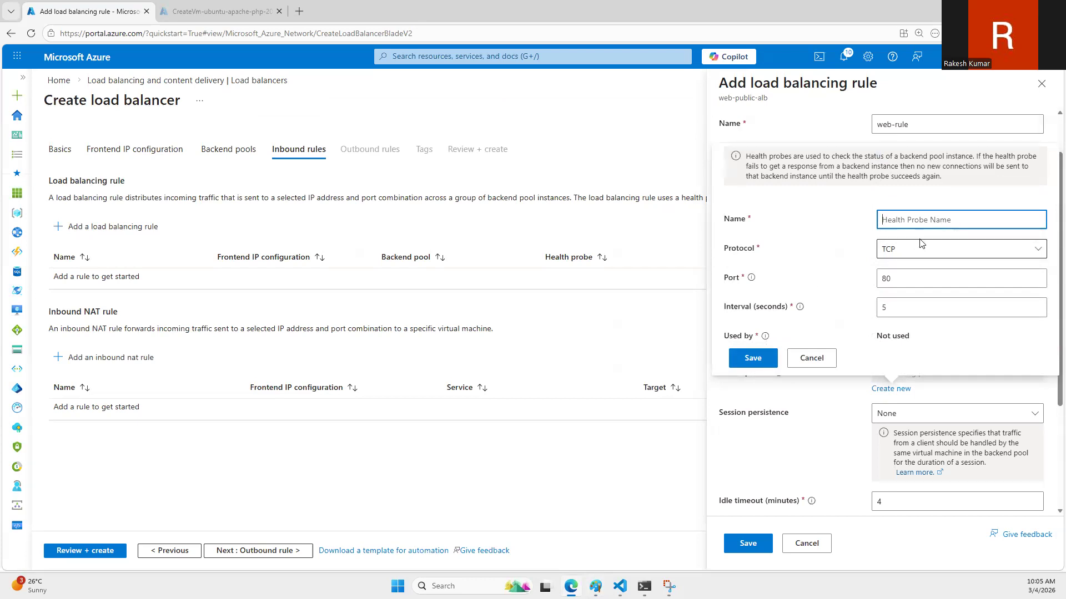
{"action": "type", "text": "web"}
{"action": "type", "text": "-pr"}
{"action": "key", "text": "Left"}
{"action": "key", "text": "Left"}
{"action": "key", "text": "Left"}
{"action": "key", "text": "Left"}
{"action": "key", "text": "Left"}
{"action": "key", "text": "Left"}
{"action": "type", "text": "servers"}
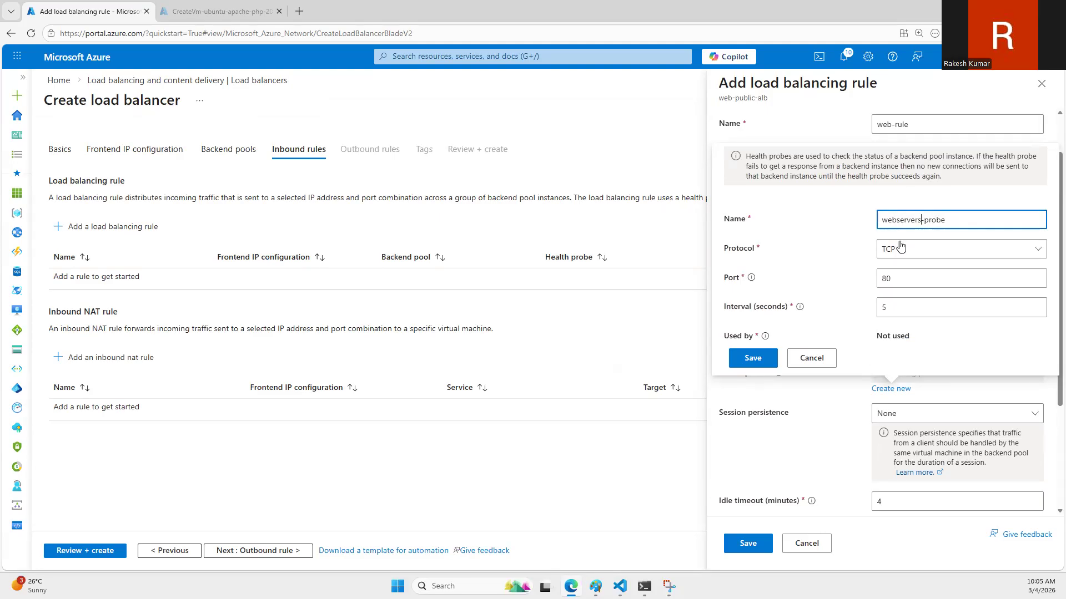
{"action": "left_click", "coordinate": [774, 361]}
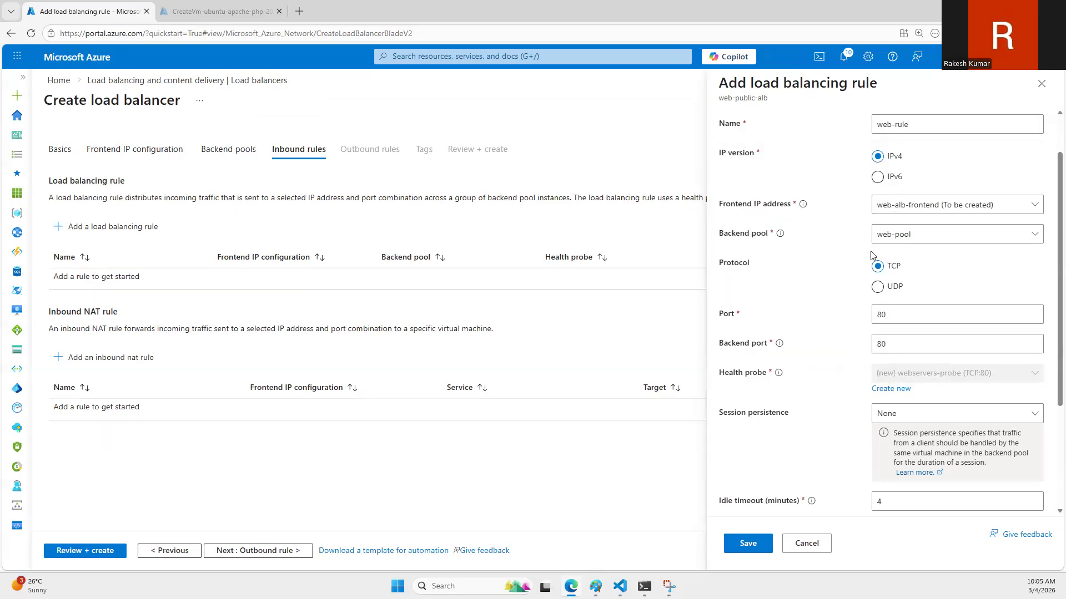
Step: Enable Floating IP for web-rule and save the load balancing rule
{"action": "scroll", "coordinate": [861, 261], "scroll_direction": "down", "scroll_amount": 3}
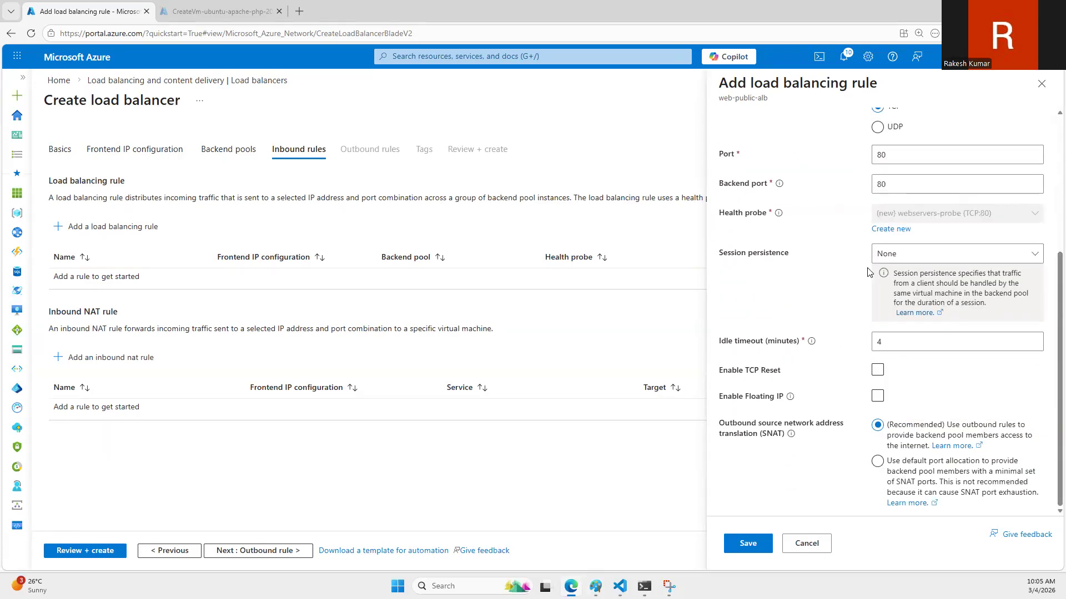
{"action": "left_click", "coordinate": [878, 396]}
{"action": "left_click", "coordinate": [748, 546]}
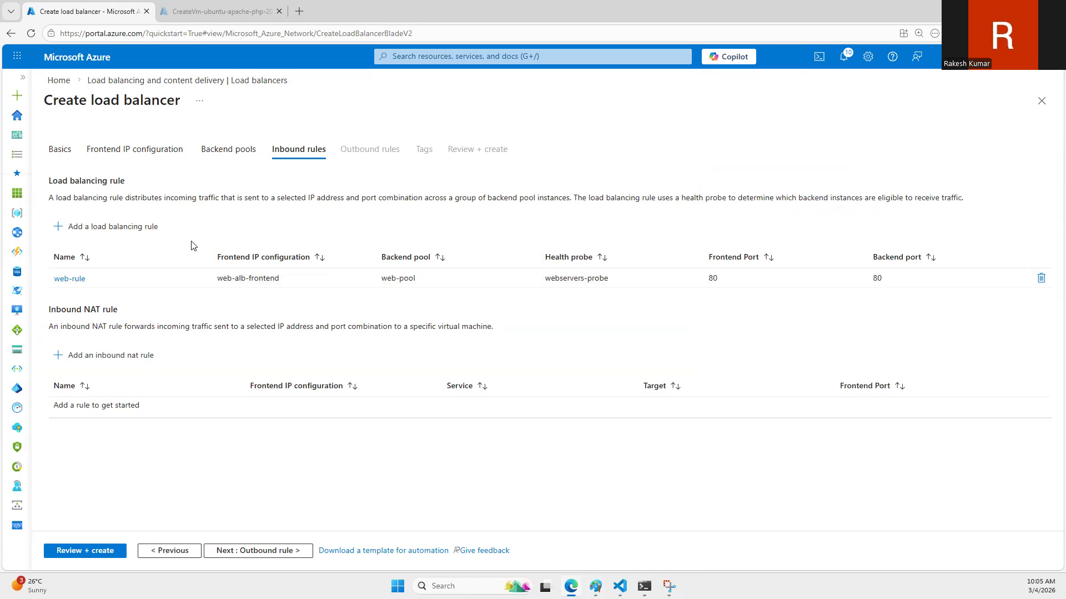
Step: Proceed through the outbound rules and tags without adding any, and create the load balancer
{"action": "left_click", "coordinate": [237, 549]}
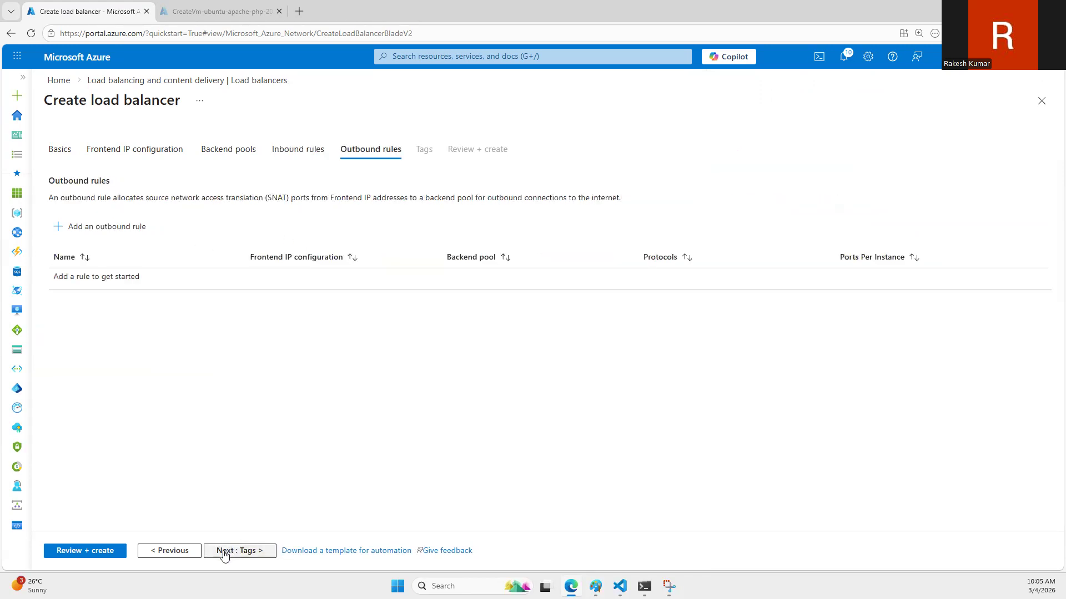
{"action": "left_click", "coordinate": [223, 554]}
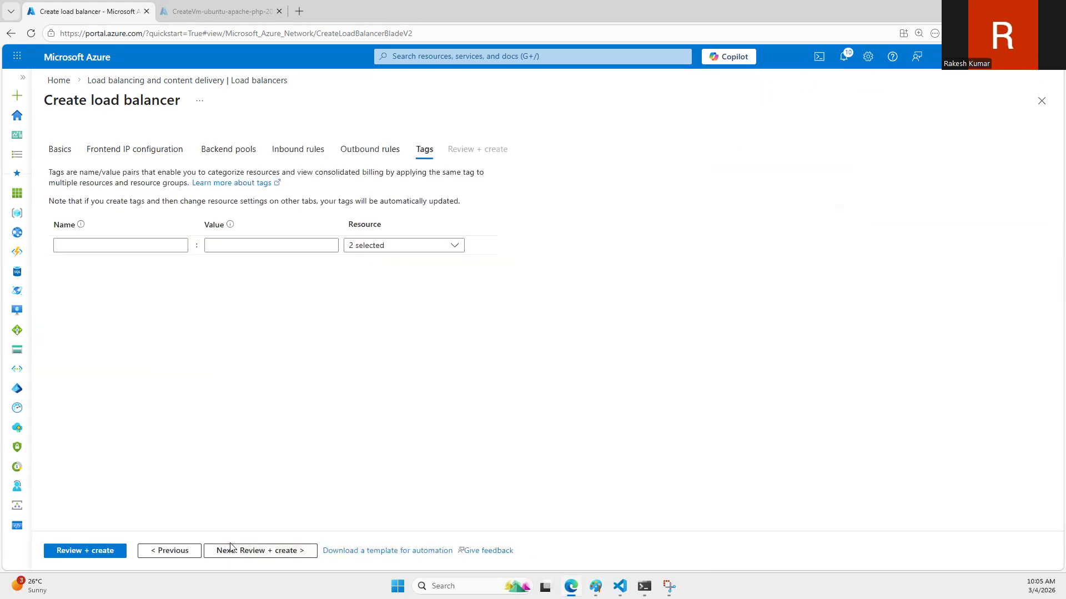
{"action": "left_click", "coordinate": [226, 554]}
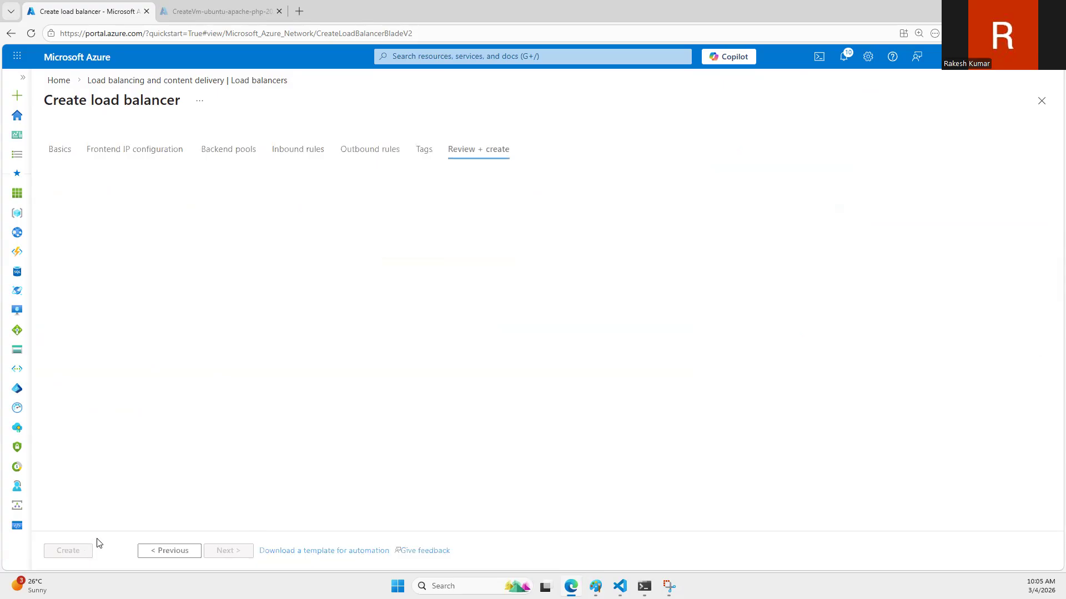
{"action": "left_click", "coordinate": [72, 551]}
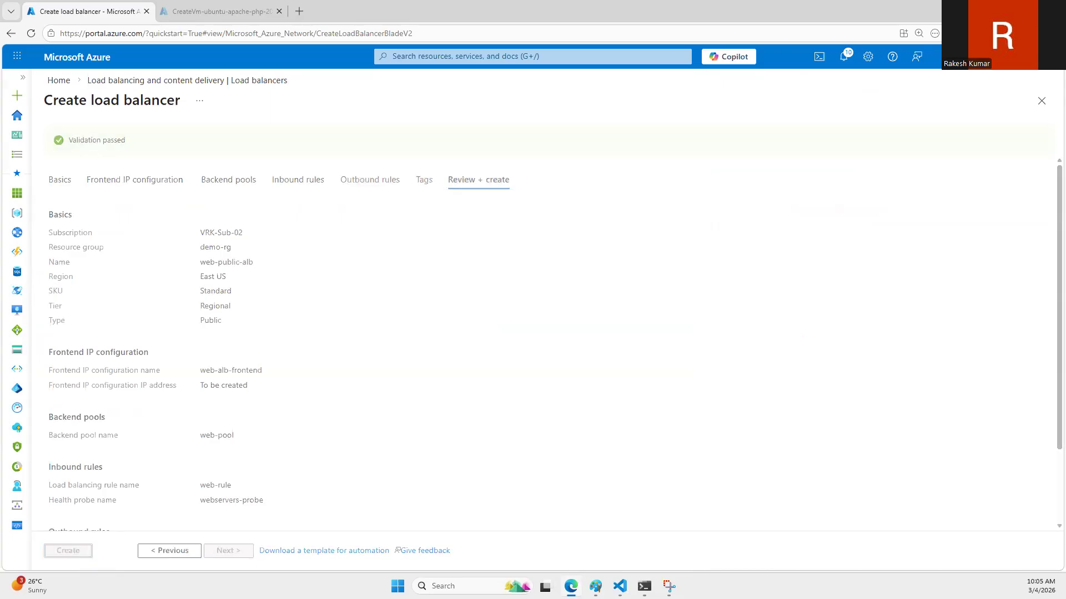
{"action": "mouse_move", "coordinate": [571, 586]}
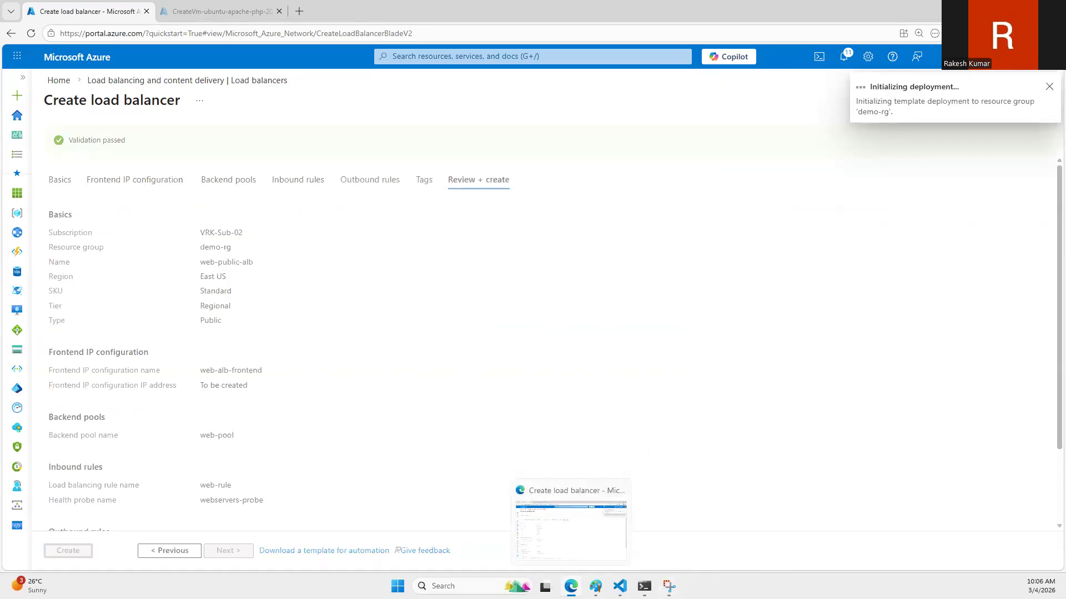
Step: In Paint, copy the VM drawing with its label, shrink the copy to about half size and place it beside the web-pool box
{"action": "left_click", "coordinate": [595, 586]}
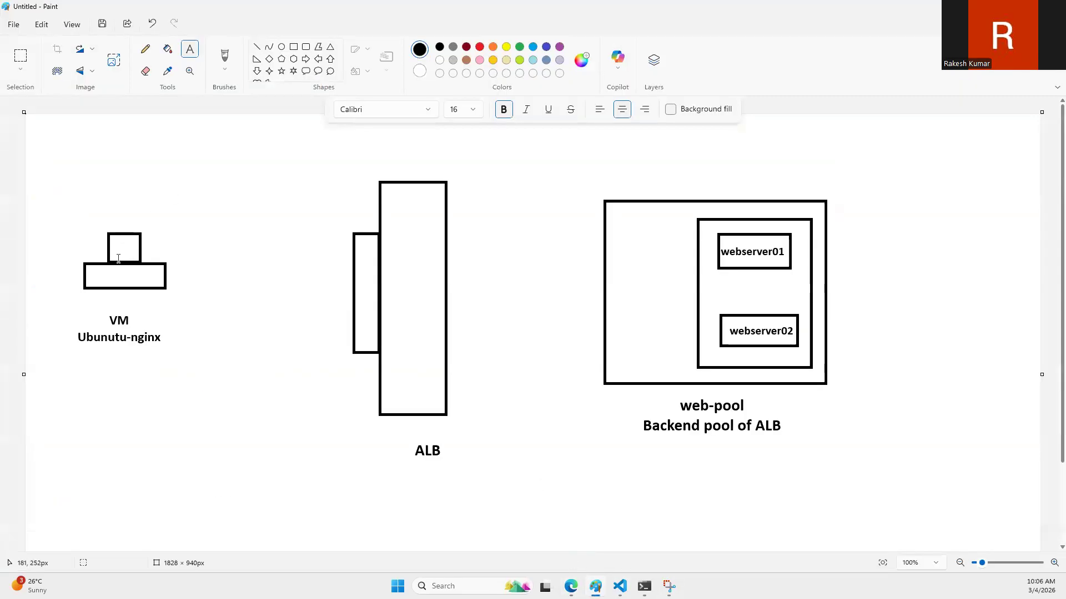
{"action": "left_click", "coordinate": [25, 58]}
{"action": "left_click_drag", "start_coordinate": [50, 216], "coordinate": [194, 365]}
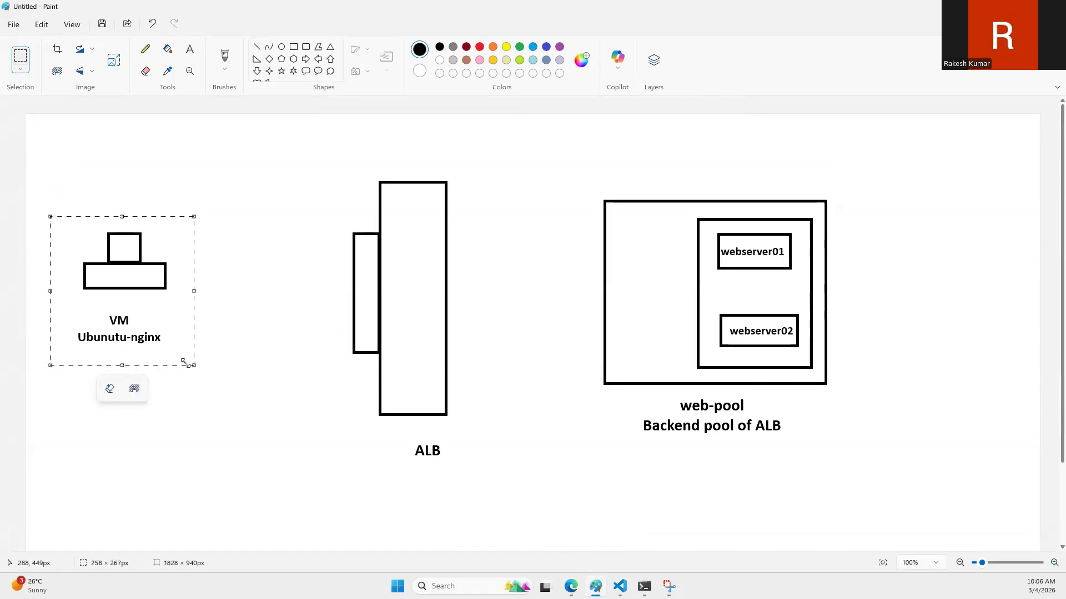
{"action": "key", "text": "ctrl+c"}
{"action": "key", "text": "ctrl+v"}
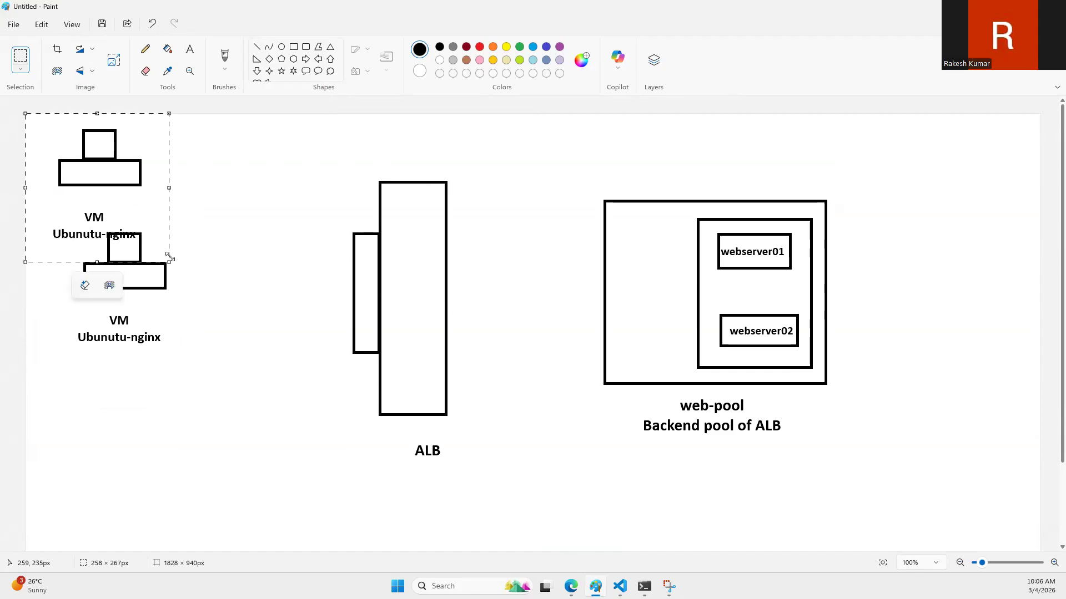
{"action": "left_click_drag", "start_coordinate": [167, 259], "coordinate": [97, 175]}
{"action": "left_click_drag", "start_coordinate": [83, 135], "coordinate": [966, 275]}
{"action": "left_click", "coordinate": [238, 152]}
Step: Draw straight lines from the webserver01 and webserver02 boxes, meeting just before the small VM drawing
{"action": "left_click", "coordinate": [257, 47]}
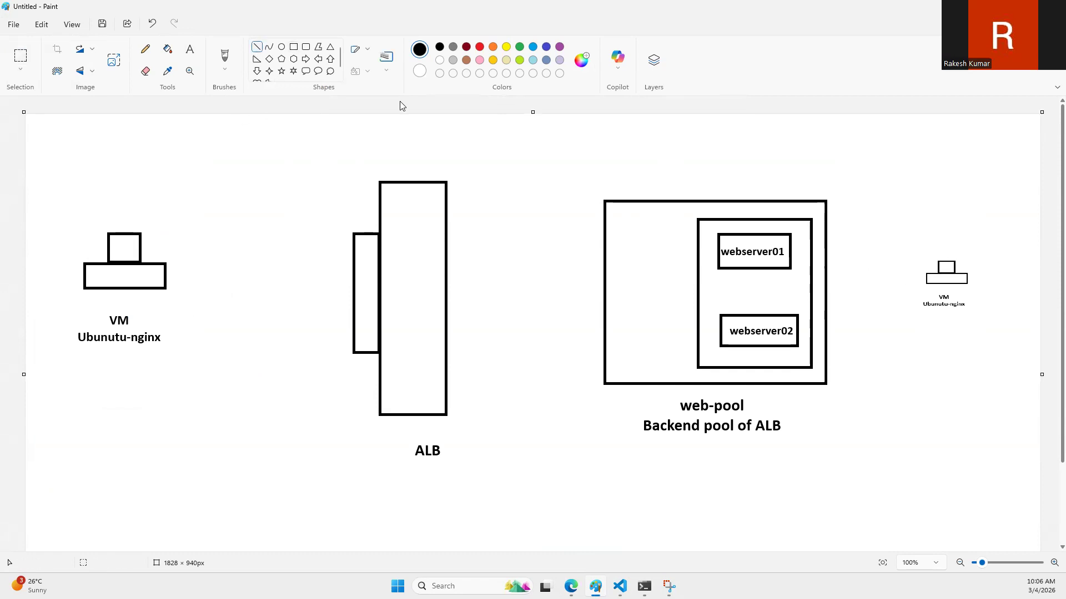
{"action": "left_click_drag", "start_coordinate": [792, 246], "coordinate": [912, 280]}
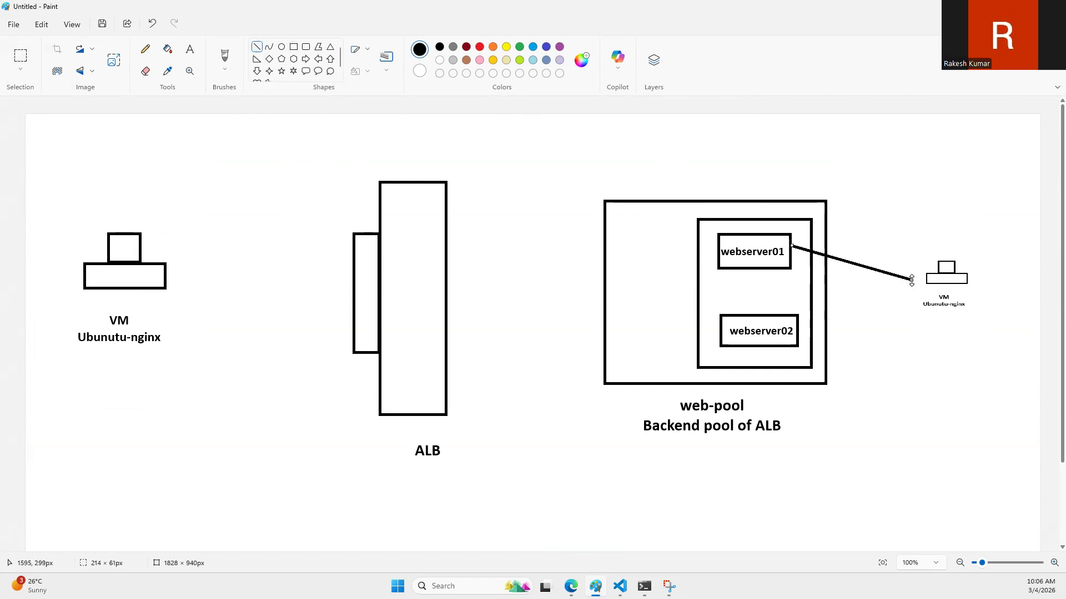
{"action": "left_click_drag", "start_coordinate": [800, 331], "coordinate": [913, 283]}
{"action": "left_click", "coordinate": [1019, 419]}
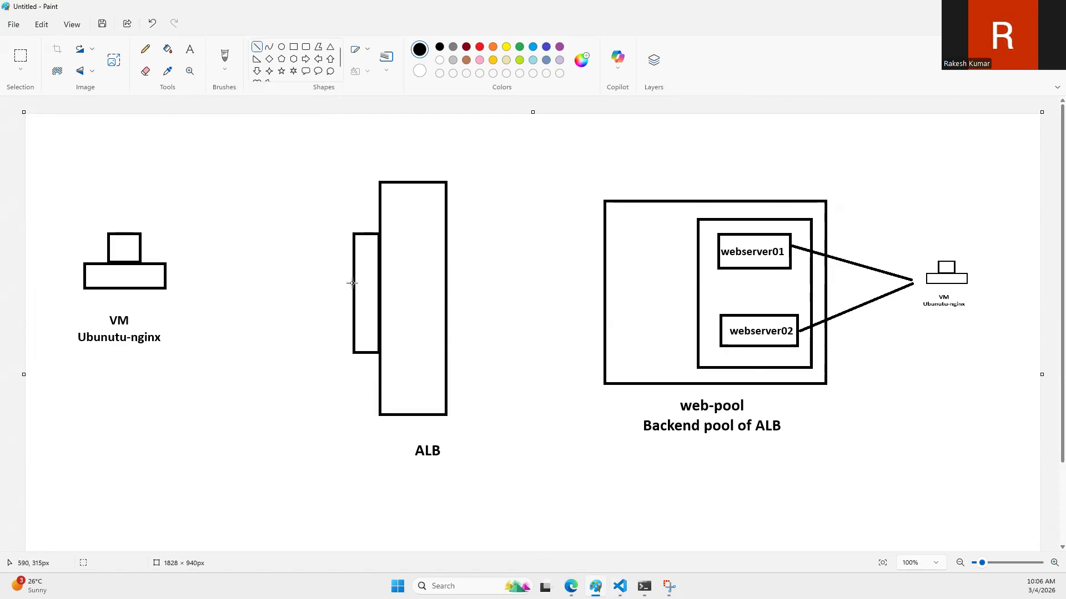
Step: Draw two right-pointing block arrows, the lower about 185 × 49 px, one above the other between the VM and the ALB
{"action": "left_click", "coordinate": [189, 49]}
{"action": "left_click", "coordinate": [257, 51]}
{"action": "left_click", "coordinate": [305, 58]}
{"action": "left_click_drag", "start_coordinate": [212, 239], "coordinate": [320, 269]}
{"action": "mouse_move", "coordinate": [213, 293]}
{"action": "left_mouse_down"}
{"action": "mouse_move", "coordinate": [298, 328]}
{"action": "mouse_move", "coordinate": [317, 321]}
{"action": "left_mouse_up"}
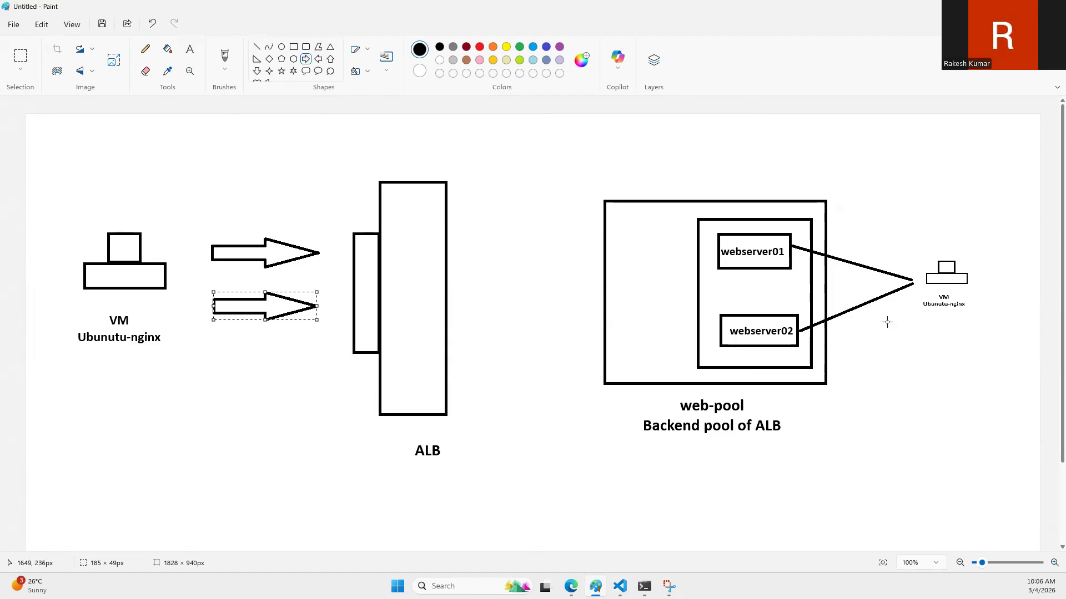
Step: Switch to the Azure portal, expand the deployment details and open the web-public-alb load balancer
{"action": "left_click", "coordinate": [571, 586]}
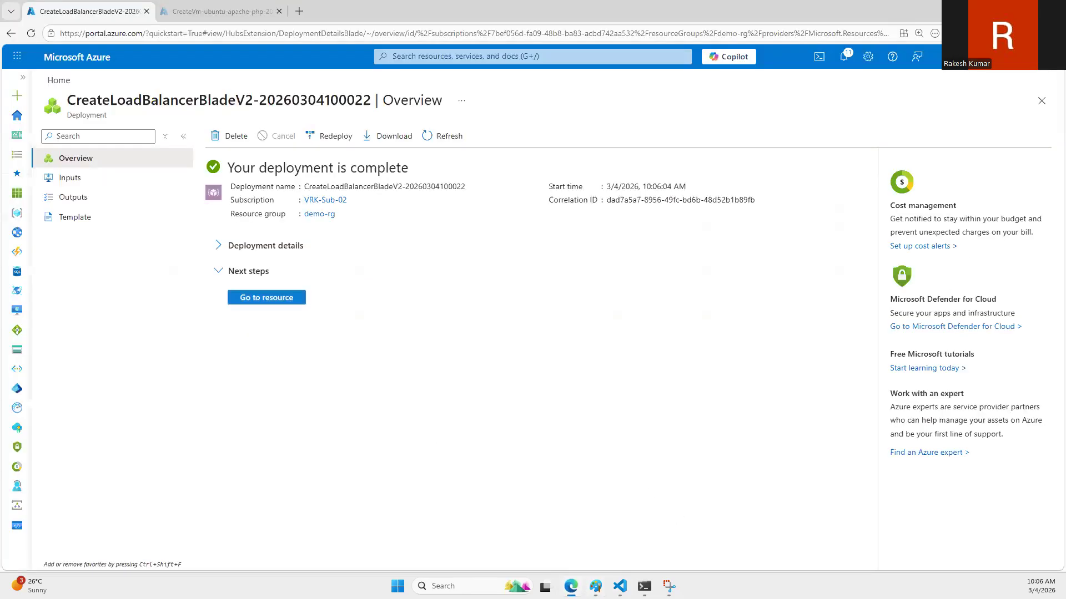
{"action": "left_click", "coordinate": [218, 246]}
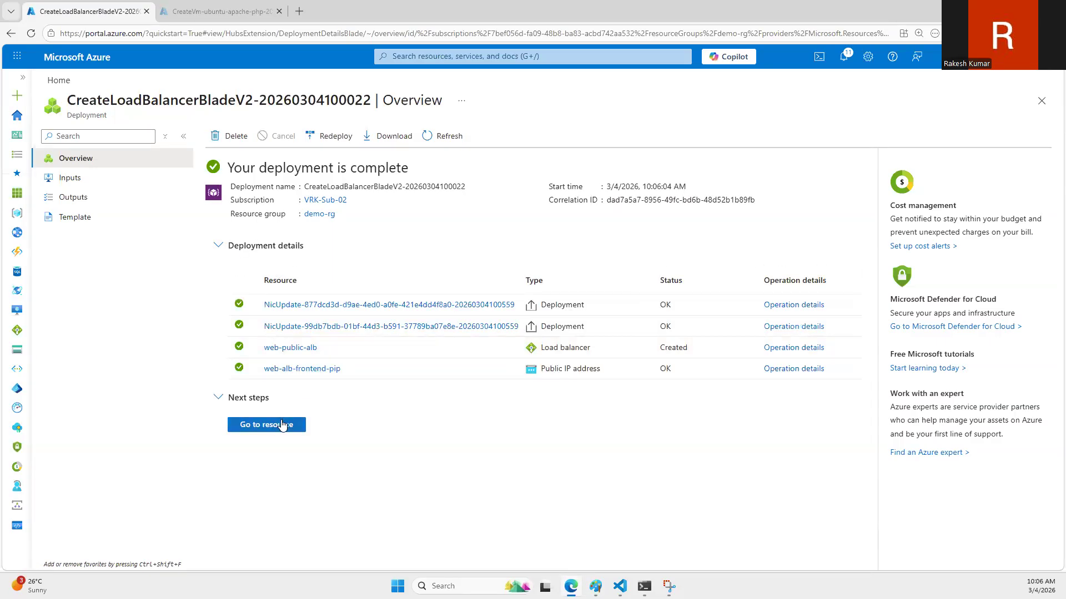
{"action": "left_click", "coordinate": [296, 347]}
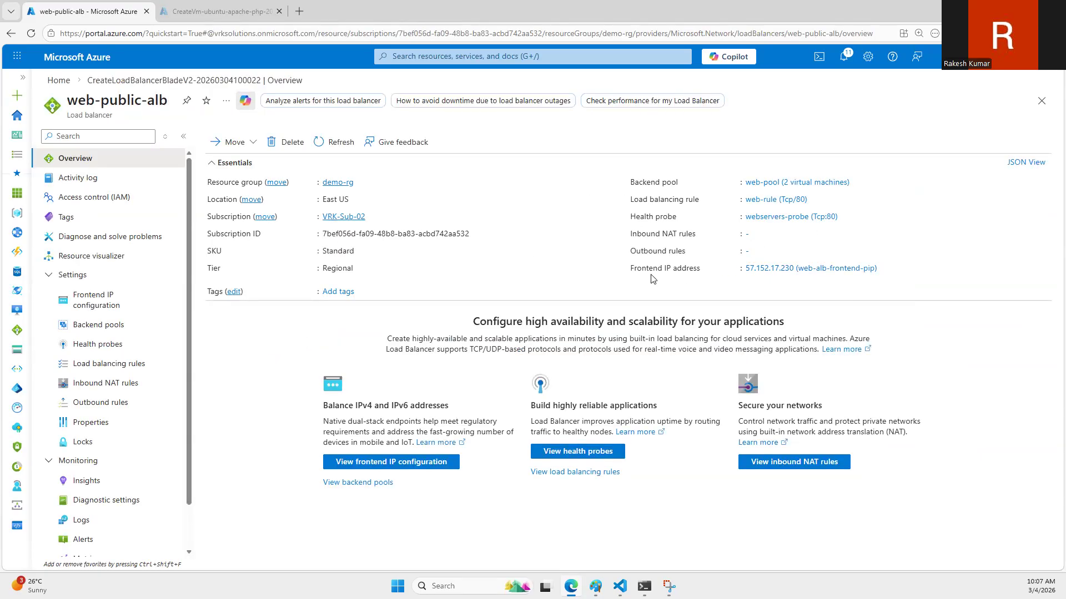
Step: Copy the load balancer's frontend IP address and load 57.152.17.230 in a new browser tab without the parenthesized name
{"action": "left_click", "coordinate": [884, 268]}
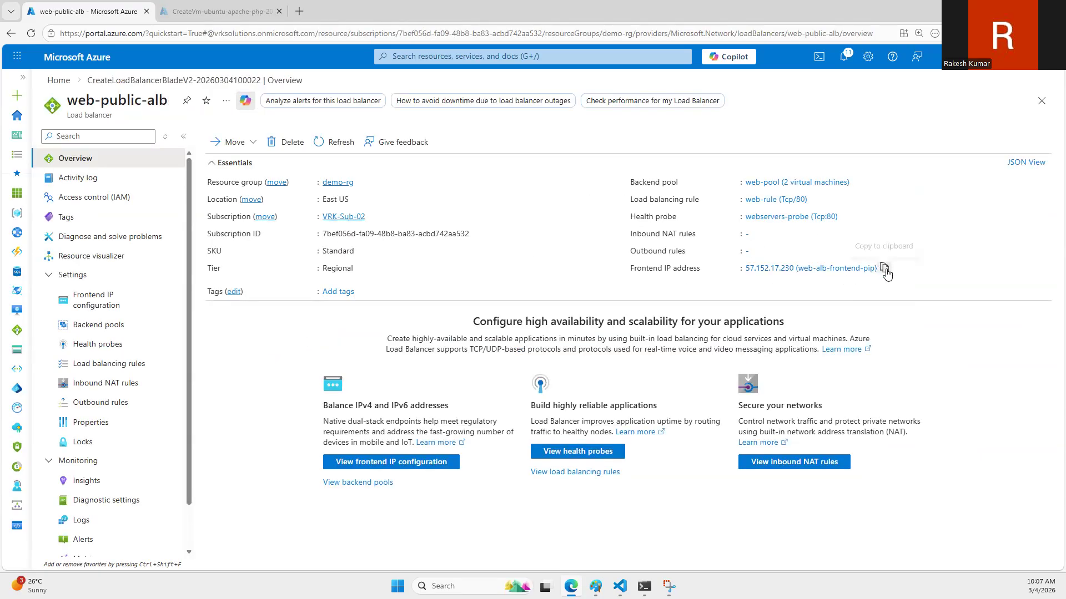
{"action": "left_click", "coordinate": [300, 12]}
{"action": "key", "text": "ctrl+v"}
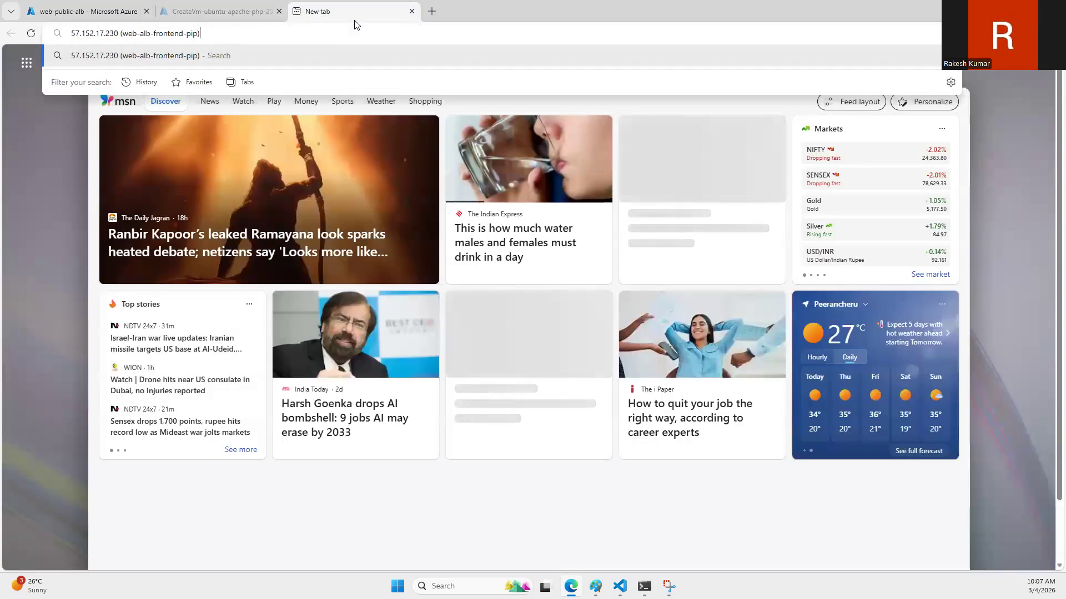
{"action": "key", "text": "ctrl+shift+Left"}
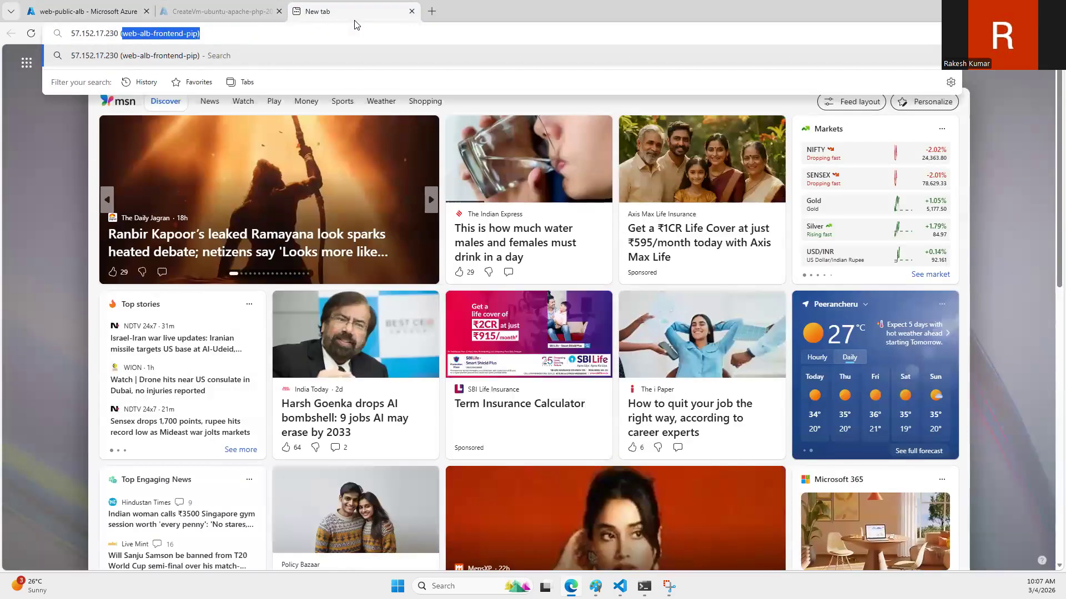
{"action": "key", "text": "BackSpace"}
{"action": "key", "text": "Return"}
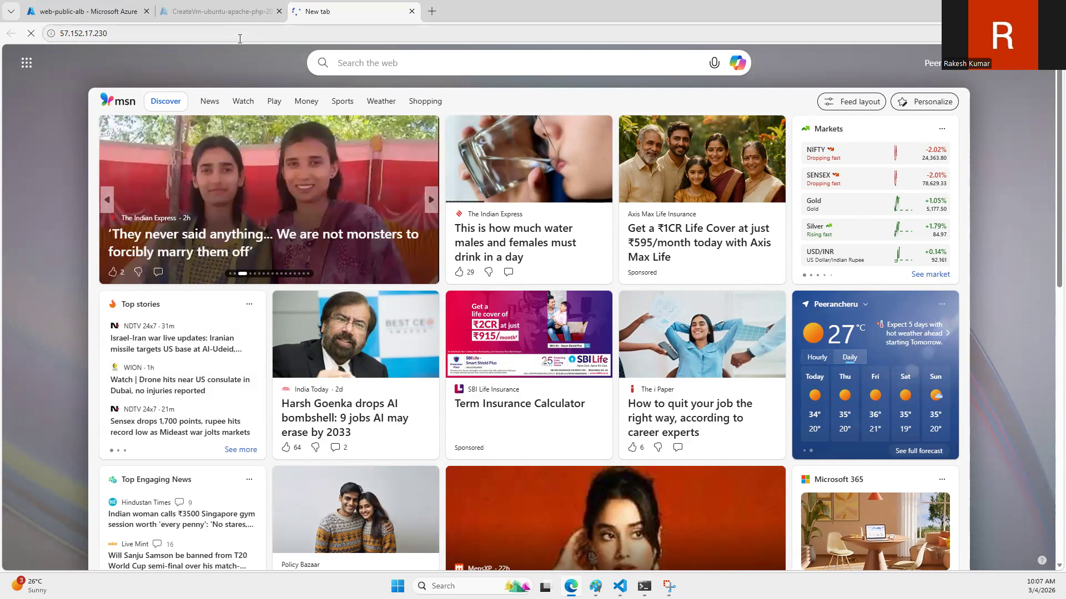
Step: Close the CreateVm deployment browser tab and dismiss the low-battery message
{"action": "left_click", "coordinate": [205, 7]}
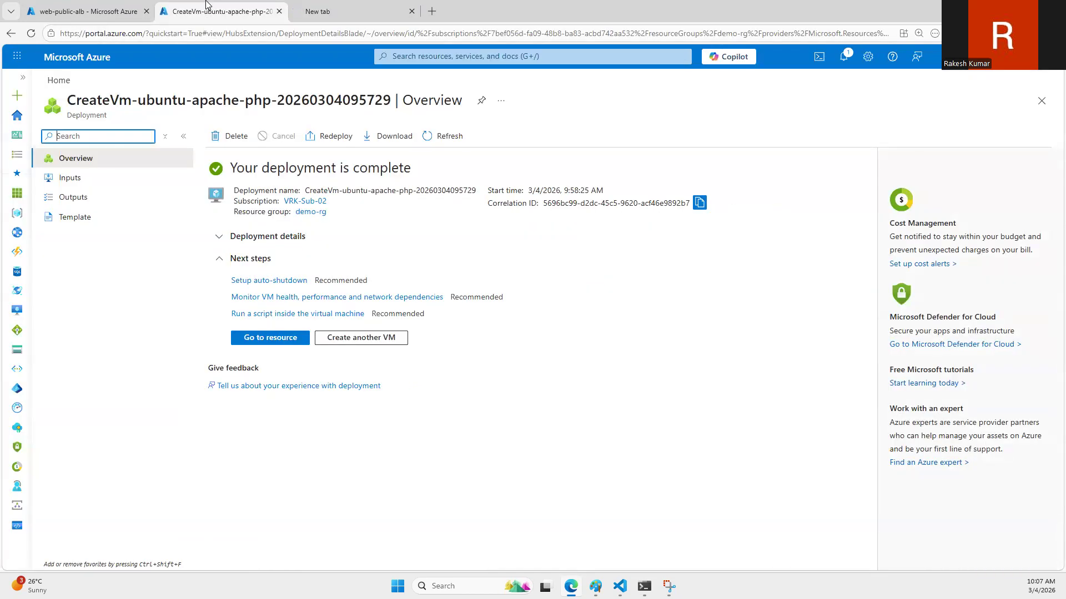
{"action": "middle_click", "coordinate": [205, 4]}
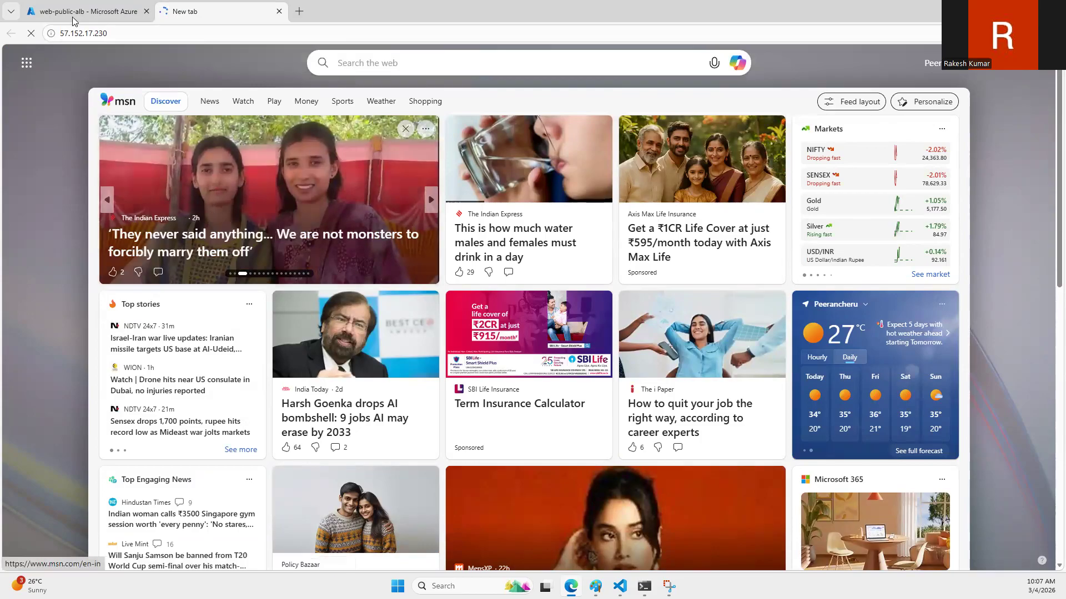
{"action": "mouse_move", "coordinate": [72, 3]}
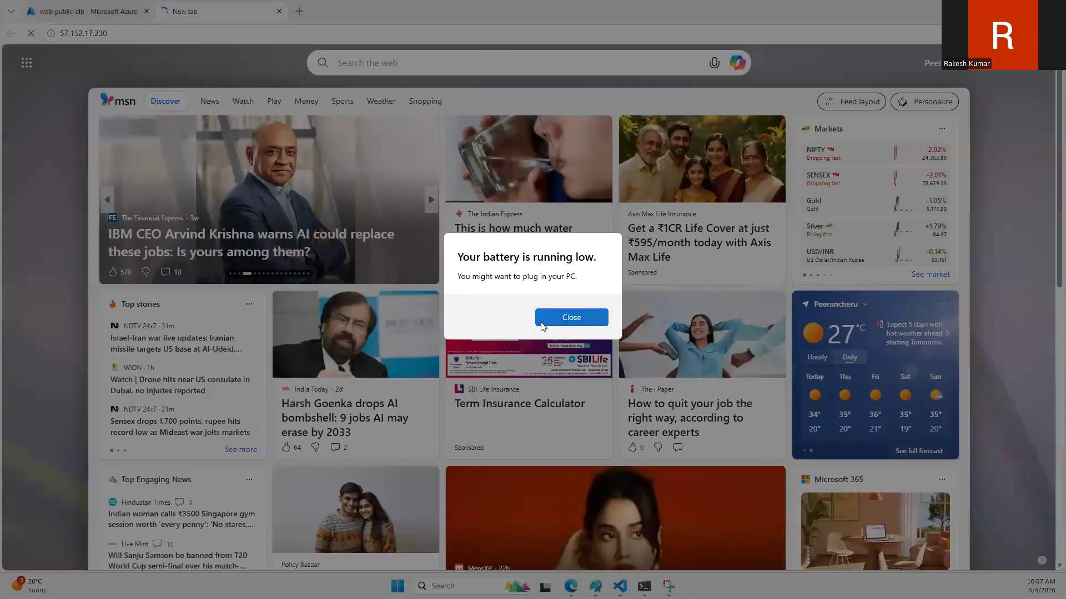
{"action": "left_click", "coordinate": [556, 319]}
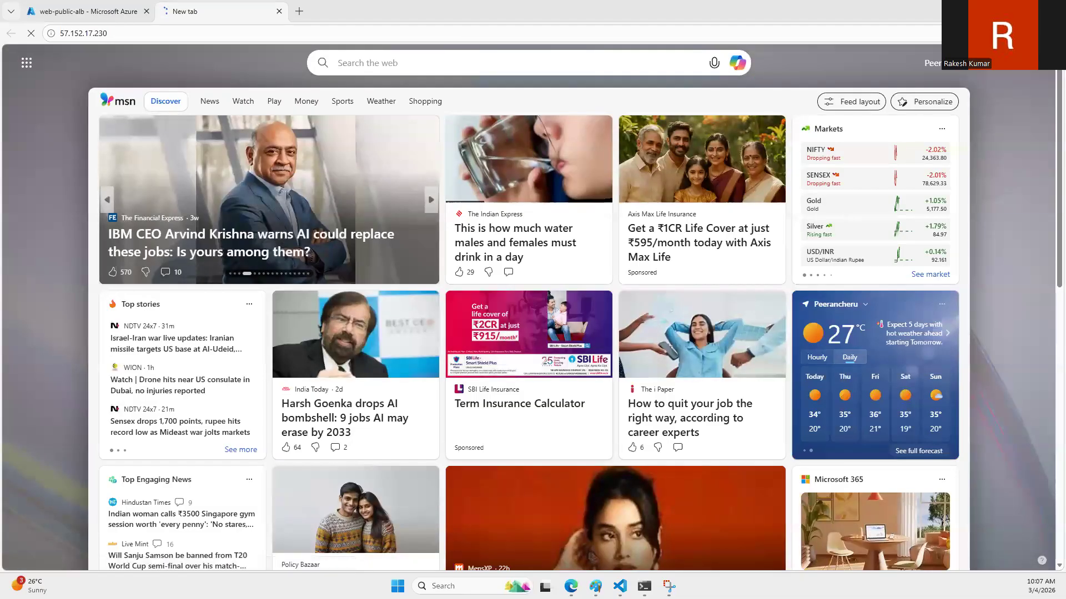
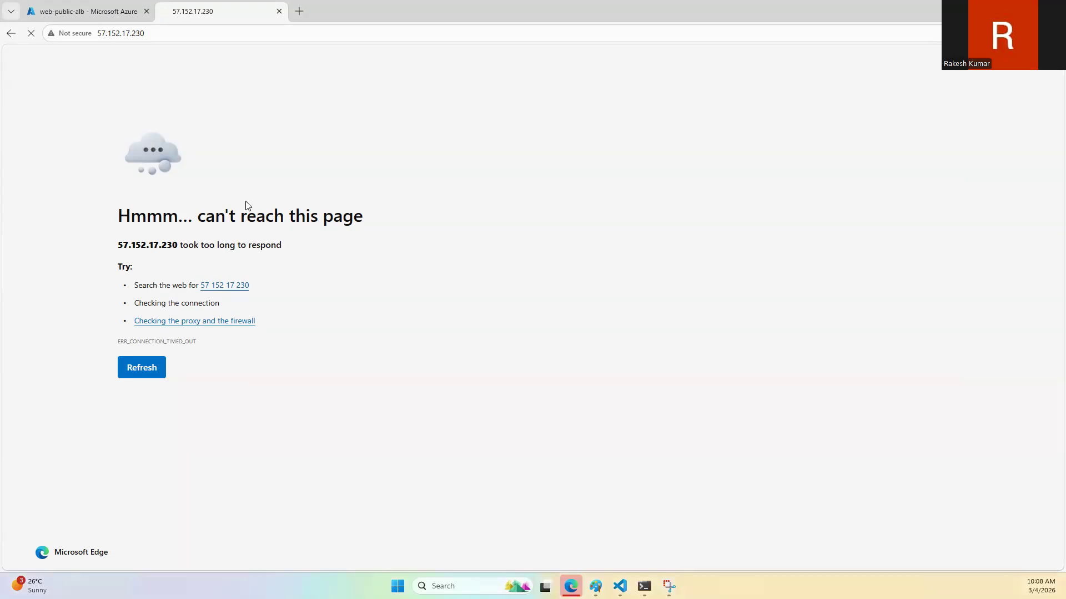
Step: Return to the portal's home page and open the web-public-alb load balancer from the load balancers list
{"action": "left_click", "coordinate": [136, 12]}
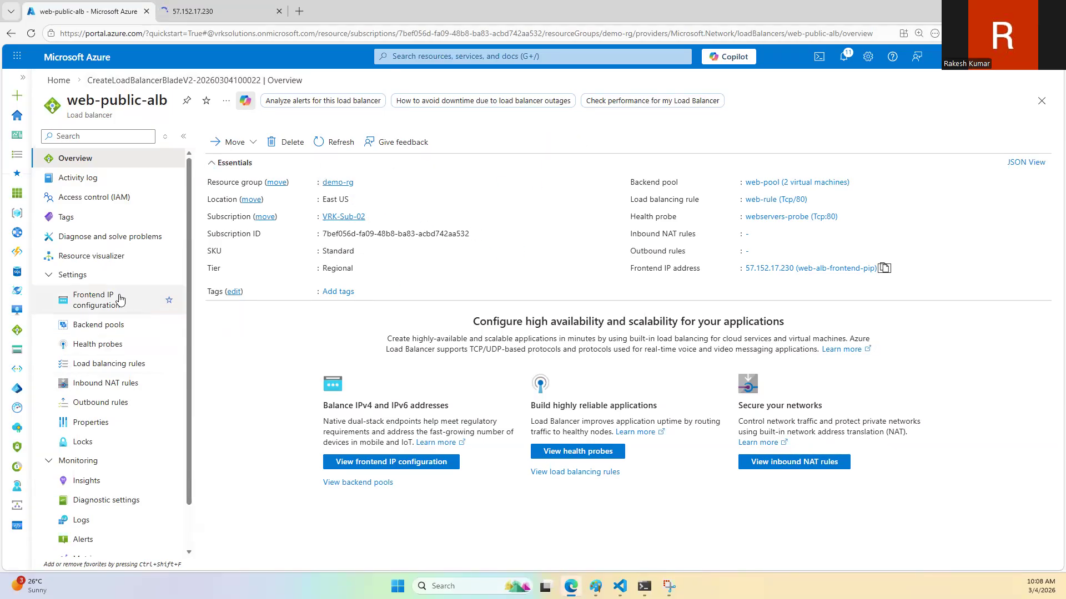
{"action": "left_click", "coordinate": [58, 81]}
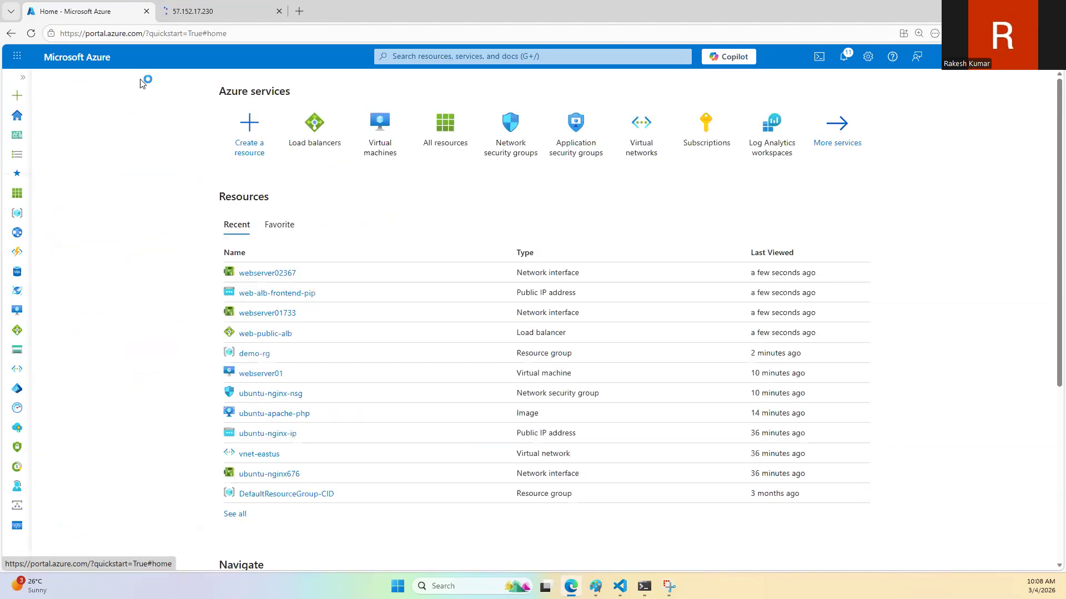
{"action": "left_click", "coordinate": [326, 143]}
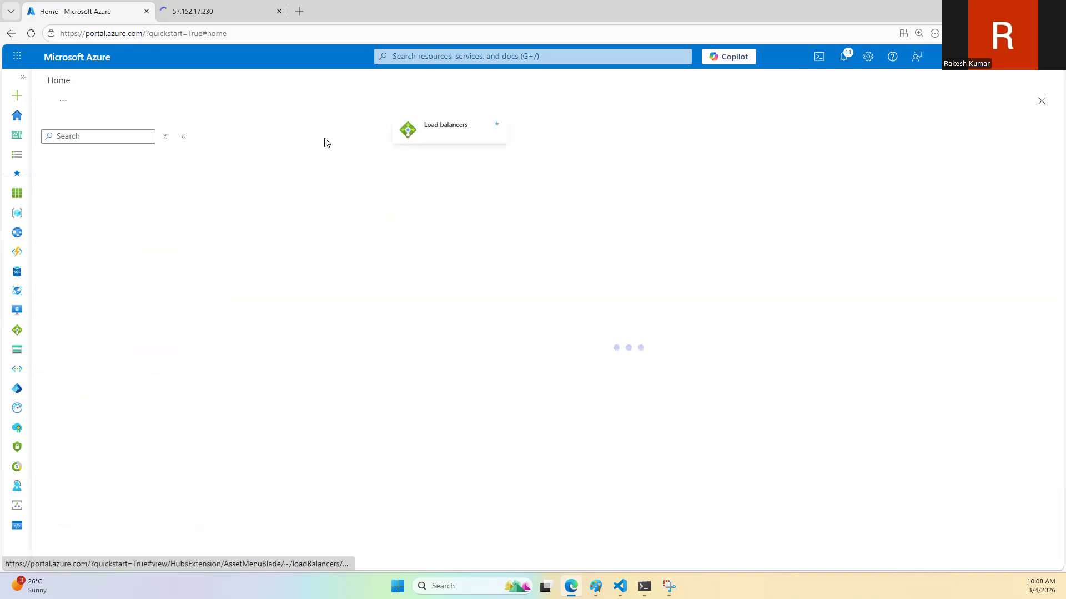
{"action": "left_click", "coordinate": [281, 228]}
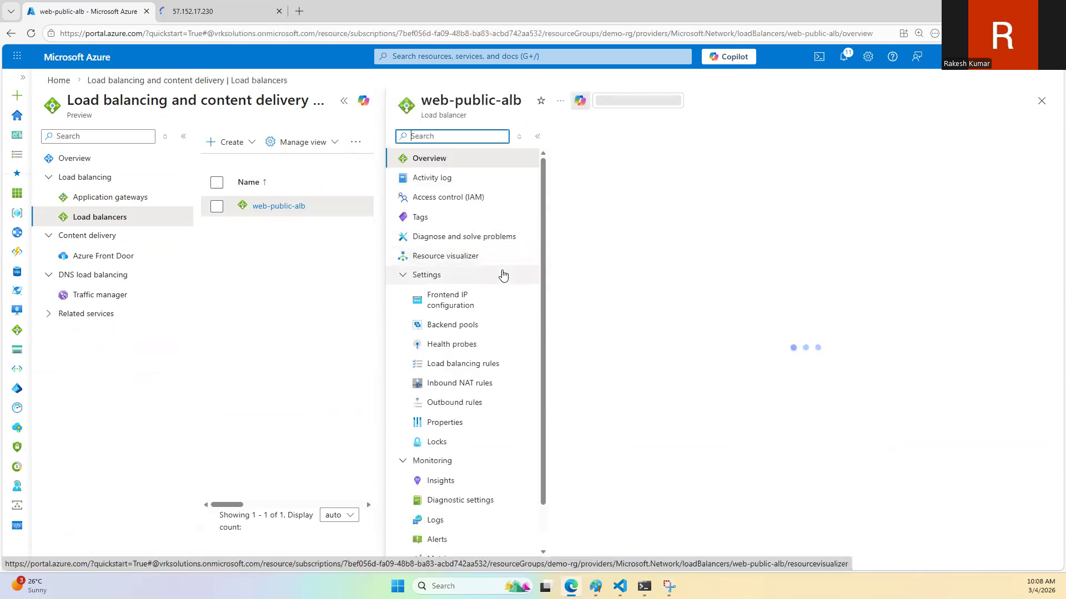
Step: Review the frontend IP configuration, backend pools, load balancing rules and health probes of web-public-alb
{"action": "left_click", "coordinate": [490, 304]}
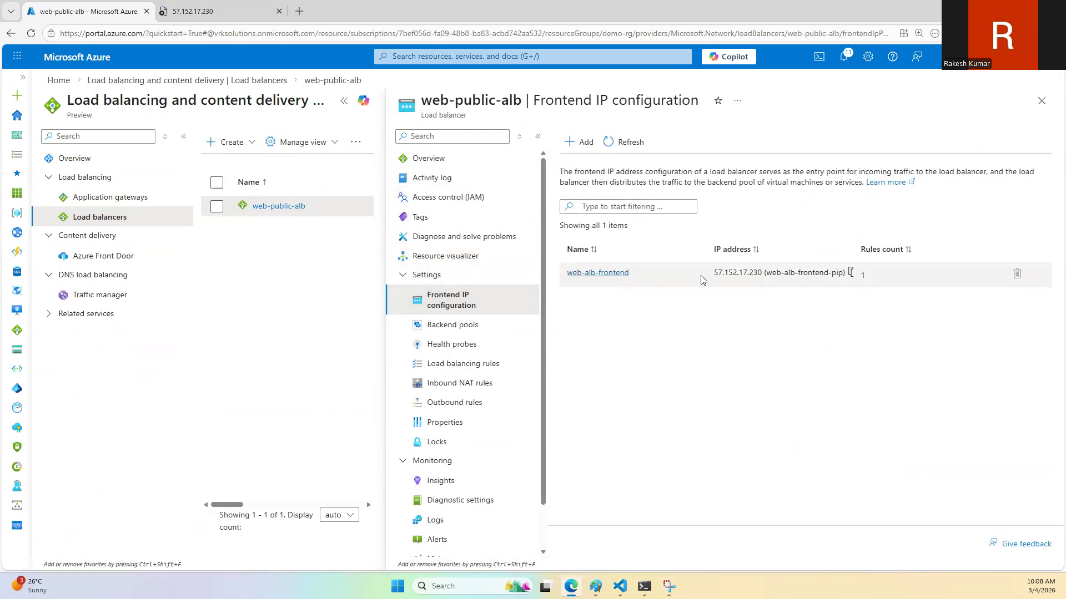
{"action": "left_click", "coordinate": [415, 325]}
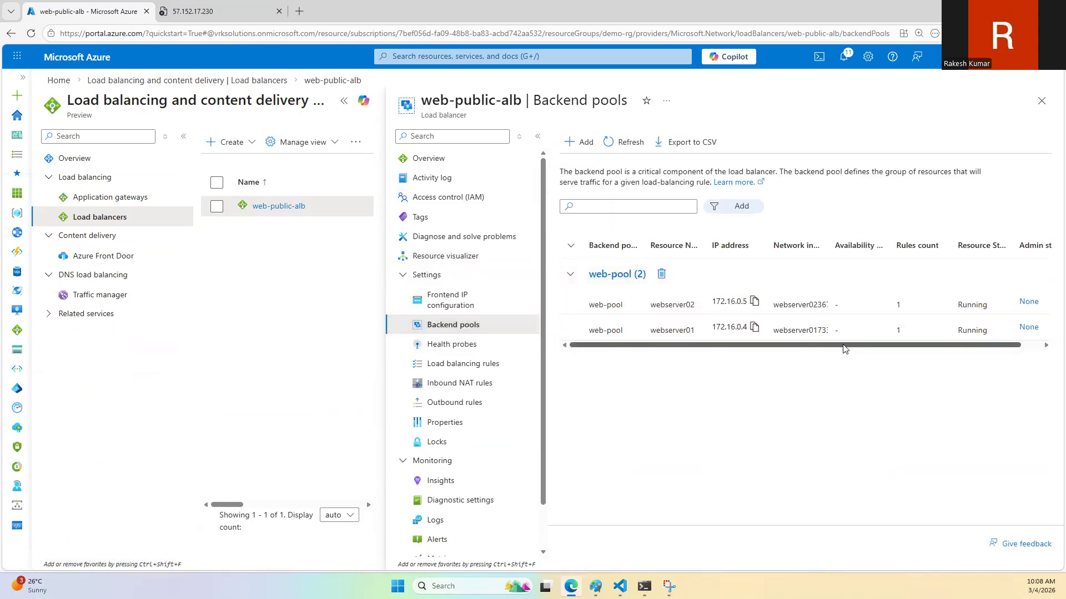
{"action": "left_click_drag", "start_coordinate": [843, 348], "coordinate": [1017, 354]}
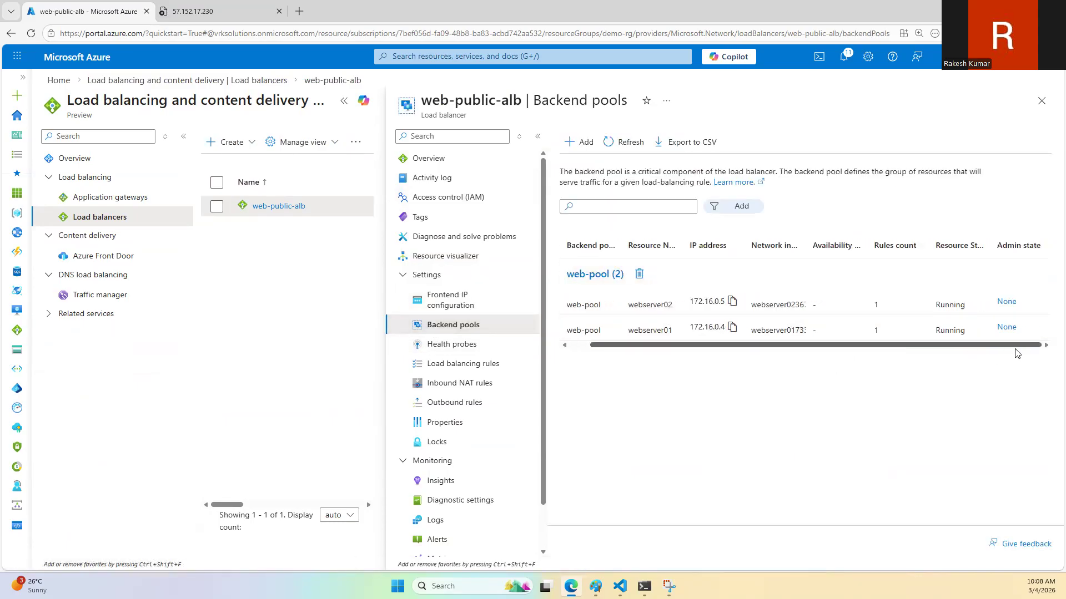
{"action": "left_click", "coordinate": [446, 365]}
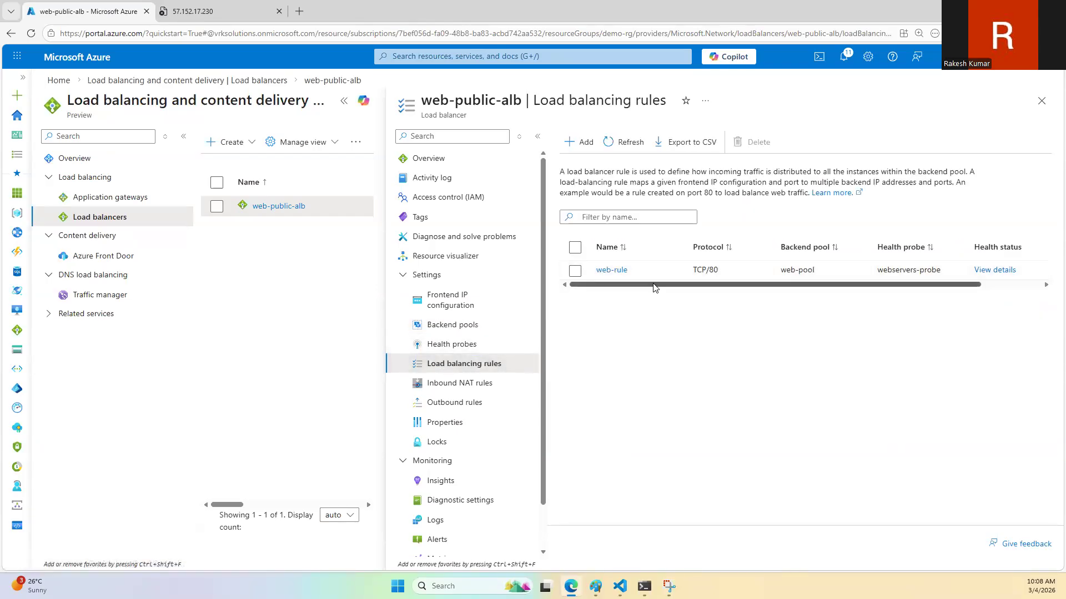
{"action": "left_click_drag", "start_coordinate": [655, 285], "coordinate": [887, 306]}
{"action": "left_click", "coordinate": [444, 345]}
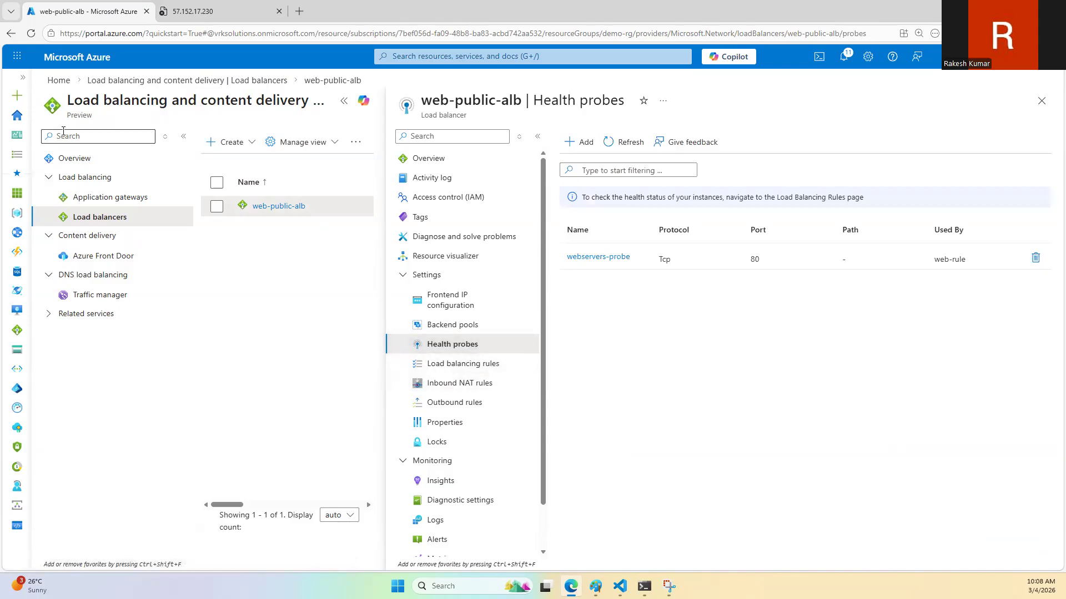
Step: Return to the portal's home page and open the inbound security rules of the ubuntu-nginx-nsg network security group
{"action": "left_click", "coordinate": [59, 81]}
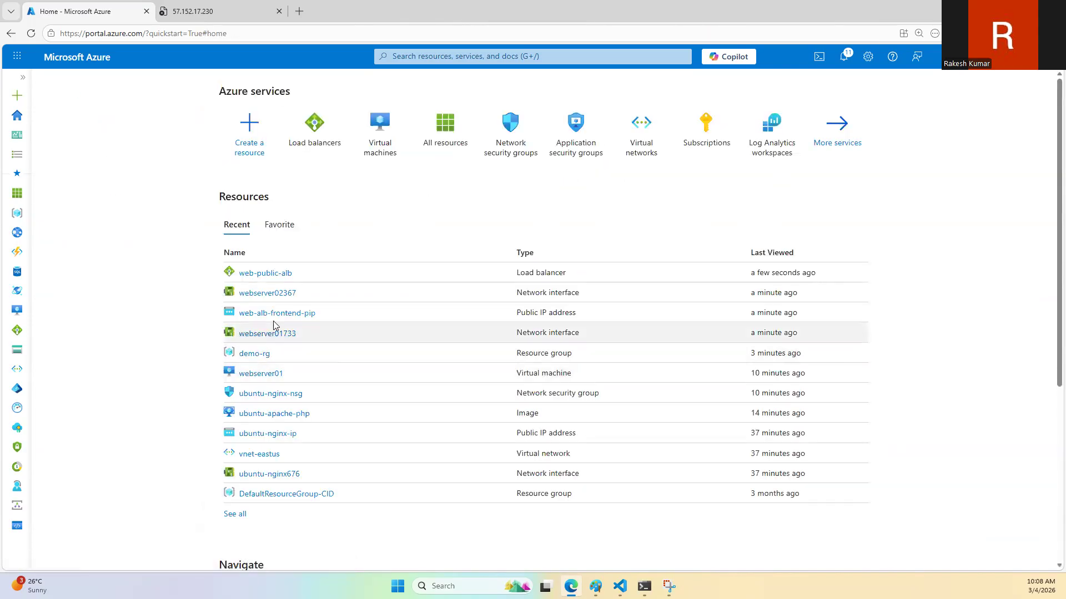
{"action": "left_click", "coordinate": [260, 393]}
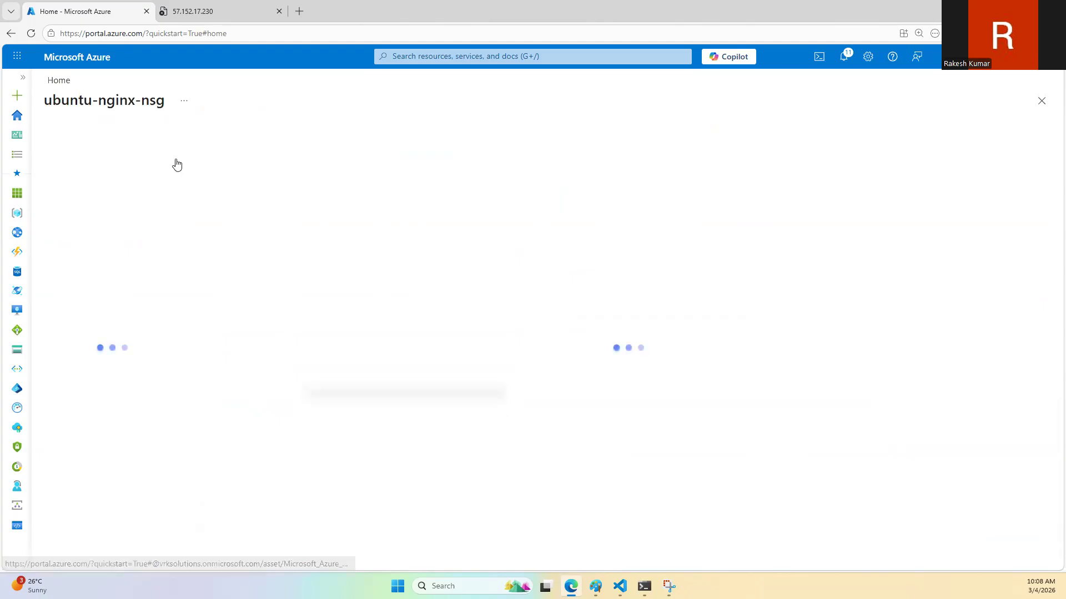
{"action": "left_click", "coordinate": [103, 295]}
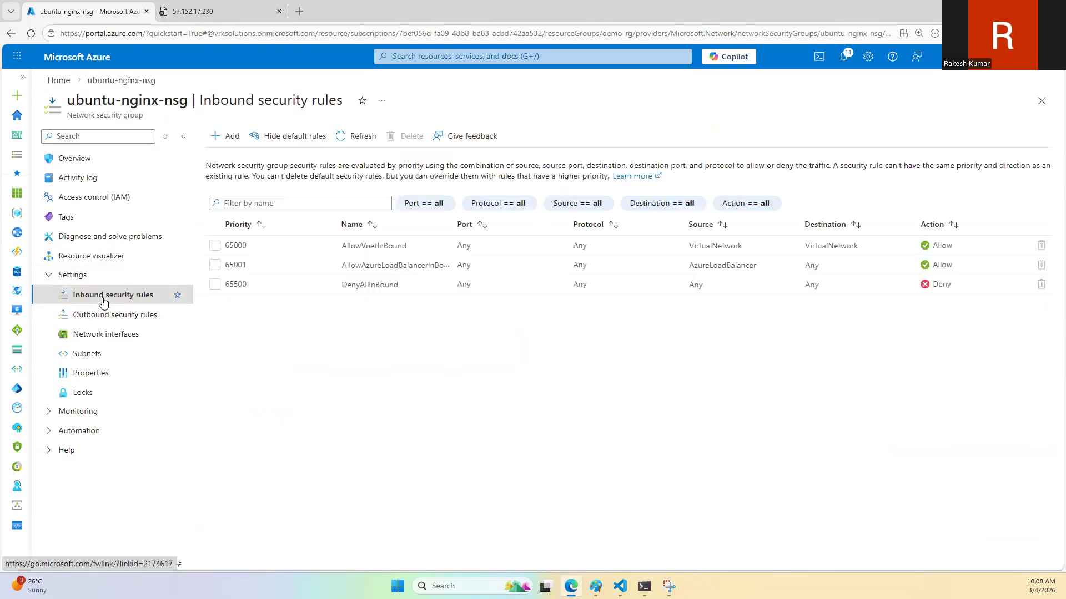
Step: Add an inbound security rule named ALLOWHHTP that allows destination port 80 with any protocol and priority 100
{"action": "left_click", "coordinate": [225, 136]}
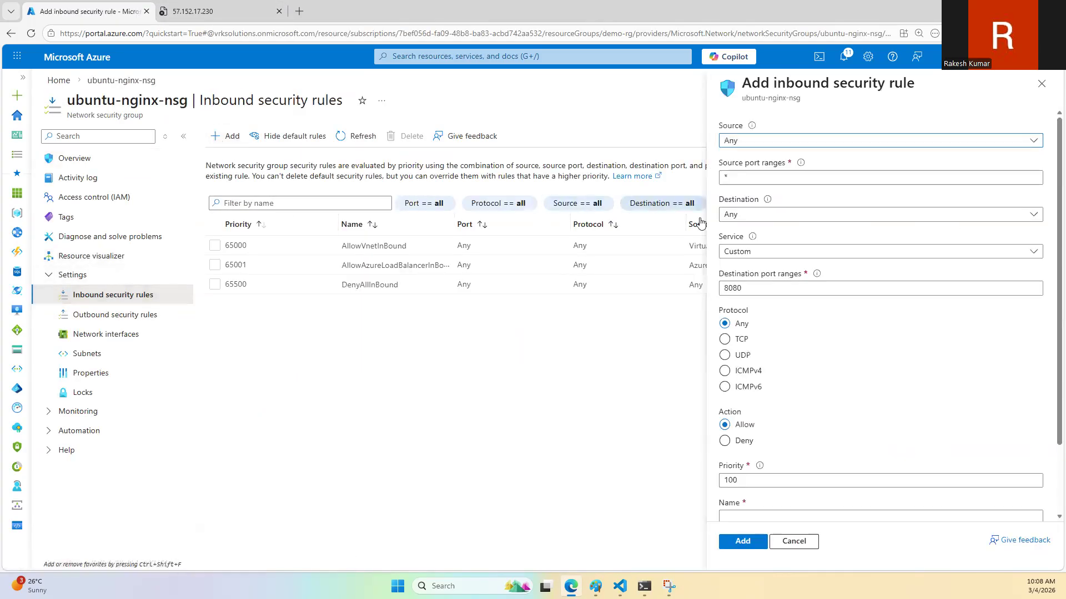
{"action": "left_click", "coordinate": [746, 466]}
{"action": "left_click", "coordinate": [752, 289]}
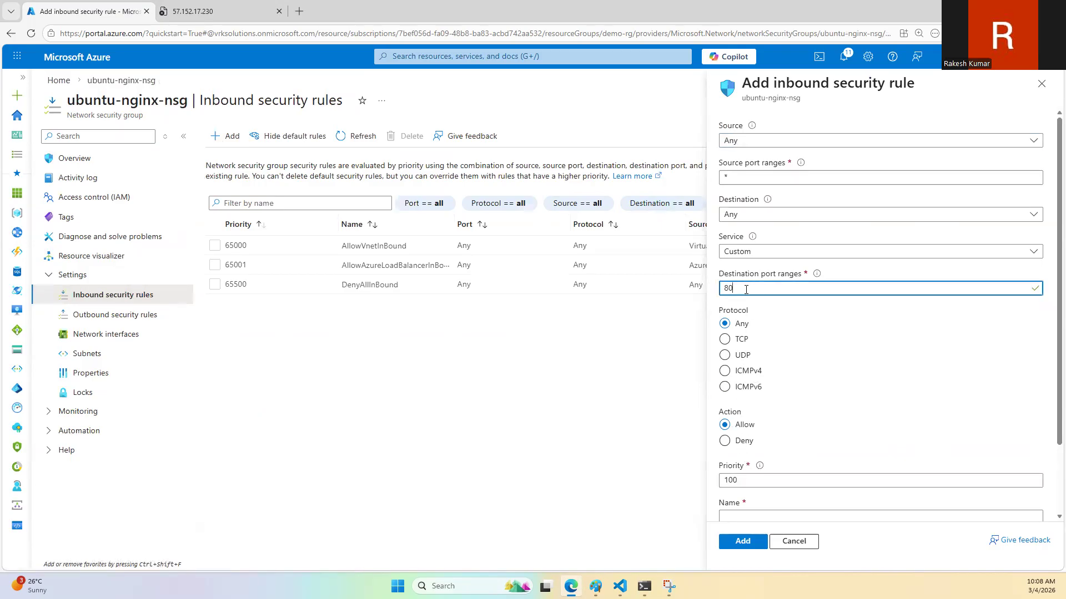
{"action": "left_click", "coordinate": [744, 544]}
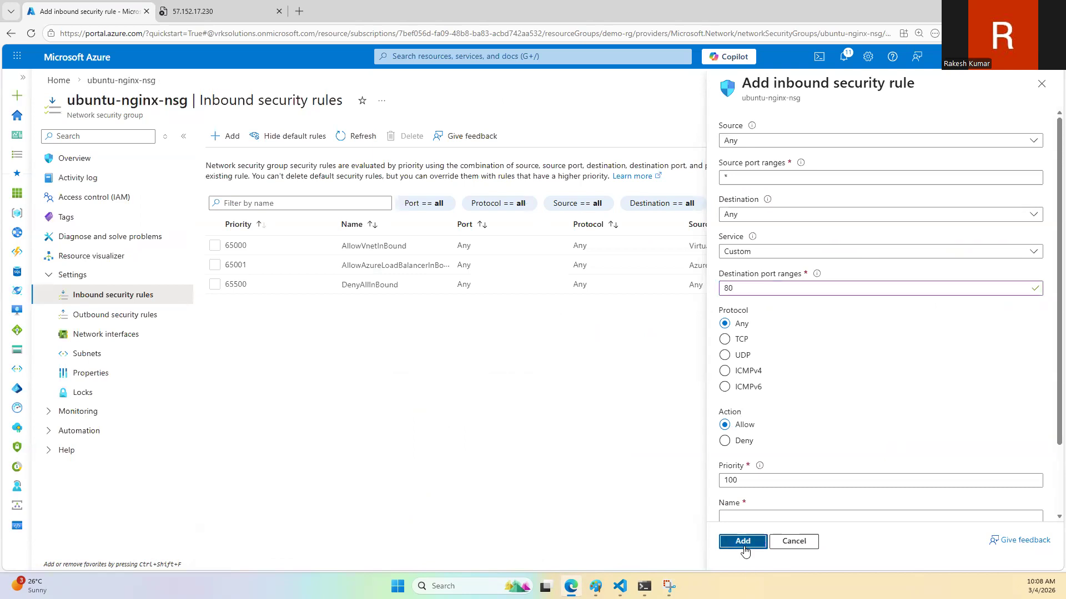
{"action": "left_click", "coordinate": [746, 516]}
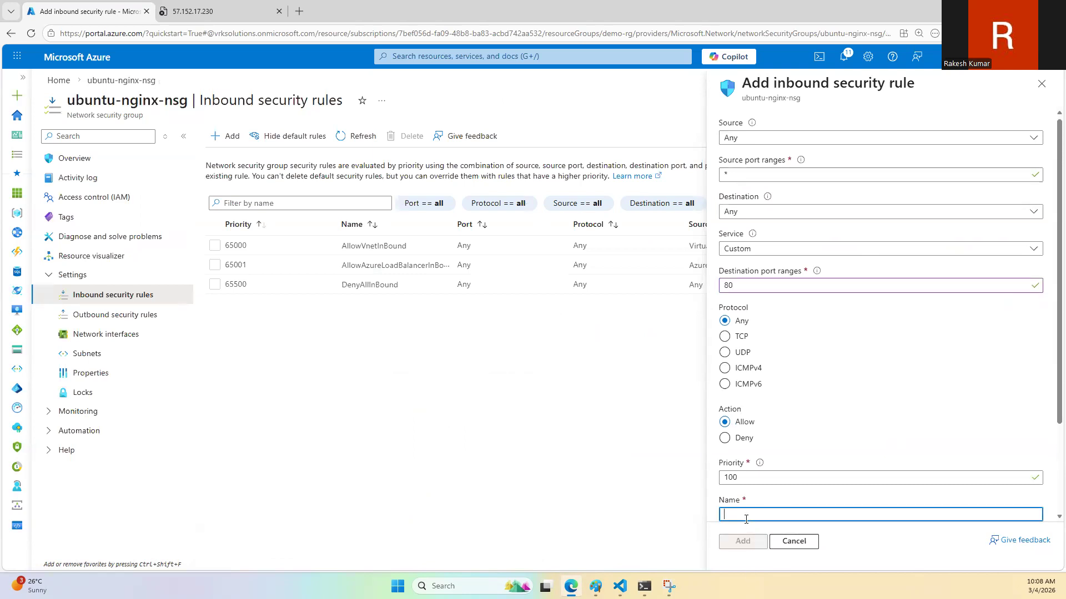
{"action": "type", "text": "ALLOWHHTP"}
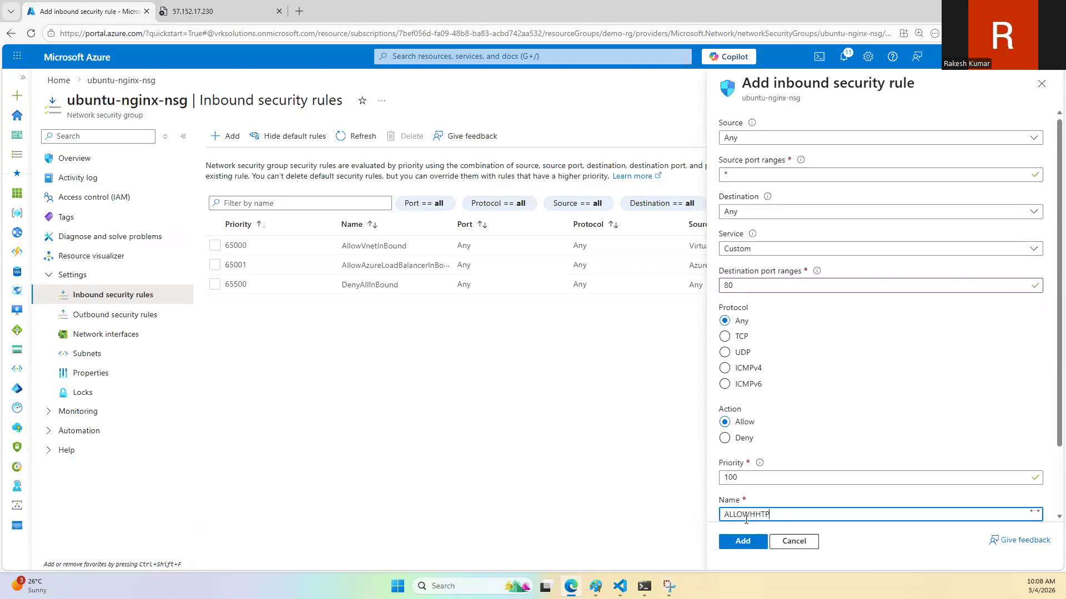
{"action": "left_click", "coordinate": [743, 542]}
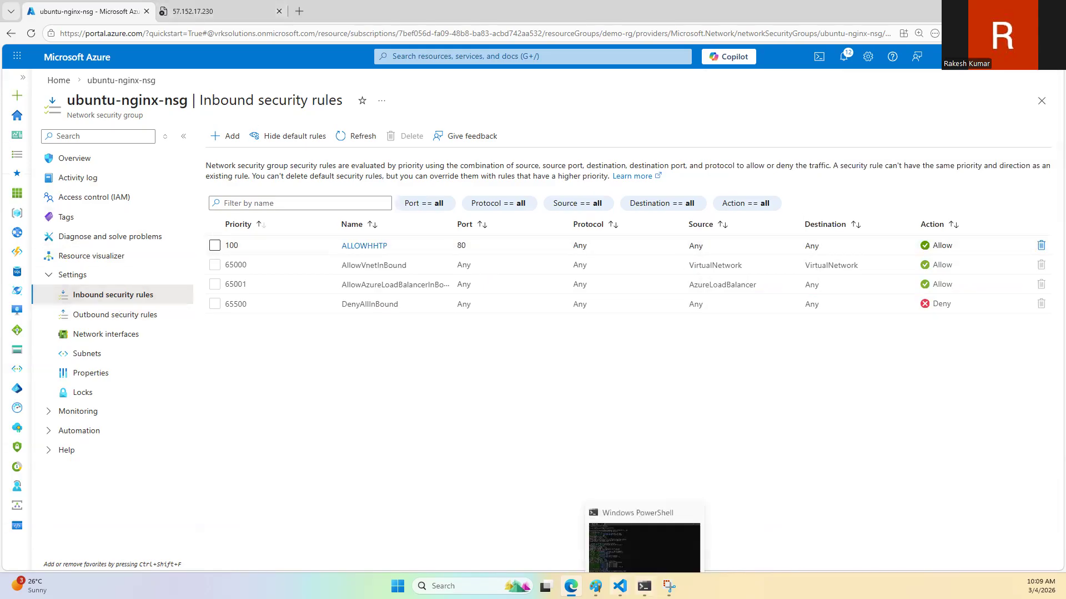
Step: Consult the Paint diagram, switch back to Edge, and reload the 57.152.17.230 page with its text enlarged
{"action": "left_click", "coordinate": [596, 587]}
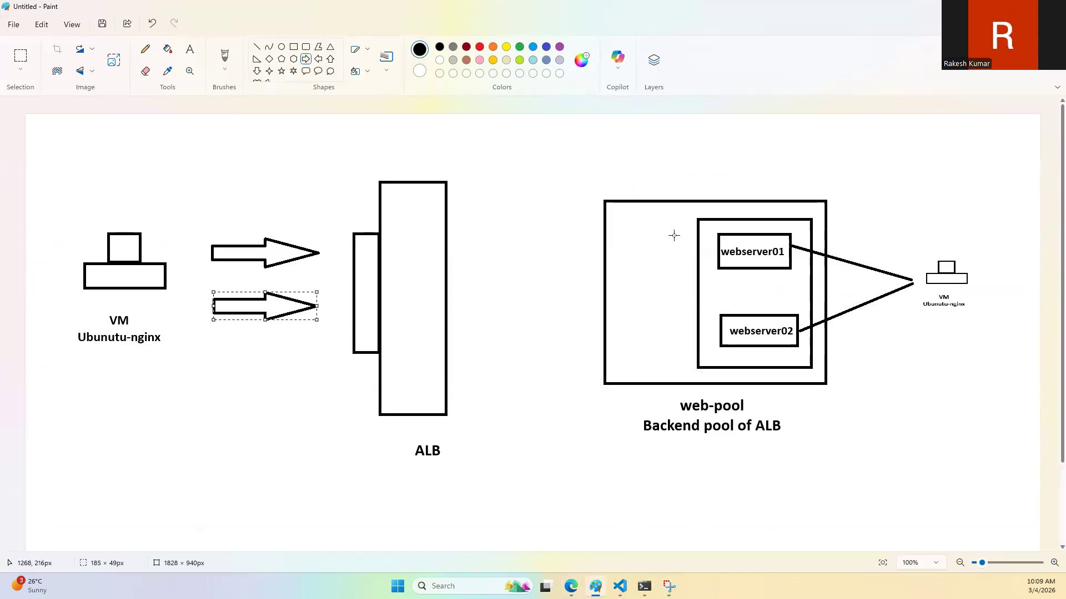
{"action": "left_click", "coordinate": [571, 586]}
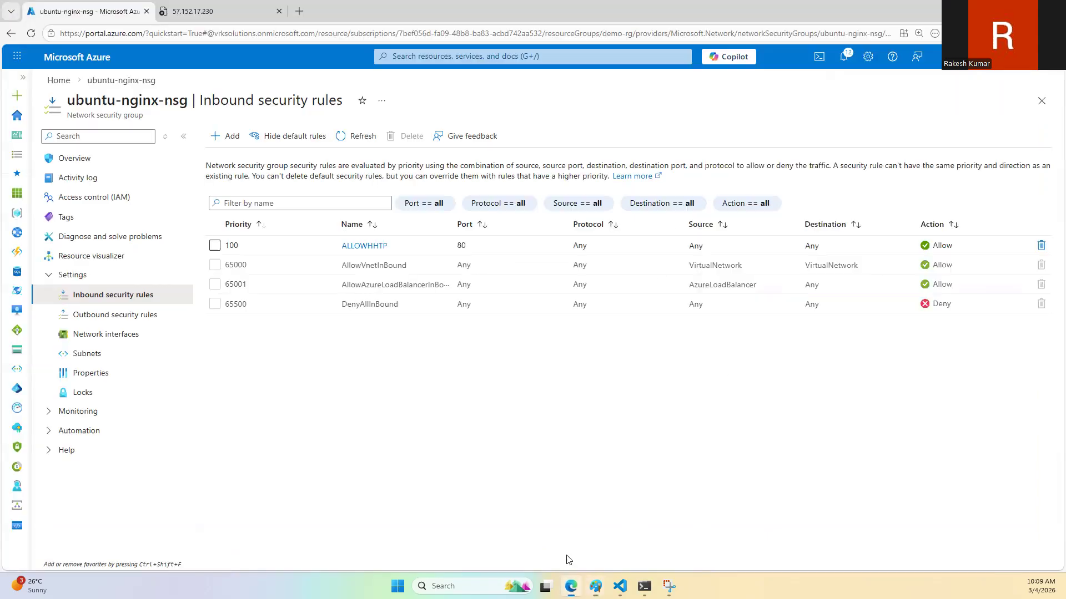
{"action": "left_click", "coordinate": [215, 5]}
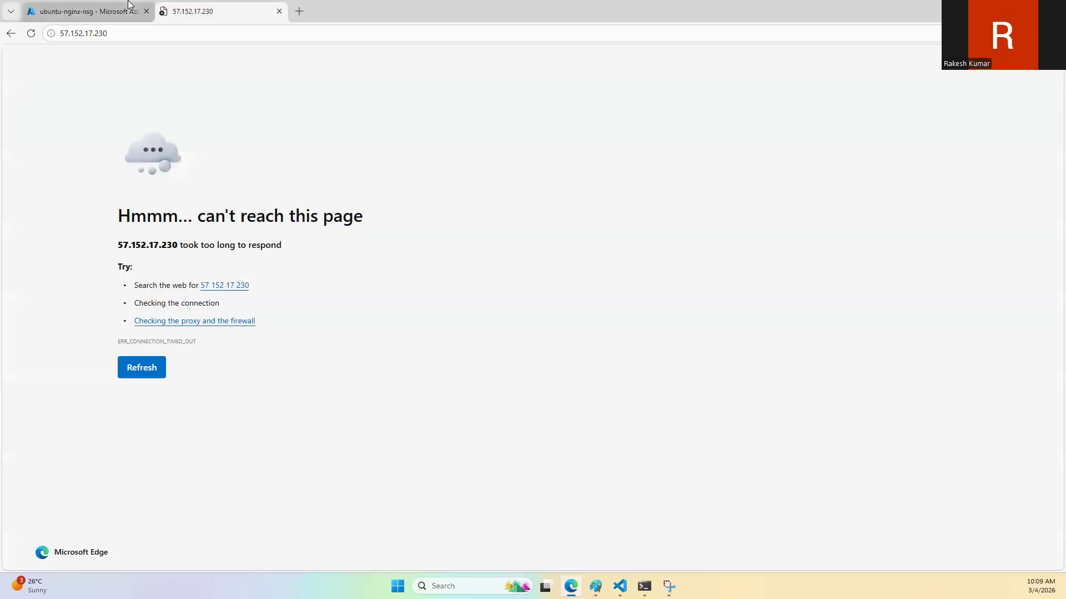
{"action": "left_click", "coordinate": [89, 11]}
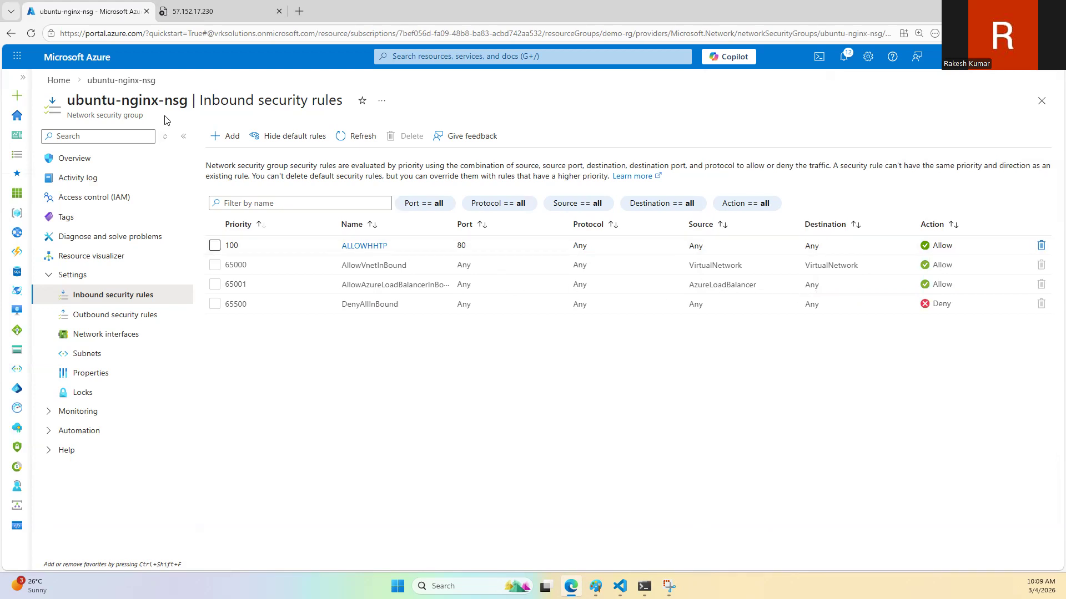
{"action": "left_click", "coordinate": [221, 8]}
{"action": "left_click", "coordinate": [32, 33]}
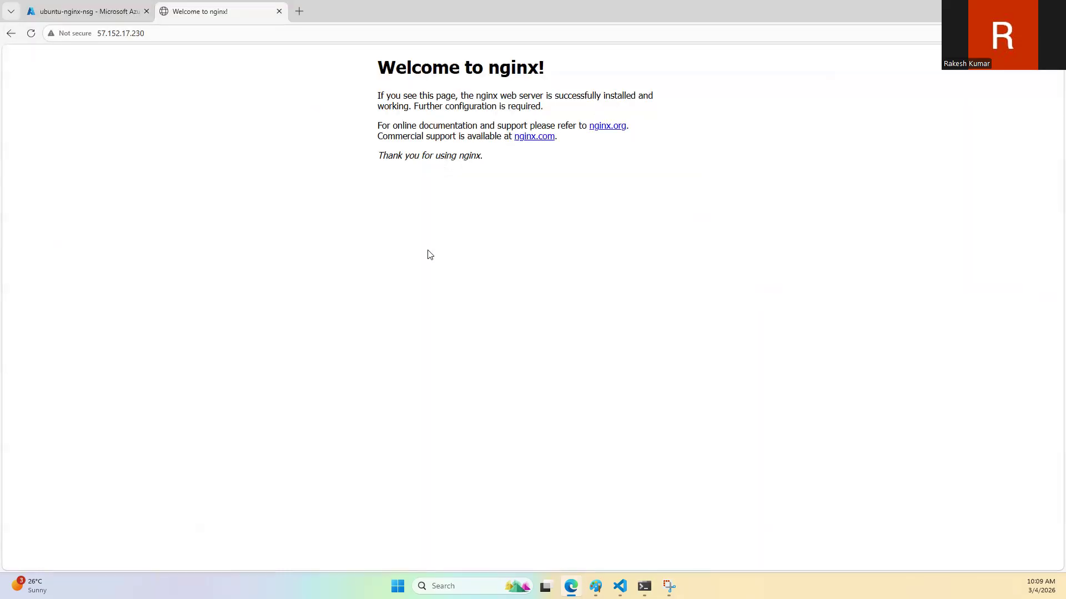
{"action": "key", "text": "ctrl+plus"}
{"action": "key", "text": "ctrl+plus"}
{"action": "key", "text": "ctrl+plus"}
{"action": "key", "text": "ctrl+plus"}
{"action": "key", "text": "ctrl+plus"}
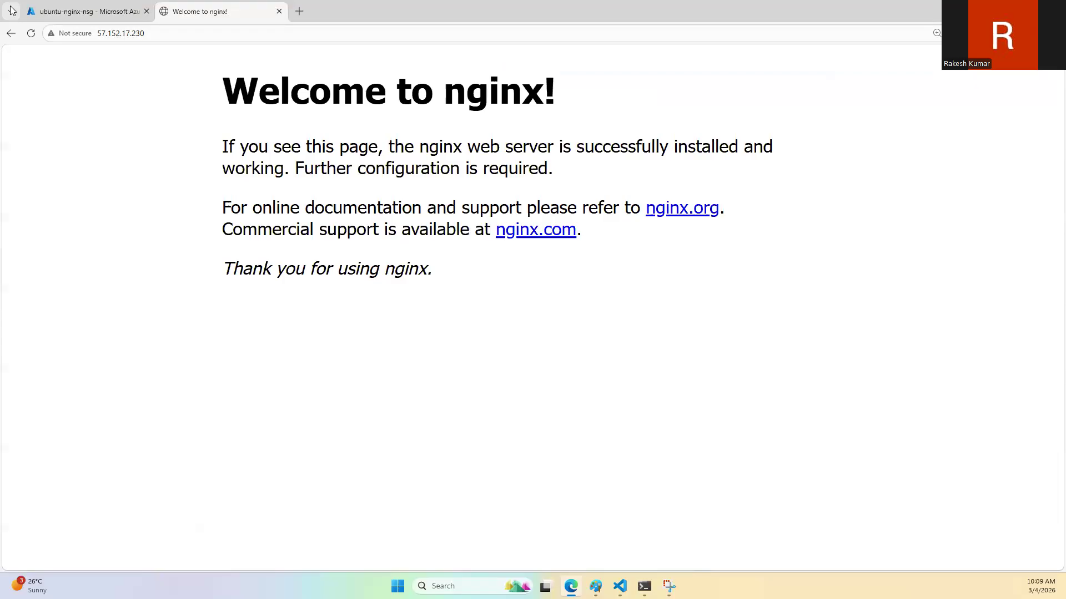
Step: Check the overview of the ubuntu-nginx-nsg network security group and return to the portal's home page
{"action": "left_click", "coordinate": [97, 4]}
{"action": "left_click", "coordinate": [188, 5]}
{"action": "left_click", "coordinate": [91, 8]}
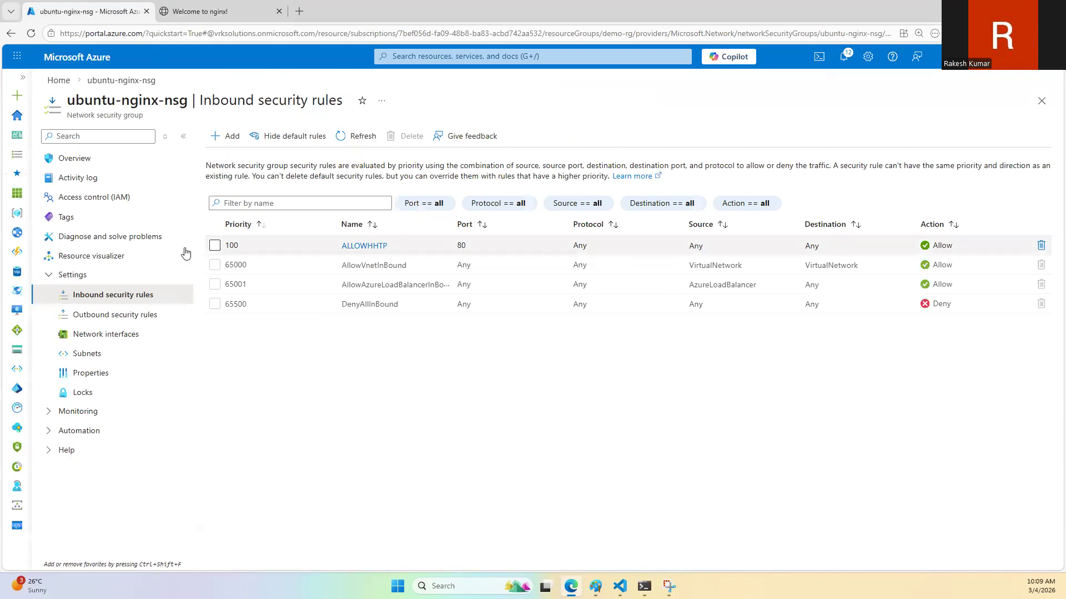
{"action": "left_click", "coordinate": [62, 158]}
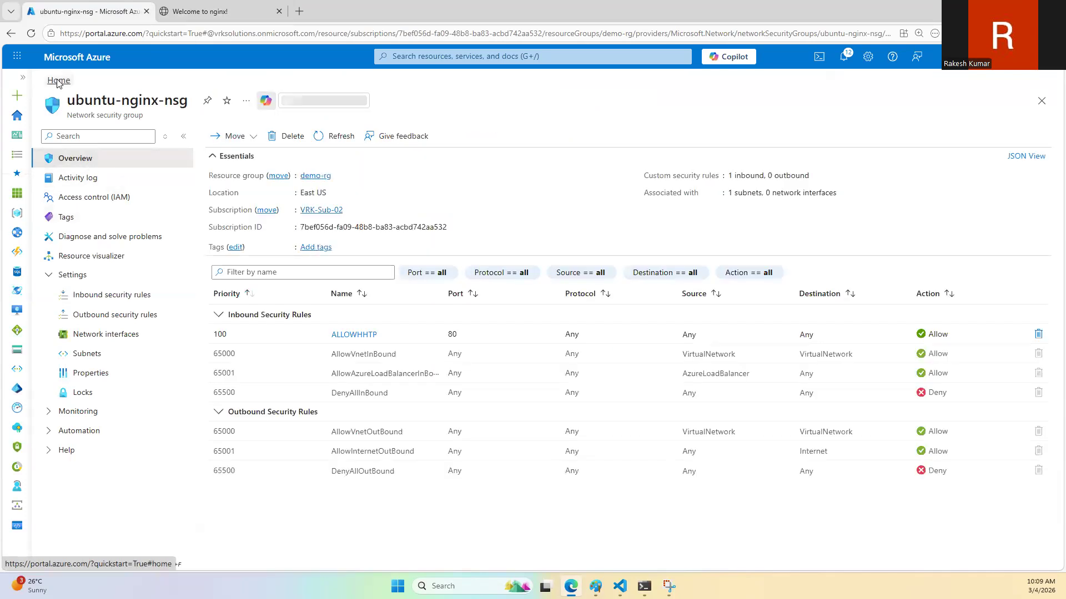
{"action": "left_click", "coordinate": [60, 80]}
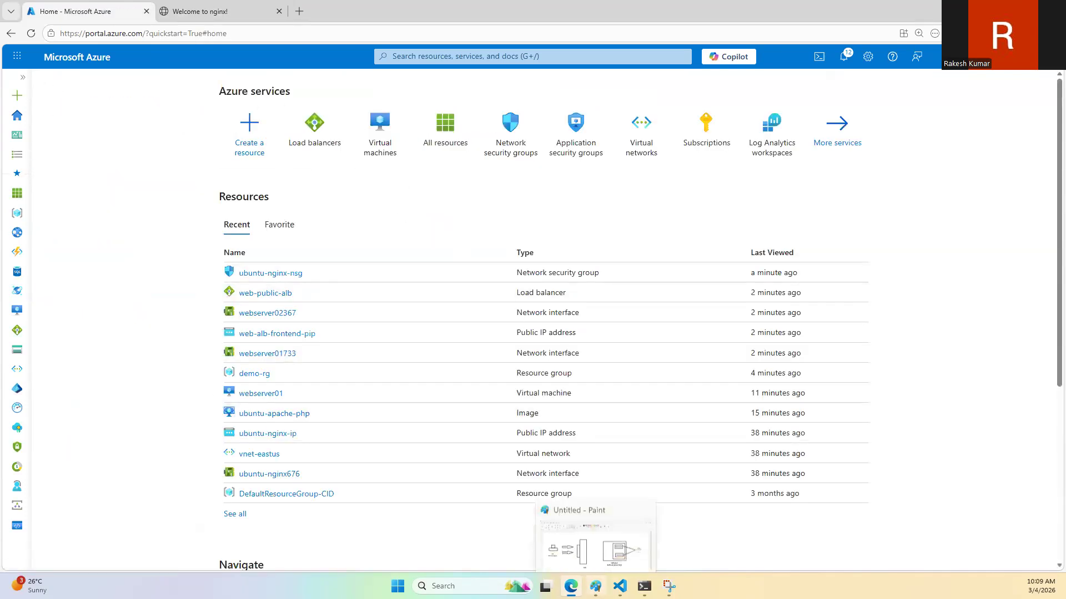
Step: Look at the architecture diagram in Paint, switch back to Edge and reload the 57.152.17.230 page again
{"action": "left_click", "coordinate": [595, 586]}
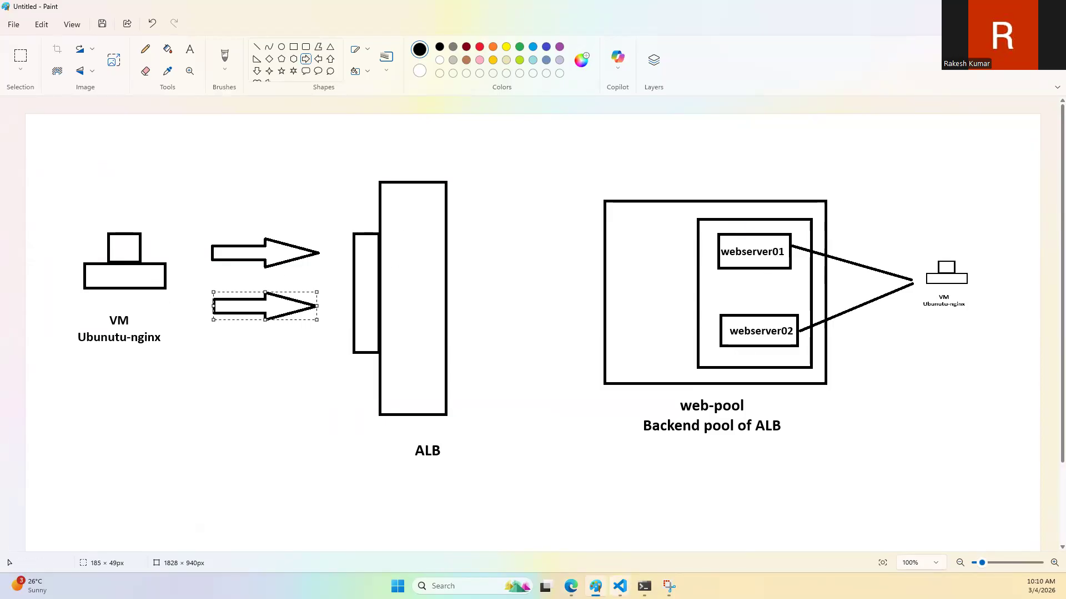
{"action": "left_click", "coordinate": [571, 587]}
{"action": "left_click", "coordinate": [239, 12]}
{"action": "left_click", "coordinate": [30, 33]}
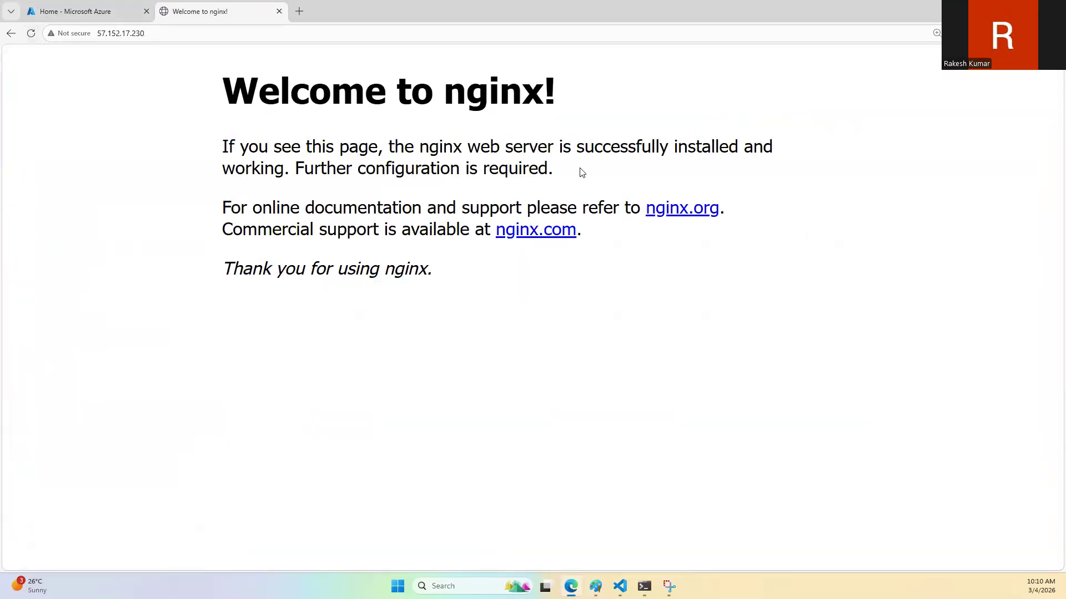
Step: Switch to the Azure portal tab and open the webserver01 overview from the virtual machines list
{"action": "left_click", "coordinate": [118, 4]}
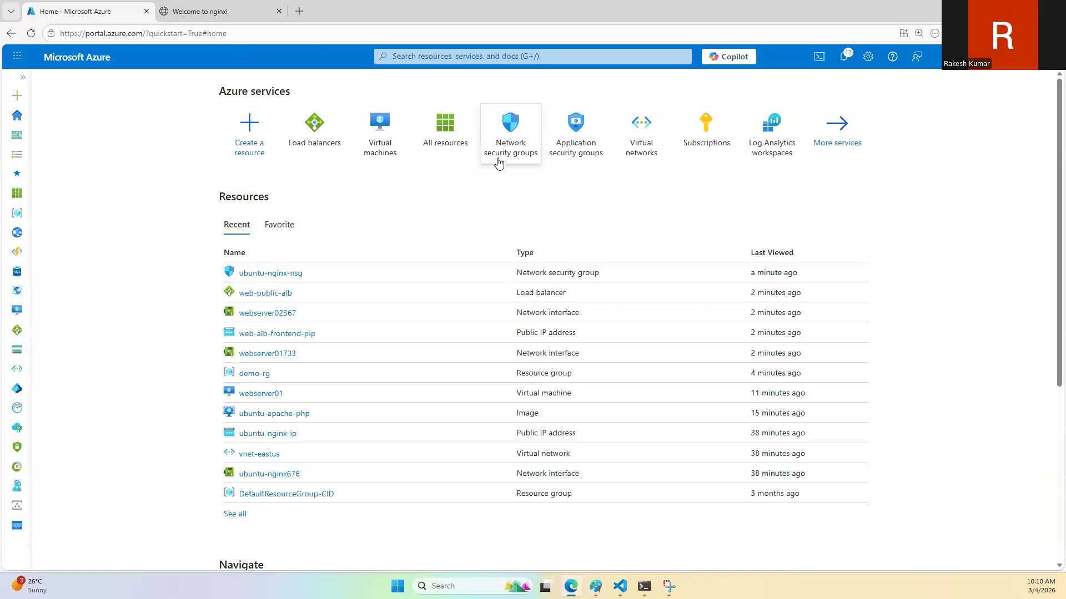
{"action": "left_click", "coordinate": [376, 139]}
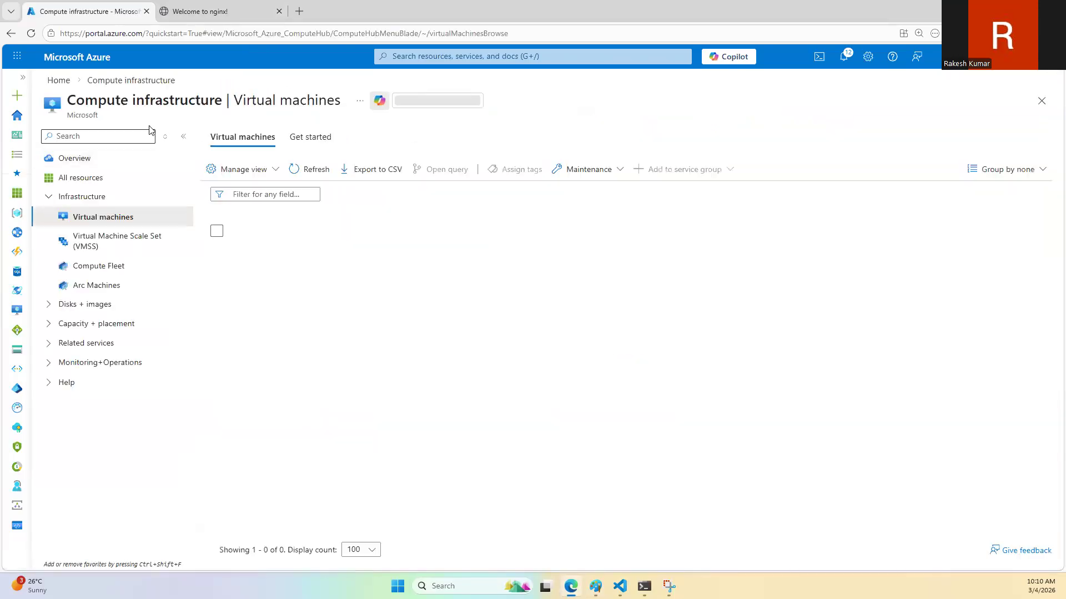
{"action": "left_click", "coordinate": [275, 255]}
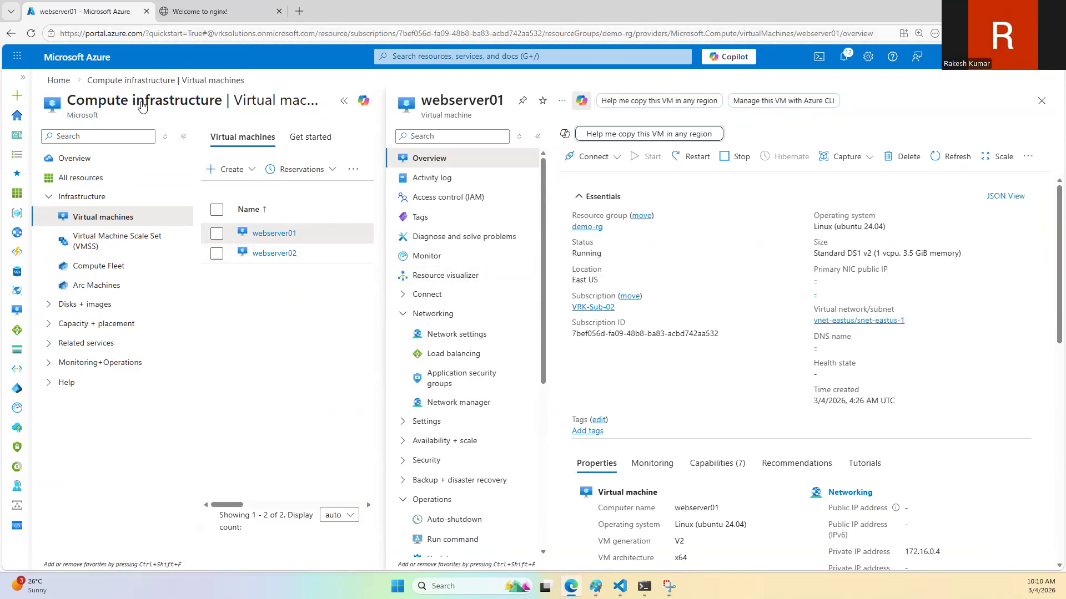
Step: Go back to the portal's home page, open the web-public-alb load balancer and collapse the resource list beside it
{"action": "left_click", "coordinate": [63, 83]}
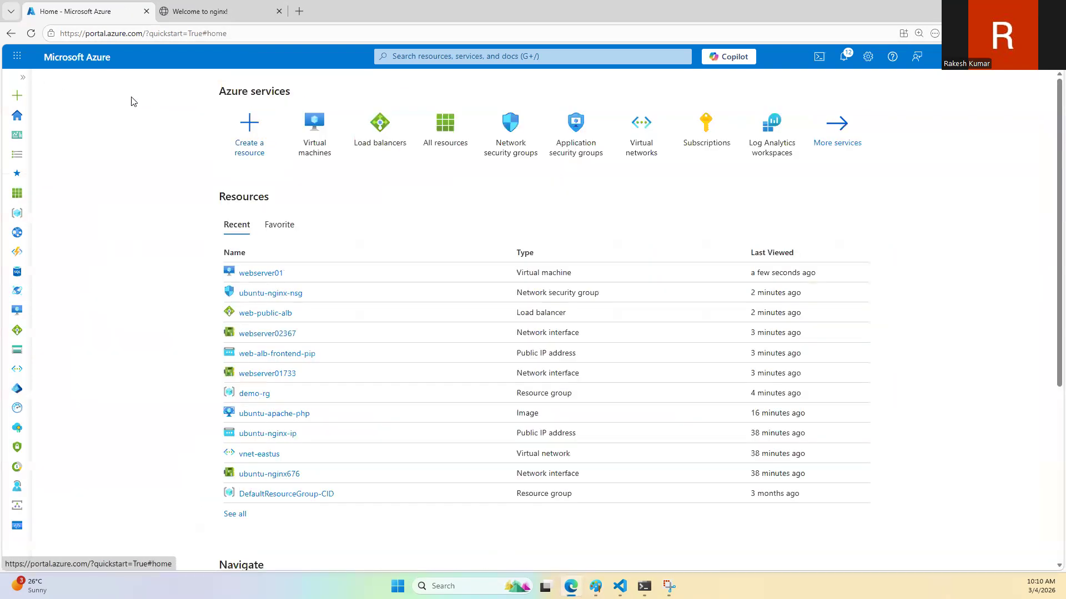
{"action": "left_click", "coordinate": [382, 144]}
{"action": "left_click", "coordinate": [280, 228]}
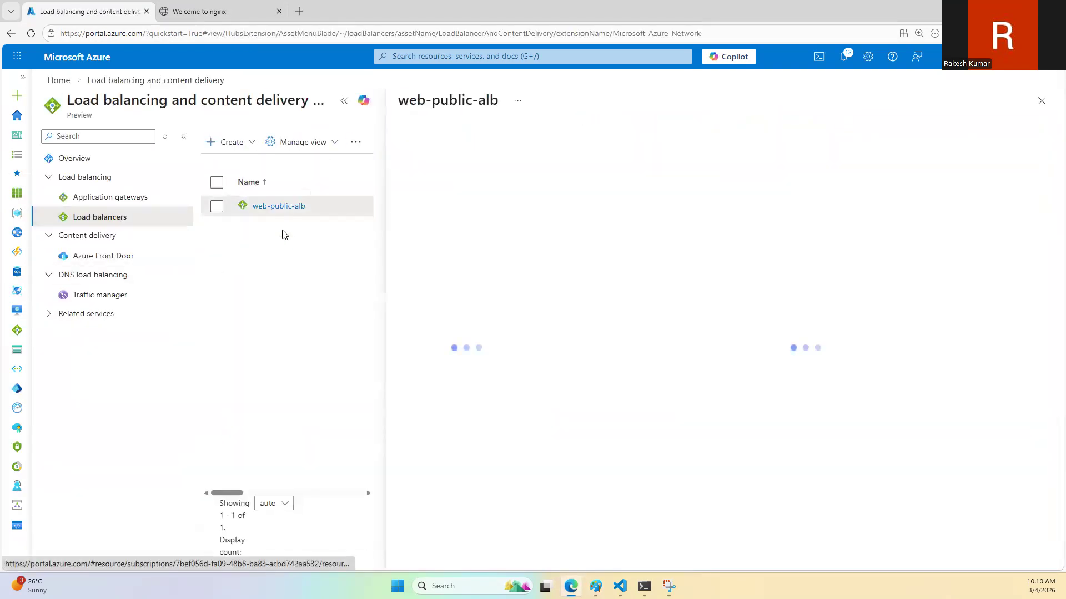
{"action": "left_click", "coordinate": [344, 101]}
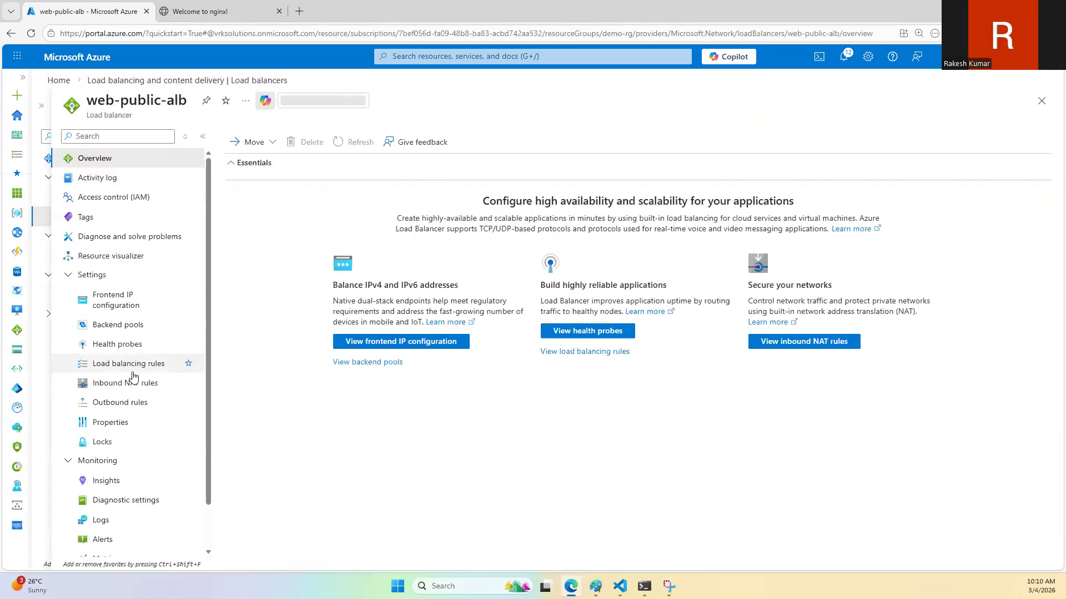
Step: Start a new inbound NAT rule on web-public-alb and name it VM01
{"action": "left_click", "coordinate": [131, 383]}
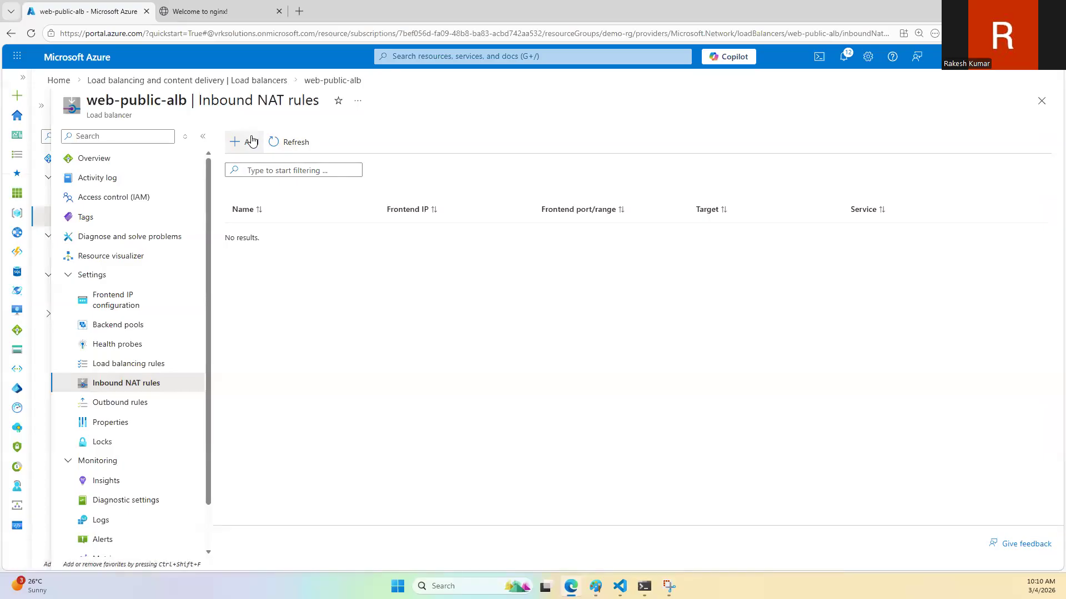
{"action": "left_click", "coordinate": [250, 142]}
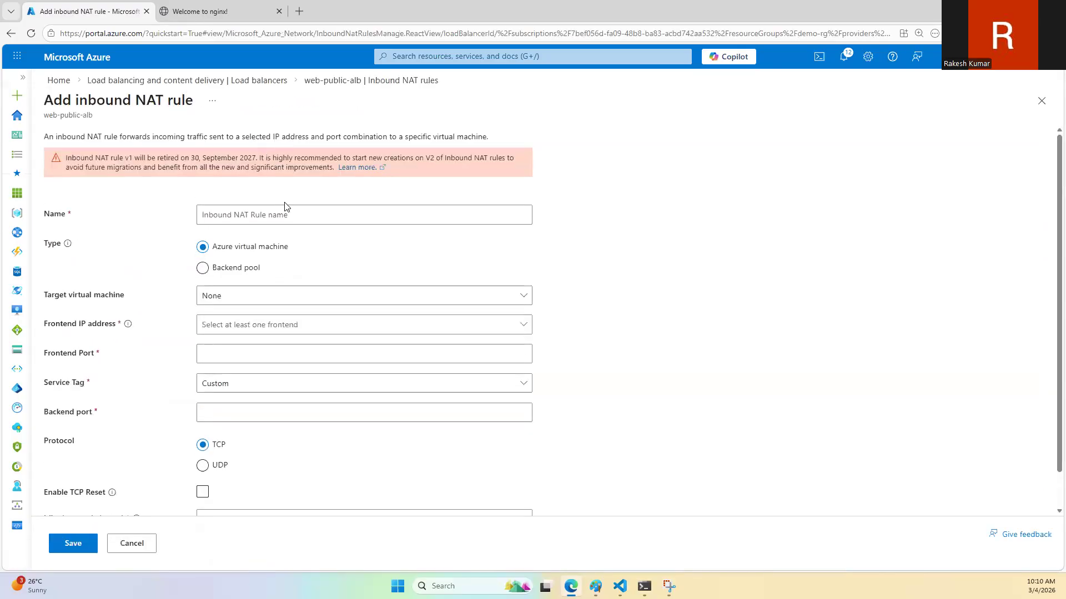
{"action": "left_click", "coordinate": [273, 215]}
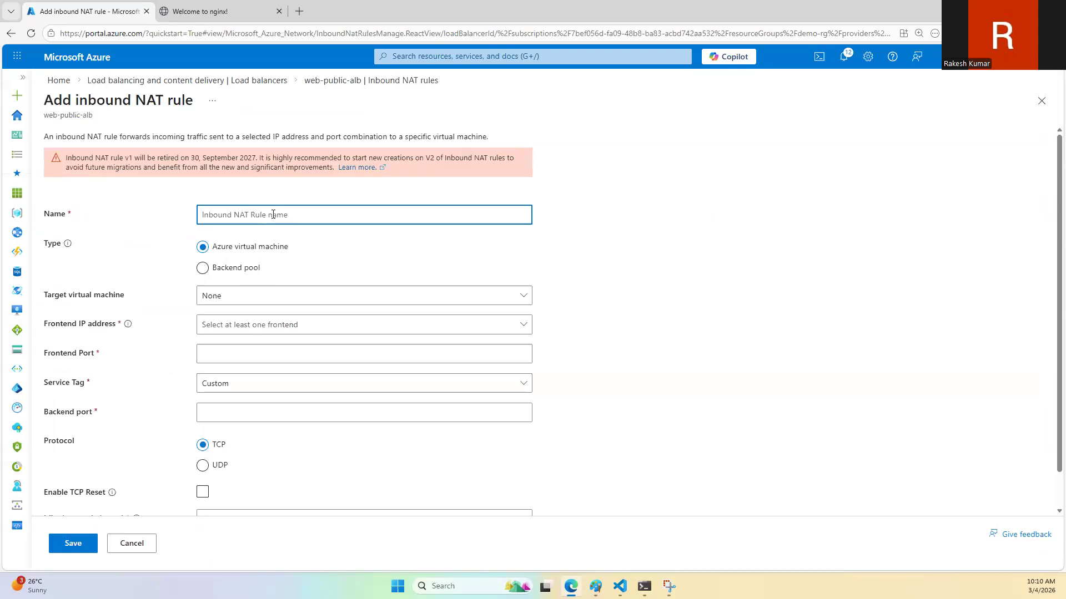
{"action": "type", "text": "R"}
{"action": "key", "text": "BackSpace"}
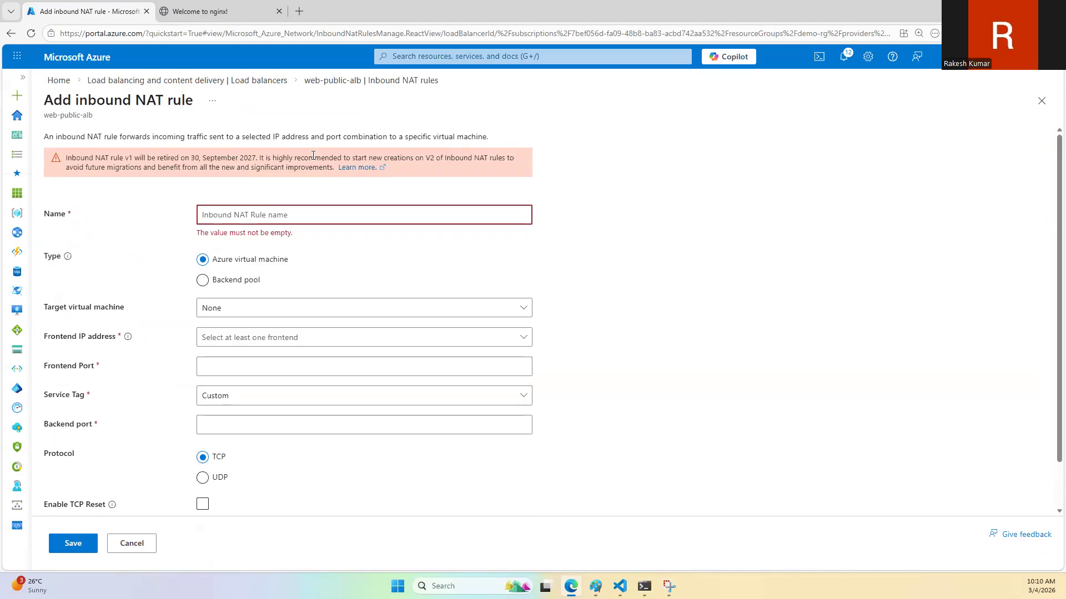
{"action": "type", "text": "VM01"}
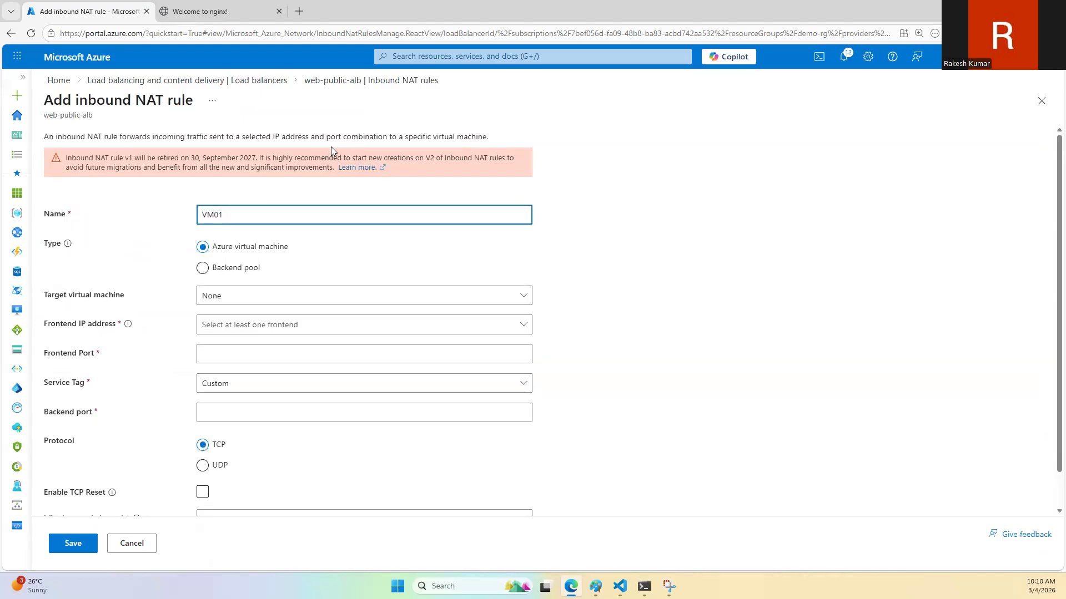
Step: Target the rule at webserver01 with network IP configuration ipconfig1 (172.16.0.4) and frontend IP web-alb-frontend (57.152.17.230)
{"action": "left_click", "coordinate": [239, 296]}
{"action": "left_click", "coordinate": [258, 340]}
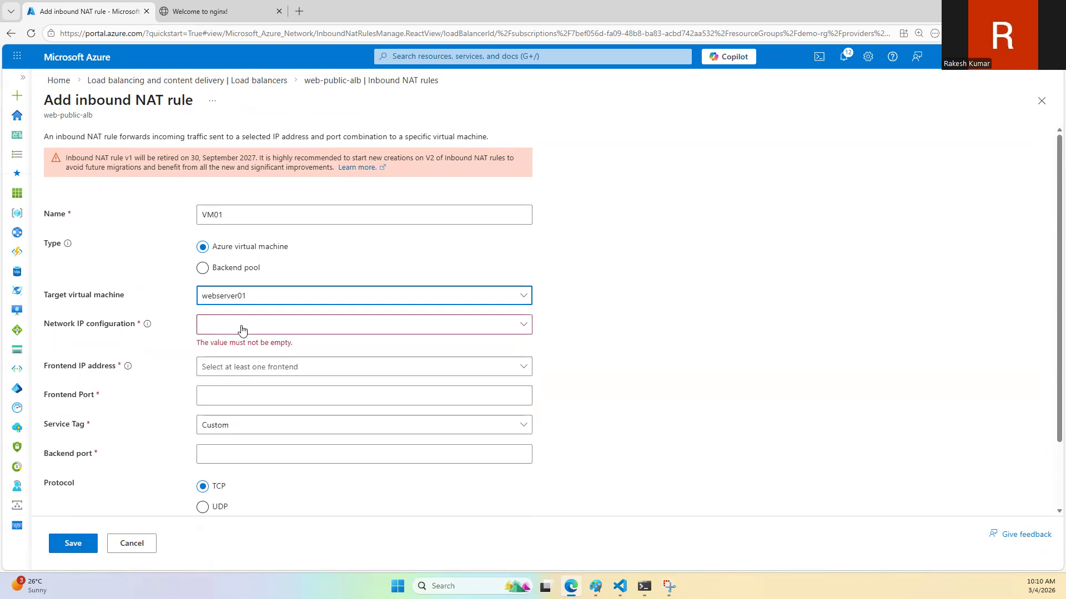
{"action": "left_click", "coordinate": [246, 330]}
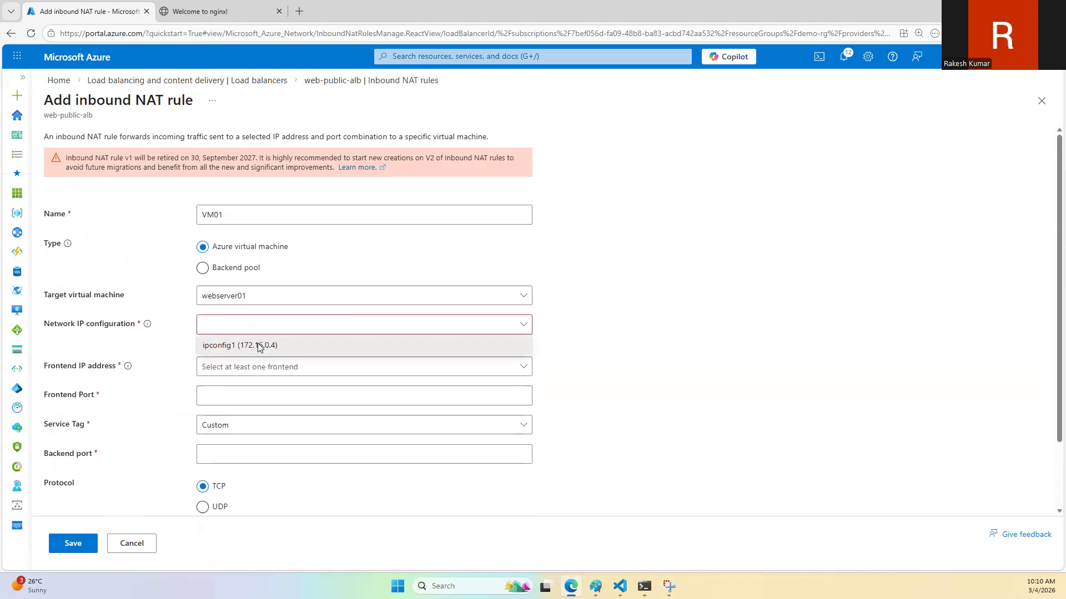
{"action": "left_click", "coordinate": [253, 345]}
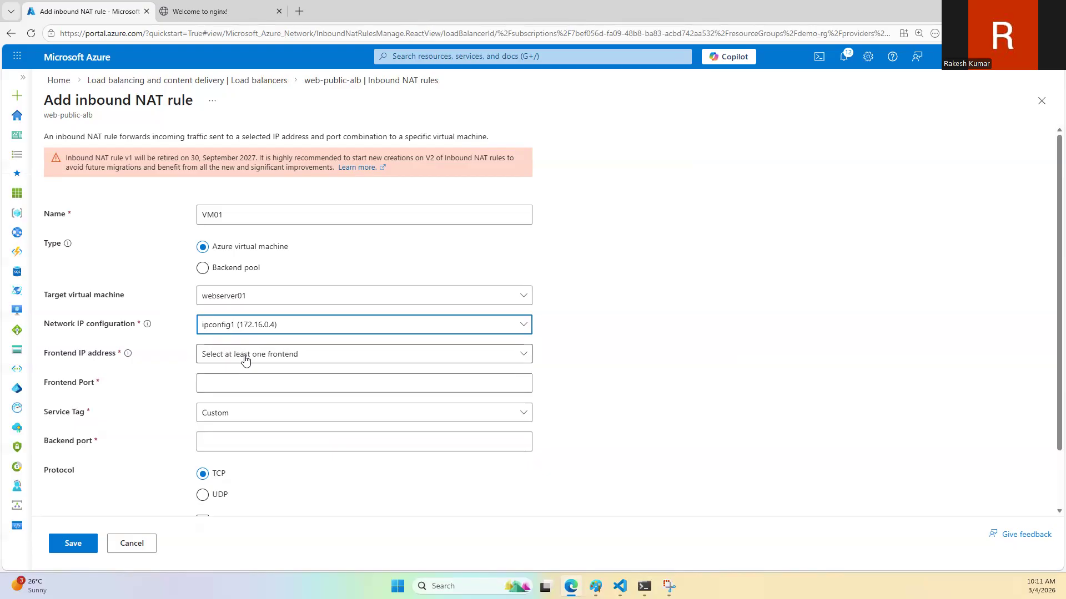
{"action": "left_click", "coordinate": [282, 355]}
{"action": "left_click", "coordinate": [280, 376]}
Step: Try frontend port 30000 with the SSH service tag and switch the tag back to Custom
{"action": "left_click", "coordinate": [223, 379]}
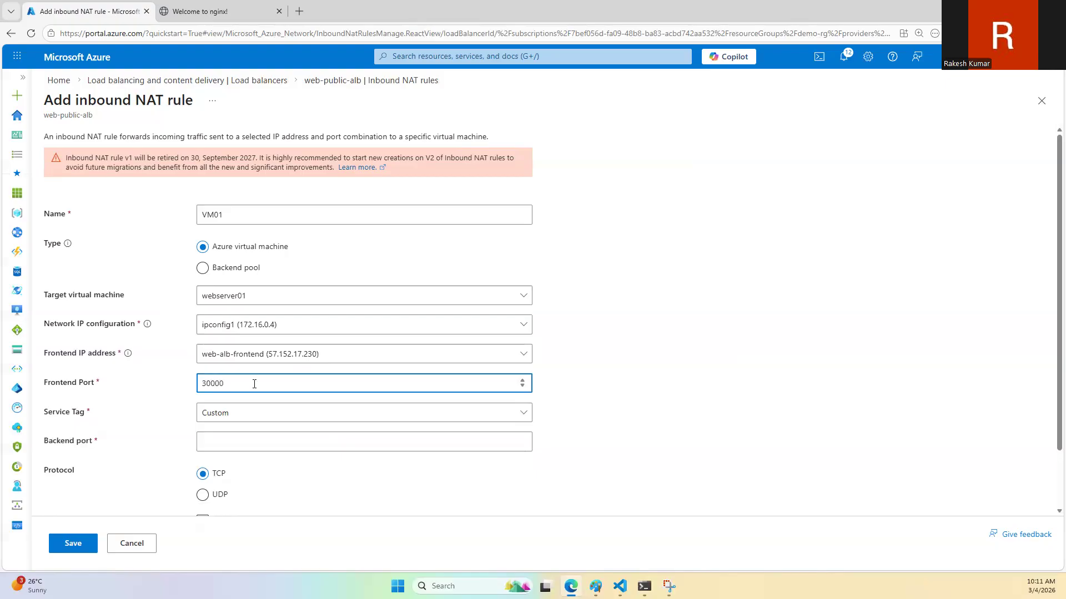
{"action": "left_click", "coordinate": [248, 413]}
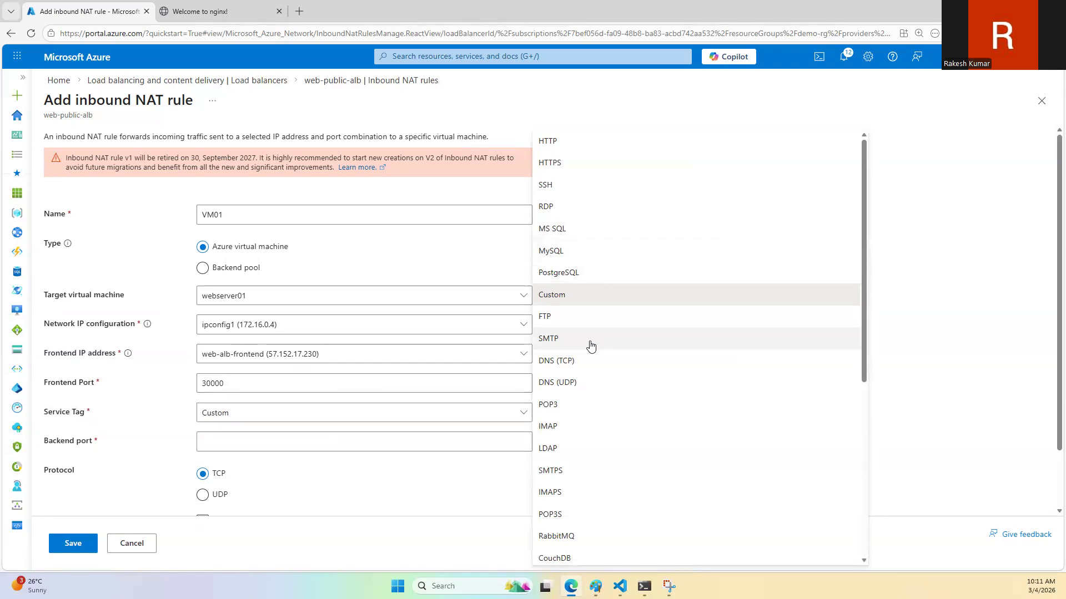
{"action": "left_click", "coordinate": [575, 185]}
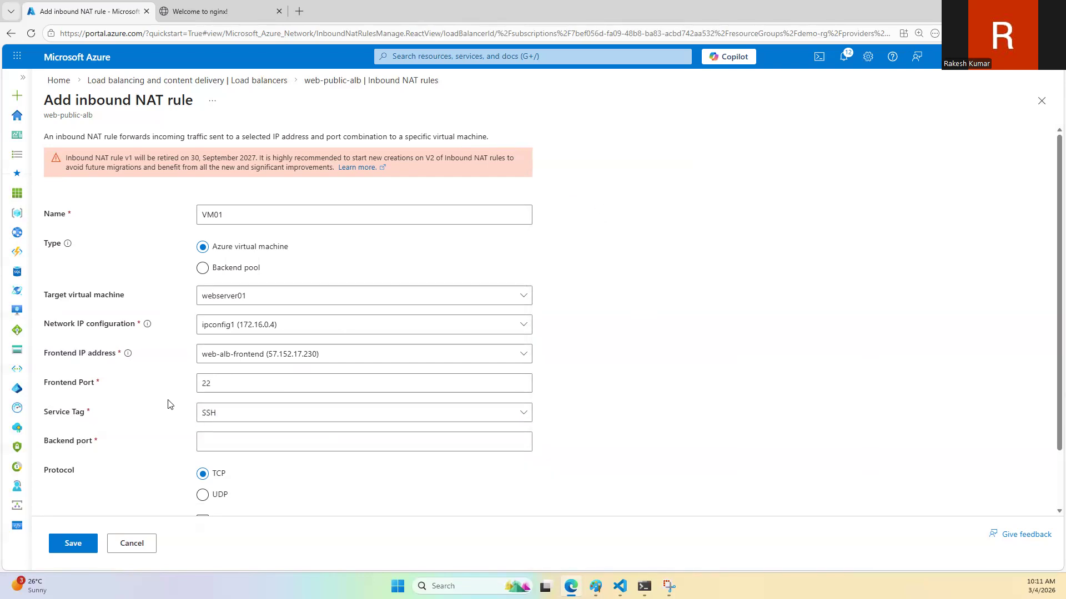
{"action": "left_click", "coordinate": [249, 385]}
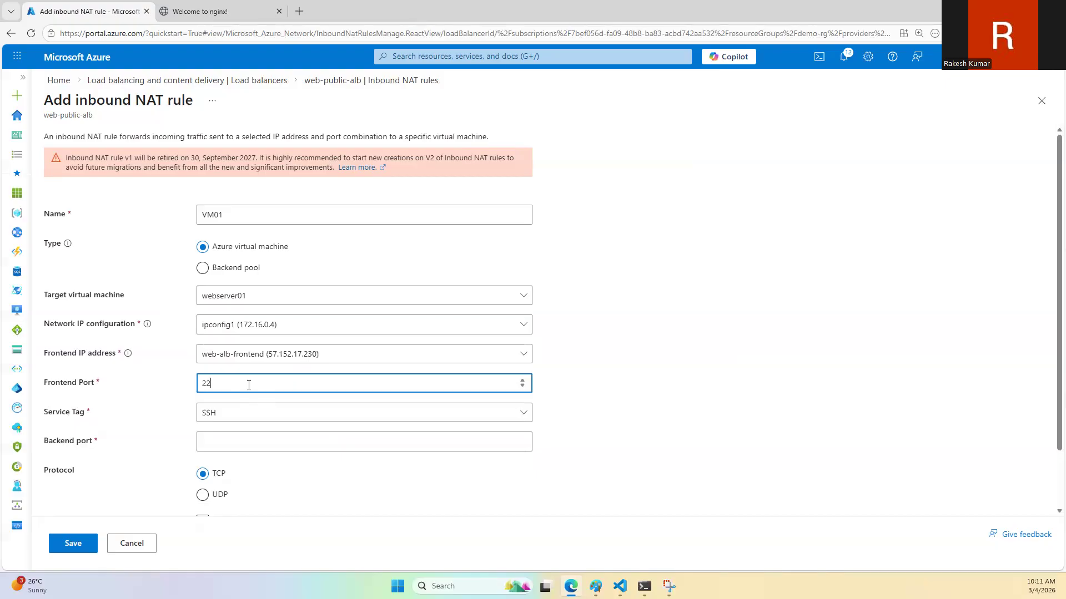
{"action": "left_click", "coordinate": [261, 414]}
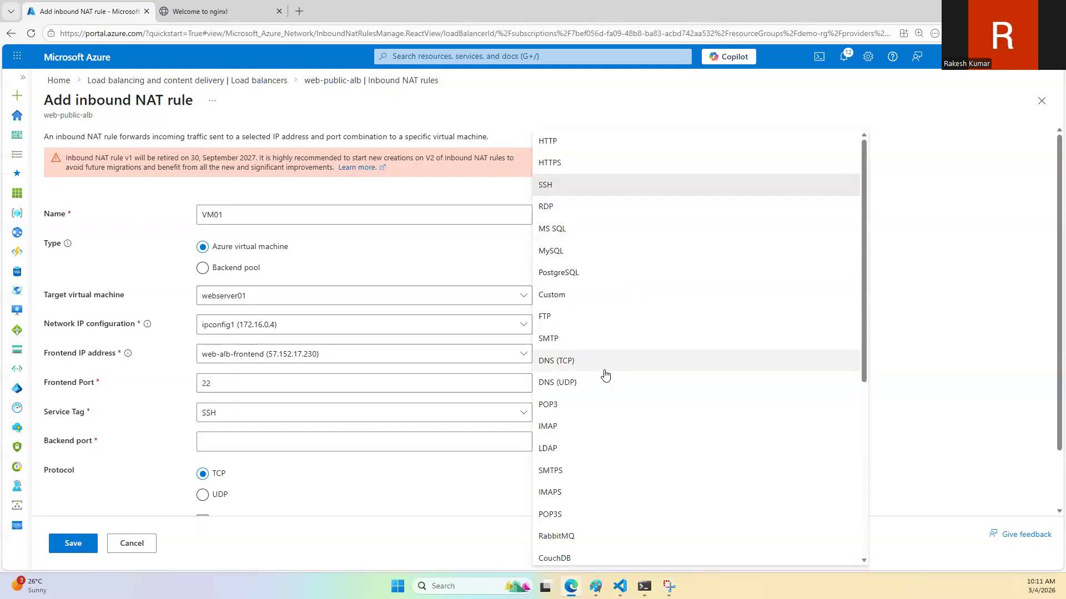
{"action": "left_click", "coordinate": [599, 295]}
Step: Set the VM01 rule's frontend port to 30000 and backend port to 22, and save the rule
{"action": "left_click", "coordinate": [243, 375]}
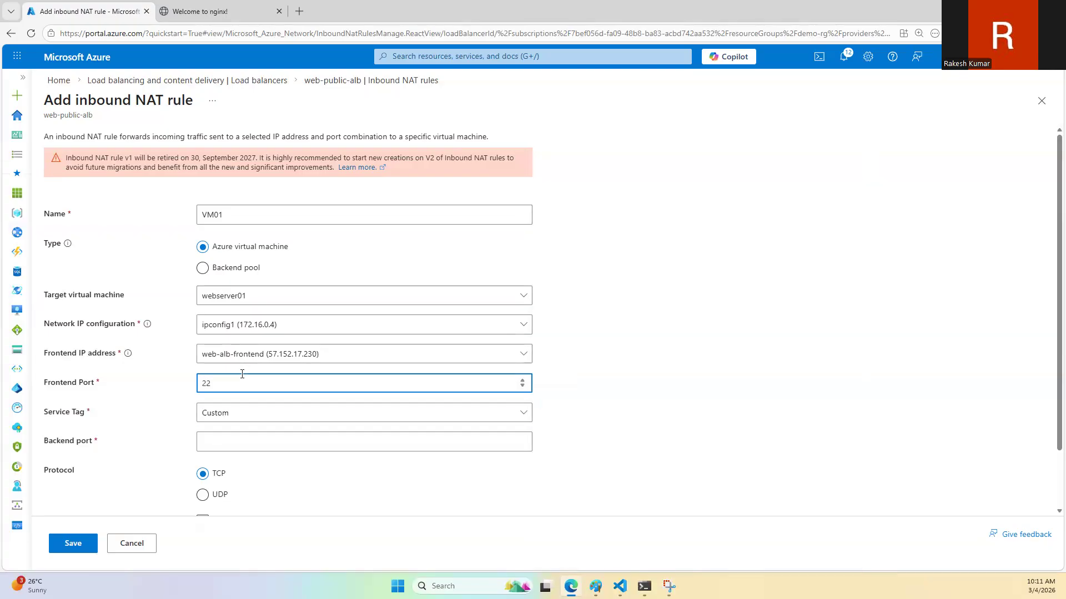
{"action": "key", "text": "BackSpace"}
{"action": "type", "text": "30000"}
{"action": "left_click", "coordinate": [238, 439]}
{"action": "left_click", "coordinate": [614, 404]}
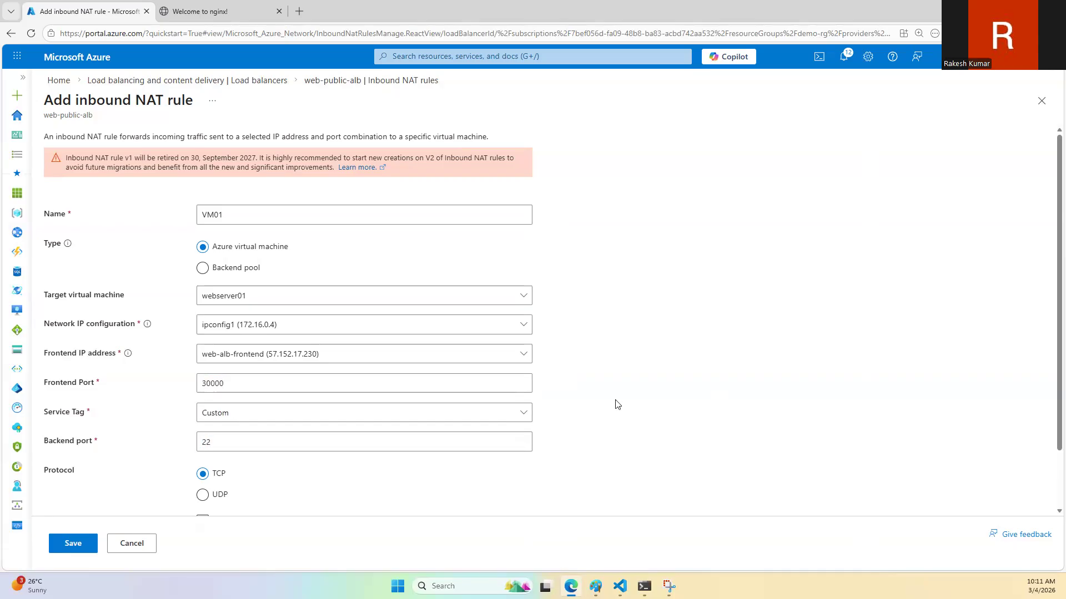
{"action": "scroll", "coordinate": [461, 364], "scroll_direction": "down", "scroll_amount": 2}
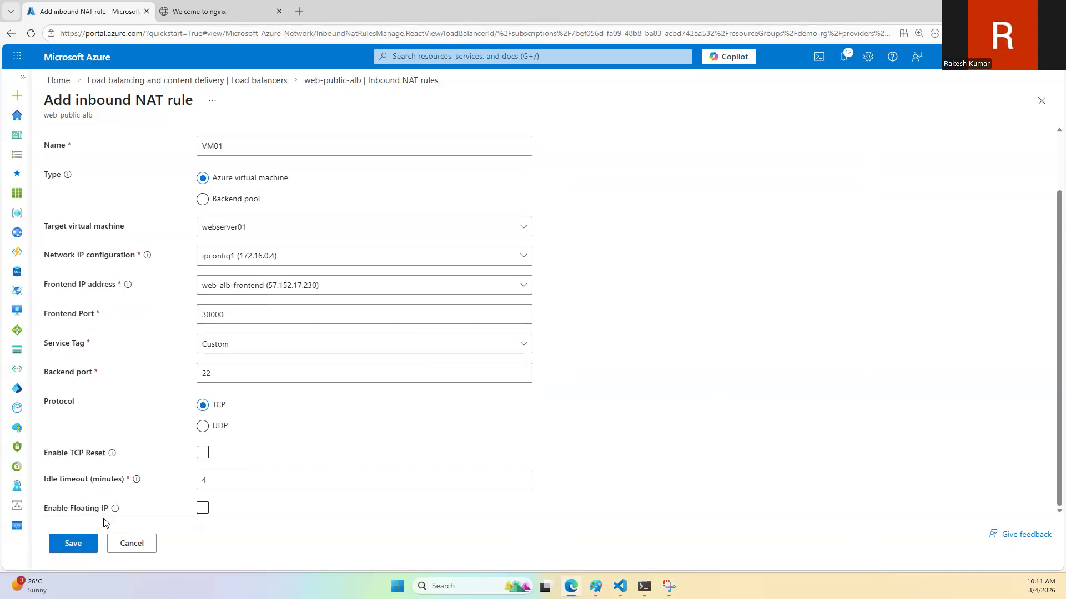
{"action": "left_click", "coordinate": [67, 542]}
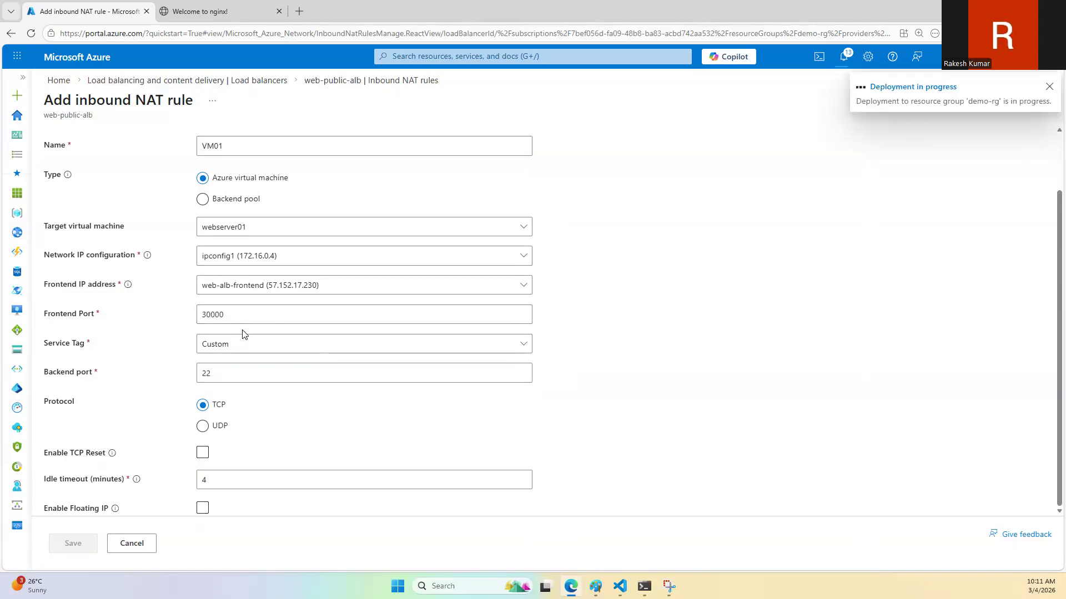
Step: Check the VM01 rule's deployment status in the notifications and return to the load balancer's inbound NAT rules
{"action": "scroll", "coordinate": [243, 334], "scroll_direction": "up", "scroll_amount": 2}
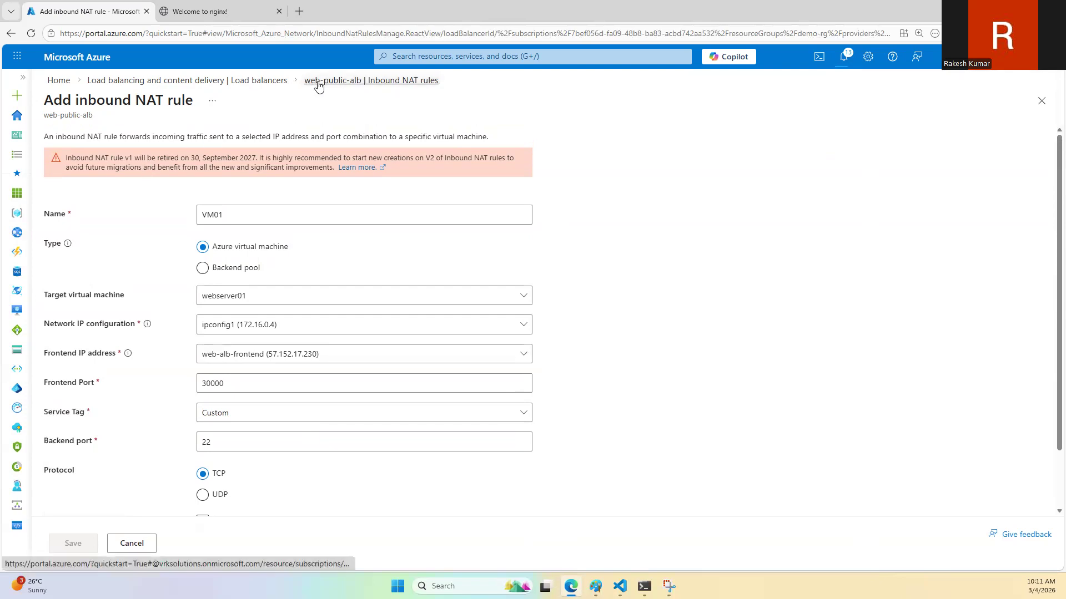
{"action": "left_click", "coordinate": [843, 57]}
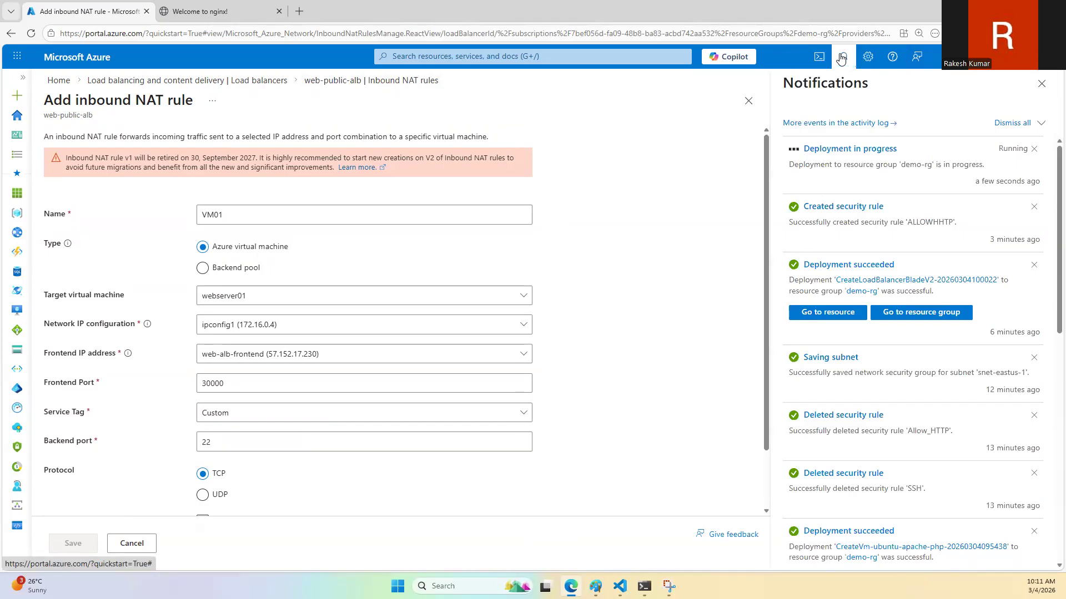
{"action": "left_click", "coordinate": [841, 58]}
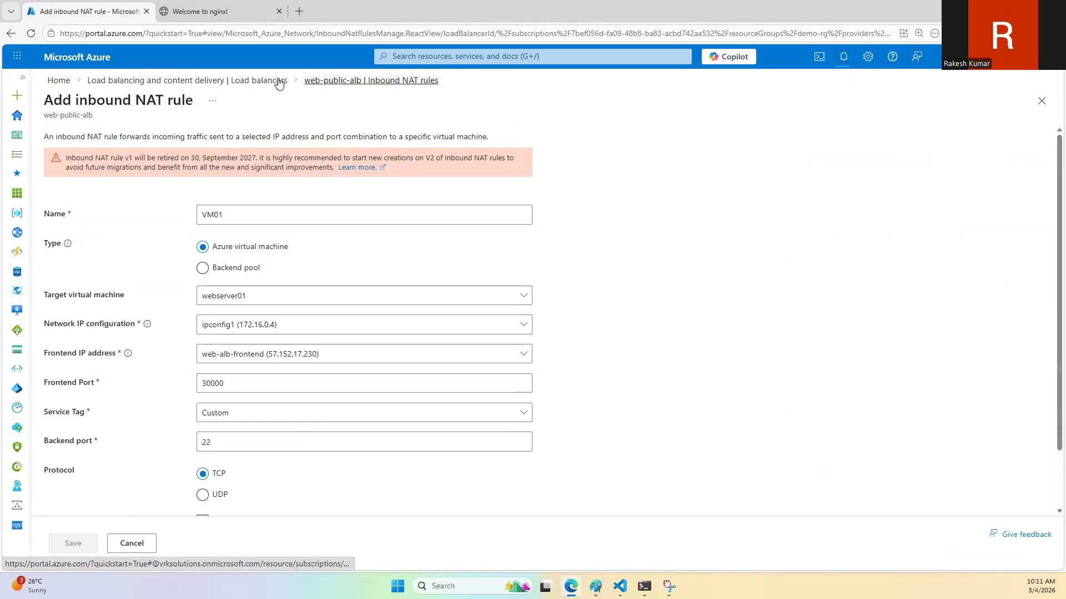
{"action": "left_click", "coordinate": [319, 81]}
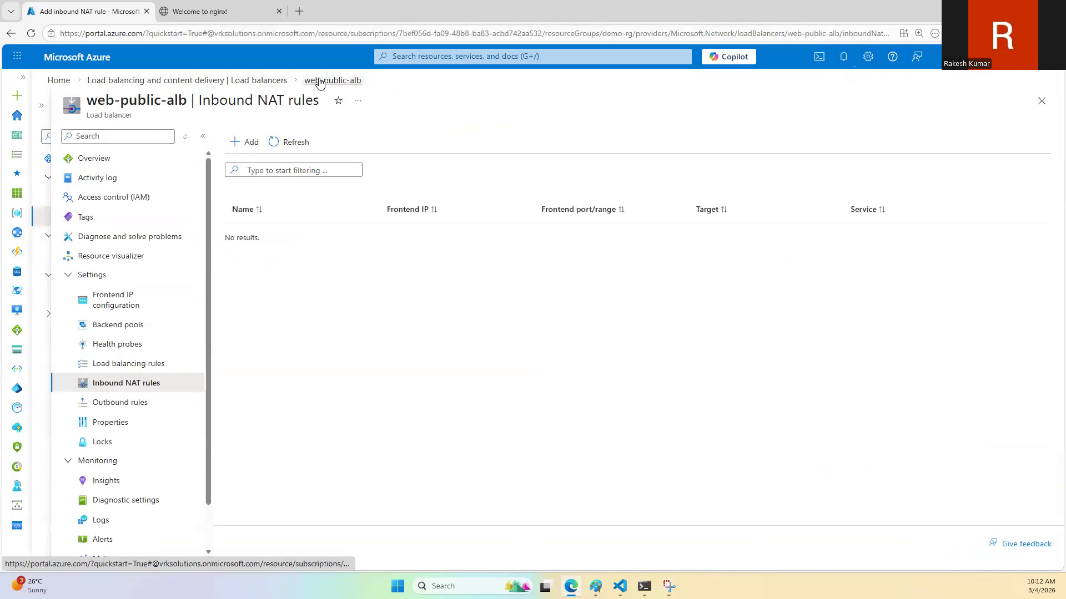
Step: Start a second inbound NAT rule named vm02 for webserver02, using ipconfig1 (172.16.0.5) and frontend IP web-alb-frontend (57.152.17.230)
{"action": "left_click", "coordinate": [253, 144]}
{"action": "left_click", "coordinate": [245, 215]}
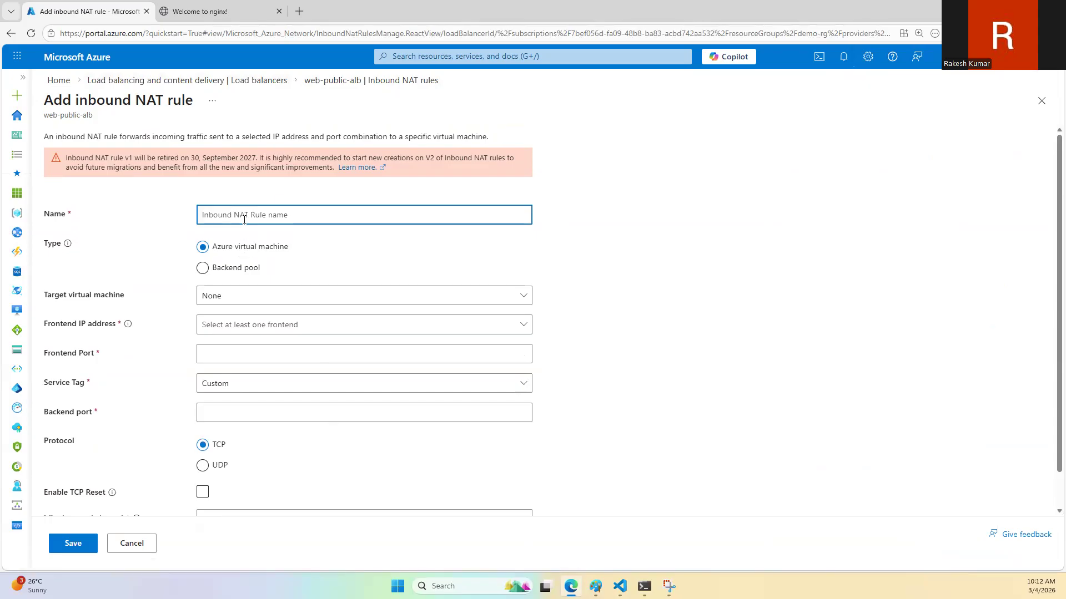
{"action": "type", "text": "vm02"}
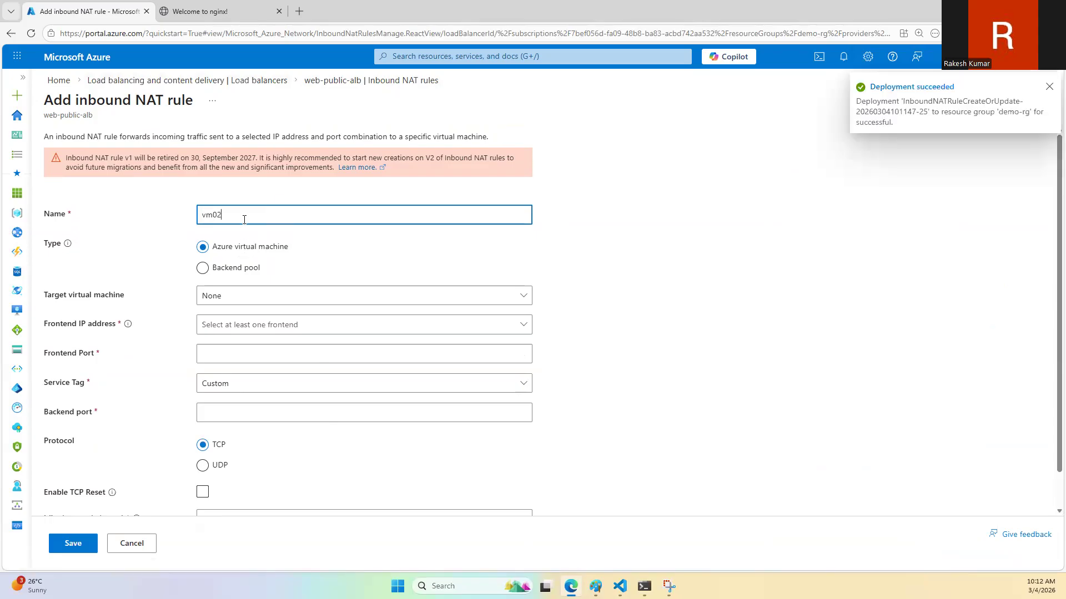
{"action": "left_click", "coordinate": [238, 296]}
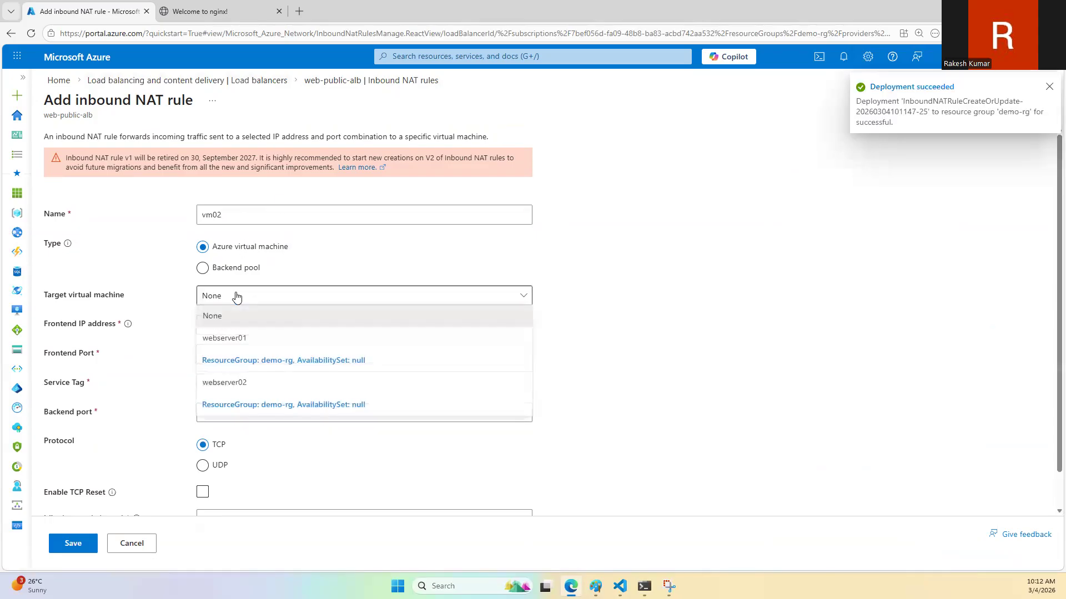
{"action": "left_click", "coordinate": [239, 381]}
{"action": "left_click", "coordinate": [241, 327]}
{"action": "left_click", "coordinate": [241, 345]}
{"action": "left_click", "coordinate": [239, 360]}
{"action": "left_click", "coordinate": [237, 373]}
Step: Set the vm02 rule's frontend port to 30001 and backend port to 22, and save the rule
{"action": "left_click", "coordinate": [227, 386]}
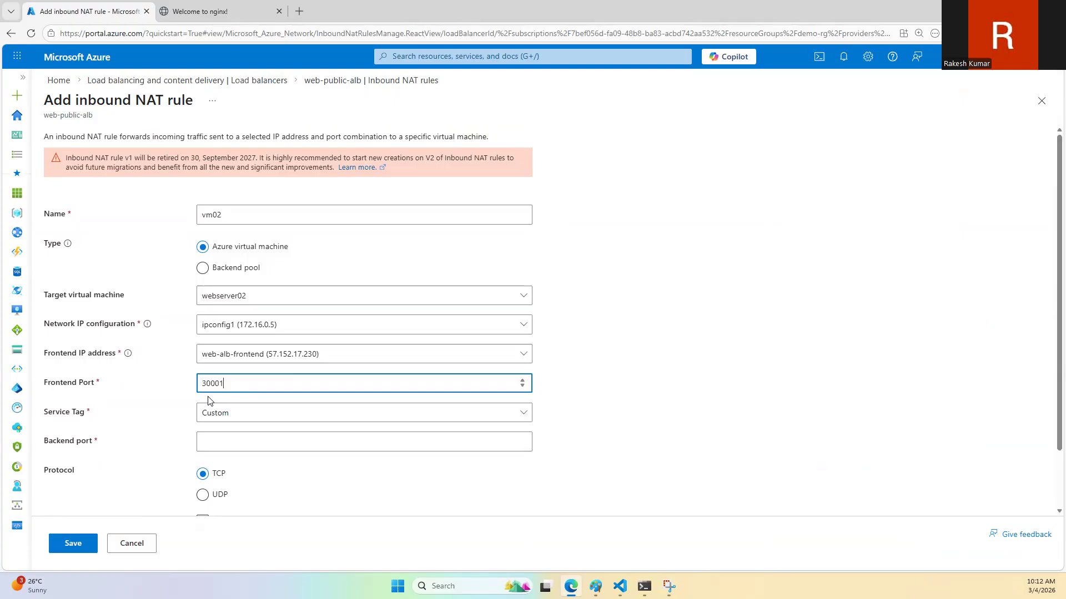
{"action": "left_click", "coordinate": [220, 444]}
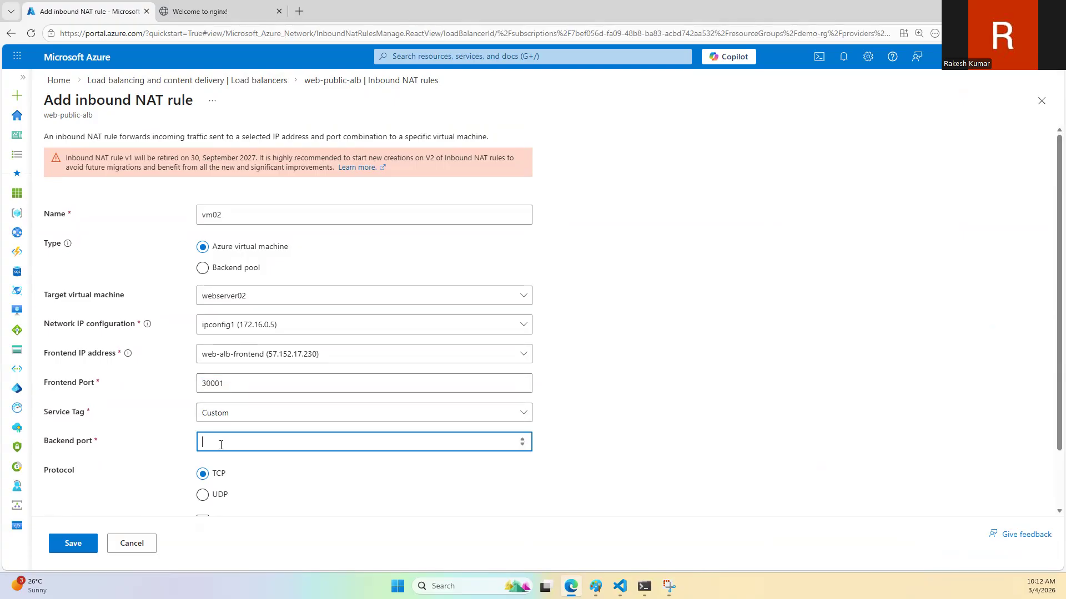
{"action": "scroll", "coordinate": [234, 427], "scroll_direction": "down", "scroll_amount": 2}
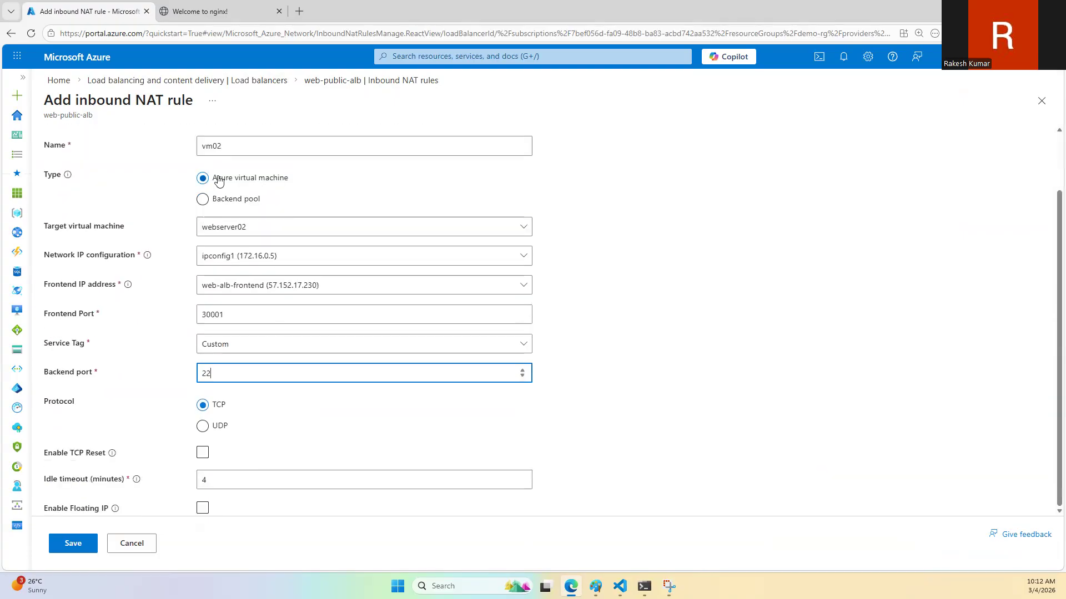
{"action": "left_click", "coordinate": [80, 545]}
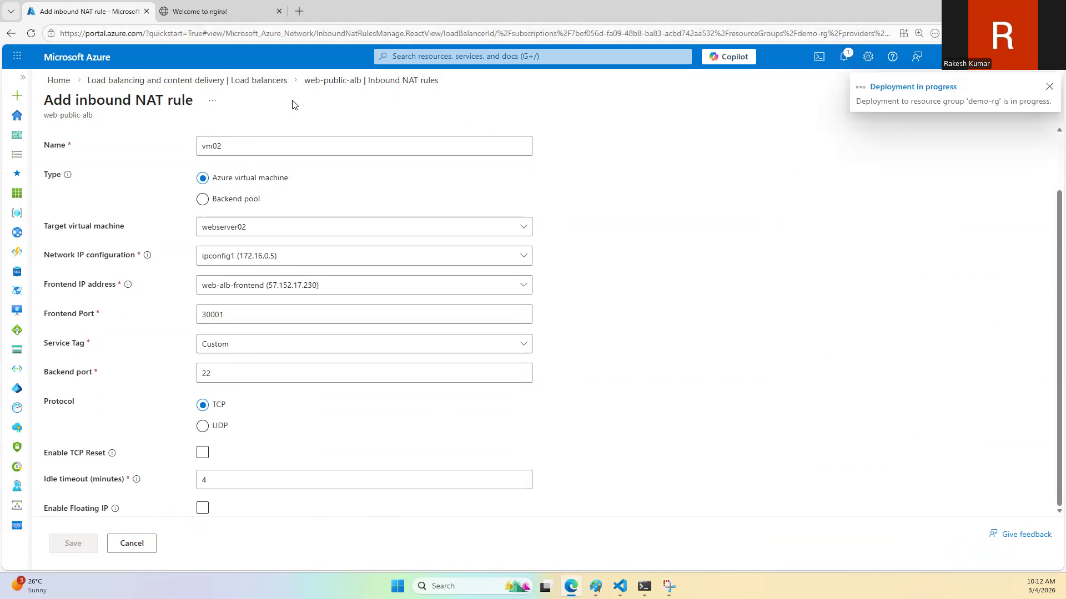
Step: Check the vm02 rule's deployment status, return to the inbound NAT rules and refresh the list
{"action": "left_click", "coordinate": [843, 61]}
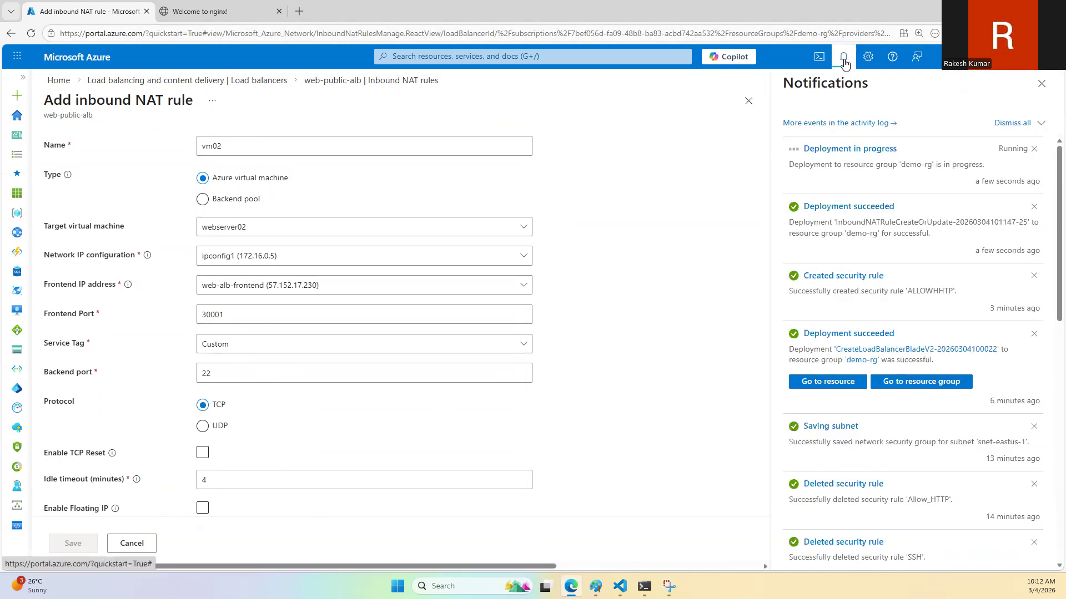
{"action": "left_click", "coordinate": [843, 61]}
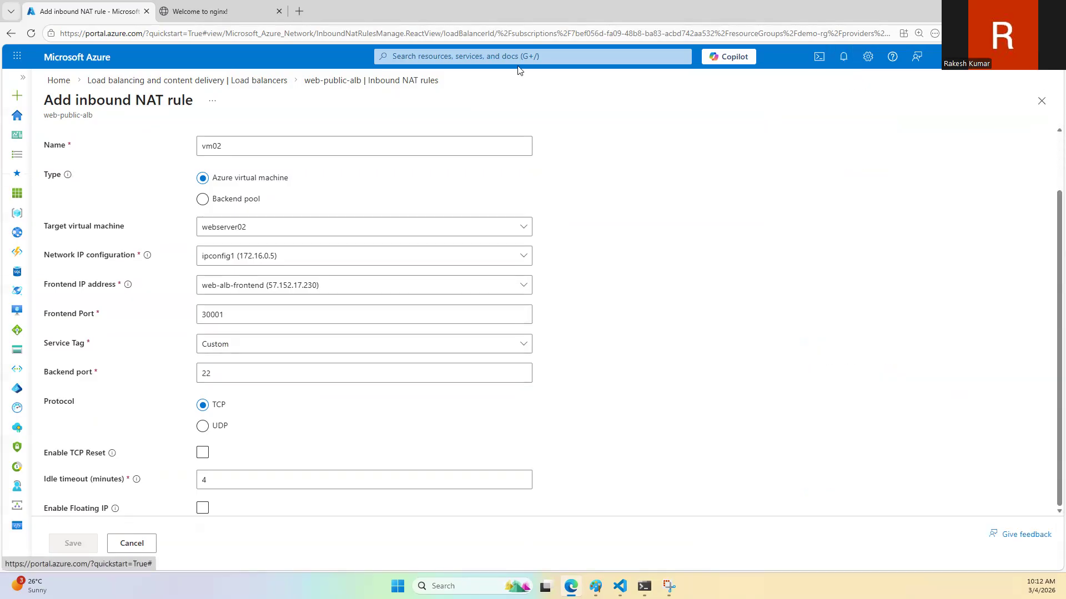
{"action": "left_click", "coordinate": [339, 83]}
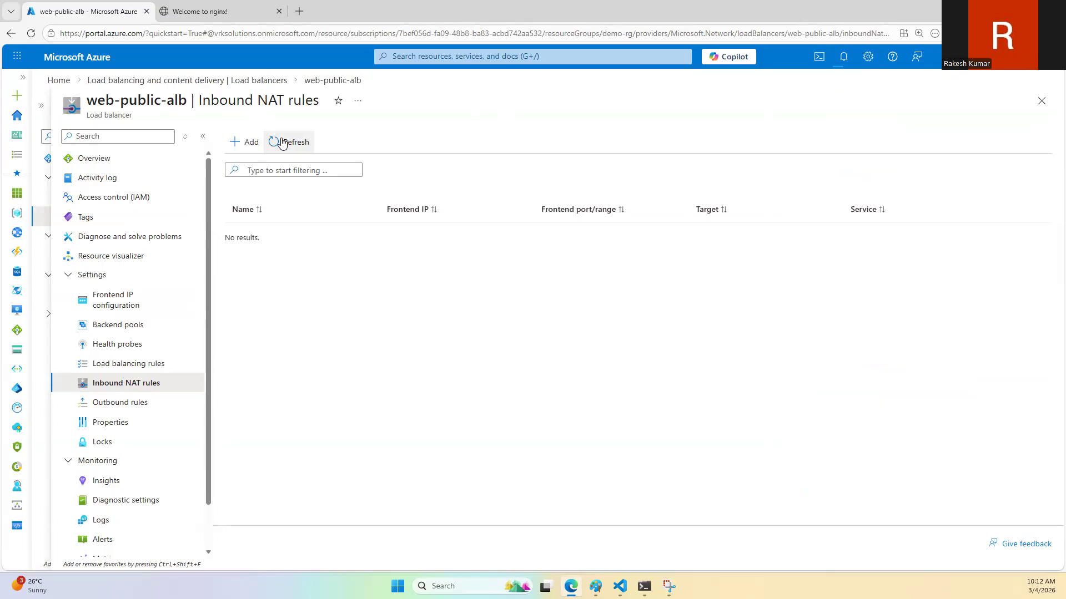
{"action": "left_click", "coordinate": [282, 142]}
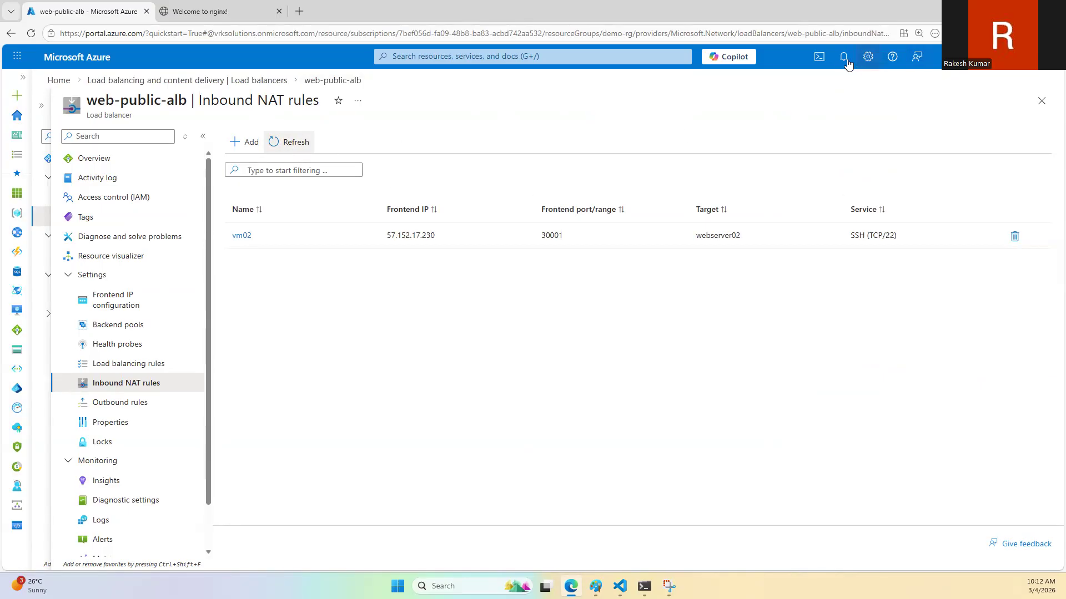
Step: Recheck the deployment notifications, go back to the load balancers list and reload the page
{"action": "left_click", "coordinate": [842, 57]}
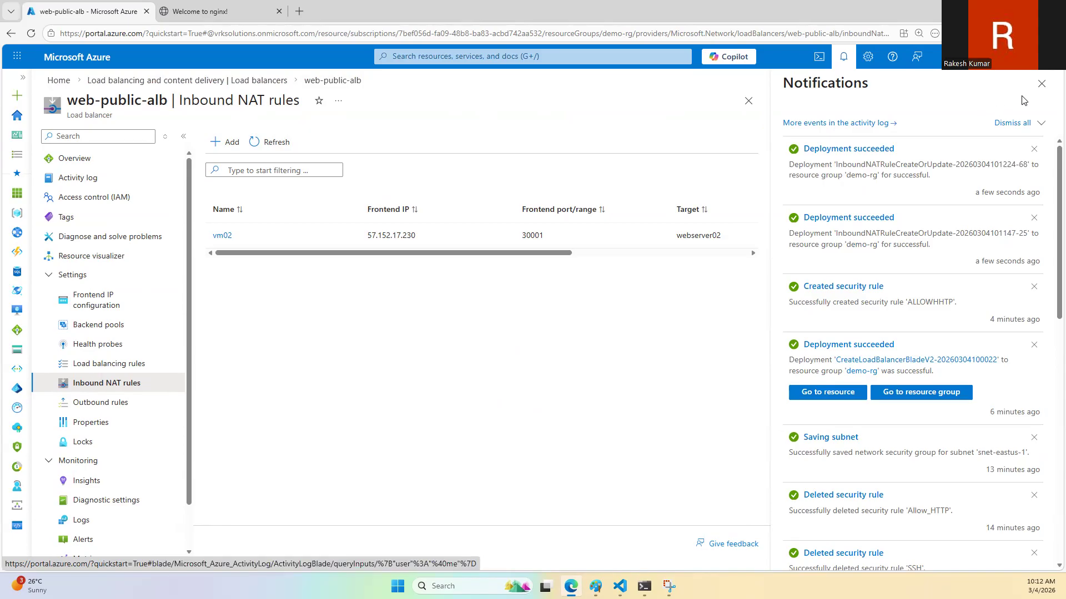
{"action": "left_click", "coordinate": [1041, 84]}
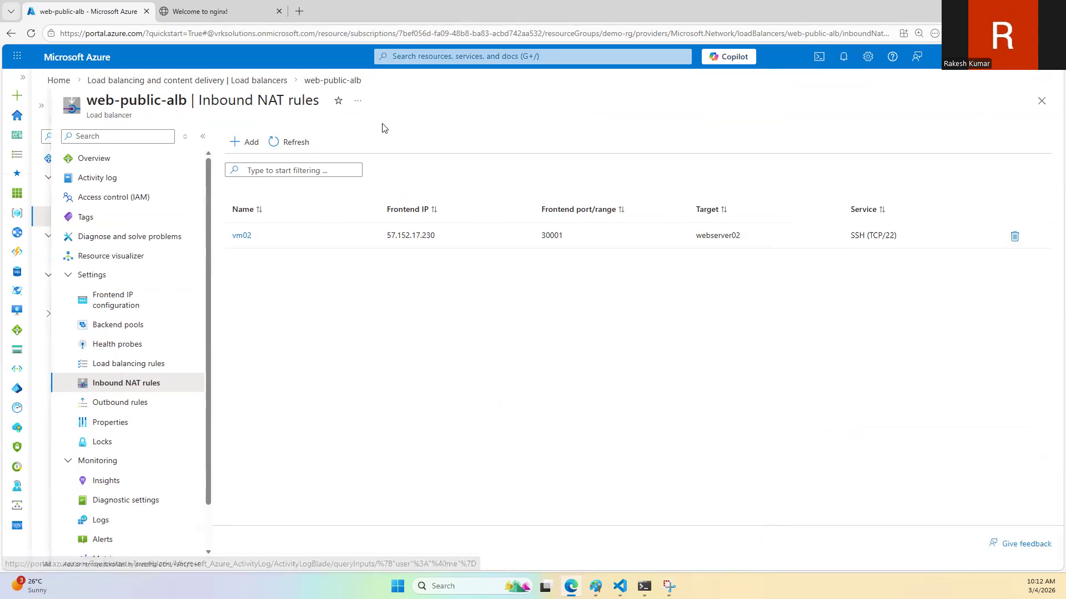
{"action": "left_click", "coordinate": [178, 82]}
{"action": "left_click", "coordinate": [31, 34]}
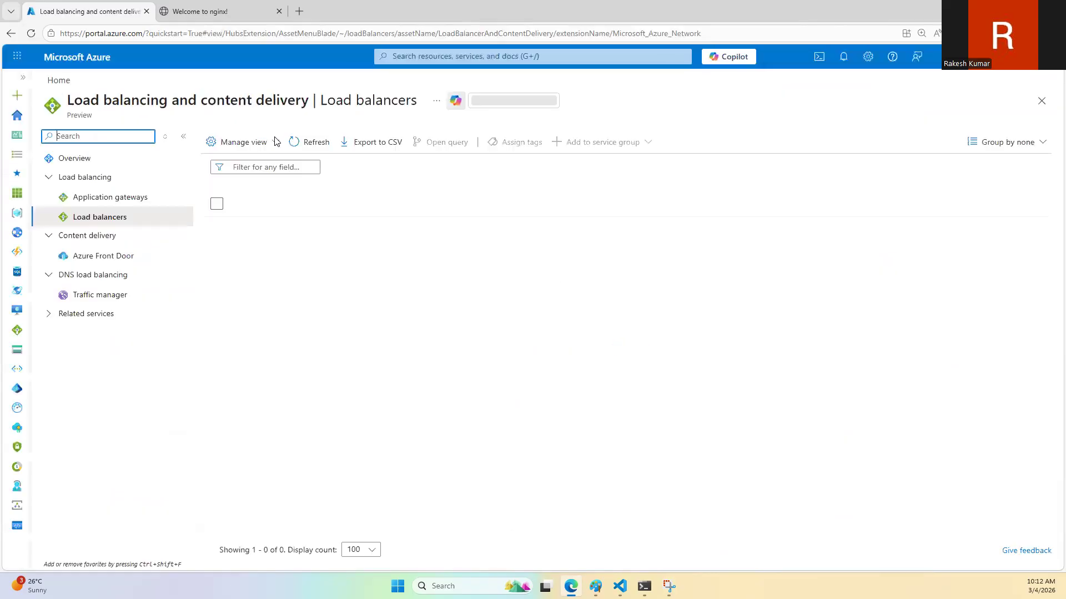
Step: Open the inbound NAT rules of the web-public-alb load balancer and collapse the load balancers list
{"action": "left_click", "coordinate": [278, 227]}
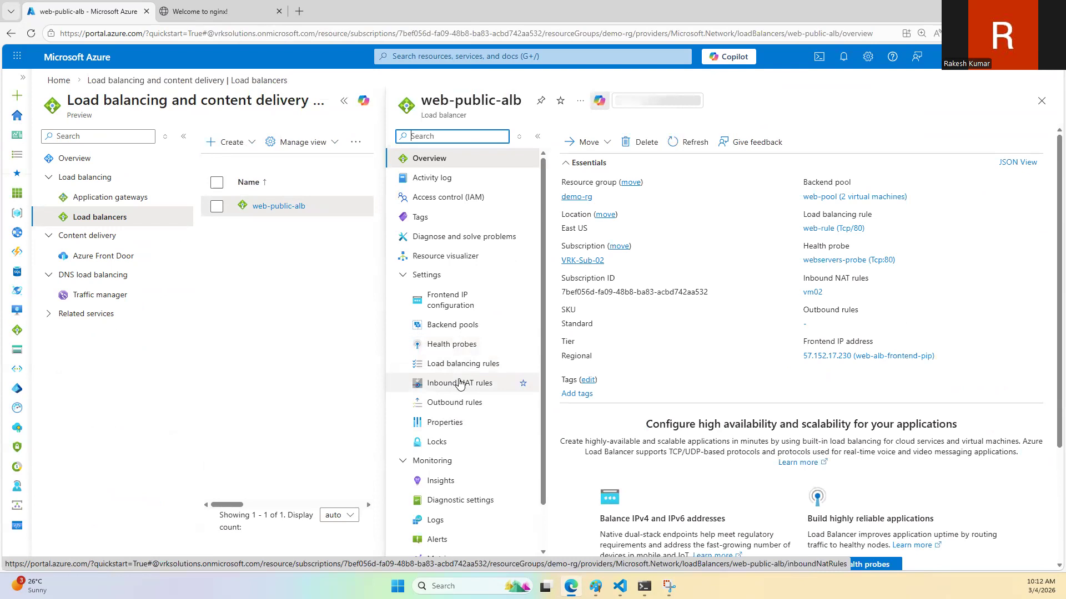
{"action": "left_click", "coordinate": [456, 383]}
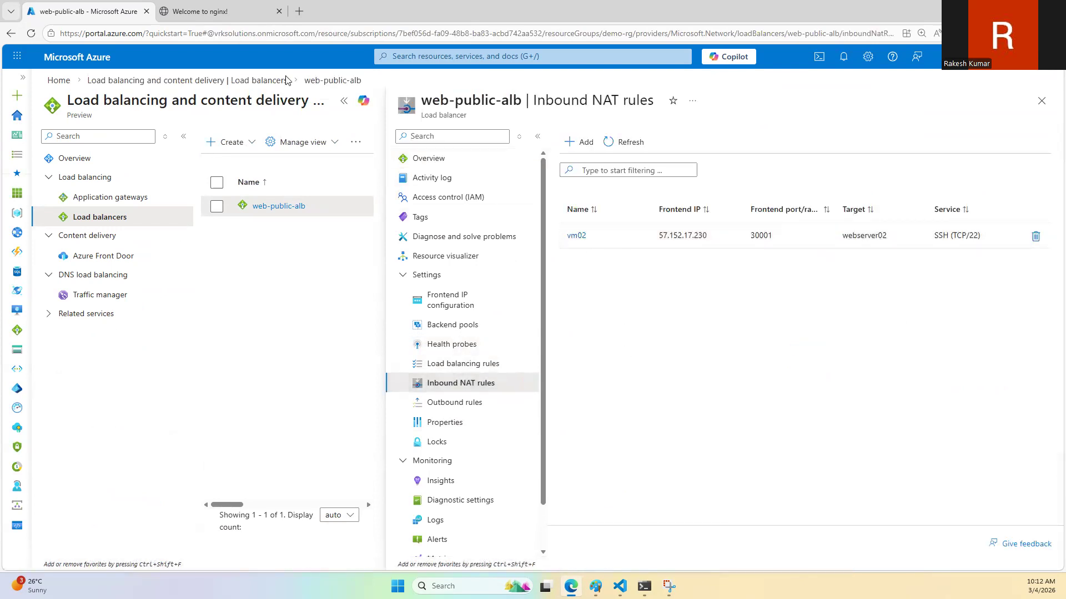
{"action": "left_click", "coordinate": [344, 101]}
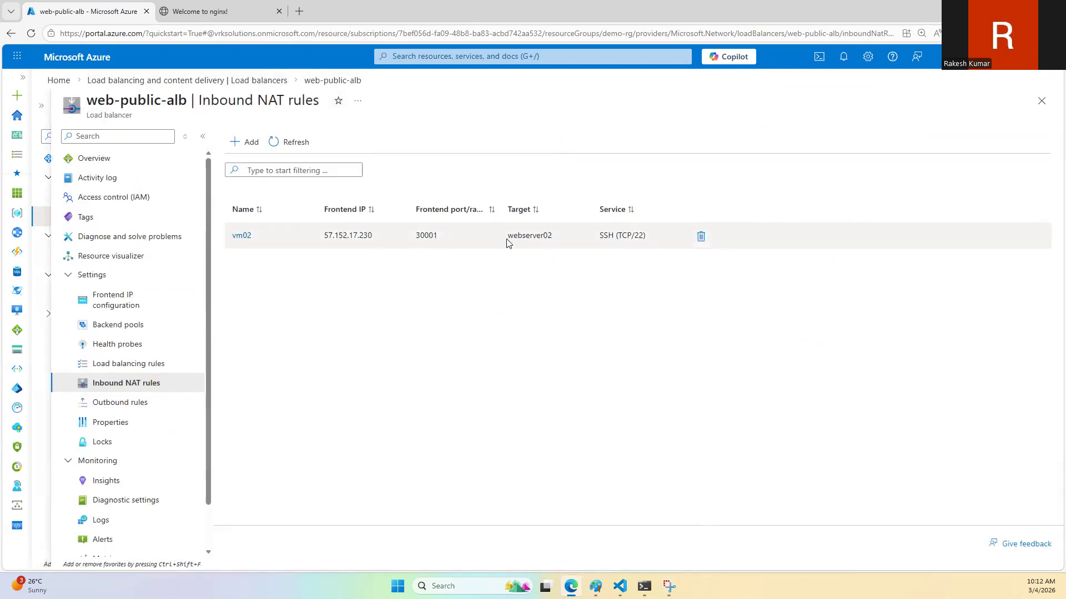
Step: Start an inbound NAT rule named vm01 for webserver01, using ipconfig1 (172.16.0.4) and frontend IP web-alb-frontend (57.152.17.230)
{"action": "left_click", "coordinate": [253, 145]}
{"action": "left_click", "coordinate": [240, 222]}
{"action": "type", "text": "webs"}
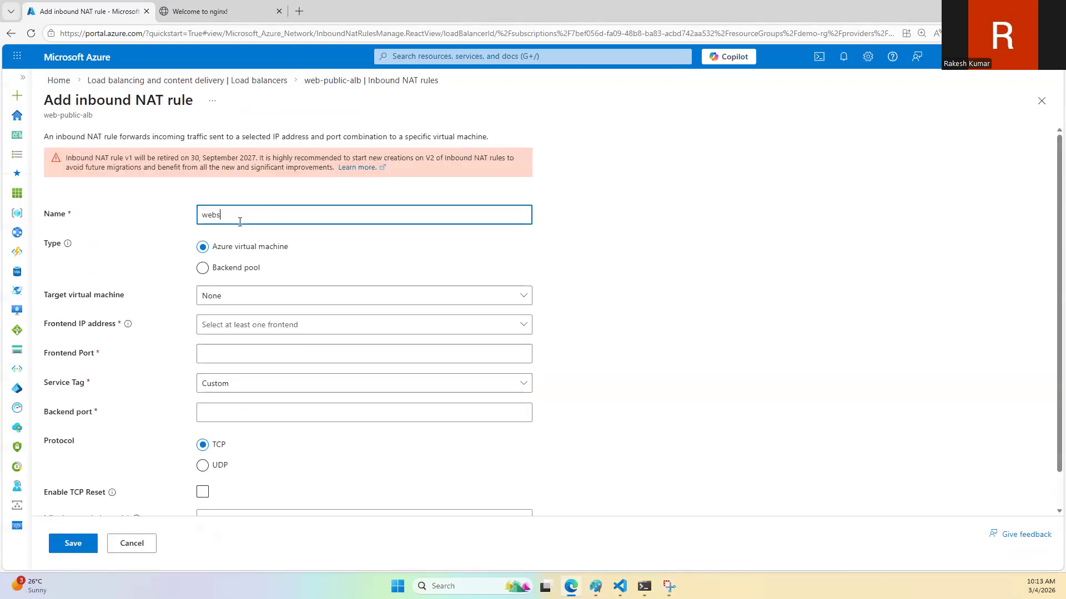
{"action": "type", "text": "01"}
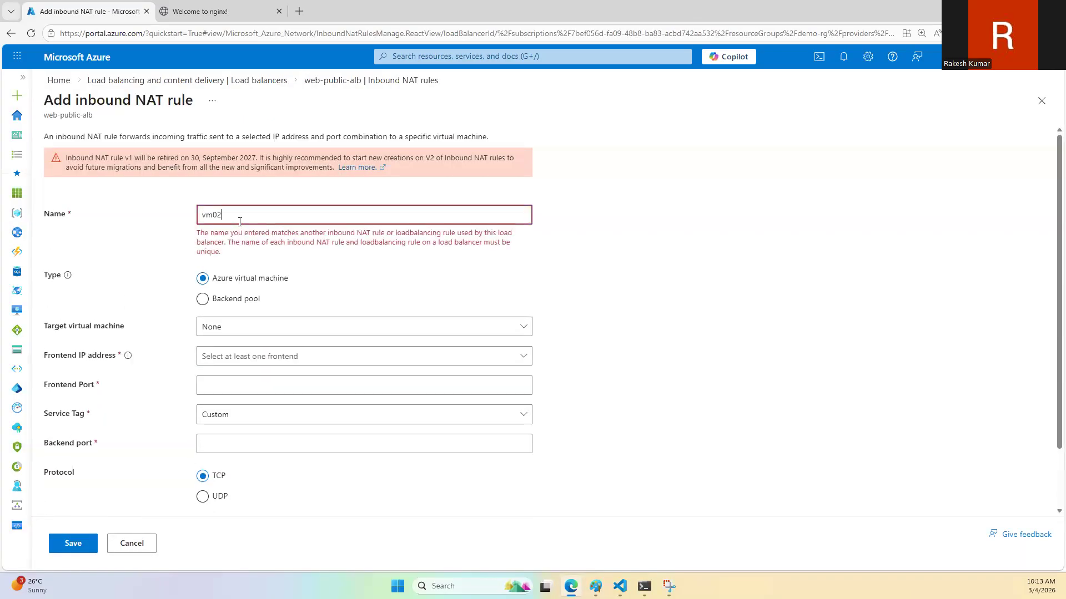
{"action": "left_click", "coordinate": [226, 294]}
{"action": "left_click", "coordinate": [241, 302]}
{"action": "left_click", "coordinate": [241, 302]}
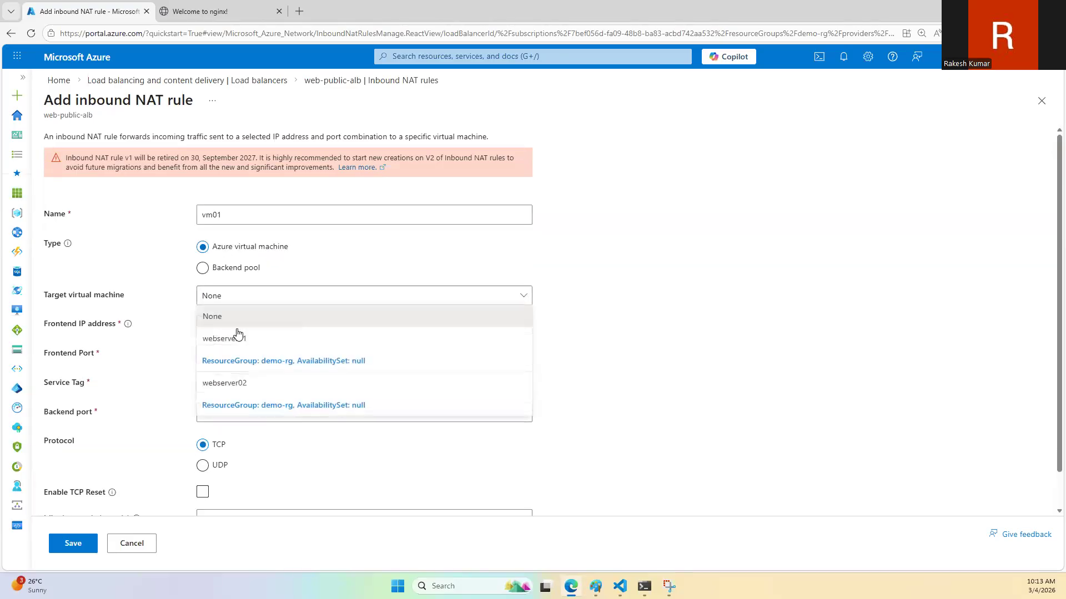
{"action": "left_click", "coordinate": [238, 335]}
{"action": "left_click", "coordinate": [240, 355]}
{"action": "left_click", "coordinate": [239, 374]}
Step: Set the vm01 rule's frontend port to 30000 and backend port to 22, and save the rule
{"action": "left_click", "coordinate": [242, 385]}
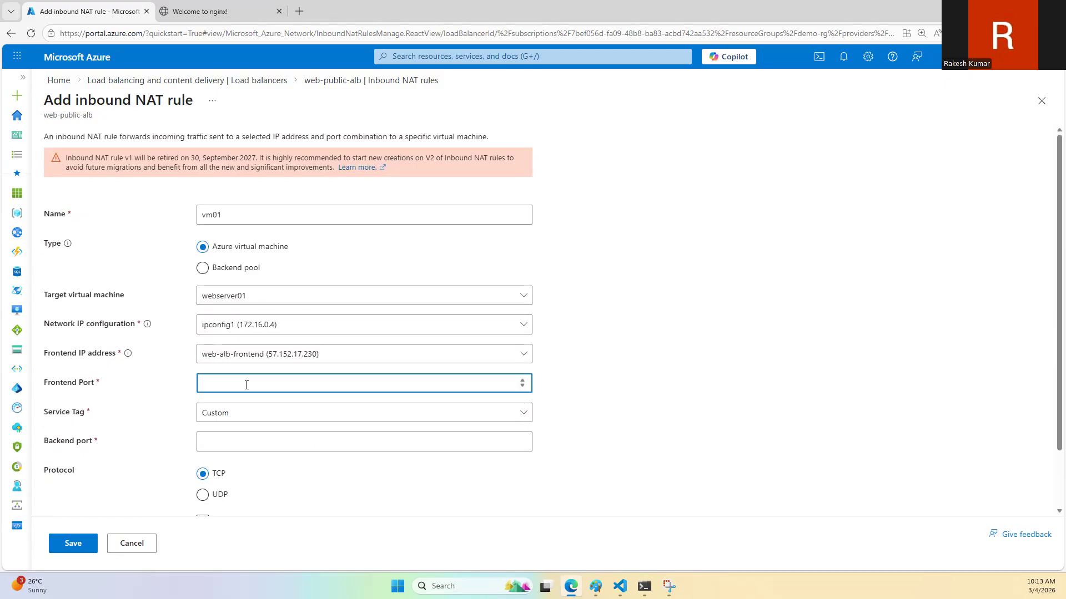
{"action": "type", "text": "30000"}
{"action": "left_click", "coordinate": [228, 442]}
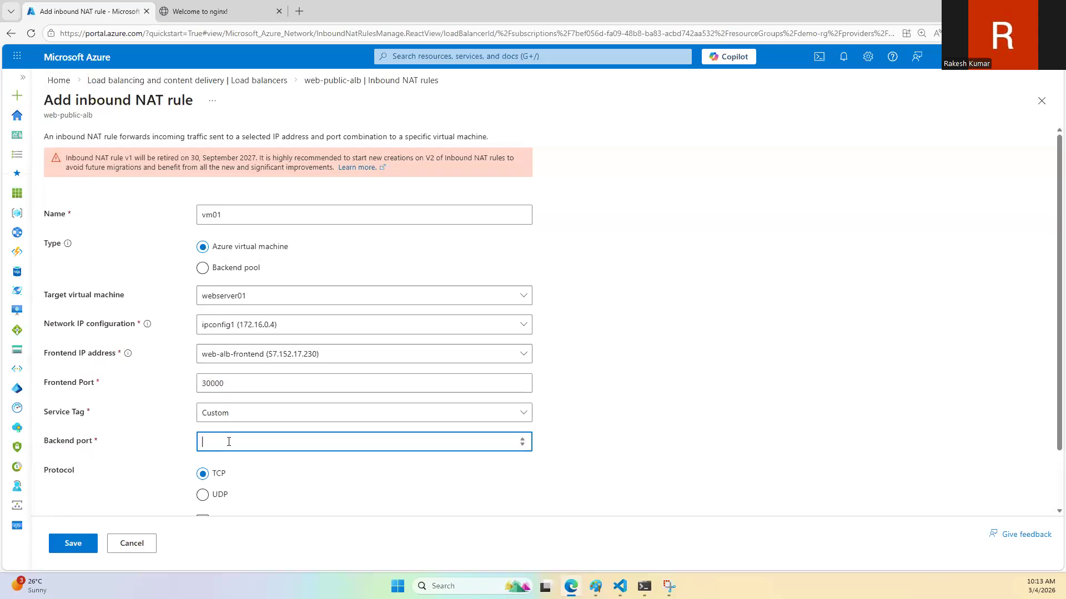
{"action": "type", "text": "22"}
{"action": "left_click", "coordinate": [73, 543]}
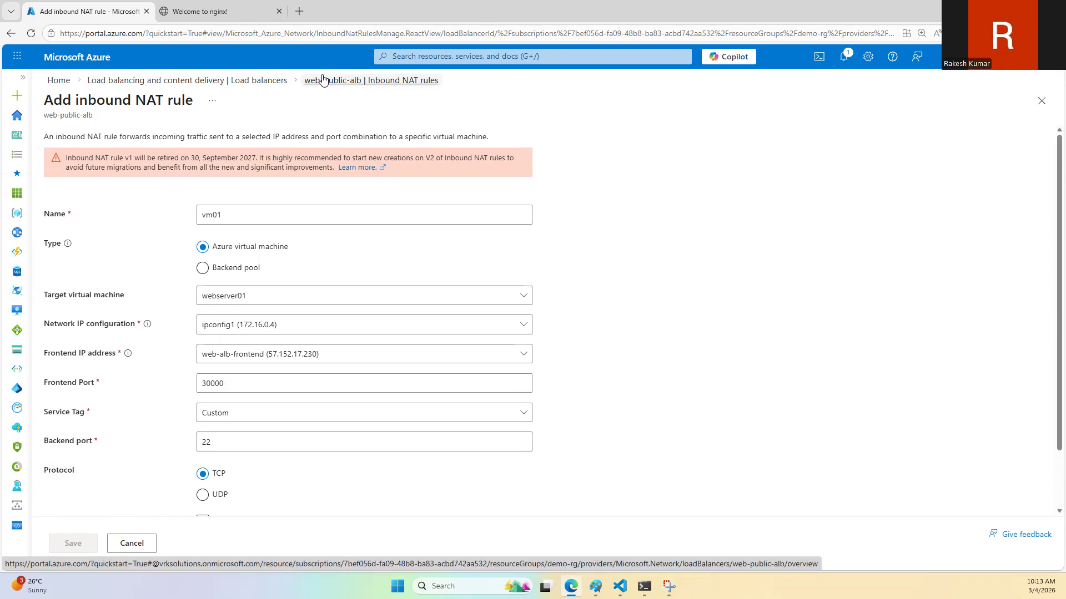
Step: Return to the inbound NAT rules, refresh the list and copy the vm01 rule's frontend IP
{"action": "left_click", "coordinate": [324, 80]}
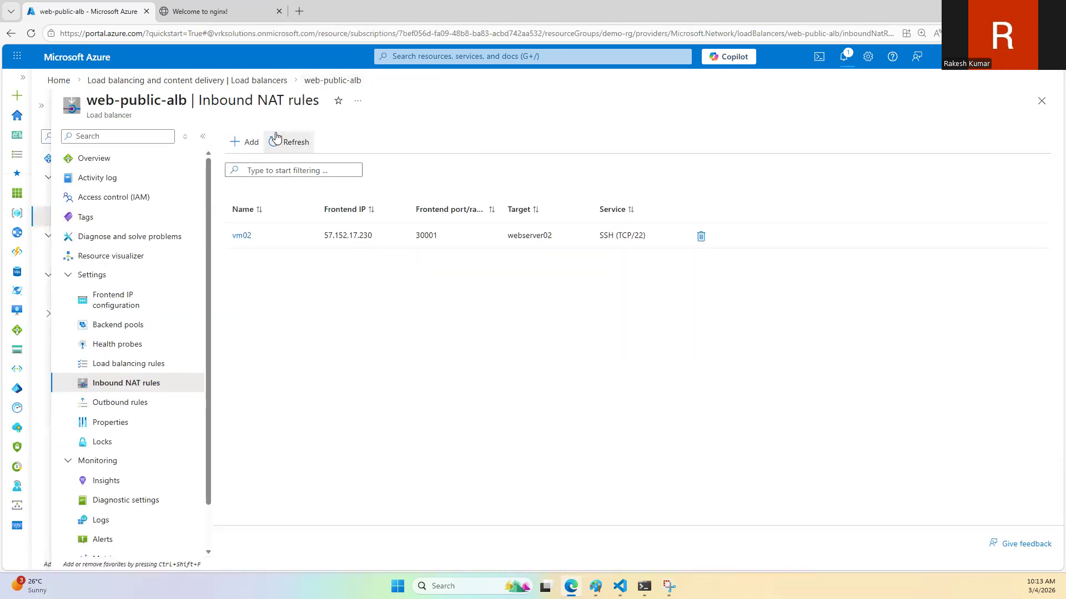
{"action": "left_click", "coordinate": [300, 148]}
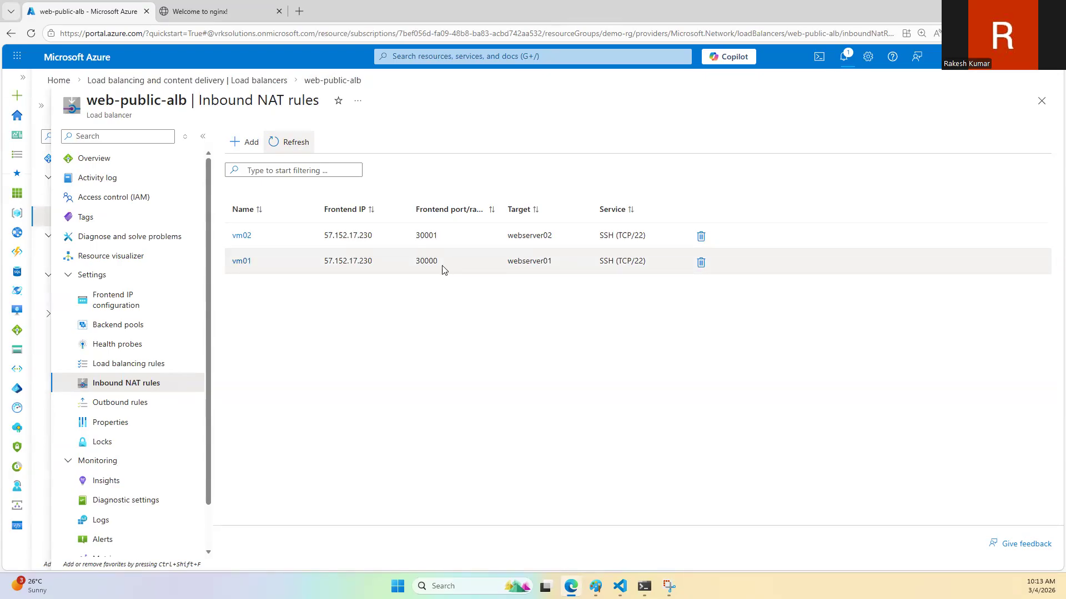
{"action": "left_click_drag", "start_coordinate": [374, 266], "coordinate": [326, 265]}
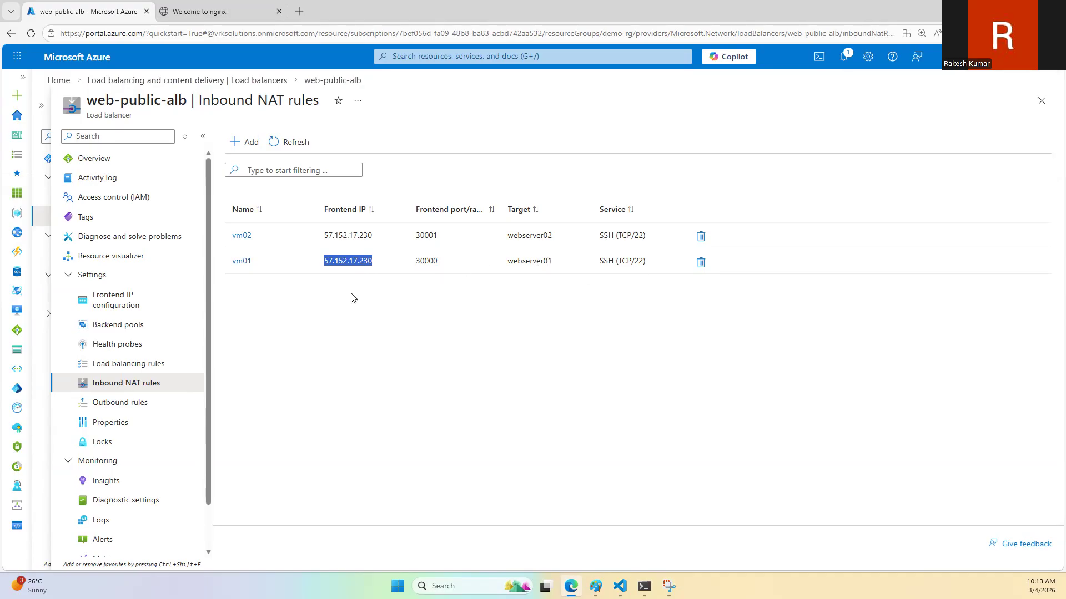
{"action": "left_click", "coordinate": [643, 587]}
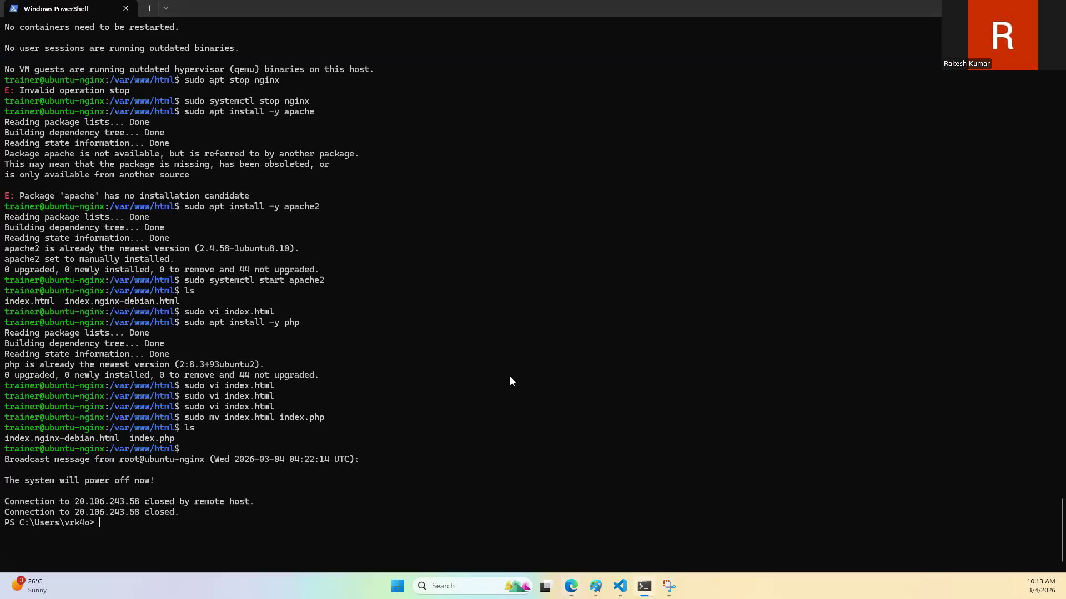
{"action": "type", "text": "clear"}
{"action": "key", "text": "Return"}
{"action": "type", "text": "ssh trainer@57.152.17.230"}
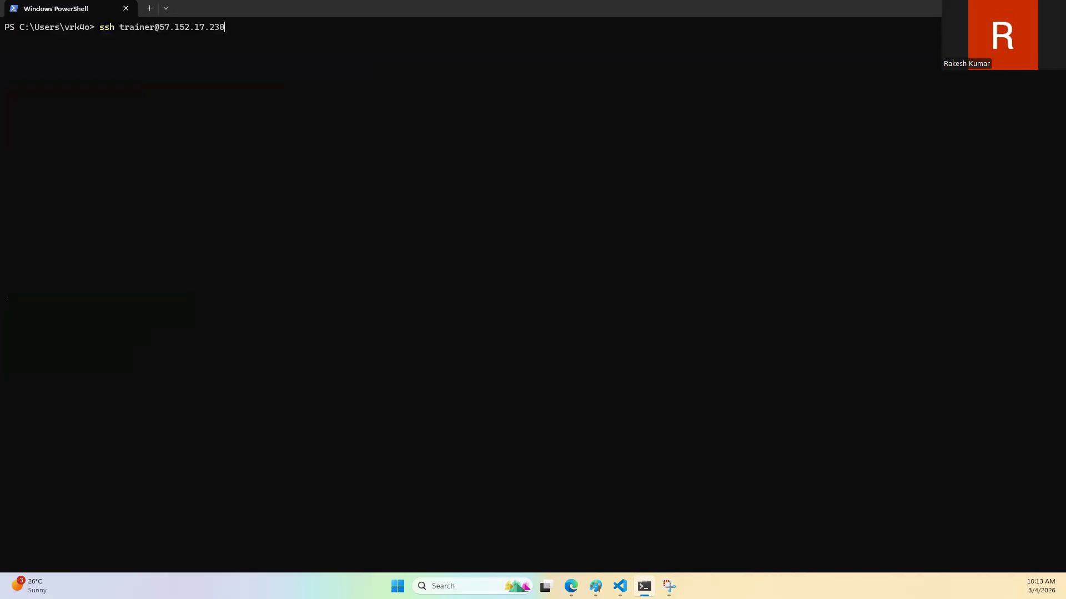
{"action": "key", "text": "alt+Tab"}
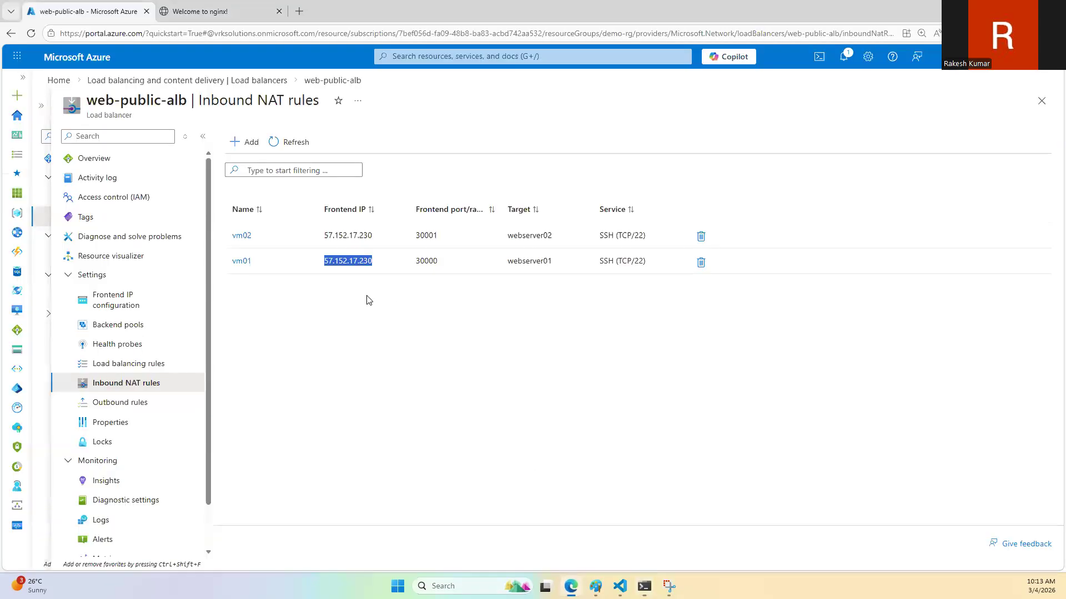
{"action": "left_click", "coordinate": [570, 584]}
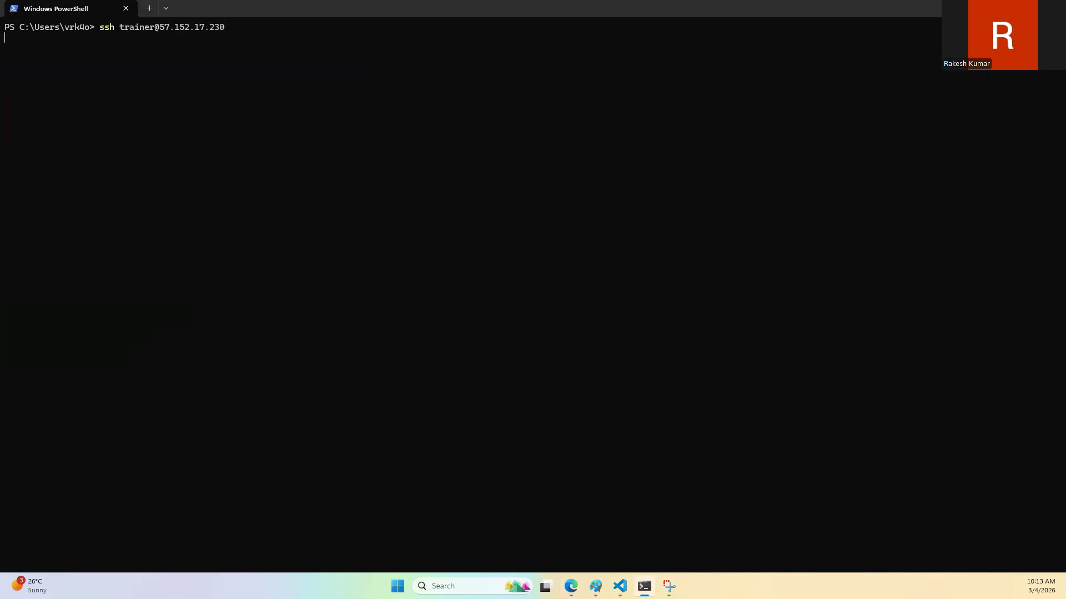
{"action": "key", "text": "ctrl+c"}
{"action": "key", "text": "Up"}
{"action": "type", "text": "-p 30000"}
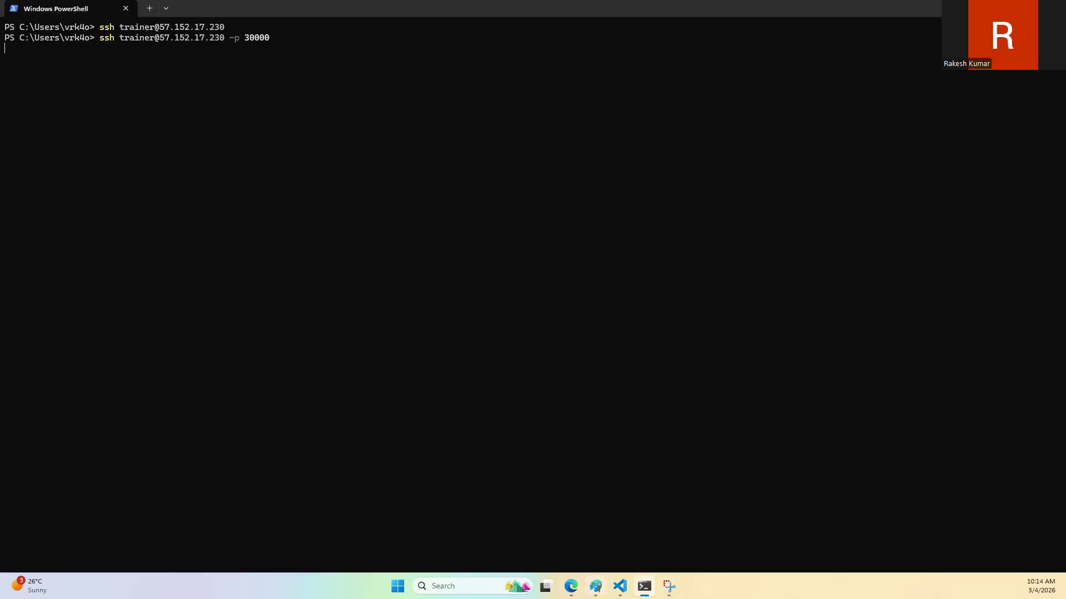
Step: Check the inbound NAT rules and the nginx page in the browser, and recheck the SSH attempt in PowerShell
{"action": "mouse_move", "coordinate": [572, 586]}
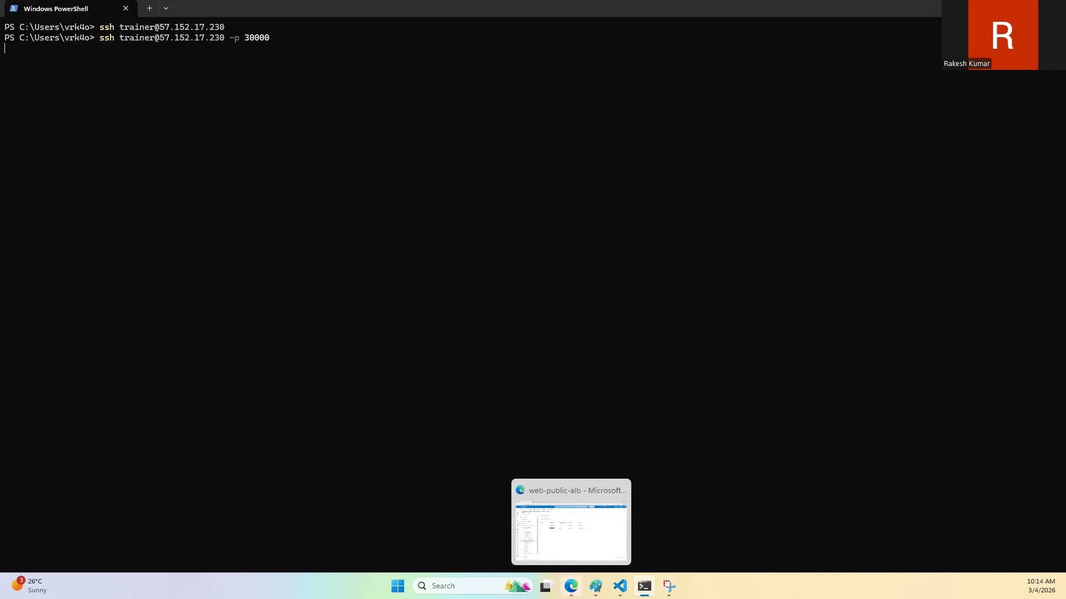
{"action": "left_click", "coordinate": [571, 586]}
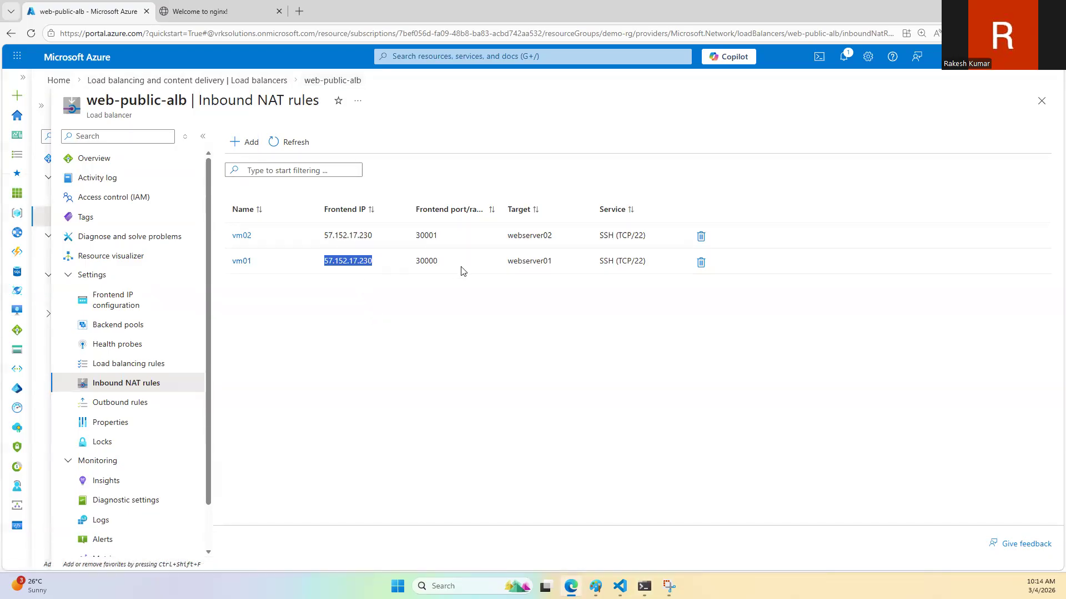
{"action": "left_click", "coordinate": [200, 12]}
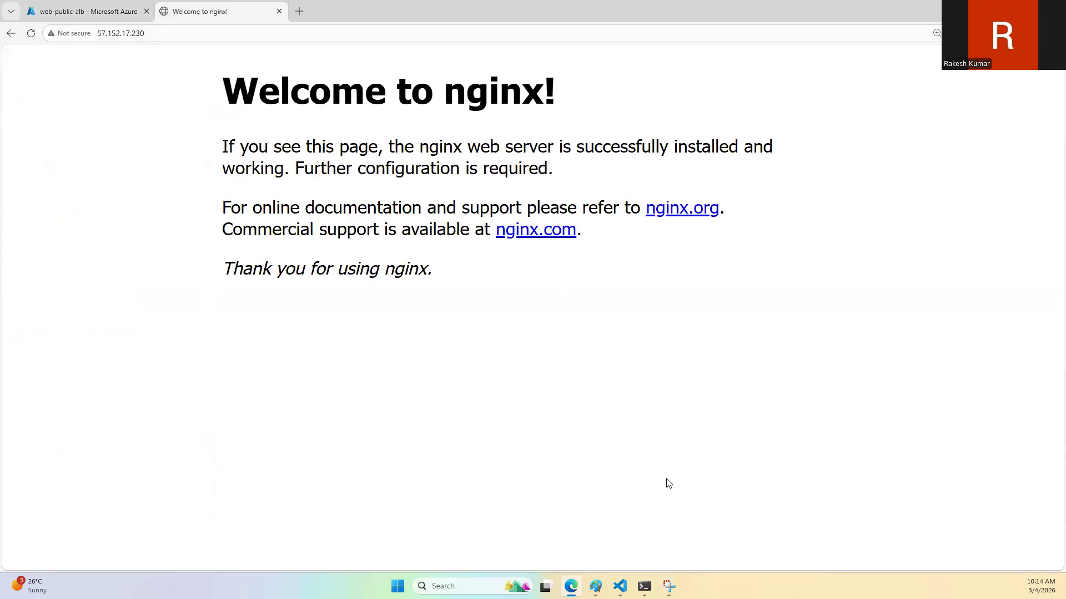
{"action": "left_click", "coordinate": [644, 586]}
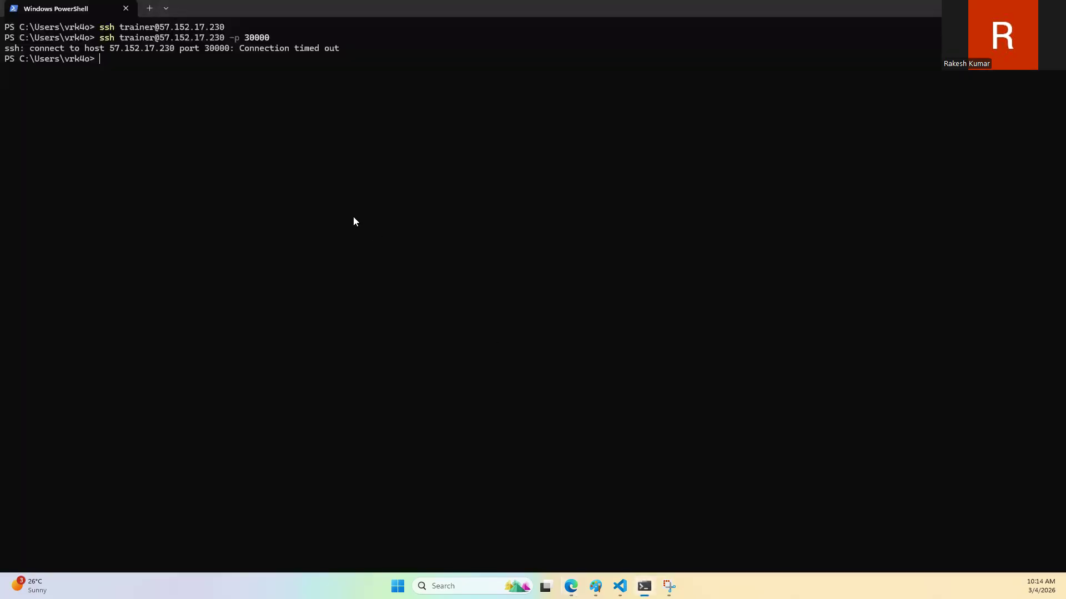
Step: Switch back to the Azure portal and open the inbound security rules of ubuntu-nginx-nsg
{"action": "left_click", "coordinate": [571, 586]}
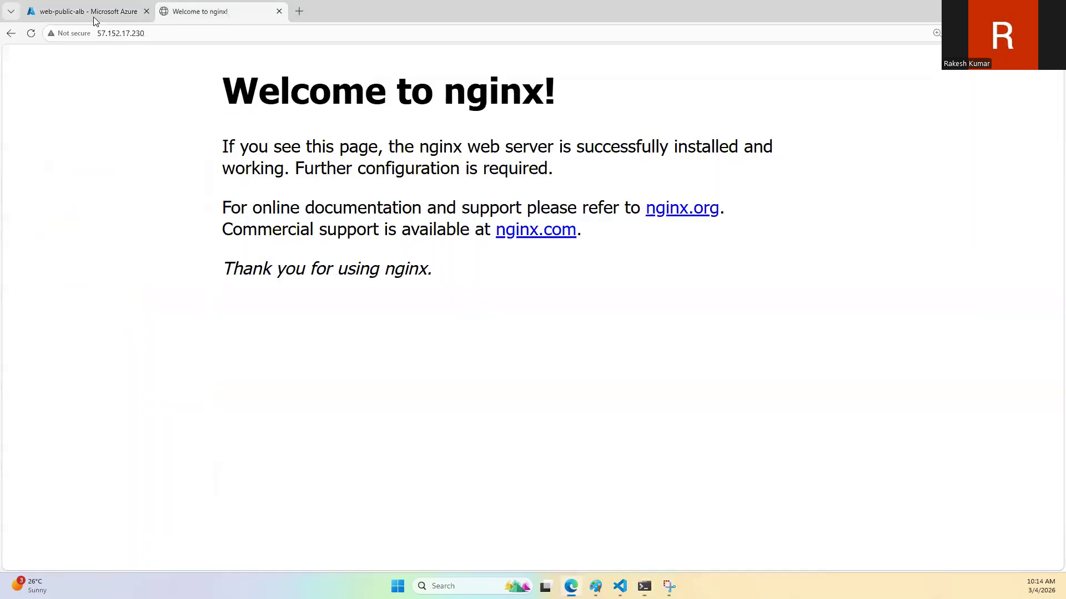
{"action": "left_click", "coordinate": [94, 18]}
{"action": "left_click", "coordinate": [62, 82]}
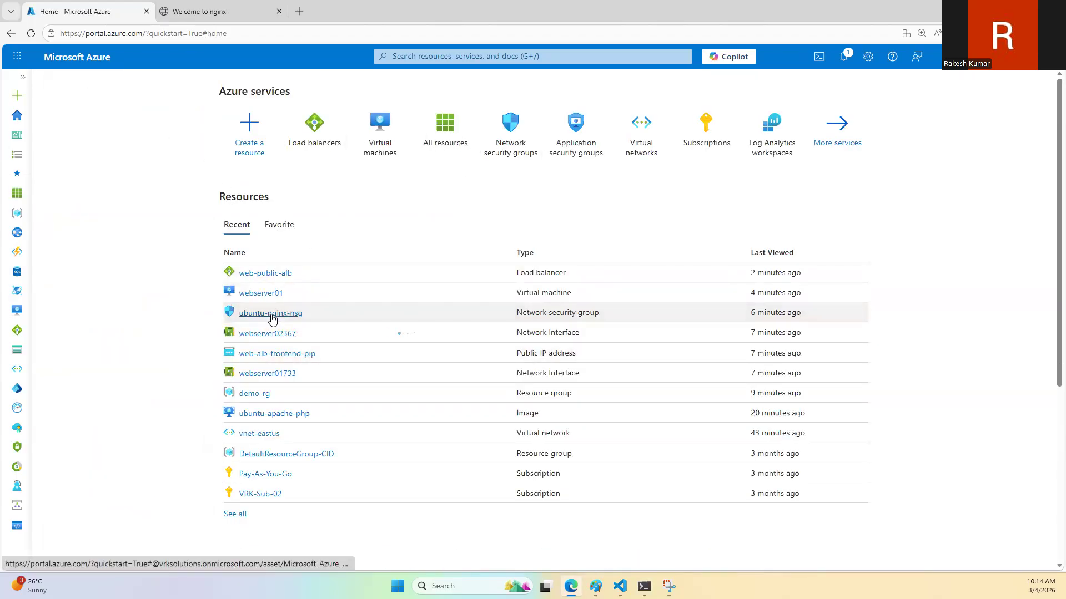
{"action": "left_click", "coordinate": [272, 314]}
{"action": "left_click", "coordinate": [107, 296]}
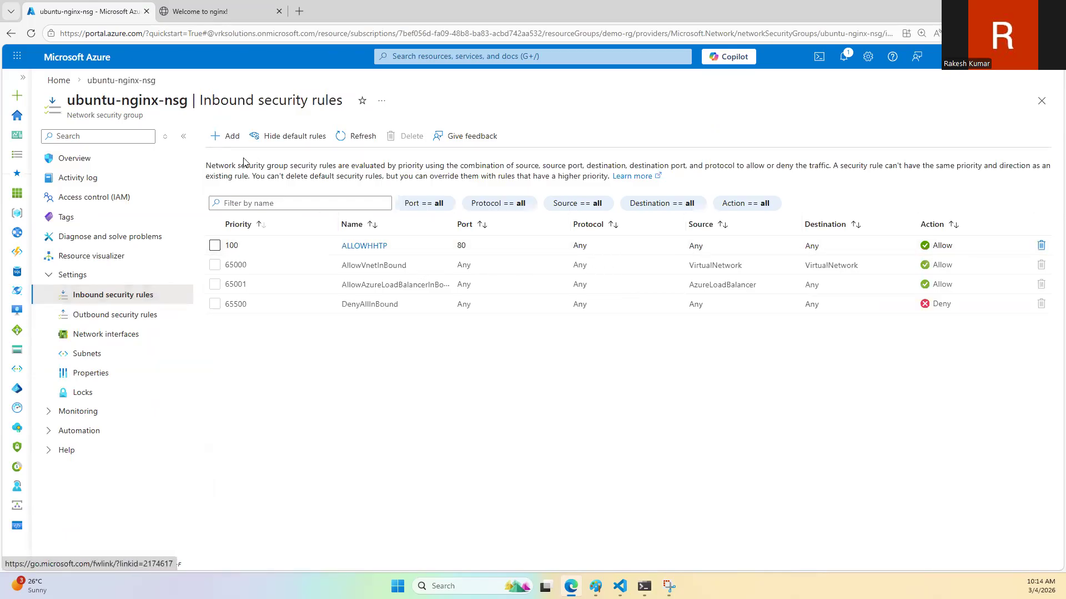
Step: Add an inbound security rule named SSH to ubuntu-nginx-nsg that allows destination port 22 with priority 110
{"action": "left_click", "coordinate": [225, 137]}
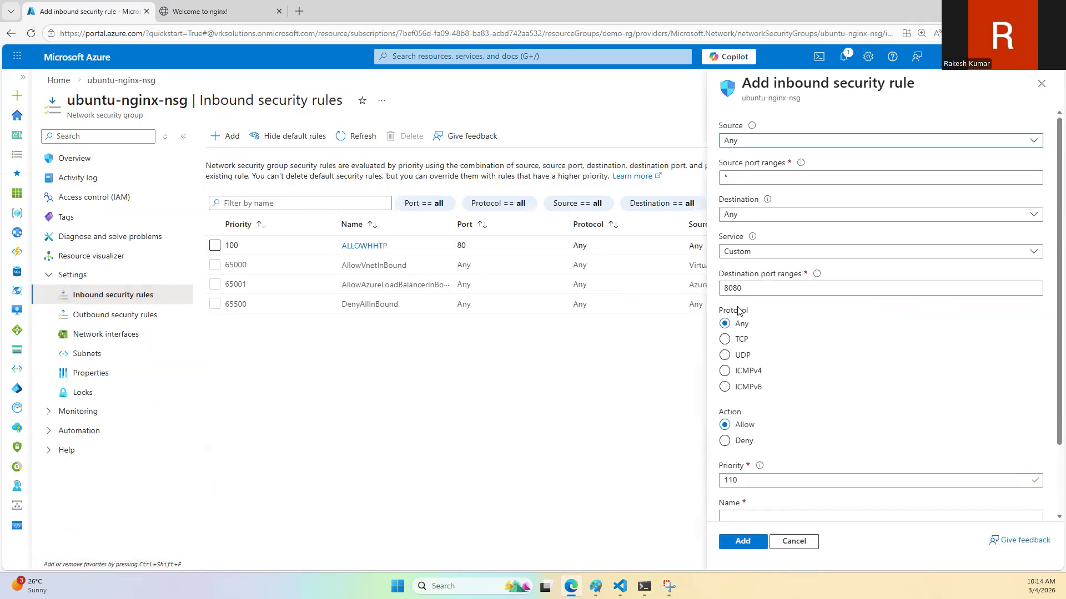
{"action": "double_click", "coordinate": [750, 287]}
{"action": "type", "text": "22"}
{"action": "left_click", "coordinate": [748, 518]}
{"action": "type", "text": "SSH"}
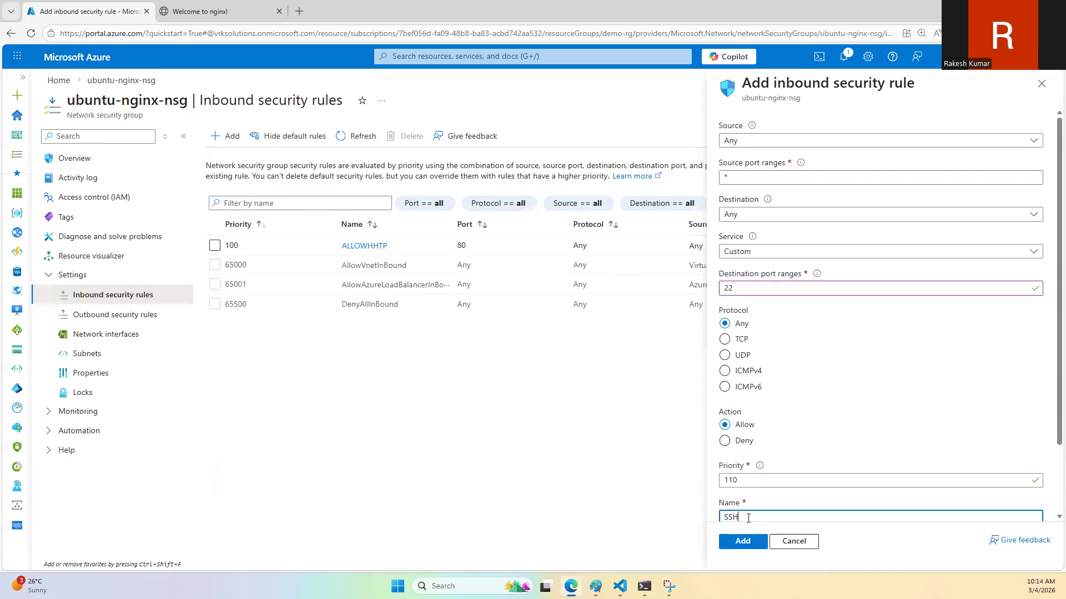
{"action": "left_click", "coordinate": [747, 536]}
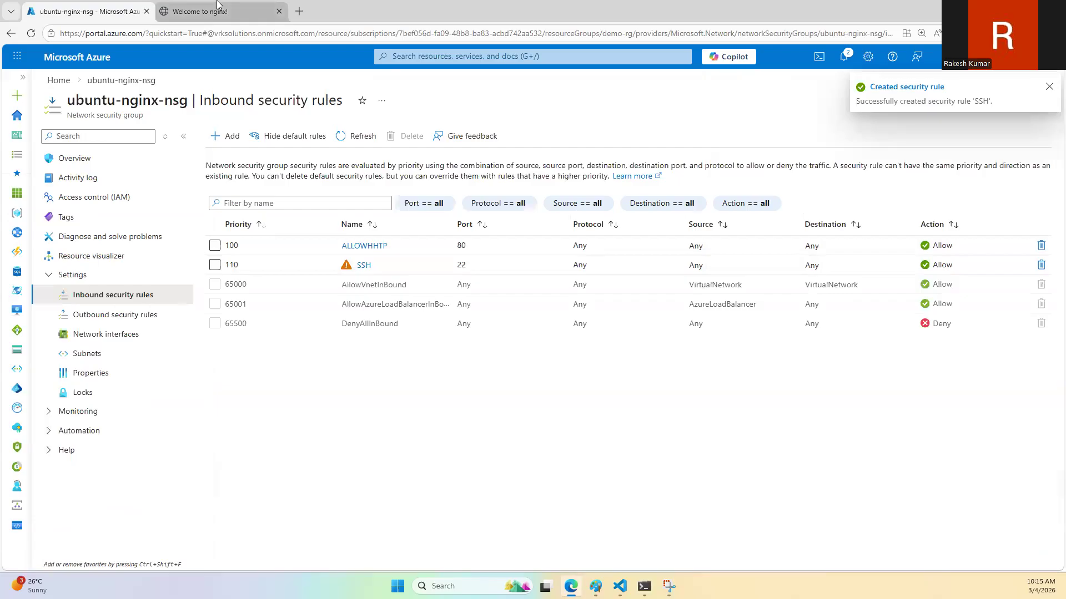
{"action": "left_click", "coordinate": [644, 586]}
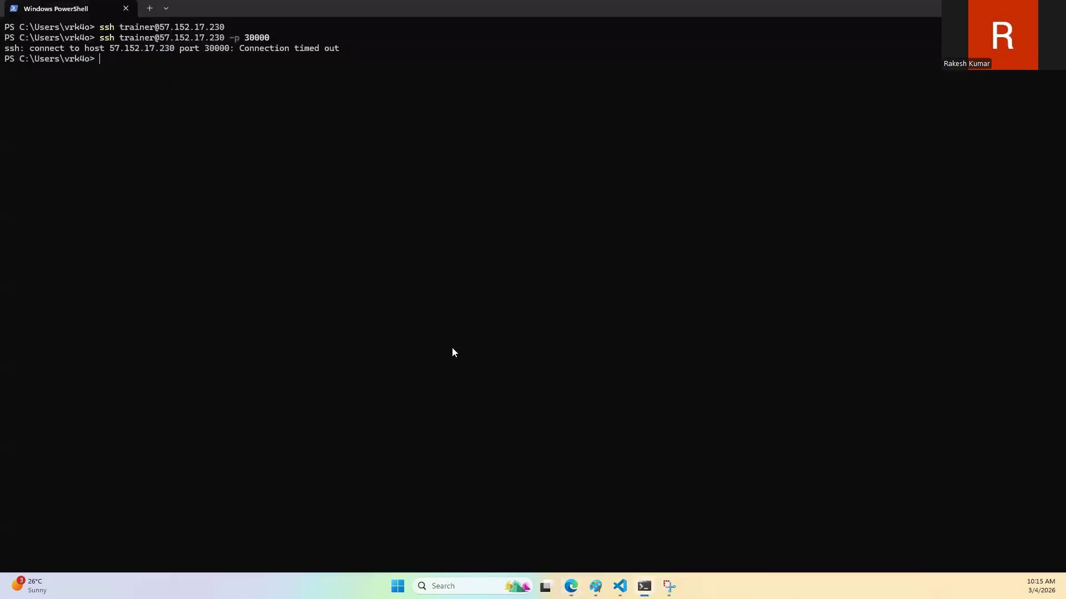
{"action": "key", "text": "Up"}
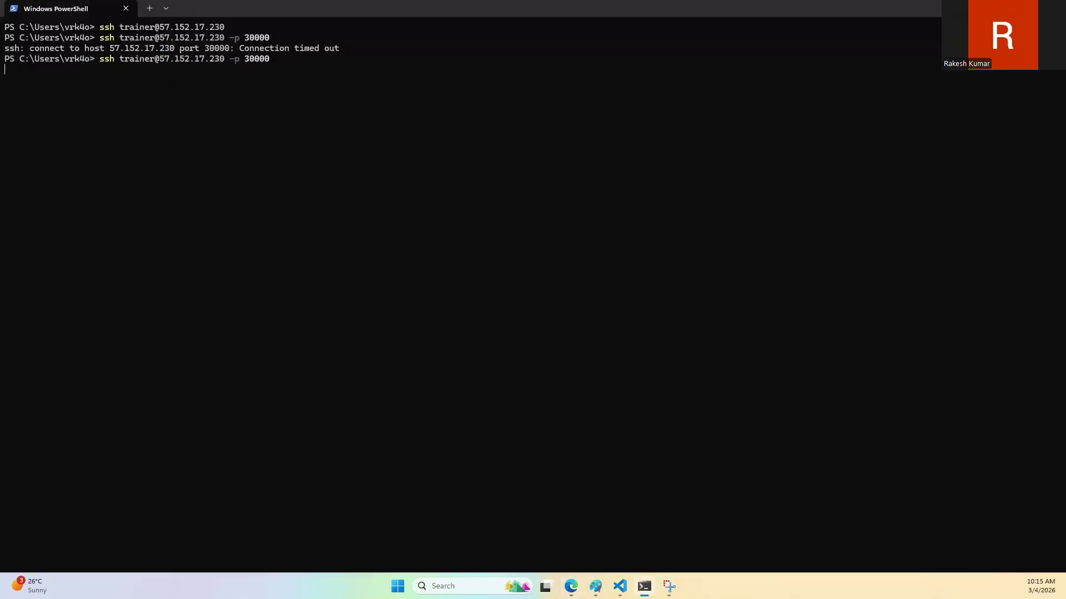
{"action": "type", "text": "yes"}
{"action": "key", "text": "Return"}
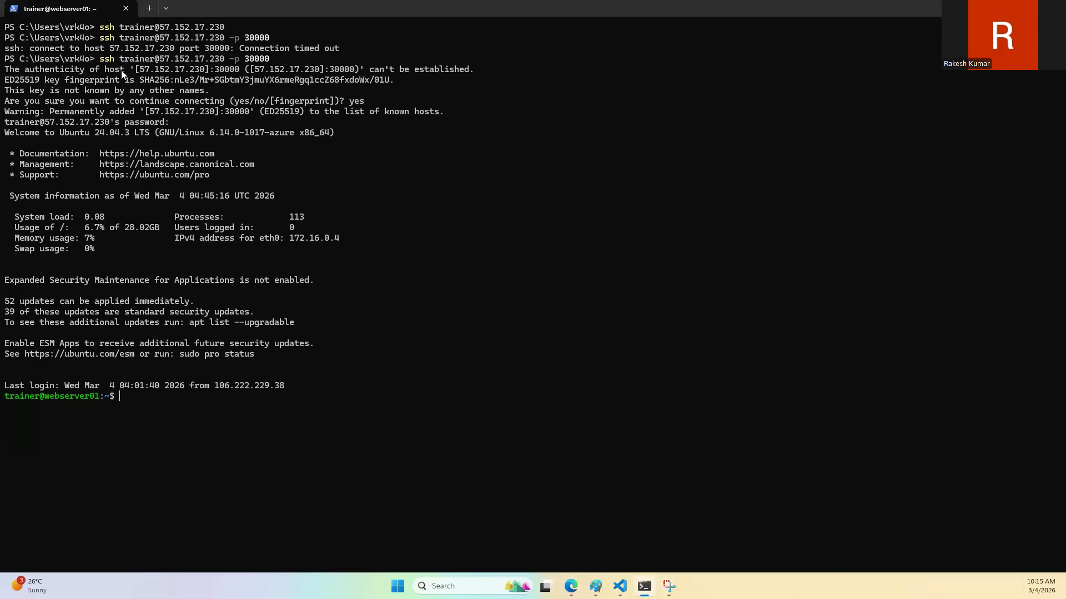
{"action": "left_click_drag", "start_coordinate": [100, 59], "coordinate": [269, 60]}
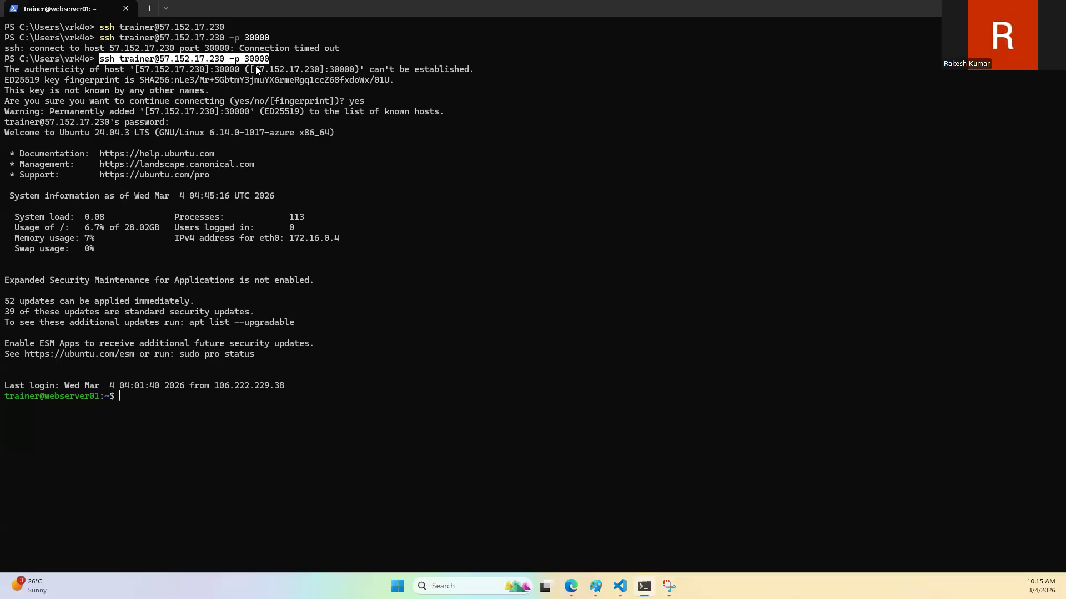
{"action": "left_click", "coordinate": [193, 401]}
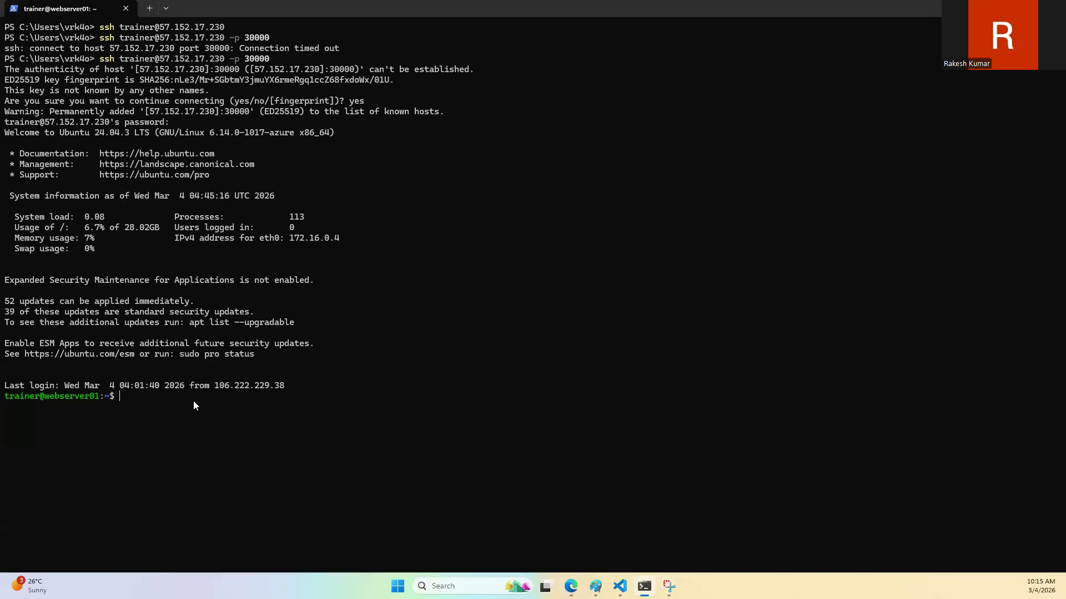
Step: Stop the nginx service on webserver01 with sudo systemctl stop nginx
{"action": "type", "text": "sudo systemctl nginx"}
{"action": "key", "text": "Return"}
{"action": "key", "text": "Up"}
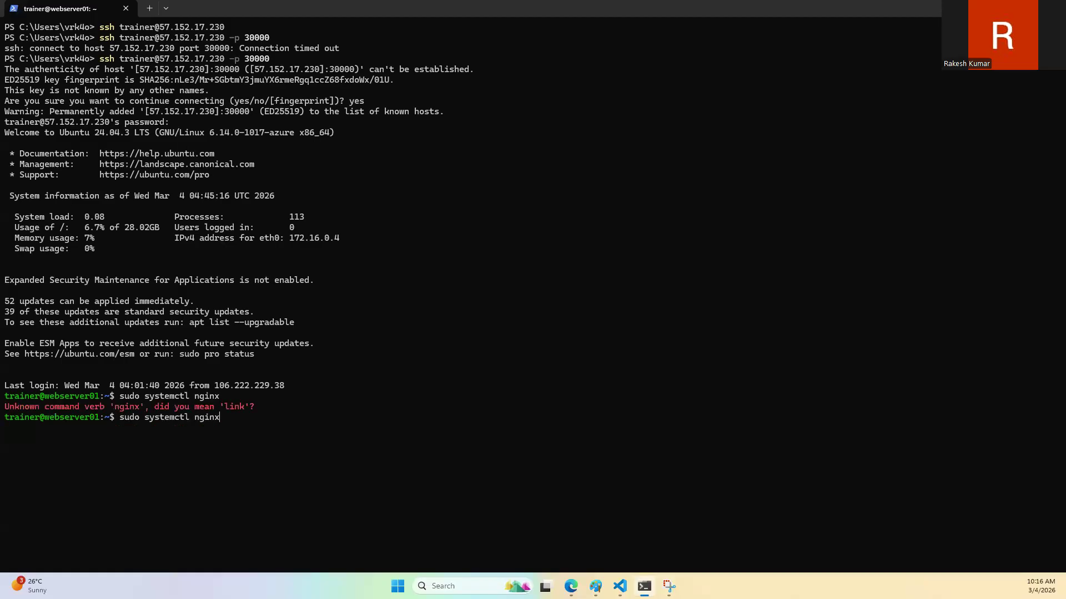
{"action": "type", "text": "stop "}
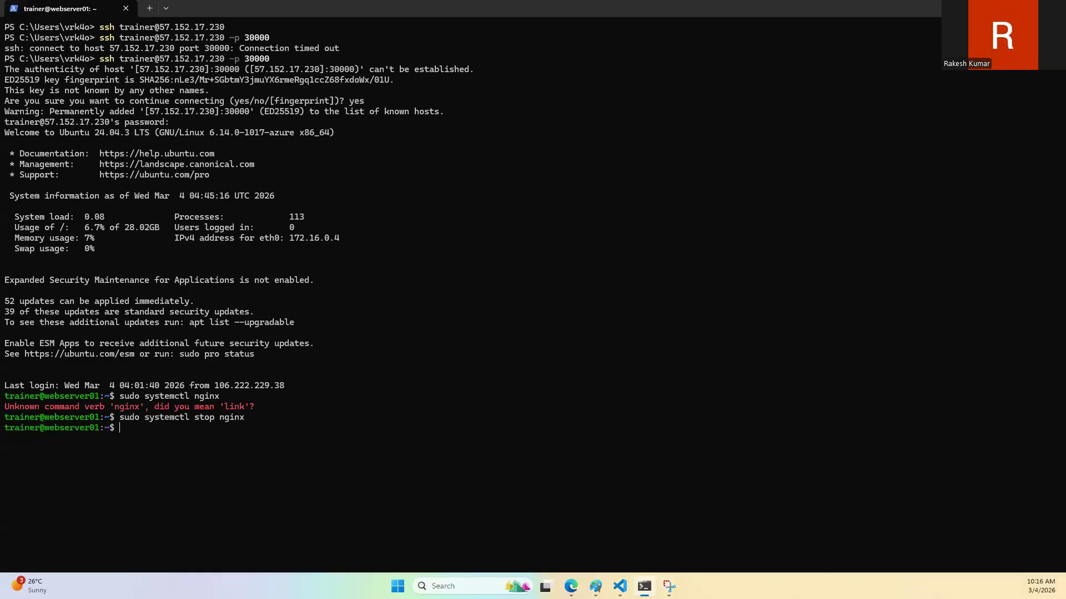
{"action": "type", "text": "sudo systemctl start apche"}
Step: Start the Apache service on webserver01 with sudo systemctl start apache2
{"action": "key", "text": "BackSpace"}
{"action": "key", "text": "BackSpace"}
{"action": "key", "text": "BackSpace"}
{"action": "type", "text": "ache2"}
{"action": "key", "text": "Return"}
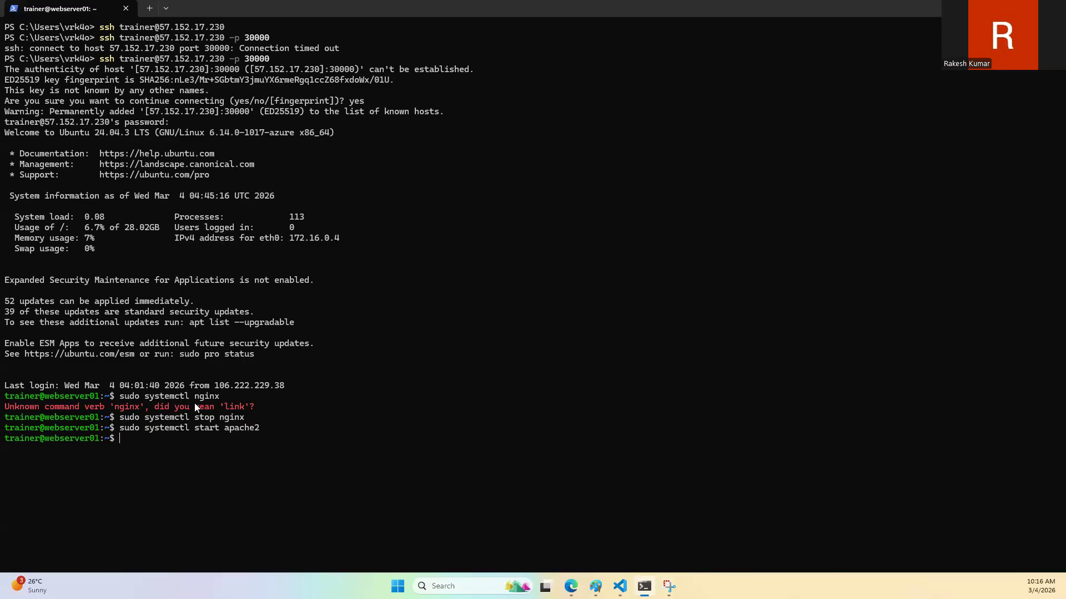
Step: Change to the /var/www/html directory on webserver01 and list its files with ls
{"action": "type", "text": "cd /var/www/html"}
{"action": "key", "text": "Return"}
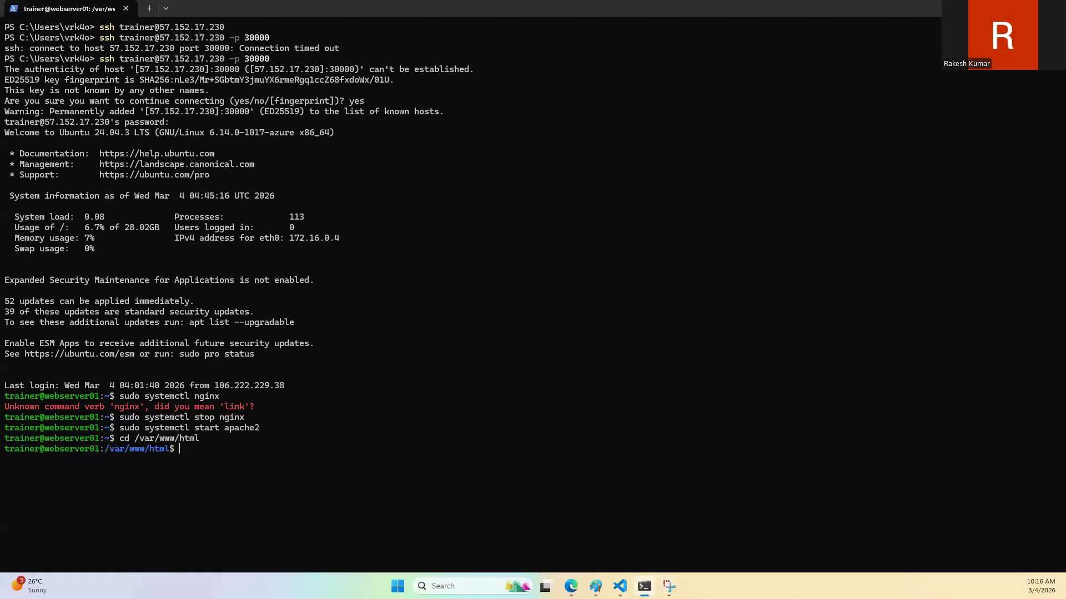
{"action": "type", "text": "lsw"}
{"action": "type", "text": "ls"}
{"action": "key", "text": "Return"}
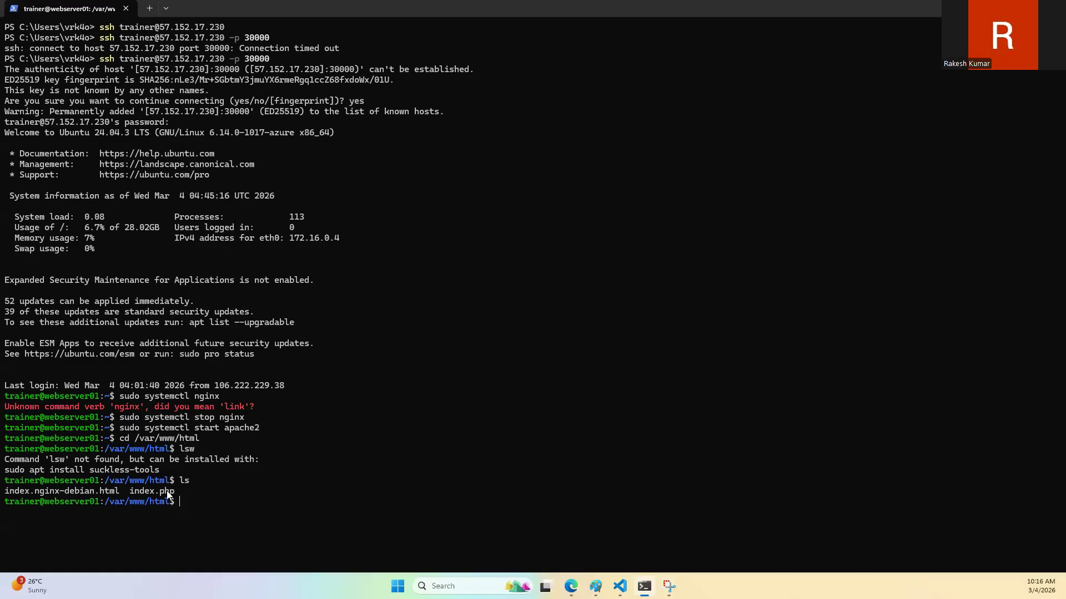
Step: Switch to the browser and reload the load balancer's page at 57.152.17.230 several times to check which server responds
{"action": "left_click", "coordinate": [571, 586]}
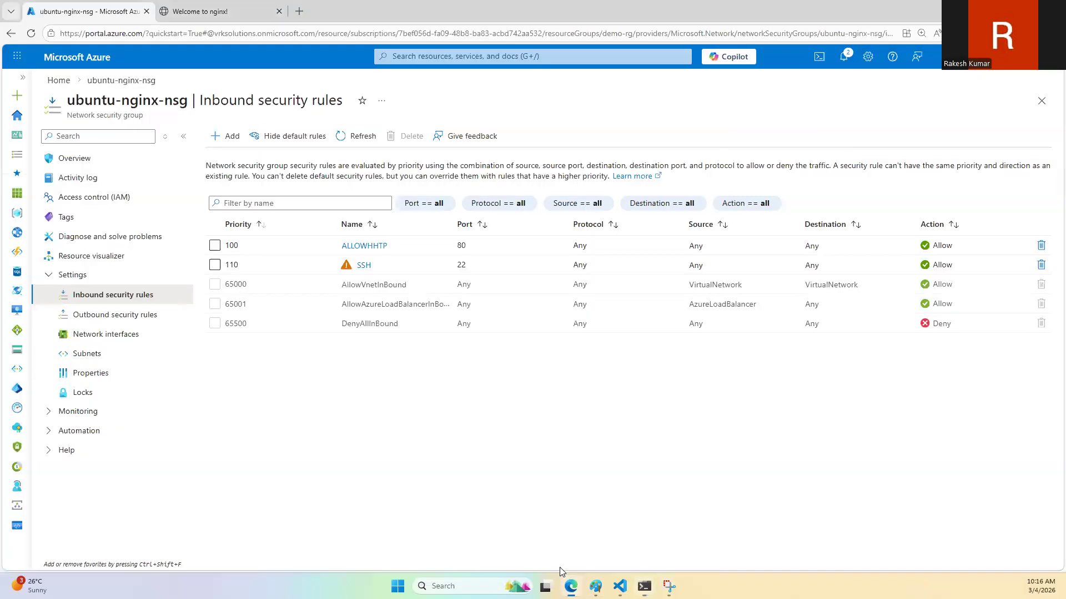
{"action": "left_click", "coordinate": [211, 11]}
{"action": "left_click", "coordinate": [30, 34]}
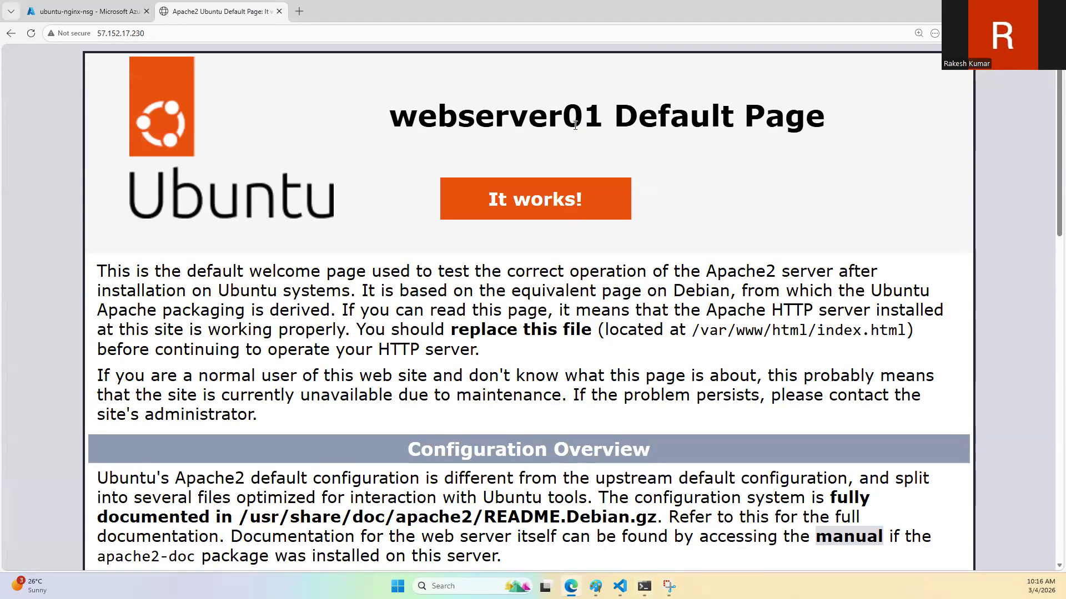
{"action": "left_click", "coordinate": [31, 35]}
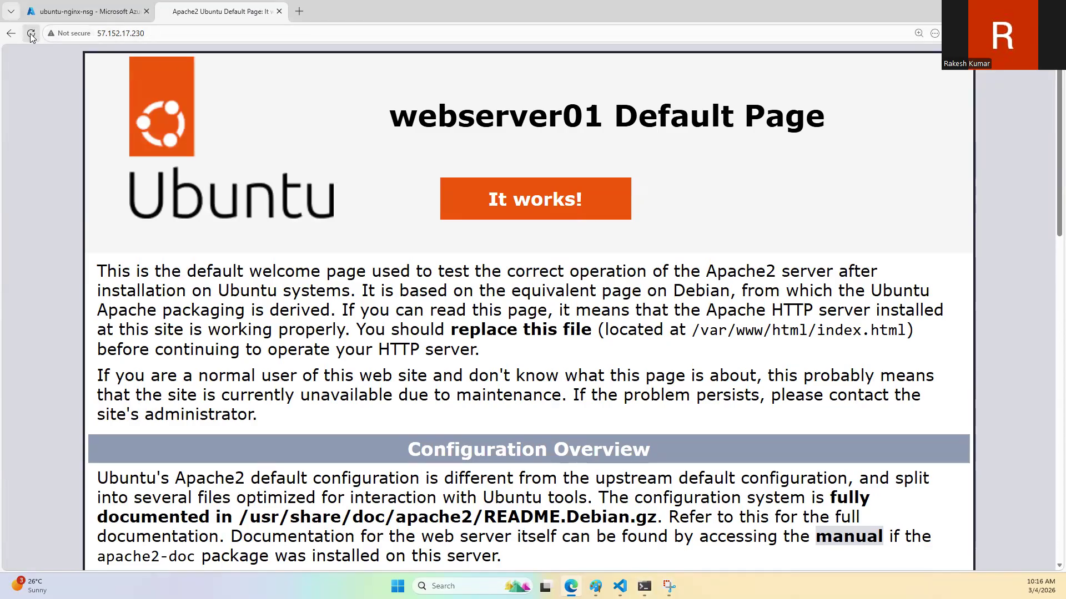
{"action": "left_click", "coordinate": [31, 35]}
{"action": "left_click", "coordinate": [31, 35]}
{"action": "left_click", "coordinate": [31, 35]}
{"action": "left_click", "coordinate": [166, 35]}
{"action": "key", "text": "ctrl+c"}
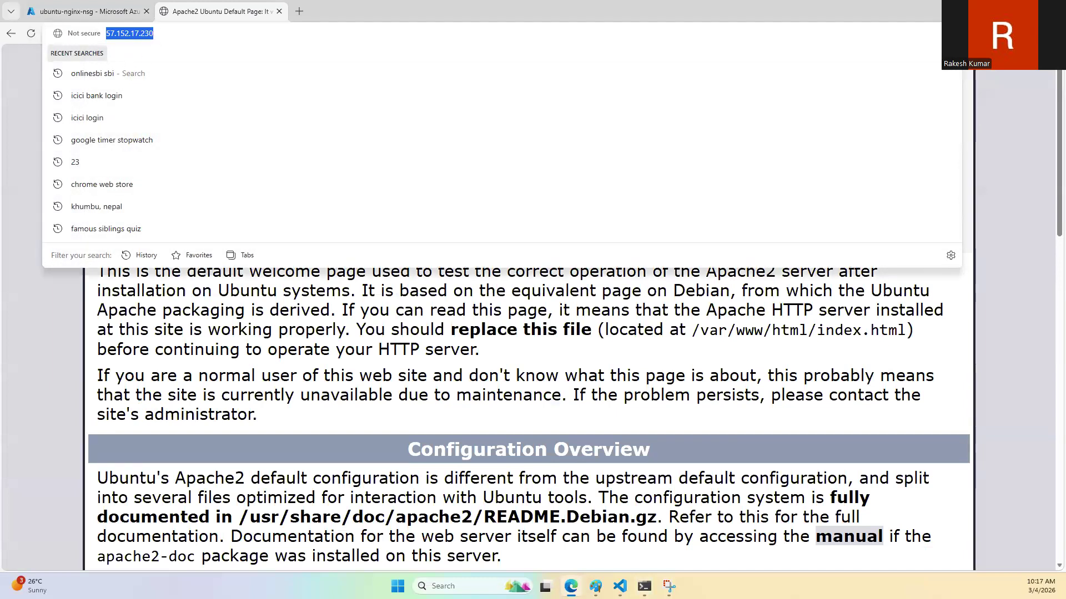
{"action": "key", "text": "Return"}
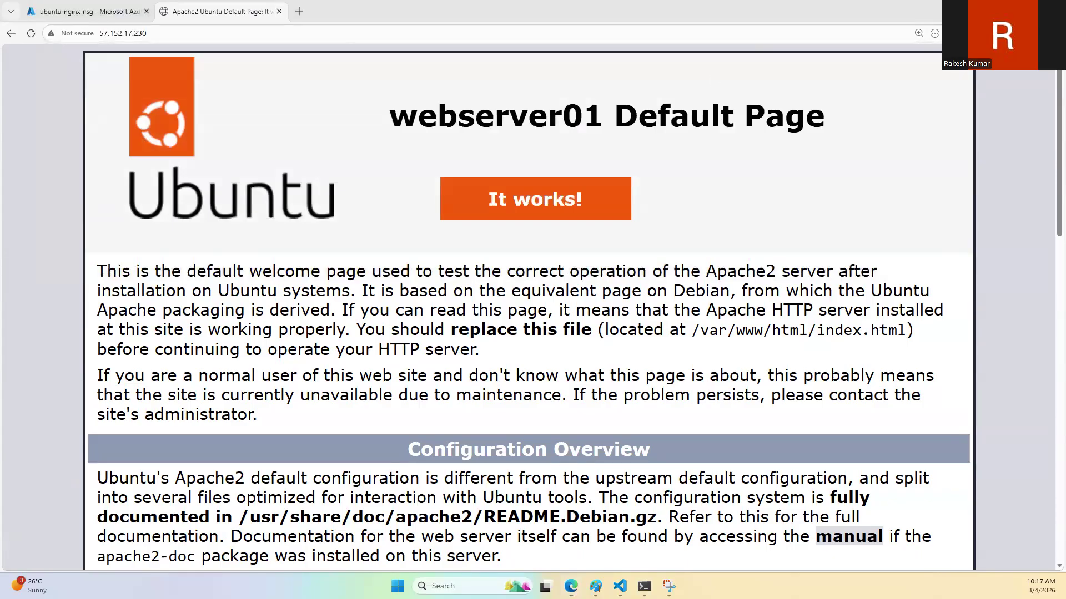
Step: Open 57.152.17.230 in an InPrivate window, continue to the site without HTTPS, and close that window after checking the page
{"action": "left_click", "coordinate": [935, 34]}
{"action": "key", "text": "ctrl+v"}
{"action": "key", "text": "Return"}
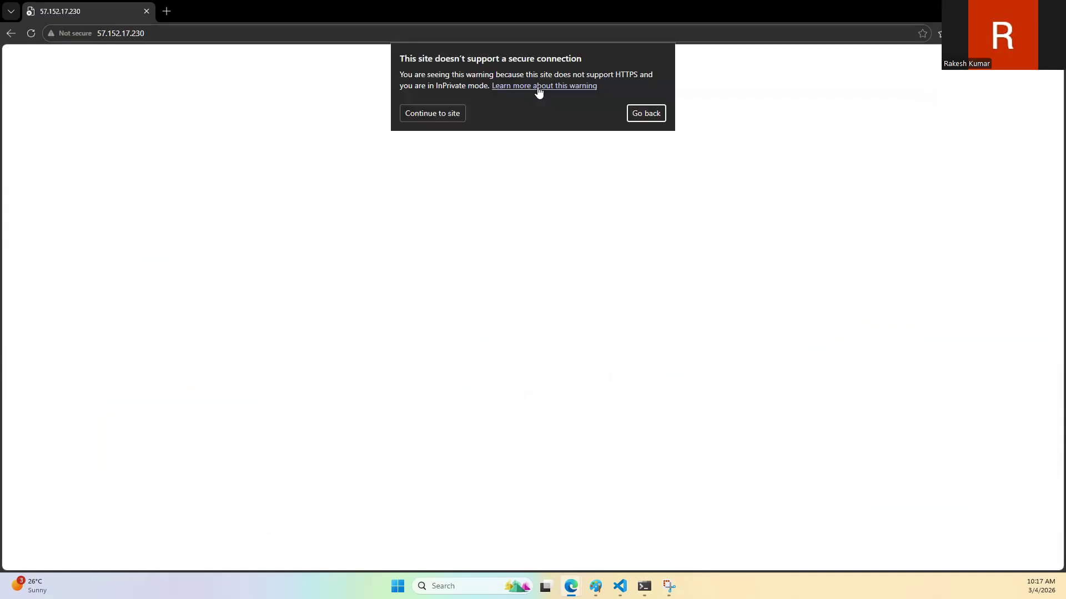
{"action": "left_click", "coordinate": [451, 113]}
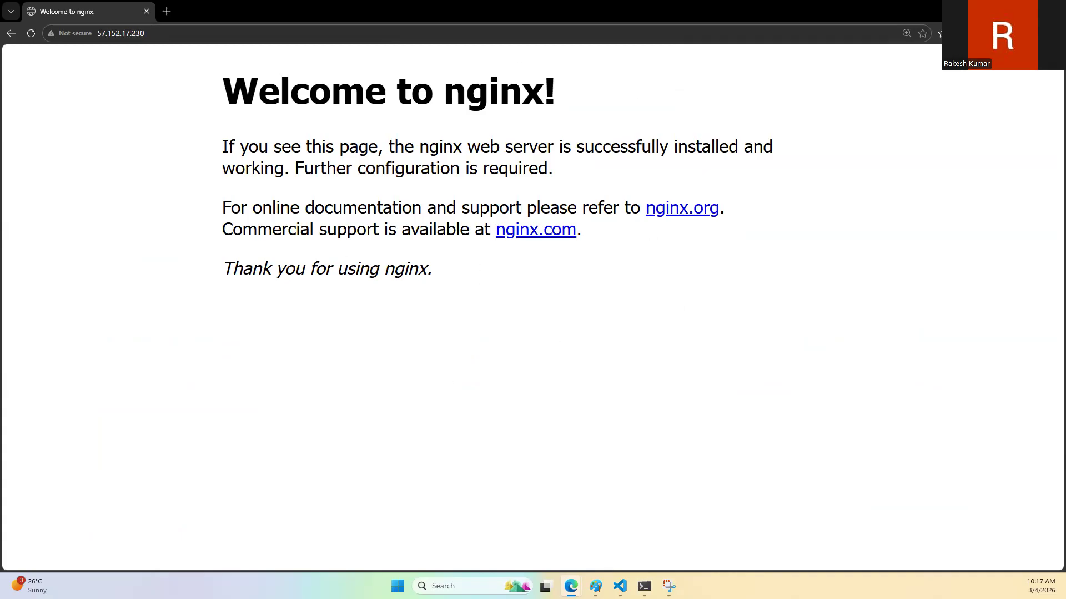
{"action": "double_click", "coordinate": [508, 7]}
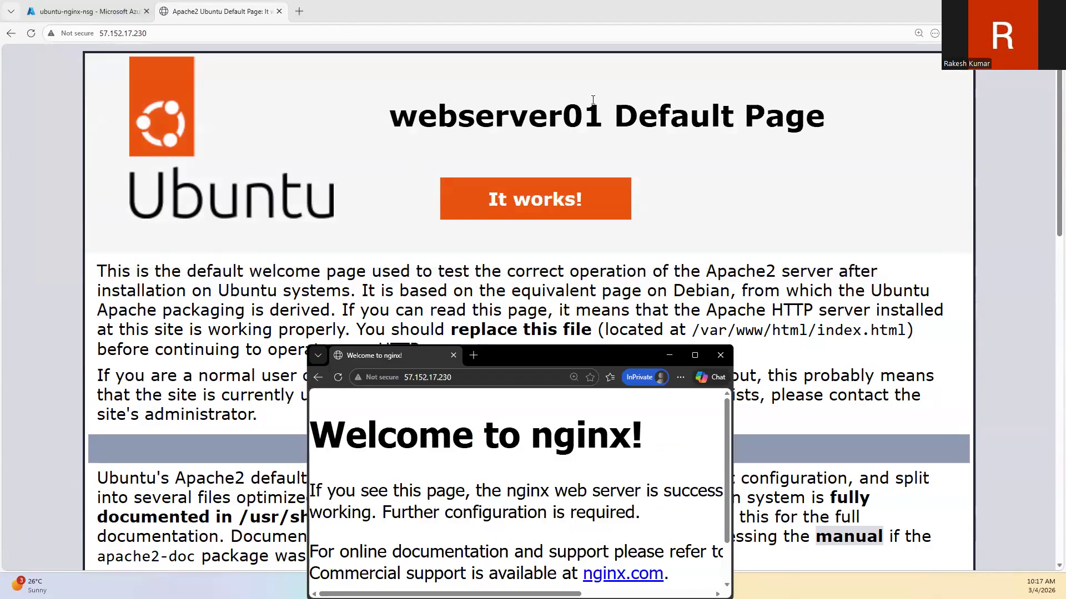
{"action": "left_click", "coordinate": [721, 356]}
Step: Return to the terminal and end the SSH session on webserver01 with exit
{"action": "left_click", "coordinate": [644, 586]}
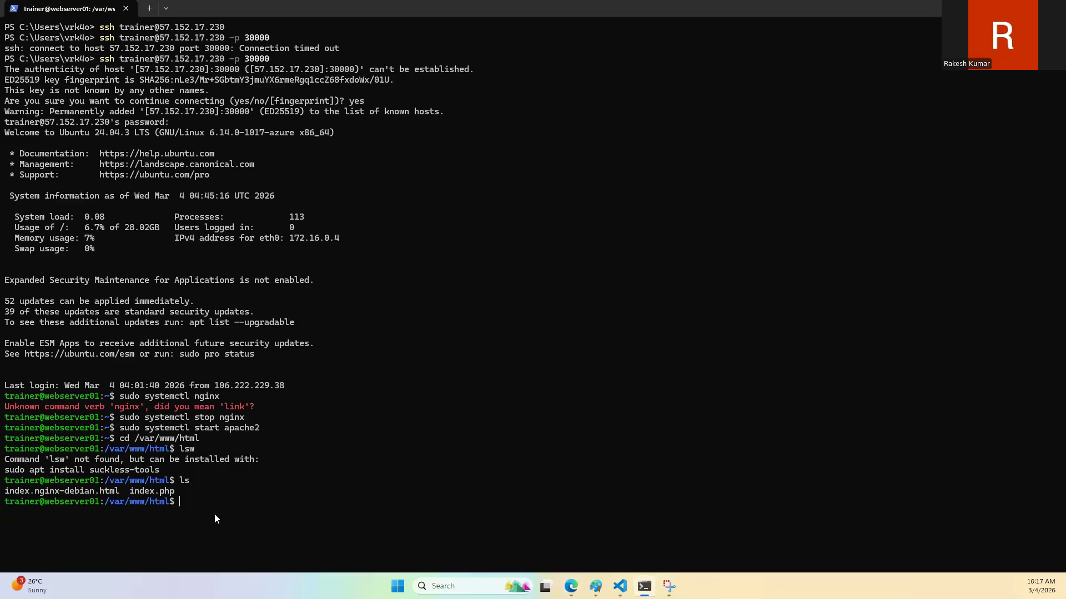
{"action": "type", "text": "loutout"}
{"action": "key", "text": "BackSpace"}
{"action": "key", "text": "BackSpace"}
{"action": "key", "text": "BackSpace"}
{"action": "key", "text": "BackSpace"}
{"action": "key", "text": "BackSpace"}
{"action": "key", "text": "BackSpace"}
{"action": "key", "text": "BackSpace"}
{"action": "type", "text": "exit"}
{"action": "key", "text": "Return"}
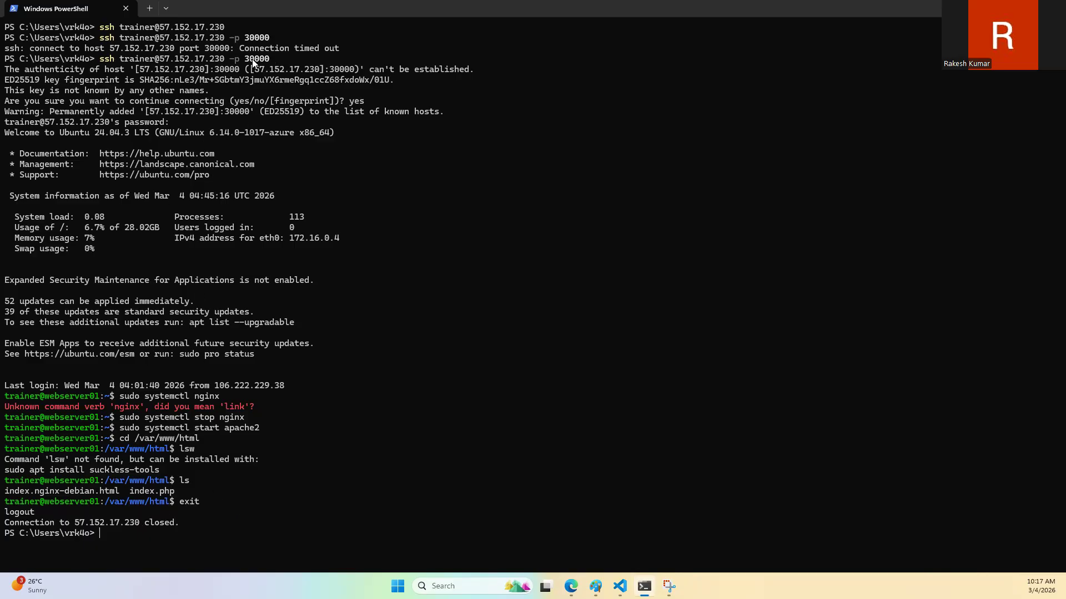
{"action": "key", "text": "Up"}
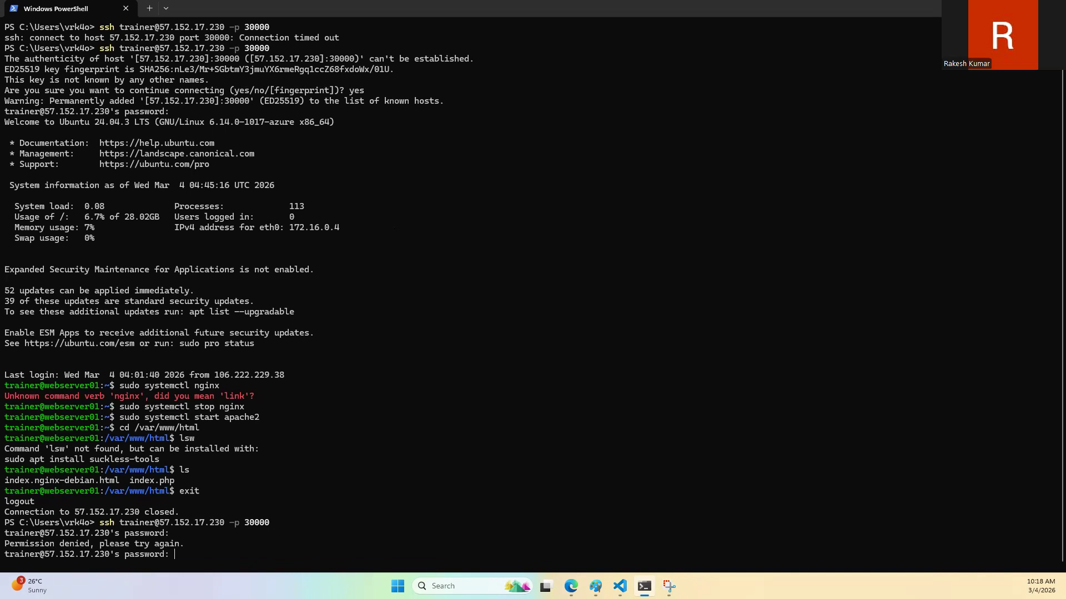
{"action": "key", "text": "Return"}
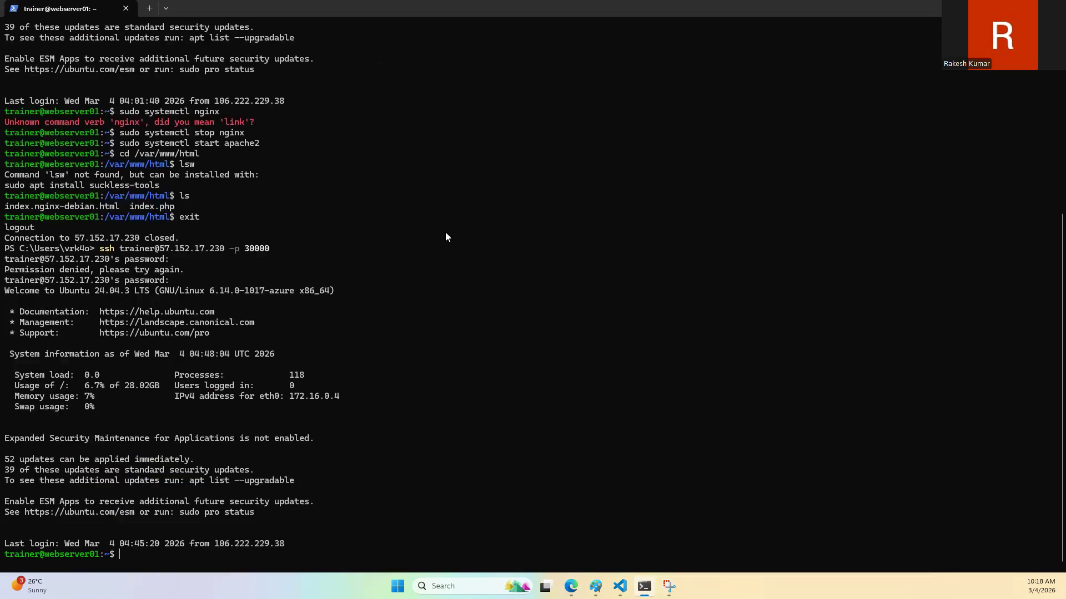
{"action": "type", "text": "clear"}
{"action": "key", "text": "Return"}
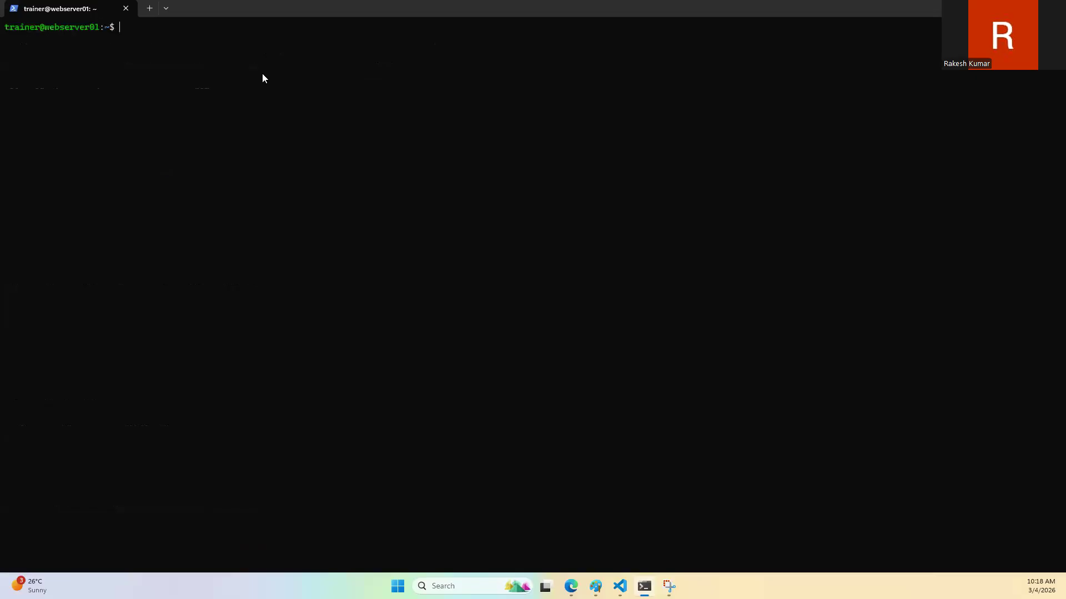
Step: Begin an ssh trainer@ command on webserver01 and copy webserver02's private IP address from its overview in the Azure portal
{"action": "type", "text": "ssh trainer@"}
{"action": "left_click", "coordinate": [571, 586]}
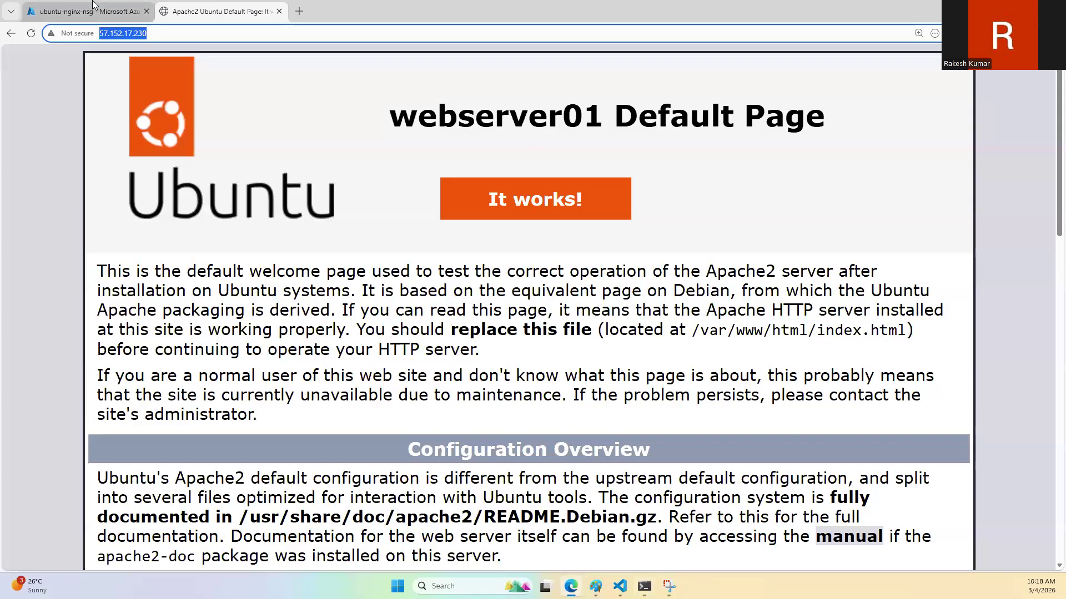
{"action": "left_click", "coordinate": [92, 10]}
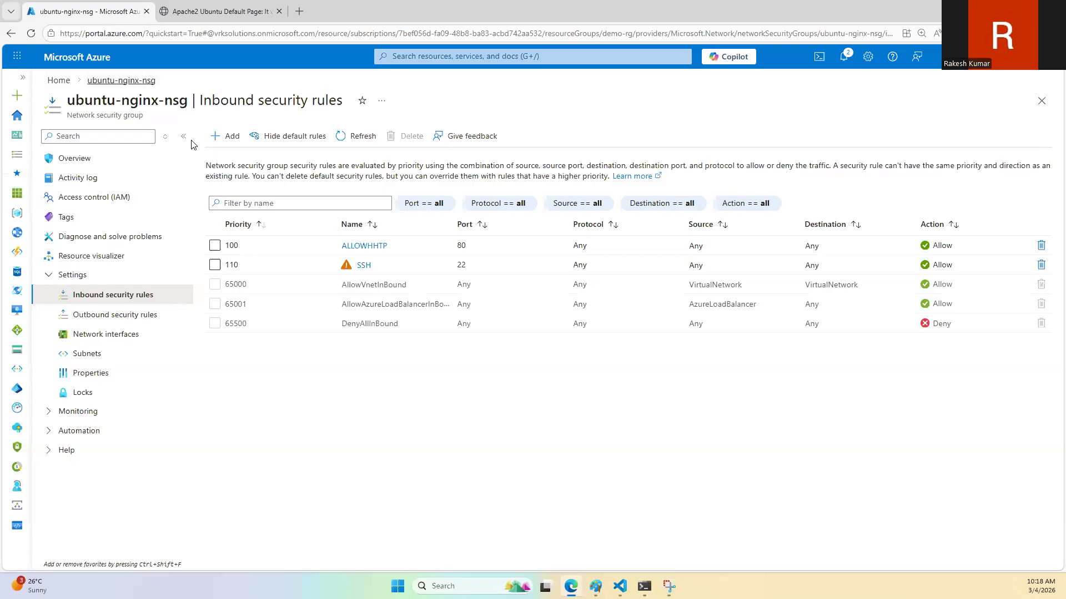
{"action": "left_click", "coordinate": [57, 81]}
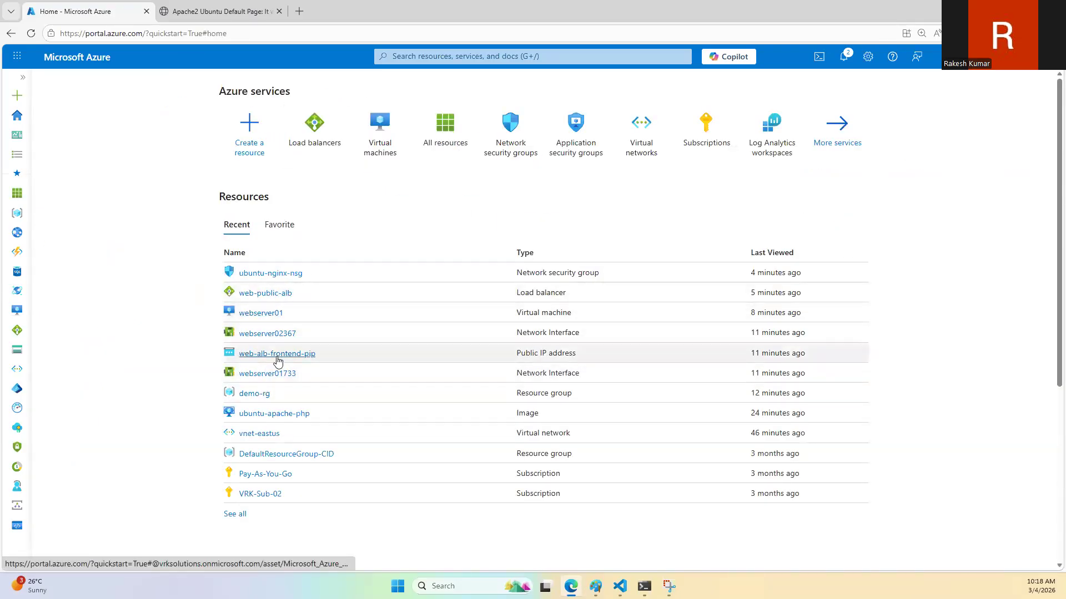
{"action": "left_click", "coordinate": [380, 130]}
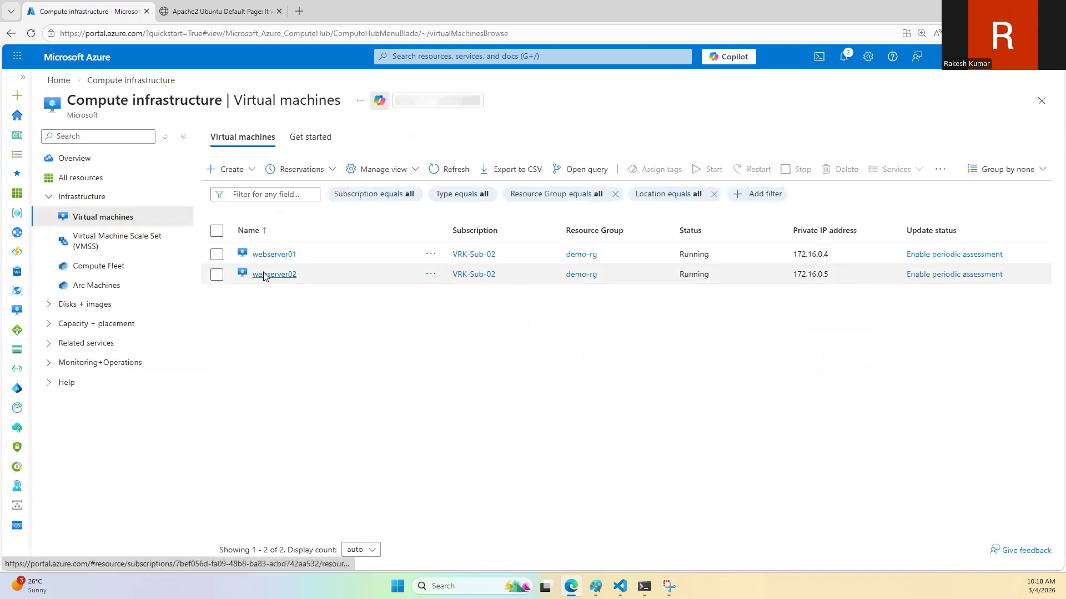
{"action": "left_click", "coordinate": [270, 276]}
{"action": "left_click", "coordinate": [343, 101]}
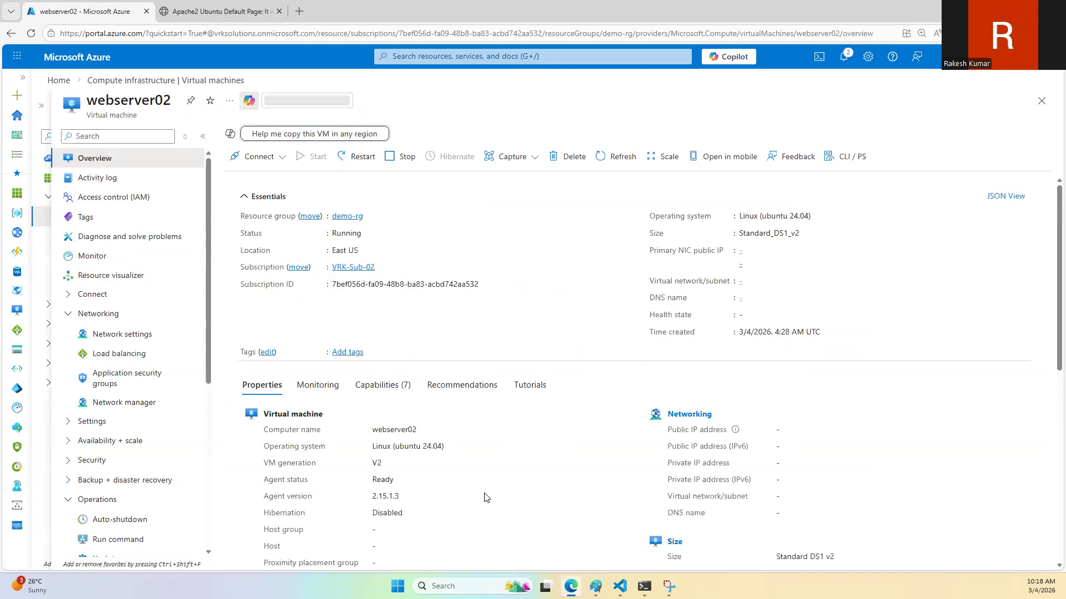
{"action": "scroll", "coordinate": [775, 415], "scroll_direction": "down", "scroll_amount": 3}
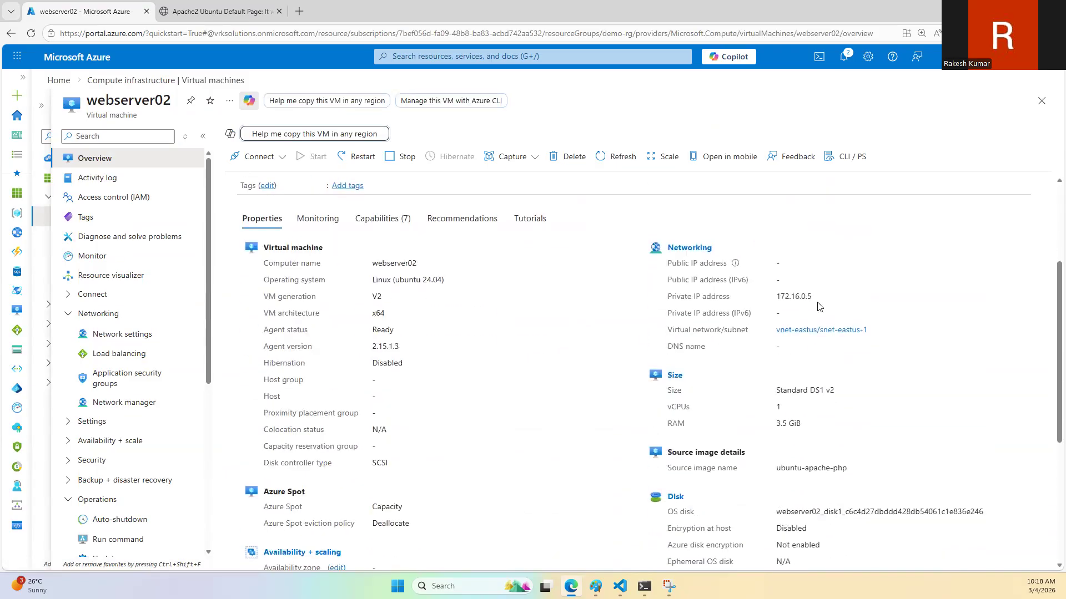
{"action": "left_click_drag", "start_coordinate": [815, 299], "coordinate": [773, 298]}
{"action": "key", "text": "ctrl+c"}
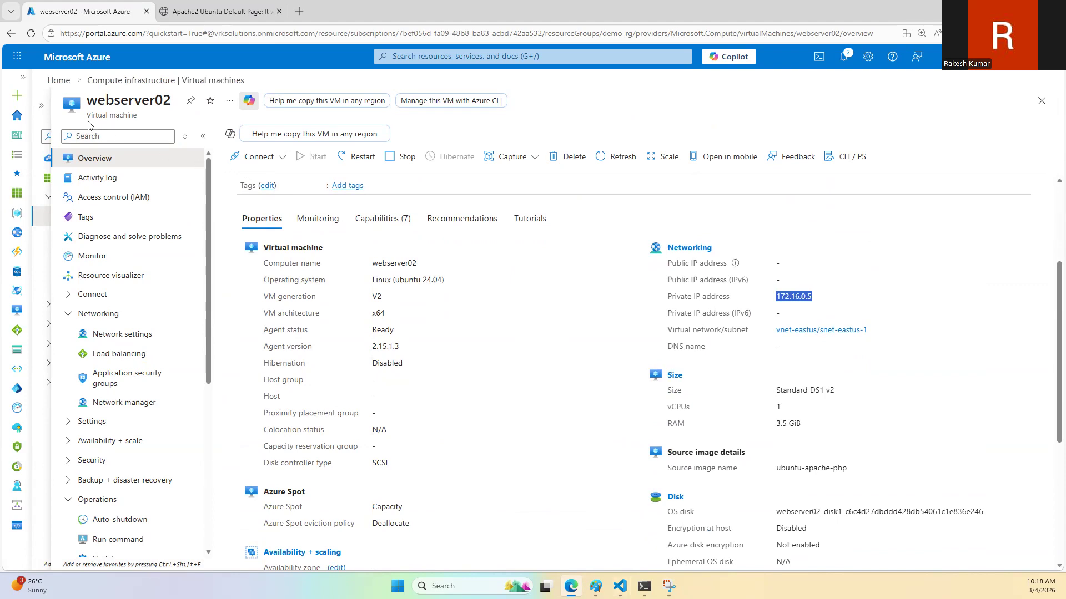
{"action": "key", "text": "alt+Tab"}
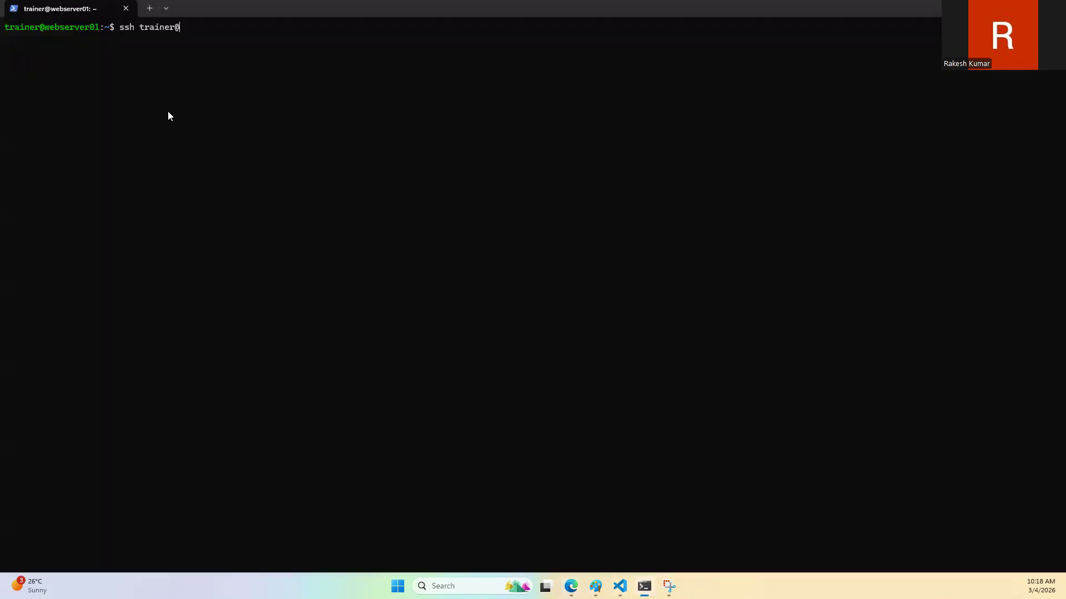
{"action": "key", "text": "ctrl+v"}
{"action": "key", "text": "Return"}
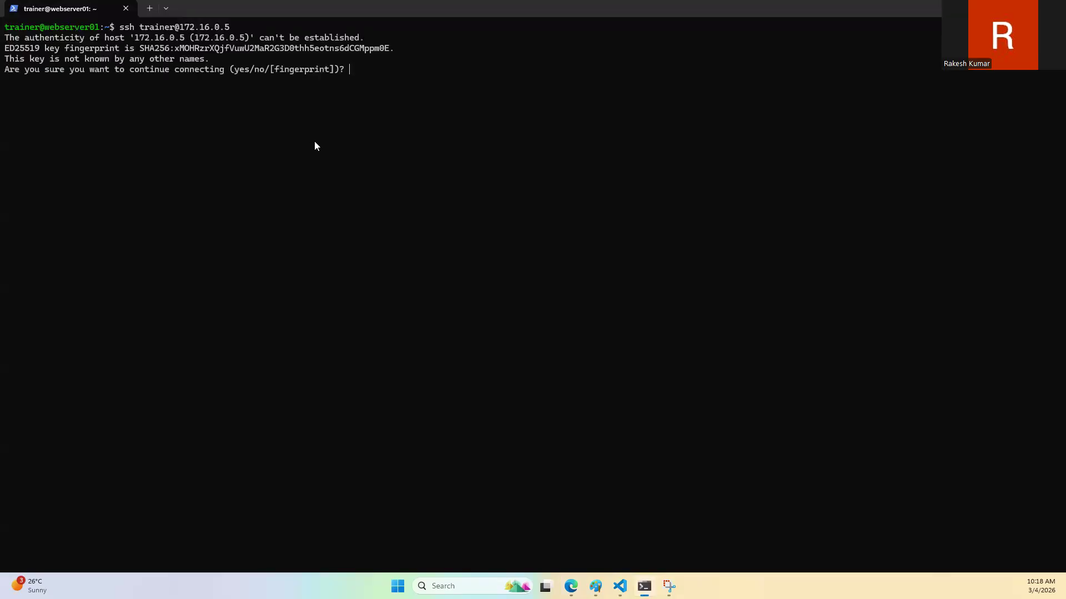
{"action": "type", "text": "yes"}
{"action": "key", "text": "Return"}
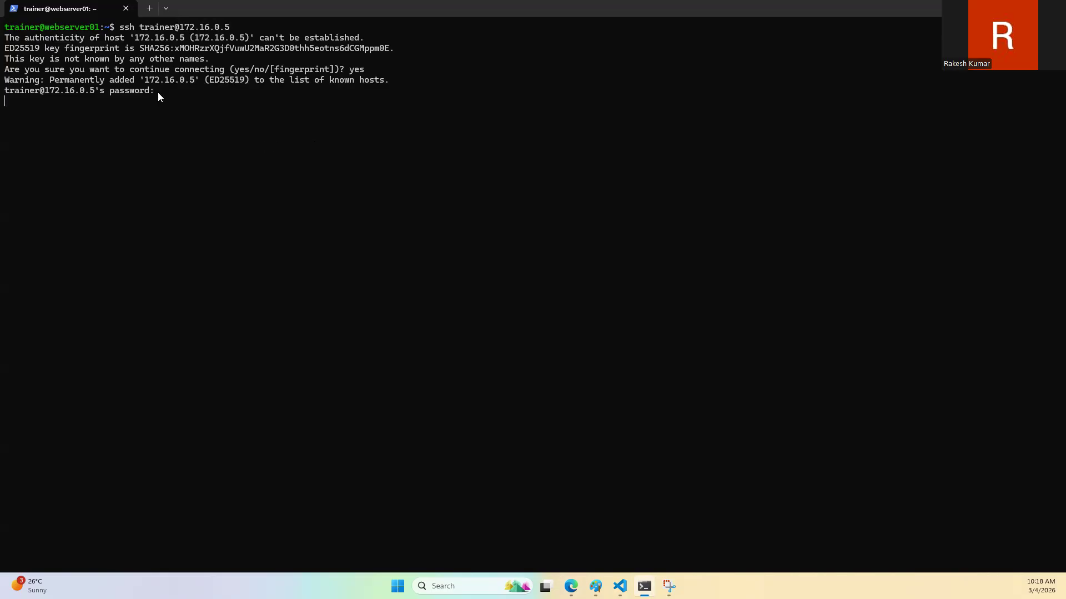
Step: Switch to the Paint diagram and add the text label snet-eastus just below webserver02 inside the backend pool box
{"action": "left_click", "coordinate": [571, 587]}
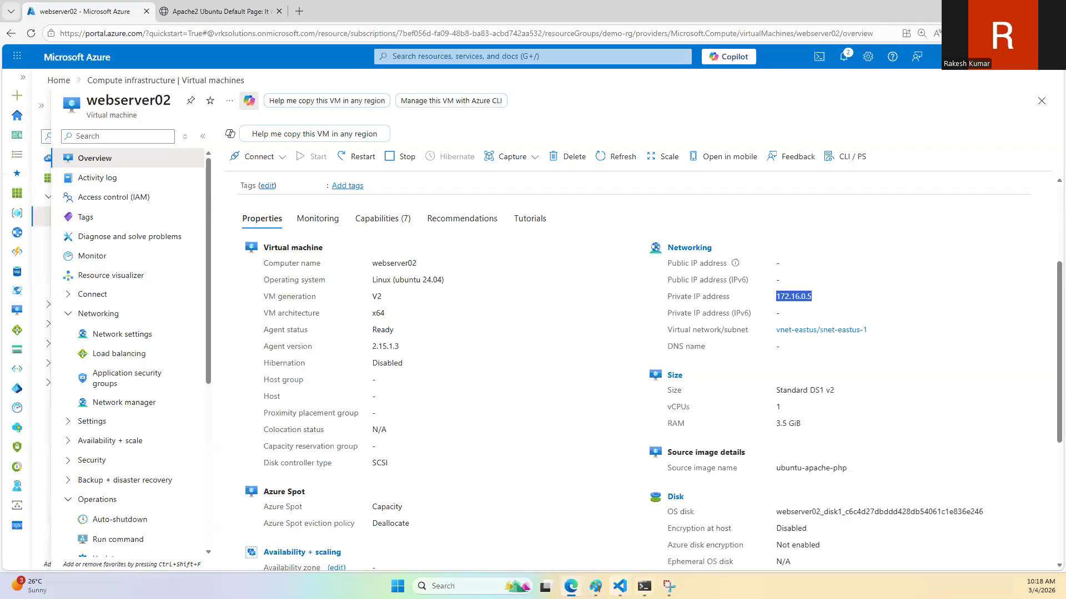
{"action": "left_click", "coordinate": [596, 586]}
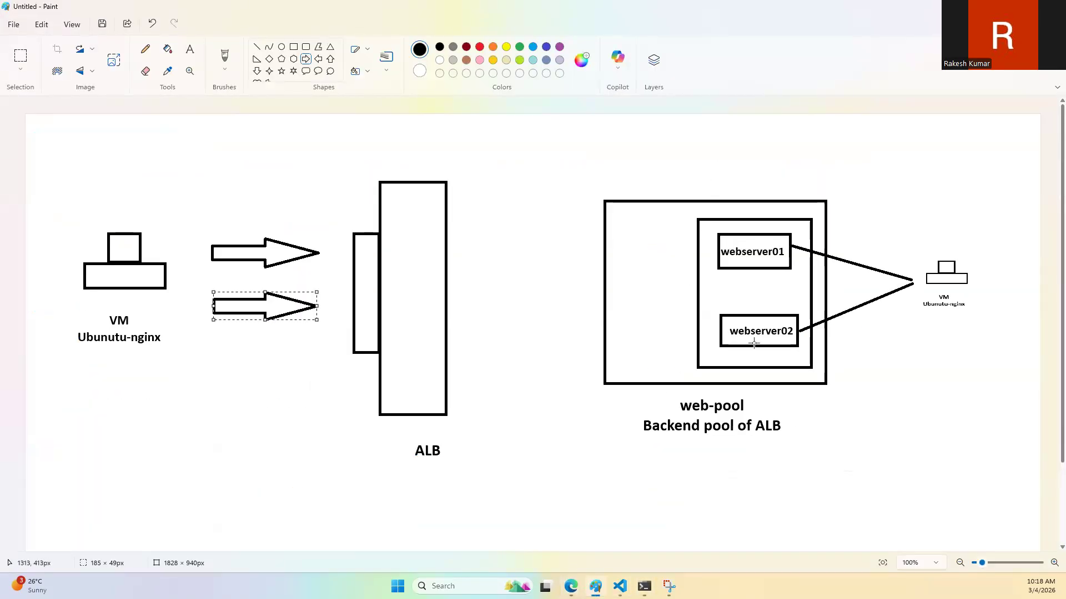
{"action": "left_click", "coordinate": [190, 49]}
{"action": "left_click", "coordinate": [663, 354]}
{"action": "left_click_drag", "start_coordinate": [665, 362], "coordinate": [790, 391]}
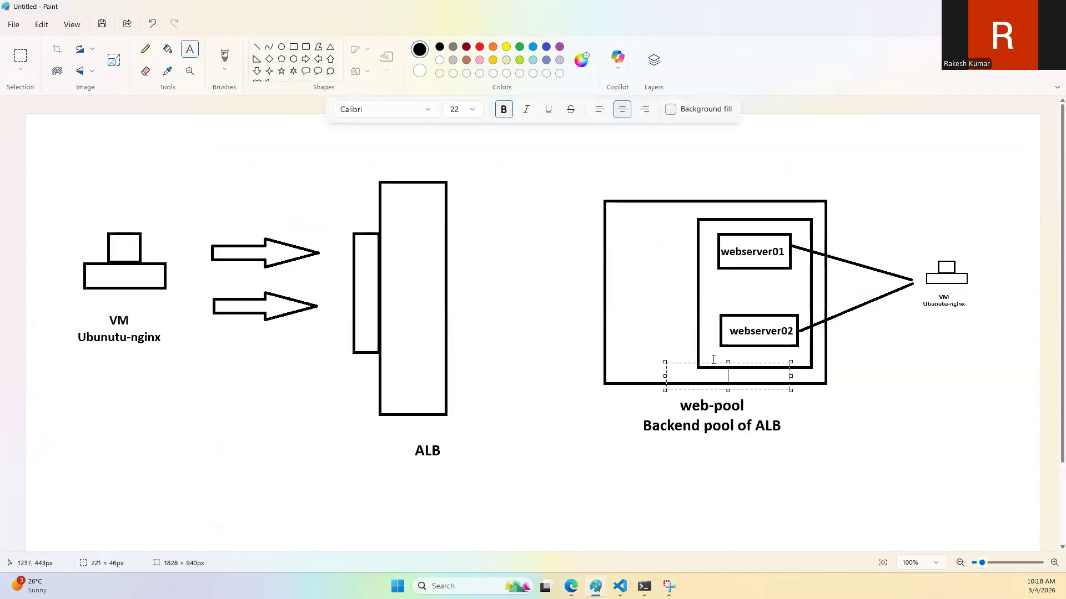
{"action": "left_click_drag", "start_coordinate": [676, 364], "coordinate": [636, 343]}
{"action": "type", "text": "snet-eastus"}
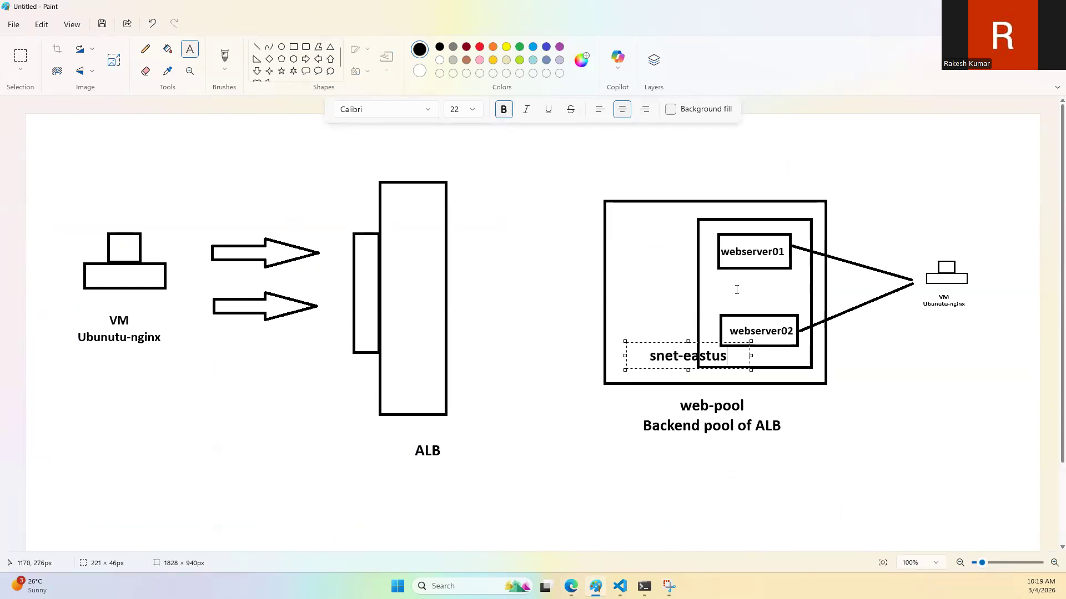
{"action": "left_click", "coordinate": [911, 367]}
Step: In the Azure portal, examine webserver02's network settings and the inbound port rules of ubuntu-nginx-nsg, and return to the Paint diagram
{"action": "left_click", "coordinate": [571, 586]}
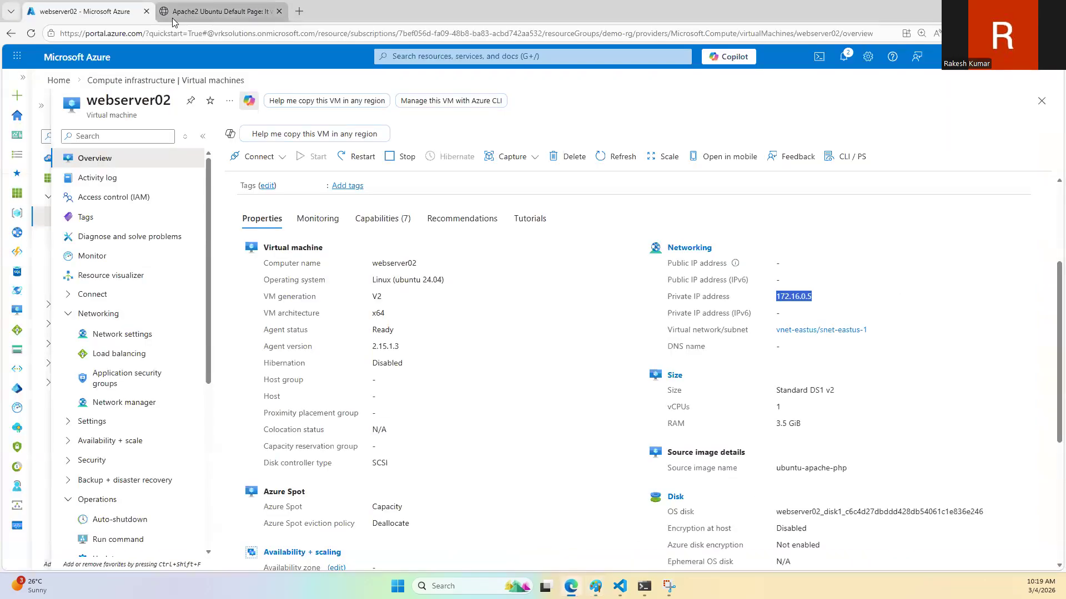
{"action": "left_click", "coordinate": [118, 334]}
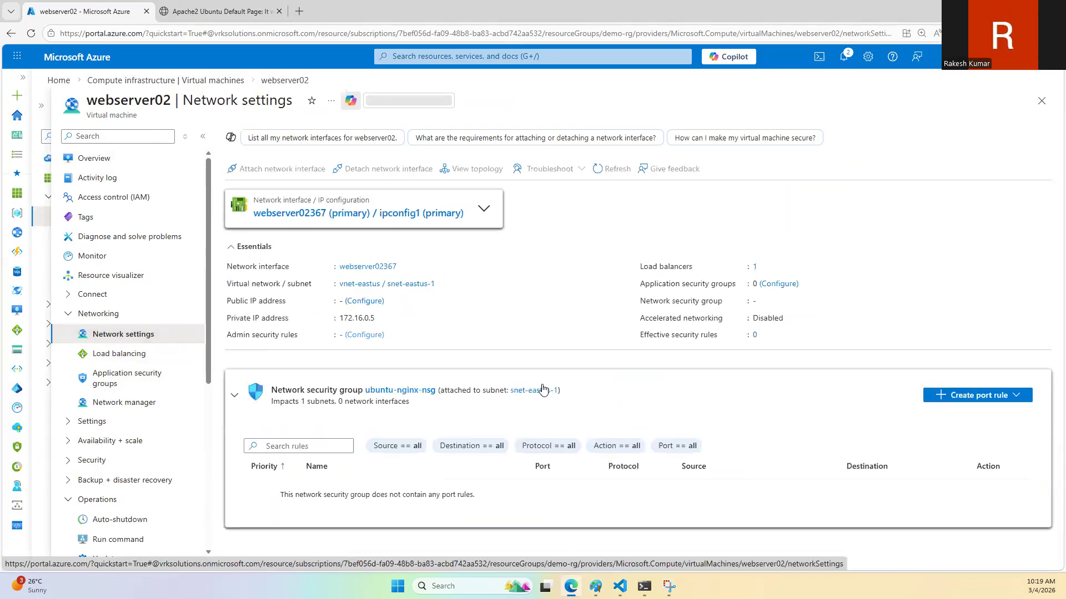
{"action": "scroll", "coordinate": [646, 427], "scroll_direction": "down", "scroll_amount": 3}
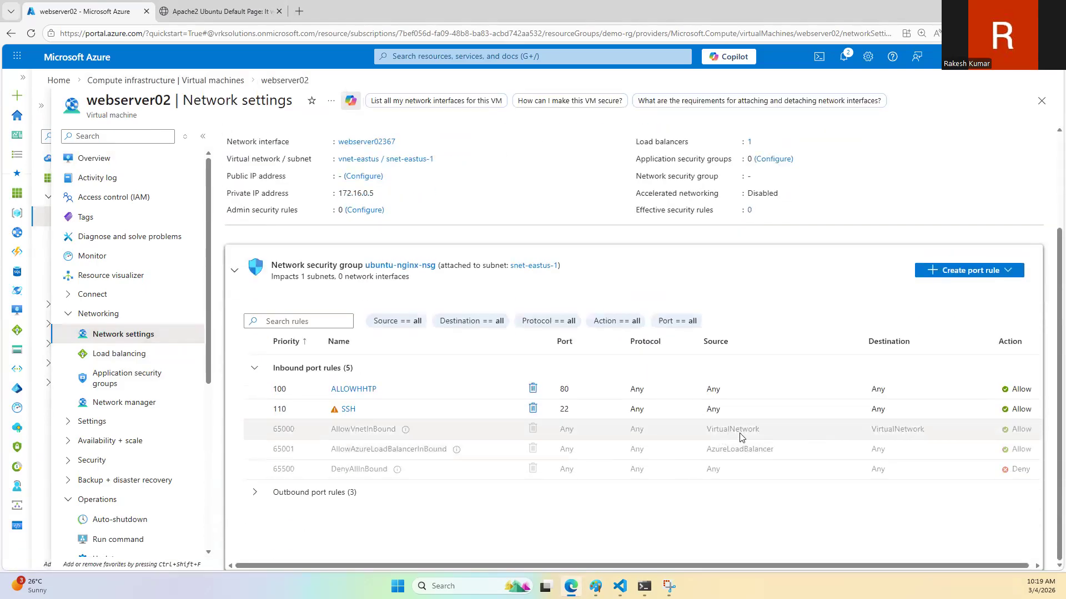
{"action": "left_click", "coordinate": [86, 158]}
{"action": "key", "text": "alt+Tab"}
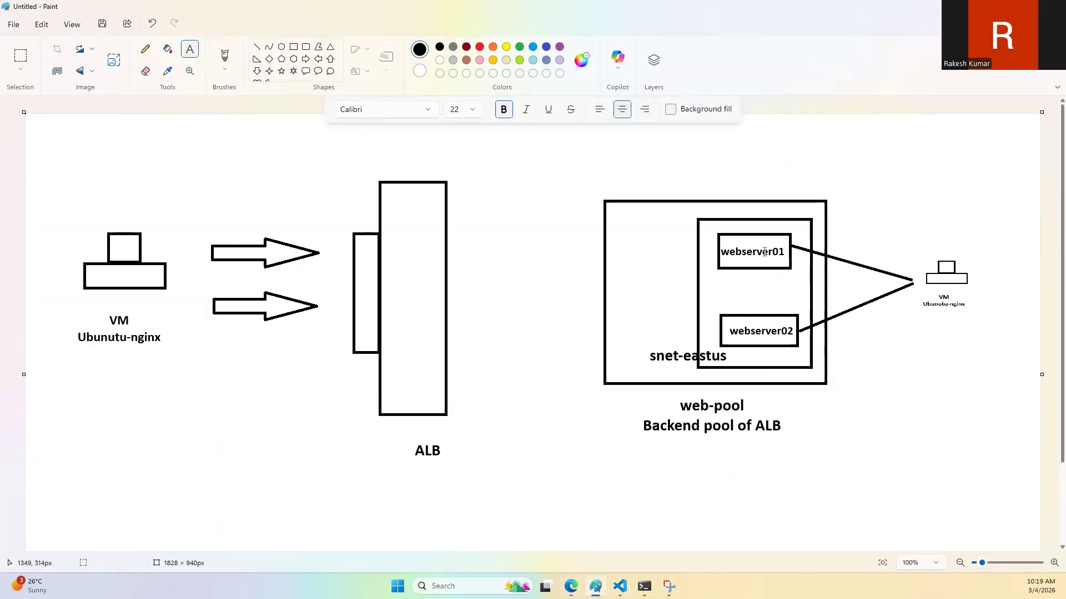
Step: Switch to the terminal session on webserver02 and stop the web server with sudo systemctl stop nginx
{"action": "left_click", "coordinate": [640, 586]}
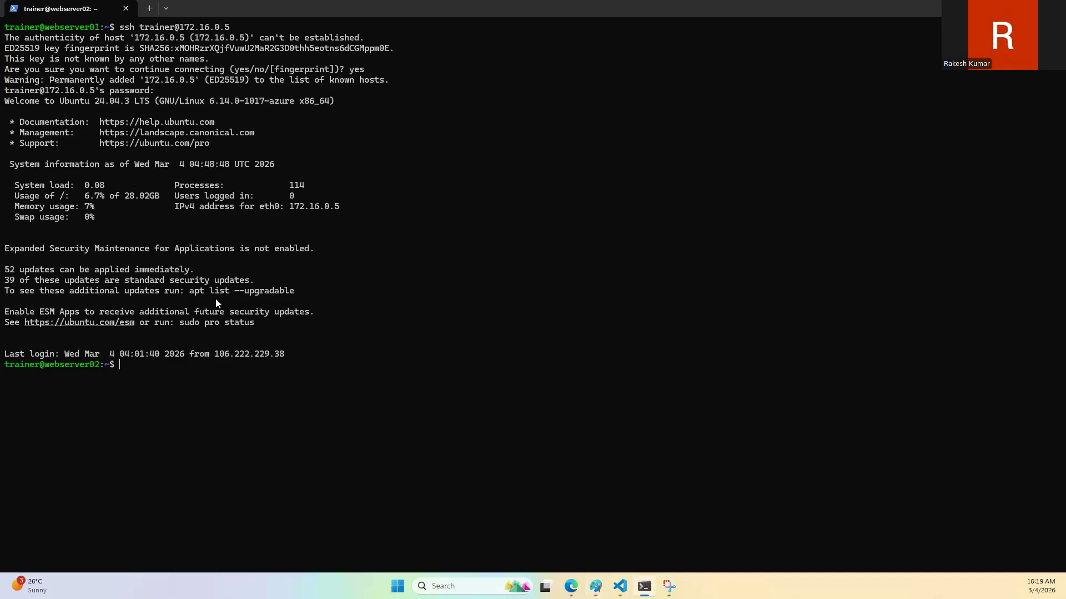
{"action": "type", "text": "sudo ste"}
{"action": "key", "text": "BackSpace"}
{"action": "key", "text": "BackSpace"}
{"action": "type", "text": "ystemctl stop "}
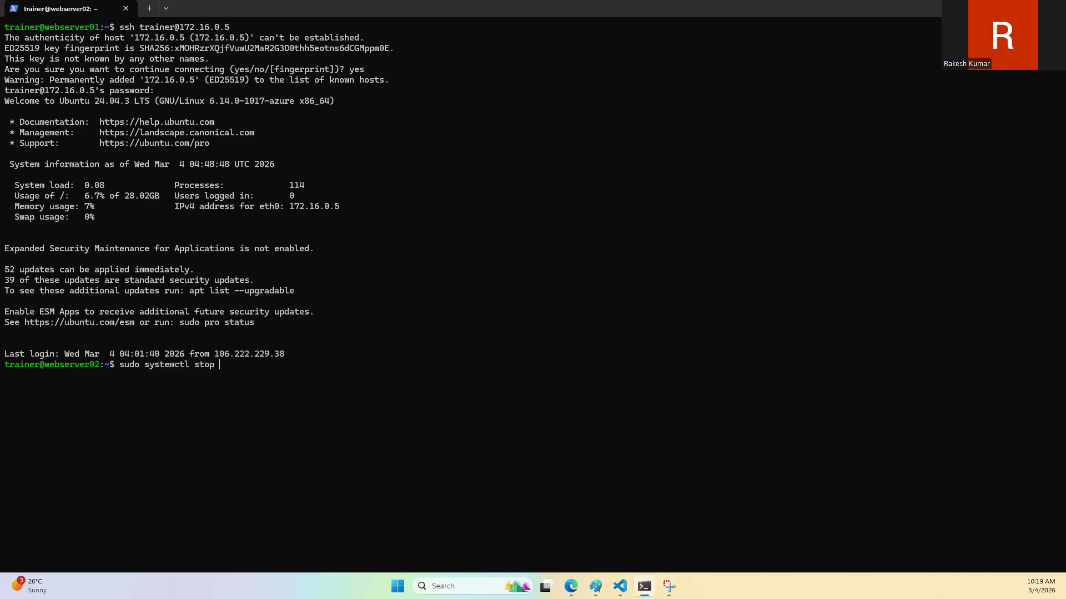
{"action": "type", "text": "nginx"}
Step: Start Apache on webserver02 with sudo systemctl start apache2
{"action": "key", "text": "Up"}
{"action": "key", "text": "BackSpace"}
{"action": "key", "text": "BackSpace"}
{"action": "key", "text": "BackSpace"}
{"action": "key", "text": "BackSpace"}
{"action": "key", "text": "BackSpace"}
{"action": "key", "text": "BackSpace"}
{"action": "key", "text": "BackSpace"}
{"action": "key", "text": "BackSpace"}
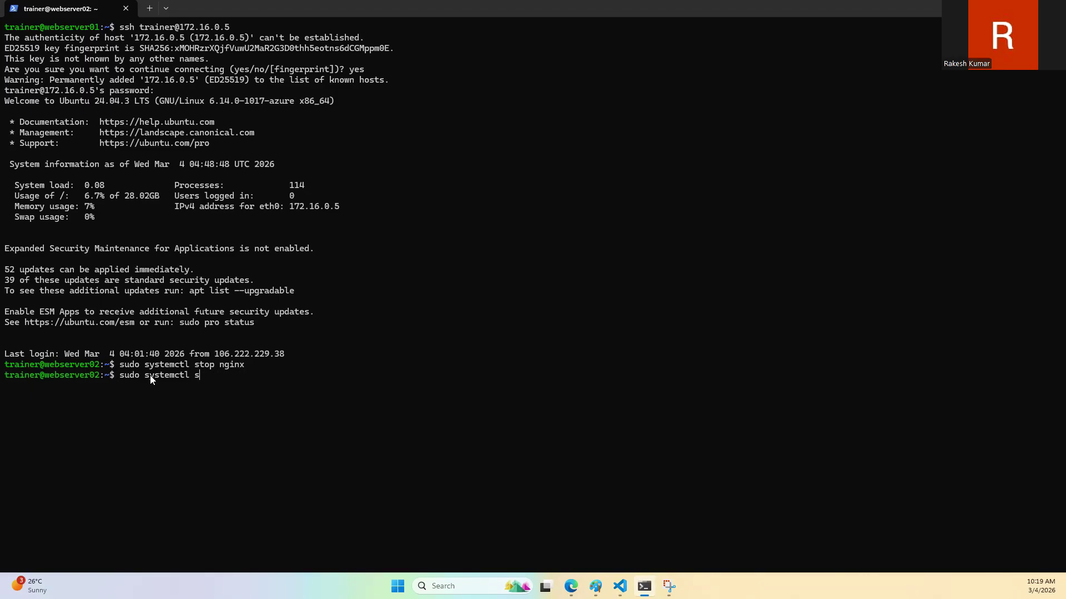
{"action": "type", "text": "art apacjhe"}
{"action": "key", "text": "BackSpace"}
{"action": "key", "text": "BackSpace"}
{"action": "key", "text": "BackSpace"}
{"action": "type", "text": "h2e"}
{"action": "key", "text": "Return"}
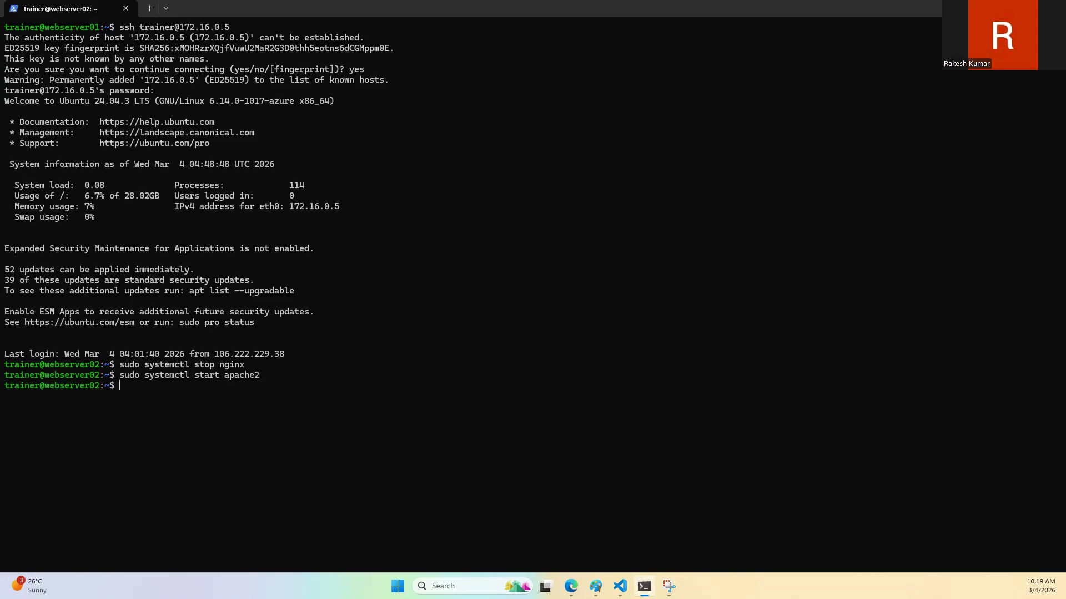
Step: Switch to the browser and reload the load balancer's page at 57.152.17.230 several times to check which server answers
{"action": "left_click", "coordinate": [571, 586]}
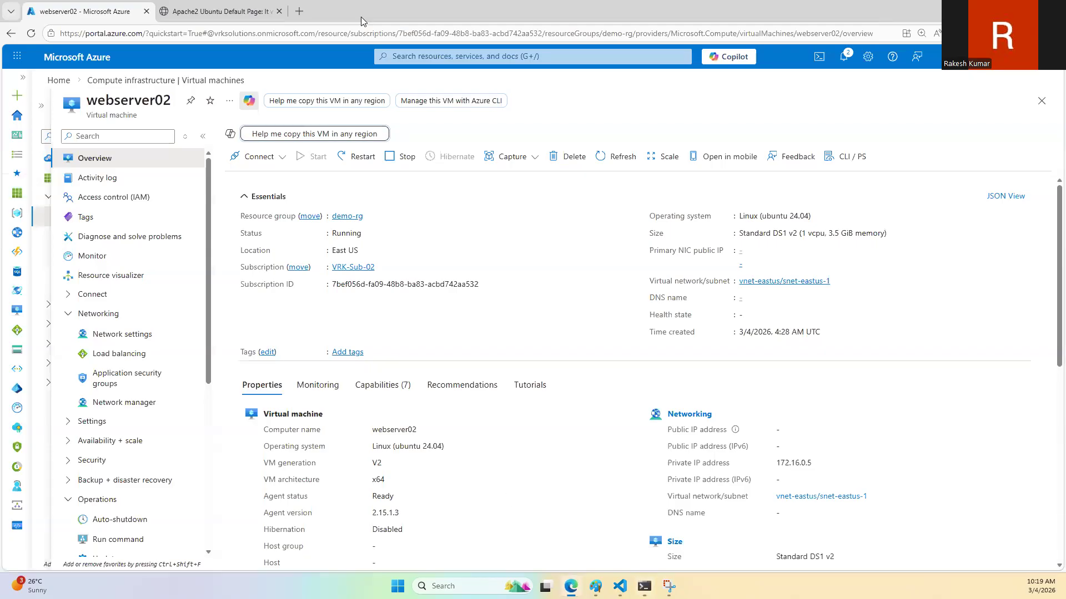
{"action": "left_click", "coordinate": [222, 12]}
{"action": "left_click", "coordinate": [31, 33]}
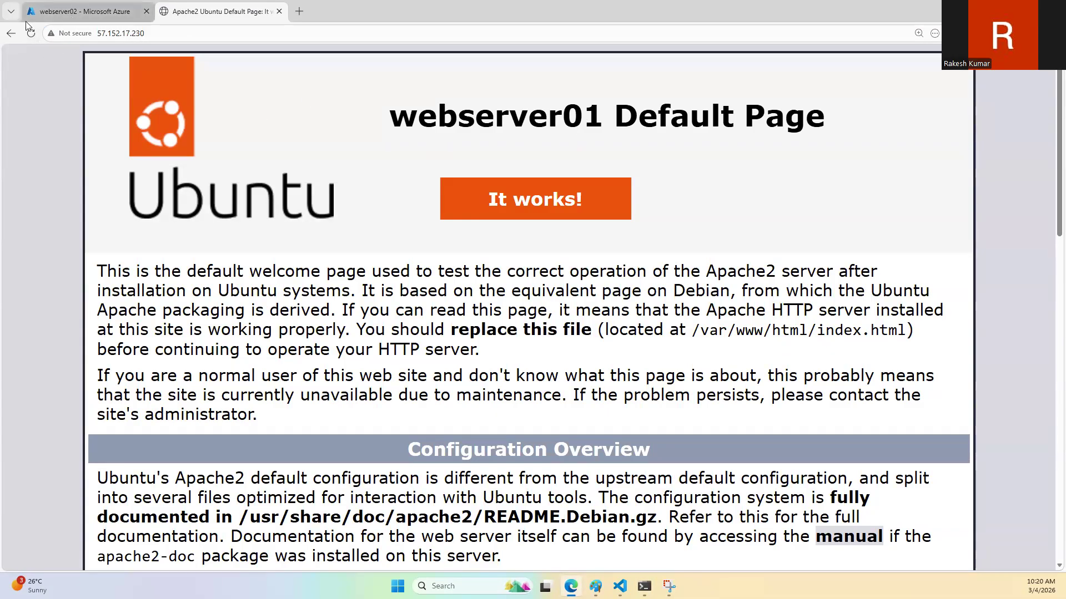
{"action": "left_click", "coordinate": [31, 34]}
{"action": "left_click", "coordinate": [31, 34]}
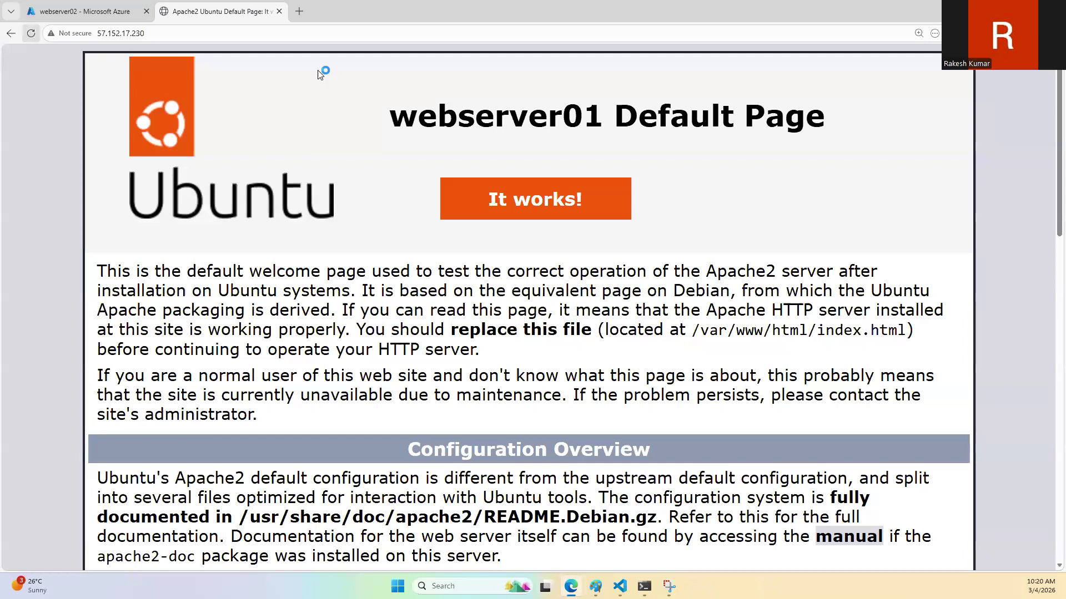
{"action": "mouse_move", "coordinate": [596, 586]}
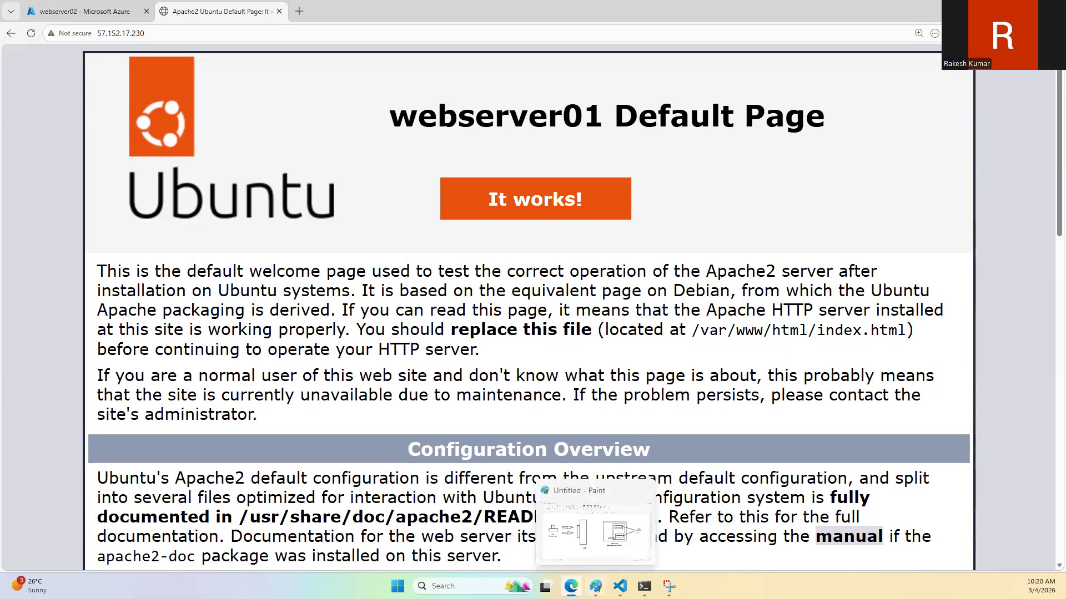
{"action": "left_click", "coordinate": [233, 34]}
{"action": "key", "text": "ctrl+c"}
{"action": "left_click", "coordinate": [1014, 33]}
{"action": "left_click", "coordinate": [912, 89]}
{"action": "key", "text": "ctrl+v"}
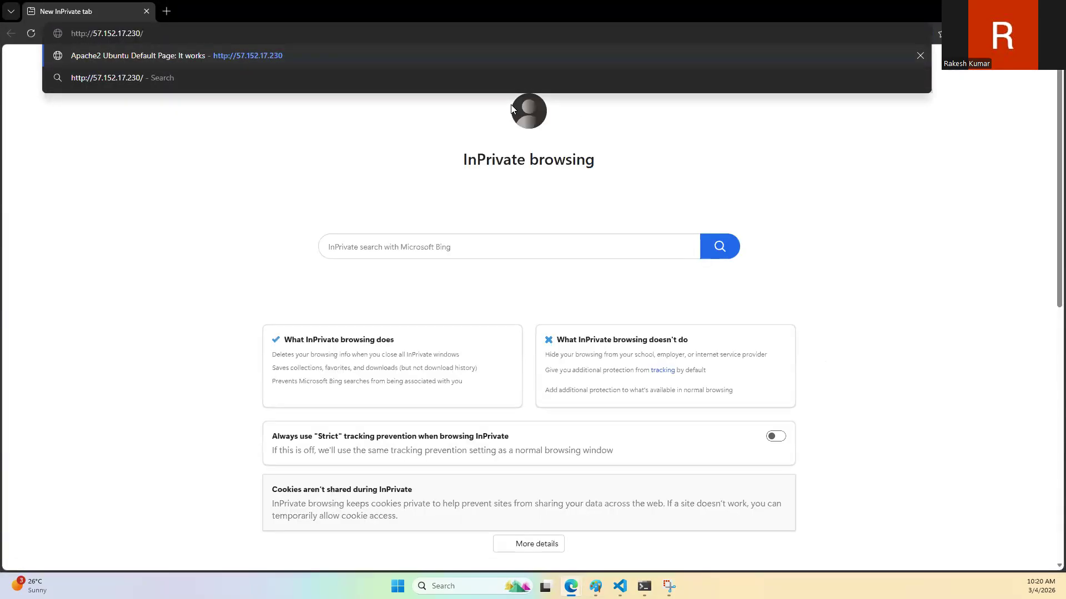
{"action": "key", "text": "Return"}
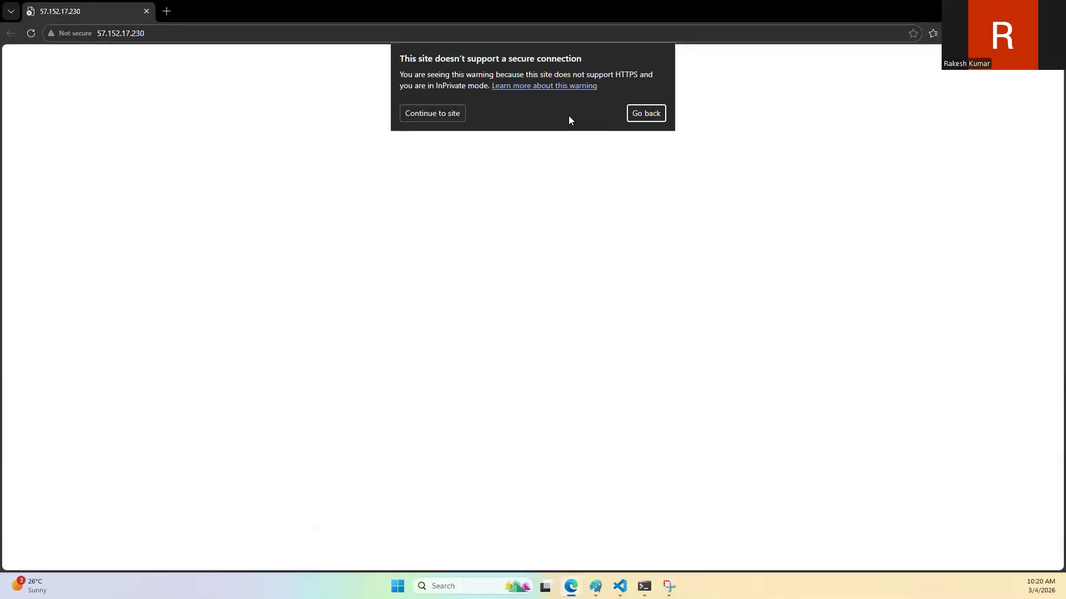
{"action": "left_click", "coordinate": [442, 114]}
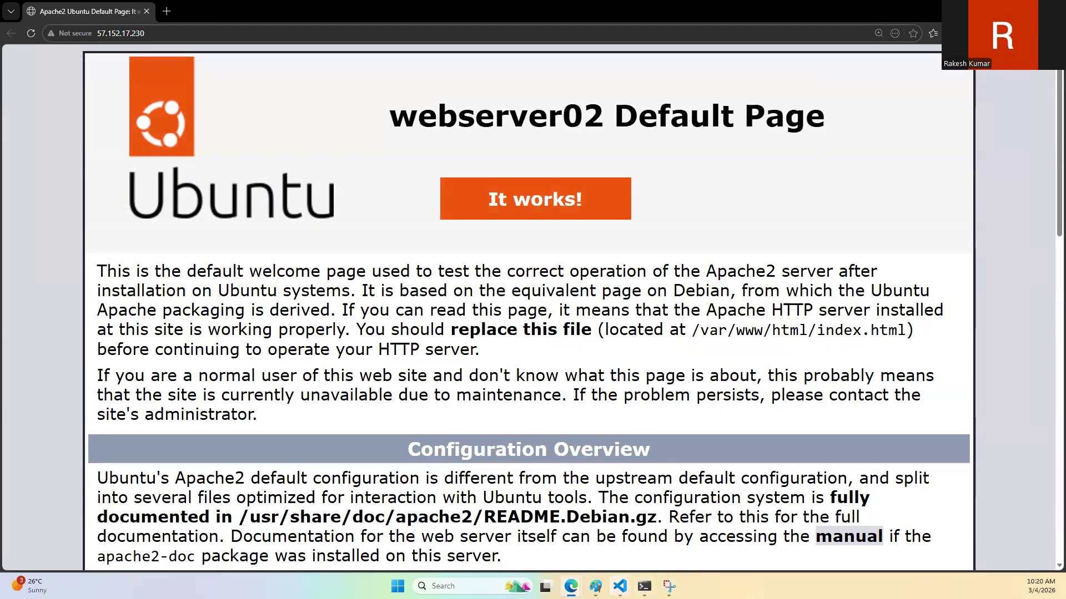
Step: Switch to the ALB notes in VS Code and add the line "Created a VM" below the list, after a blank line
{"action": "mouse_move", "coordinate": [620, 586]}
{"action": "left_click", "coordinate": [642, 509]}
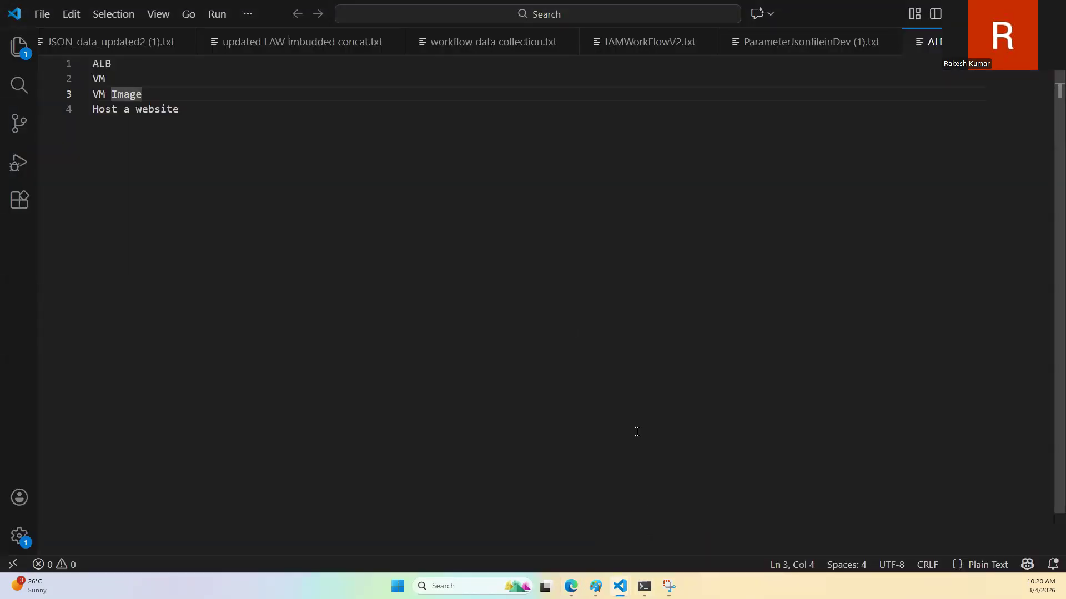
{"action": "left_click", "coordinate": [290, 174]}
{"action": "key", "text": "Return"}
{"action": "key", "text": "Return"}
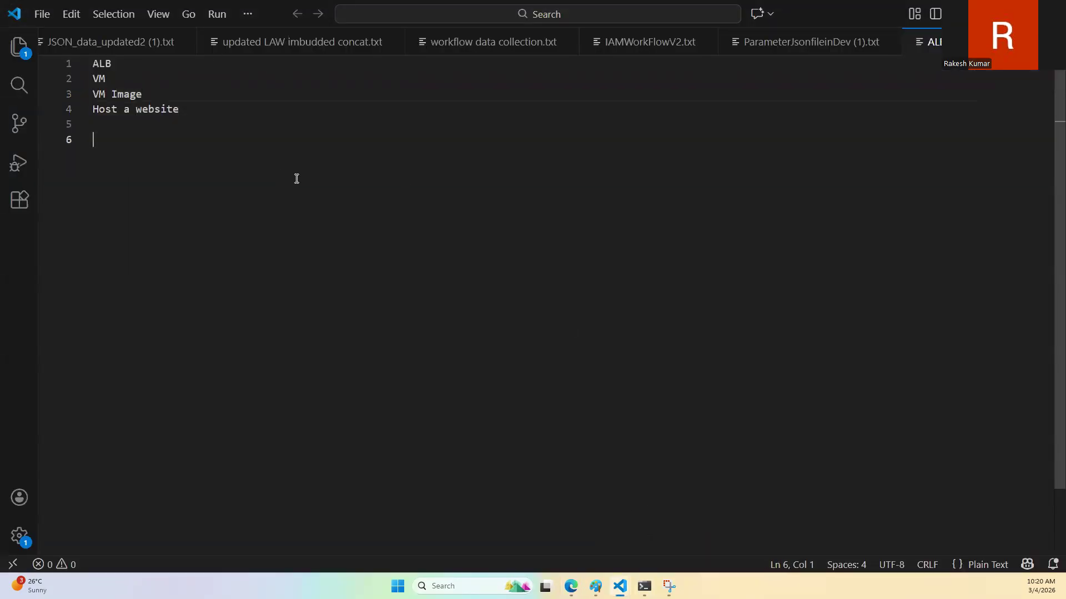
{"action": "type", "text": "ated a VM"}
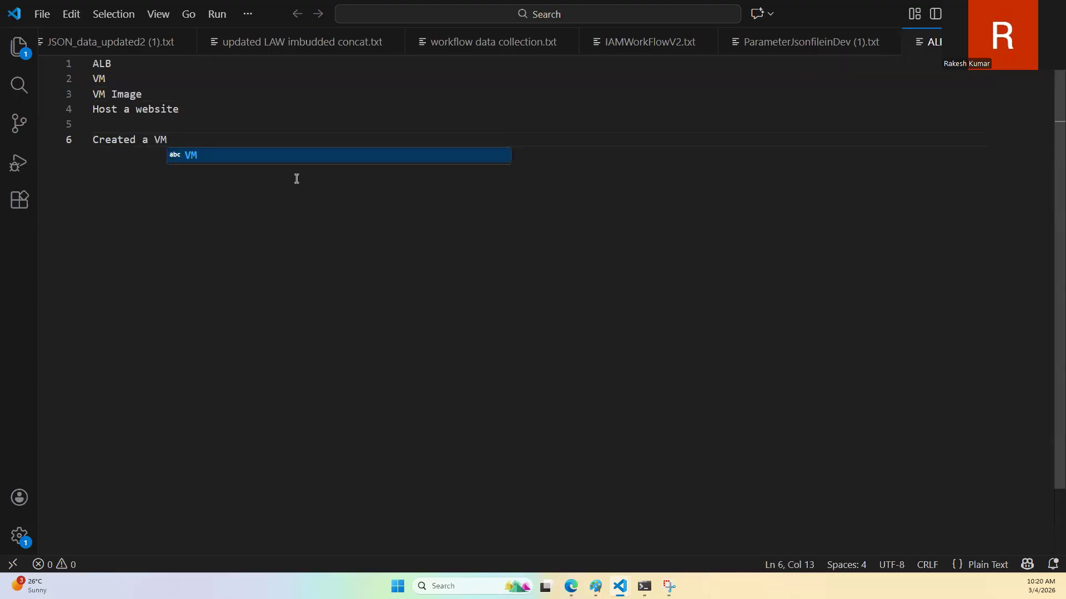
{"action": "key", "text": "Escape"}
Step: Add the line "installed nginx" beneath "Created a VM" in the notes
{"action": "key", "text": "Return"}
{"action": "type", "text": "installed php"}
{"action": "key", "text": "Return"}
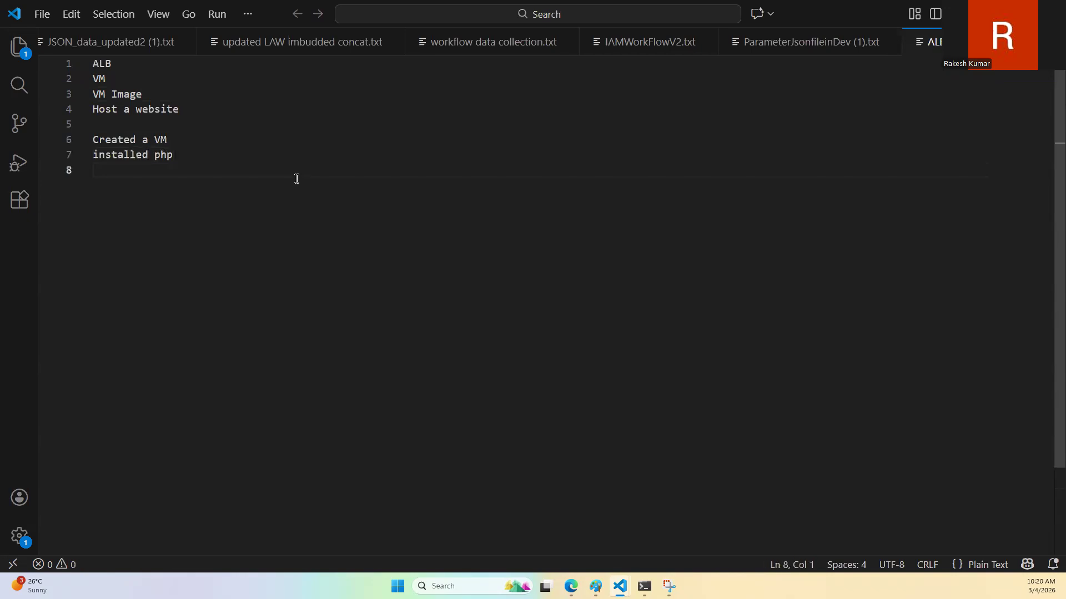
{"action": "key", "text": "Left"}
{"action": "key", "text": "ctrl+shift+Left"}
{"action": "type", "text": "nginx"}
{"action": "key", "text": "Return"}
Step: Add the line "installed php" beneath "installed nginx" in the notes
{"action": "type", "text": "inst"}
{"action": "key", "text": "BackSpace"}
{"action": "key", "text": "BackSpace"}
{"action": "key", "text": "BackSpace"}
{"action": "key", "text": "BackSpace"}
{"action": "type", "text": "edited"}
{"action": "key", "text": "shift+Home"}
{"action": "type", "text": "in"}
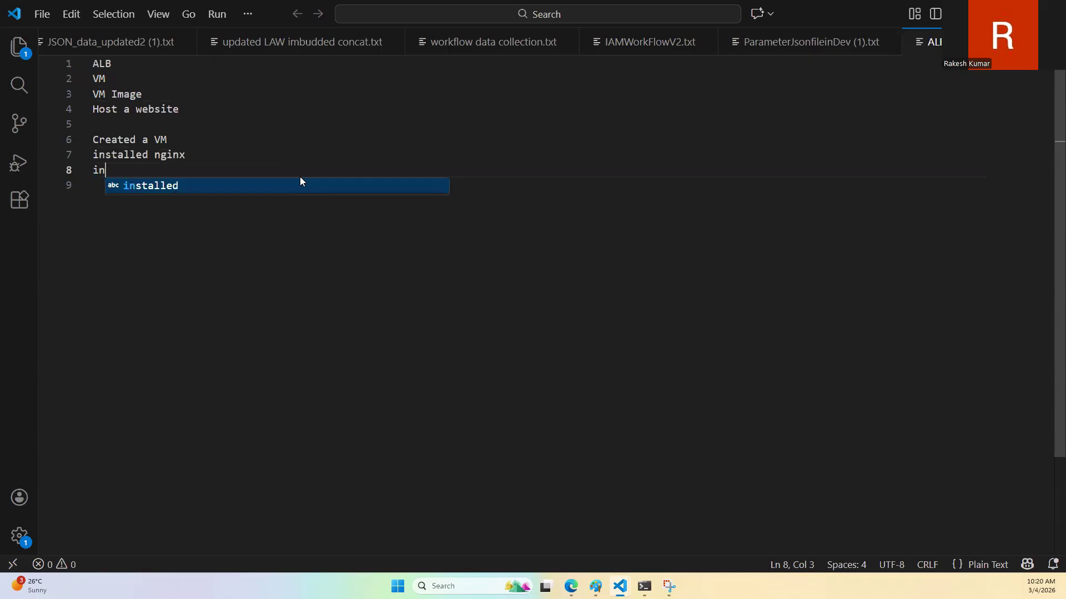
{"action": "type", "text": "stalled php"}
{"action": "key", "text": "Return"}
{"action": "type", "text": "installed"}
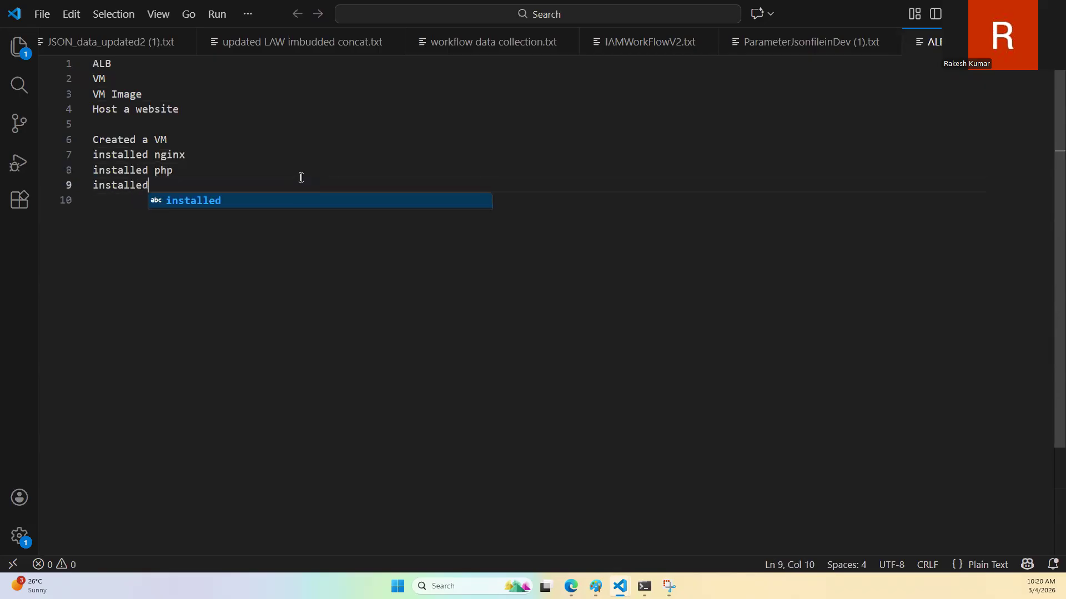
{"action": "key", "text": "shift+Home"}
{"action": "key", "text": "BackSpace"}
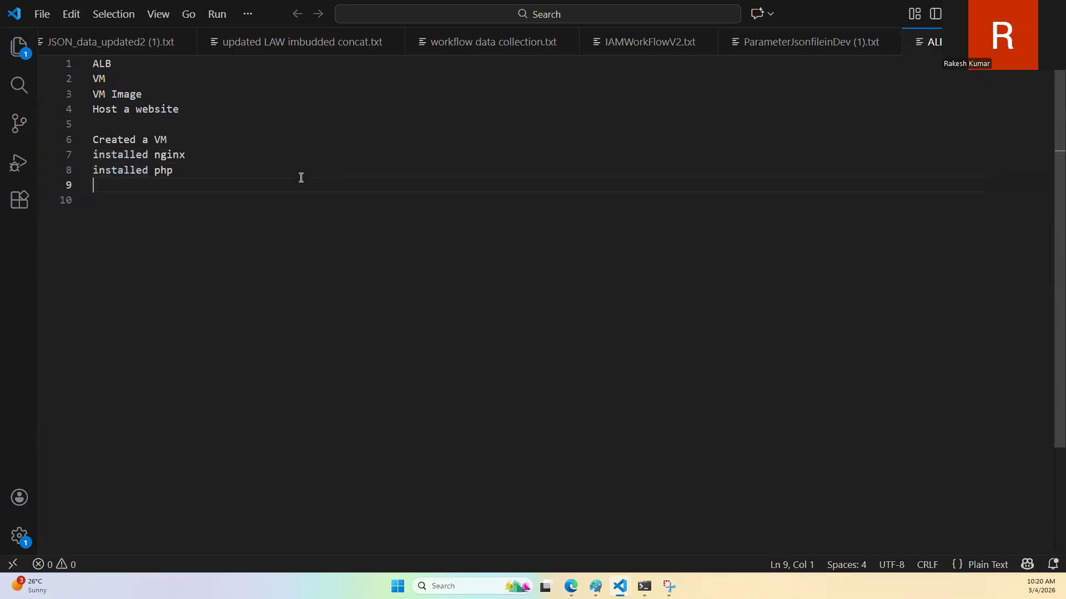
Step: Add the line "updated /var/www/html" beneath "installed php" in the notes
{"action": "type", "text": "updated /var/ww/"}
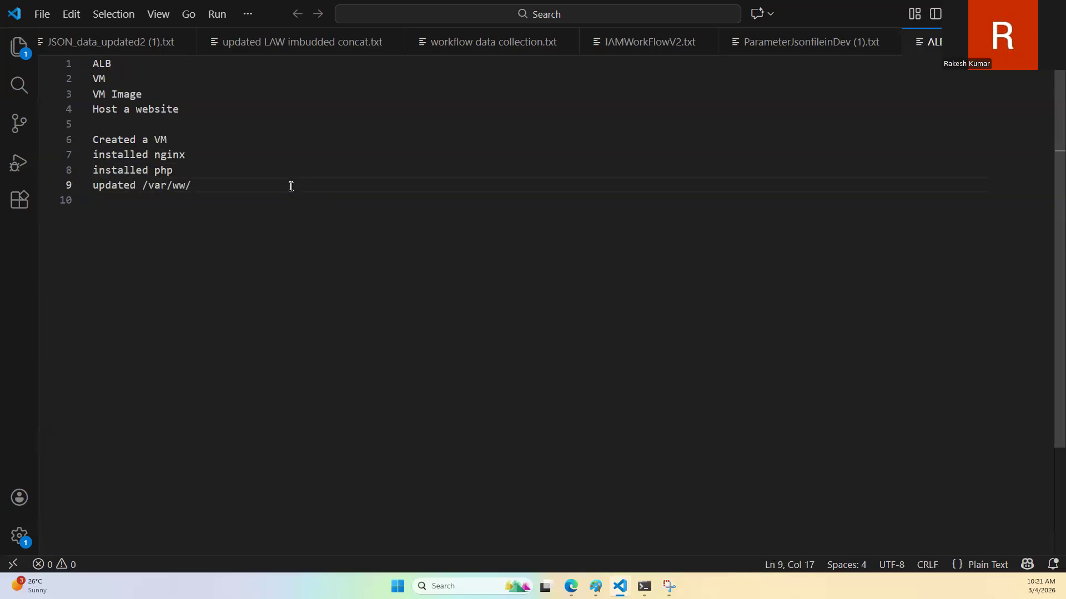
{"action": "key", "text": "BackSpace"}
{"action": "type", "text": "w/html"}
{"action": "key", "text": "Return"}
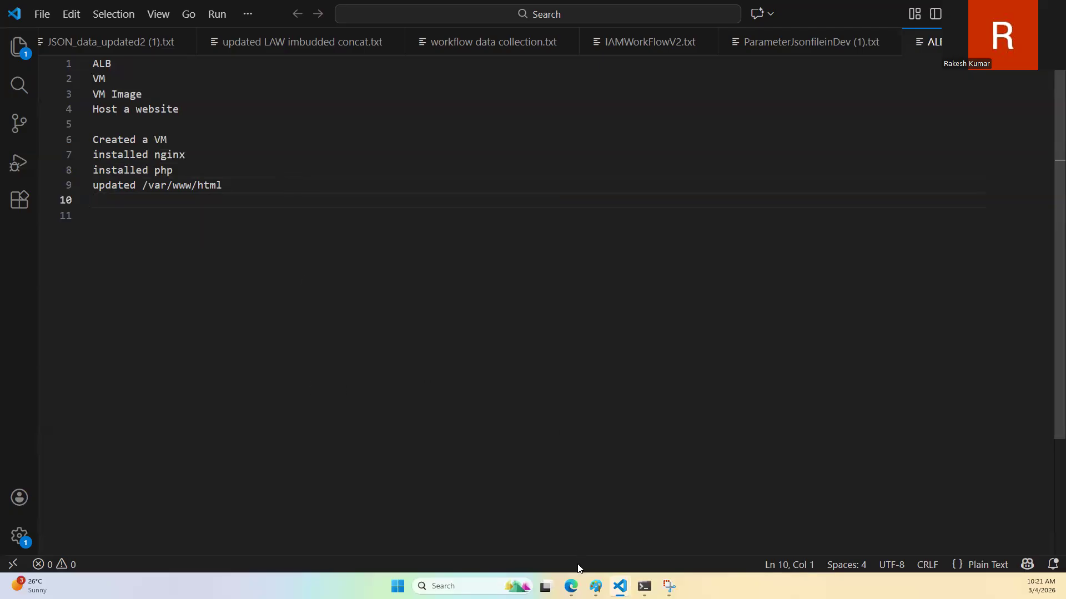
Step: Switch to the terminal and open /var/www/html/index.php on webserver02 in vi
{"action": "left_click", "coordinate": [644, 586]}
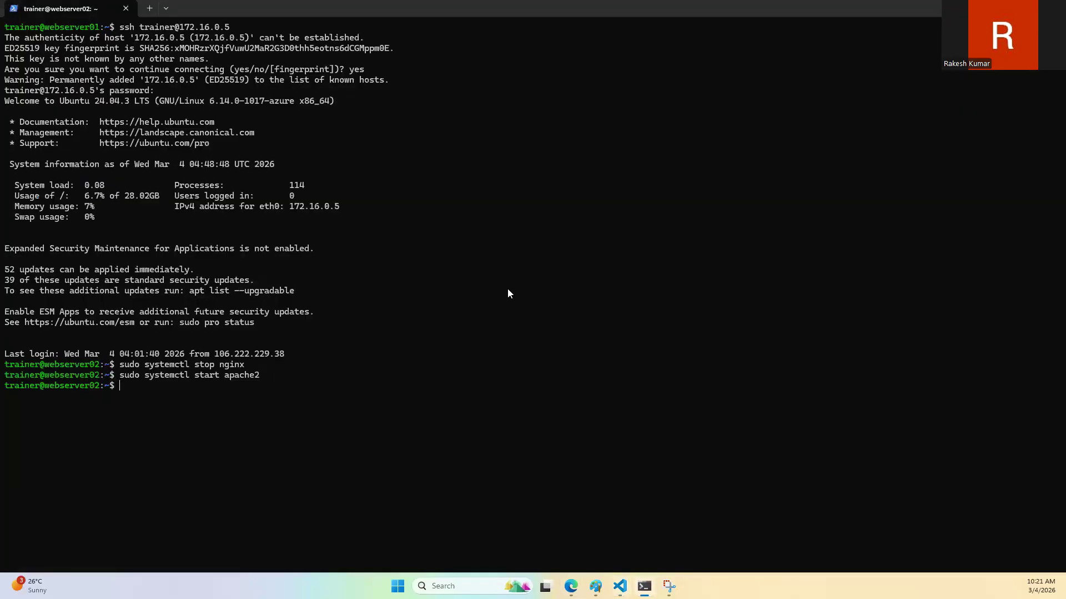
{"action": "key", "text": "BackSpace"}
{"action": "key", "text": "BackSpace"}
{"action": "key", "text": "BackSpace"}
{"action": "key", "text": "BackSpace"}
{"action": "key", "text": "BackSpace"}
{"action": "key", "text": "BackSpace"}
{"action": "type", "text": "r/www/html/in"}
{"action": "key", "text": "Tab"}
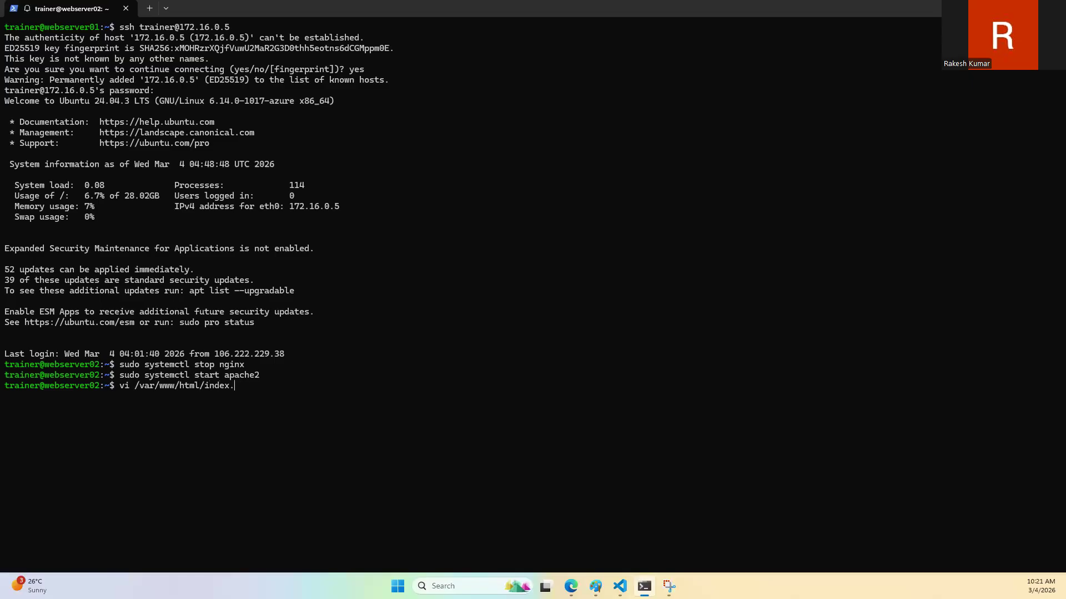
{"action": "type", "text": "p"}
{"action": "key", "text": "Tab"}
Step: Copy <?php echo gethostname(); ?> from the page header in index.php and paste it below "updated /var/www/html" in the VS Code notes
{"action": "key", "text": "Down"}
{"action": "key", "text": "Down"}
{"action": "key", "text": "Down"}
{"action": "key", "text": "Down"}
{"action": "key", "text": "Down"}
{"action": "key", "text": "Down"}
{"action": "key", "text": "Down"}
{"action": "key", "text": "Down"}
{"action": "key", "text": "Down"}
{"action": "key", "text": "Down"}
{"action": "key", "text": "Down"}
{"action": "key", "text": "Down"}
{"action": "key", "text": "Down"}
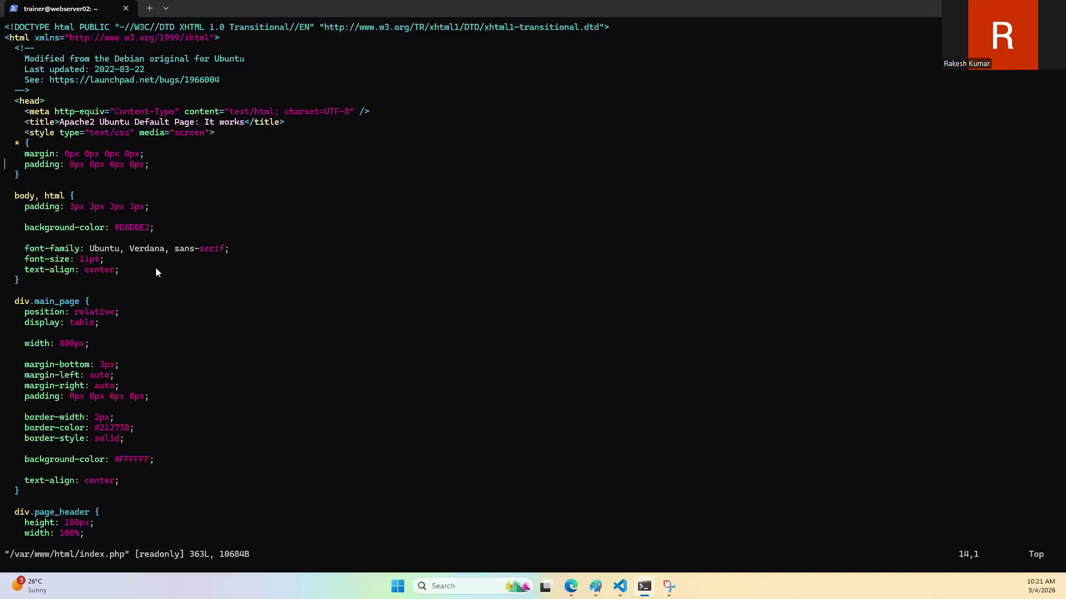
{"action": "key", "text": "Down"}
{"action": "key", "text": "Down"}
{"action": "key", "text": "Down"}
{"action": "key", "text": "Down"}
{"action": "key", "text": "Down"}
{"action": "key", "text": "Down"}
{"action": "key", "text": "Down"}
{"action": "key", "text": "Down"}
{"action": "key", "text": "Down"}
{"action": "key", "text": "Down"}
{"action": "key", "text": "Down"}
{"action": "key", "text": "Down"}
{"action": "key", "text": "Down"}
{"action": "key", "text": "Down"}
{"action": "key", "text": "Down"}
{"action": "key", "text": "Down"}
{"action": "key", "text": "Down"}
{"action": "key", "text": "Down"}
{"action": "key", "text": "Down"}
{"action": "key", "text": "Down"}
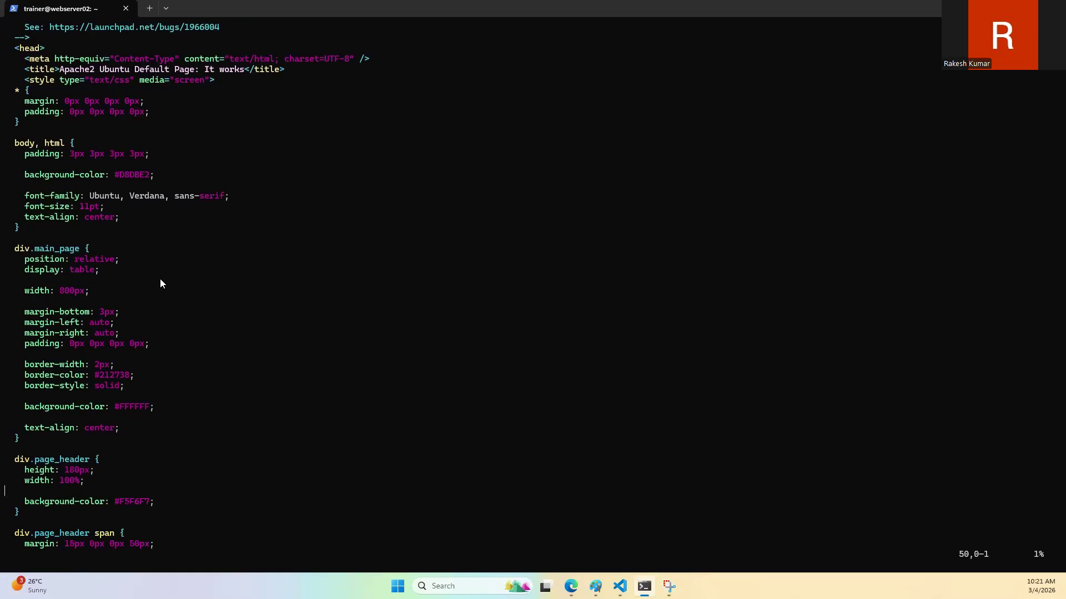
{"action": "key", "text": "Down"}
{"action": "key", "text": "Down"}
{"action": "key", "text": "Down"}
{"action": "key", "text": "Down"}
{"action": "key", "text": "Down"}
{"action": "key", "text": "Down"}
{"action": "key", "text": "Down"}
{"action": "key", "text": "Down"}
{"action": "key", "text": "Down"}
{"action": "key", "text": "Down"}
{"action": "key", "text": "Down"}
{"action": "key", "text": "Down"}
{"action": "key", "text": "Down"}
{"action": "key", "text": "Down"}
{"action": "key", "text": "Down"}
{"action": "key", "text": "Down"}
{"action": "key", "text": "Down"}
{"action": "key", "text": "Down"}
{"action": "key", "text": "Down"}
{"action": "key", "text": "Down"}
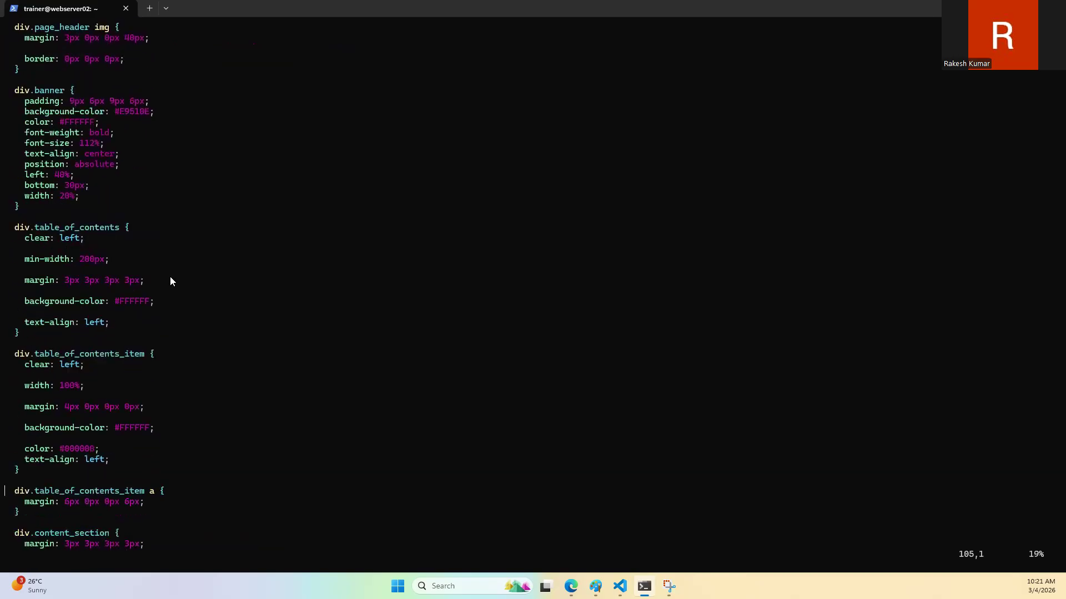
{"action": "key", "text": "Down"}
{"action": "key", "text": "Down"}
{"action": "key", "text": "Down"}
{"action": "key", "text": "Down"}
{"action": "key", "text": "Down"}
{"action": "key", "text": "Down"}
{"action": "key", "text": "Down"}
{"action": "key", "text": "Down"}
{"action": "key", "text": "Down"}
{"action": "key", "text": "Down"}
{"action": "key", "text": "Down"}
{"action": "key", "text": "Down"}
{"action": "key", "text": "Down"}
{"action": "key", "text": "Down"}
{"action": "key", "text": "Down"}
{"action": "key", "text": "Down"}
{"action": "key", "text": "Down"}
{"action": "key", "text": "Down"}
{"action": "key", "text": "Down"}
{"action": "key", "text": "Down"}
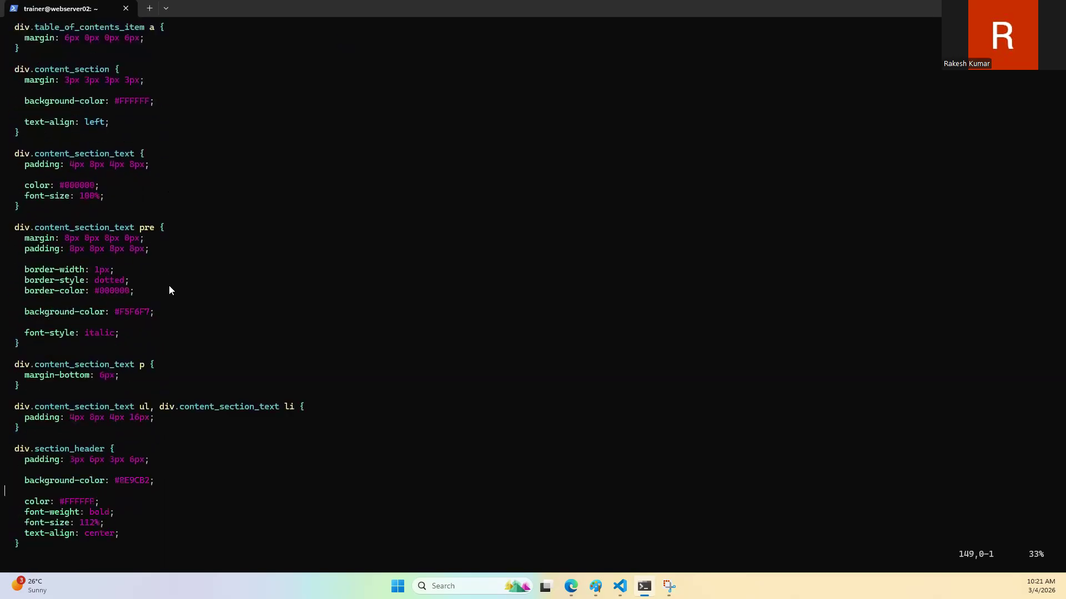
{"action": "key", "text": "Down"}
{"action": "key", "text": "Down"}
{"action": "key", "text": "Down"}
{"action": "key", "text": "Down"}
{"action": "key", "text": "Down"}
{"action": "key", "text": "Down"}
{"action": "key", "text": "Down"}
{"action": "key", "text": "Down"}
{"action": "key", "text": "Down"}
{"action": "key", "text": "Down"}
{"action": "key", "text": "Down"}
{"action": "key", "text": "Down"}
{"action": "key", "text": "Down"}
{"action": "key", "text": "Down"}
{"action": "key", "text": "Down"}
{"action": "key", "text": "Down"}
{"action": "key", "text": "Down"}
{"action": "key", "text": "Down"}
{"action": "key", "text": "Down"}
{"action": "key", "text": "Down"}
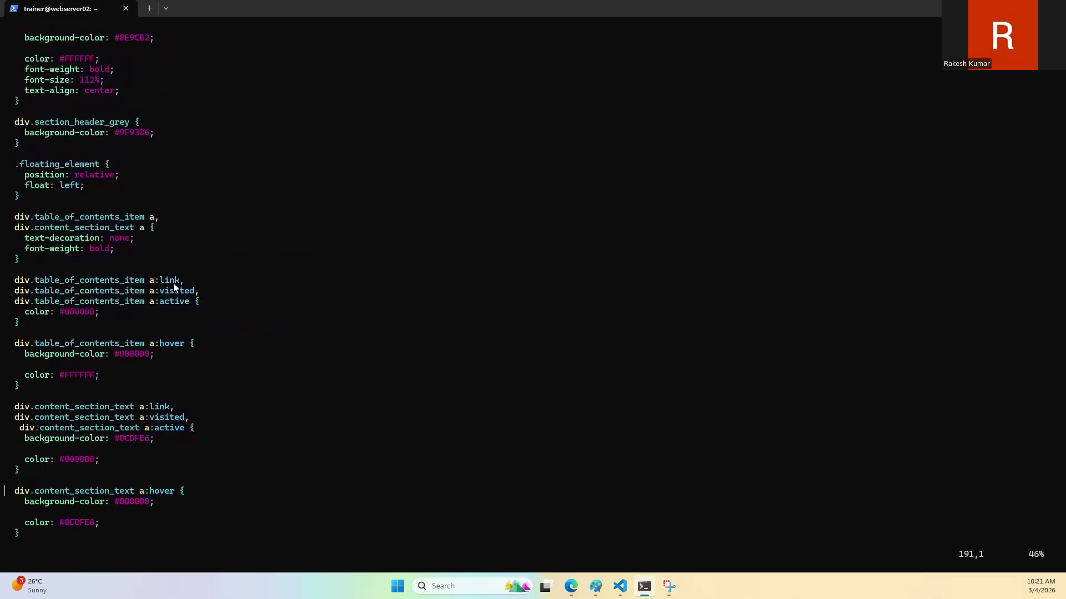
{"action": "key", "text": "Down"}
{"action": "key", "text": "Down"}
{"action": "key", "text": "Down"}
{"action": "key", "text": "Down"}
{"action": "key", "text": "Down"}
{"action": "key", "text": "Down"}
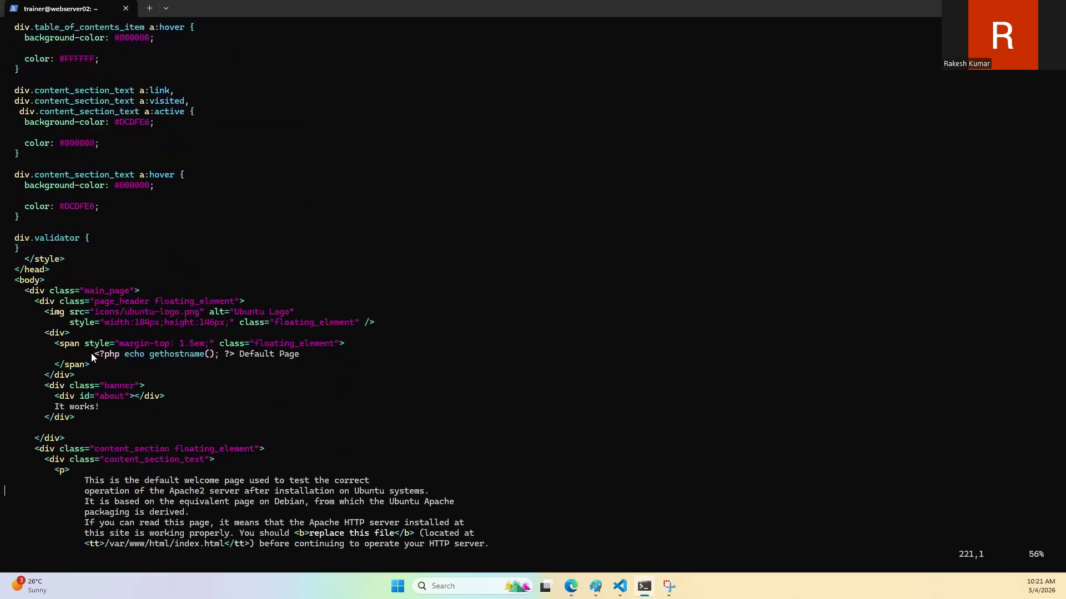
{"action": "left_click_drag", "start_coordinate": [93, 357], "coordinate": [232, 360]}
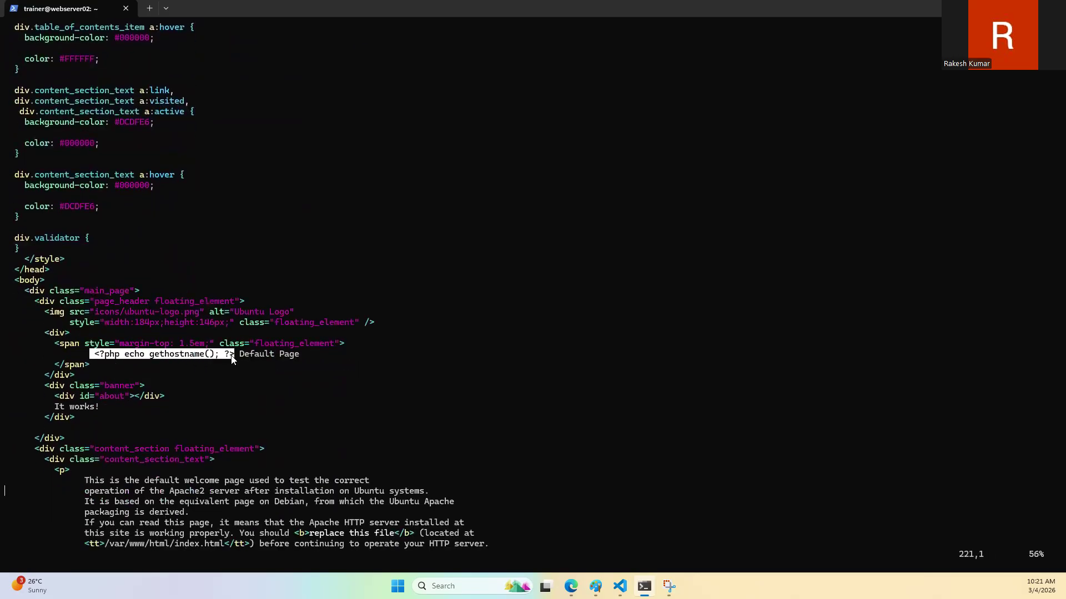
{"action": "left_click", "coordinate": [499, 348]}
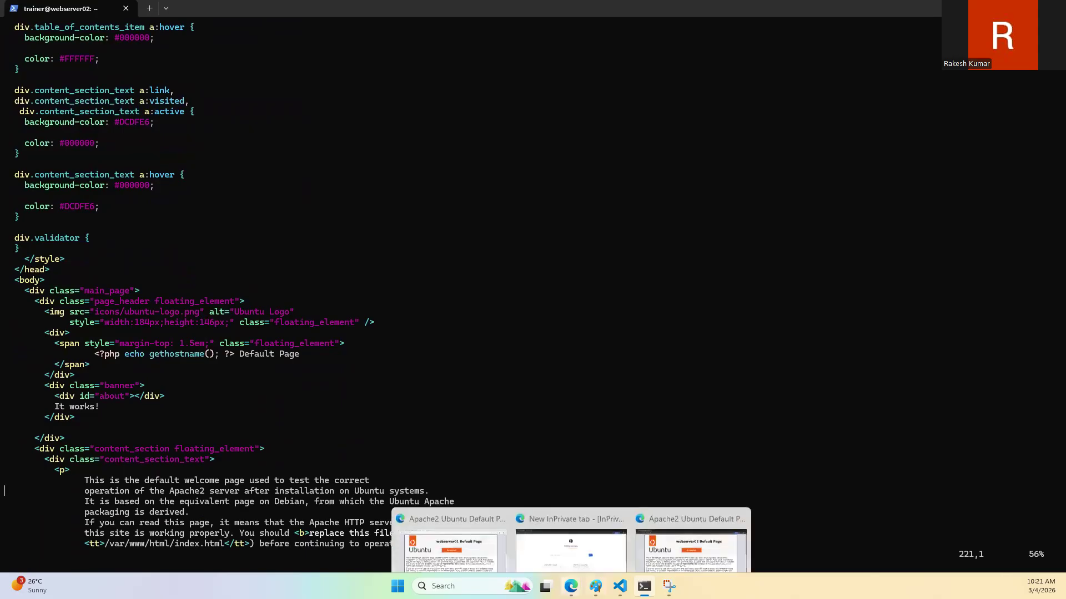
{"action": "mouse_move", "coordinate": [620, 586]}
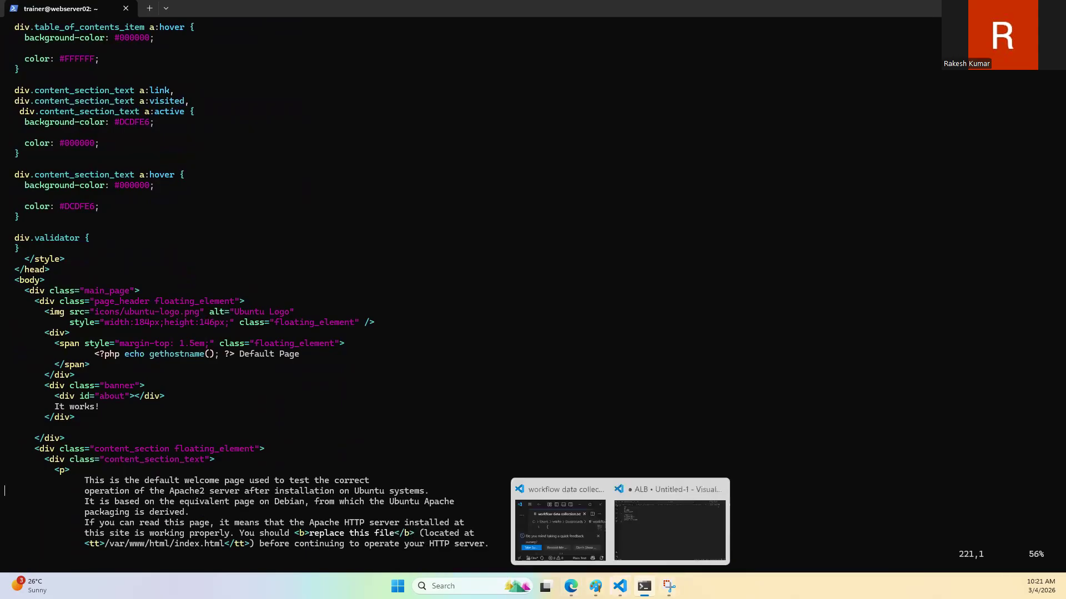
{"action": "left_click", "coordinate": [639, 550]}
{"action": "type", "text": "<?php echo gethostname(); ?>"}
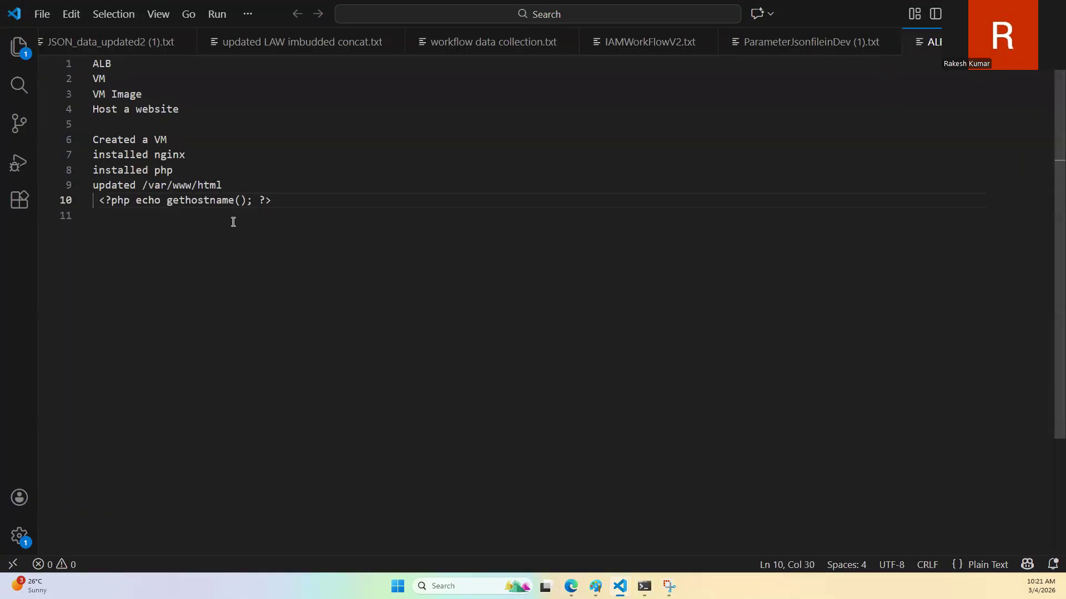
Step: Add the line "stopped nginx" beneath "installed php" in the notes
{"action": "left_click", "coordinate": [239, 170]}
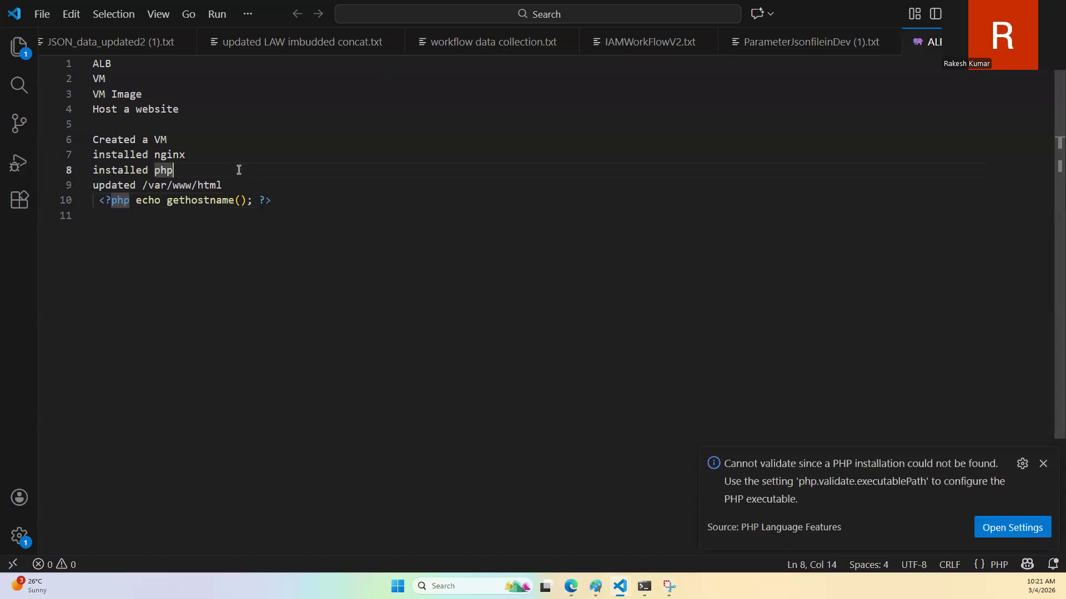
{"action": "key", "text": "Return"}
{"action": "type", "text": "sy"}
{"action": "key", "text": "BackSpace"}
{"action": "type", "text": "topped "}
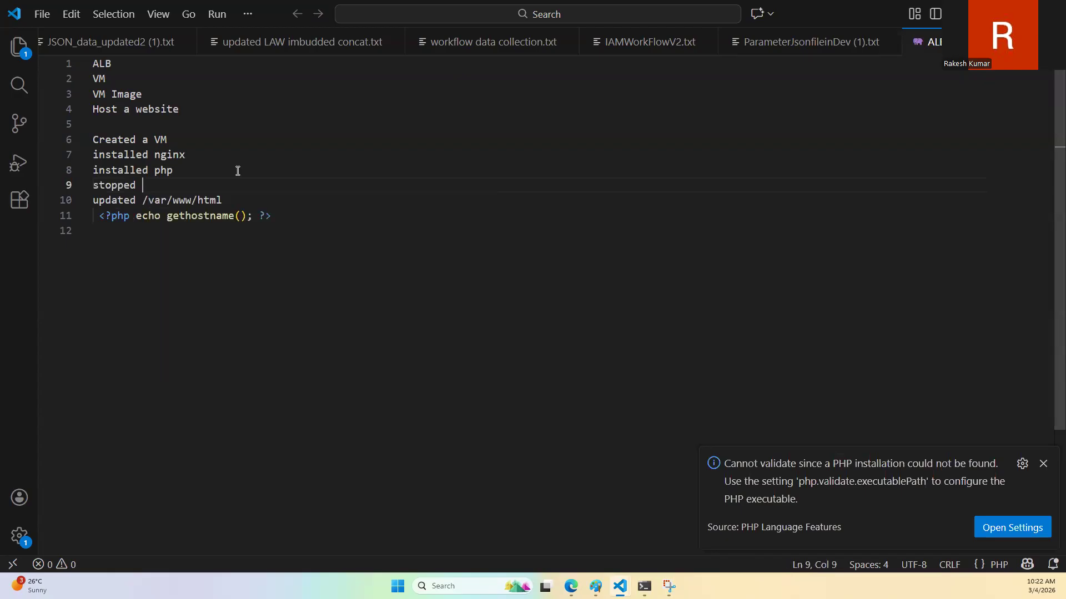
{"action": "type", "text": "d"}
{"action": "key", "text": "BackSpace"}
{"action": "type", "text": "gn"}
{"action": "key", "text": "BackSpace"}
{"action": "key", "text": "BackSpace"}
{"action": "type", "text": "ngix"}
{"action": "key", "text": "BackSpace"}
{"action": "type", "text": "nx"}
Step: Add the line "started apache2" beneath "stopped nginx" in the notes
{"action": "key", "text": "Return"}
{"action": "type", "text": "started "}
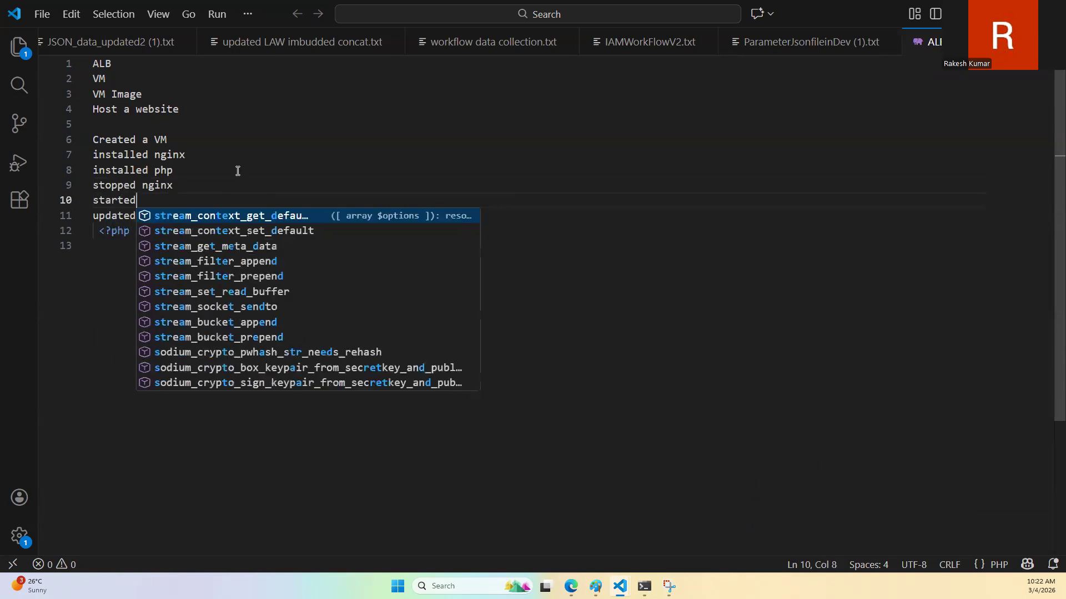
{"action": "type", "text": "apache2"}
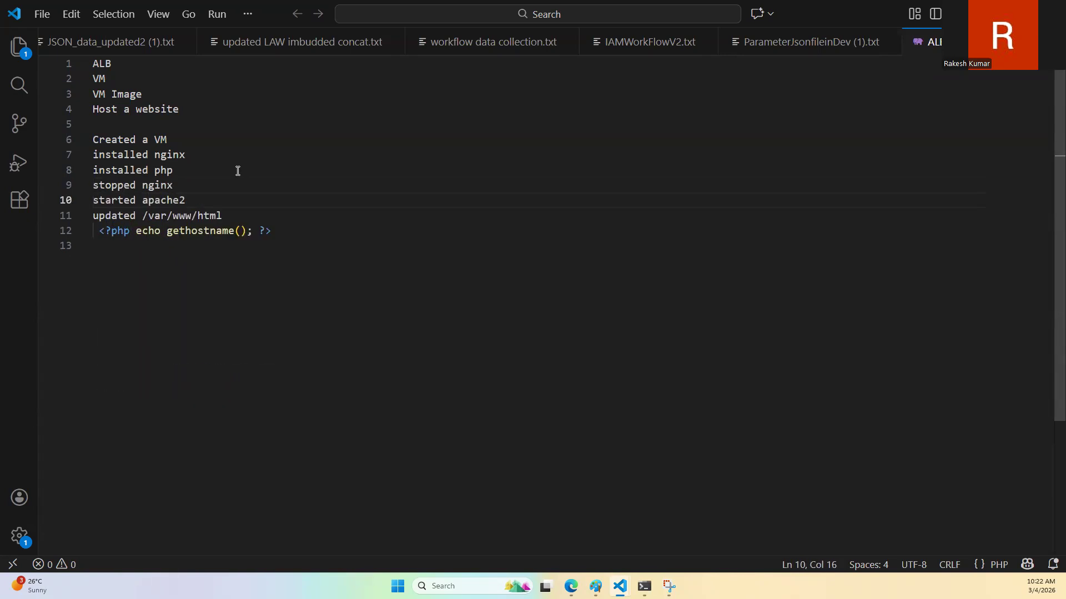
Step: Append "- sudo systemctl stop nginx" to the "stopped nginx" line
{"action": "key", "text": "Up"}
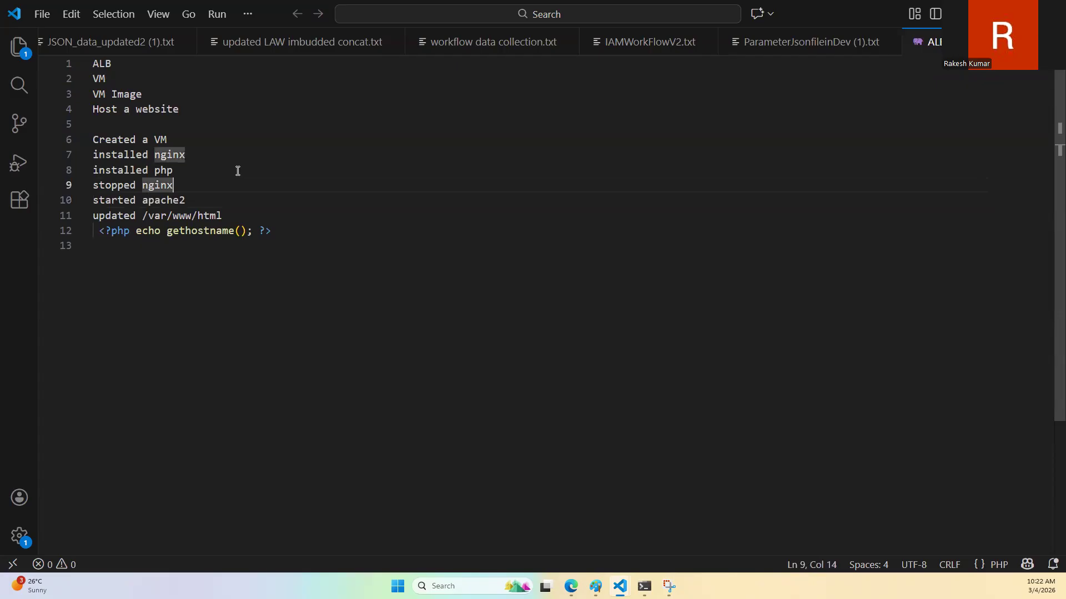
{"action": "type", "text": "- sys"}
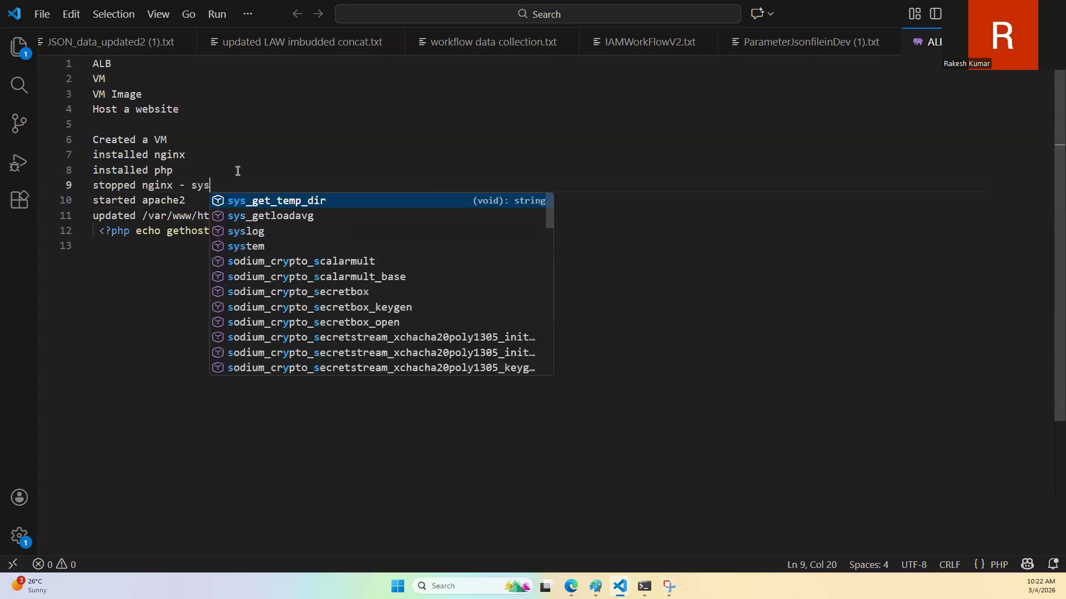
{"action": "type", "text": "temctl"}
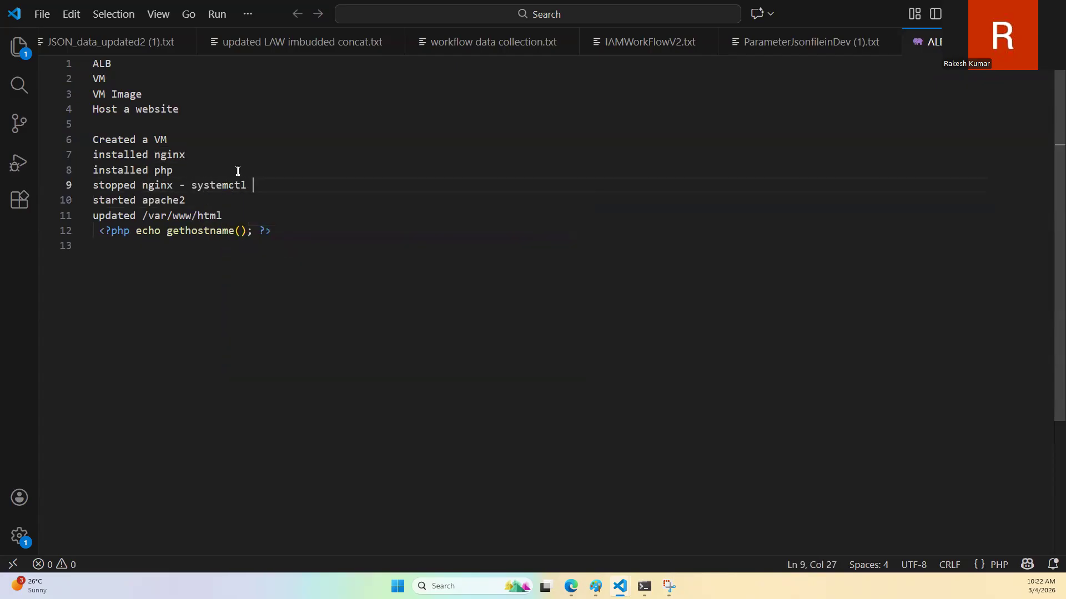
{"action": "key", "text": "ctrl+Left"}
{"action": "type", "text": "sudo"}
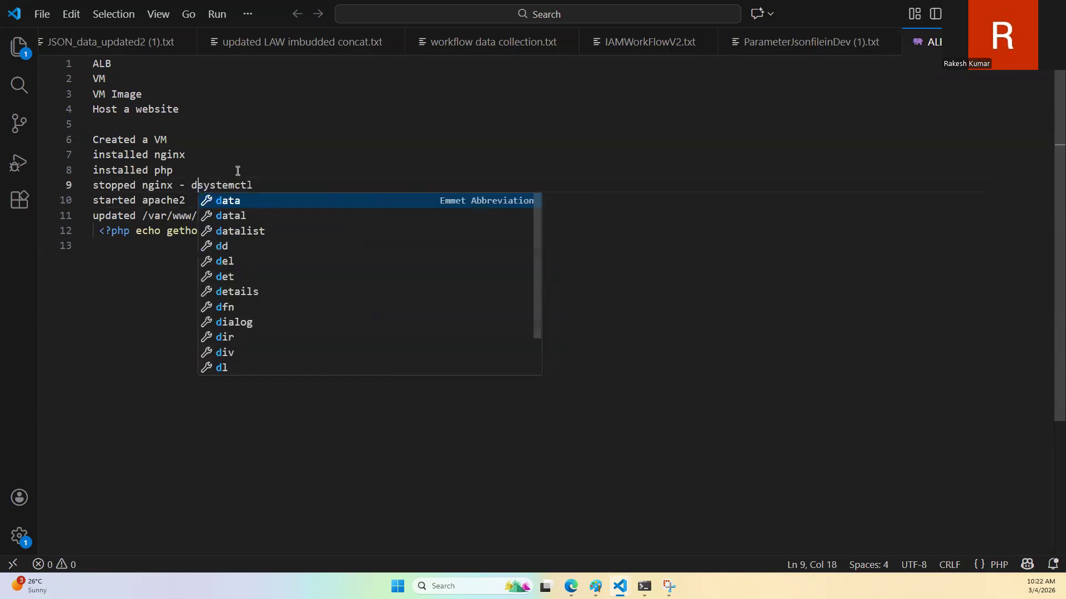
{"action": "key", "text": "ctrl+shift+Right"}
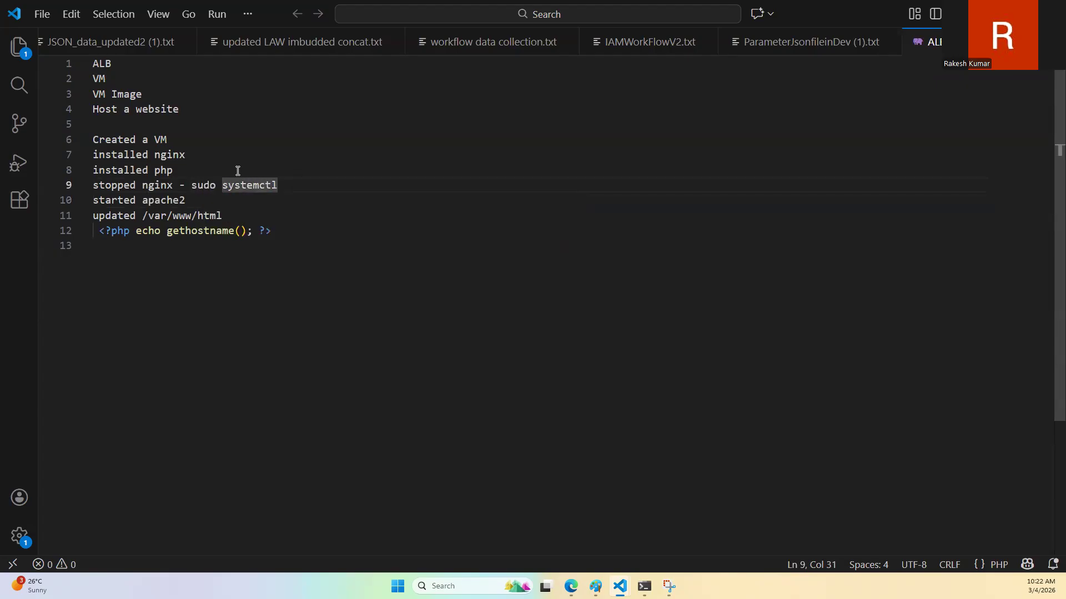
{"action": "key", "text": "End"}
{"action": "type", "text": "stop nginx"}
Step: Copy "- sudo systemctl stop nginx" to the end of the "started apache2" line and change "stop" to "start" there
{"action": "key", "text": "ctrl+shift+Left"}
{"action": "key", "text": "ctrl+shift+Left"}
{"action": "key", "text": "ctrl+shift+Left"}
{"action": "key", "text": "ctrl+shift+Left"}
{"action": "key", "text": "ctrl+shift+Left"}
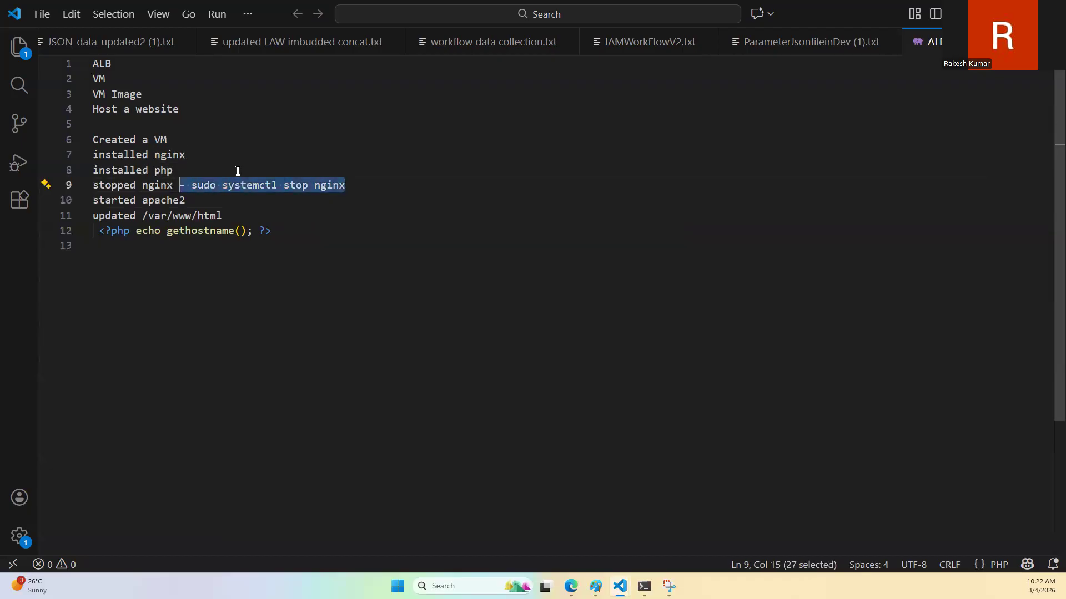
{"action": "key", "text": "ctrl+c"}
{"action": "key", "text": "Down"}
{"action": "key", "text": "End"}
{"action": "key", "text": "ctrl+v"}
{"action": "key", "text": "ctrl+Left"}
{"action": "key", "text": "ctrl+shift+Left"}
{"action": "type", "text": "start"}
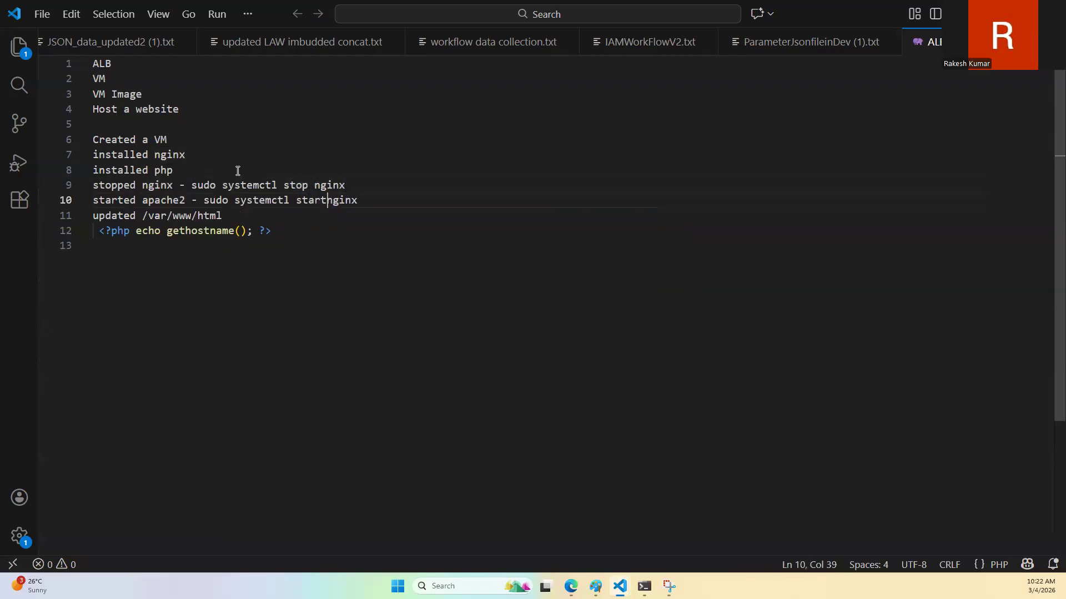
{"action": "key", "text": "Up"}
{"action": "key", "text": "Left"}
{"action": "key", "text": "ctrl+shift+Left"}
{"action": "key", "text": "ctrl+shift+Left"}
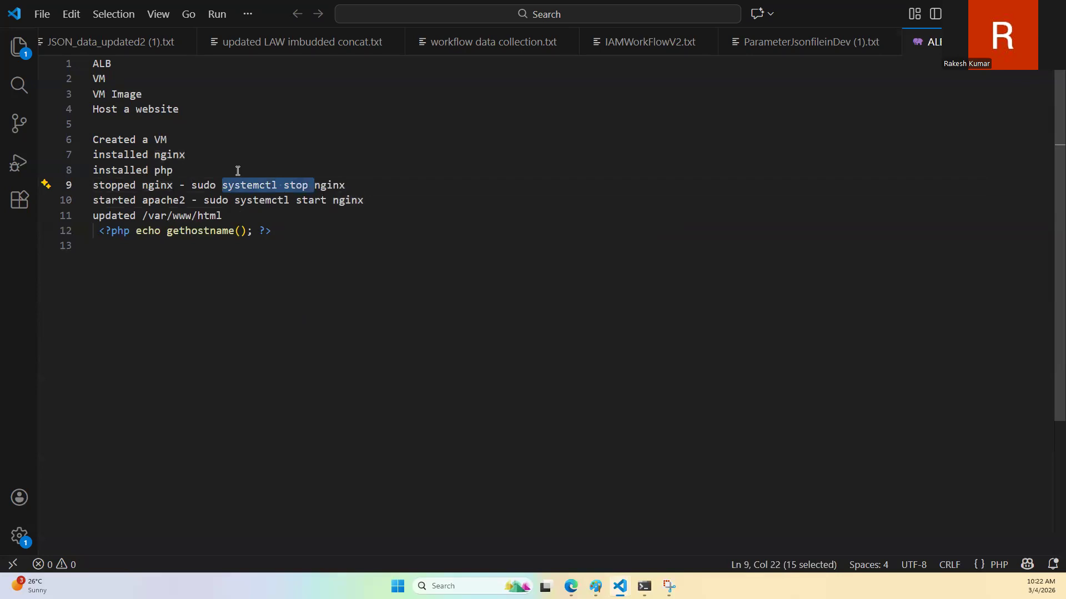
{"action": "key", "text": "Right"}
{"action": "key", "text": "Down"}
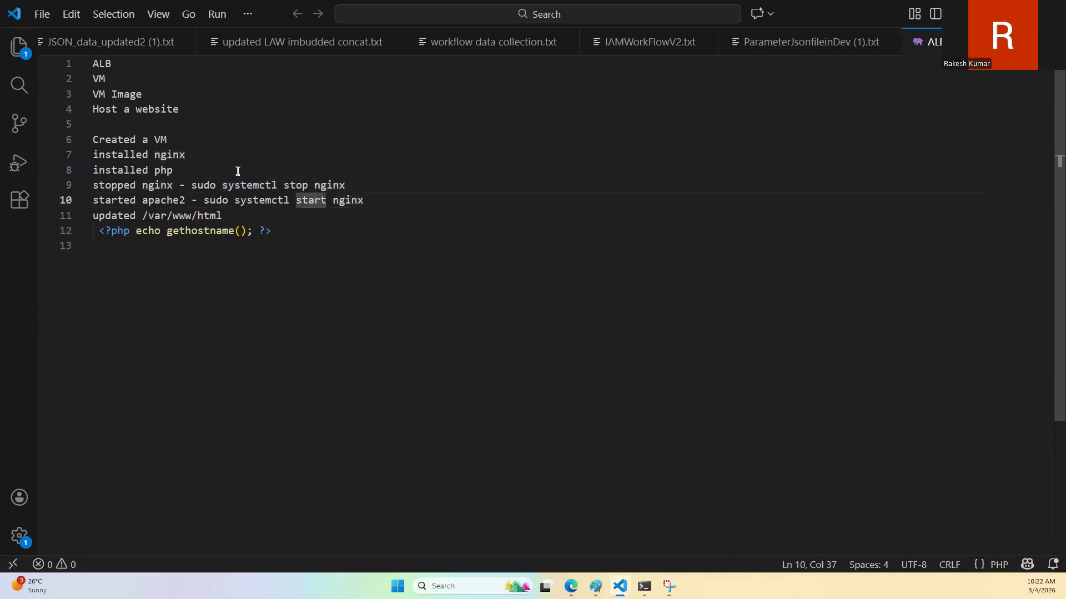
Step: Append a dash and the copied "- sudo systemctl stop nginx" to the "installed php" line
{"action": "key", "text": "Up"}
{"action": "key", "text": "Up"}
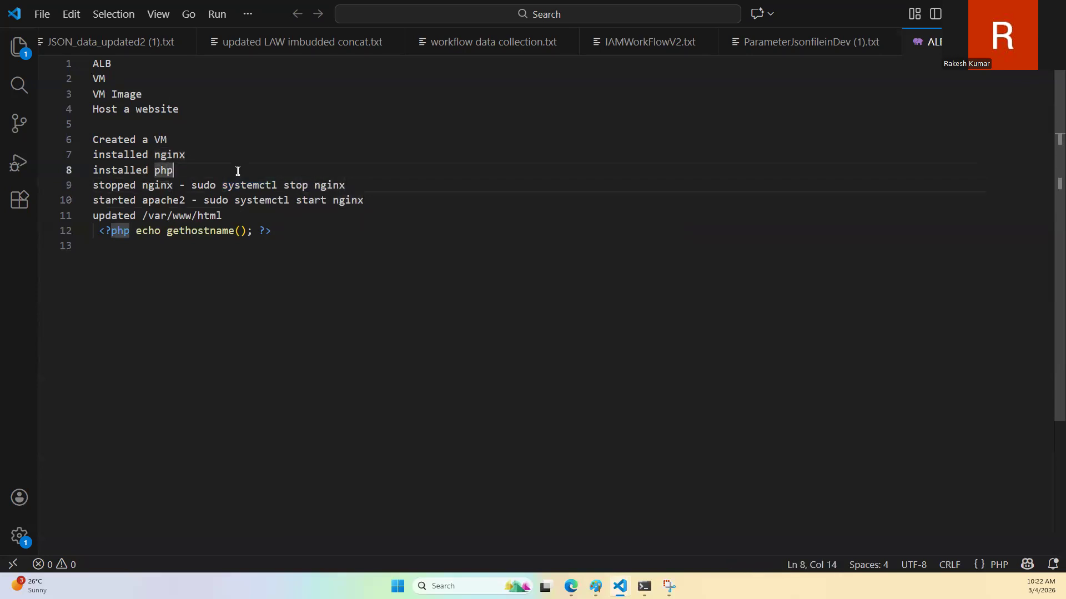
{"action": "type", "text": "-"}
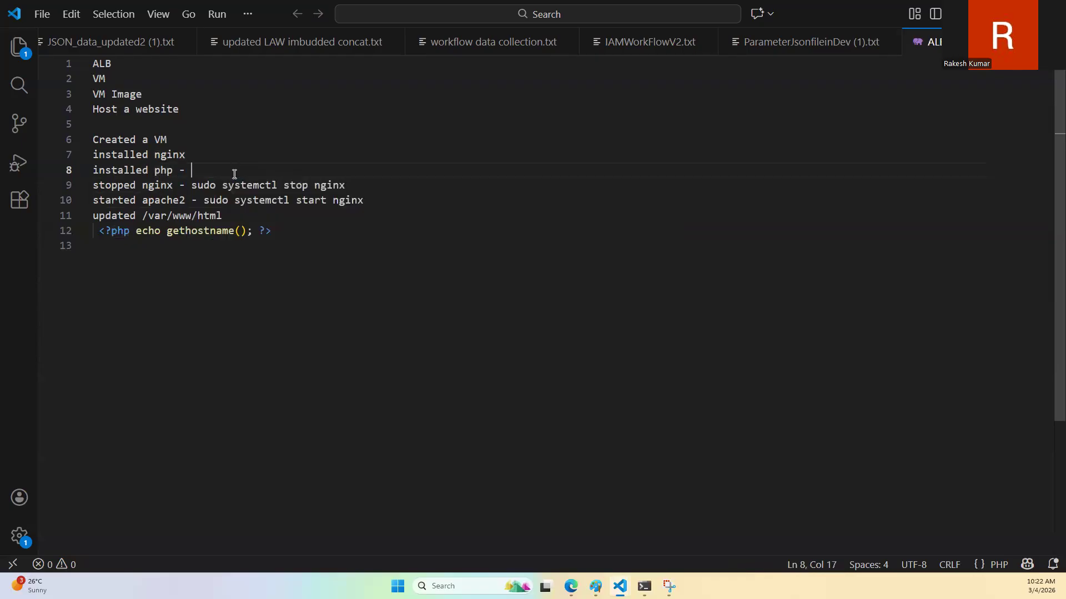
{"action": "key", "text": "ctrl+v"}
Step: Replace "systemctl stop nginx" with "install -y php" on the "installed php" line
{"action": "key", "text": "ctrl+shift+Left"}
{"action": "key", "text": "ctrl+shift+Left"}
{"action": "key", "text": "ctrl+shift+Left"}
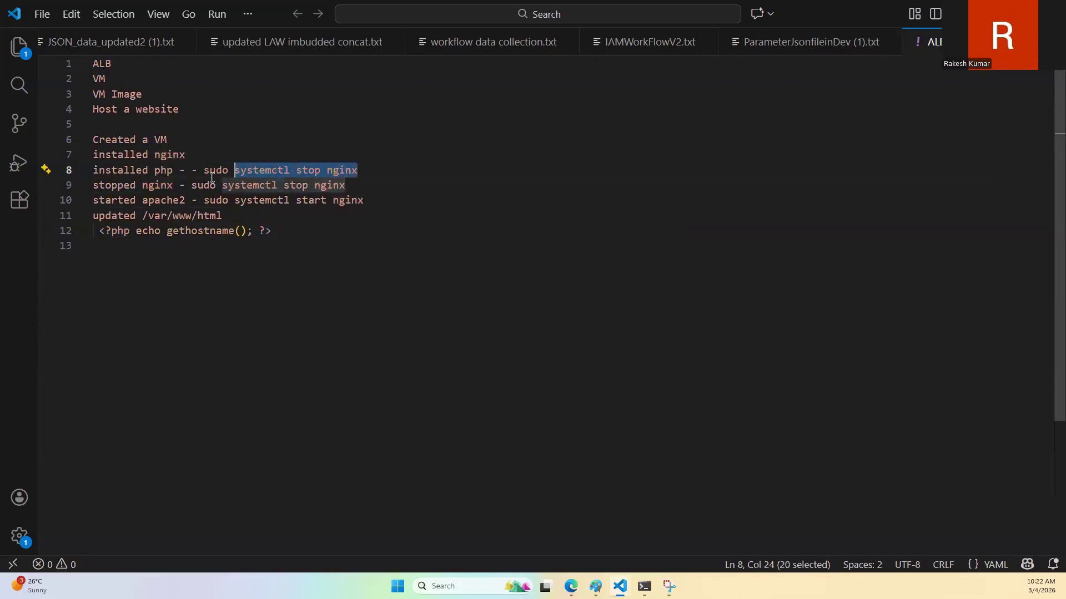
{"action": "key", "text": "Left"}
{"action": "key", "text": "Left"}
{"action": "key", "text": "Right"}
{"action": "key", "text": "ctrl+shift+Right"}
{"action": "key", "text": "ctrl+shift+Right"}
{"action": "key", "text": "ctrl+shift+Right"}
{"action": "type", "text": "install -y php"}
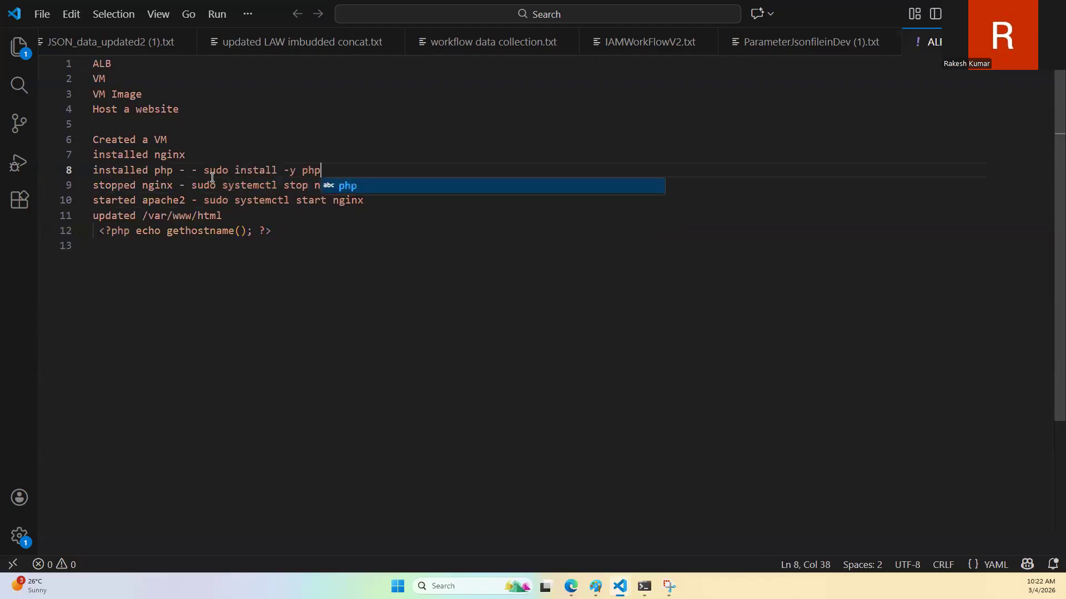
Step: Copy "- sudo install -y php" from the "installed php" line to the end of the "installed nginx" line
{"action": "key", "text": "ctrl+shift+Left"}
{"action": "key", "text": "ctrl+shift+Left"}
{"action": "key", "text": "ctrl+shift+Left"}
{"action": "key", "text": "ctrl+shift+Left"}
{"action": "key", "text": "ctrl+shift+Left"}
{"action": "key", "text": "ctrl+c"}
{"action": "key", "text": "Up"}
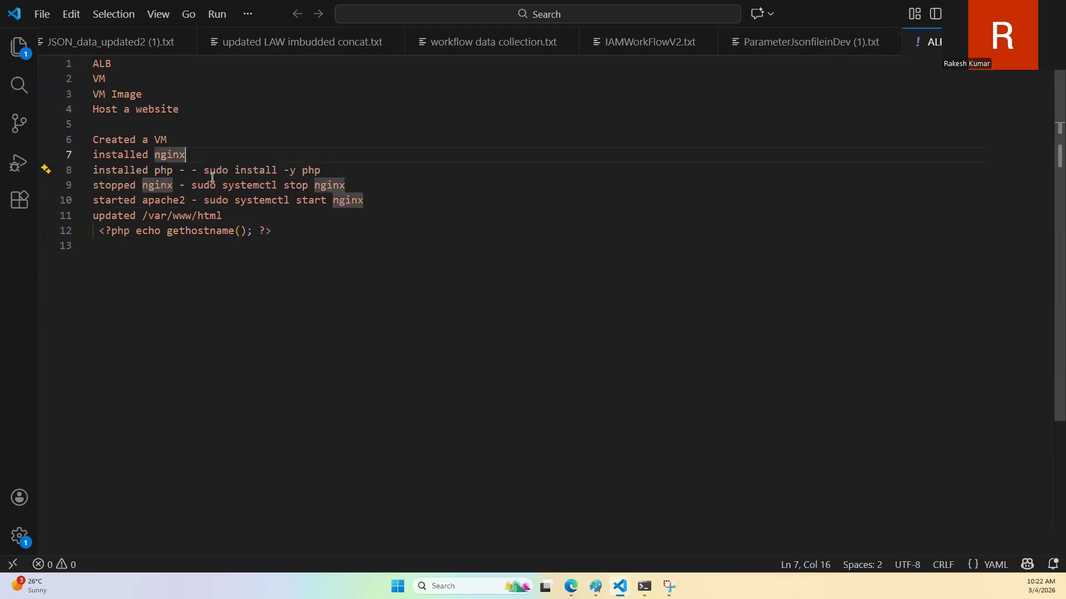
{"action": "type", "text": "-"}
{"action": "key", "text": "ctrl+v"}
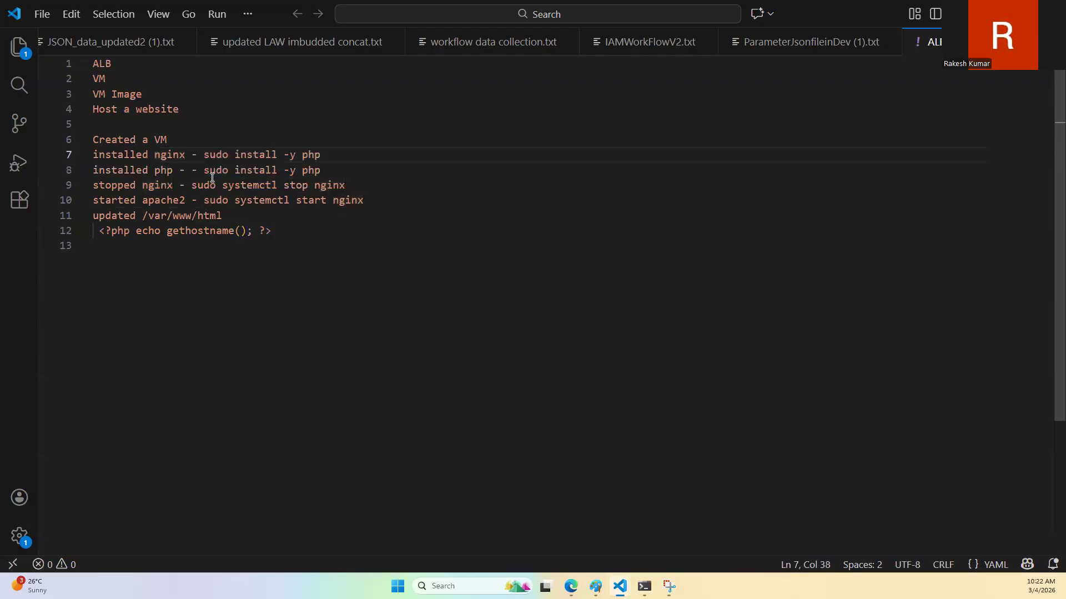
Step: Change the package name at the end of the "installed nginx" line from php to nginx
{"action": "key", "text": "Left"}
{"action": "key", "text": "Left"}
{"action": "key", "text": "Left"}
{"action": "key", "text": "Left"}
{"action": "key", "text": "shift+End"}
{"action": "key", "text": "Right"}
{"action": "key", "text": "ctrl+shift+Left"}
{"action": "type", "text": "nginx"}
{"action": "key", "text": "Escape"}
Step: Remove the duplicate dash from the "installed php" line
{"action": "key", "text": "ctrl+Right"}
{"action": "key", "text": "ctrl+Right"}
{"action": "key", "text": "Delete"}
{"action": "key", "text": "Delete"}
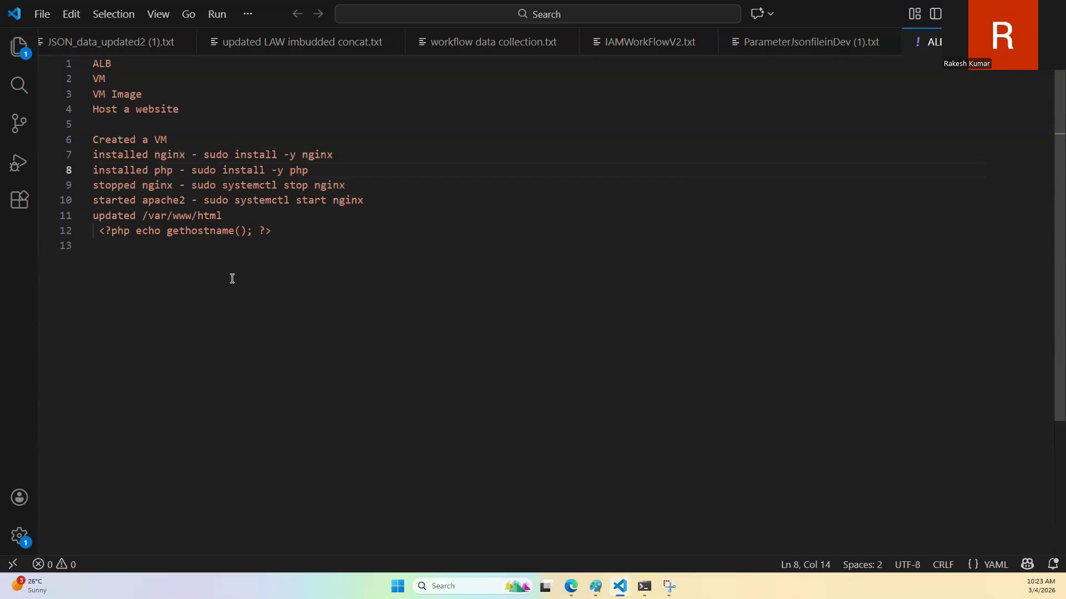
{"action": "left_click", "coordinate": [252, 251]}
{"action": "left_click", "coordinate": [163, 160]}
{"action": "double_click", "coordinate": [164, 160]}
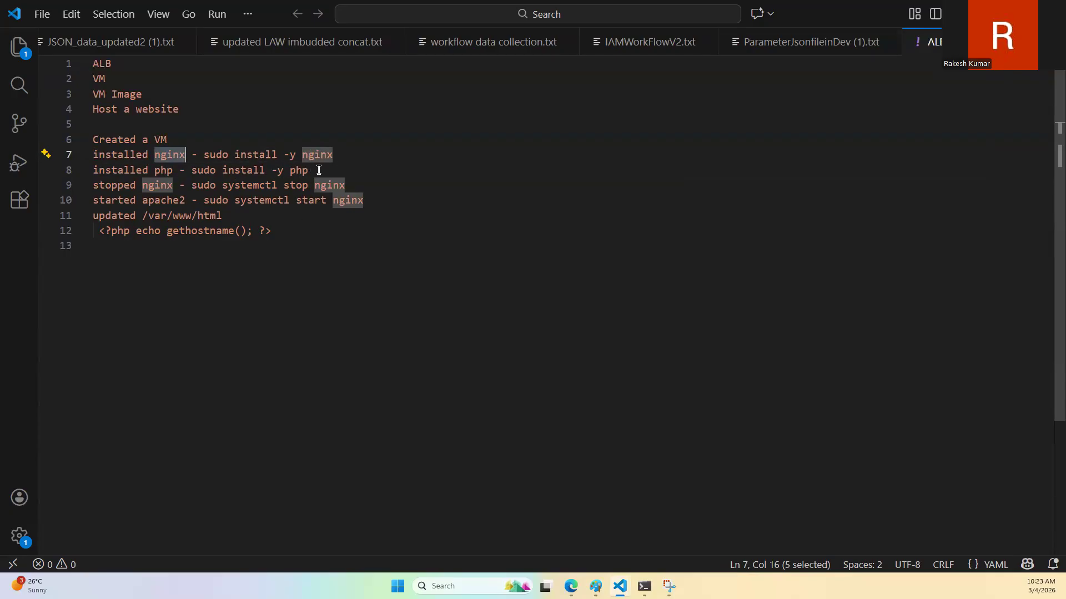
{"action": "double_click", "coordinate": [315, 155]}
{"action": "double_click", "coordinate": [296, 171]}
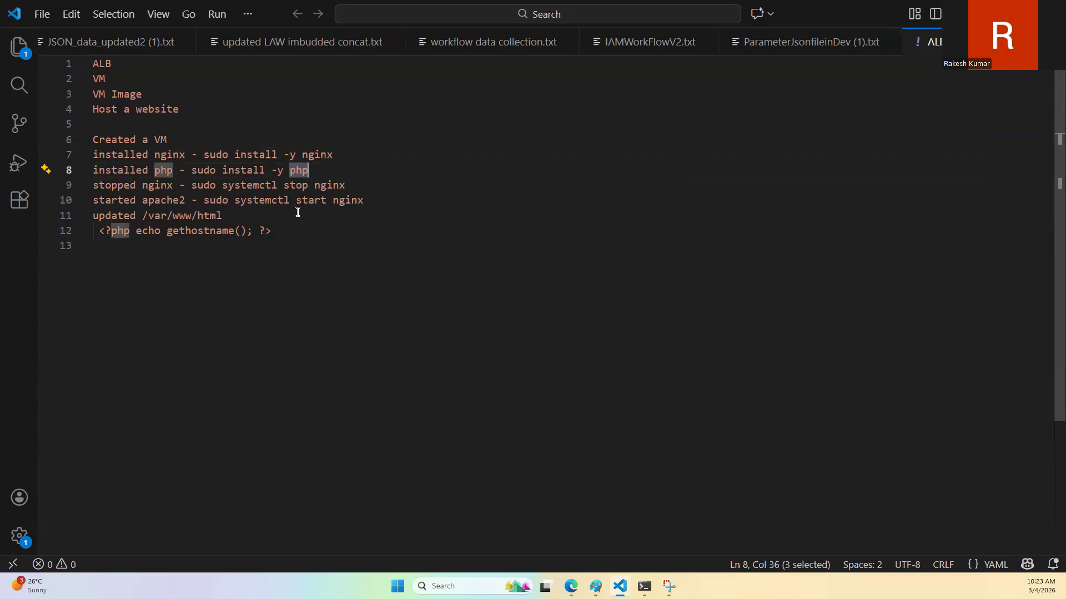
Step: Replace "nginx" with "apache2" in the systemctl start command on the "started apache2" line
{"action": "left_click_drag", "start_coordinate": [253, 201], "coordinate": [351, 202]}
{"action": "double_click", "coordinate": [352, 201]}
{"action": "type", "text": "apache2"}
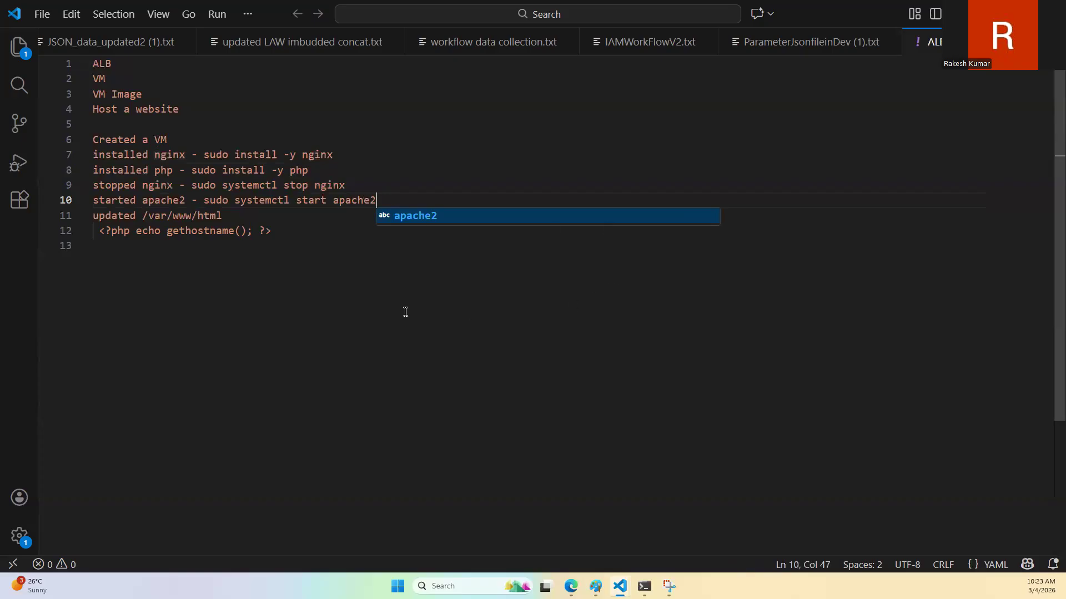
{"action": "left_click", "coordinate": [221, 285]}
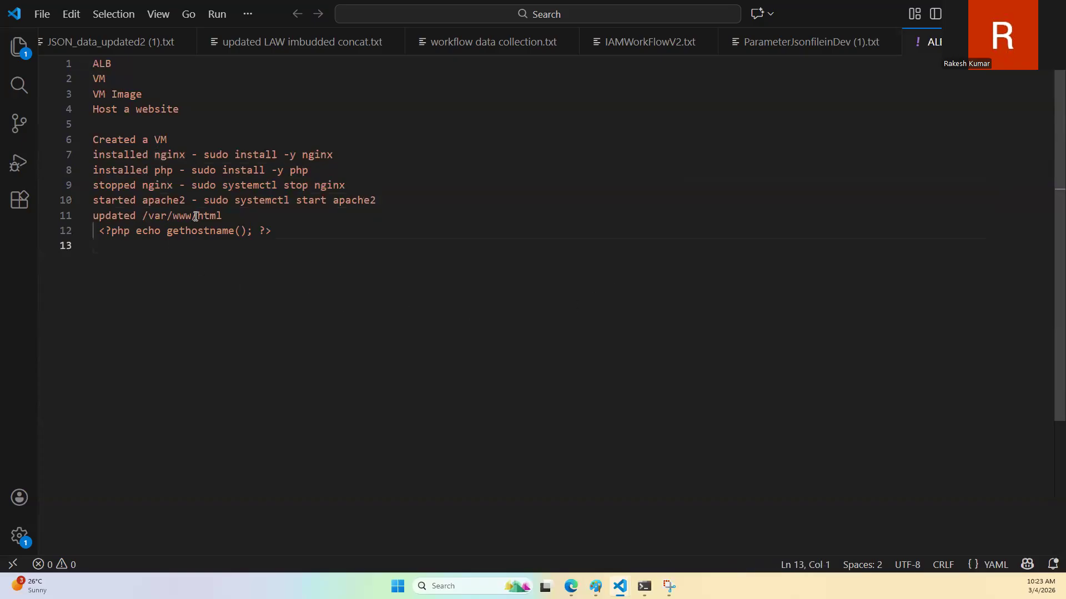
Step: Add the line "rename the index.html to index.php -" beneath the gethostname line in the notes
{"action": "left_click_drag", "start_coordinate": [99, 231], "coordinate": [271, 232]}
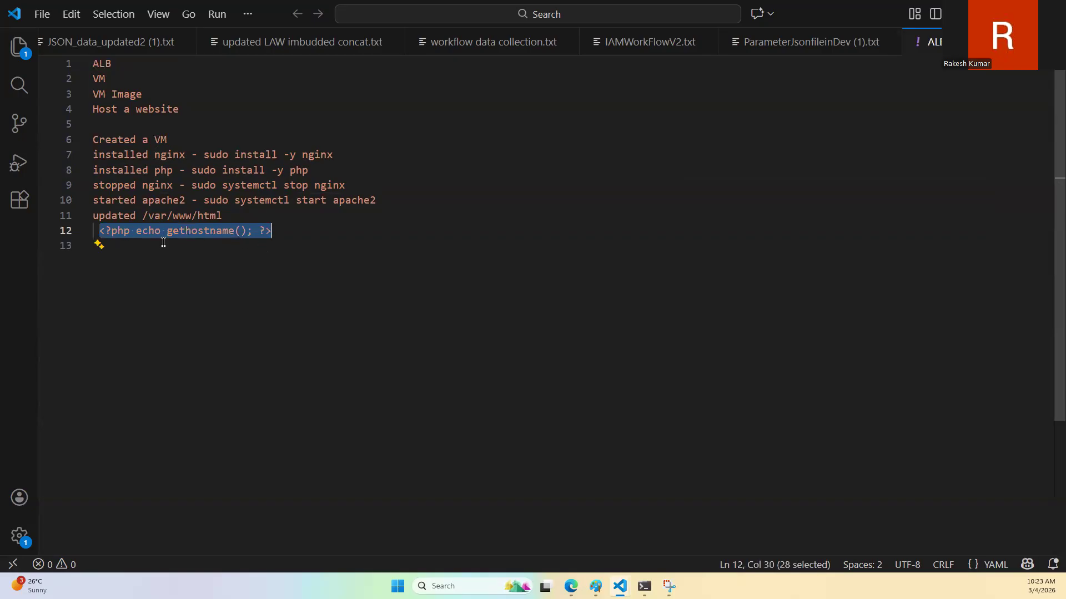
{"action": "left_click", "coordinate": [140, 265]}
{"action": "type", "text": "rename the index.html to index.pjp"}
{"action": "key", "text": "BackSpace"}
{"action": "key", "text": "BackSpace"}
{"action": "key", "text": "BackSpace"}
{"action": "type", "text": "php - mv"}
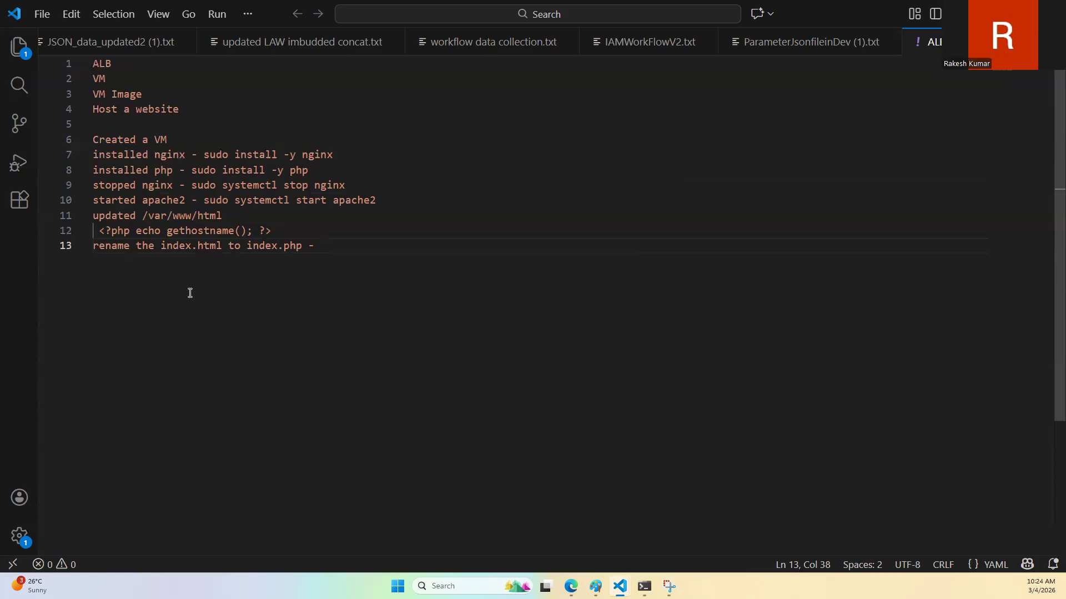
Step: Complete the rename line in the notes with the command "sudo mv index.html index.php"
{"action": "type", "text": "mv"}
{"action": "key", "text": "ctrl+shift+Left"}
{"action": "type", "text": "sudo mv index.html index.php"}
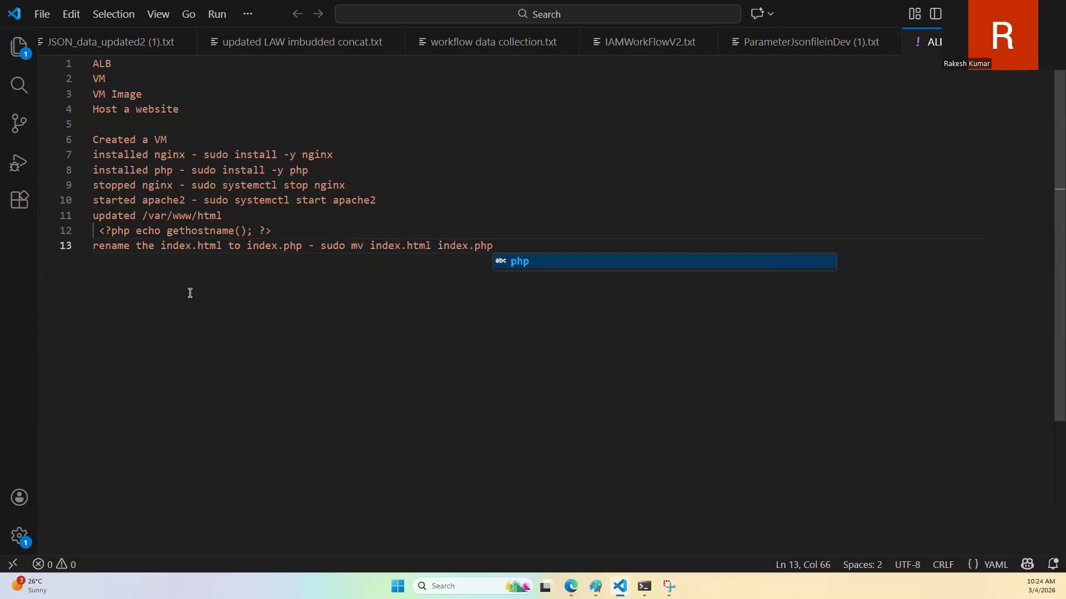
Step: Start a new section below the rename line with the heading "Created Managed VM Image"
{"action": "key", "text": "Return"}
{"action": "key", "text": "Return"}
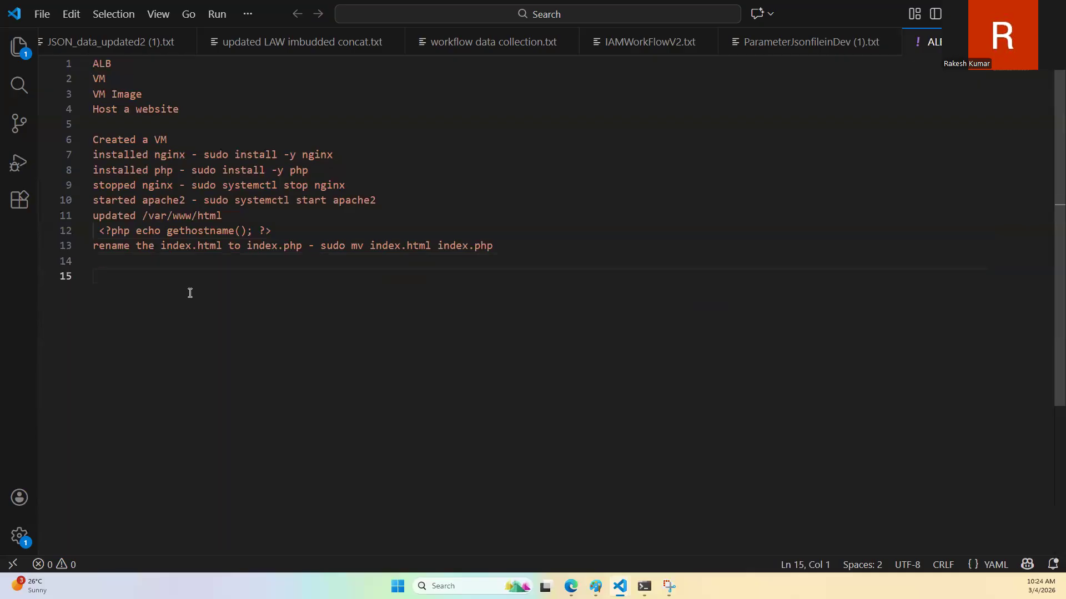
{"action": "type", "text": "C"}
{"action": "key", "text": "BackSpace"}
{"action": "type", "text": "Cr"}
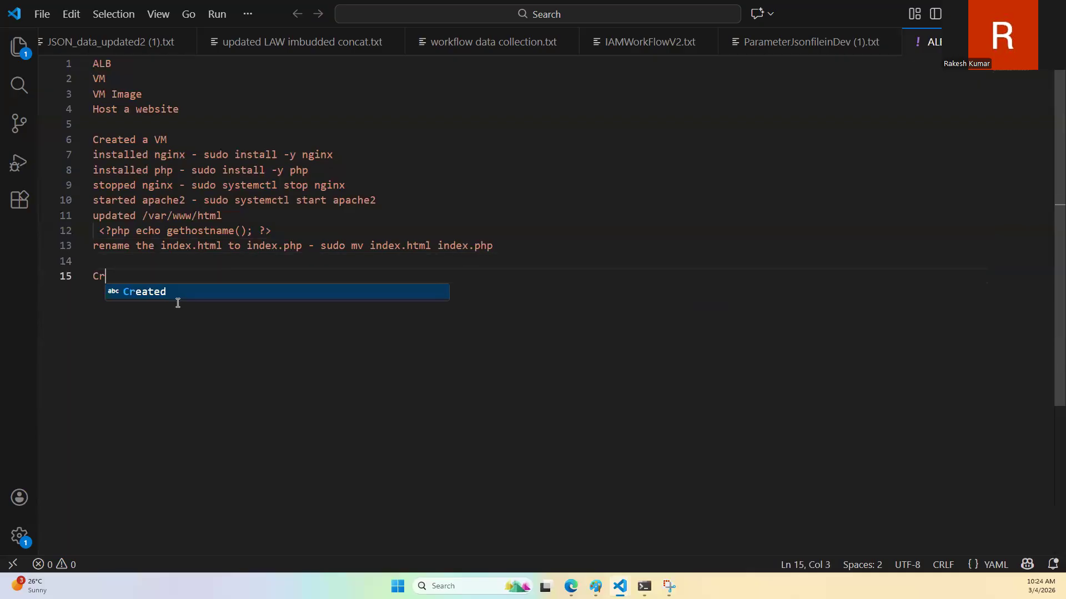
{"action": "type", "text": "eated Managed VM "}
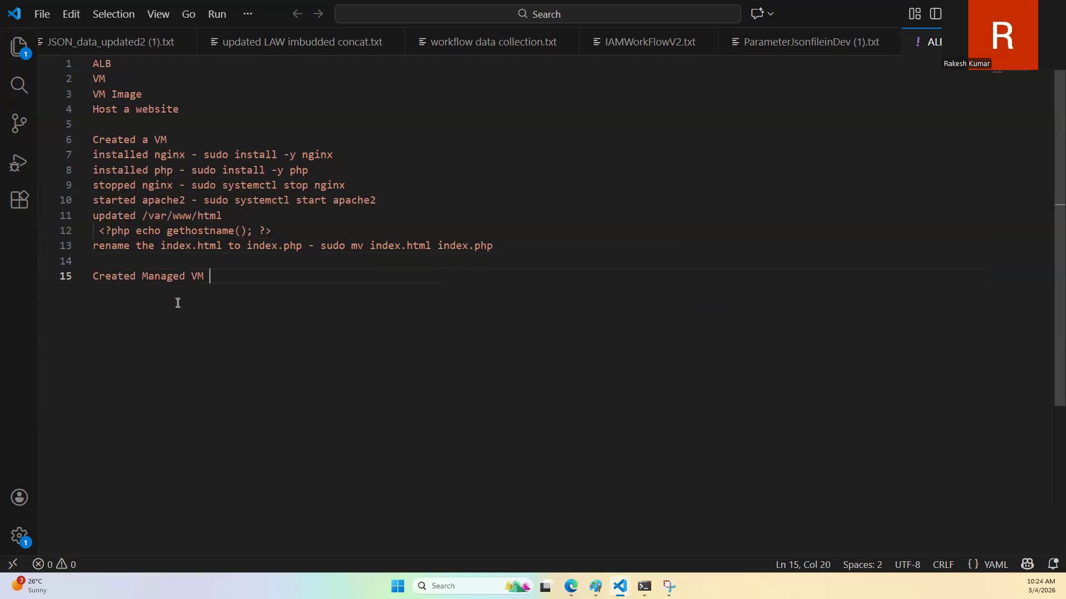
{"action": "type", "text": "Image"}
{"action": "key", "text": "Return"}
{"action": "key", "text": "Return"}
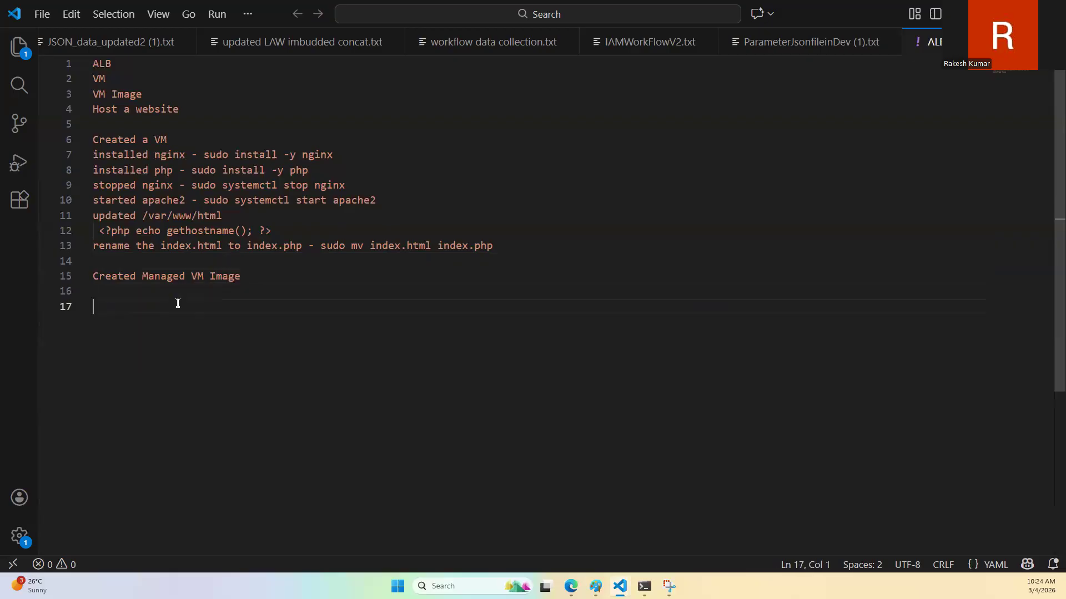
Step: Add the line "Selected Zone Resilency" directly beneath "Created Managed VM Image"
{"action": "key", "text": "Up"}
{"action": "type", "text": "Zone"}
{"action": "key", "text": "Home"}
{"action": "type", "text": "Sele"}
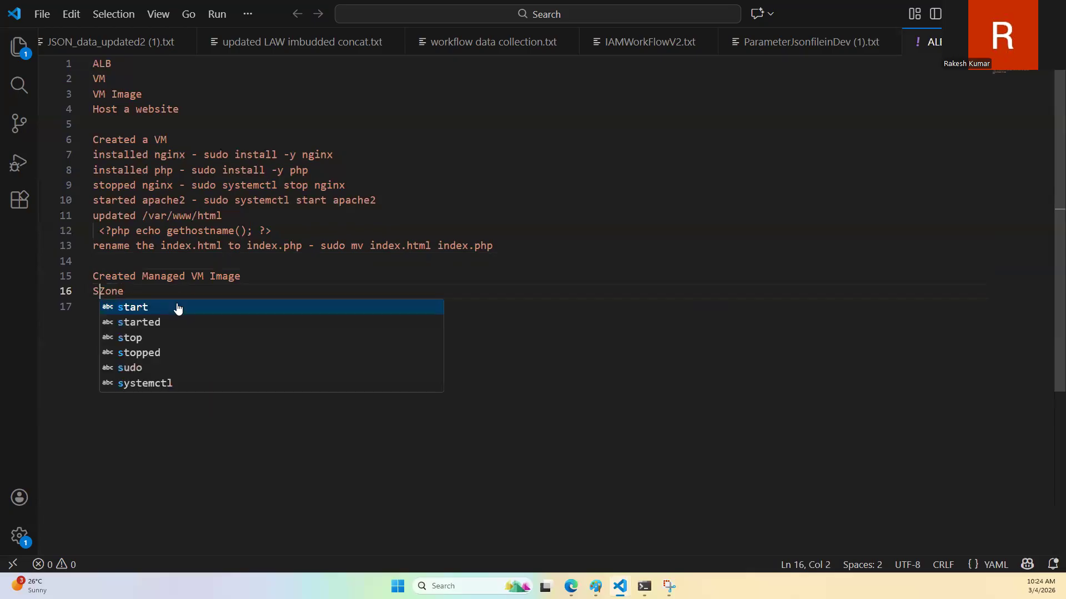
{"action": "type", "text": "cted"}
{"action": "key", "text": "End"}
{"action": "type", "text": "Resole"}
{"action": "key", "text": "BackSpace"}
{"action": "key", "text": "BackSpace"}
{"action": "key", "text": "BackSpace"}
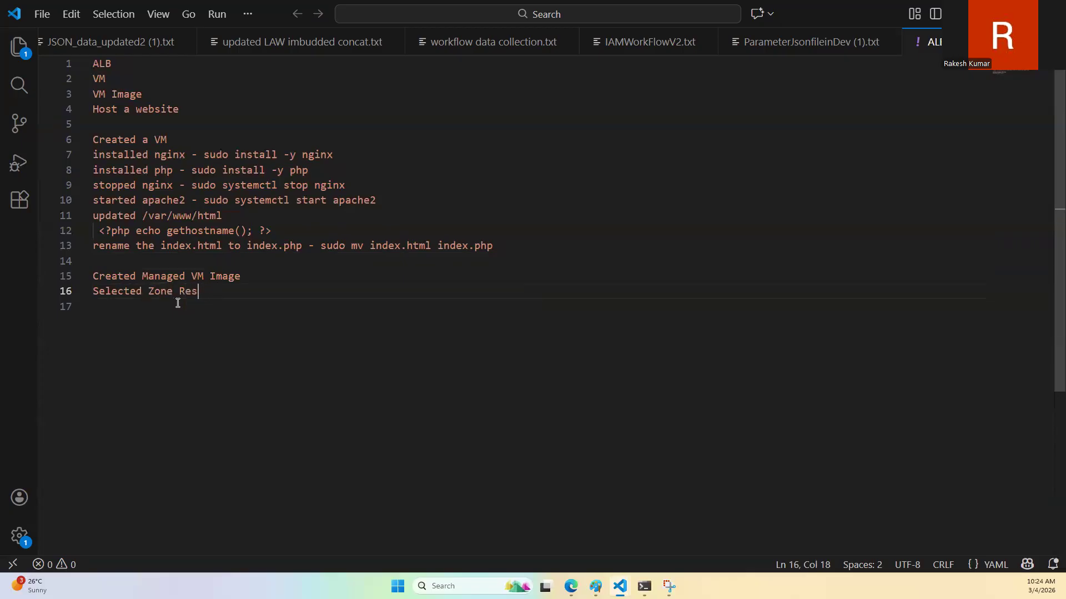
{"action": "type", "text": "ilence"}
{"action": "key", "text": "BackSpace"}
{"action": "type", "text": "y"}
Step: Start a new section headed "Created VMs" with the line "using Managed VM images" beneath it
{"action": "key", "text": "Return"}
{"action": "key", "text": "Return"}
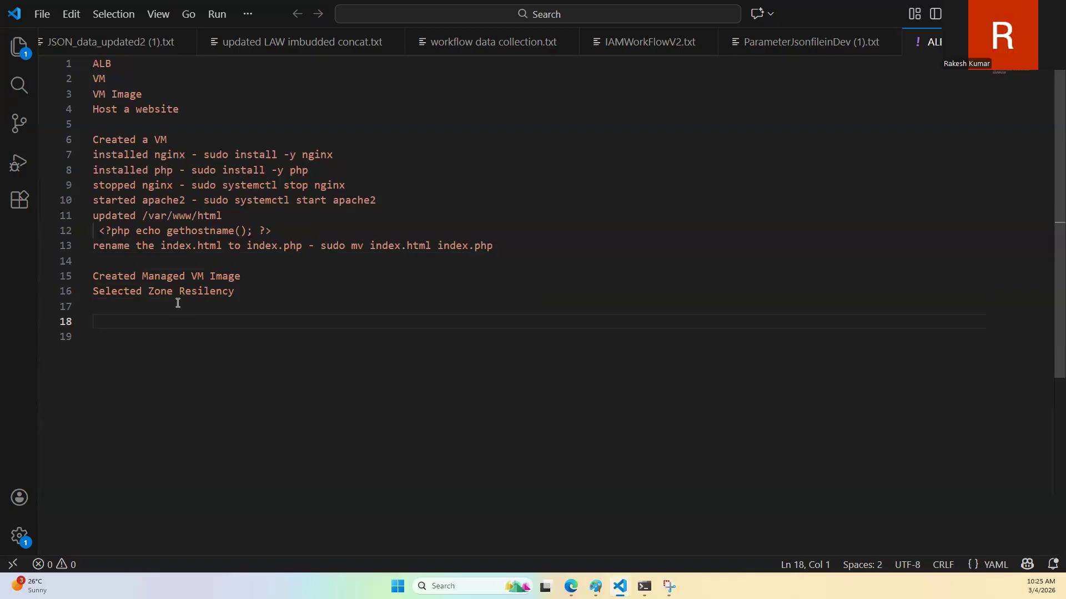
{"action": "type", "text": "Created VM"}
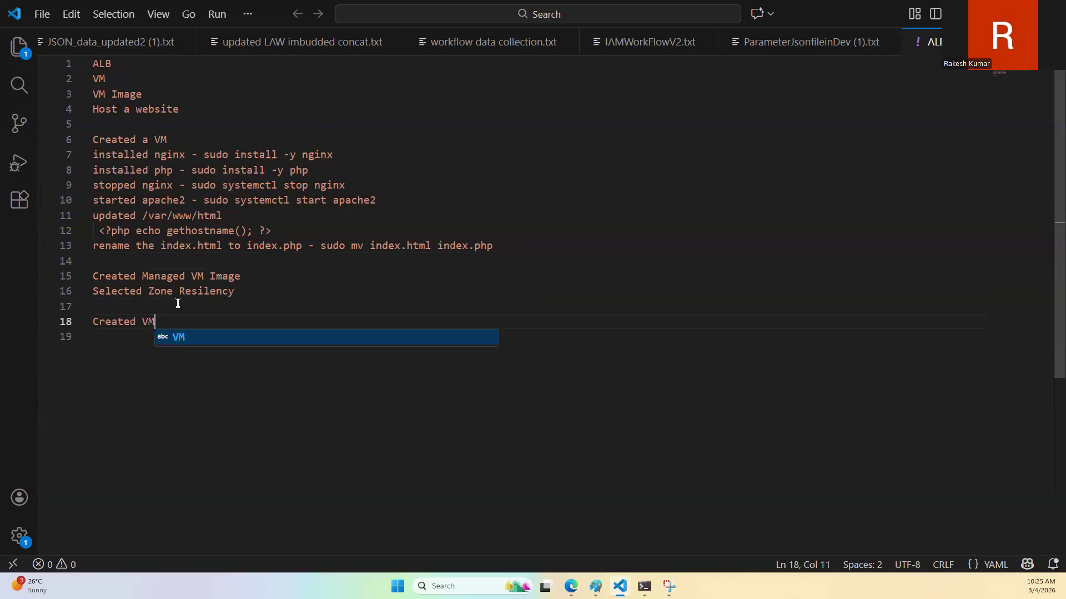
{"action": "key", "text": "Return"}
{"action": "type", "text": "using "}
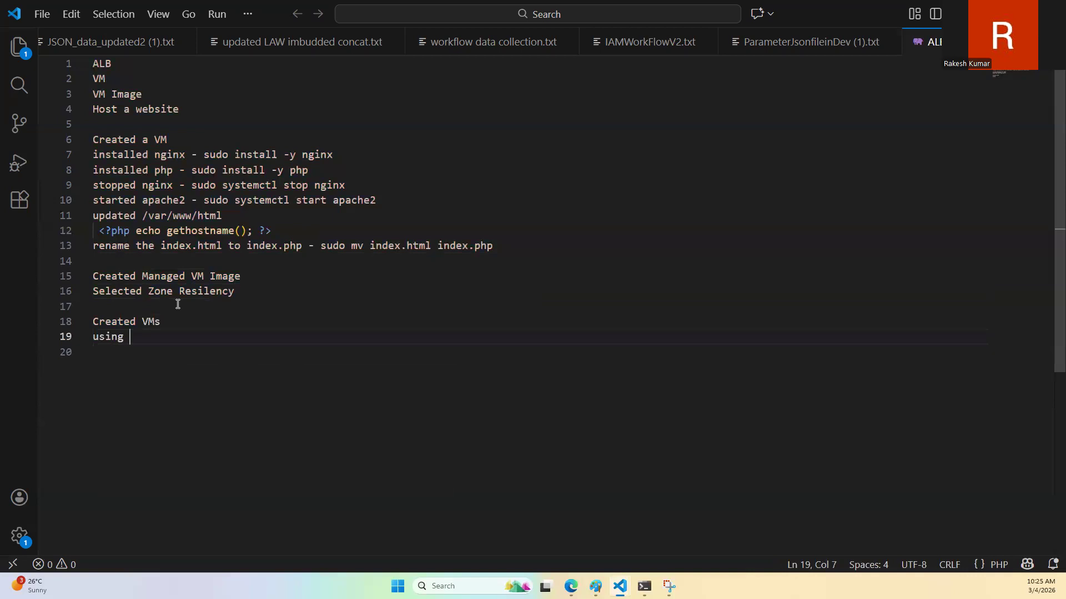
{"action": "type", "text": "Managed VM images"}
Step: Add the lines "No public ip" and "No NSG" to the "Created VMs" section
{"action": "key", "text": "Return"}
{"action": "key", "text": "Return"}
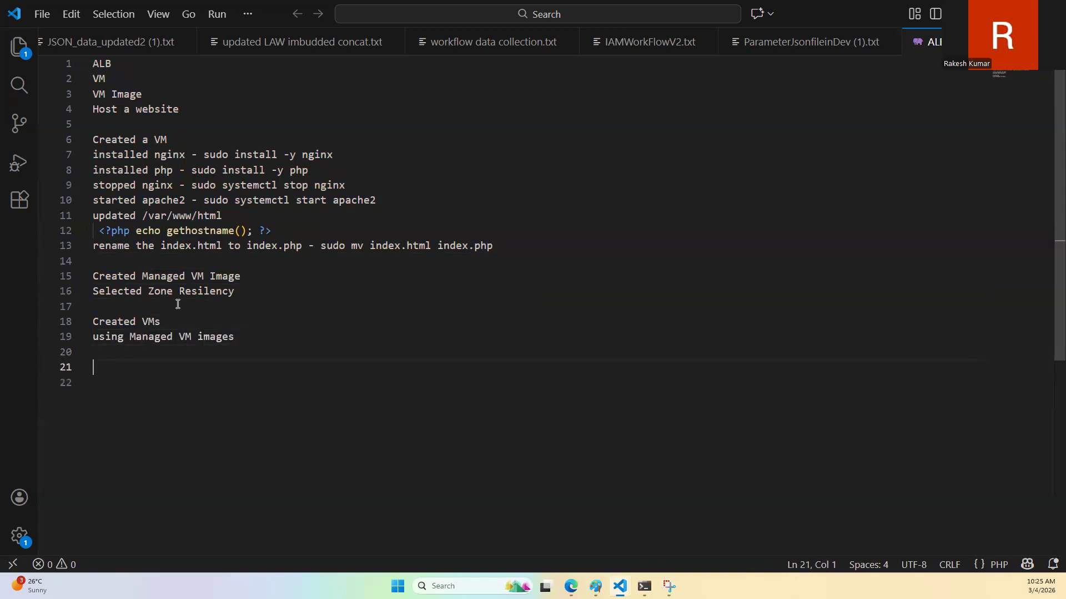
{"action": "key", "text": "BackSpace"}
{"action": "type", "text": "No p"}
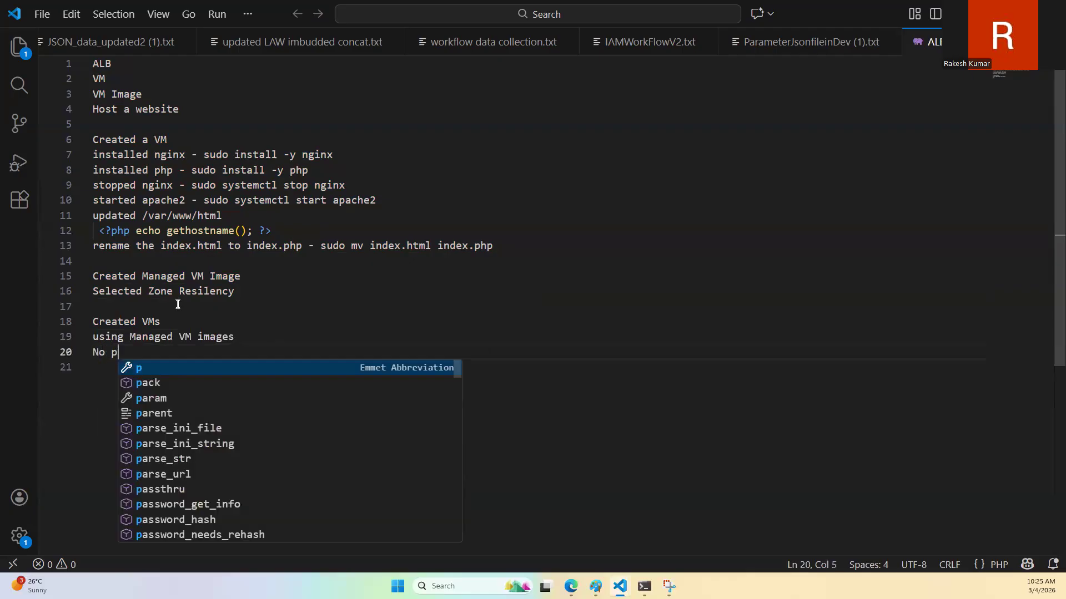
{"action": "type", "text": "ublic ip"}
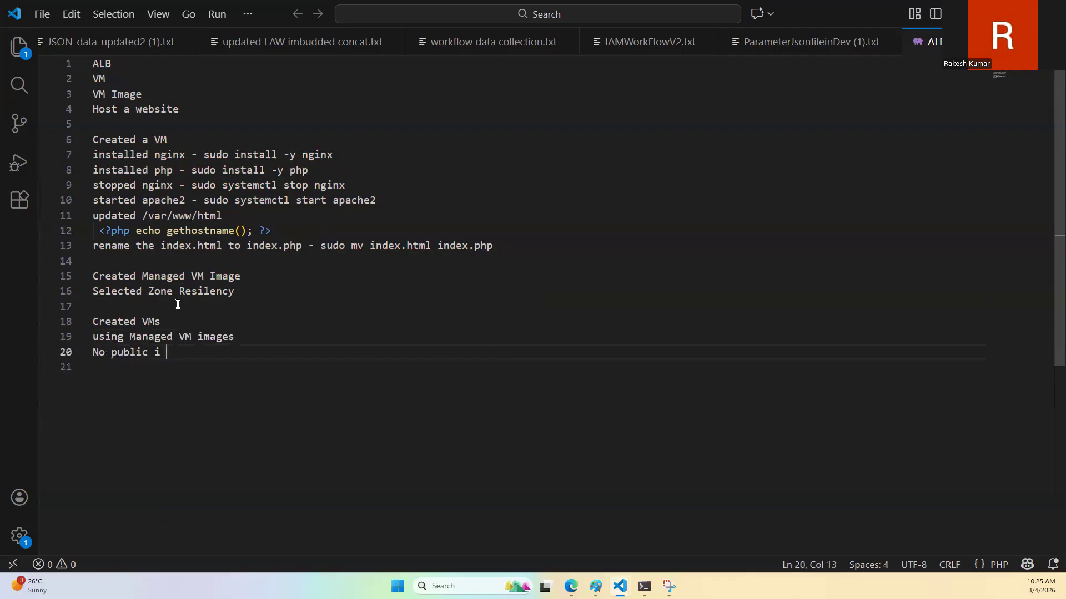
{"action": "key", "text": "Return"}
{"action": "key", "text": "BackSpace"}
{"action": "key", "text": "BackSpace"}
{"action": "key", "text": "BackSpace"}
{"action": "key", "text": "BackSpace"}
{"action": "key", "text": "BackSpace"}
{"action": "key", "text": "Return"}
{"action": "type", "text": "No NSG"}
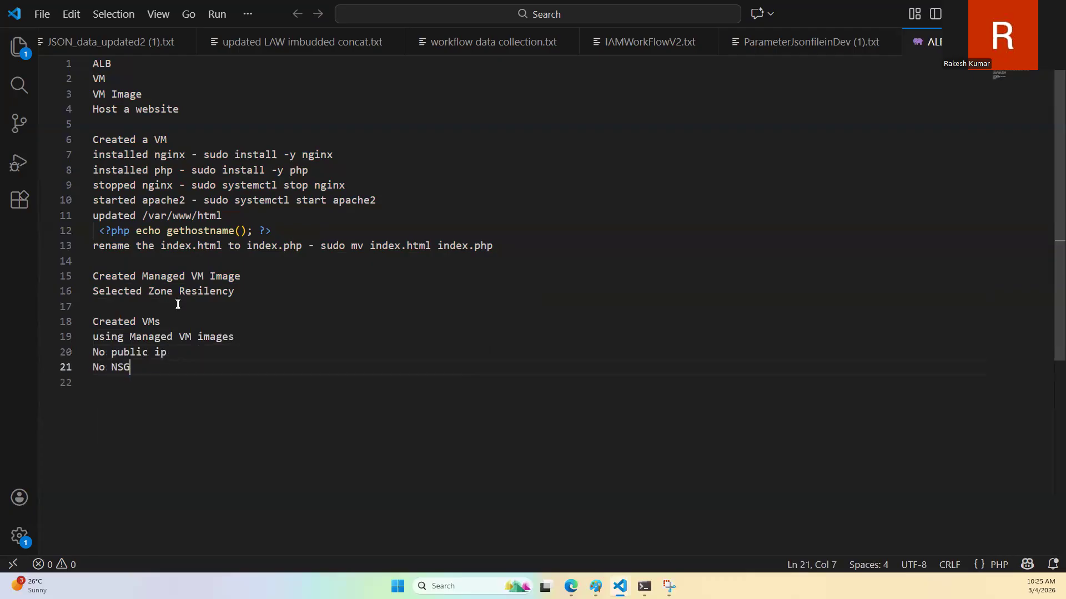
Step: Add a new section headed "Created NSG" with the line "Associated NSG to Subnet of where VMs"
{"action": "key", "text": "Return"}
{"action": "key", "text": "Return"}
{"action": "type", "text": "Create"}
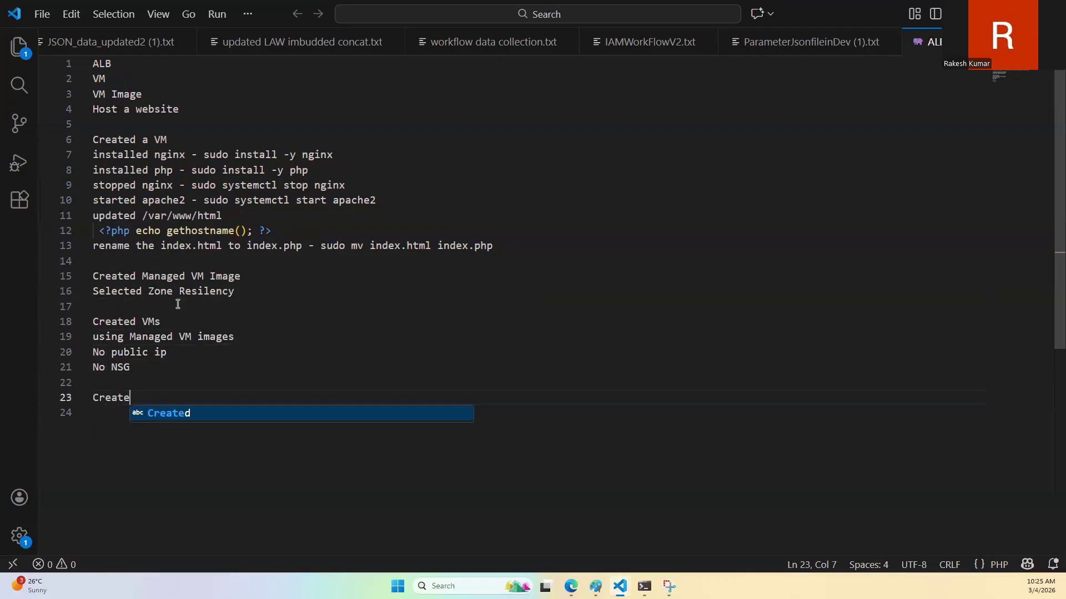
{"action": "type", "text": "d NSG"}
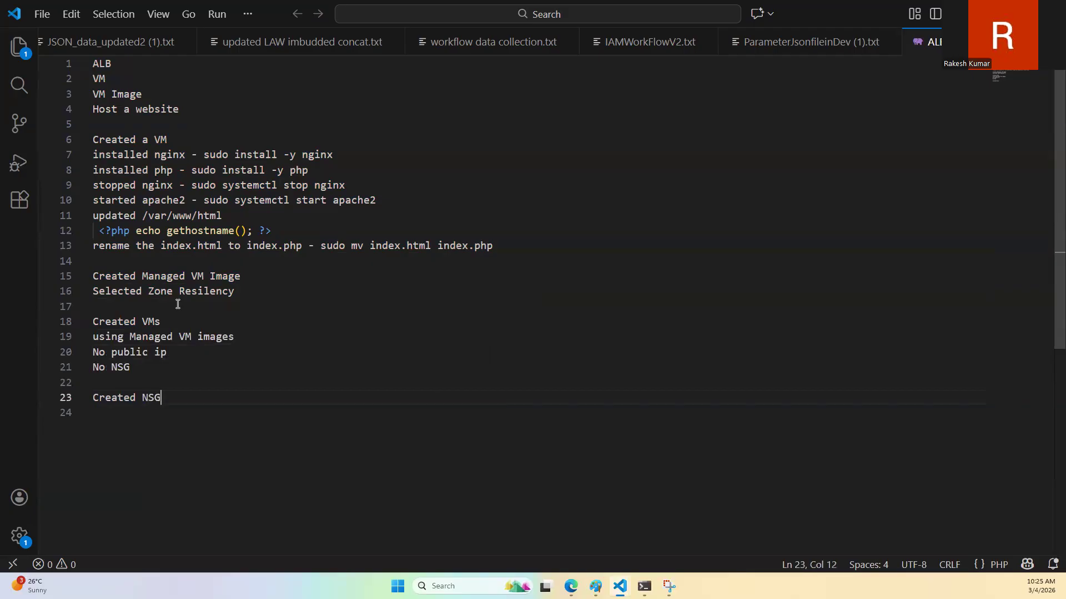
{"action": "key", "text": "Return"}
{"action": "type", "text": "As"}
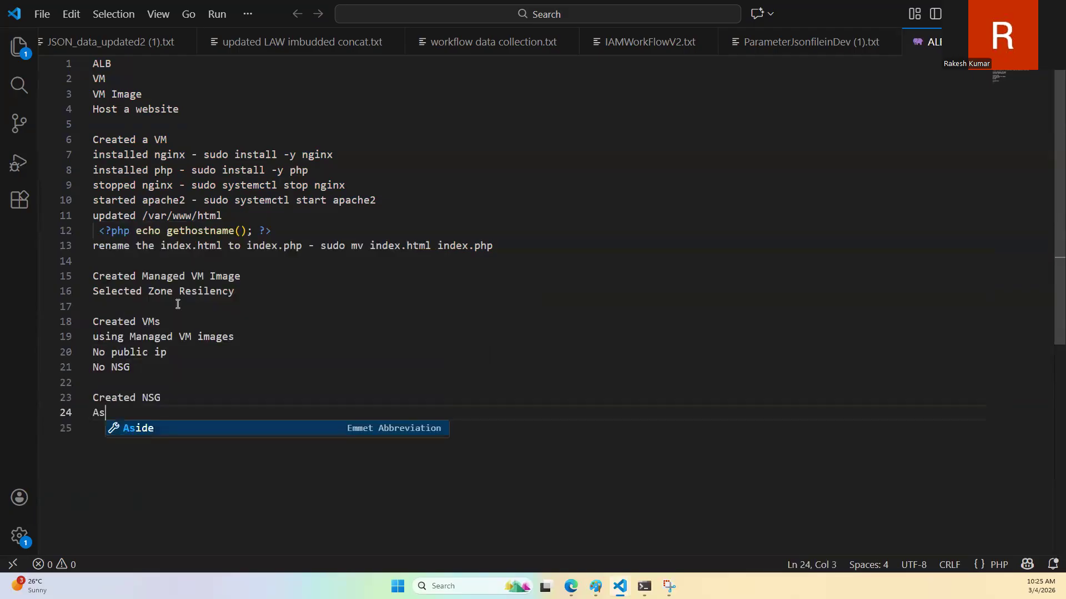
{"action": "type", "text": "sociated NSG "}
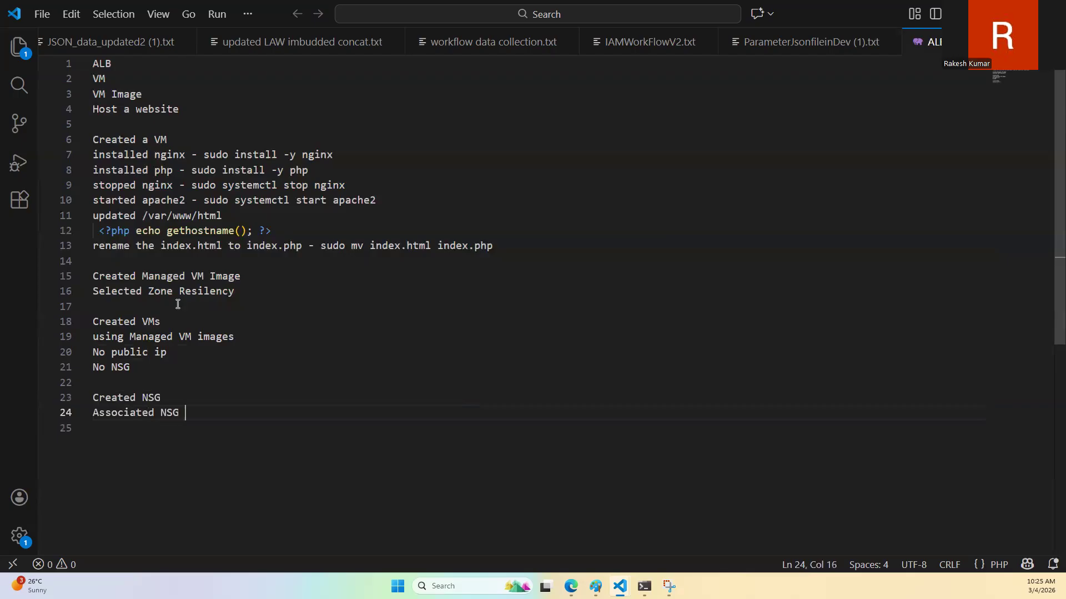
{"action": "type", "text": "to Subnet f"}
{"action": "key", "text": "BackSpace"}
{"action": "type", "text": "of where "}
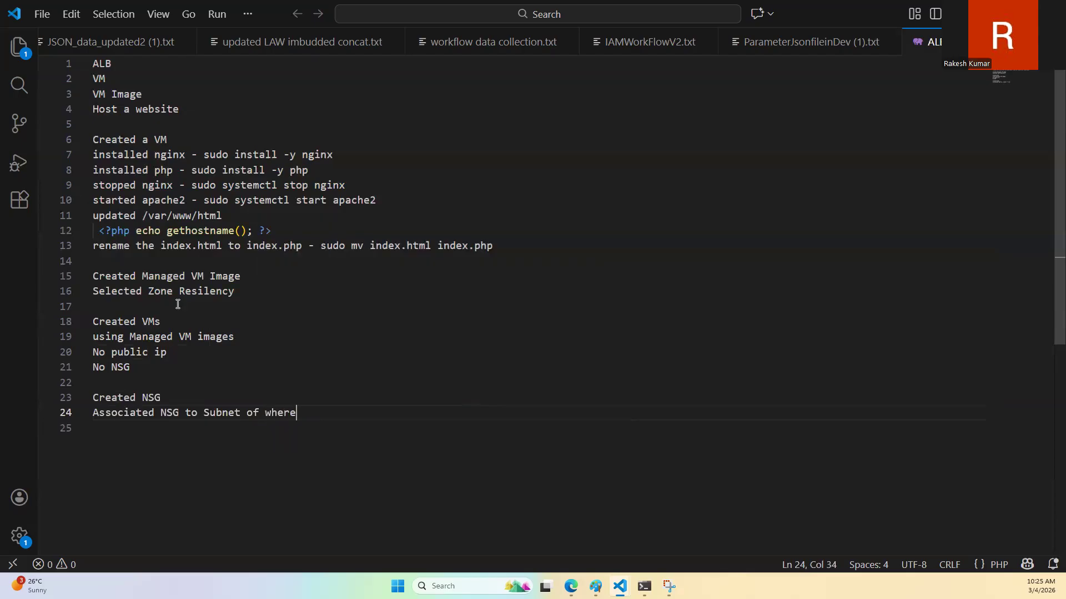
{"action": "type", "text": "VMs"}
Step: Insert the line "VNET is same first VM" beneath "No NSG" in the "Created VMs" section
{"action": "key", "text": "Up"}
{"action": "key", "text": "Up"}
{"action": "key", "text": "Up"}
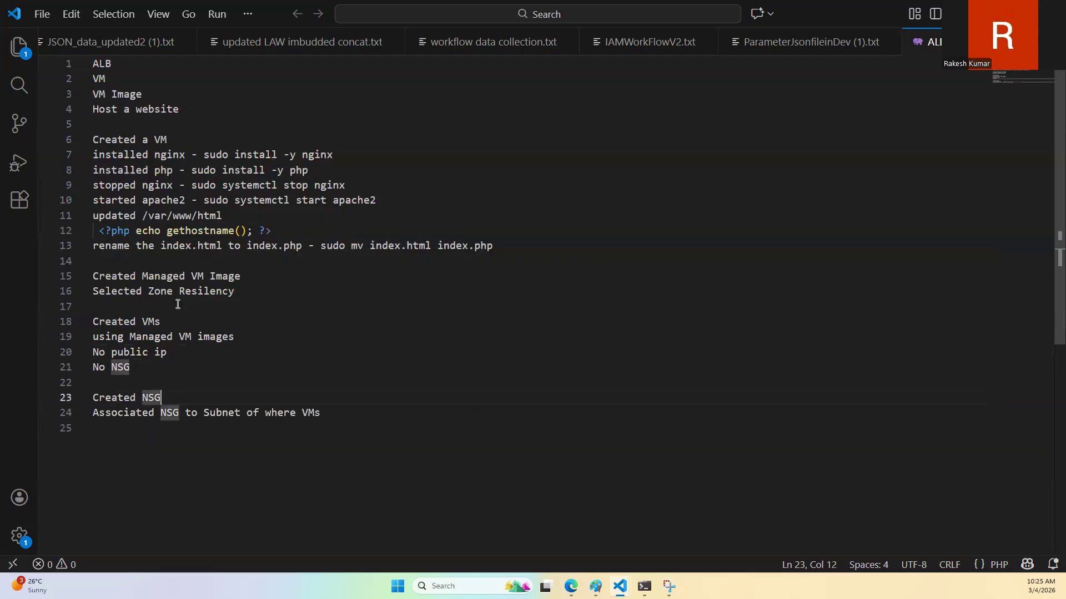
{"action": "key", "text": "Return"}
{"action": "type", "text": "VM"}
{"action": "key", "text": "BackSpace"}
{"action": "type", "text": "NET is same "}
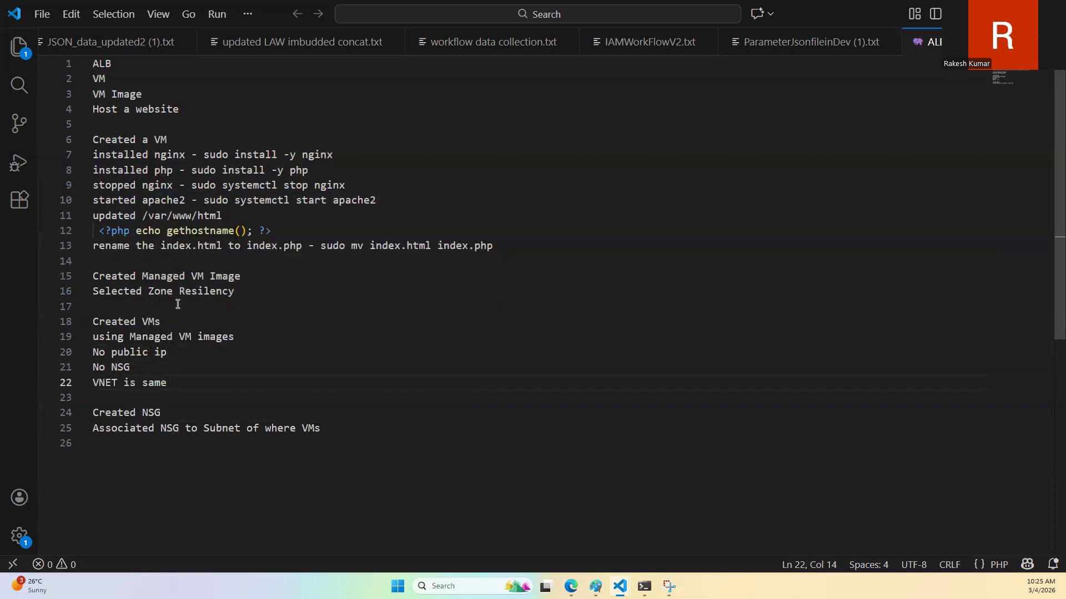
{"action": "type", "text": "first VM"}
Step: Add the line "Subnet is same as first VM" beneath the VNET line
{"action": "key", "text": "Return"}
{"action": "type", "text": "Subnet"}
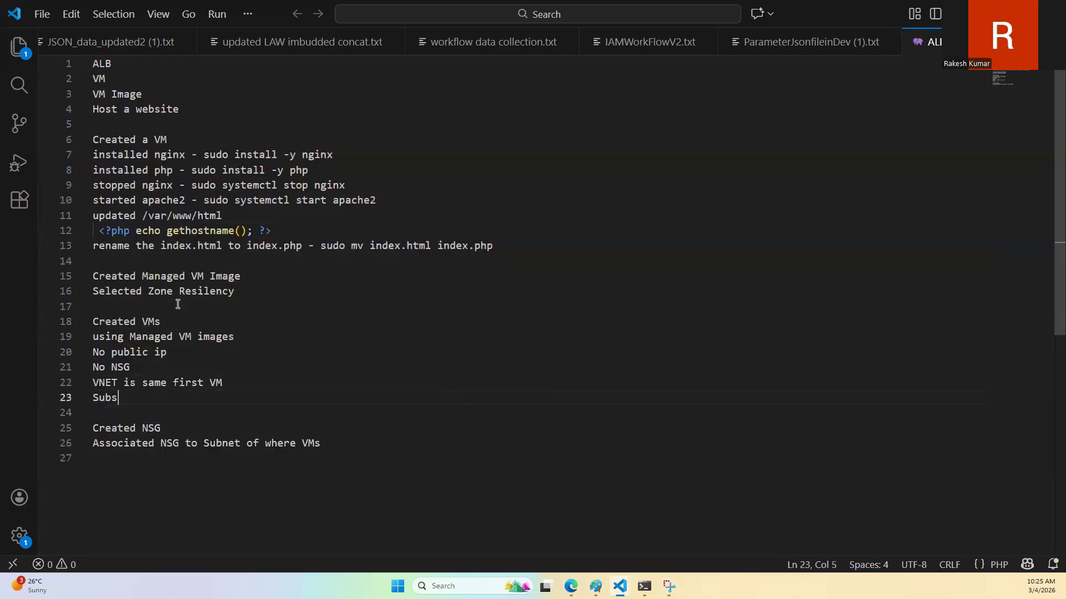
{"action": "type", "text": " is sam e"}
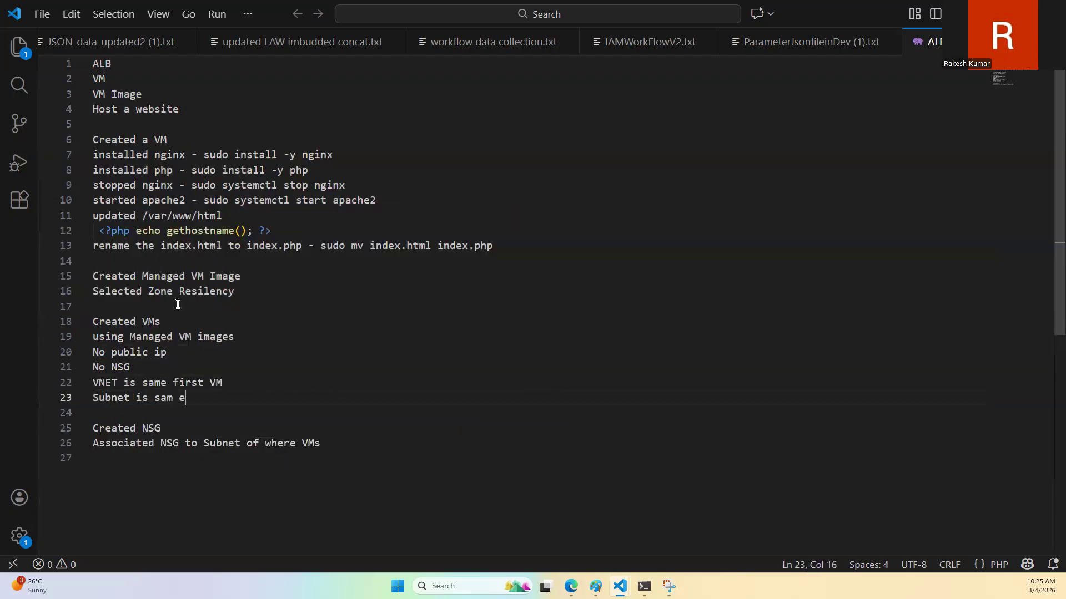
{"action": "key", "text": "BackSpace"}
{"action": "key", "text": "BackSpace"}
{"action": "type", "text": "e as"}
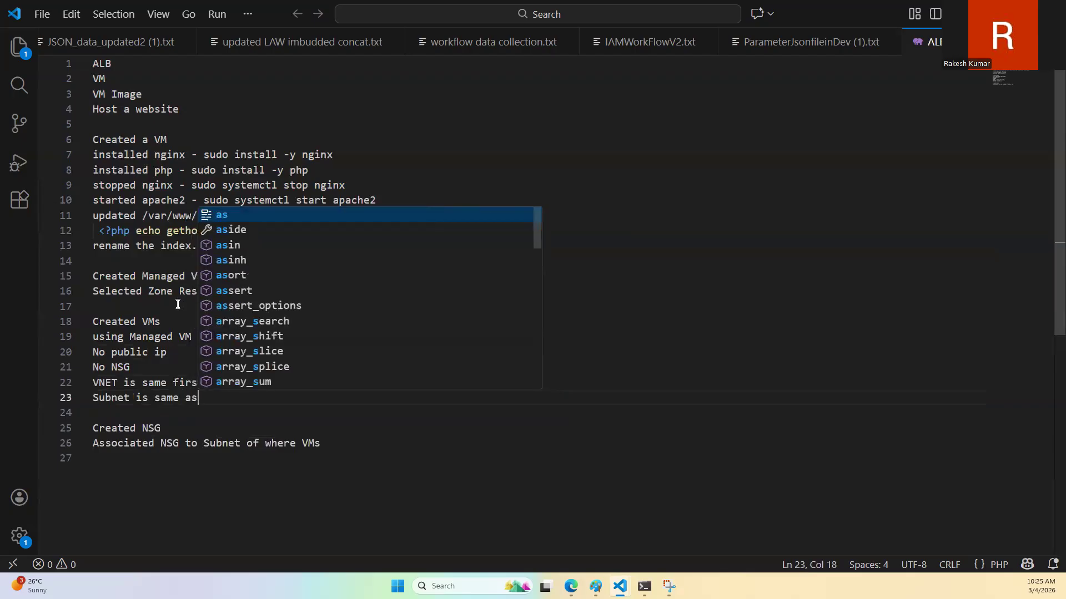
{"action": "type", "text": " first VM"}
Step: Insert the missing word "as" so the VNET line reads "VNET is same as first VM"
{"action": "key", "text": "Down"}
{"action": "key", "text": "Down"}
{"action": "key", "text": "End"}
{"action": "key", "text": "Up"}
{"action": "key", "text": "Up"}
{"action": "key", "text": "Up"}
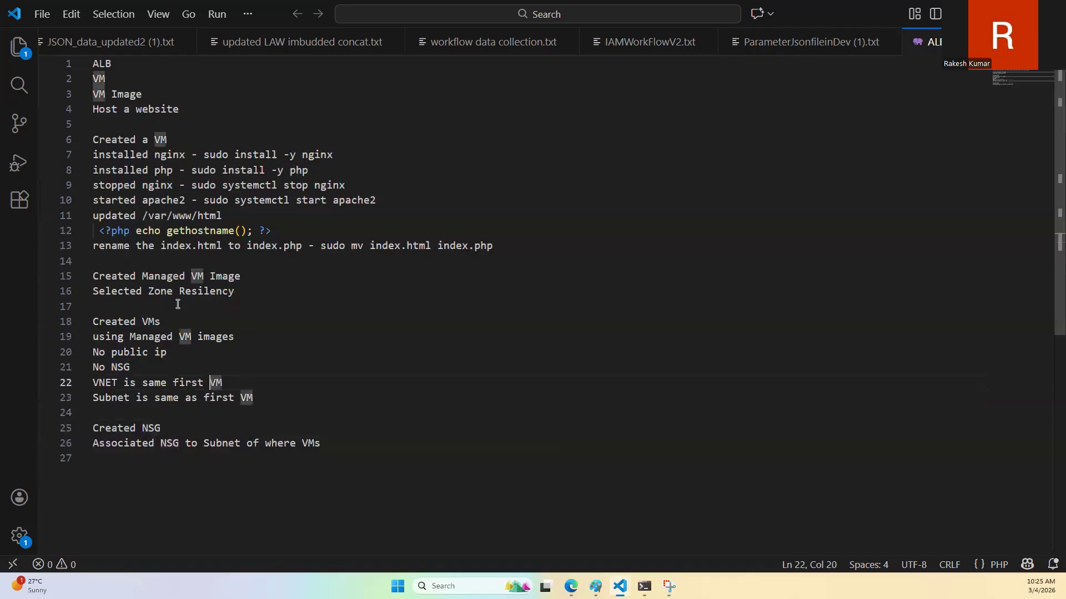
{"action": "key", "text": "Left"}
{"action": "key", "text": "Left"}
{"action": "key", "text": "Left"}
{"action": "key", "text": "Left"}
{"action": "key", "text": "Left"}
{"action": "key", "text": "Left"}
{"action": "key", "text": "Left"}
{"action": "type", "text": "a"}
{"action": "key", "text": "BackSpace"}
{"action": "type", "text": "as"}
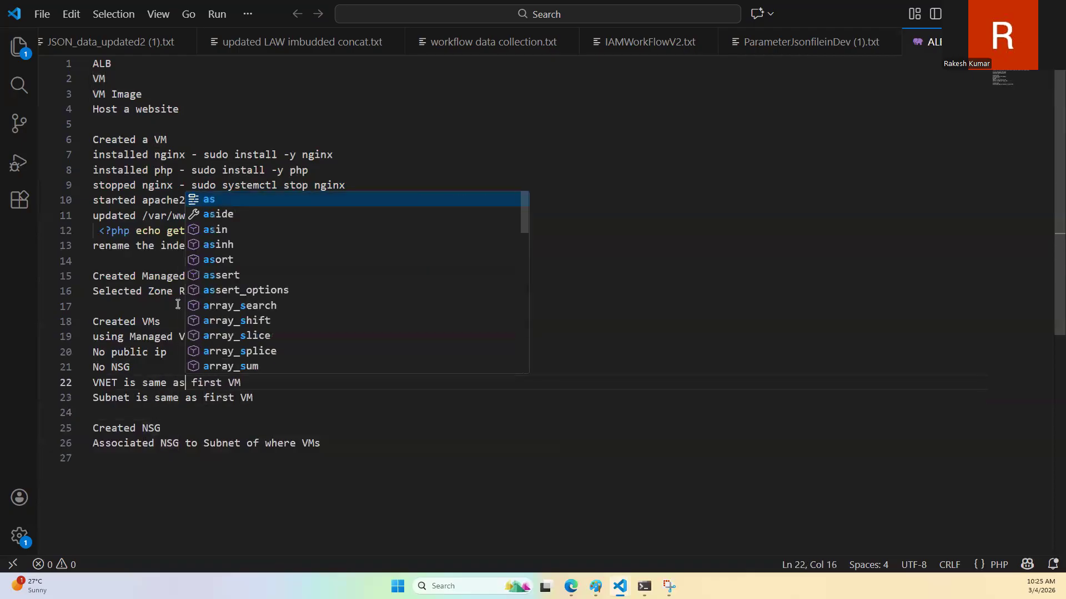
{"action": "key", "text": "Escape"}
Step: Add the line "NSG inbound rule" at the end of the "Created NSG" section
{"action": "key", "text": "Down"}
{"action": "key", "text": "Down"}
{"action": "key", "text": "Down"}
{"action": "key", "text": "Down"}
{"action": "key", "text": "Down"}
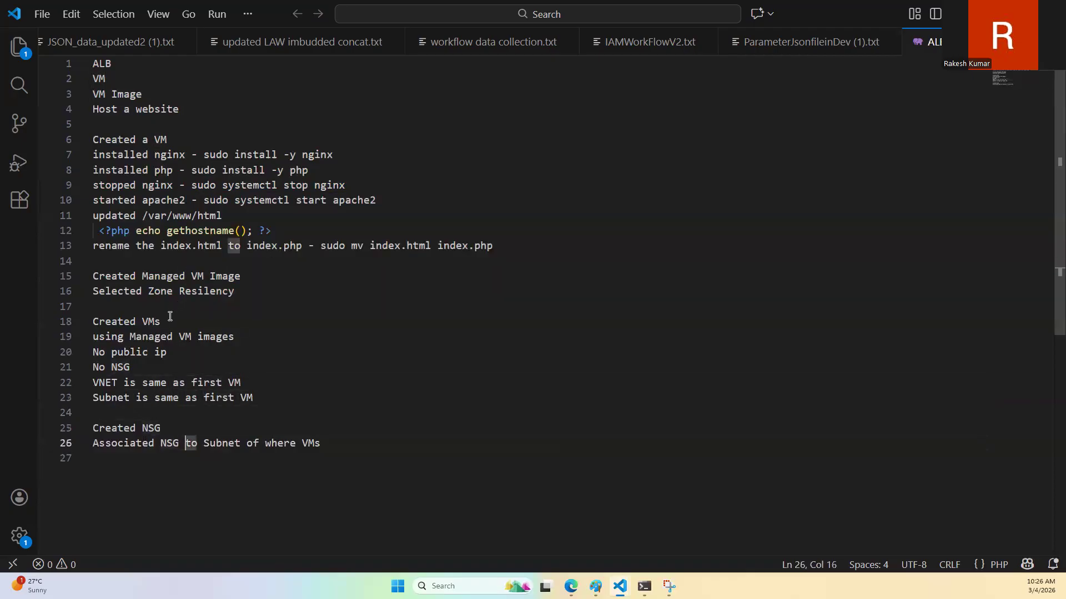
{"action": "key", "text": "Return"}
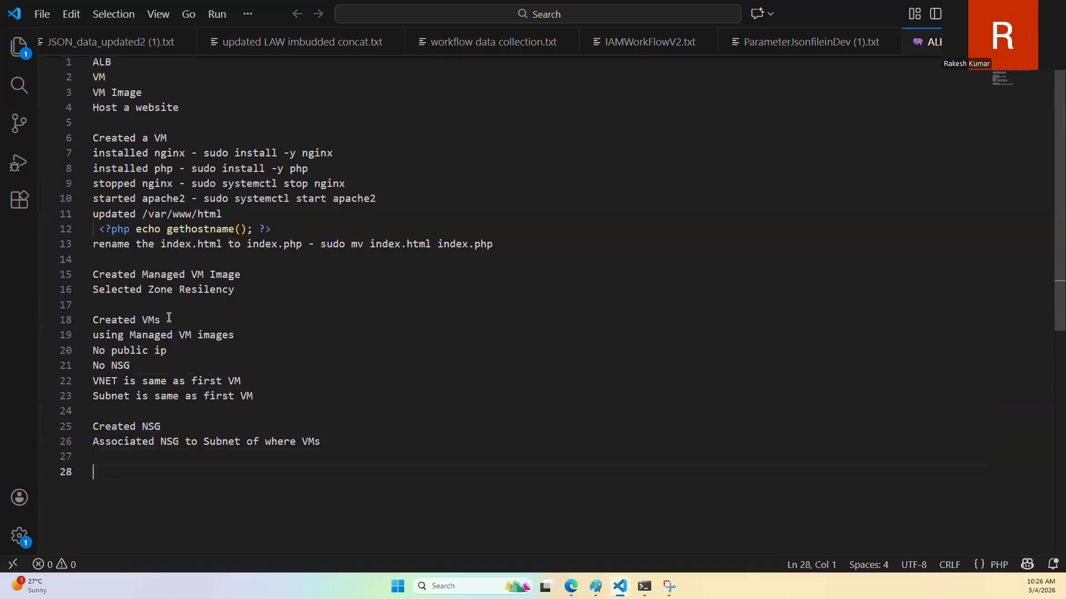
{"action": "key", "text": "Up"}
{"action": "type", "text": "NSG rule"}
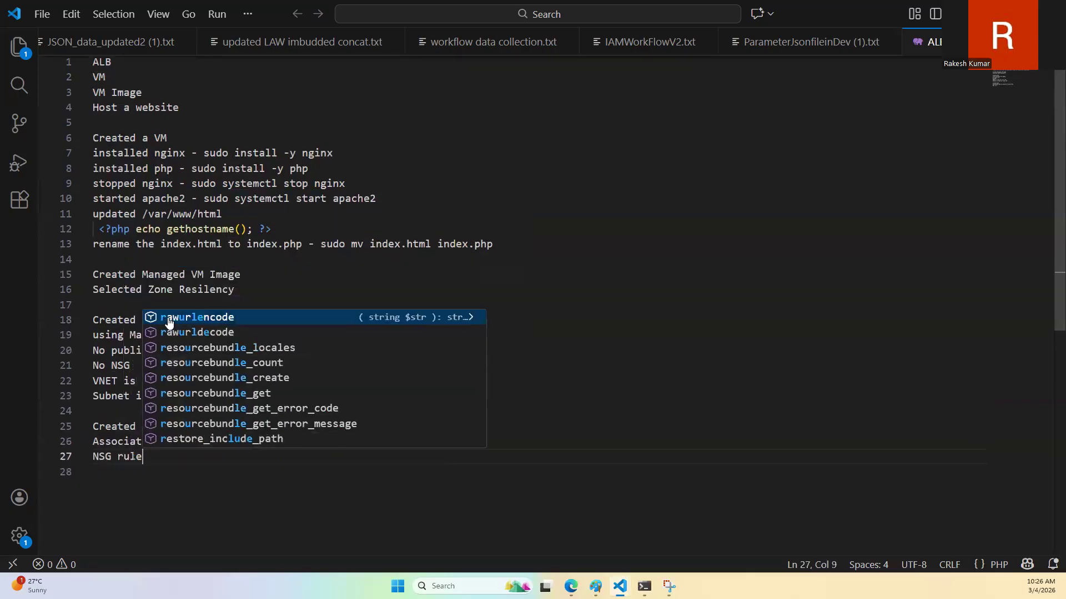
{"action": "key", "text": "Escape"}
{"action": "key", "text": "ctrl+Left"}
{"action": "type", "text": "inv"}
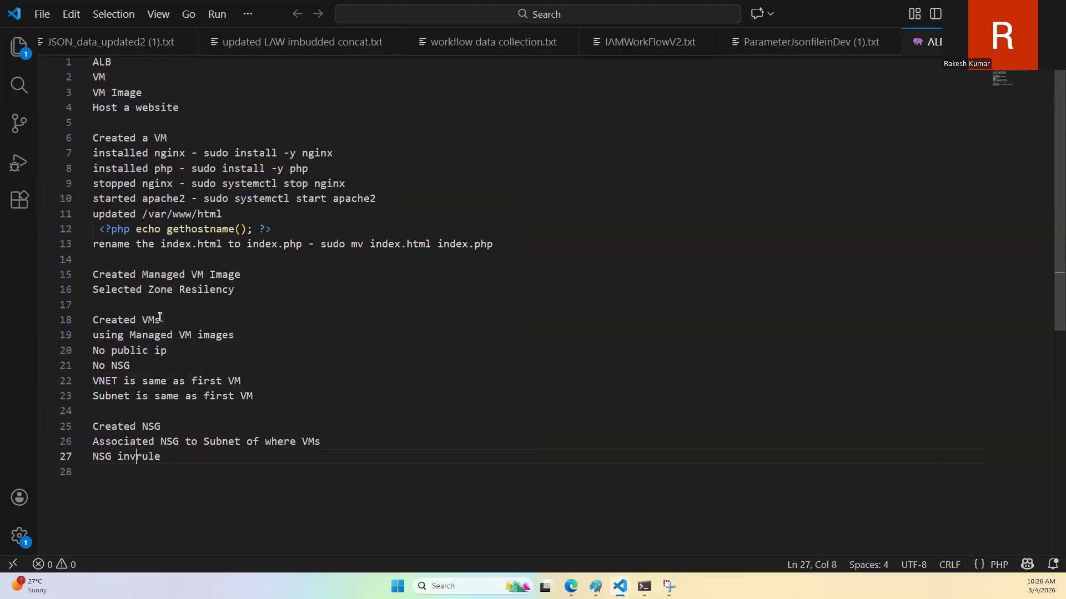
{"action": "key", "text": "BackSpace"}
{"action": "type", "text": "bound"}
{"action": "key", "text": "End"}
Step: Add the line "allowed 80 and 22 port for any source" beneath "NSG inbound rule"
{"action": "key", "text": "Return"}
{"action": "type", "text": "all"}
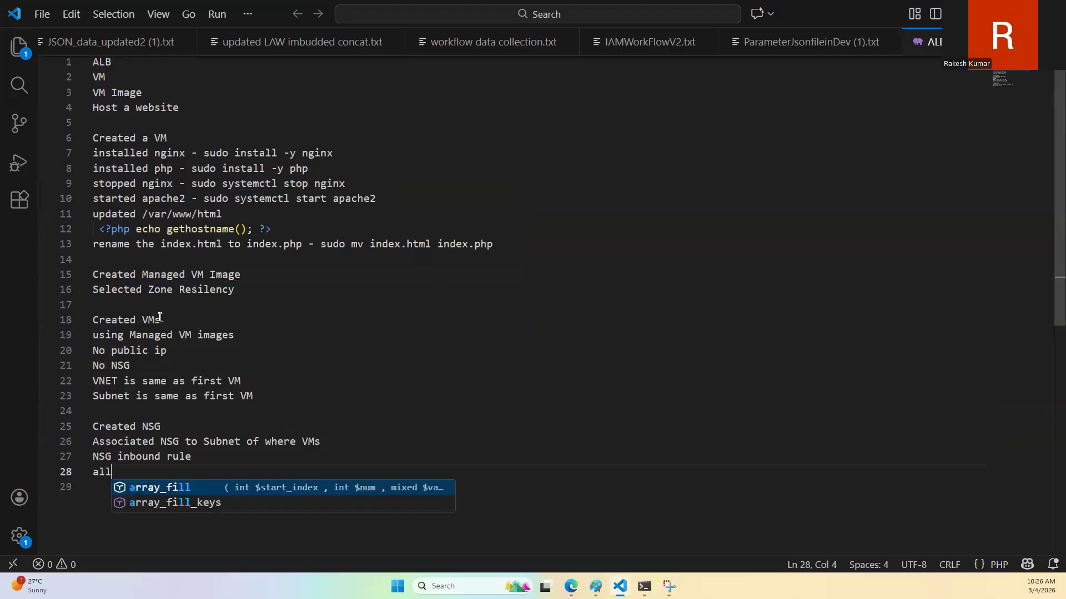
{"action": "type", "text": "owed 80 and 22 poo"}
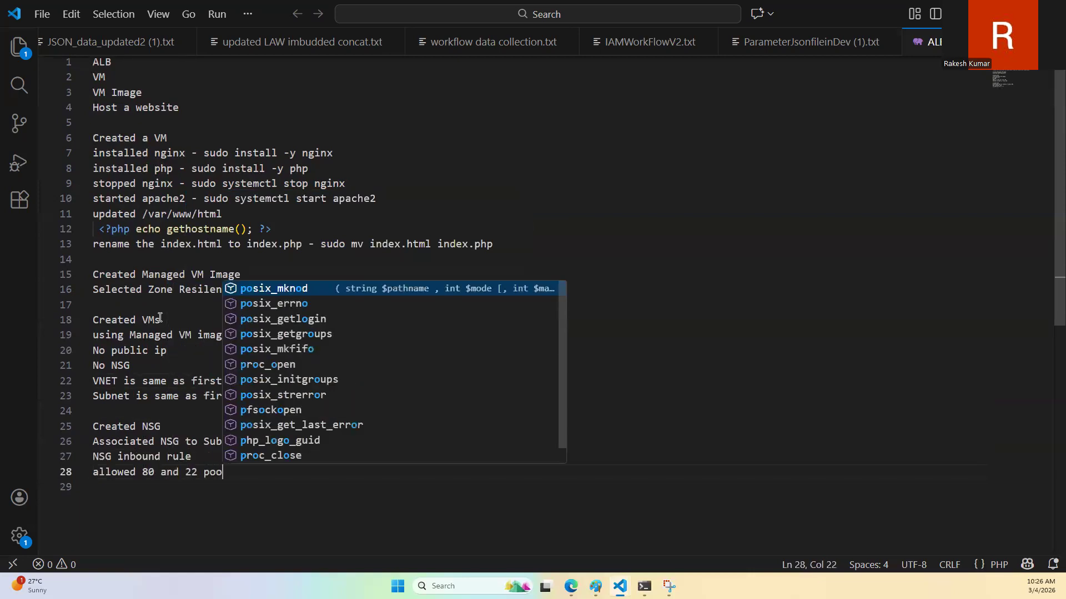
{"action": "key", "text": "BackSpace"}
{"action": "type", "text": "rt for"}
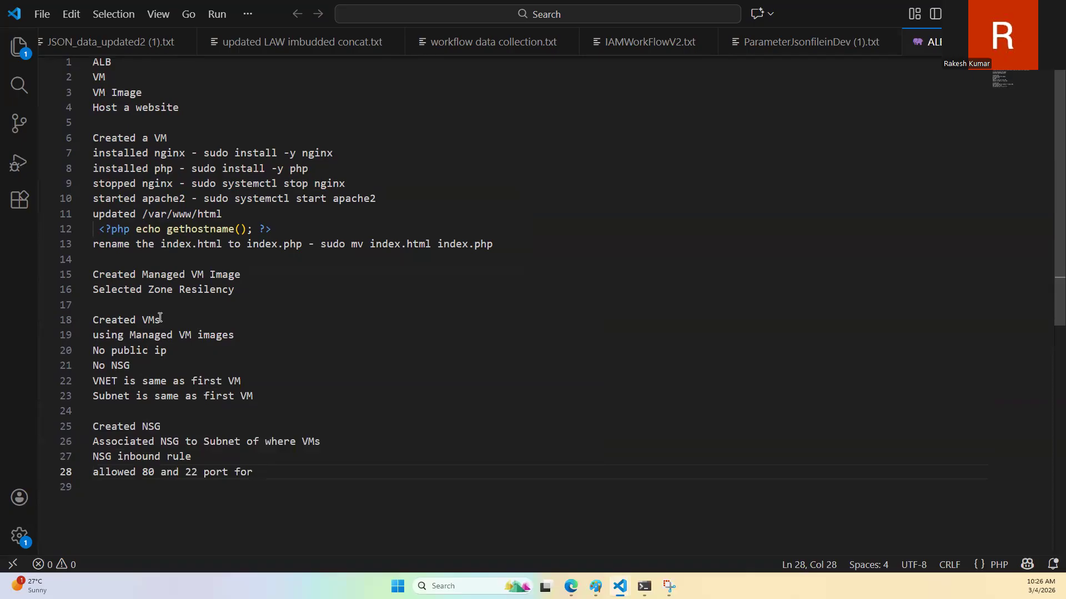
{"action": "key", "text": "BackSpace"}
{"action": "key", "text": "BackSpace"}
{"action": "key", "text": "BackSpace"}
{"action": "key", "text": "BackSpace"}
{"action": "type", "text": "for any source"}
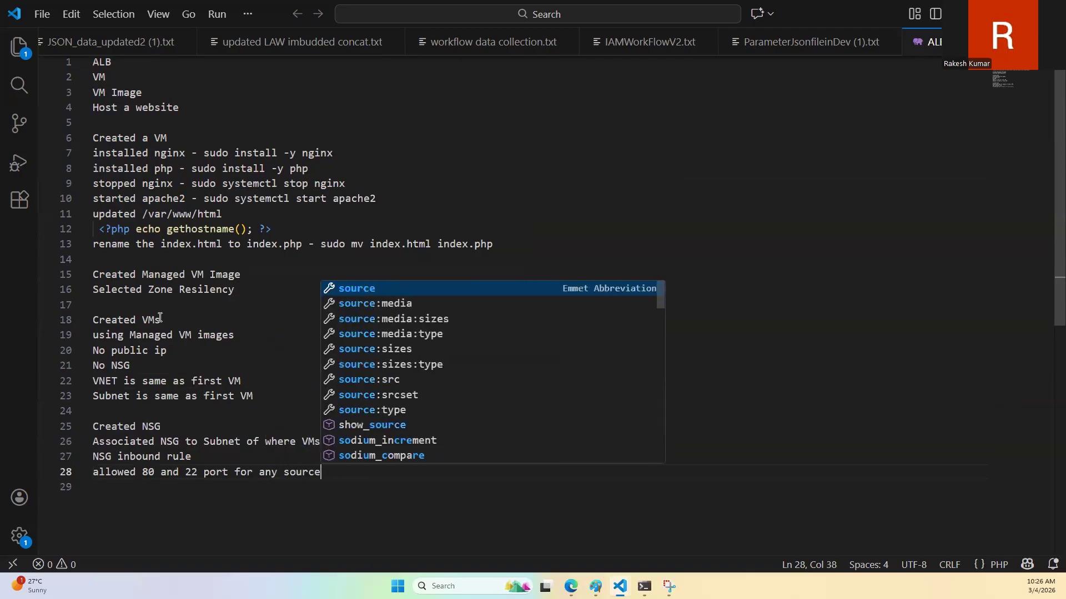
{"action": "key", "text": "Return"}
{"action": "key", "text": "Return"}
{"action": "key", "text": "BackSpace"}
{"action": "key", "text": "BackSpace"}
{"action": "key", "text": "BackSpace"}
{"action": "key", "text": "BackSpace"}
{"action": "key", "text": "BackSpace"}
{"action": "key", "text": "BackSpace"}
{"action": "key", "text": "BackSpace"}
{"action": "key", "text": "BackSpace"}
{"action": "key", "text": "BackSpace"}
{"action": "type", "text": "source"}
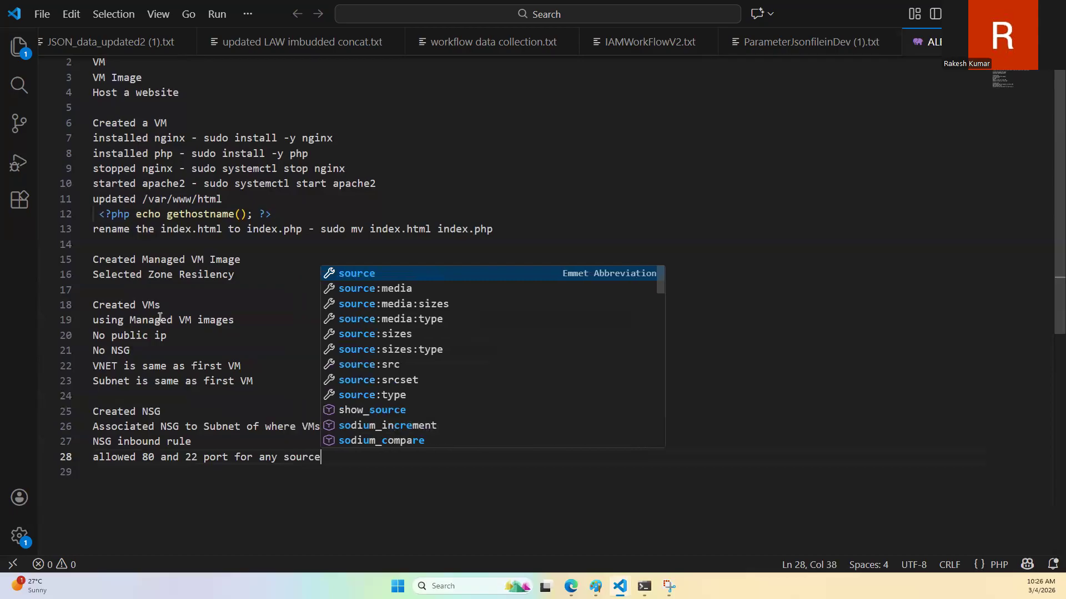
Step: Begin a new section with the line "Created load balancer" after a blank line below the port rule
{"action": "key", "text": "Escape"}
{"action": "key", "text": "Return"}
{"action": "key", "text": "Return"}
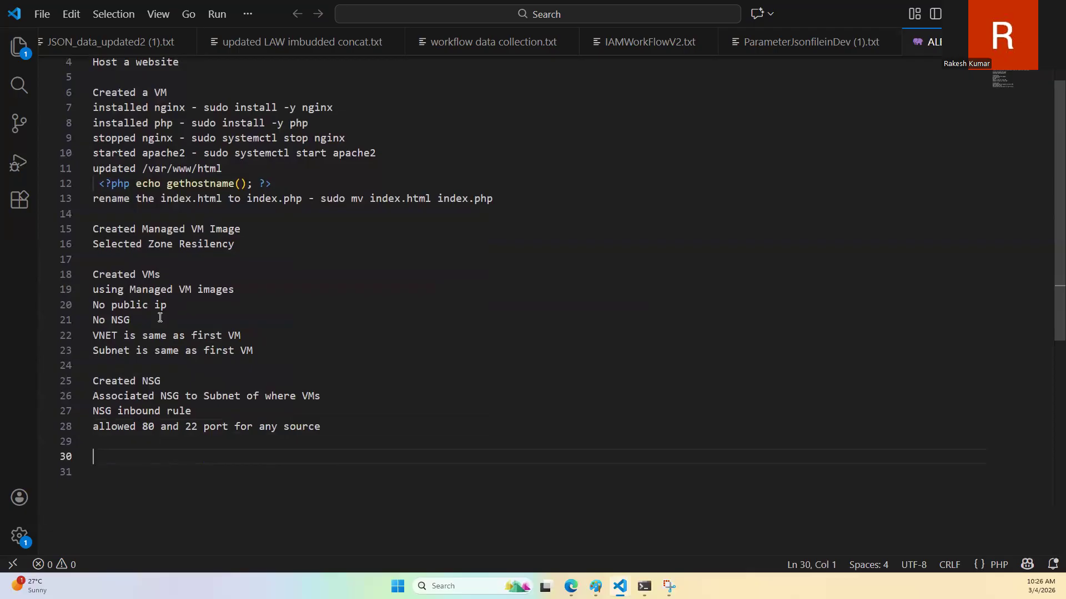
{"action": "type", "text": "Created l"}
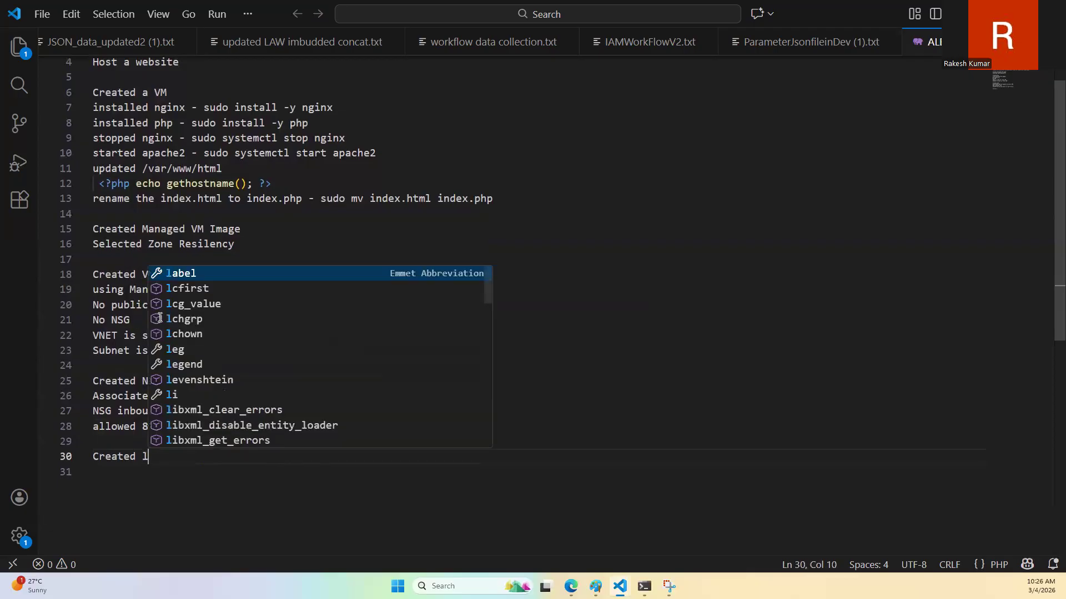
{"action": "type", "text": "oad balancer"}
Step: Add the line "Created frontend configuration" beneath "Created load balancer"
{"action": "key", "text": "Return"}
{"action": "type", "text": "Created"}
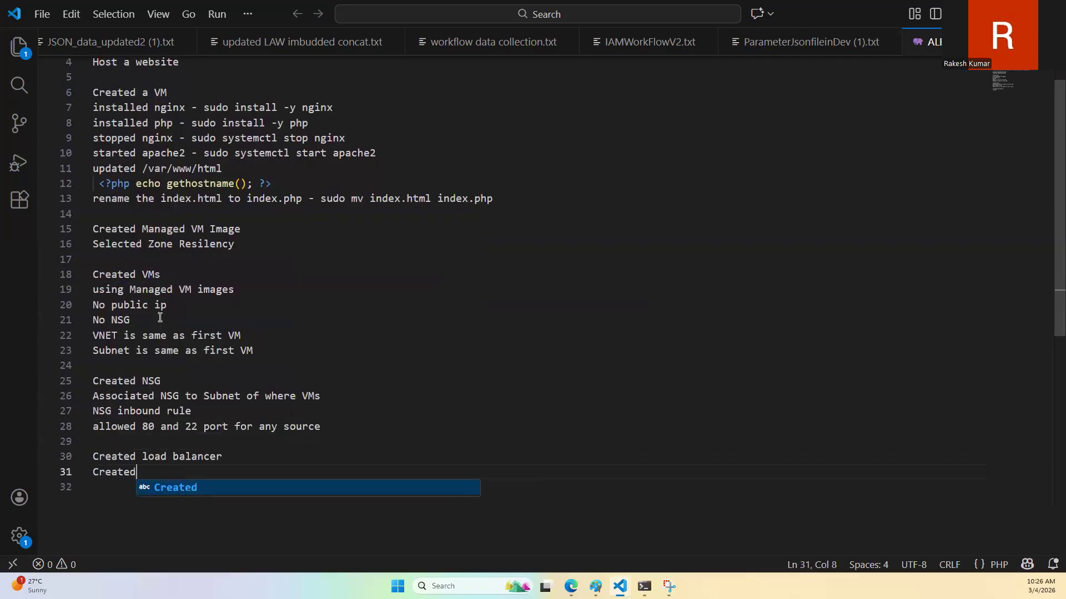
{"action": "type", "text": " fronte"}
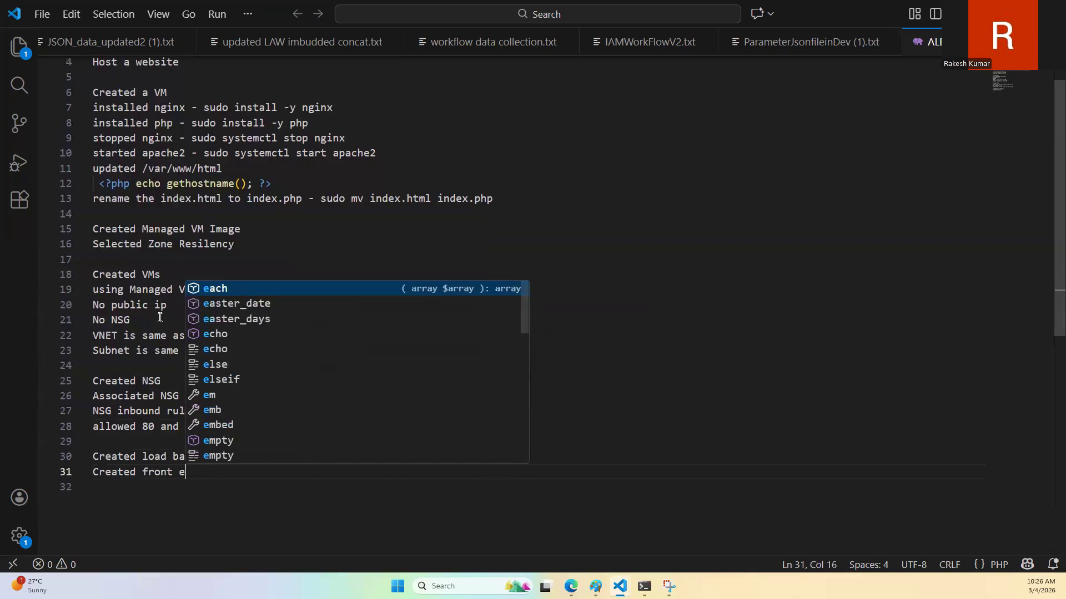
{"action": "type", "text": "nd configuration"}
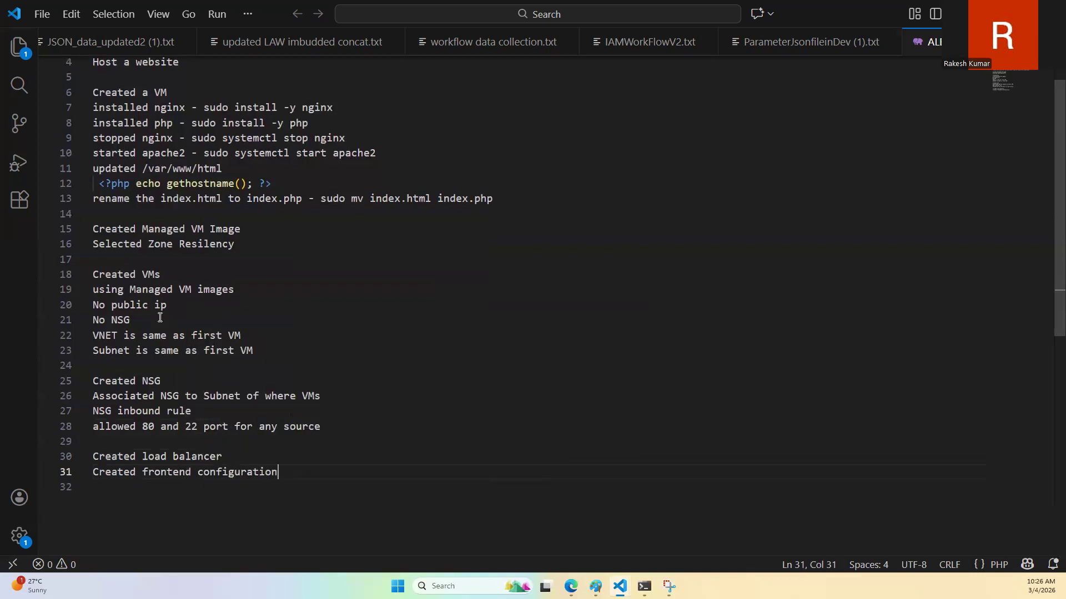
Step: Add the line "Created Load Balancing rule" beneath the frontend configuration line
{"action": "key", "text": "Return"}
{"action": "type", "text": "Created "}
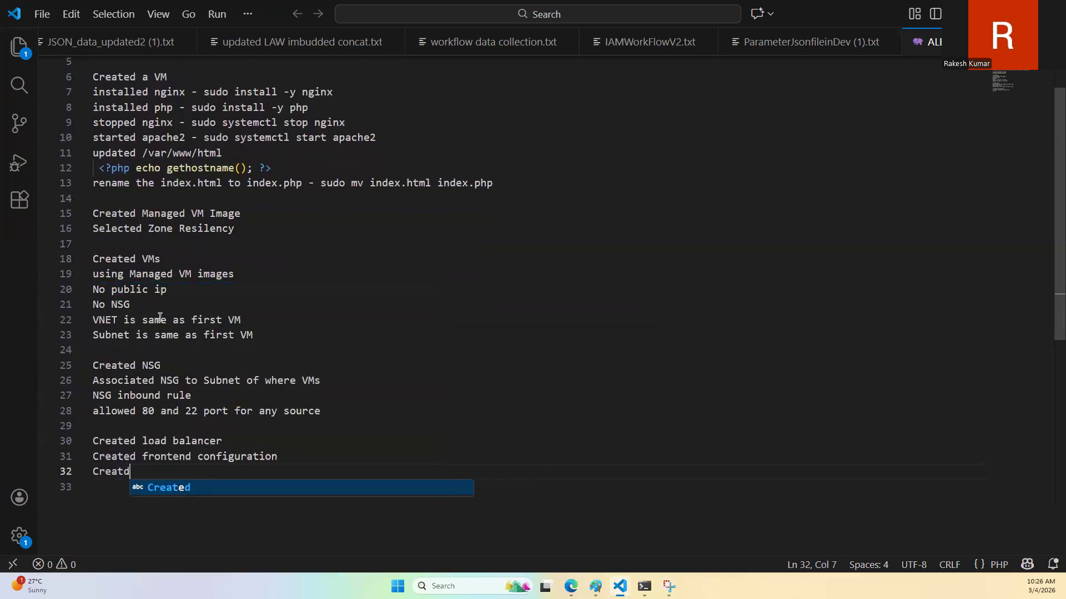
{"action": "type", "text": "L"}
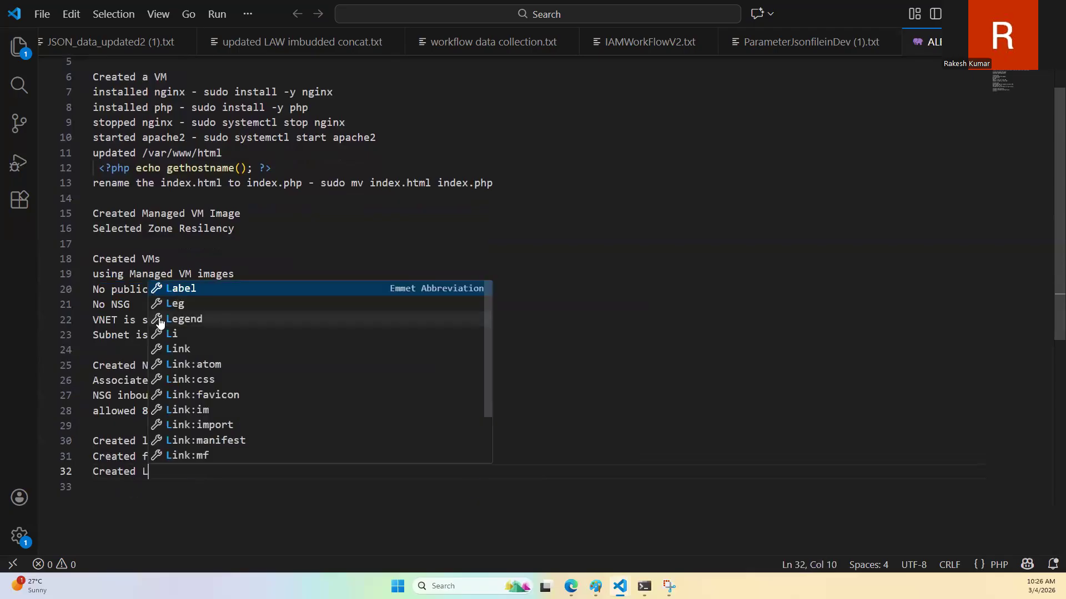
{"action": "type", "text": "oad Balancing rule"}
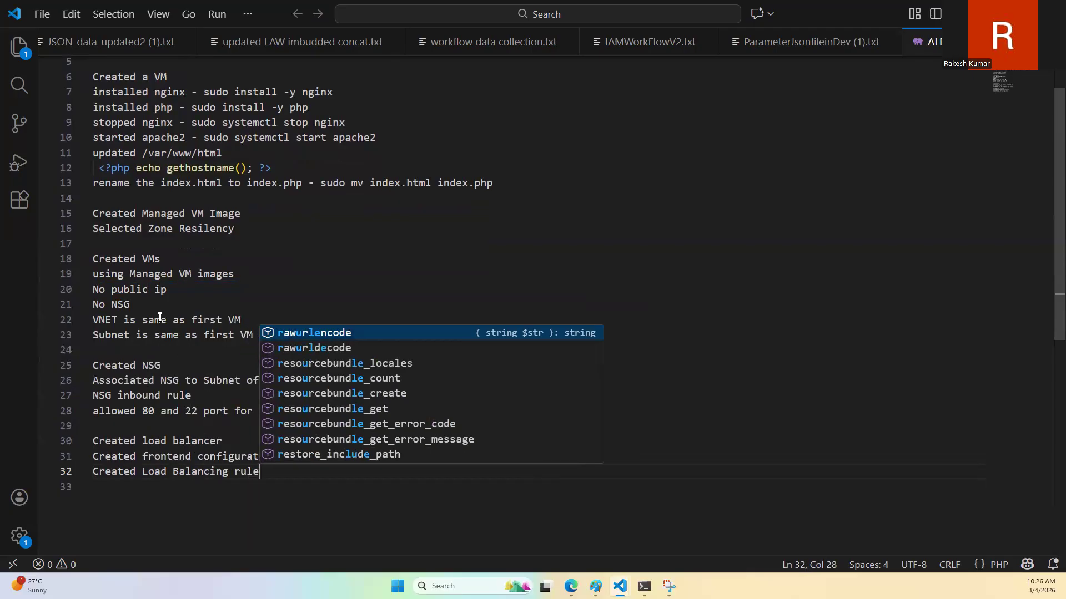
Step: Add the line "Created Backend Pool" beneath "Created Load Balancing rule"
{"action": "key", "text": "Return"}
{"action": "type", "text": "Created Load"}
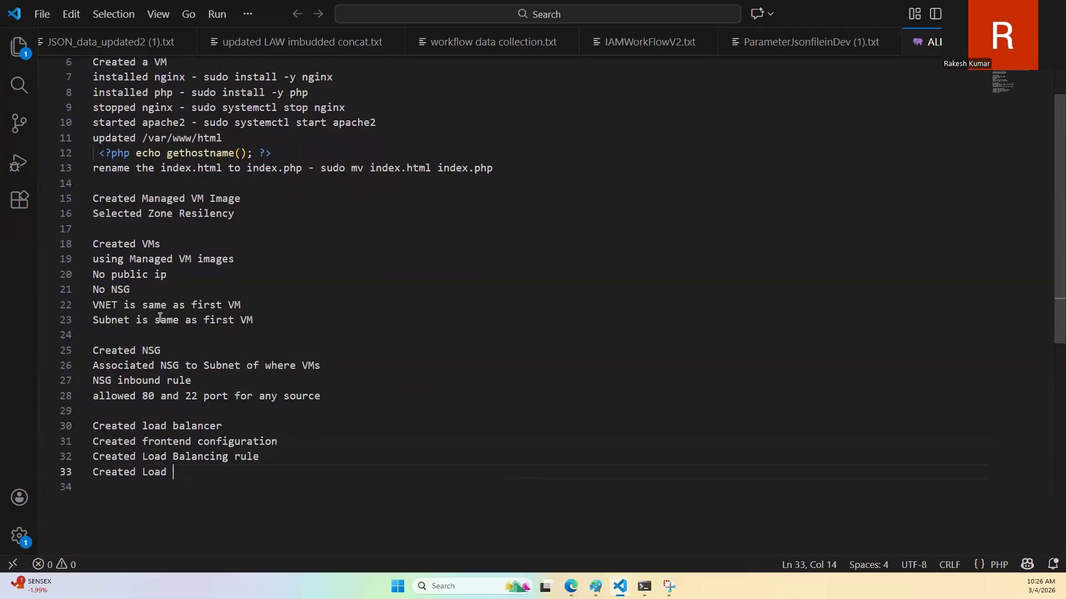
{"action": "key", "text": "BackSpace"}
{"action": "key", "text": "BackSpace"}
{"action": "key", "text": "BackSpace"}
{"action": "key", "text": "BackSpace"}
{"action": "key", "text": "BackSpace"}
{"action": "type", "text": "Backend Pool"}
{"action": "key", "text": "Escape"}
Step: Move the "Created Backend Pool" line above the "Created Load Balancing rule" line
{"action": "key", "text": "Home"}
{"action": "key", "text": "Up"}
{"action": "key", "text": "End"}
{"action": "key", "text": "Down"}
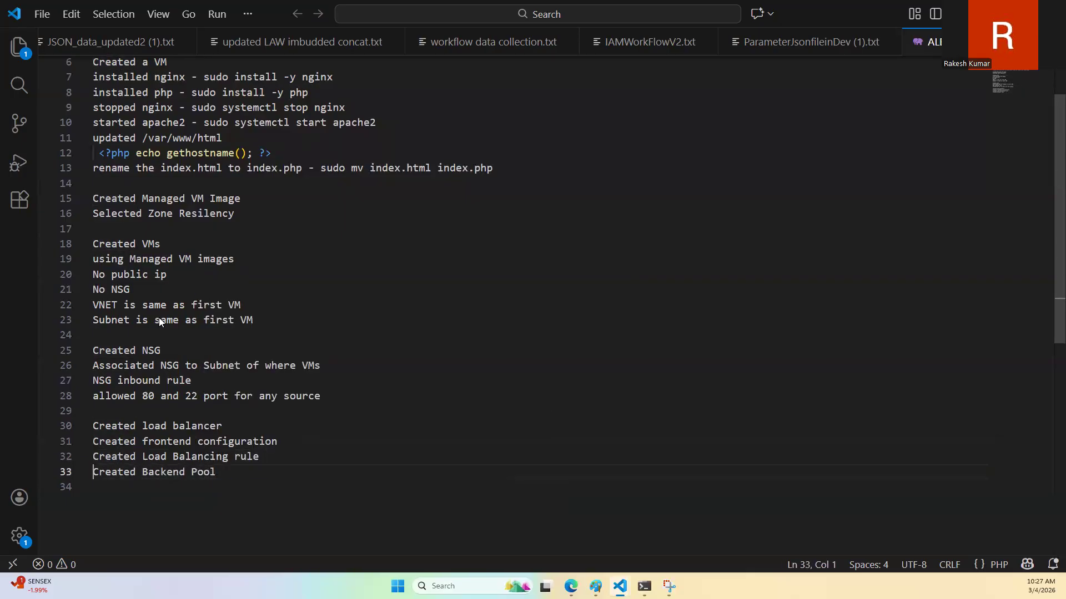
{"action": "key", "text": "Home"}
{"action": "key", "text": "shift+Down"}
{"action": "key", "text": "ctrl+c"}
{"action": "key", "text": "Up"}
{"action": "key", "text": "ctrl+v"}
Step: Insert the indented line "Selected 2 VM from VNET" beneath "Created Backend Pool"
{"action": "key", "text": "Return"}
{"action": "key", "text": "Up"}
{"action": "key", "text": "Tab"}
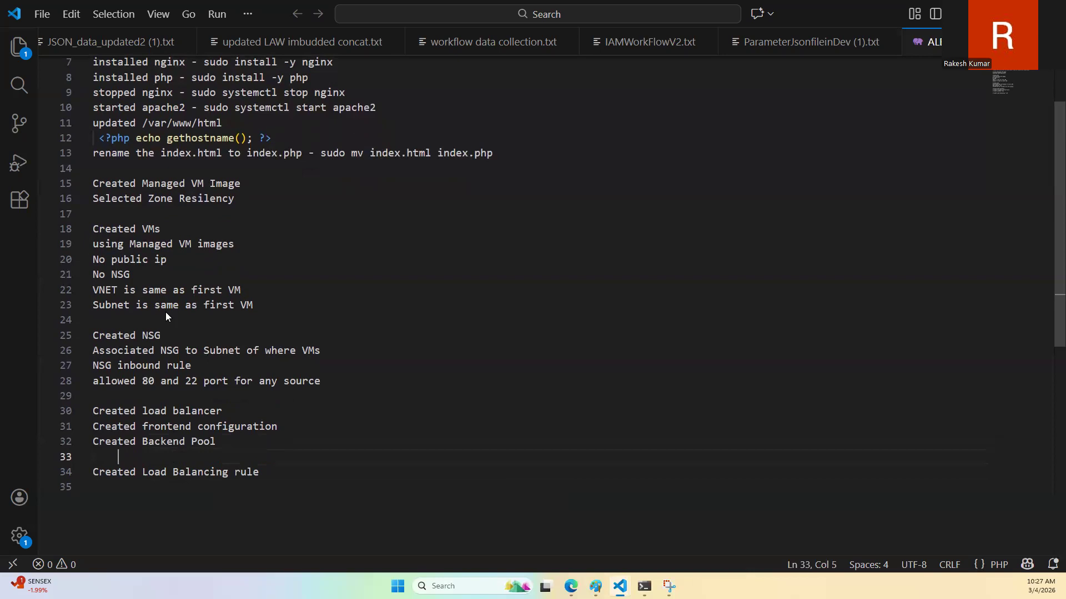
{"action": "type", "text": "Sle"}
{"action": "key", "text": "BackSpace"}
{"action": "key", "text": "BackSpace"}
{"action": "type", "text": "elected VM"}
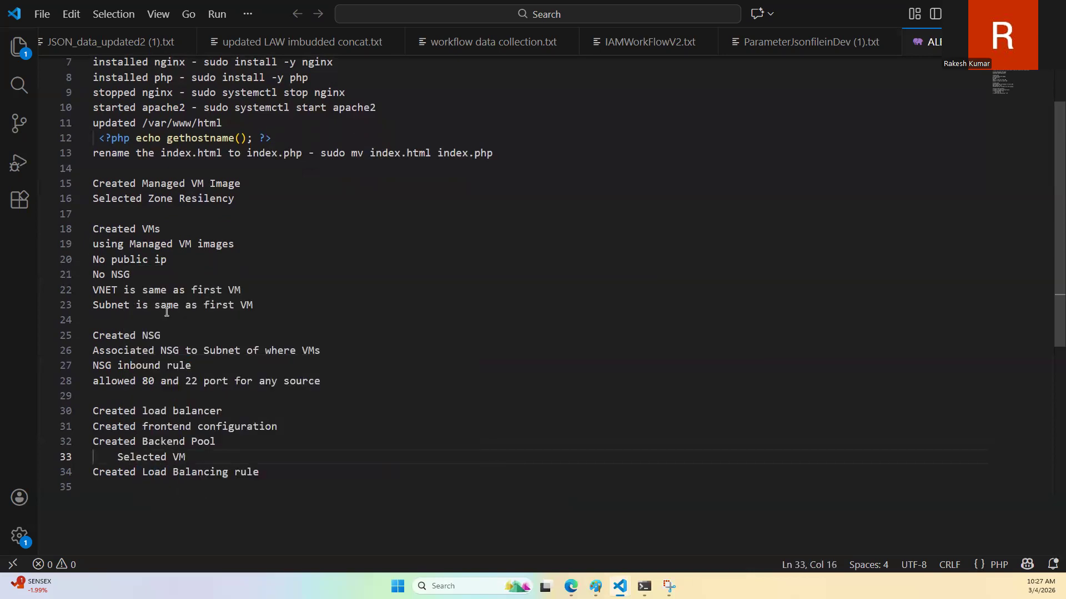
{"action": "key", "text": "BackSpace"}
{"action": "key", "text": "BackSpace"}
{"action": "type", "text": "2 VM from VNET"}
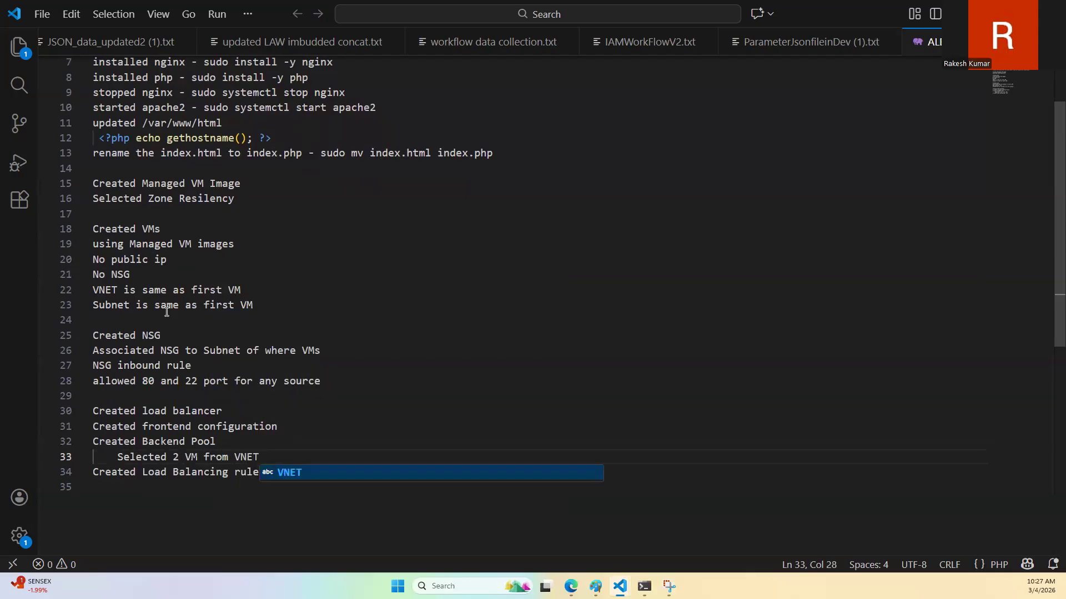
{"action": "key", "text": "Escape"}
Step: Add the indented line "Route 80 port requests" beneath "Created Load Balancing rule"
{"action": "key", "text": "Down"}
{"action": "key", "text": "Down"}
{"action": "key", "text": "Tab"}
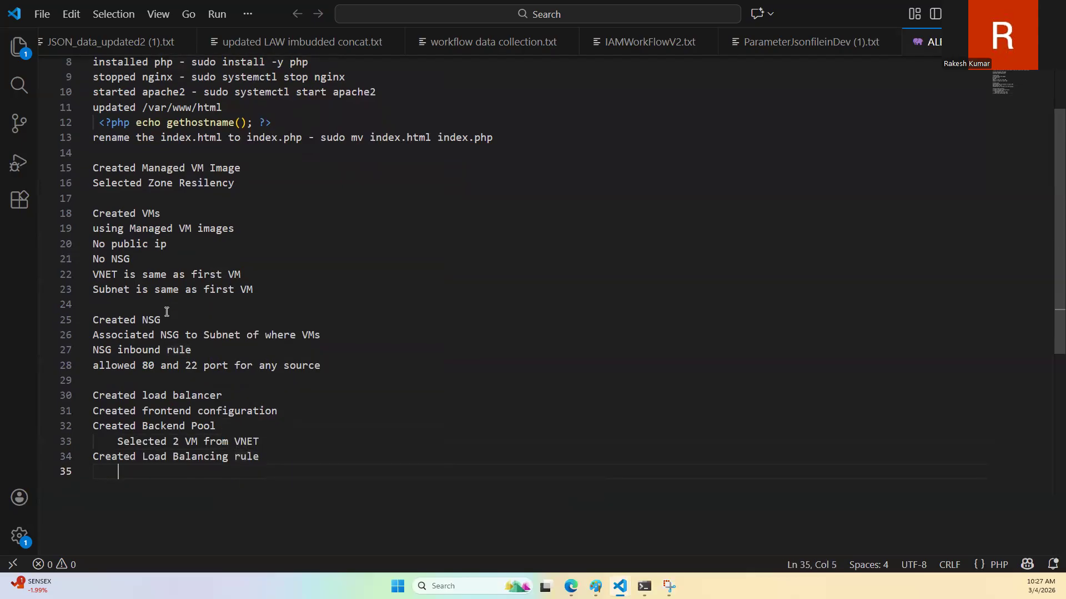
{"action": "type", "text": "Al"}
{"action": "key", "text": "BackSpace"}
{"action": "key", "text": "BackSpace"}
{"action": "type", "text": "Allow "}
{"action": "type", "text": "u"}
{"action": "key", "text": "shift+Left"}
{"action": "key", "text": "shift+Left"}
{"action": "key", "text": "shift+Left"}
{"action": "key", "text": "shift+Left"}
{"action": "key", "text": "shift+Left"}
{"action": "key", "text": "shift+Left"}
{"action": "key", "text": "shift+Left"}
{"action": "type", "text": "Rou"}
{"action": "type", "text": "te 80 "}
{"action": "type", "text": "po"}
{"action": "type", "text": "rt request"}
{"action": "type", "text": "s"}
Step: Remove "80 port" from the indented Route line
{"action": "key", "text": "ctrl+Left"}
{"action": "key", "text": "ctrl+Left"}
{"action": "key", "text": "ctrl+Left"}
{"action": "key", "text": "ctrl+shift+Right"}
{"action": "key", "text": "ctrl+shift+Right"}
{"action": "key", "text": "BackSpace"}
{"action": "key", "text": "ctrl+Right"}
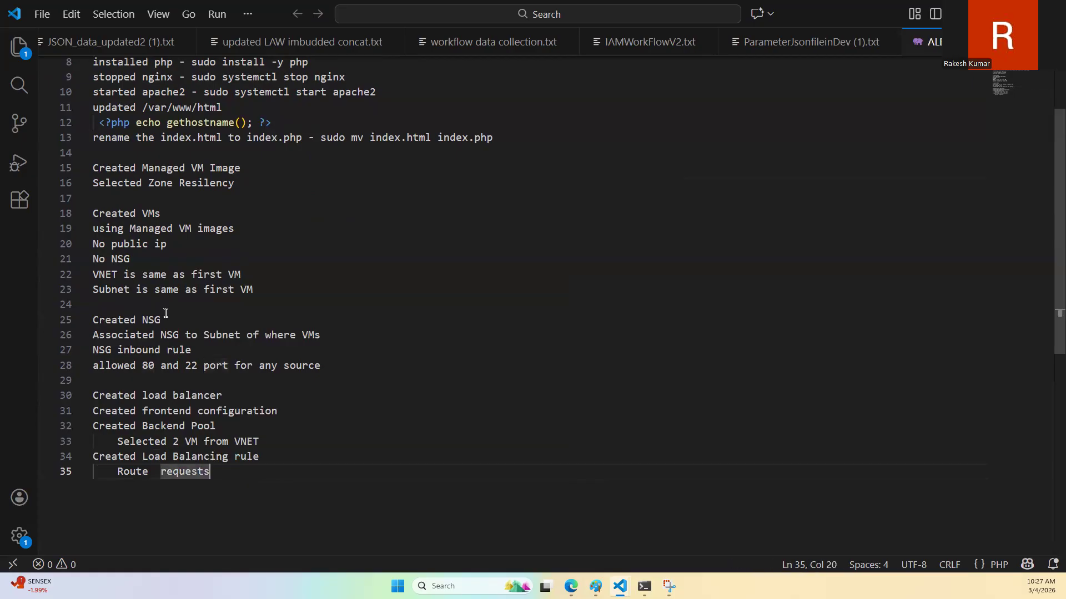
Step: Extend the Route line with "received from 80 port of frontend to 80 port of backend pool"
{"action": "type", "text": "received from 80 port of "}
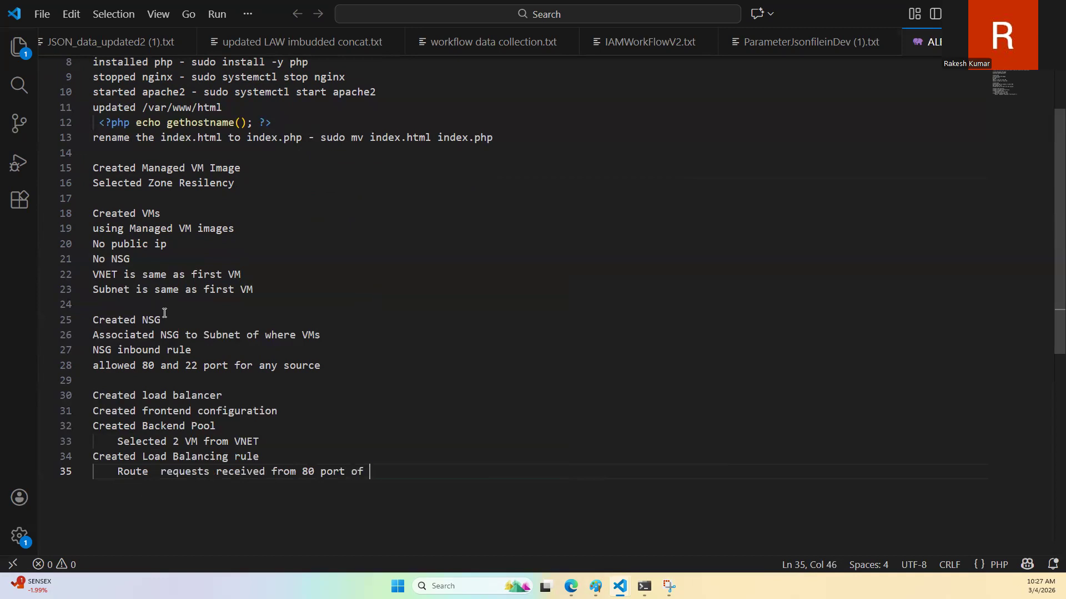
{"action": "type", "text": "frontend to 80 port of backend pool"}
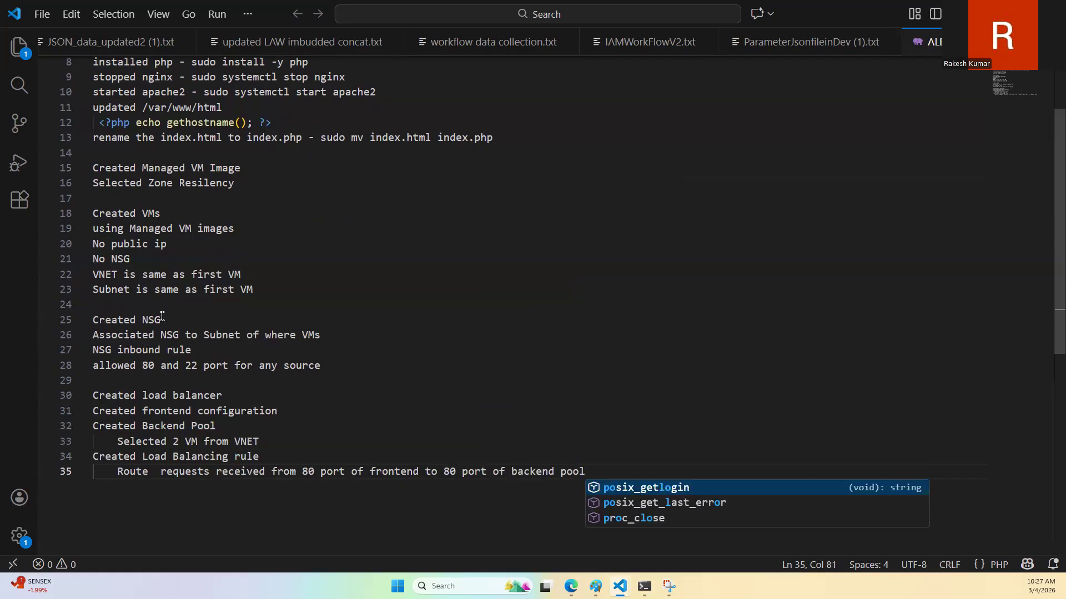
Step: Add the unindented line "Created NAT" beneath the Route line
{"action": "key", "text": "Escape"}
{"action": "key", "text": "Return"}
{"action": "key", "text": "Return"}
{"action": "key", "text": "BackSpace"}
{"action": "key", "text": "BackSpace"}
{"action": "type", "text": "Created "}
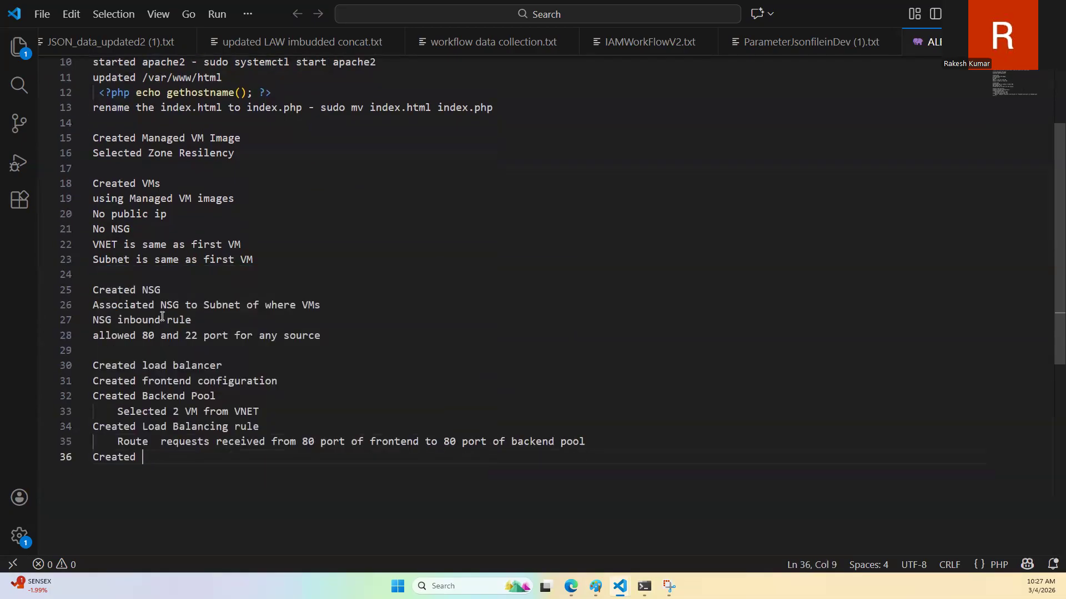
{"action": "type", "text": "MAT"}
{"action": "key", "text": "BackSpace"}
{"action": "key", "text": "BackSpace"}
{"action": "key", "text": "BackSpace"}
{"action": "type", "text": "NAT"}
Step: Add the indented line "vm01 30000 port" beneath "Created NAT"
{"action": "scroll", "coordinate": [250, 228], "scroll_direction": "up", "scroll_amount": 2}
{"action": "scroll", "coordinate": [136, 381], "scroll_direction": "down", "scroll_amount": 3}
{"action": "key", "text": "Return"}
{"action": "key", "text": "Tab"}
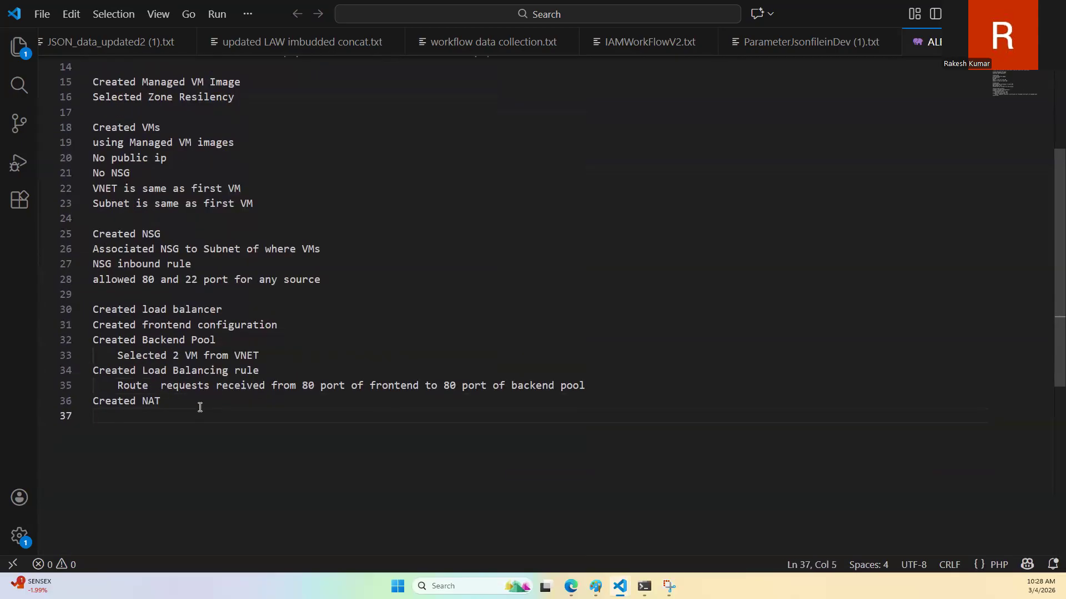
{"action": "type", "text": "vm02"}
{"action": "type", "text": " 3"}
{"action": "type", "text": "000"}
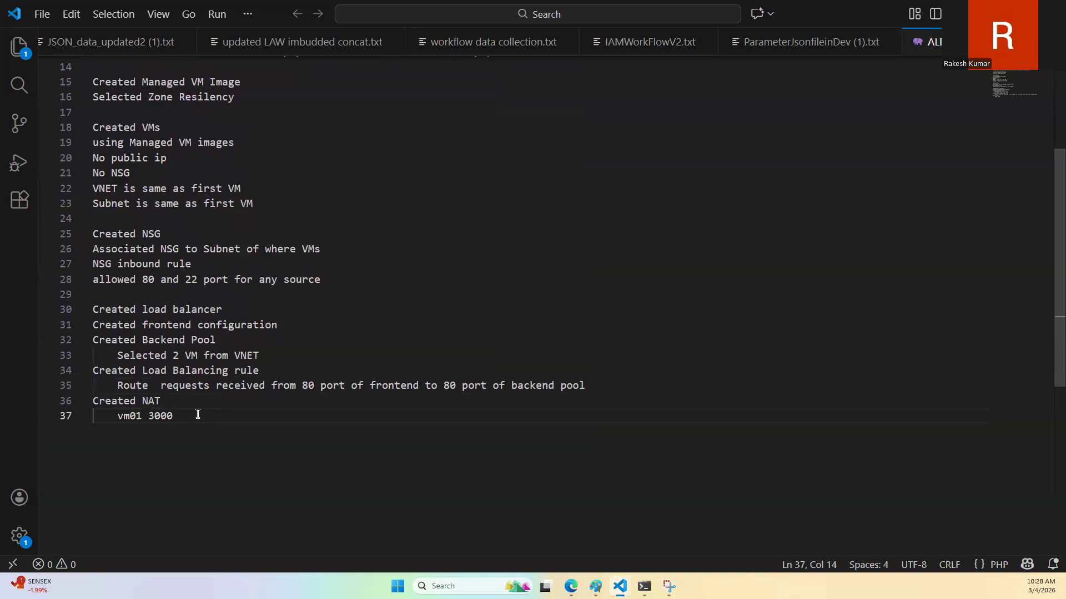
{"action": "type", "text": "0 port"}
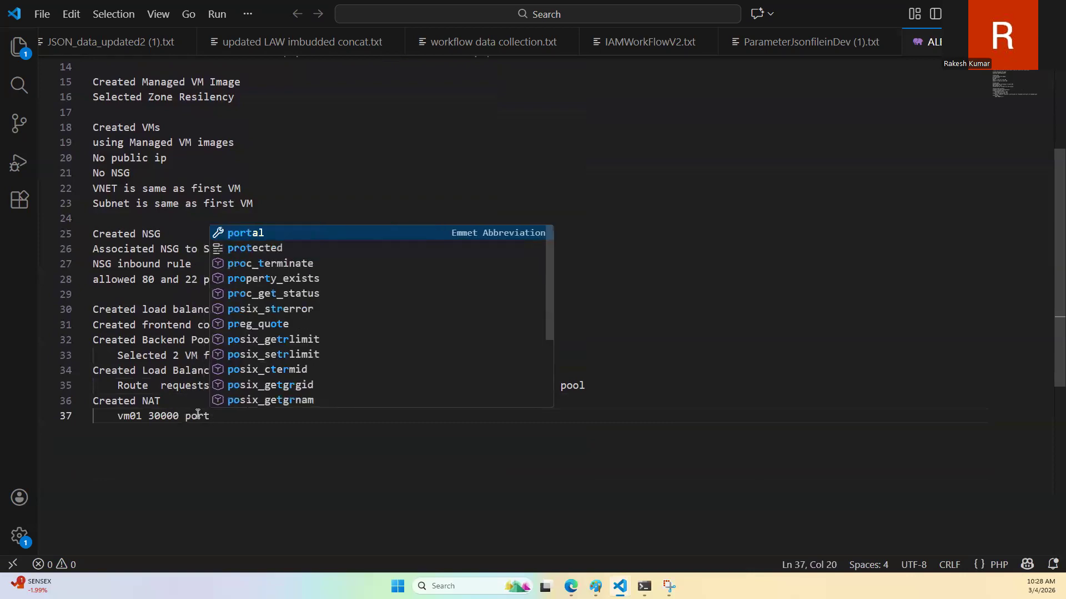
{"action": "key", "text": "Escape"}
Step: Add the line "vm02 30001 port from frontend and 22 port of VM" beneath the vm01 line
{"action": "key", "text": "Return"}
{"action": "type", "text": "vm02"}
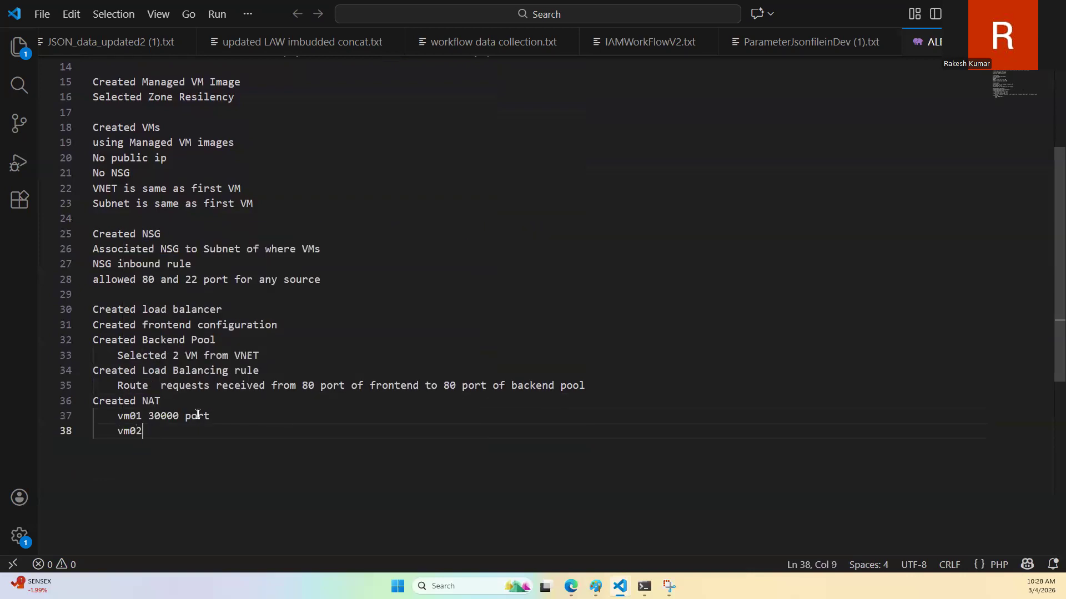
{"action": "type", "text": " 30001 port from e"}
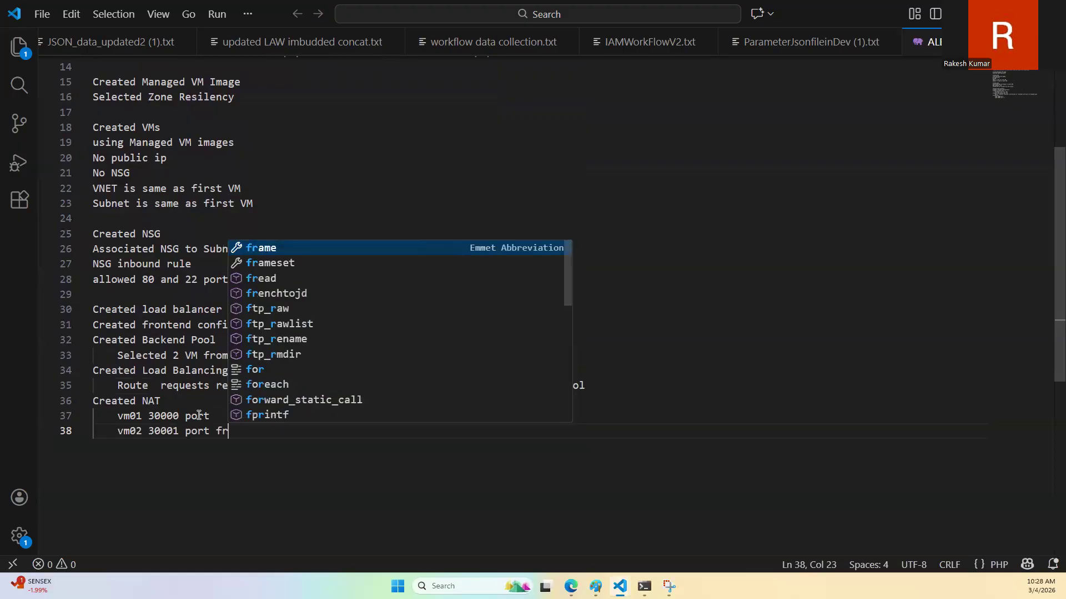
{"action": "key", "text": "BackSpace"}
{"action": "type", "text": "fron"}
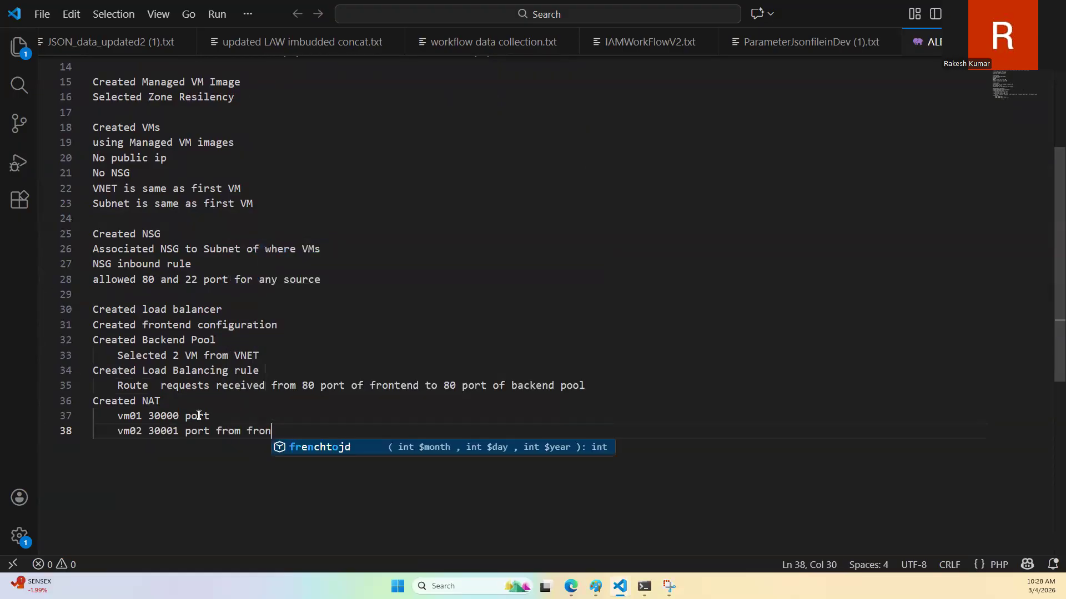
{"action": "type", "text": "tend and 22 port of VM"}
Step: Copy "from frontend and 22 port of VM" from the vm02 line to the end of the vm01 line
{"action": "key", "text": "ctrl+shift+Left"}
{"action": "key", "text": "ctrl+shift+Left"}
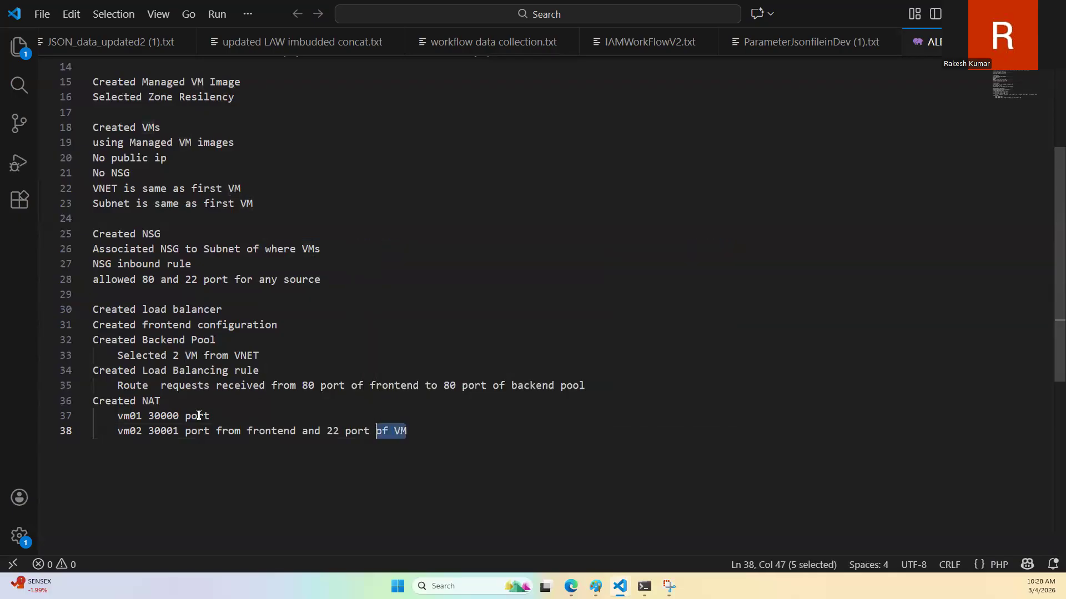
{"action": "key", "text": "ctrl+shift+Left"}
{"action": "key", "text": "ctrl+shift+Left"}
{"action": "key", "text": "ctrl+shift+Left"}
{"action": "key", "text": "ctrl+shift+Left"}
{"action": "key", "text": "ctrl+c"}
{"action": "left_click", "coordinate": [199, 416]}
{"action": "key", "text": "End"}
{"action": "key", "text": "ctrl+v"}
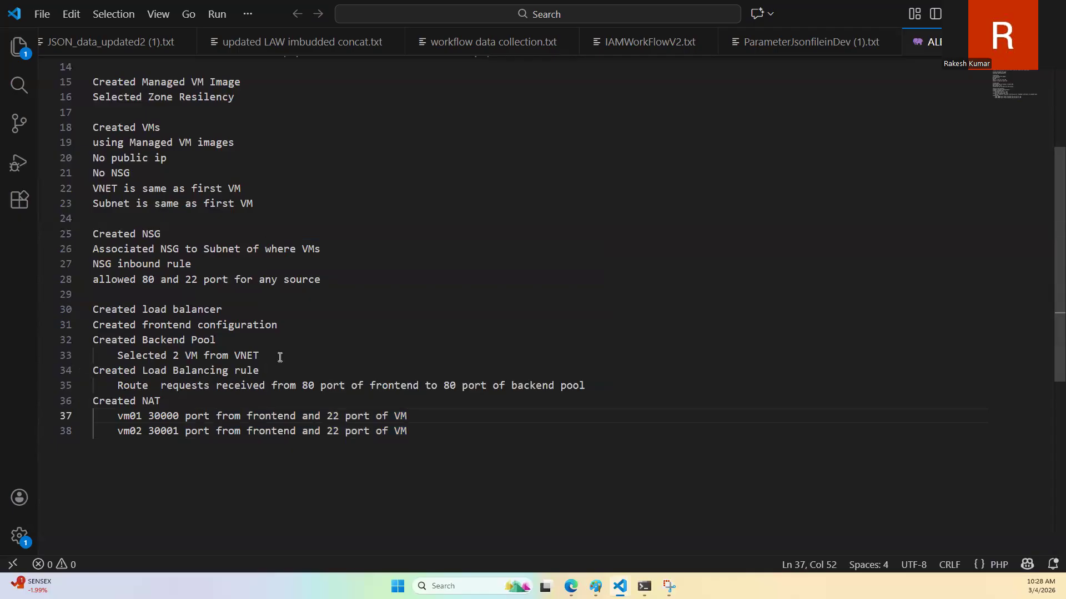
Step: Copy the "stopped nginx" and "started apache2" command lines to the end of the notes, after a blank line
{"action": "scroll", "coordinate": [283, 372], "scroll_direction": "up", "scroll_amount": 5}
{"action": "scroll", "coordinate": [165, 369], "scroll_direction": "down", "scroll_amount": 5}
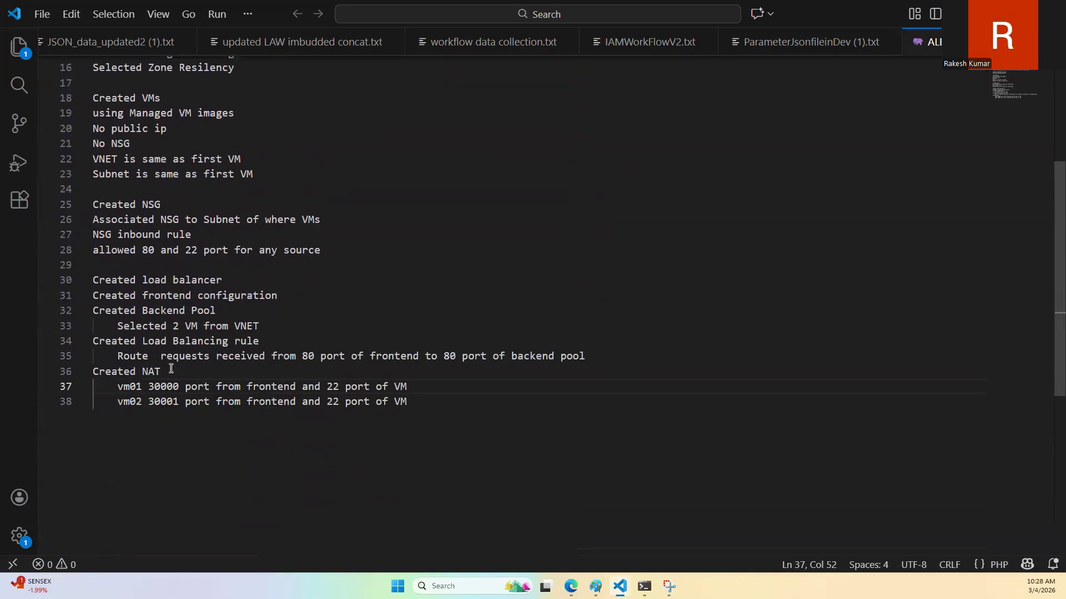
{"action": "scroll", "coordinate": [167, 372], "scroll_direction": "up", "scroll_amount": 4}
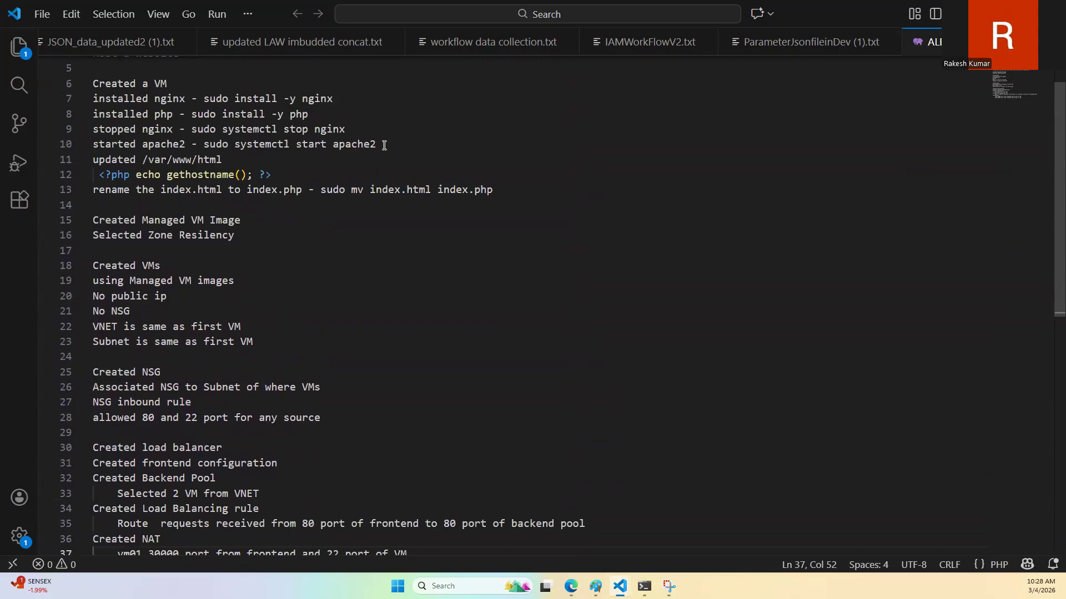
{"action": "left_click_drag", "start_coordinate": [383, 145], "coordinate": [45, 128]}
{"action": "key", "text": "ctrl+c"}
{"action": "scroll", "coordinate": [388, 363], "scroll_direction": "down", "scroll_amount": 5}
{"action": "left_click", "coordinate": [472, 324]}
{"action": "key", "text": "Return"}
{"action": "key", "text": "Return"}
{"action": "key", "text": "Return"}
{"action": "key", "text": "BackSpace"}
{"action": "key", "text": "BackSpace"}
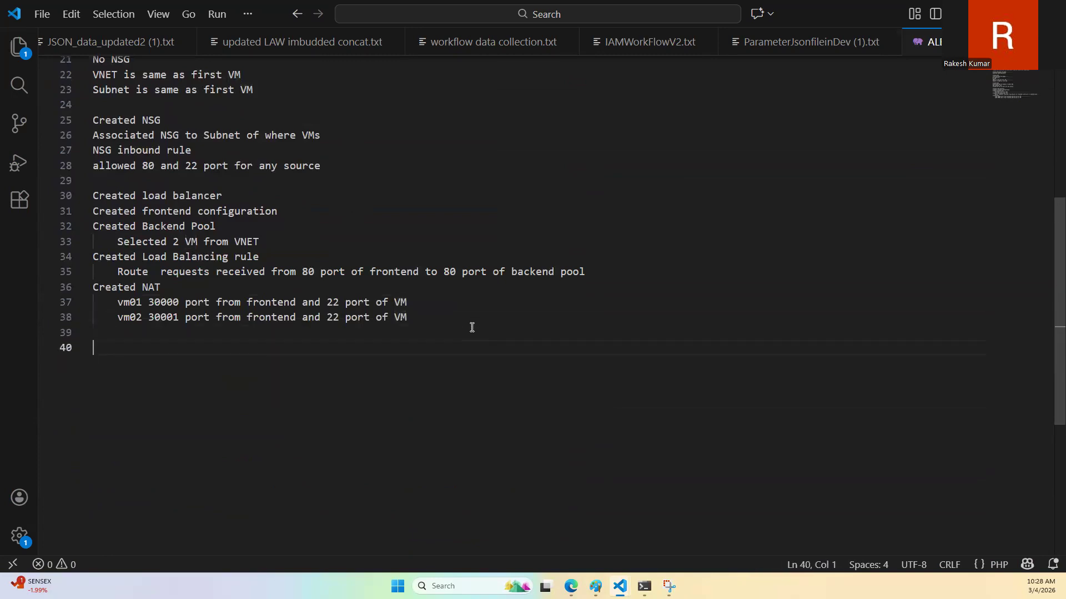
{"action": "key", "text": "ctrl+v"}
Step: Review the full set of notes, from the ALB heading and VM preparation to the load balancer and NAT sections
{"action": "scroll", "coordinate": [477, 319], "scroll_direction": "up", "scroll_amount": 2}
{"action": "scroll", "coordinate": [249, 293], "scroll_direction": "up", "scroll_amount": 4}
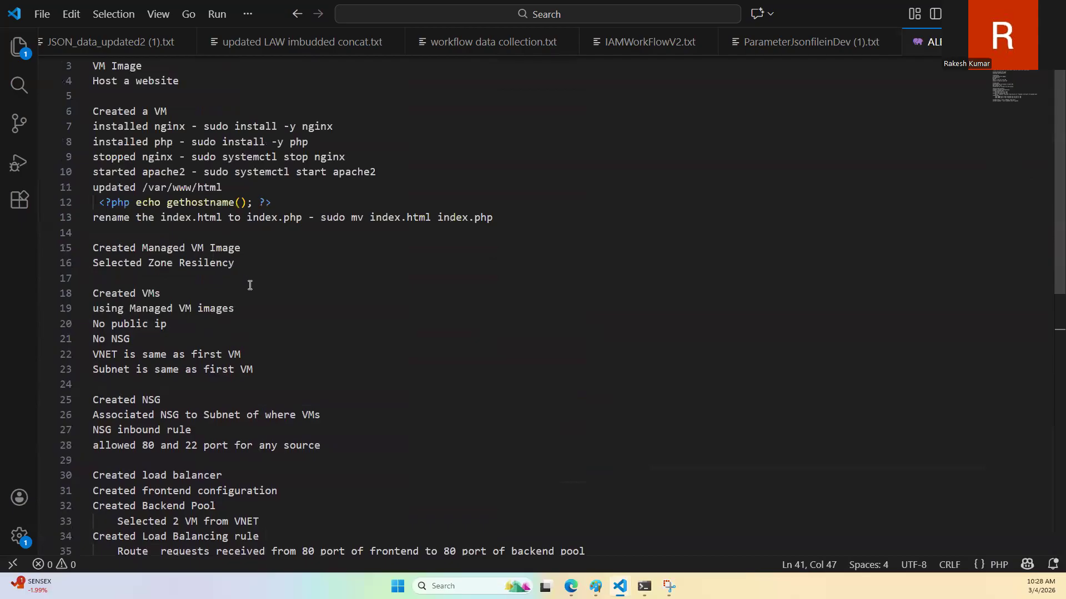
{"action": "scroll", "coordinate": [300, 293], "scroll_direction": "up", "scroll_amount": 1}
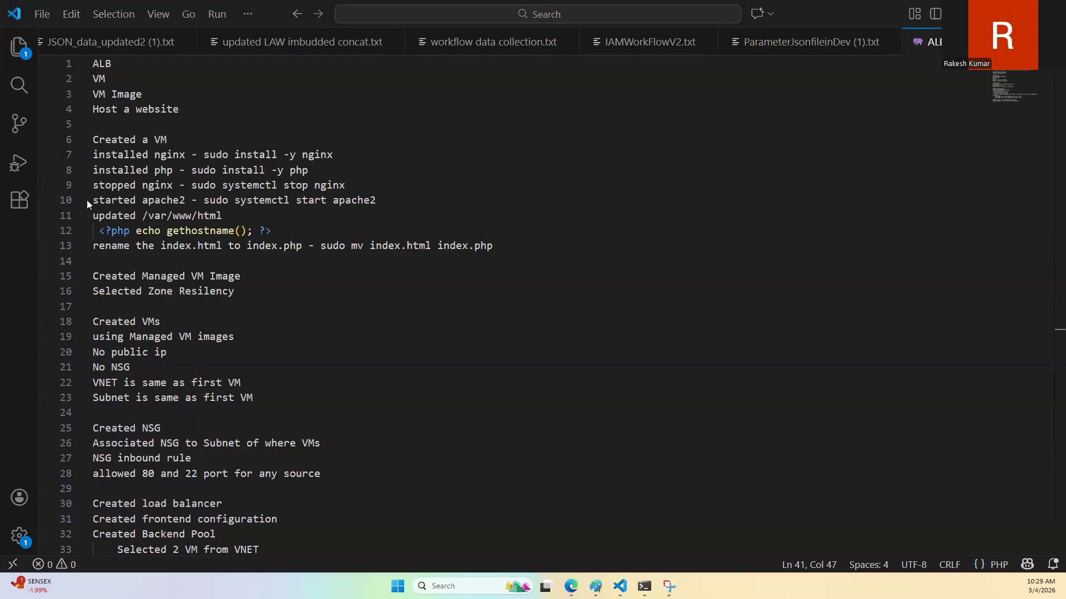
{"action": "scroll", "coordinate": [225, 240], "scroll_direction": "down", "scroll_amount": 4}
{"action": "scroll", "coordinate": [233, 255], "scroll_direction": "up", "scroll_amount": 1}
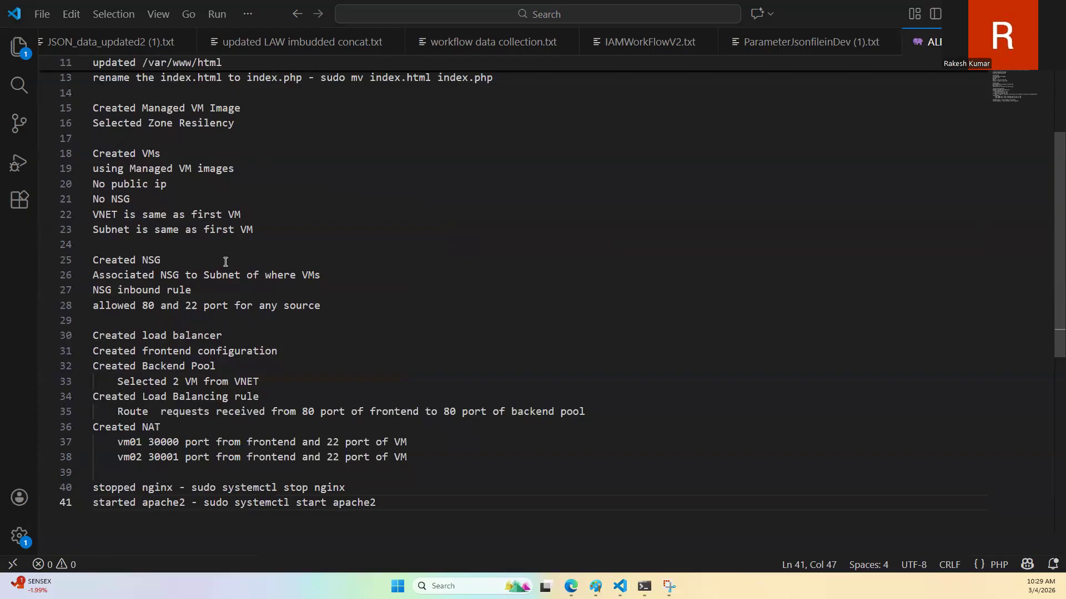
{"action": "scroll", "coordinate": [430, 247], "scroll_direction": "up", "scroll_amount": 4}
{"action": "scroll", "coordinate": [419, 261], "scroll_direction": "down", "scroll_amount": 5}
{"action": "scroll", "coordinate": [377, 239], "scroll_direction": "up", "scroll_amount": 5}
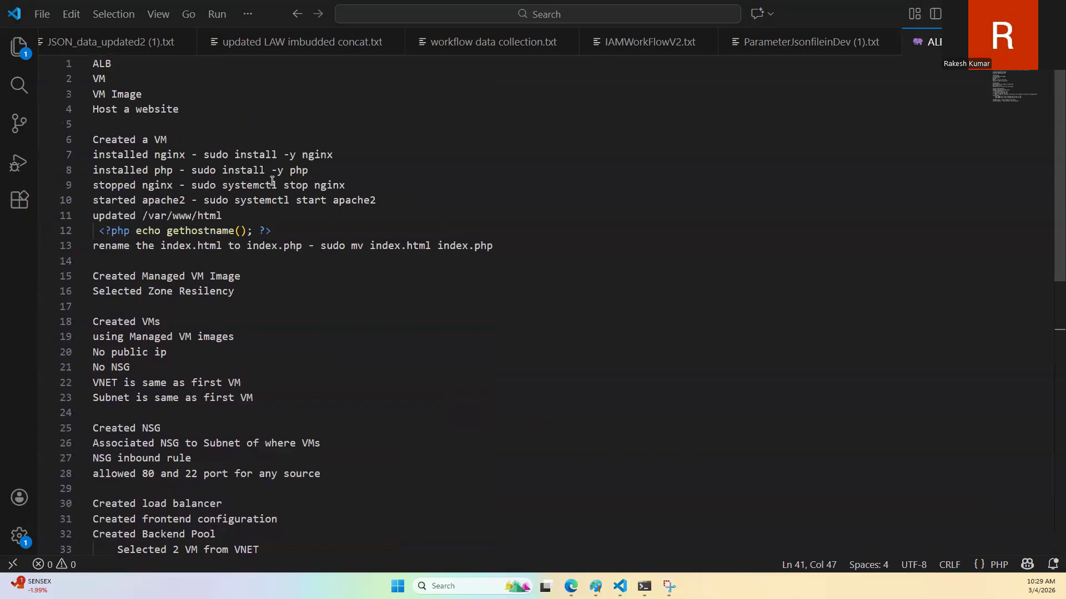
{"action": "scroll", "coordinate": [208, 171], "scroll_direction": "down", "scroll_amount": 6}
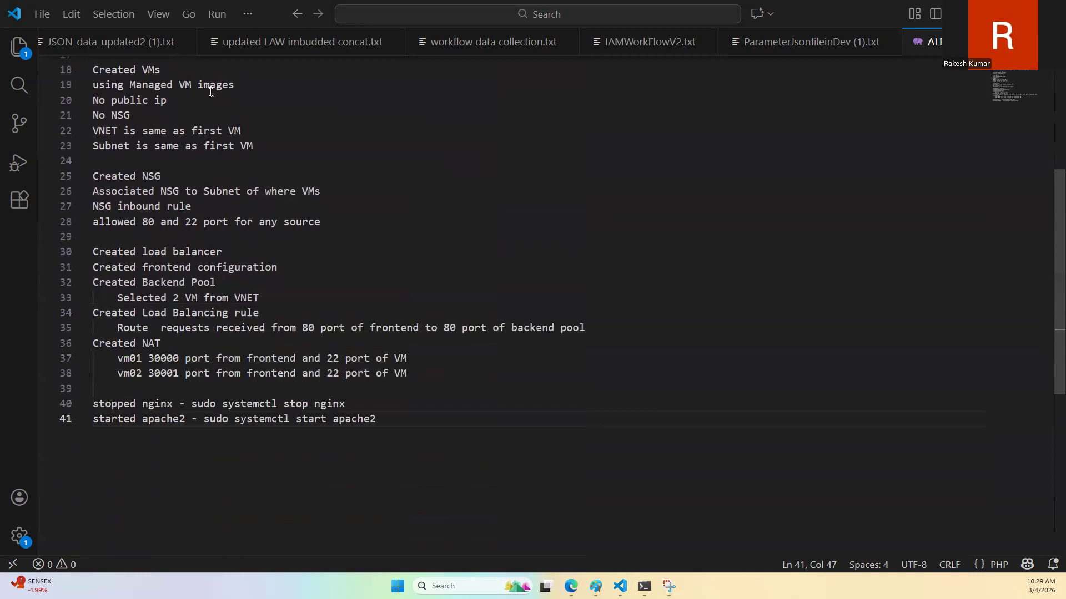
{"action": "scroll", "coordinate": [255, 333], "scroll_direction": "up", "scroll_amount": 2}
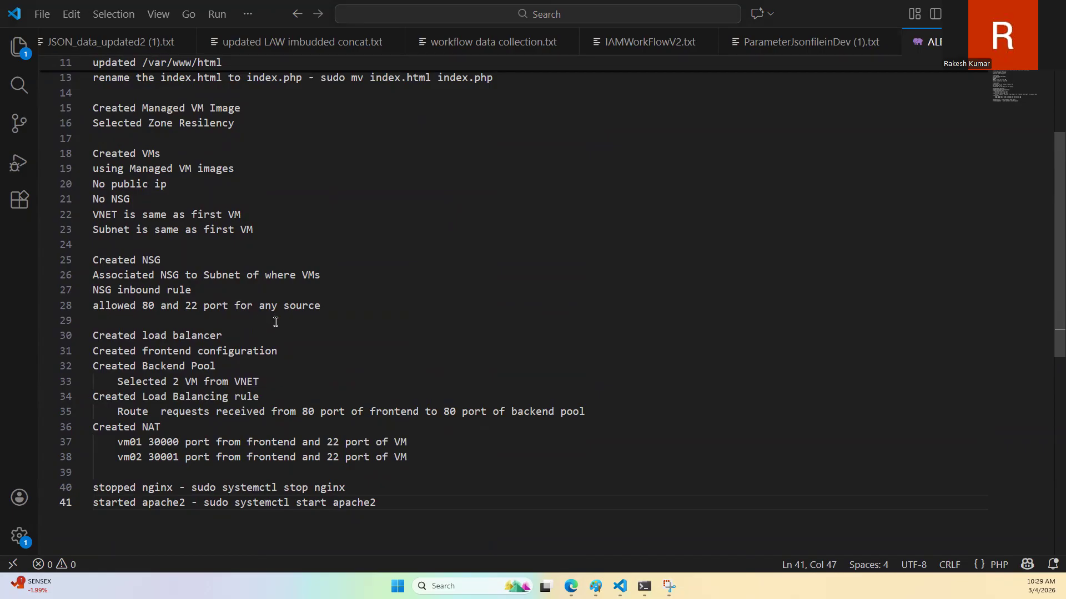
Step: Reread the notes on the VM setup commands, managed image, VMs, NSG ports, load balancing rule, NAT ports and closing nginx and apache2 commands
{"action": "scroll", "coordinate": [286, 346], "scroll_direction": "up", "scroll_amount": 4}
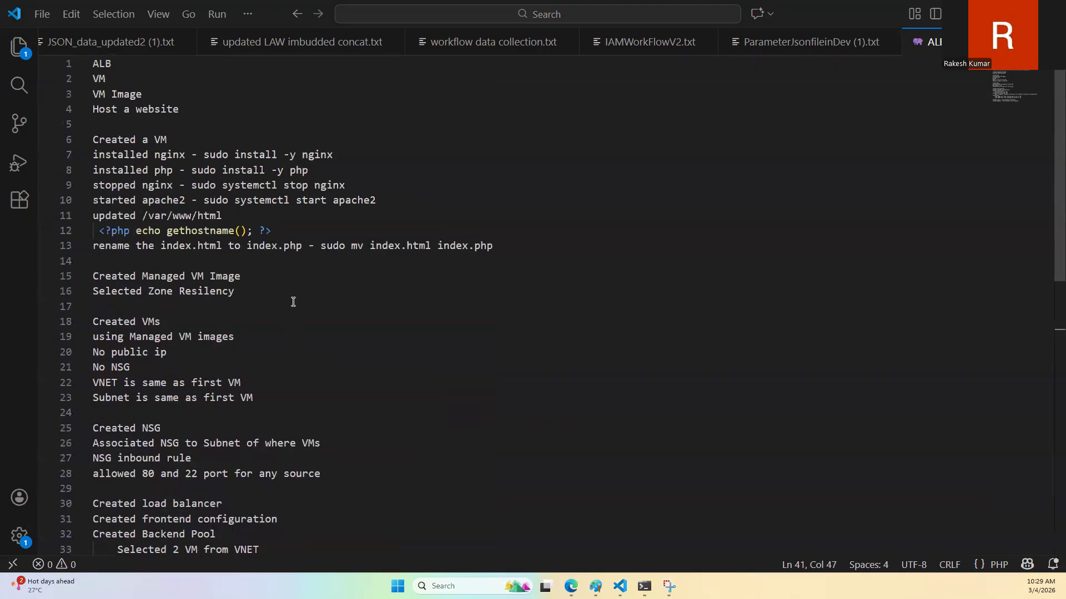
{"action": "scroll", "coordinate": [492, 350], "scroll_direction": "down", "scroll_amount": 5}
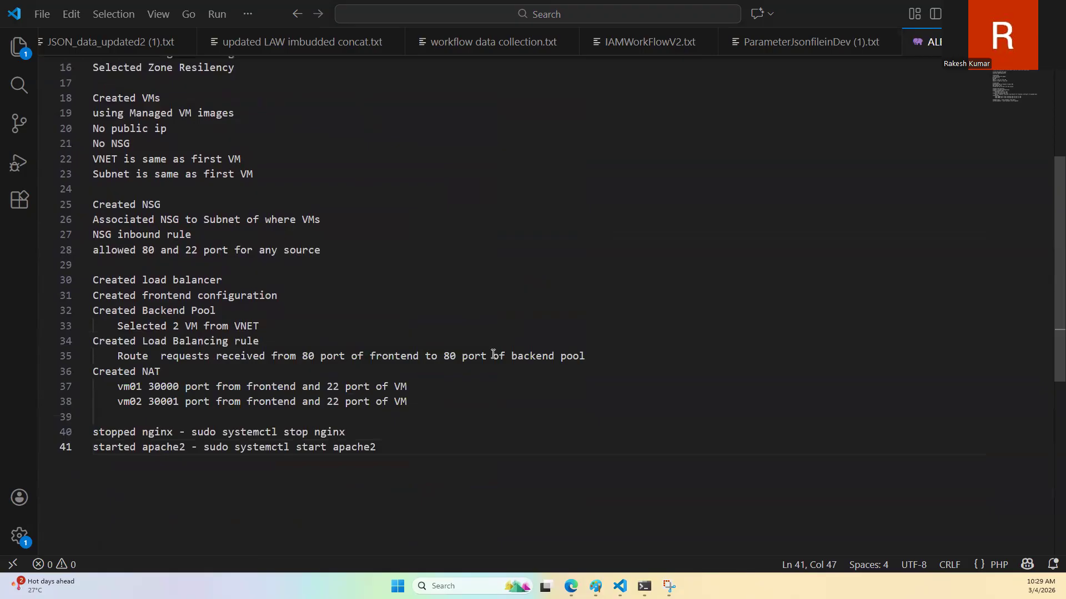
{"action": "scroll", "coordinate": [492, 354], "scroll_direction": "up", "scroll_amount": 4}
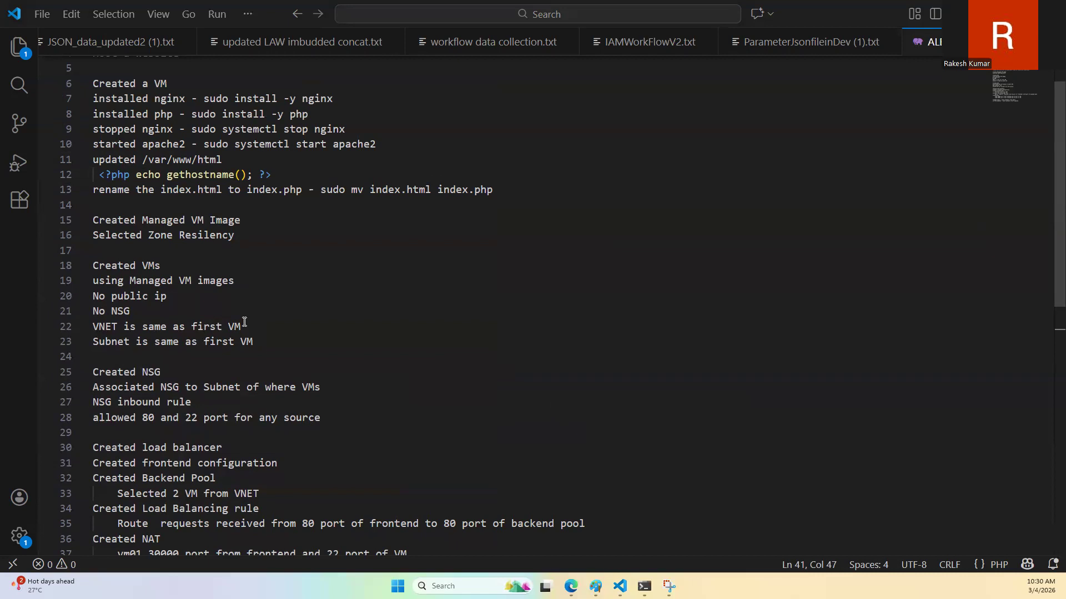
{"action": "scroll", "coordinate": [244, 322], "scroll_direction": "up", "scroll_amount": 2}
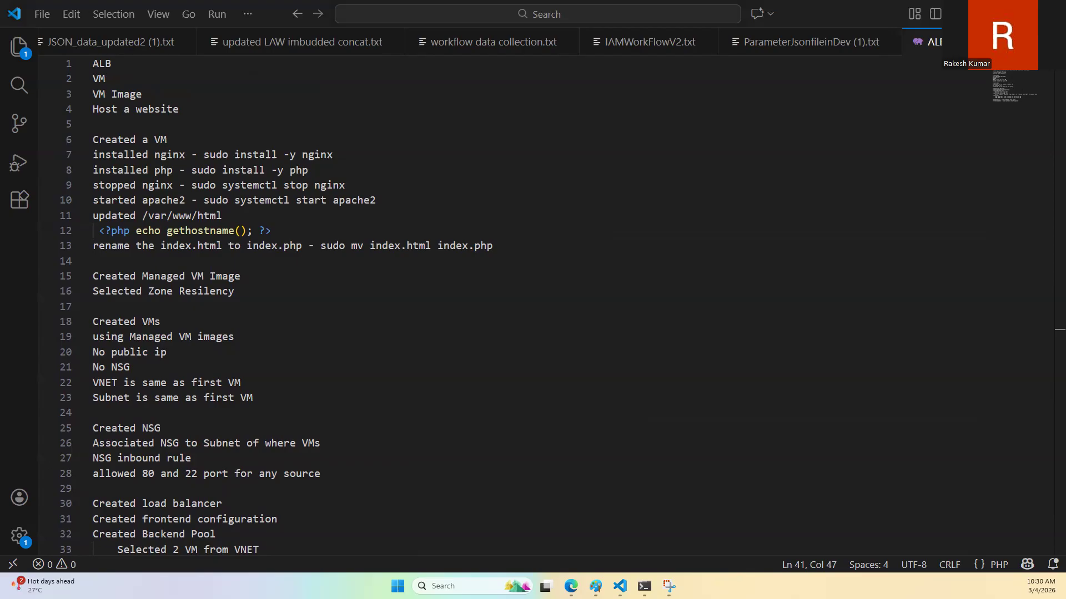
{"action": "scroll", "coordinate": [82, 359], "scroll_direction": "down", "scroll_amount": 4}
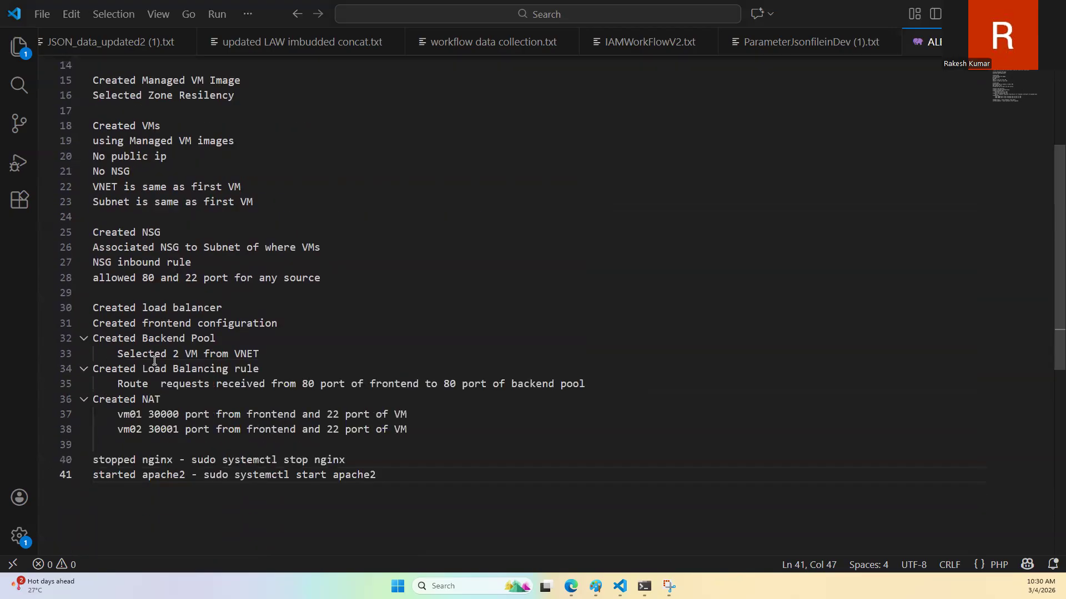
{"action": "scroll", "coordinate": [273, 351], "scroll_direction": "up", "scroll_amount": 1}
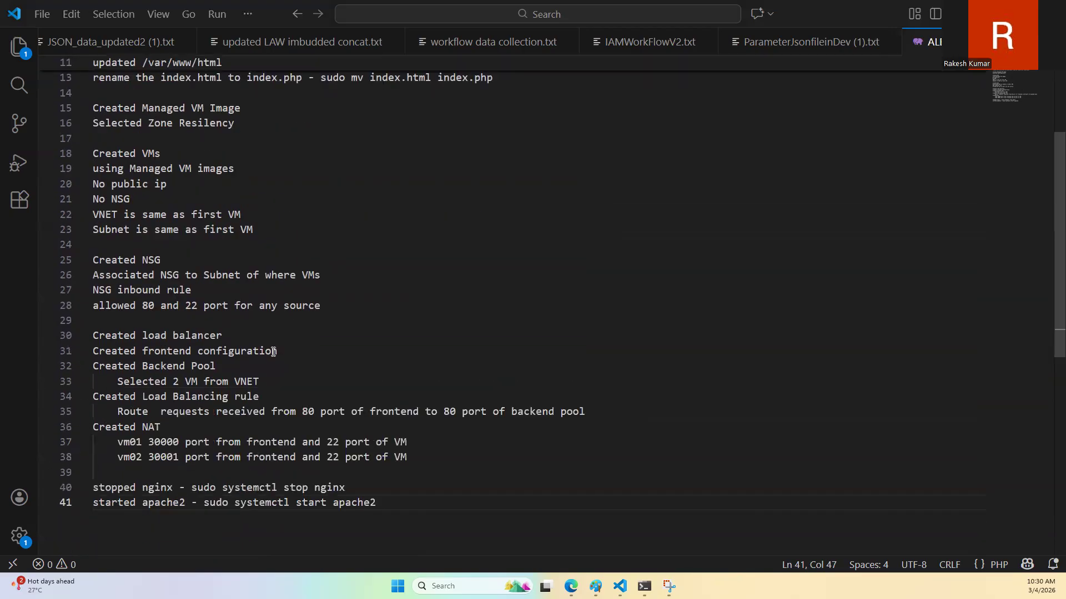
{"action": "scroll", "coordinate": [274, 351], "scroll_direction": "up", "scroll_amount": 4}
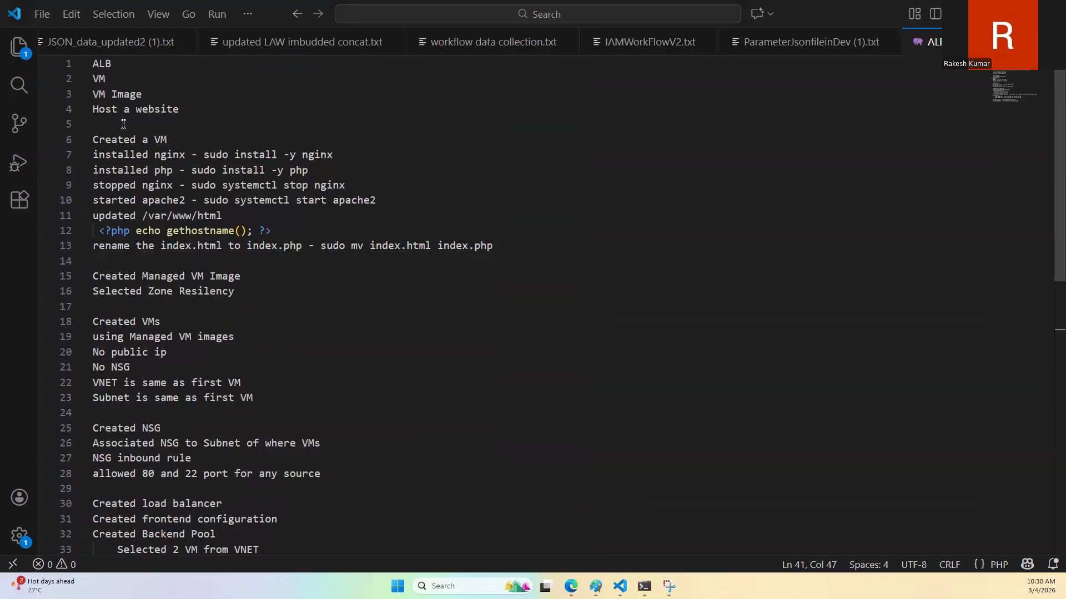
{"action": "scroll", "coordinate": [165, 276], "scroll_direction": "down", "scroll_amount": 1}
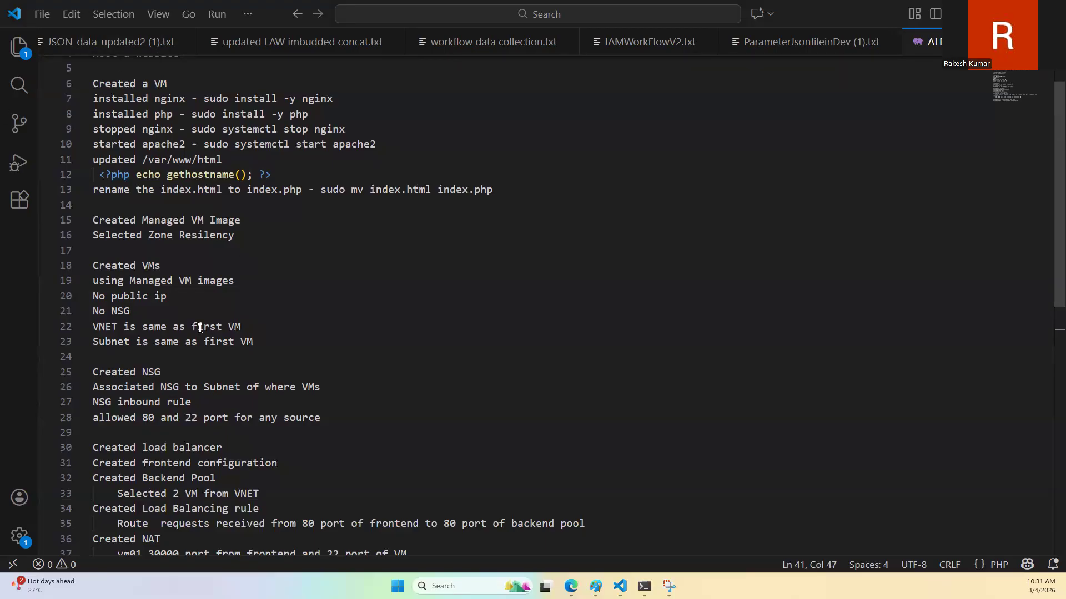
{"action": "scroll", "coordinate": [198, 315], "scroll_direction": "down", "scroll_amount": 3}
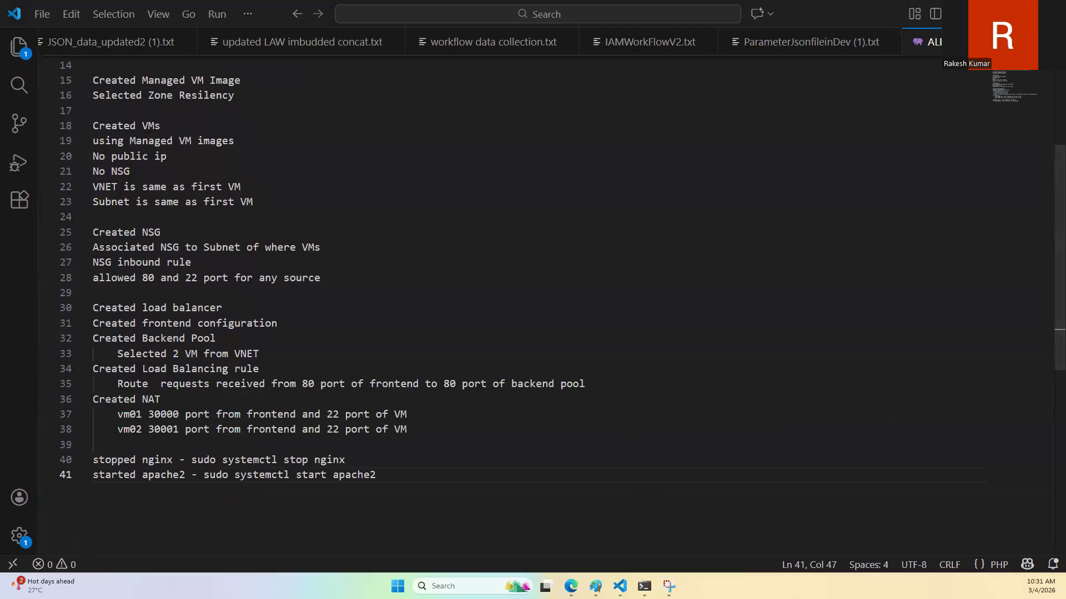
{"action": "mouse_move", "coordinate": [669, 586]}
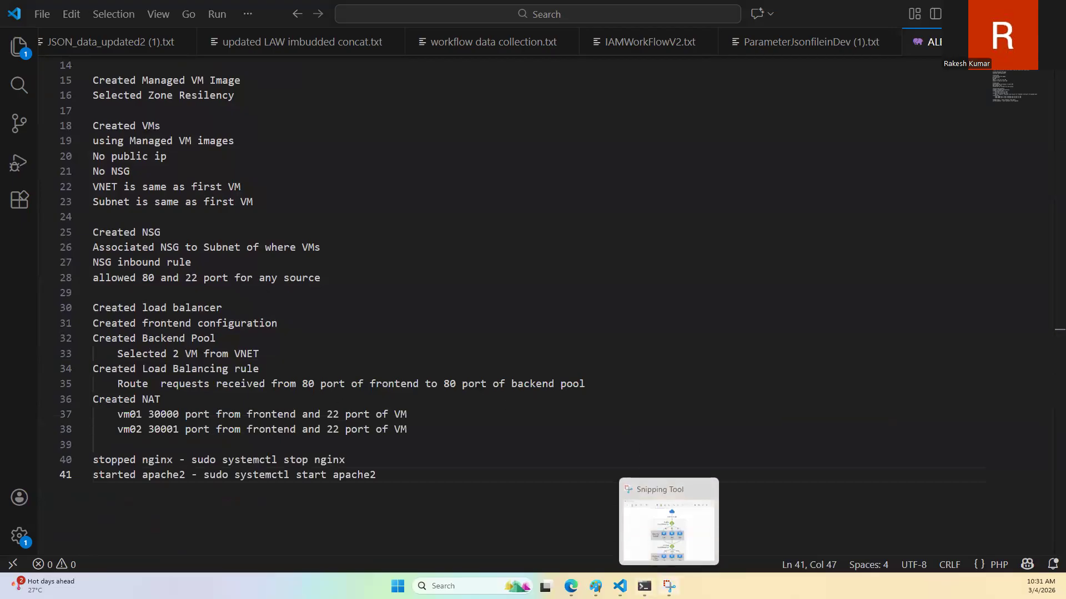